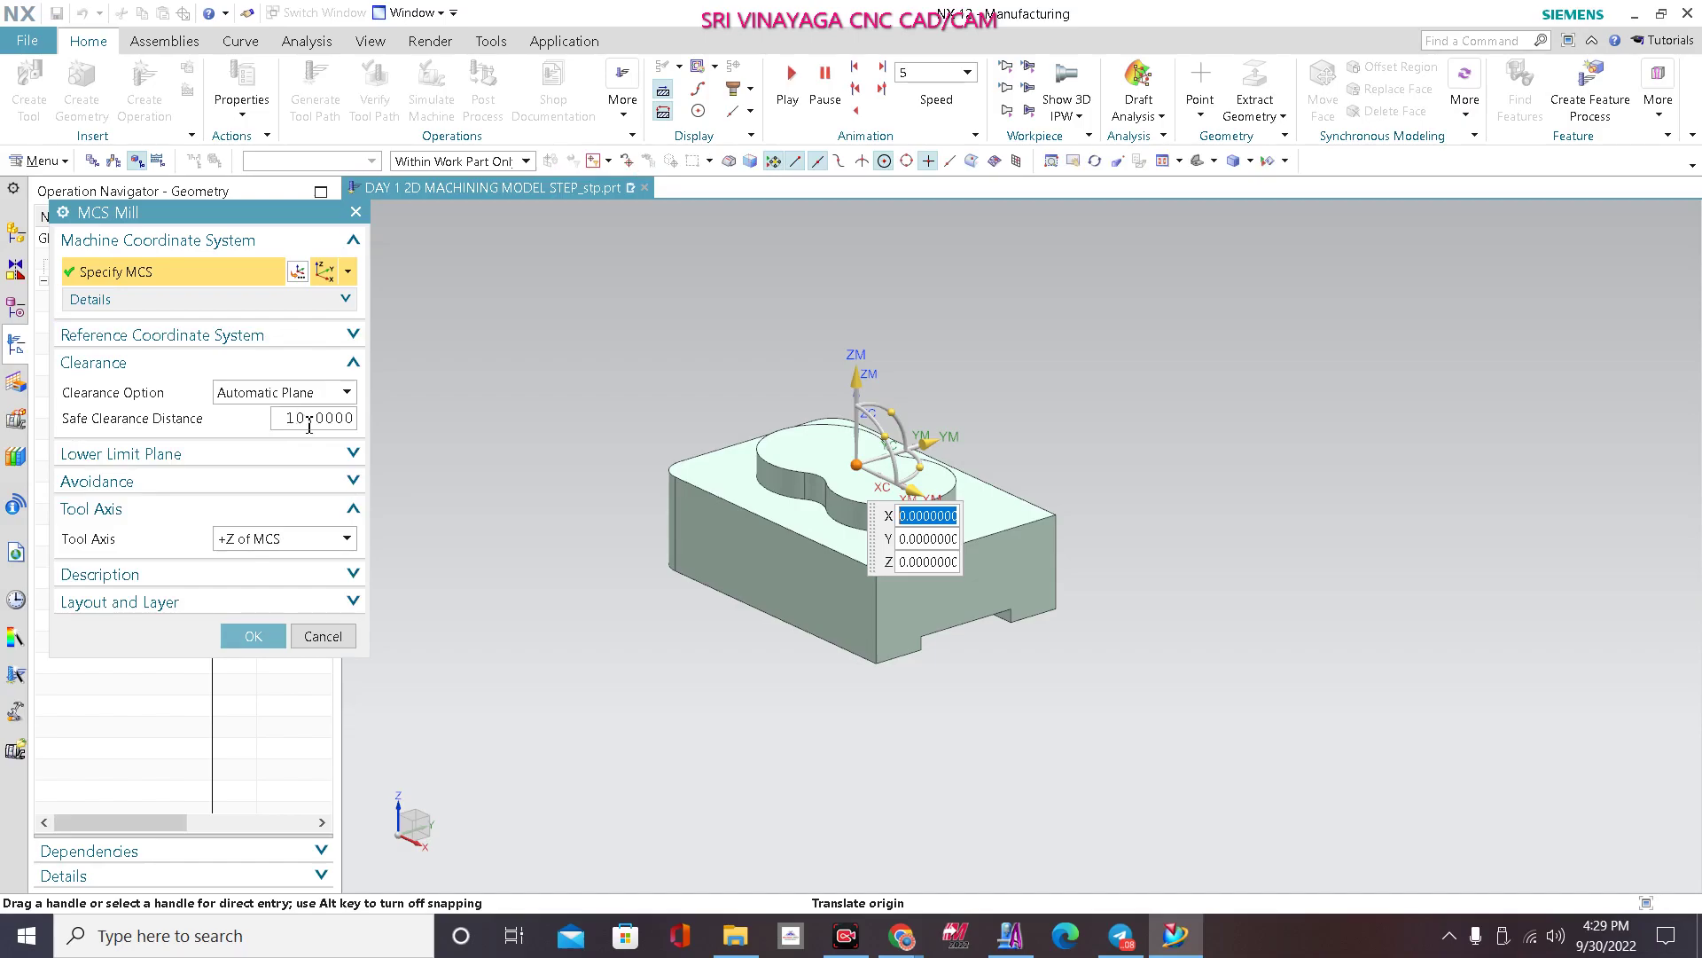
Step: Set the safe clearance distance of the MCS_MILL coordinate system to 40 and accept it
{"action": "double_click", "coordinate": [289, 428]}
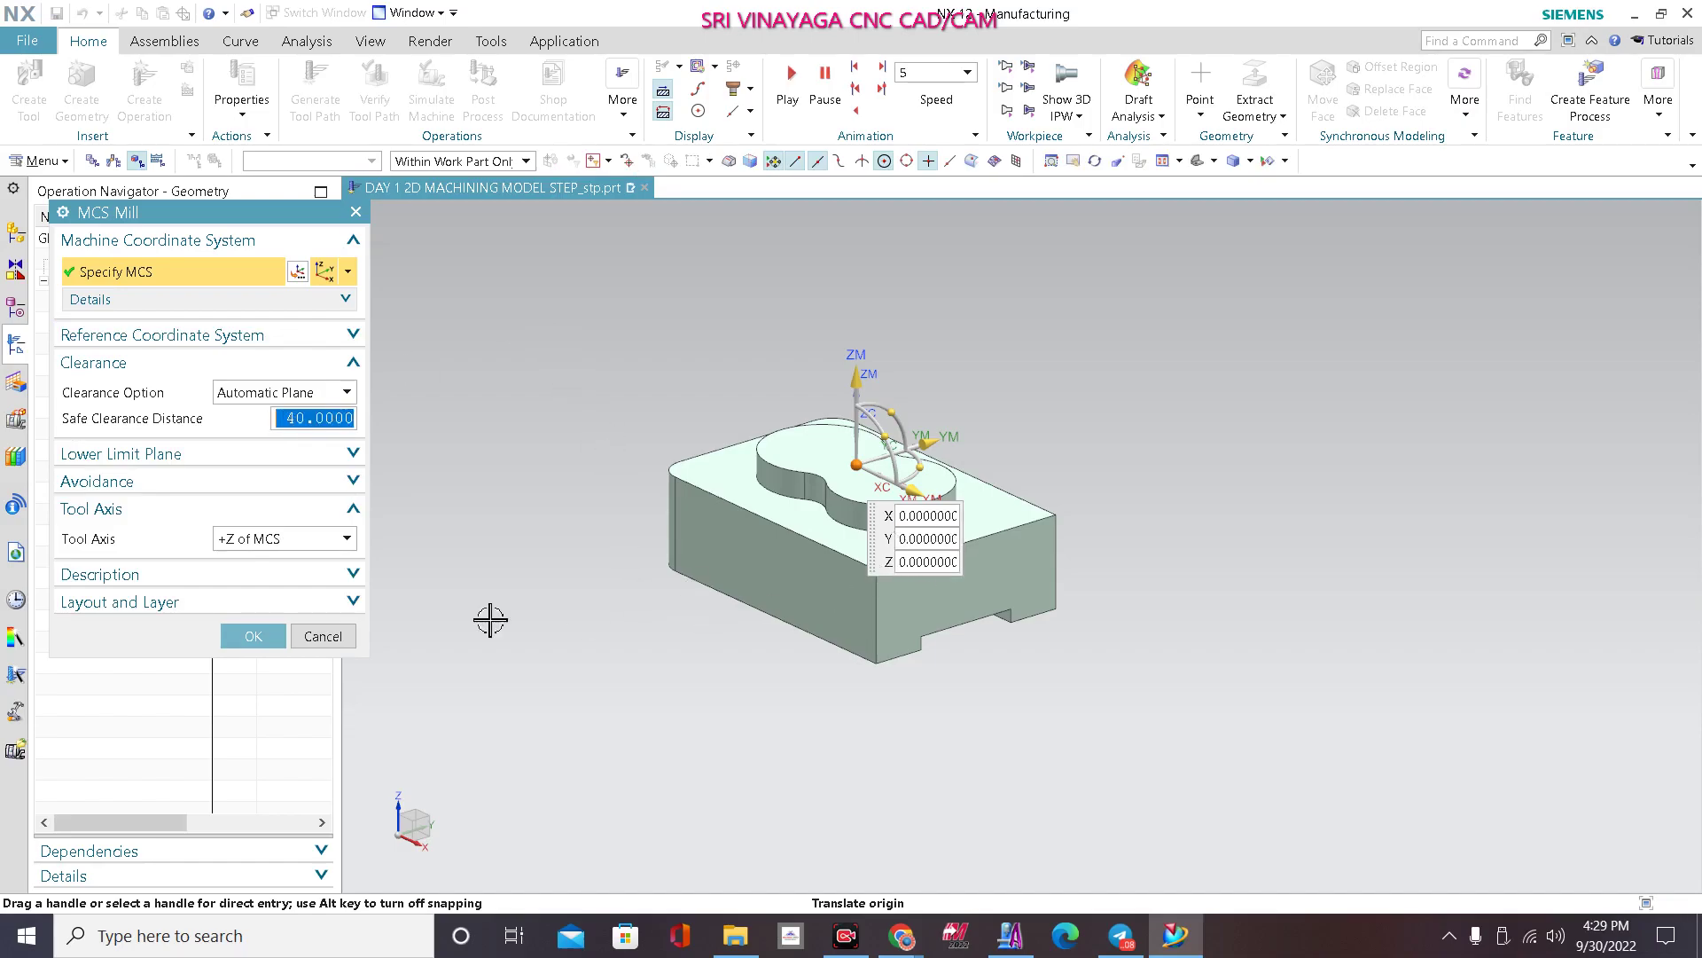
{"action": "left_click", "coordinate": [255, 635]}
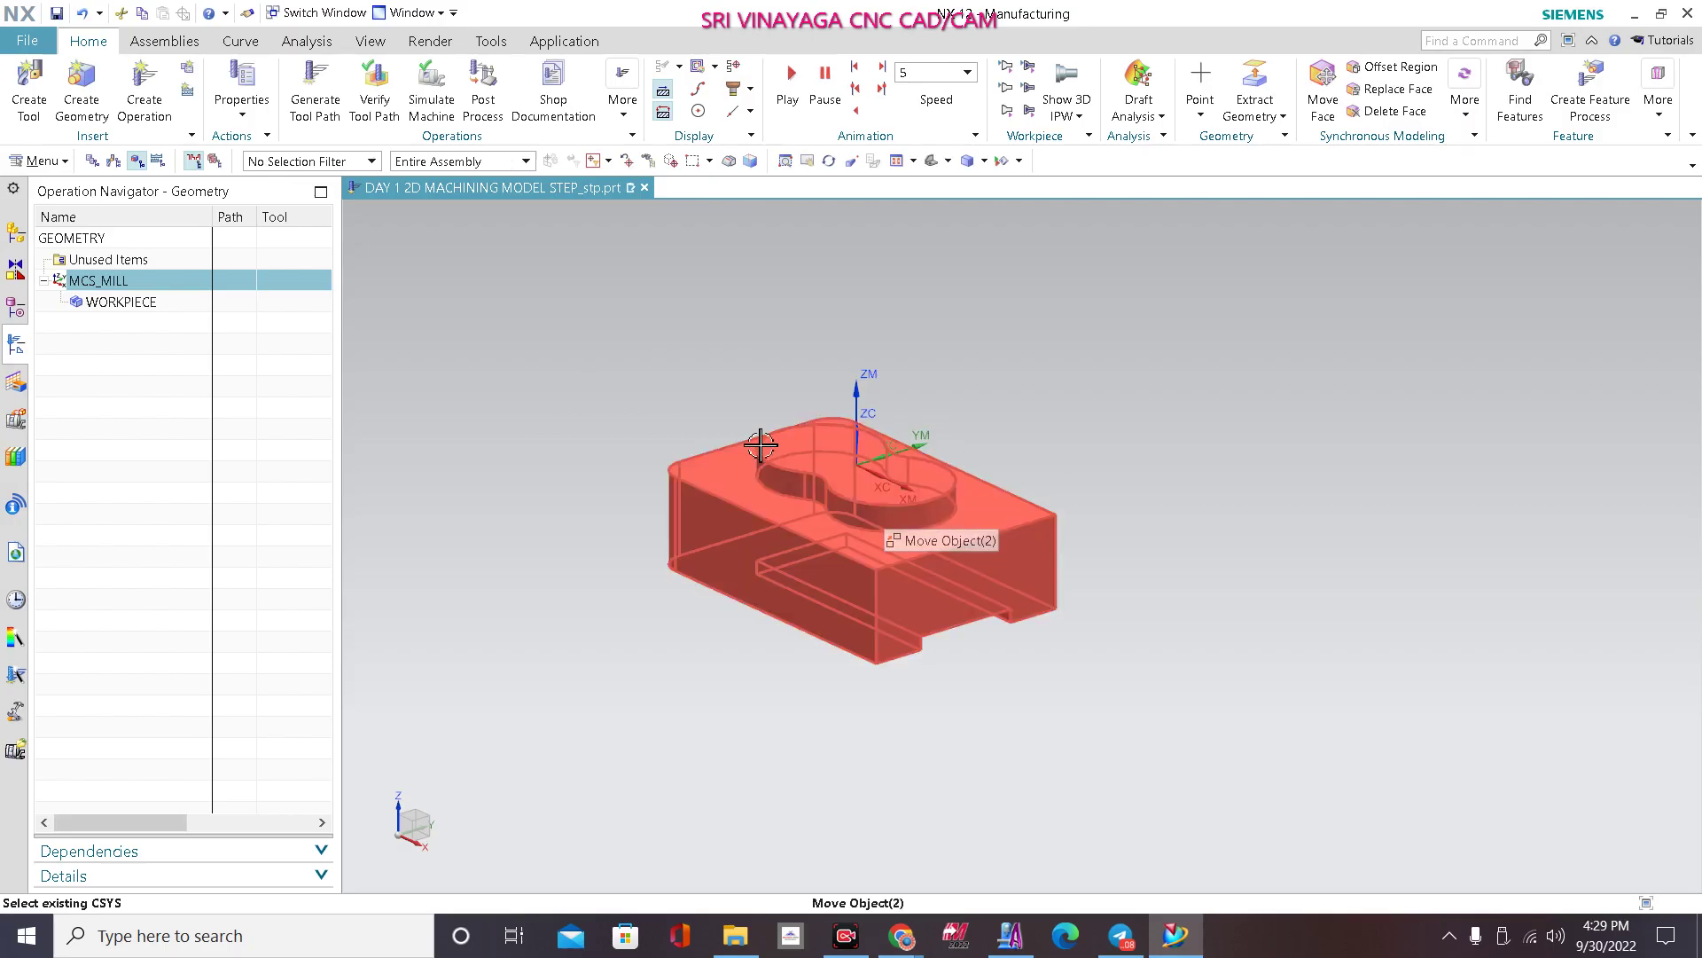
{"action": "key", "text": "ctrl+f"}
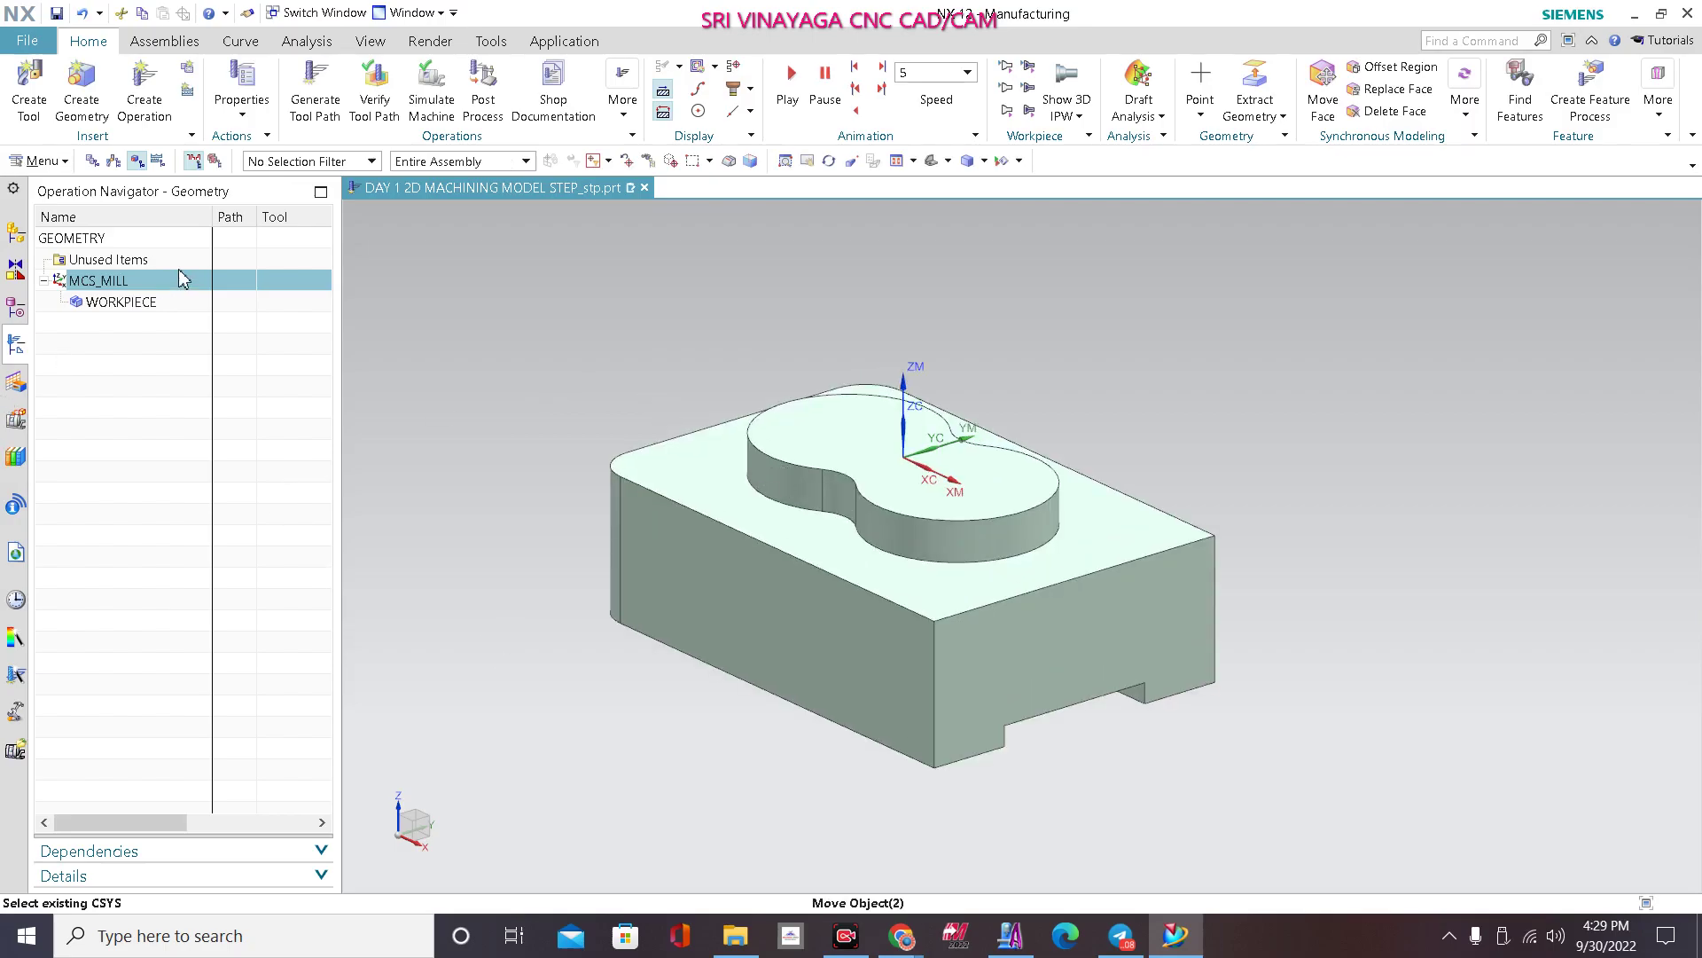
Step: Edit the WORKPIECE geometry and specify the solid block body as the part
{"action": "double_click", "coordinate": [140, 300]}
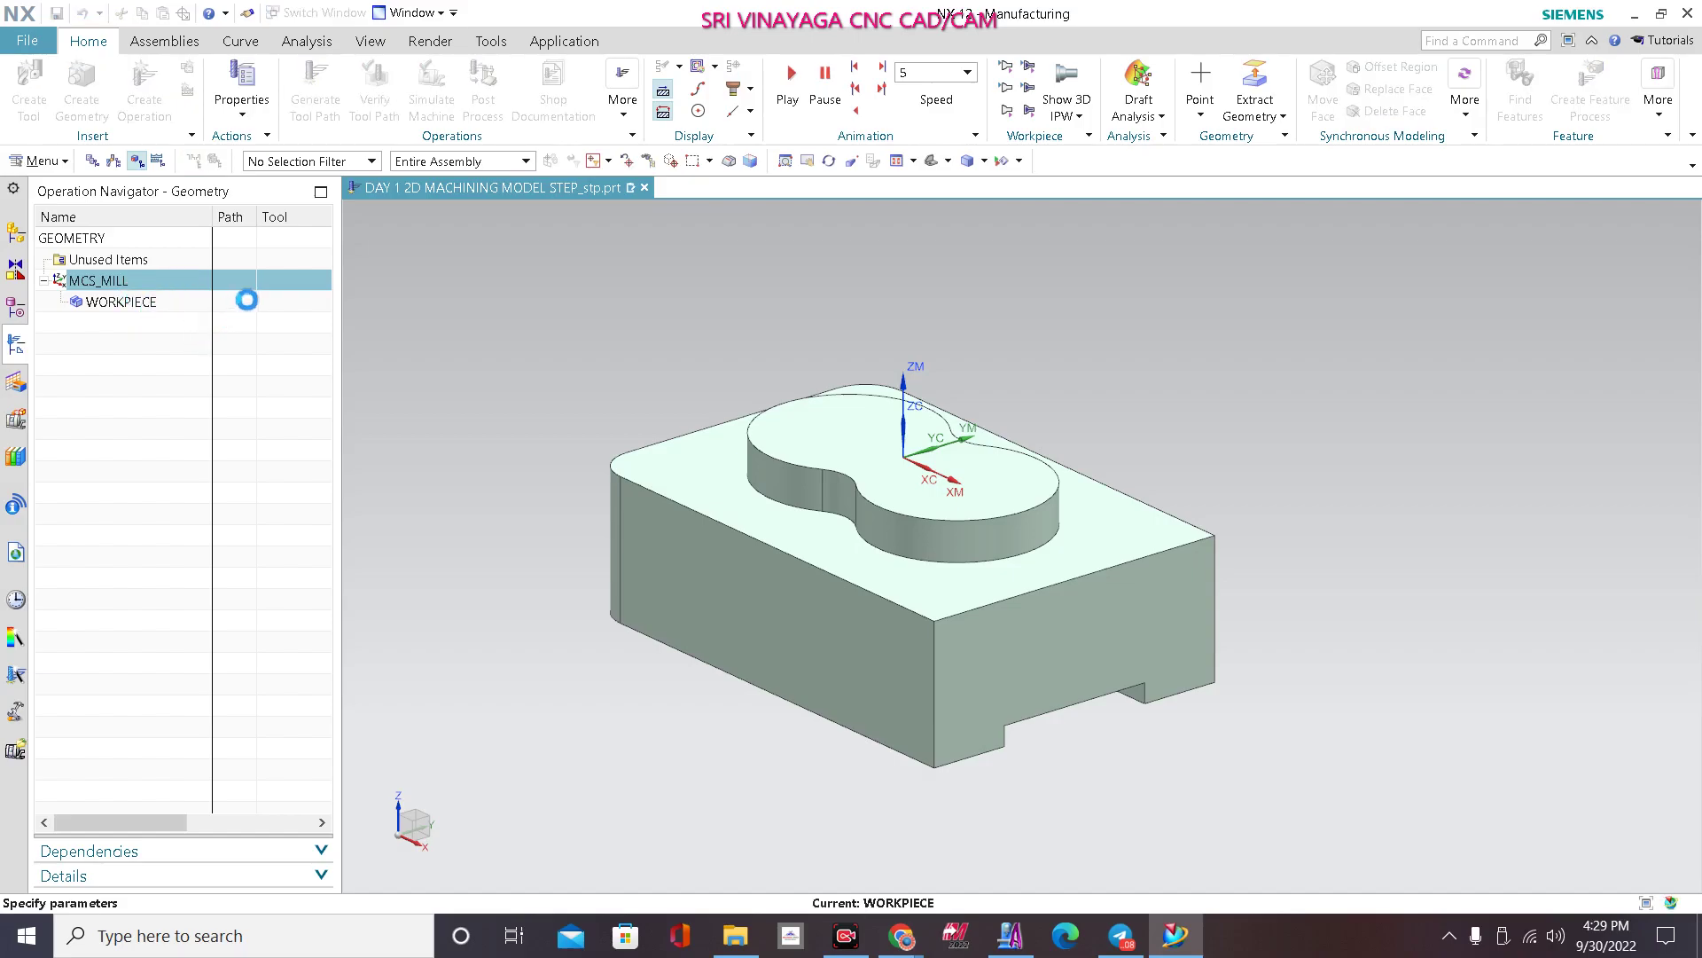
{"action": "left_click", "coordinate": [318, 277]}
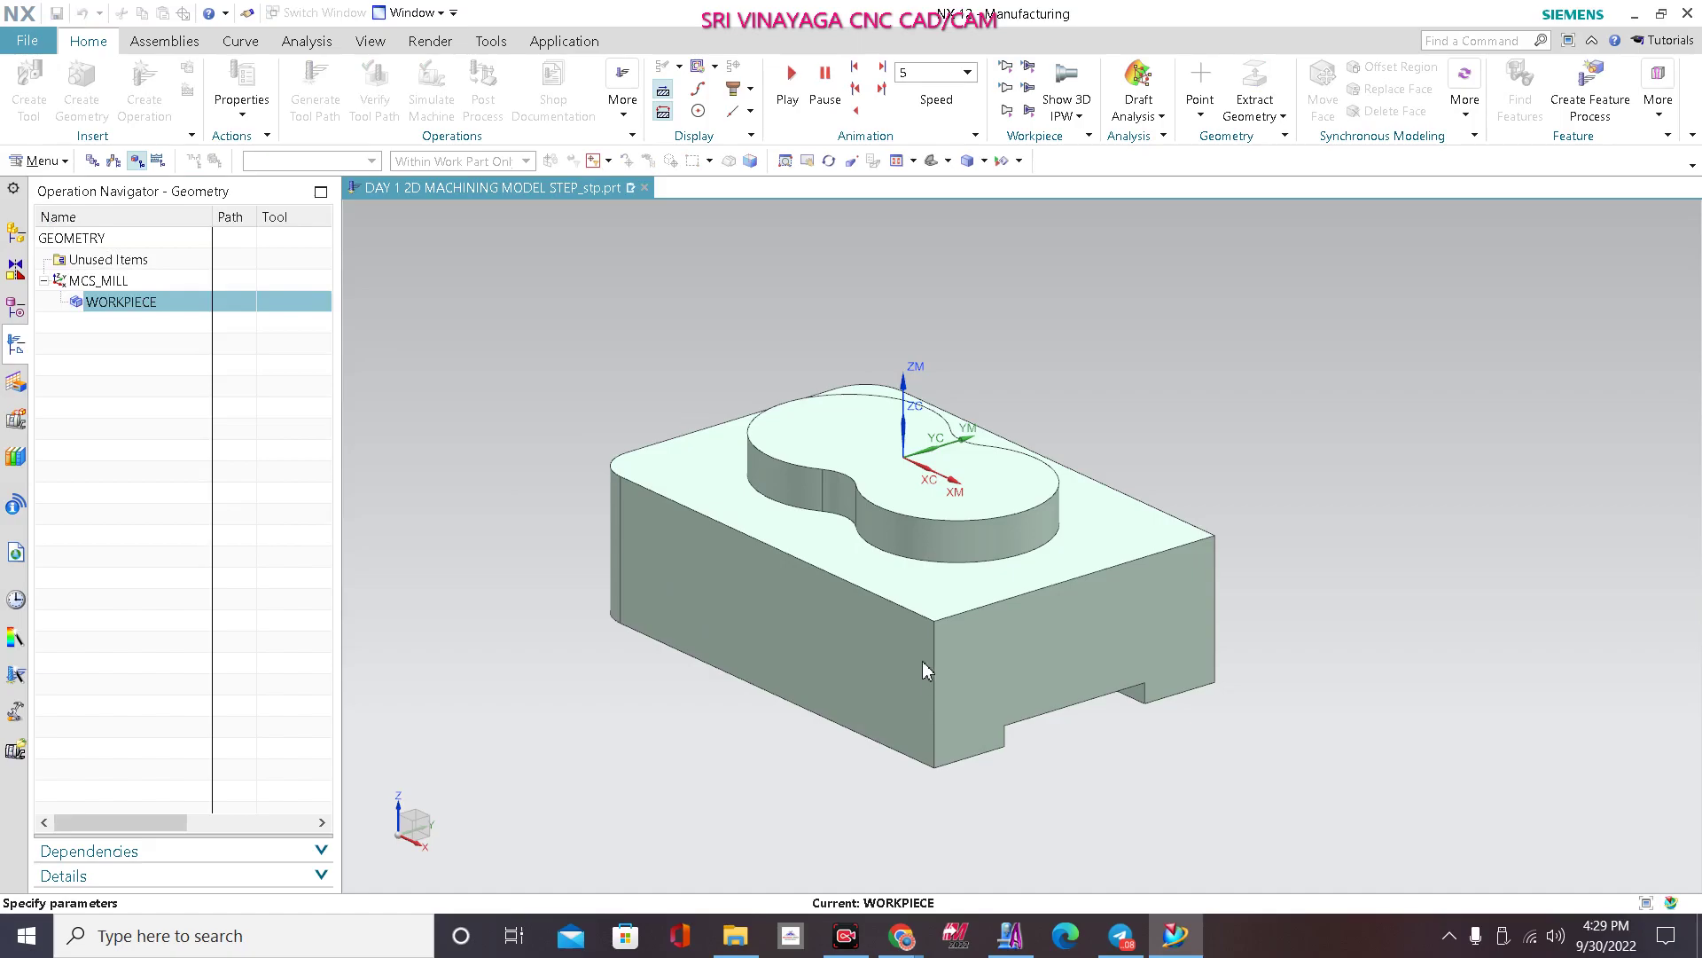
{"action": "left_click", "coordinate": [857, 640]}
{"action": "left_click", "coordinate": [253, 520]}
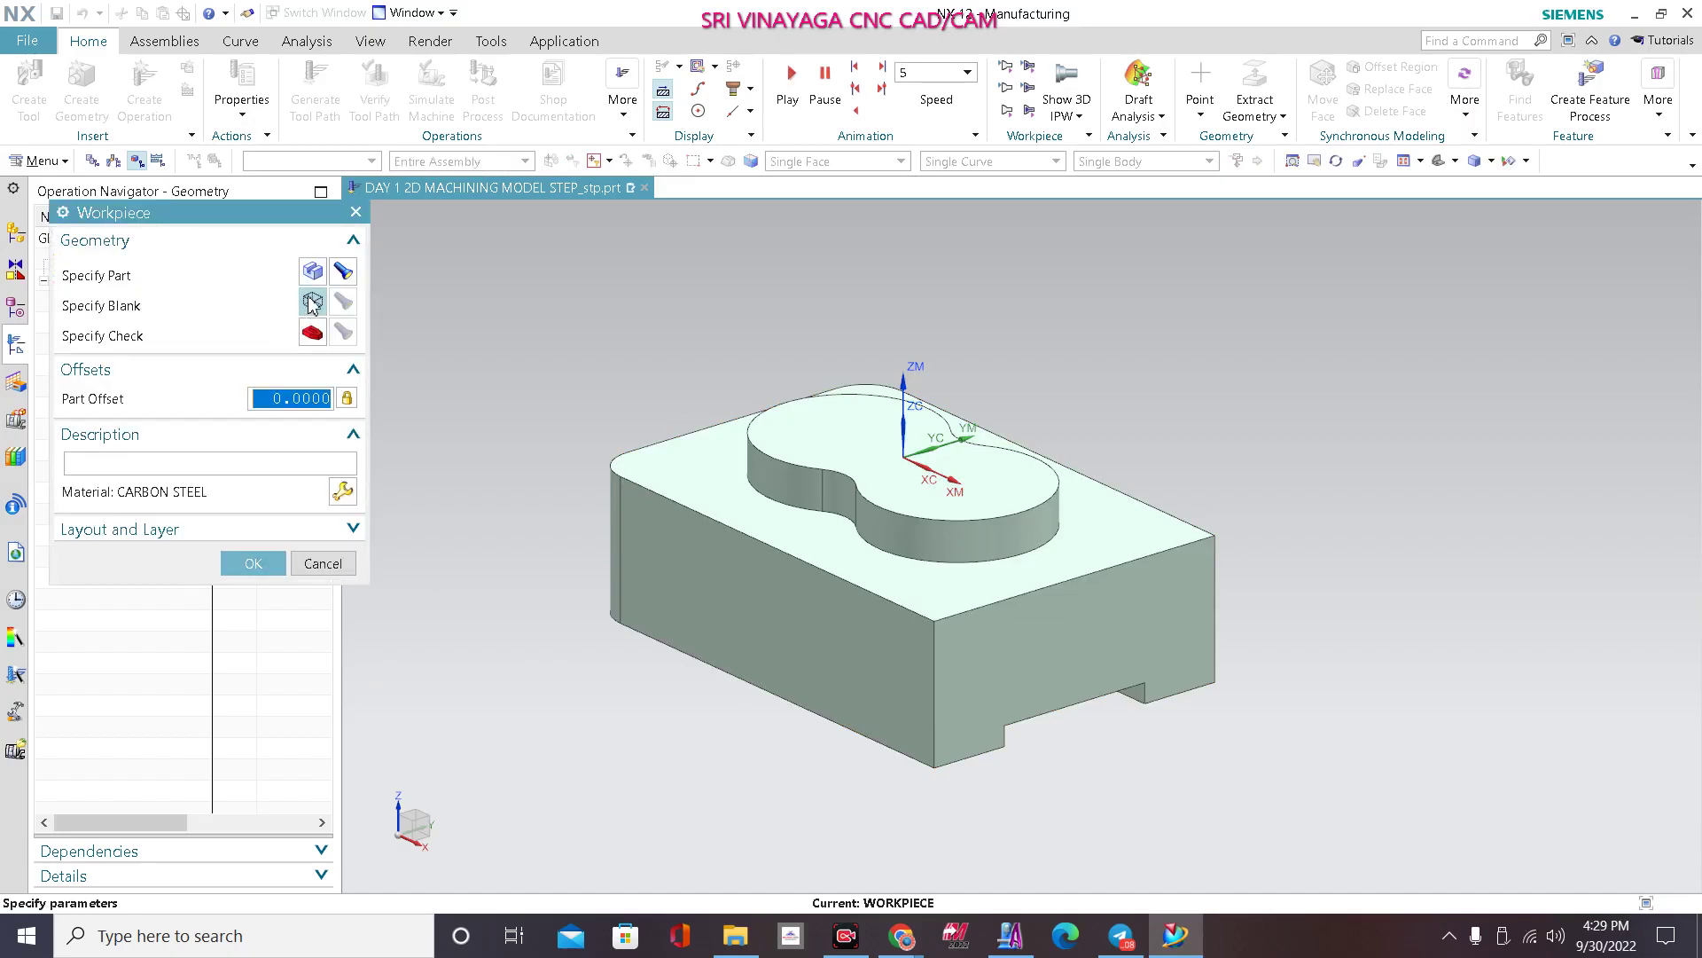
Step: Define the workpiece blank as a bounding block around the part with zero offsets, and accept the workpiece
{"action": "middle_click", "coordinate": [532, 541]}
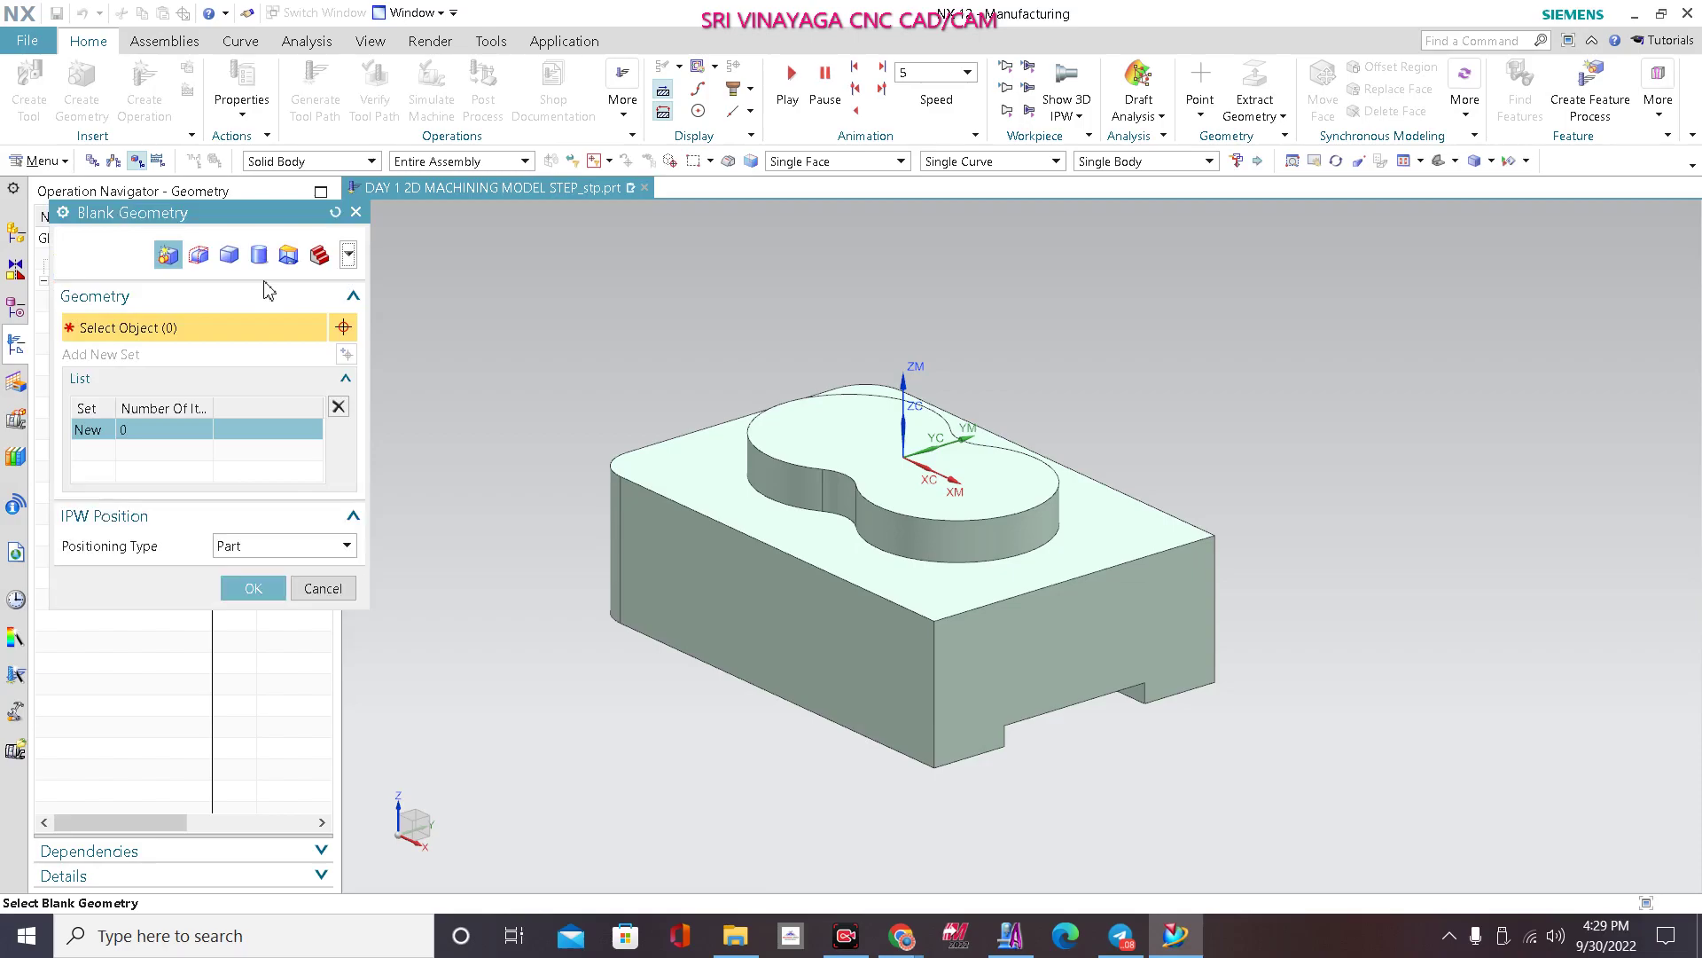
{"action": "left_click", "coordinate": [227, 255]}
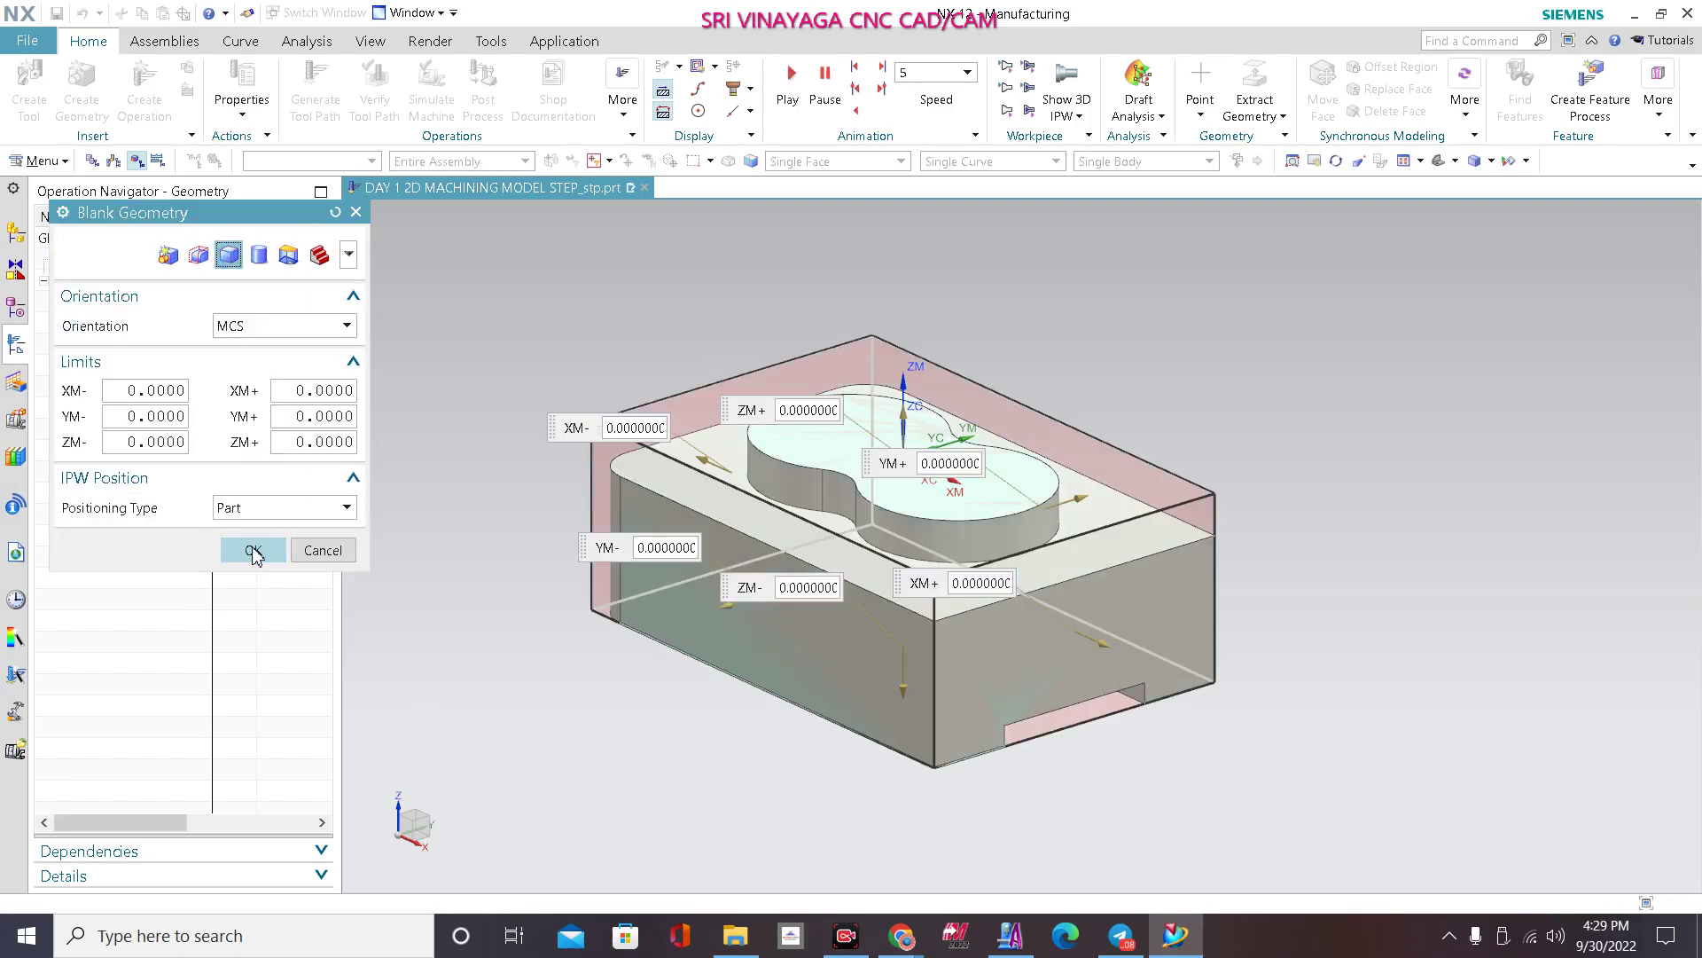
{"action": "left_click", "coordinate": [254, 550]}
{"action": "left_click", "coordinate": [254, 551]}
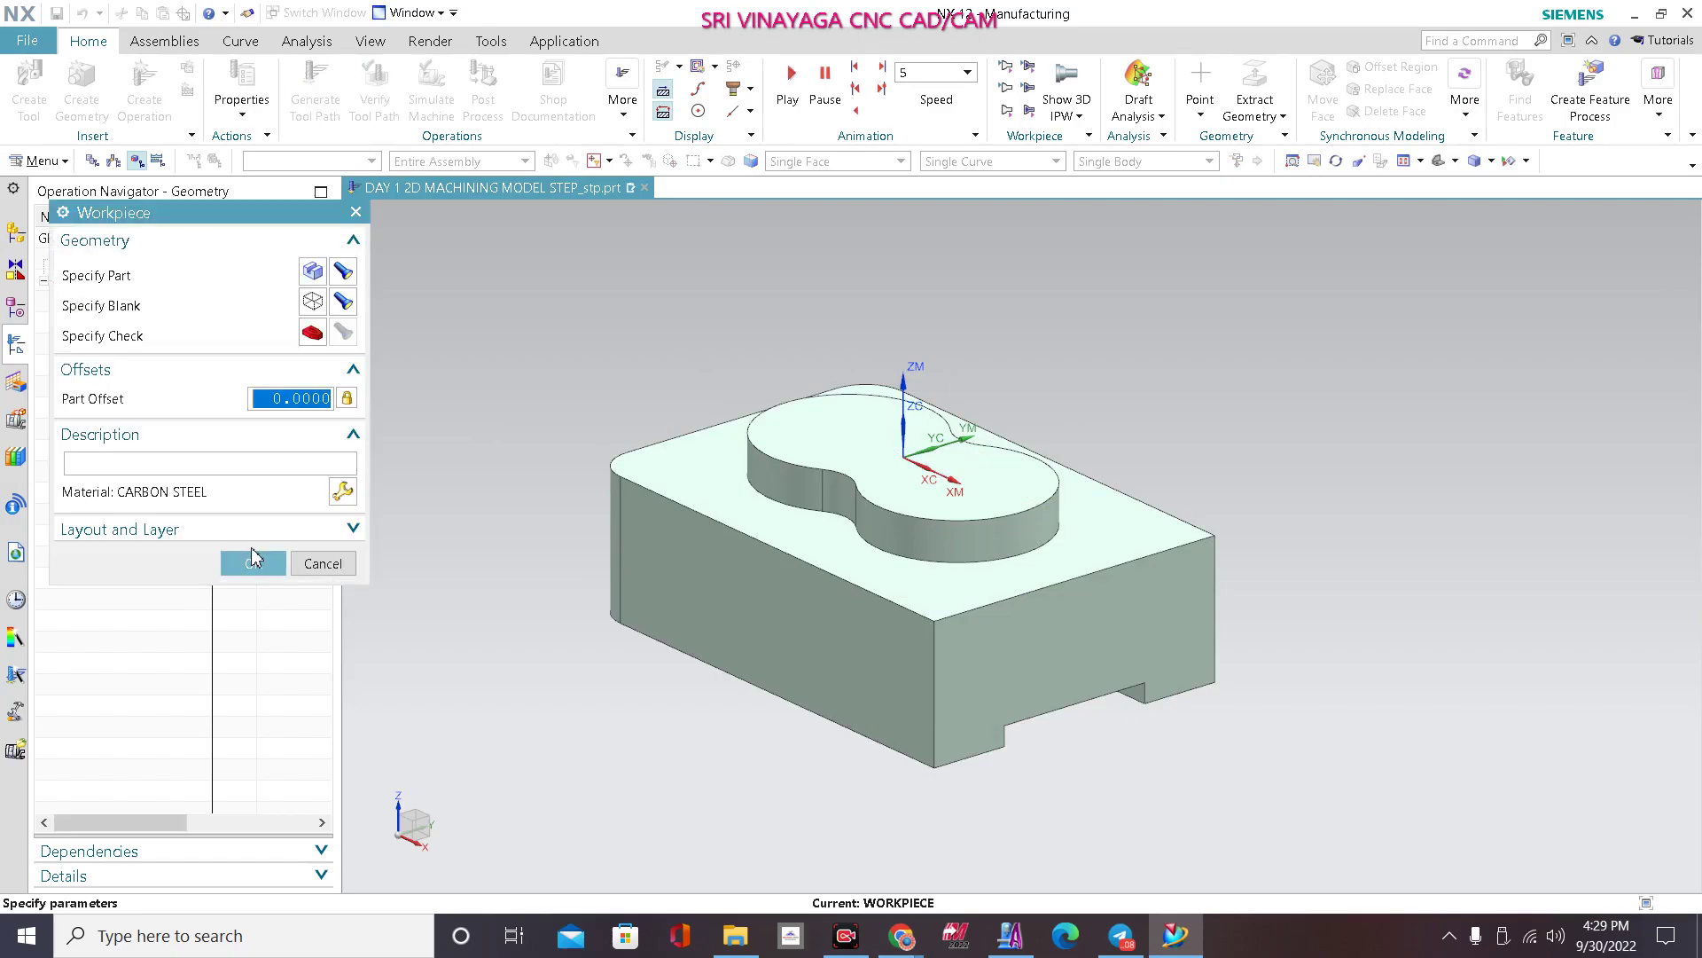
{"action": "left_click", "coordinate": [253, 557]}
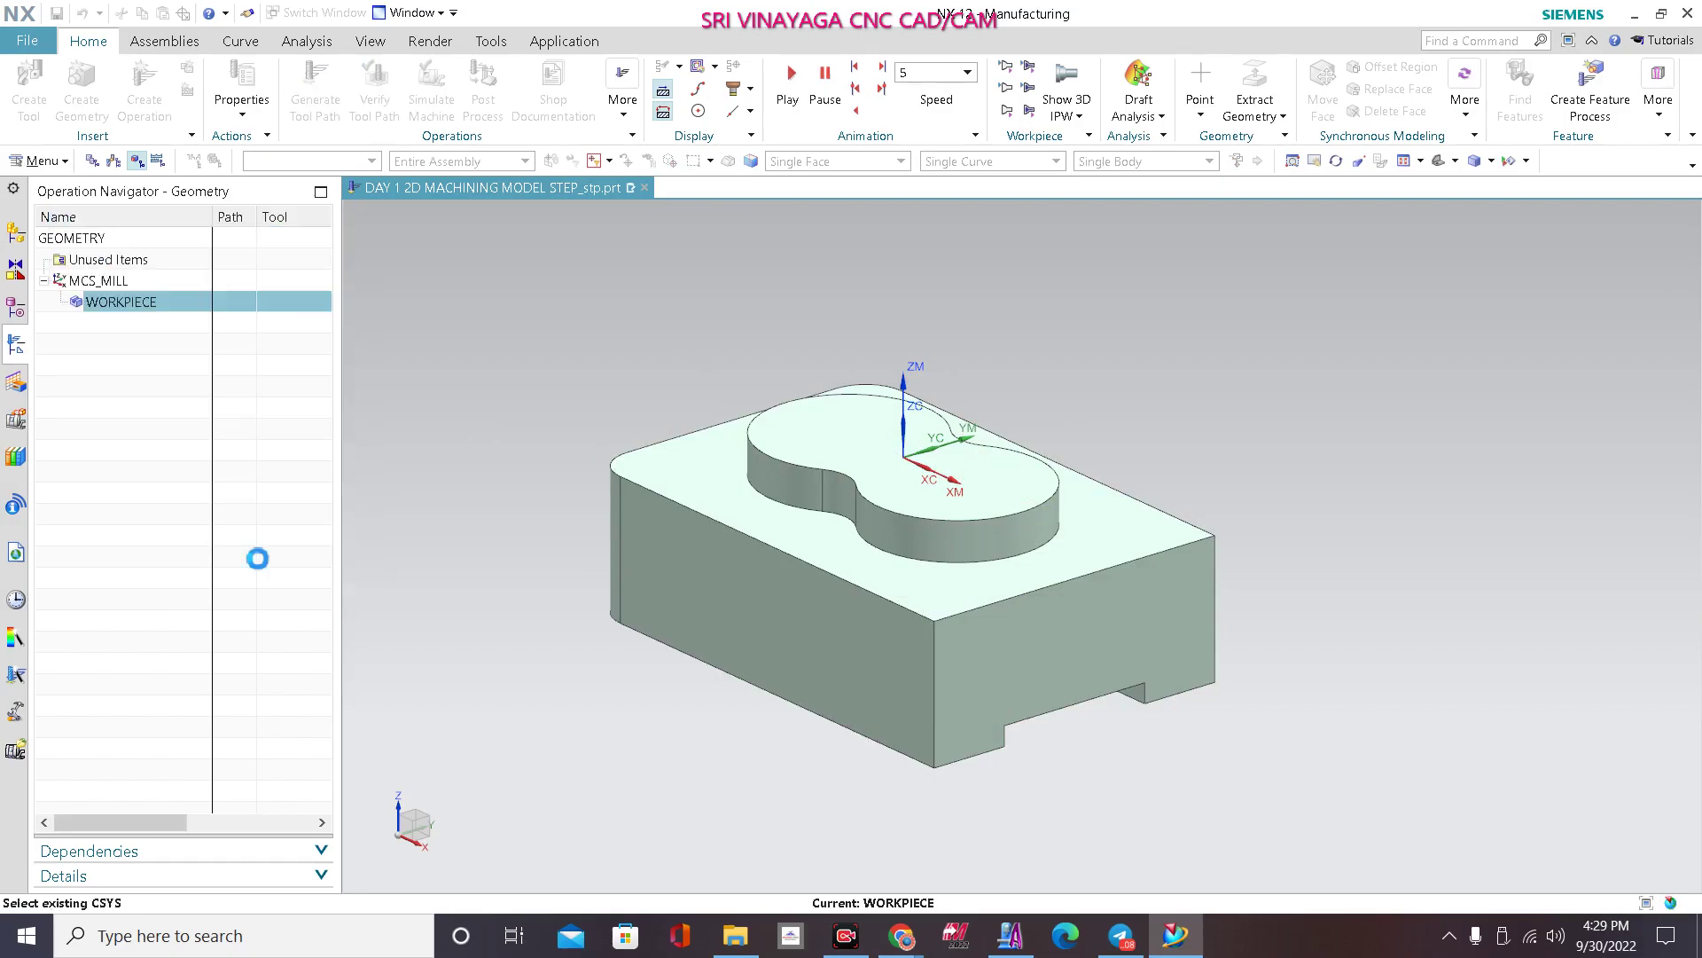
Step: Create a mill_contour end mill named MILL in the machine tool view with a 16 mm diameter
{"action": "left_click", "coordinate": [114, 160]}
{"action": "left_click", "coordinate": [28, 89]}
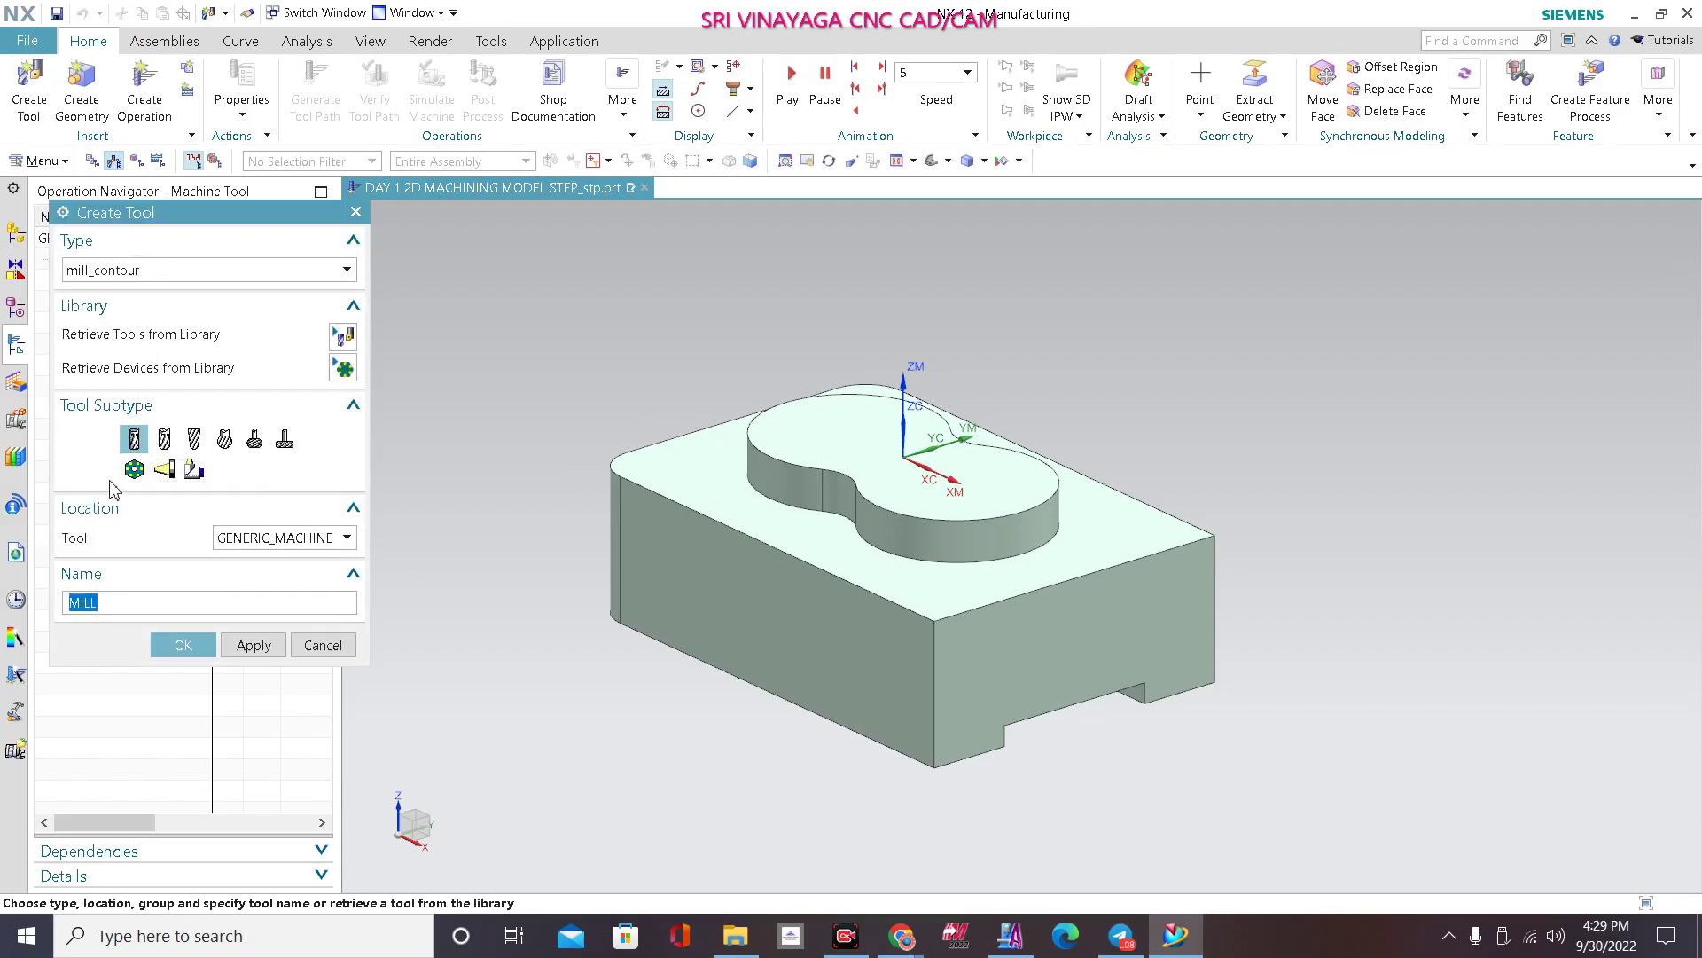
{"action": "left_click", "coordinate": [182, 645]}
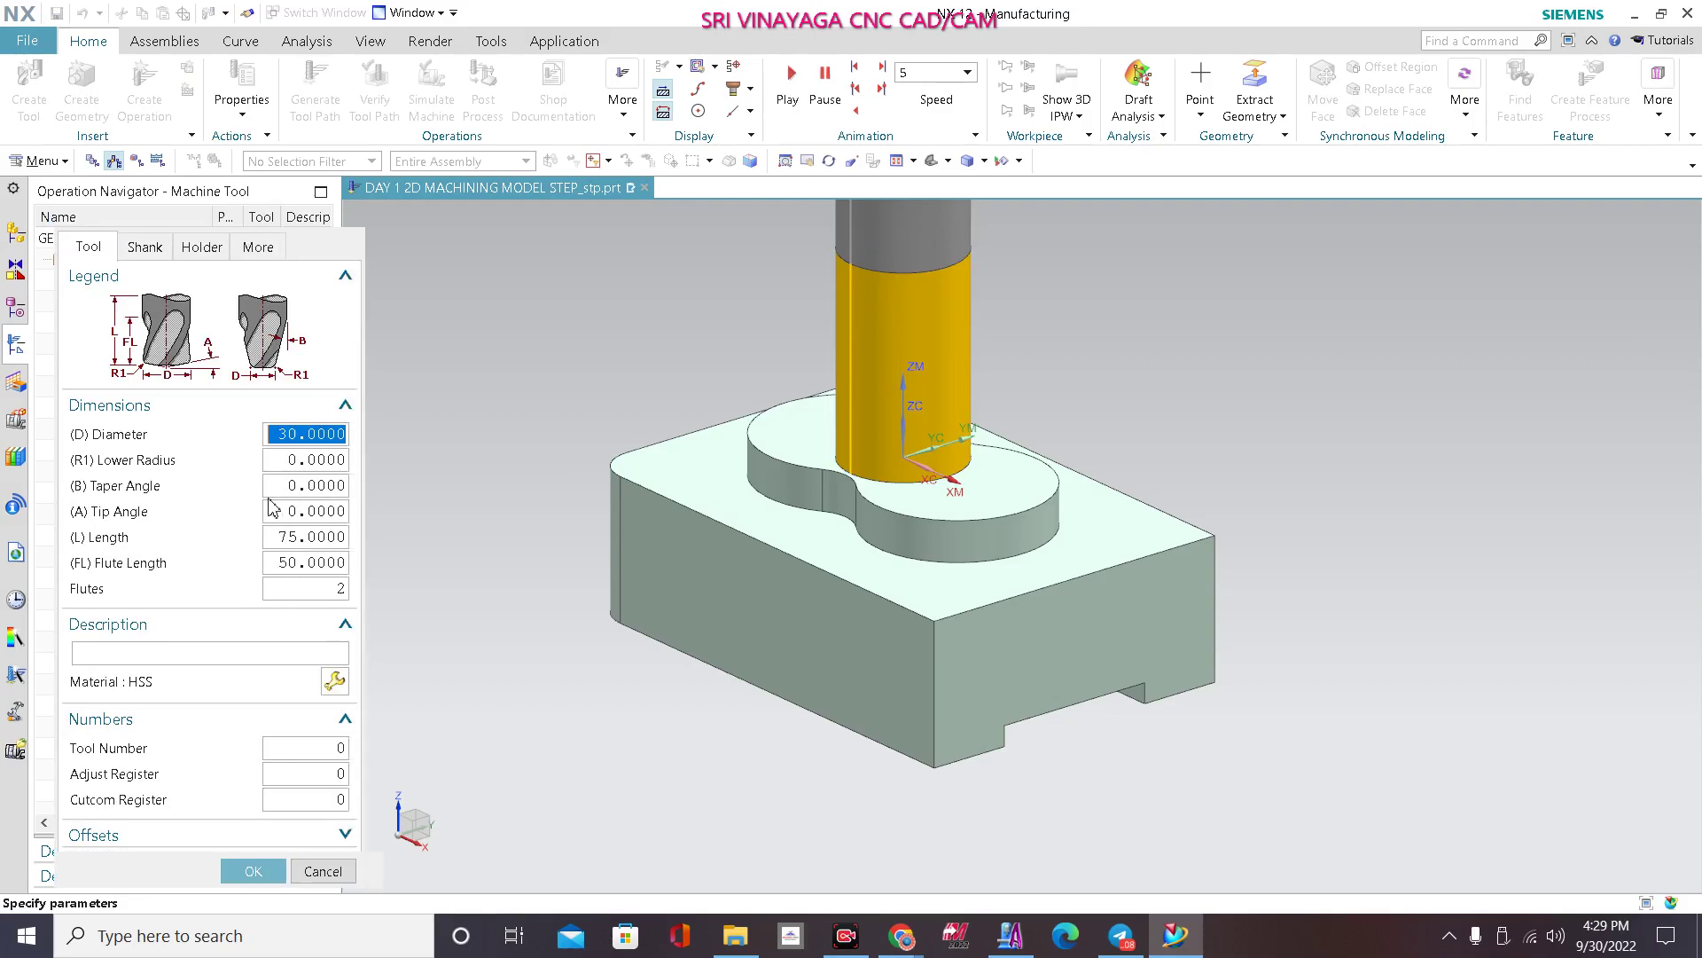
{"action": "type", "text": "1"}
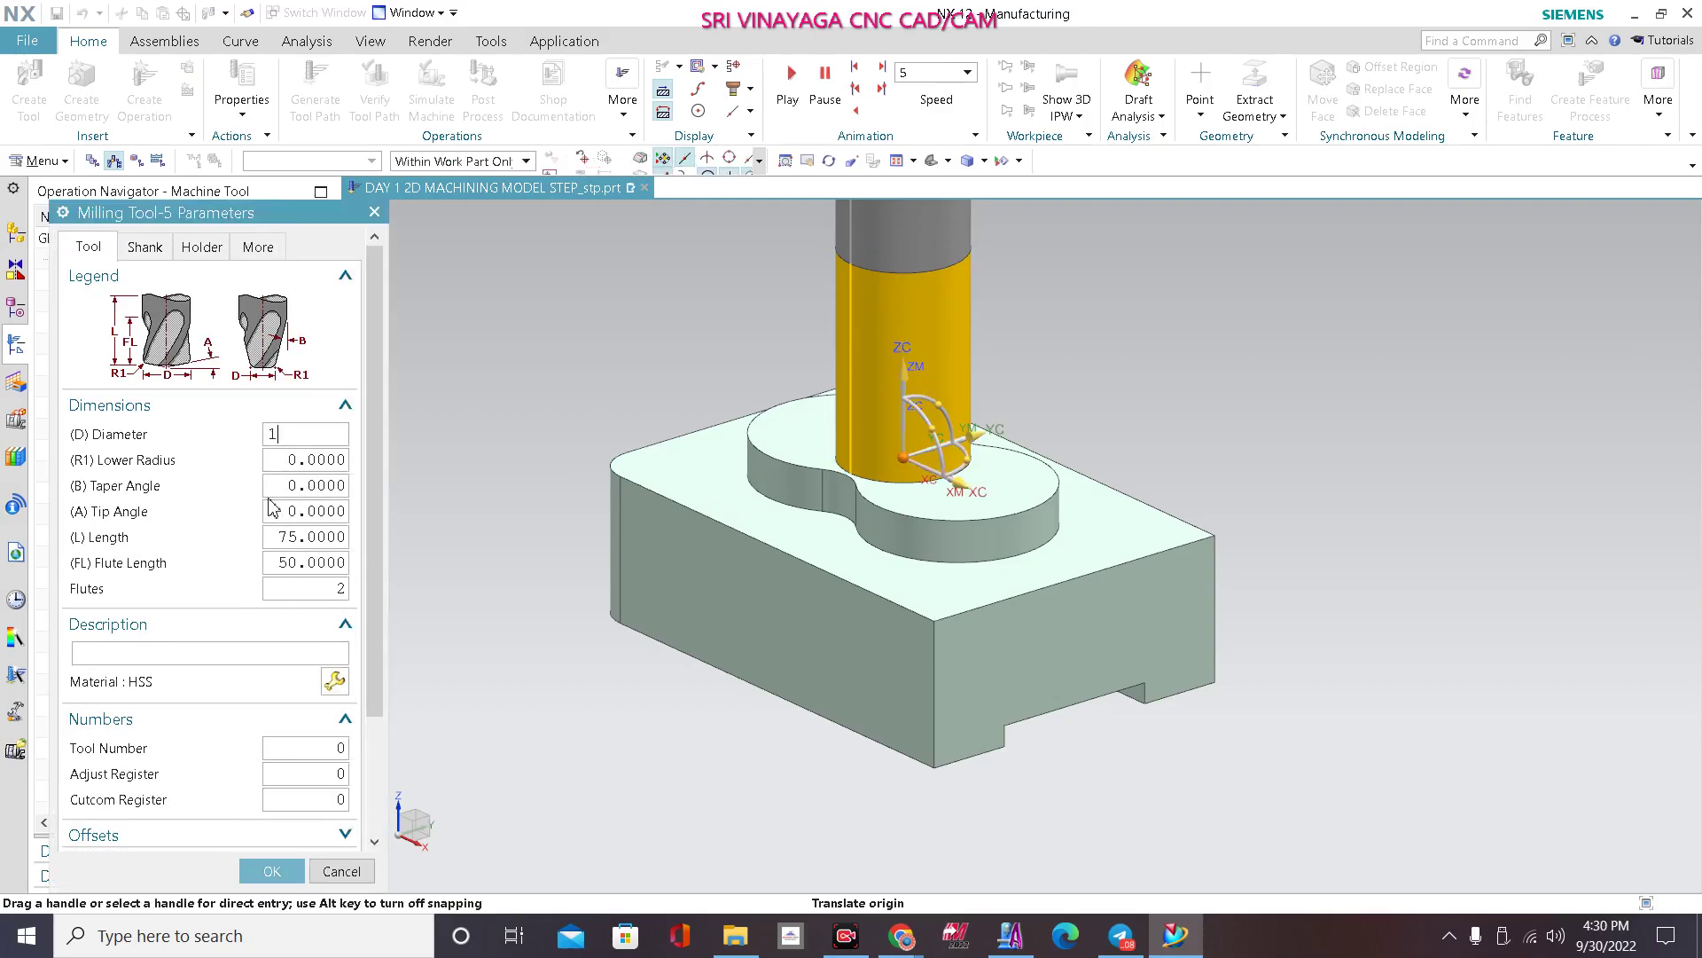
{"action": "type", "text": "6"}
{"action": "key", "text": "Return"}
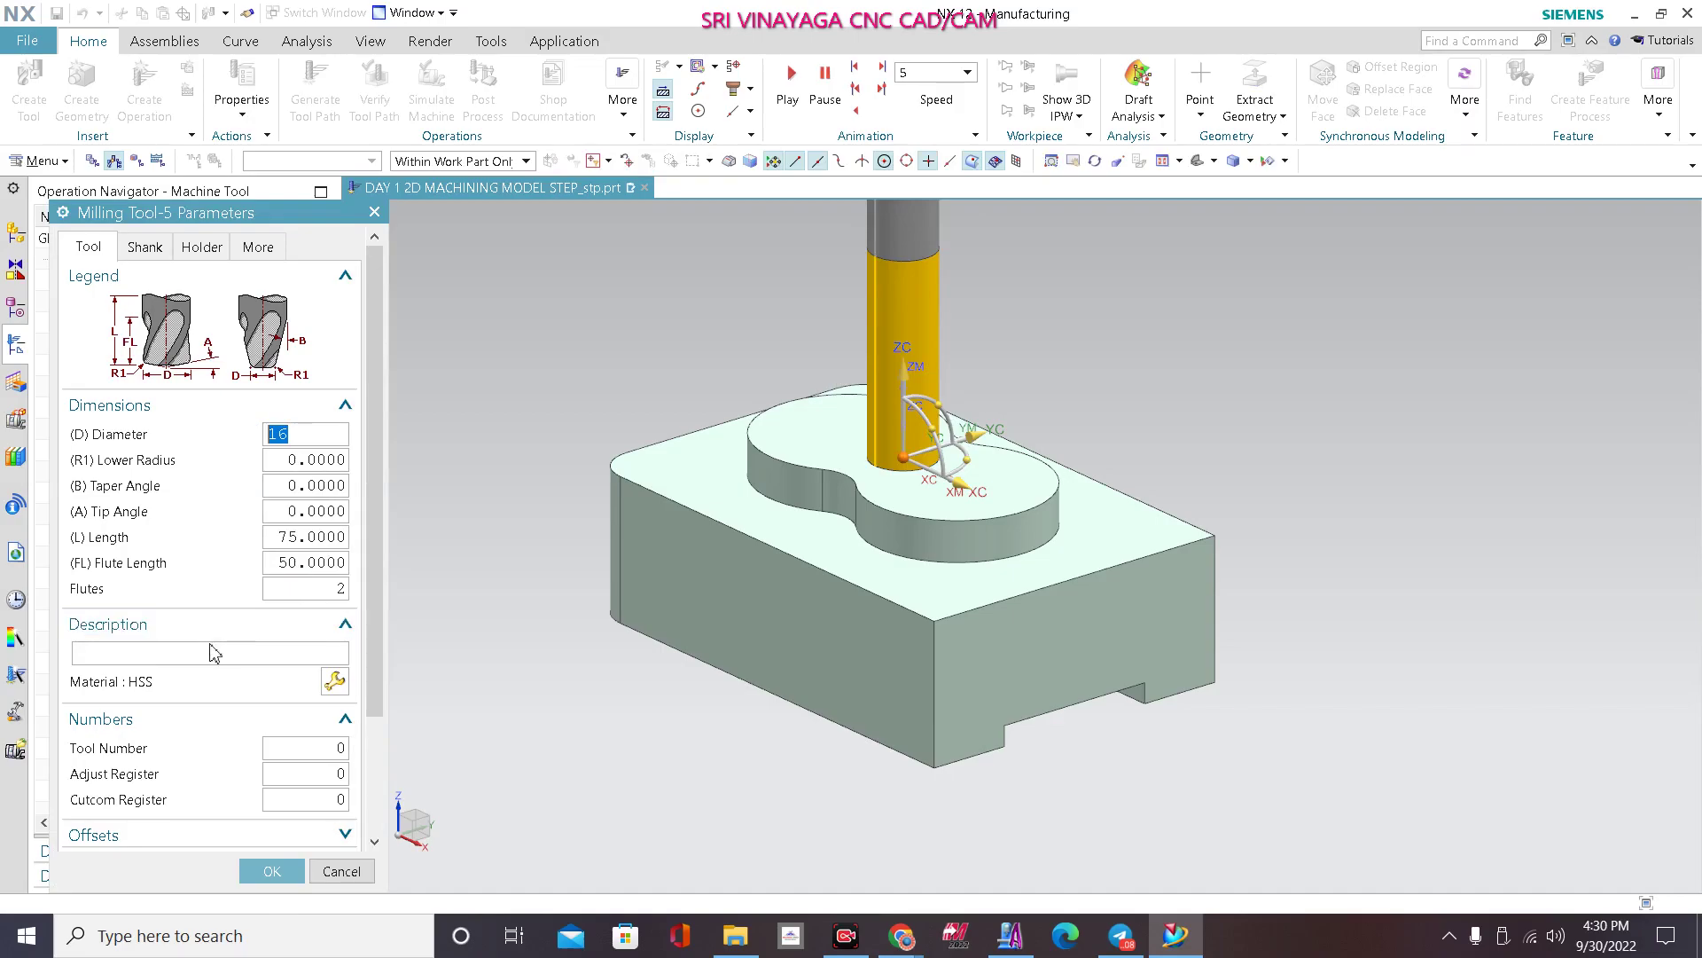
Step: Give the end mill the description 16mm, set its tool number and adjust register to 1, and accept it
{"action": "left_click", "coordinate": [213, 655]}
{"action": "double_click", "coordinate": [341, 750]}
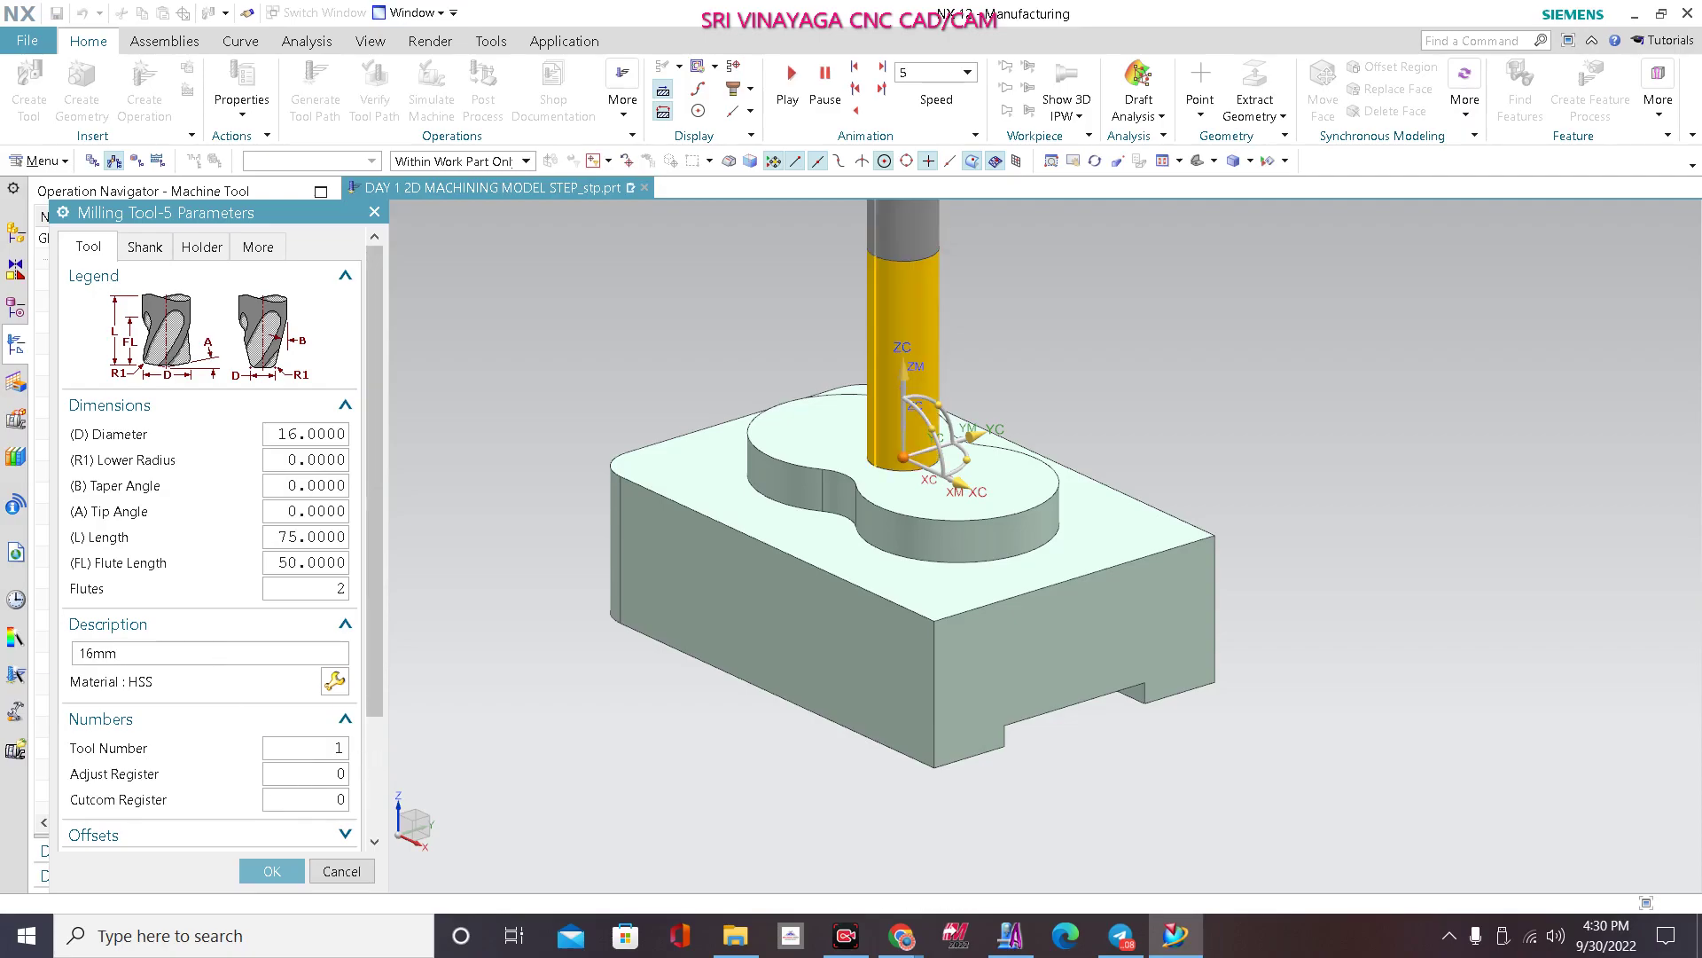
{"action": "type", "text": "1"}
{"action": "key", "text": "Tab"}
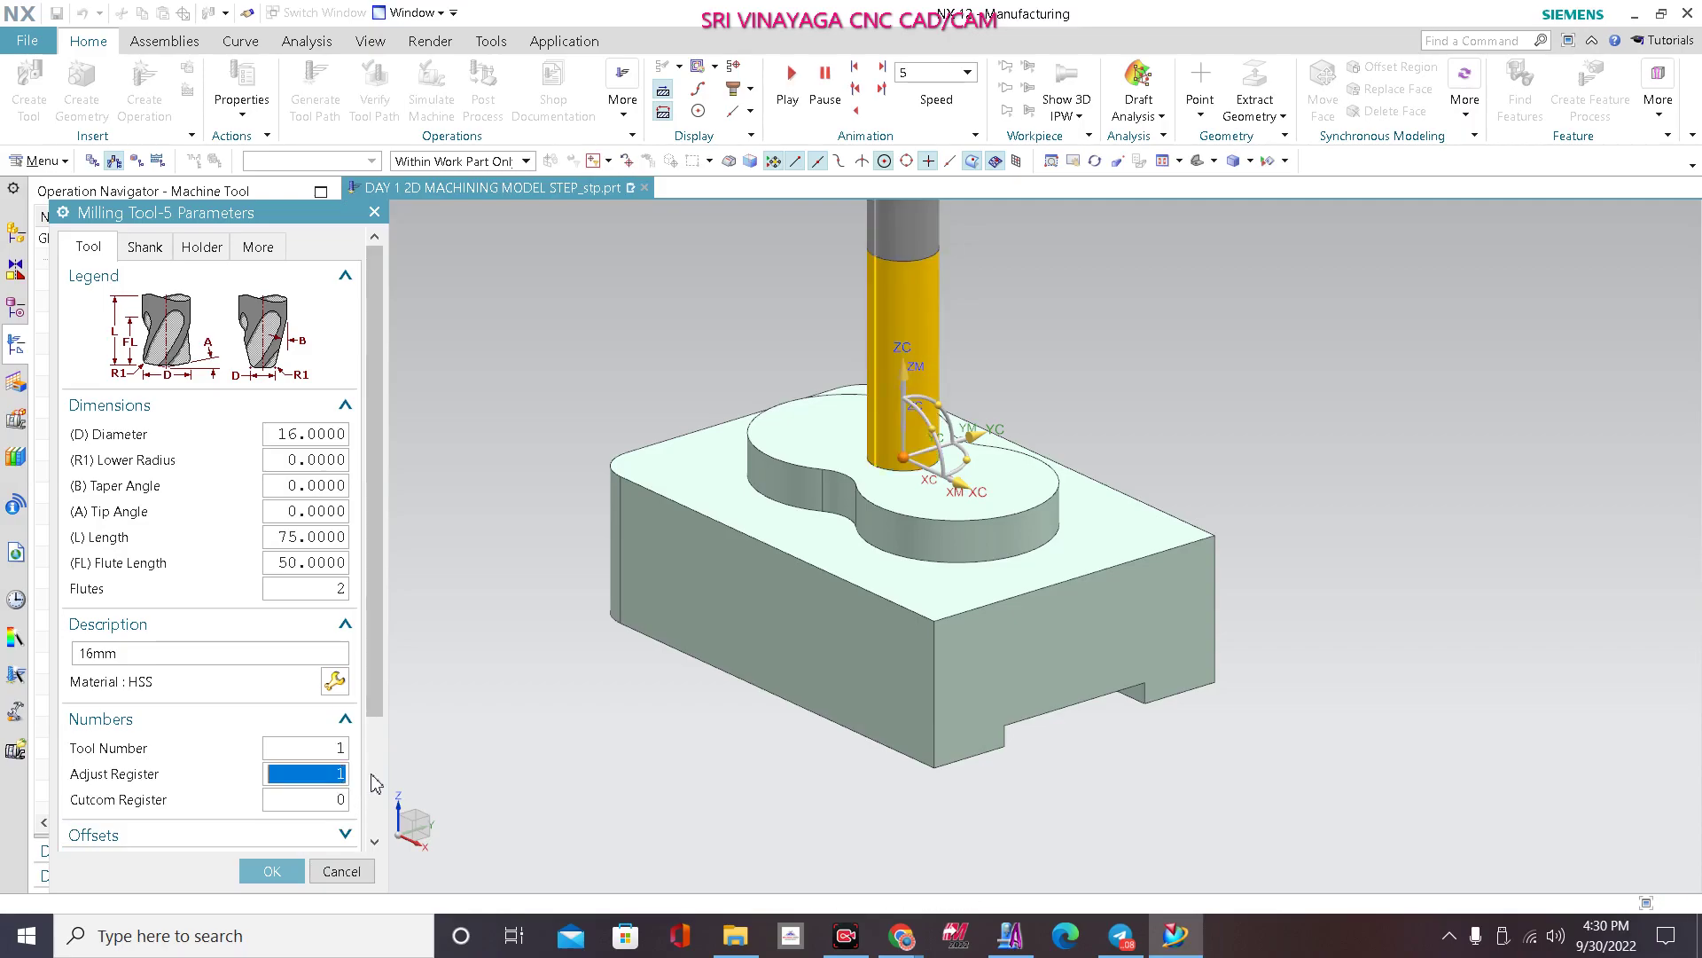
{"action": "left_click", "coordinate": [273, 870]}
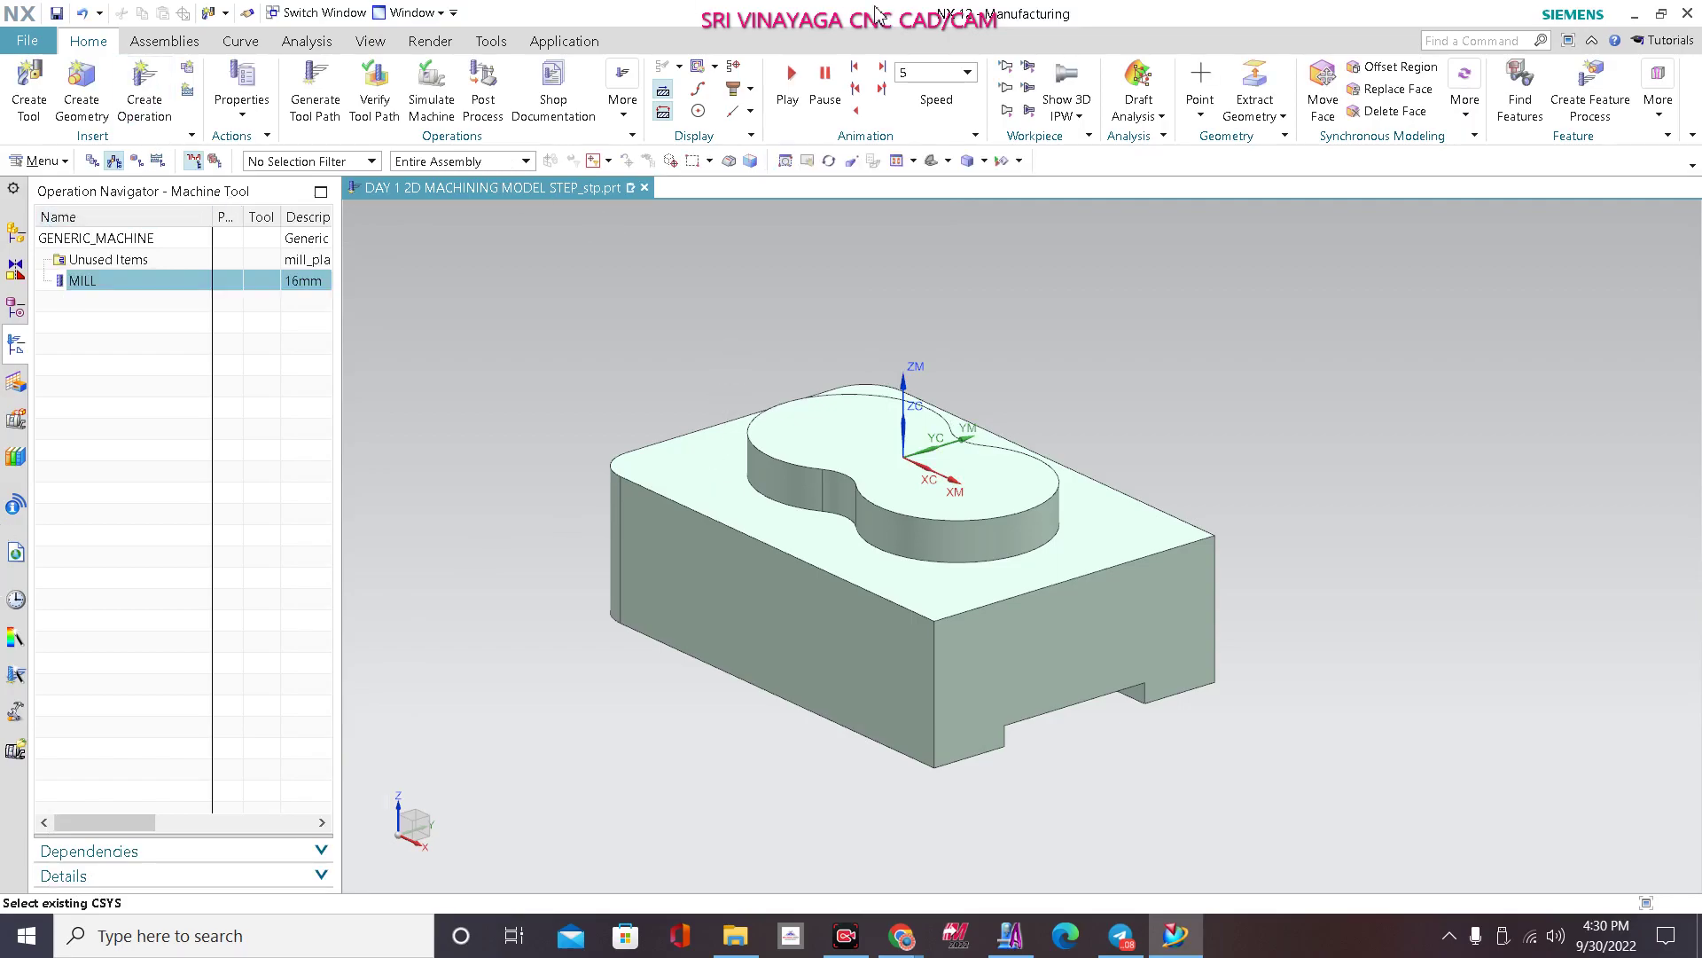
Step: Set up a new mill_contour operation of the Adaptive Milling subtype using the MILL (16mm) tool
{"action": "left_click", "coordinate": [151, 117]}
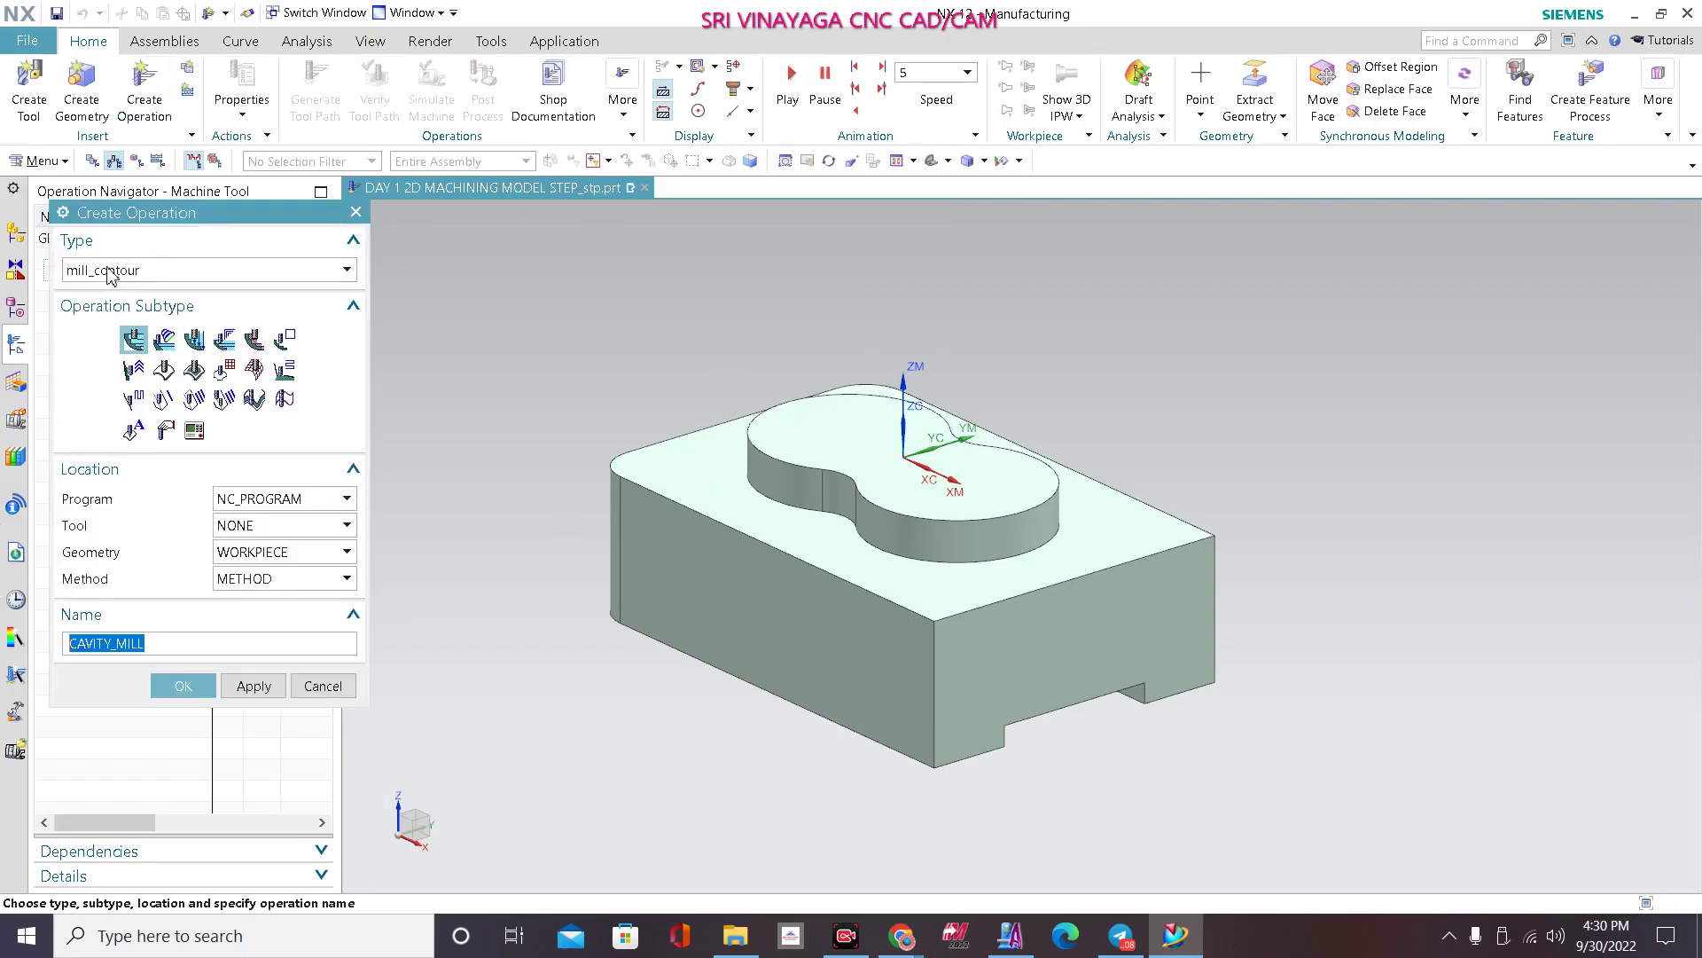
{"action": "left_click", "coordinate": [137, 269]}
{"action": "left_click", "coordinate": [133, 313]}
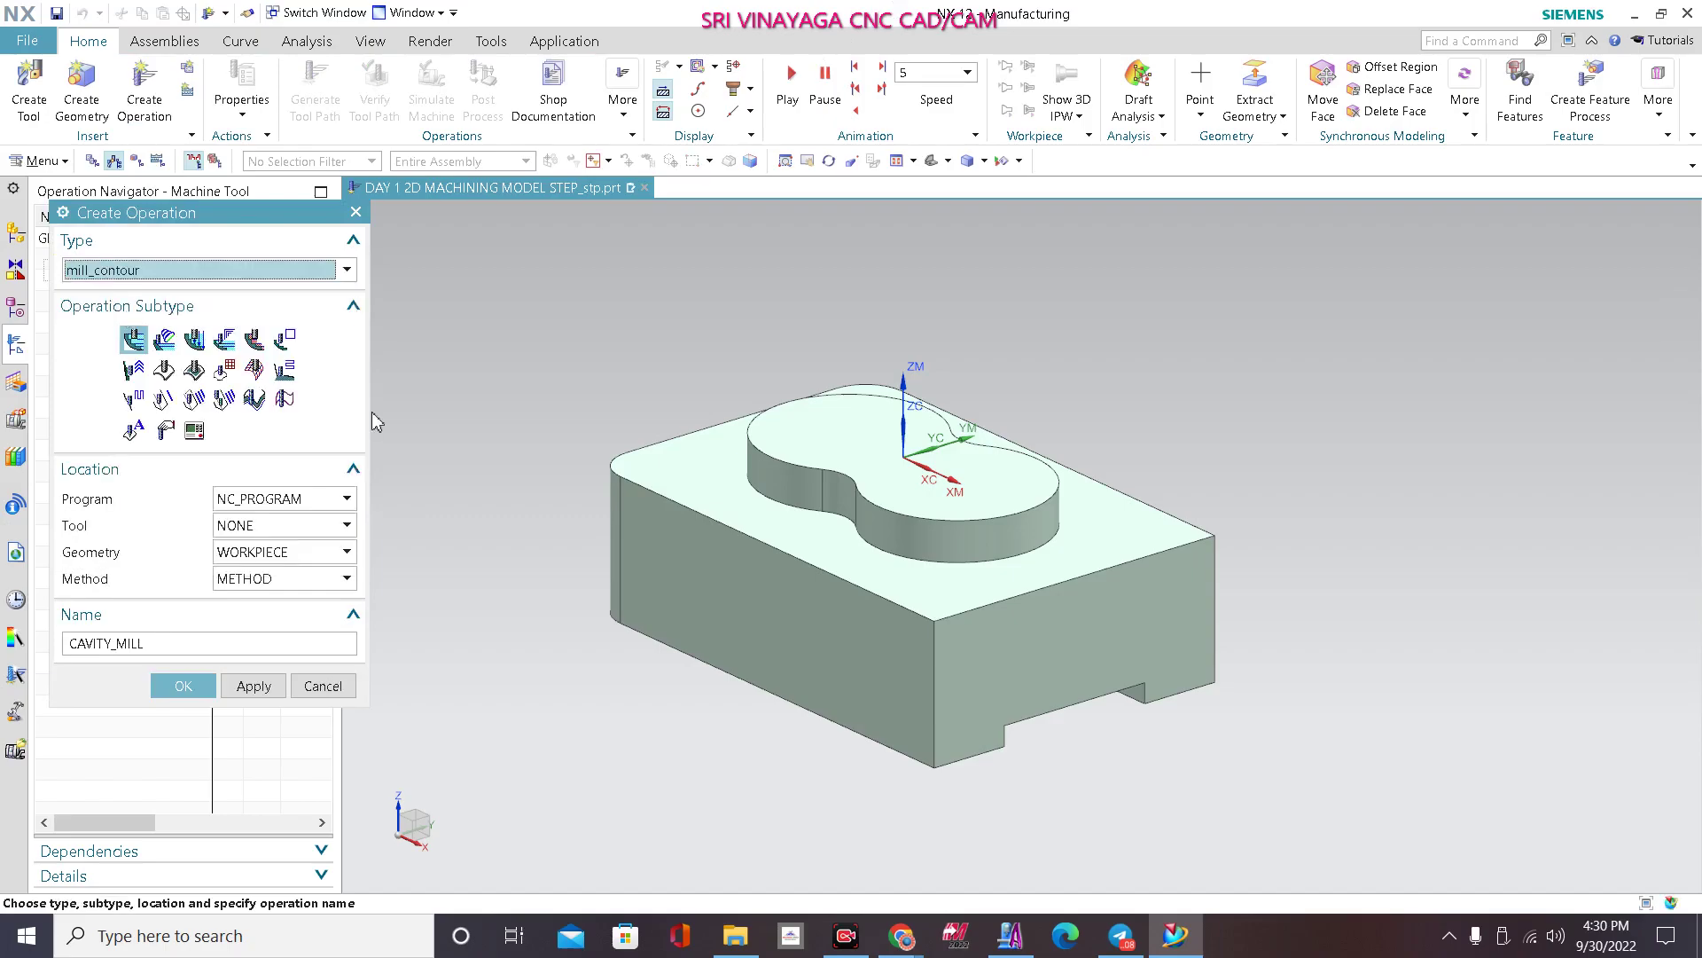
{"action": "left_click", "coordinate": [164, 340]}
{"action": "left_click", "coordinate": [280, 525]}
{"action": "left_click", "coordinate": [270, 564]}
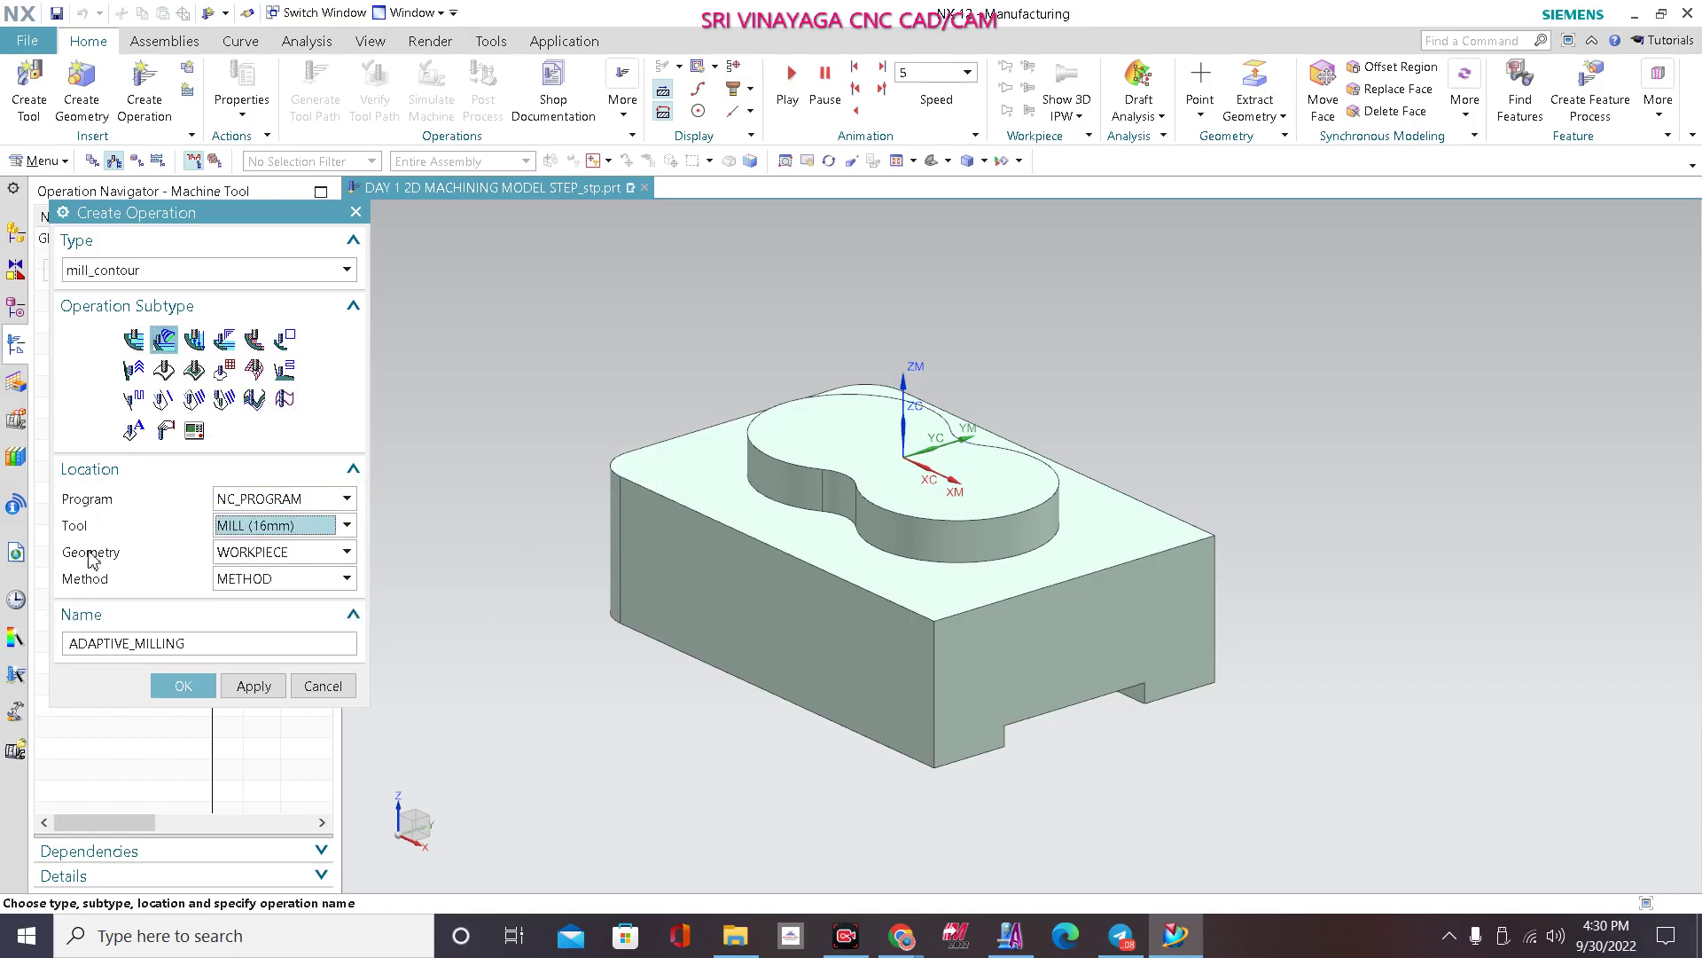
Step: Assign the WORKPIECE geometry and MILL_ROUGH method to the new operation and create it
{"action": "left_click", "coordinate": [278, 554]}
{"action": "left_click", "coordinate": [262, 591]}
{"action": "left_click", "coordinate": [266, 578]}
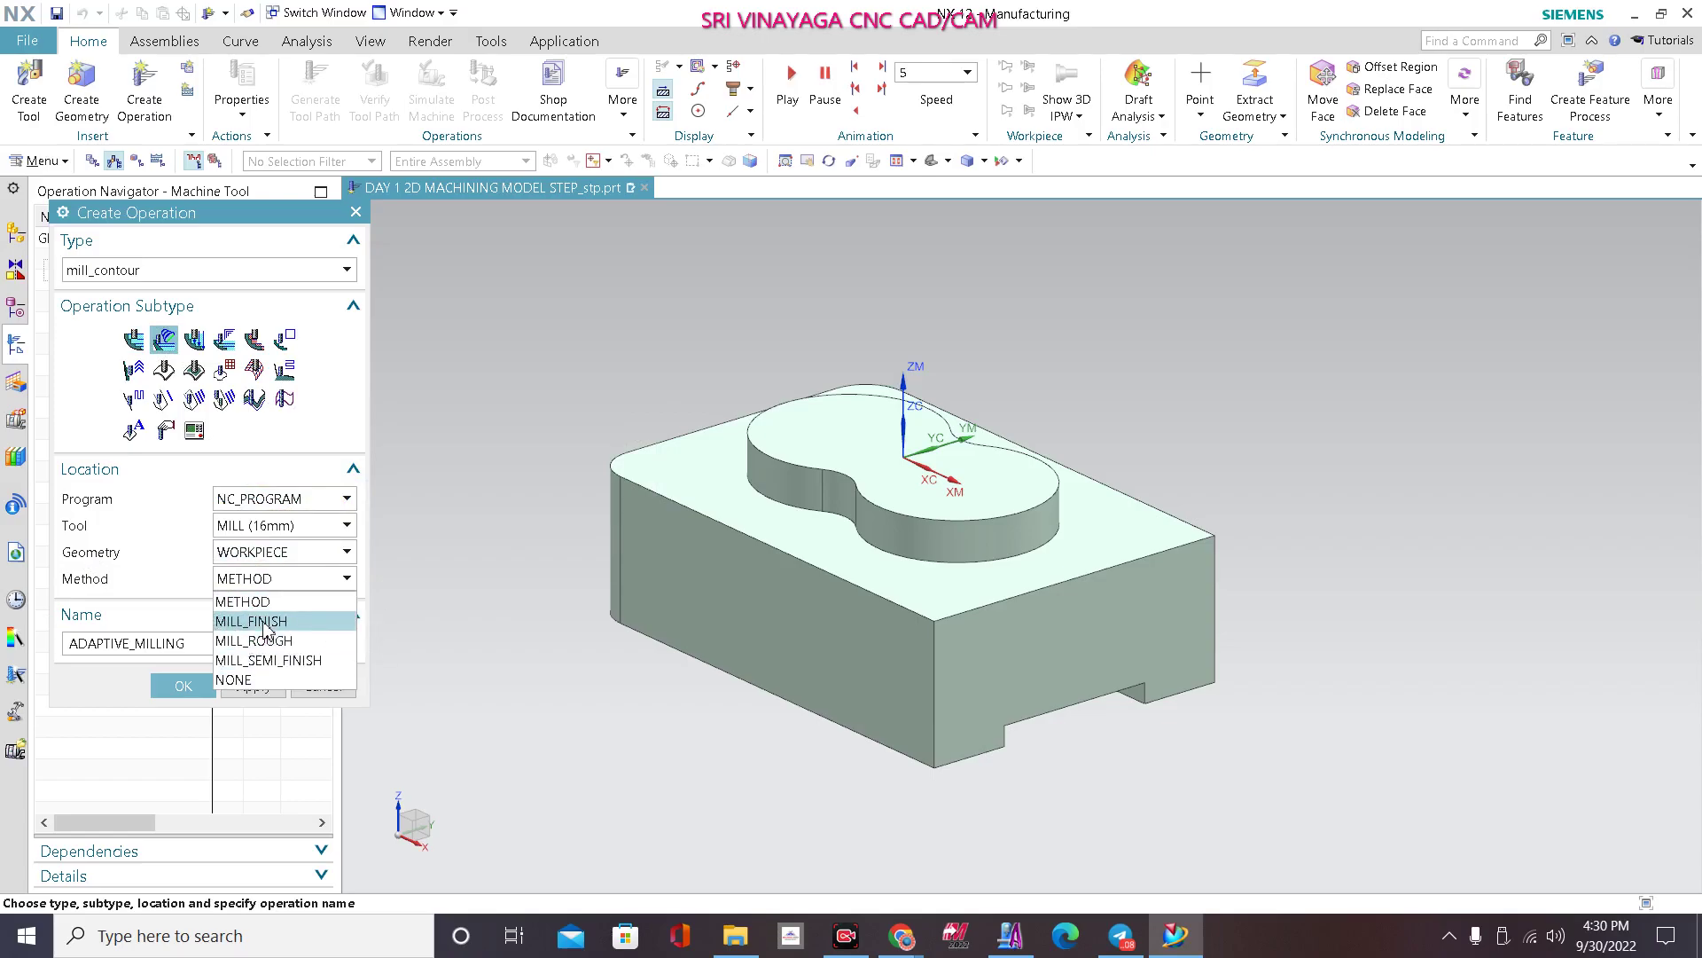
{"action": "left_click", "coordinate": [320, 641]}
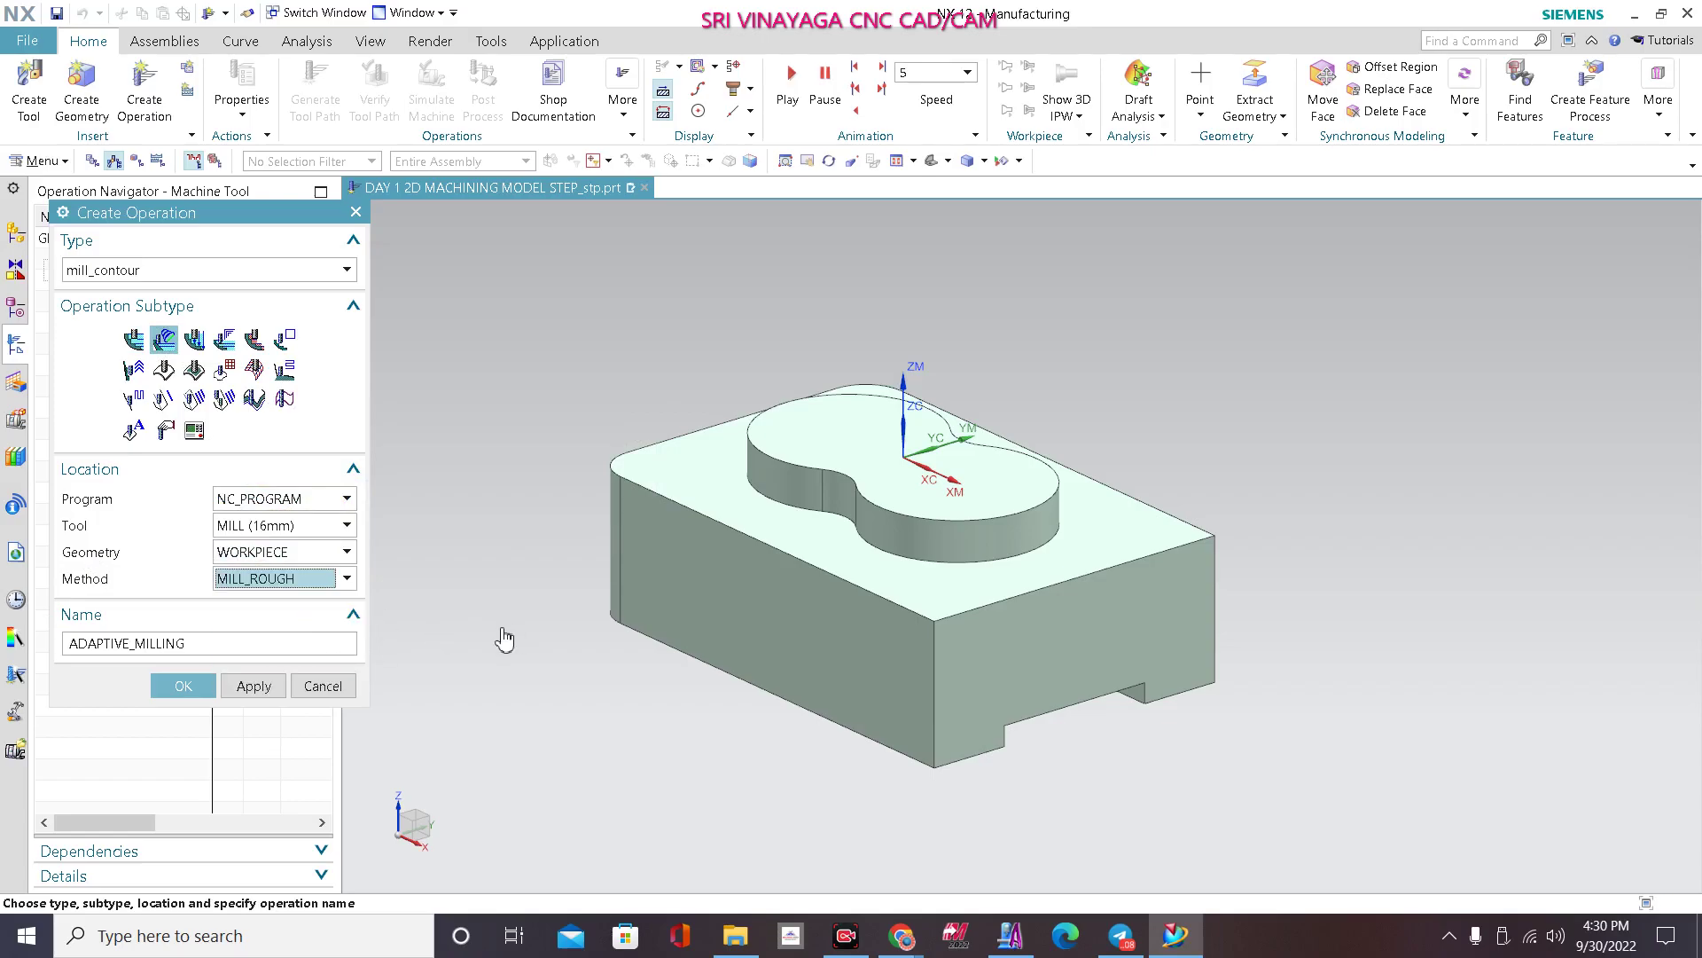
{"action": "left_click", "coordinate": [173, 686]}
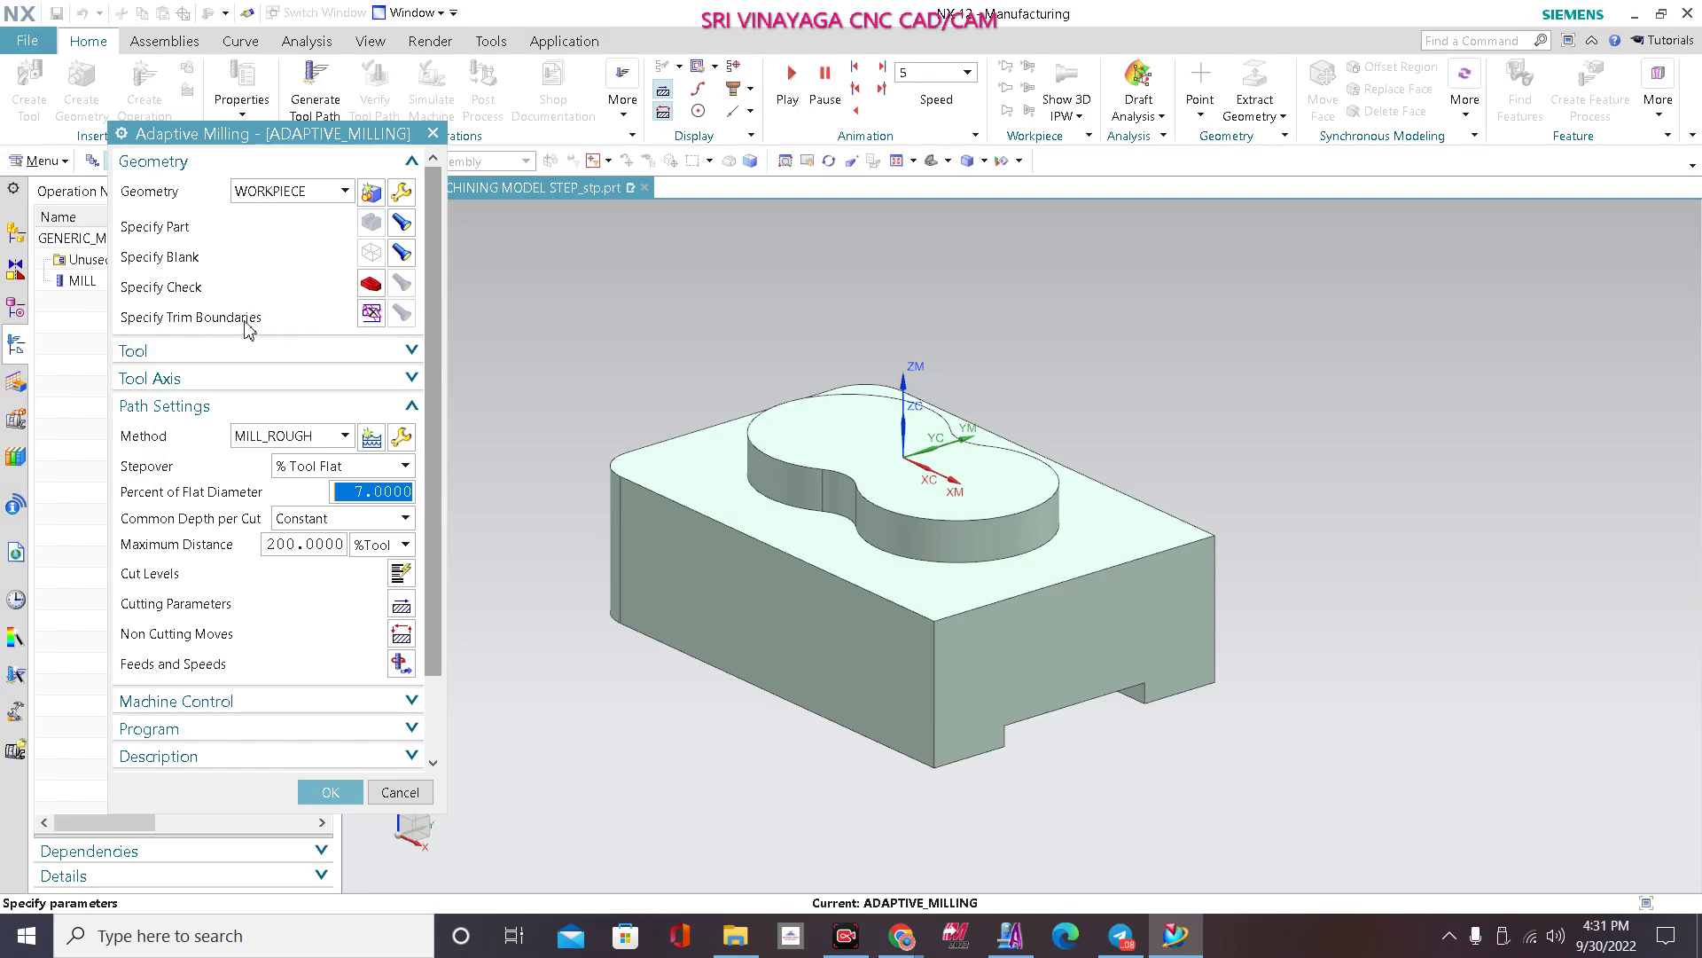
{"action": "left_click", "coordinate": [379, 319]}
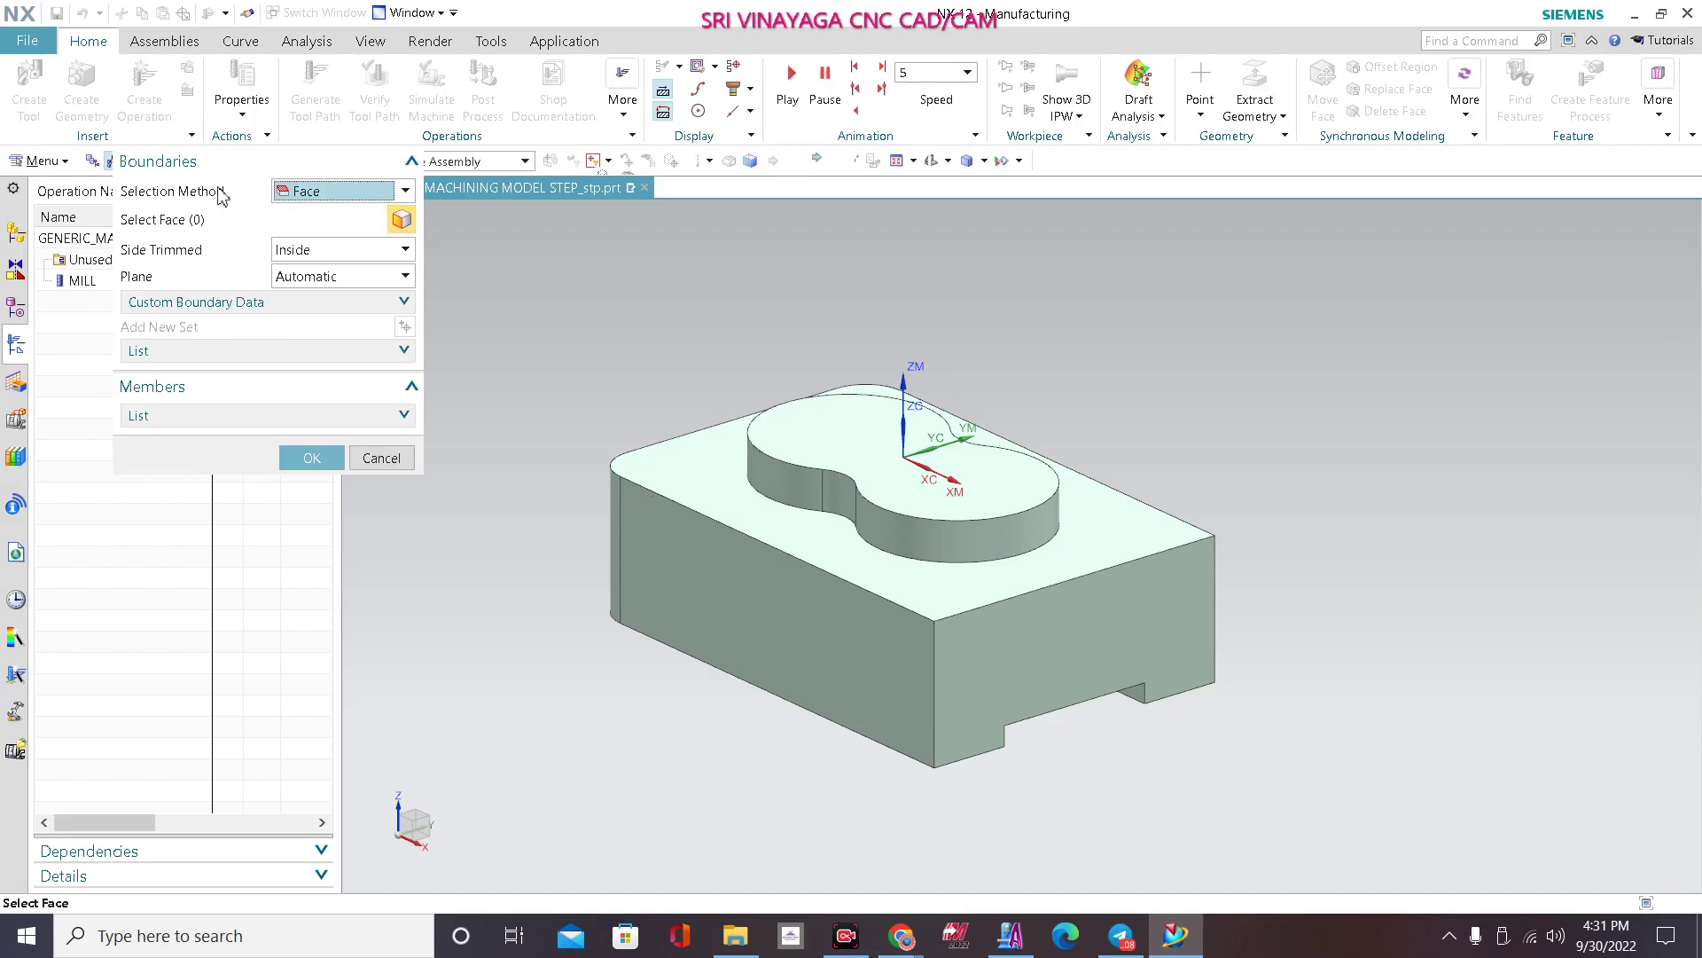
{"action": "left_click", "coordinate": [414, 133]}
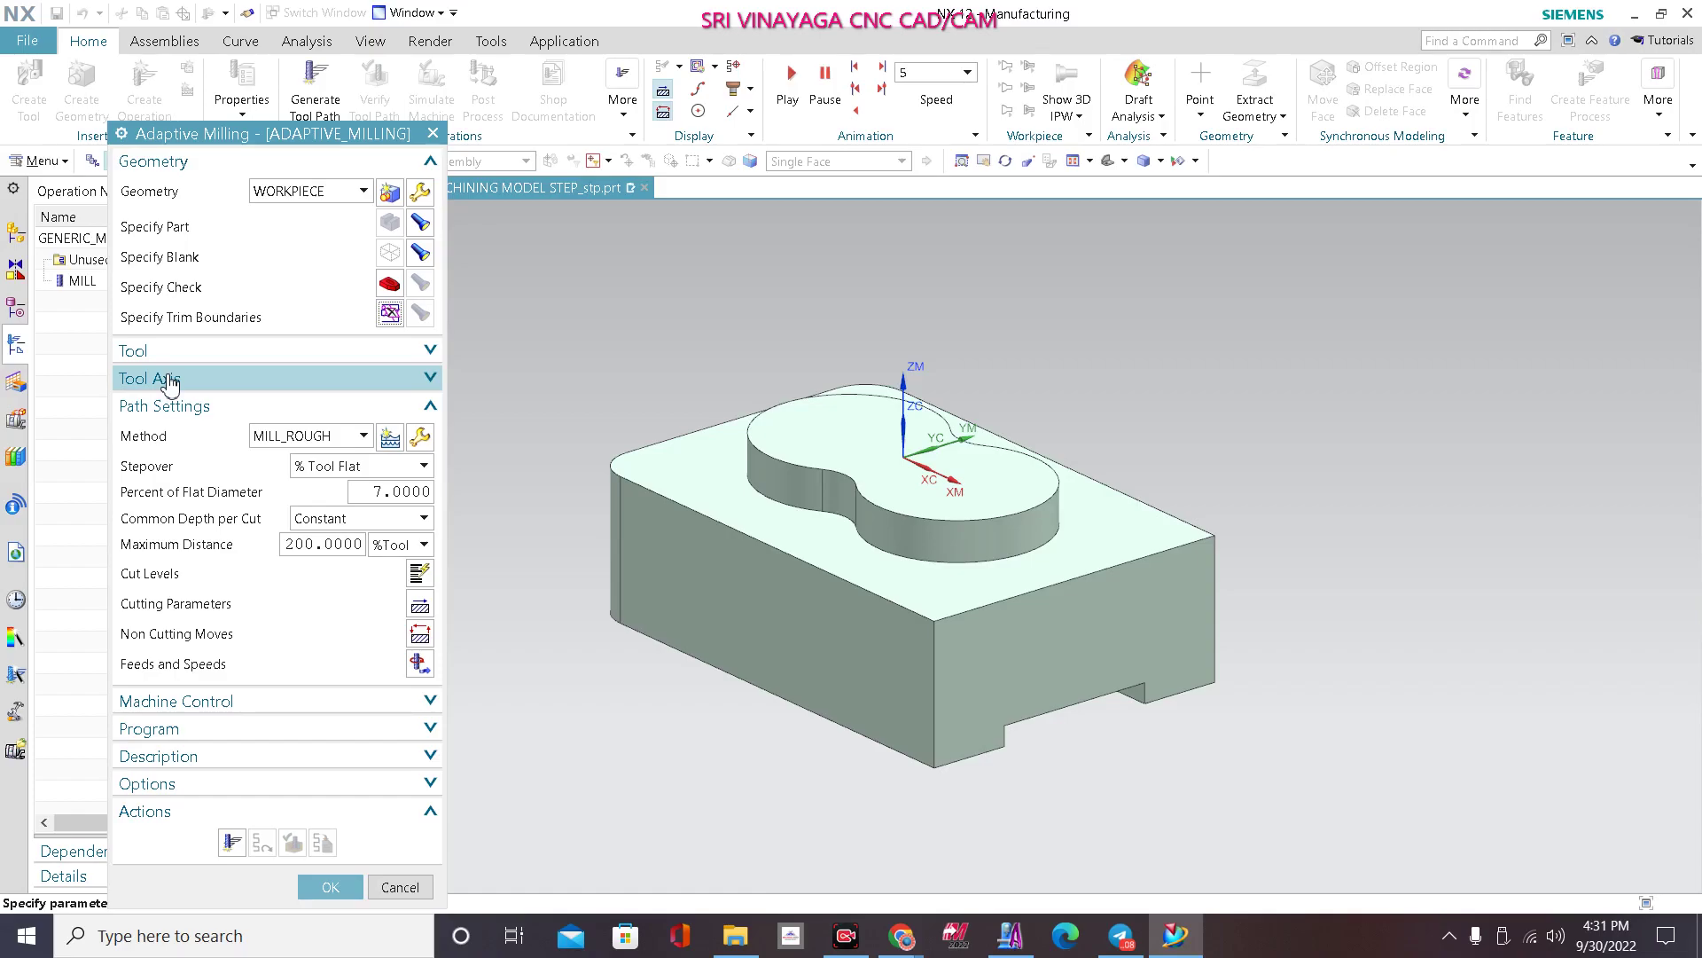
{"action": "scroll", "coordinate": [771, 490], "scroll_direction": "down", "scroll_amount": 3}
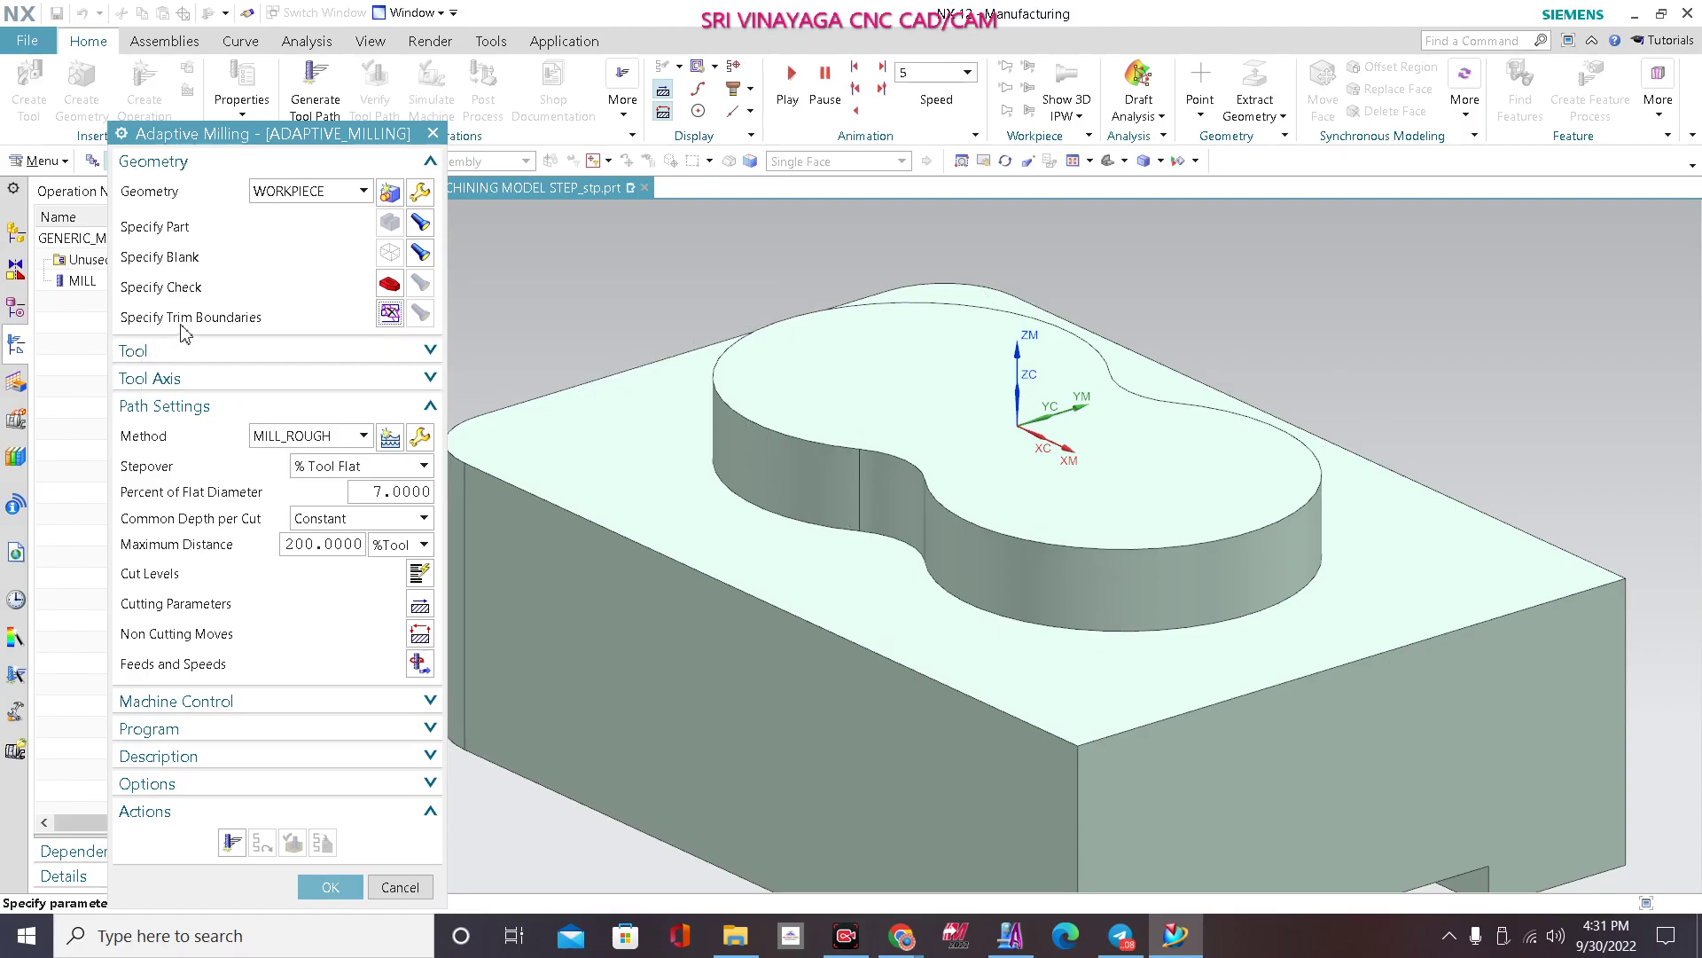
Step: Try to define a trim boundary with the Curves selection method, picking the top edges of the raised boss
{"action": "left_click", "coordinate": [387, 315]}
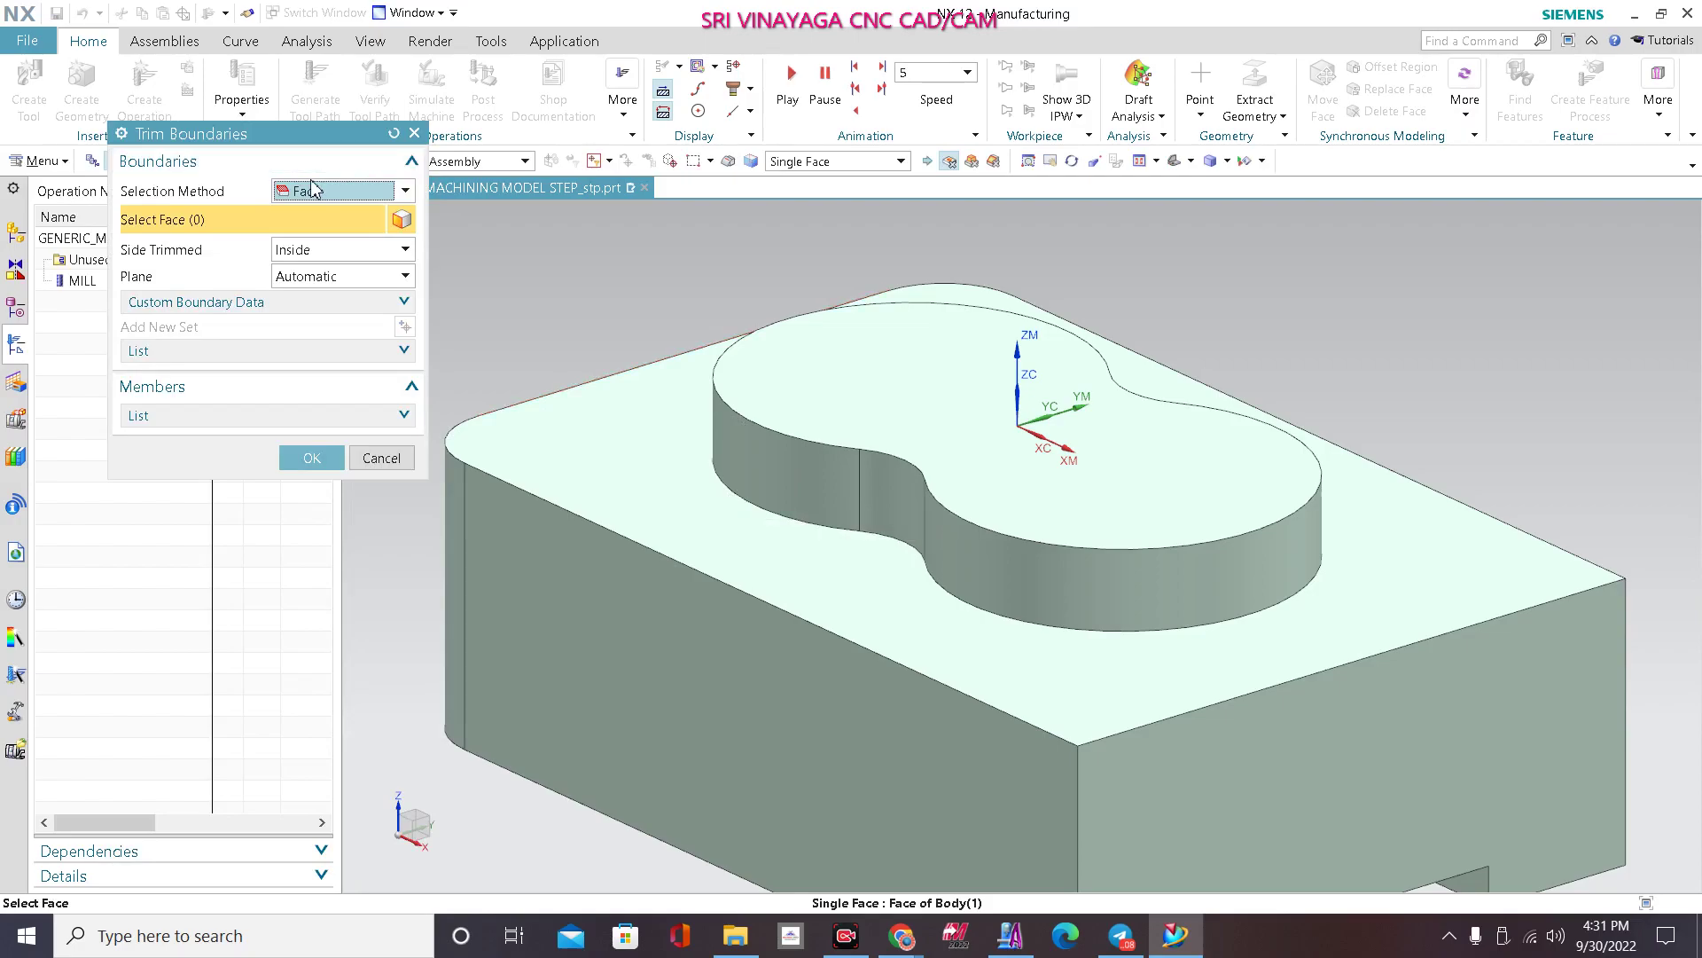
{"action": "left_click", "coordinate": [337, 190]}
{"action": "left_click", "coordinate": [347, 232]}
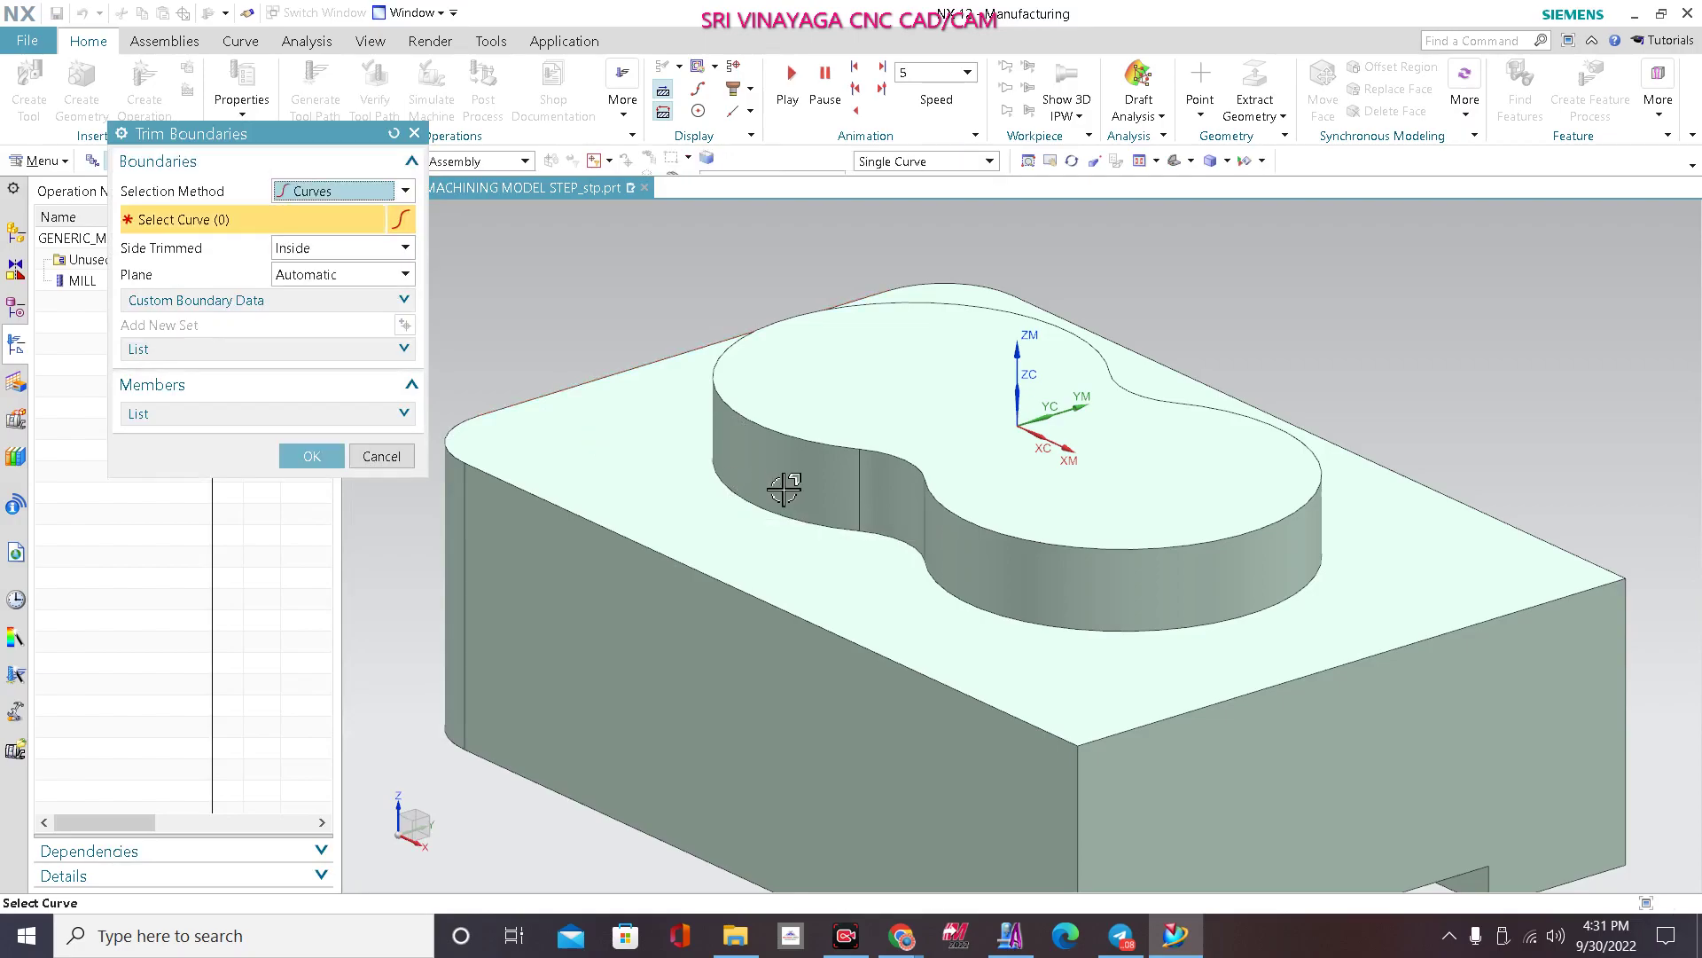
{"action": "left_click", "coordinate": [773, 430]}
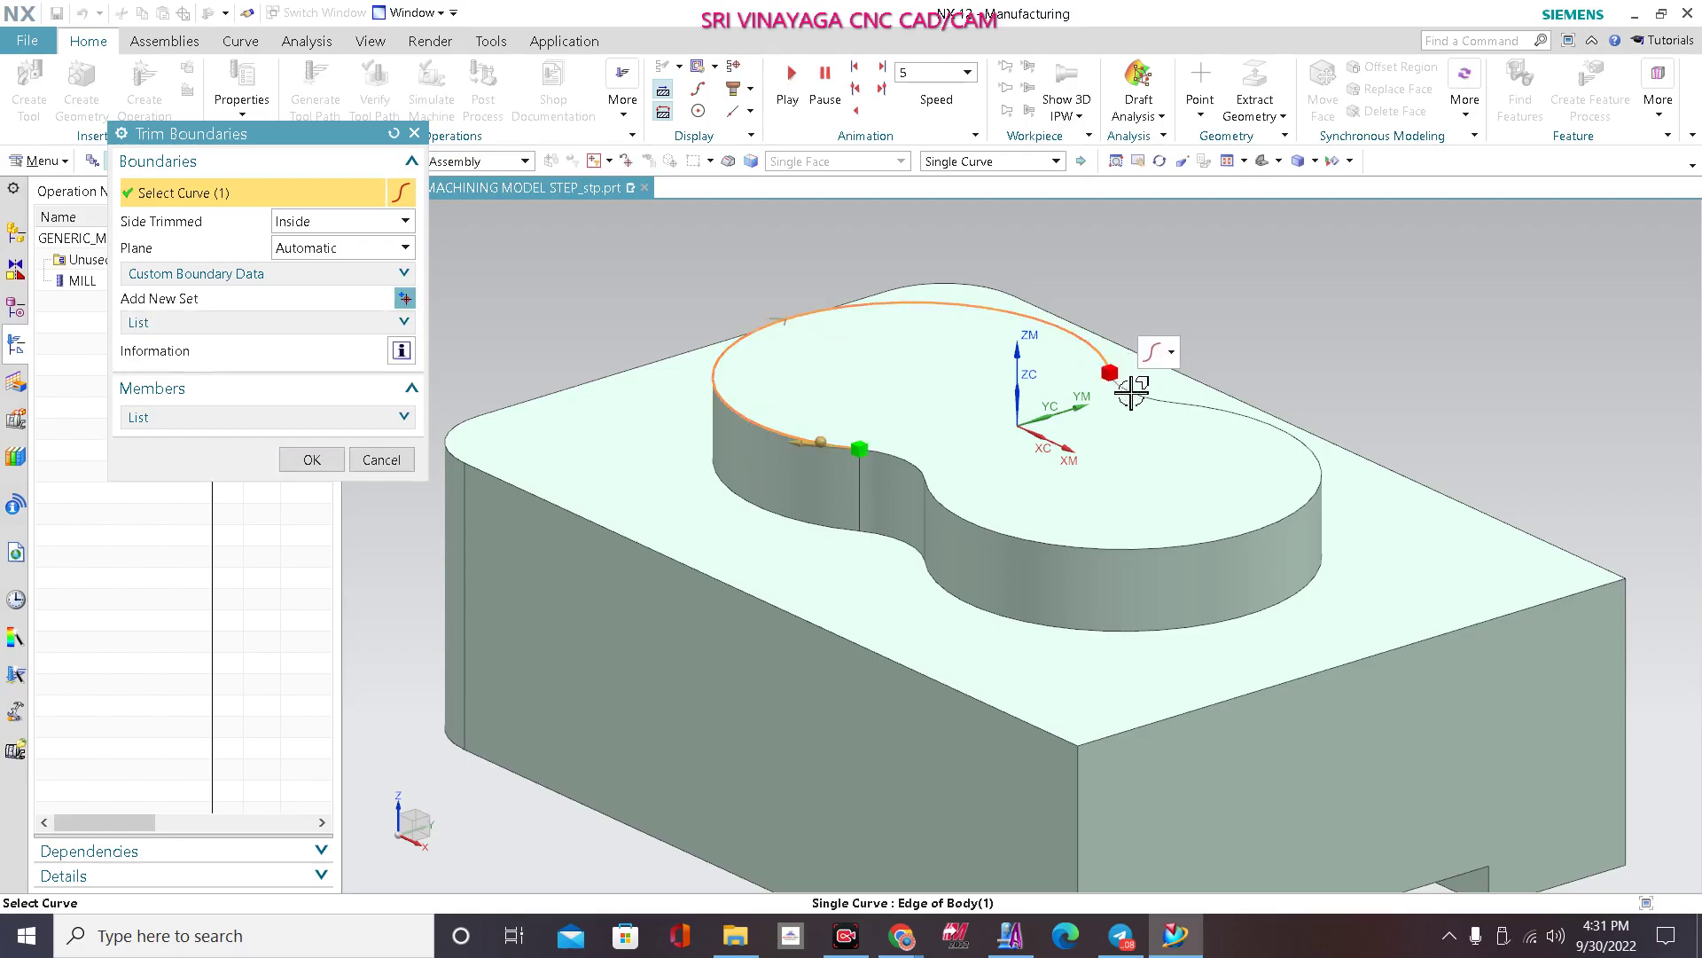
{"action": "left_click", "coordinate": [1255, 425]}
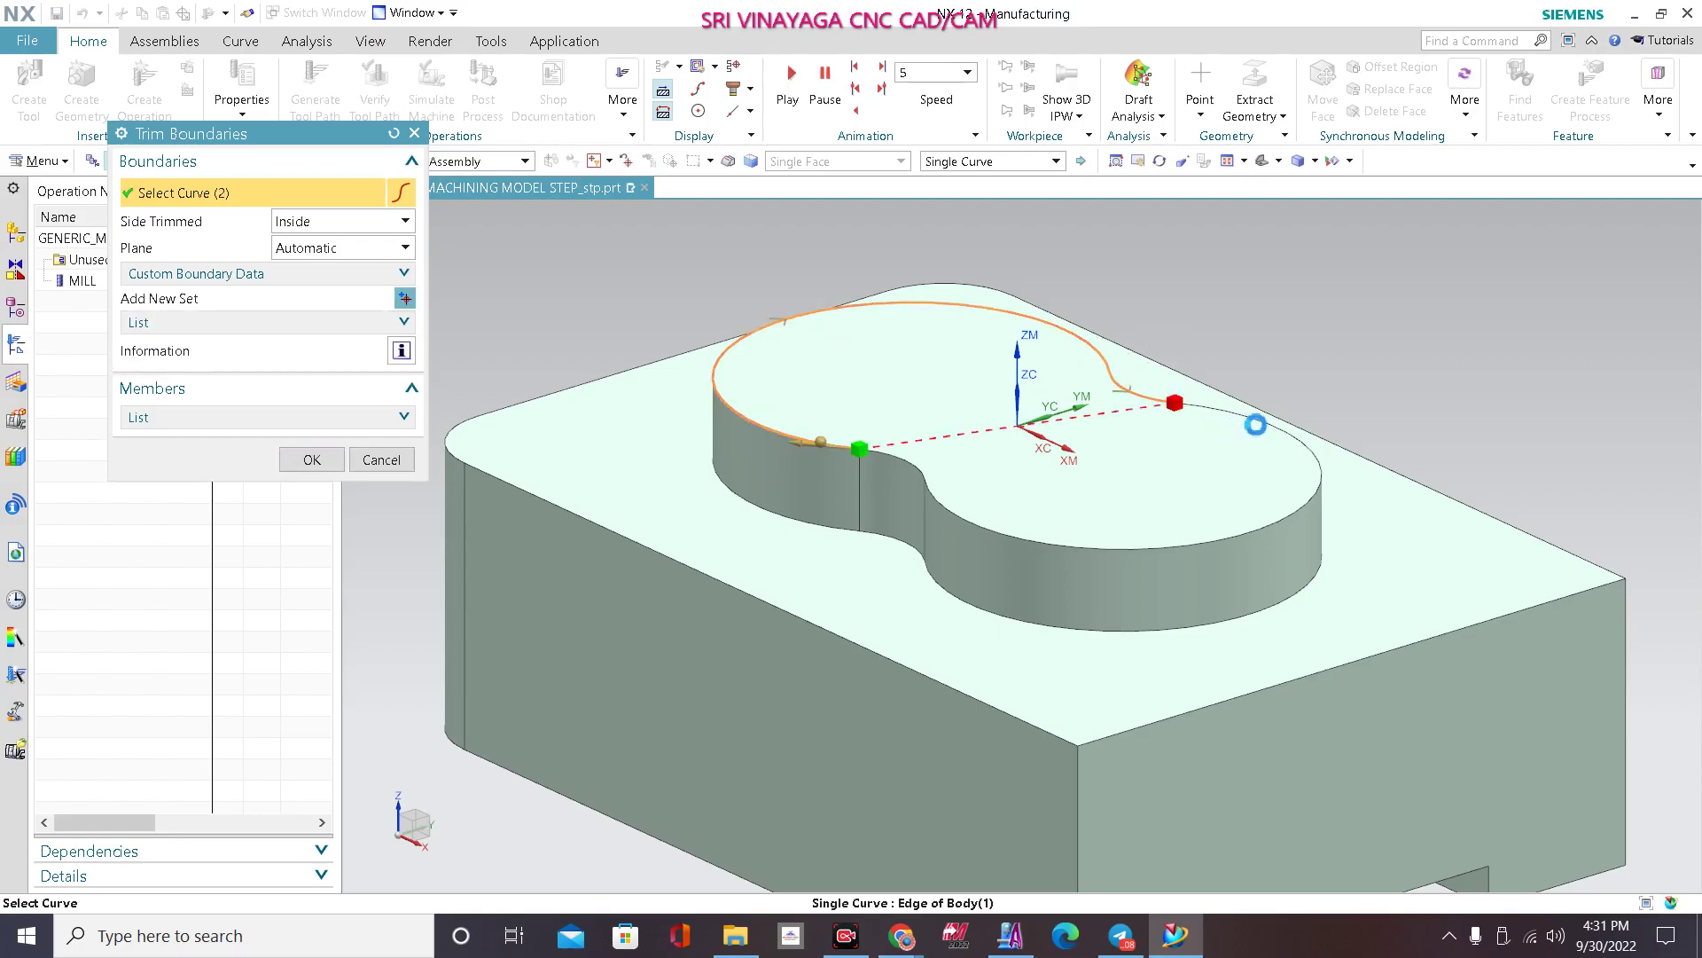
Step: Try the Connected Curves and Tangent Curves rules for the boss's top edges, and reset the trim boundary settings
{"action": "left_click", "coordinate": [1288, 386]}
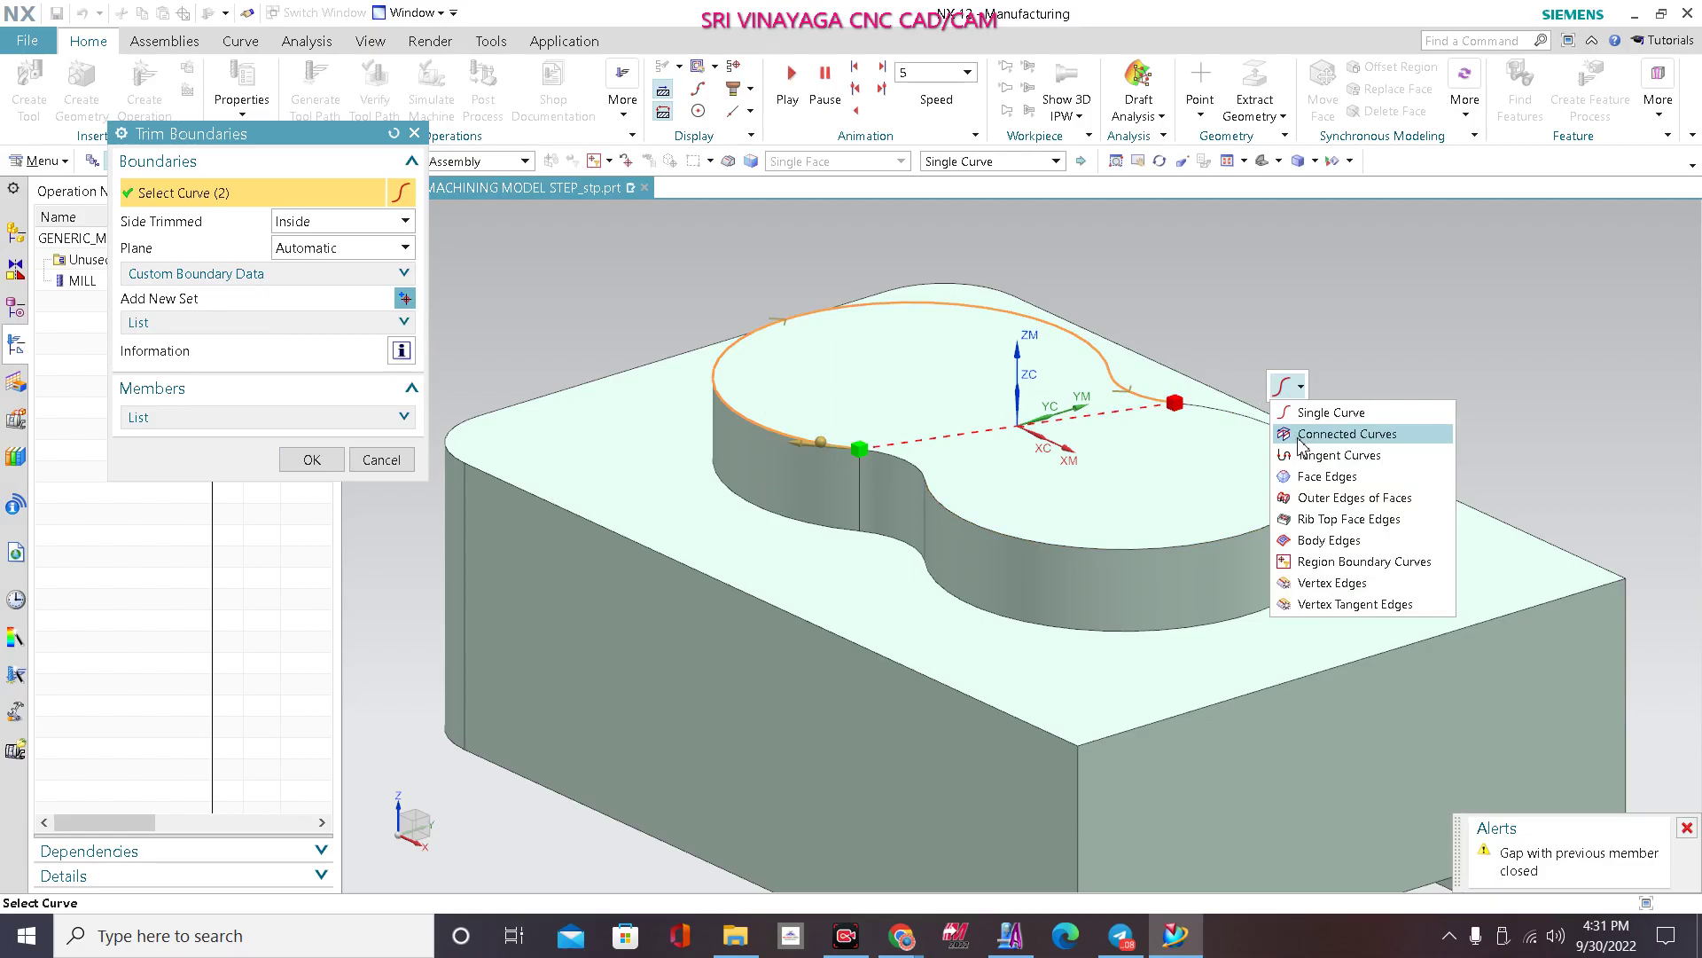
{"action": "left_click", "coordinate": [1300, 435]}
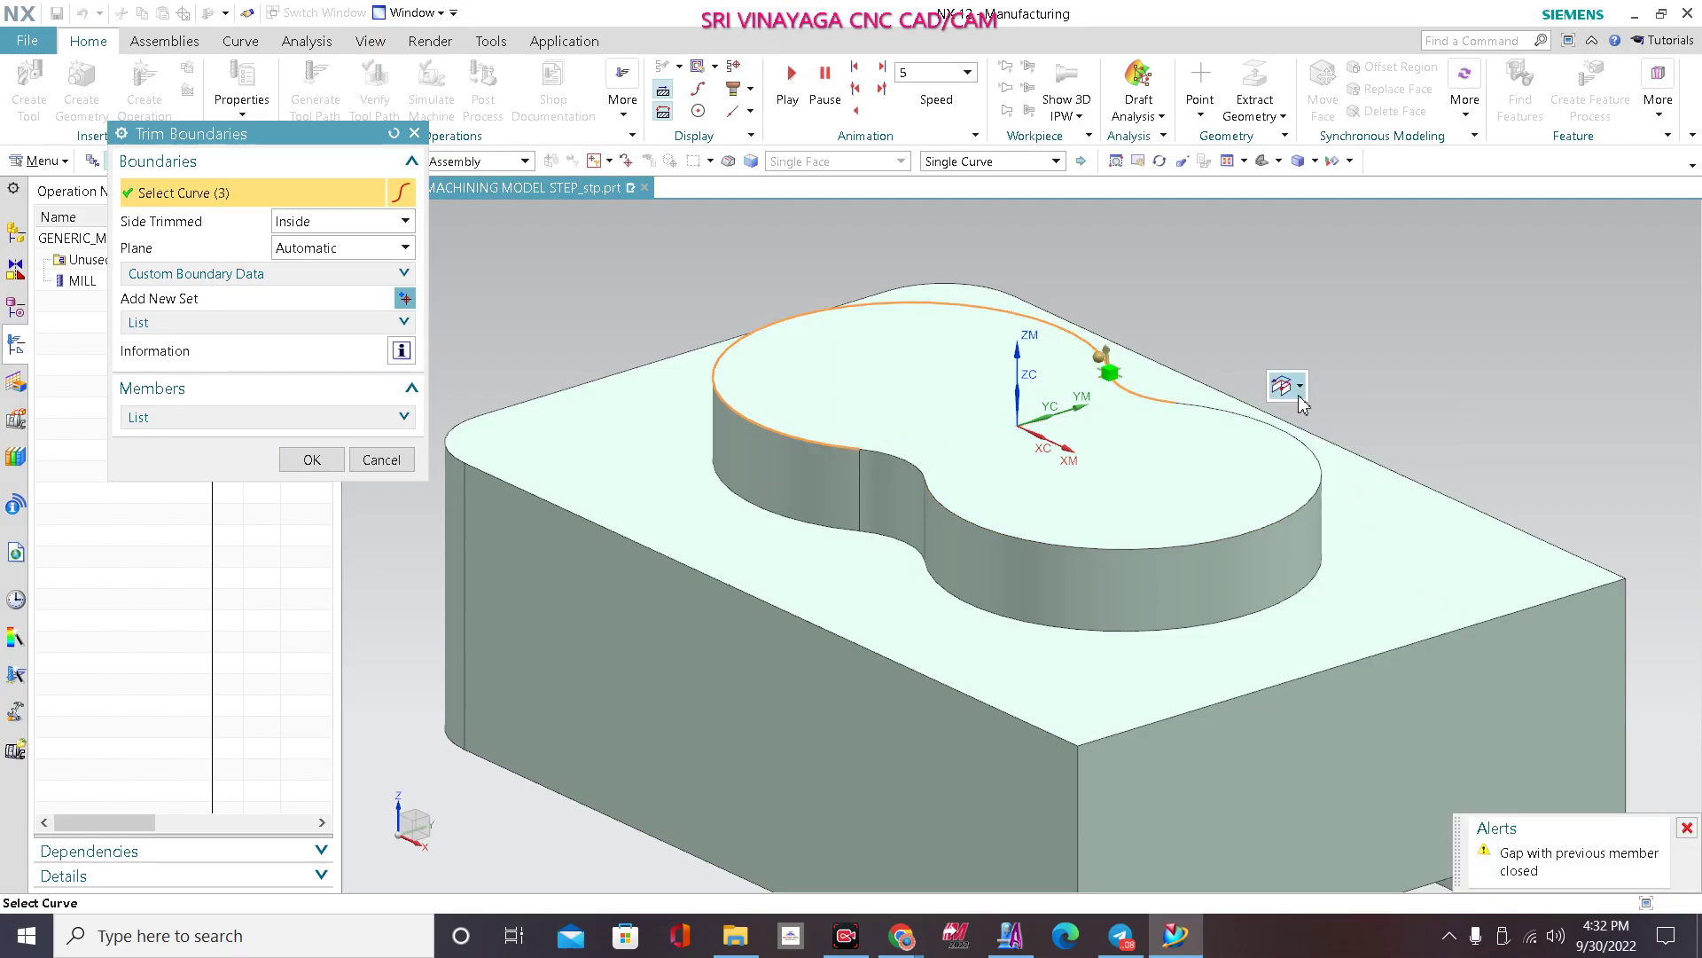
{"action": "left_click", "coordinate": [1299, 396]}
{"action": "left_click", "coordinate": [1312, 450]}
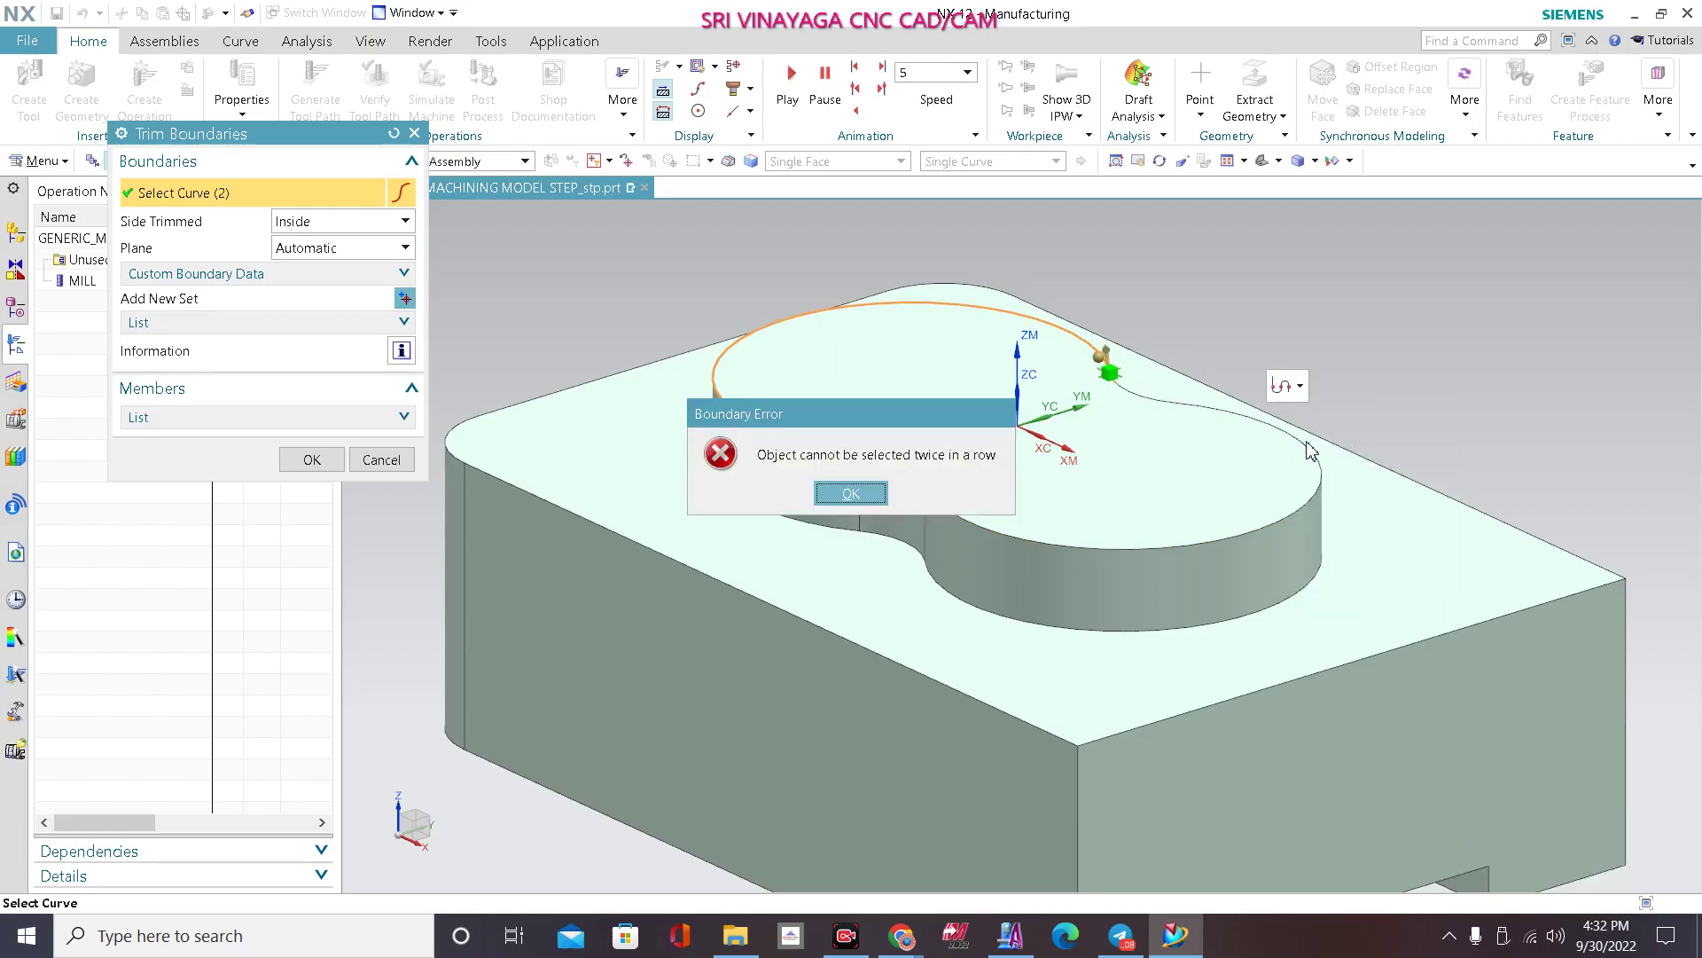
{"action": "left_click", "coordinate": [850, 493]}
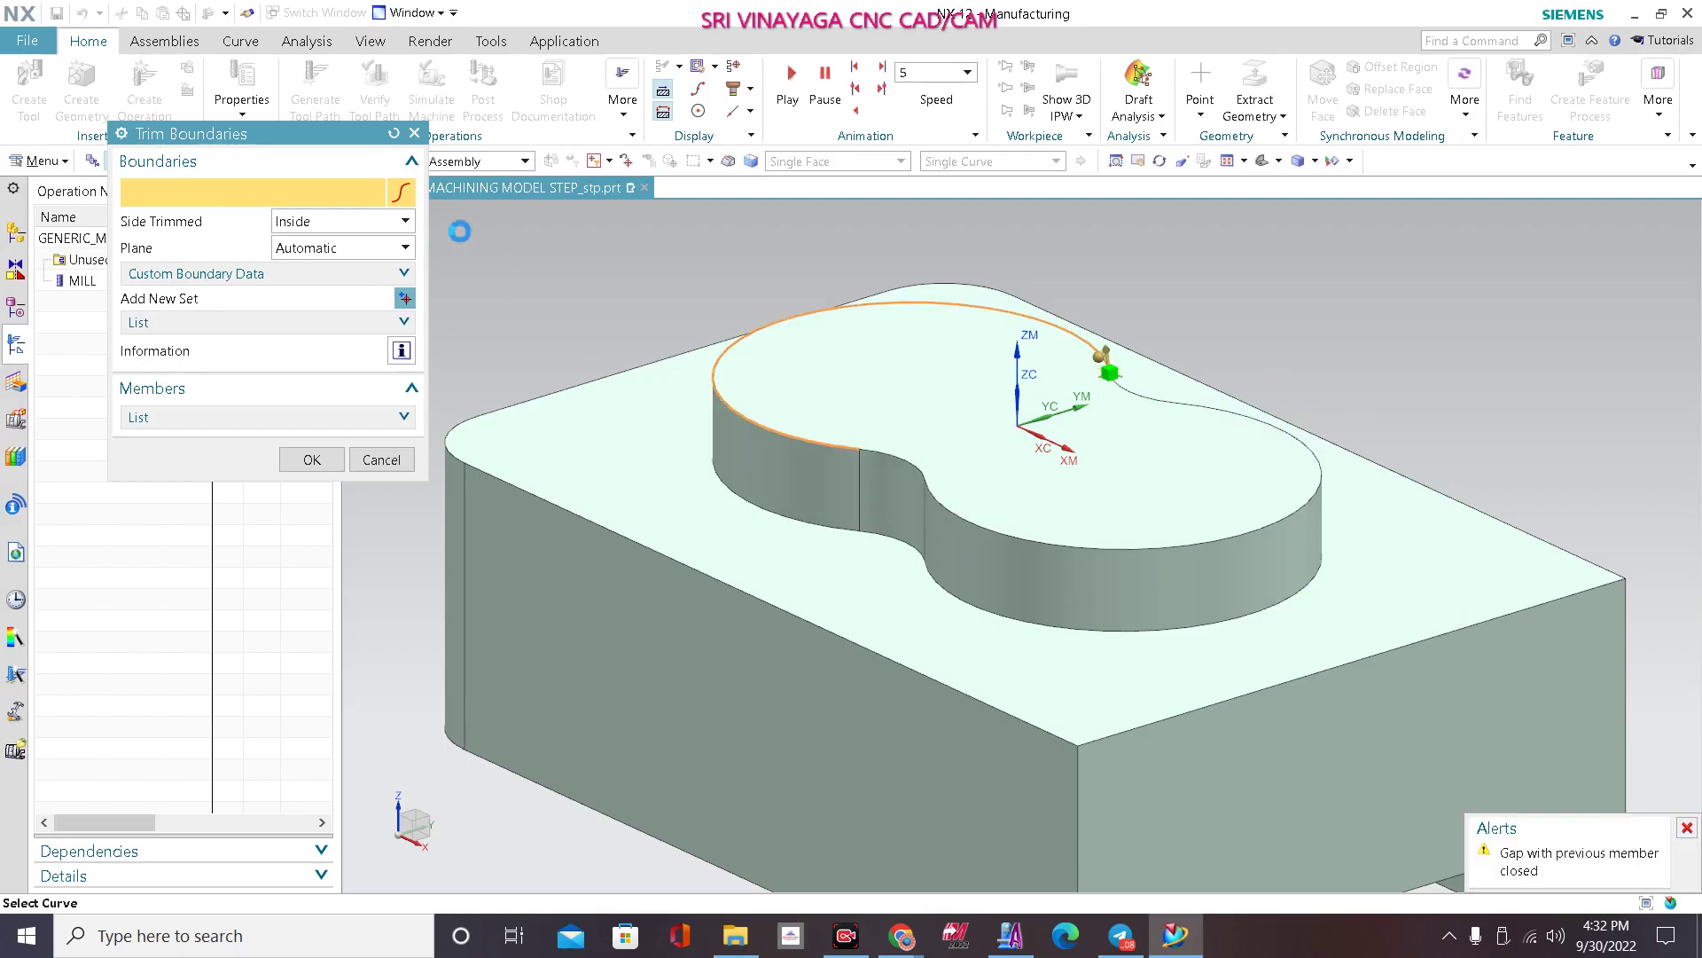
{"action": "left_click", "coordinate": [397, 138]}
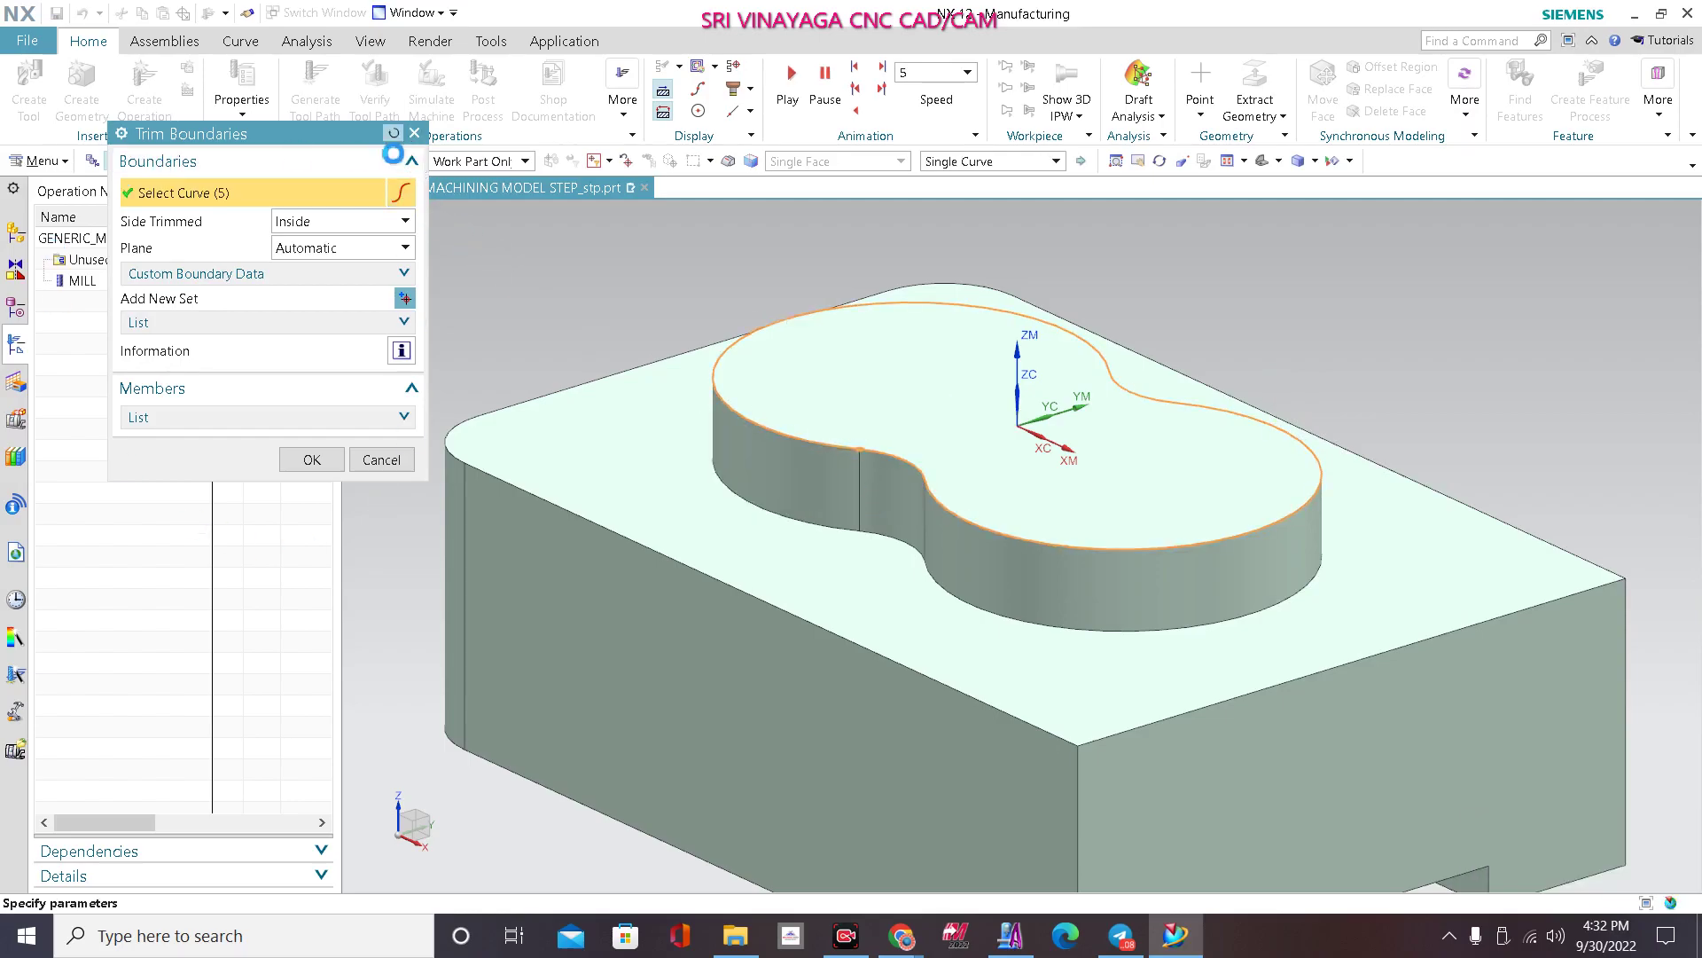
Step: Define the trim boundary with the Curves selection method, picking the four edges around the raised boss's top face
{"action": "left_click", "coordinate": [387, 190]}
{"action": "left_click", "coordinate": [346, 235]}
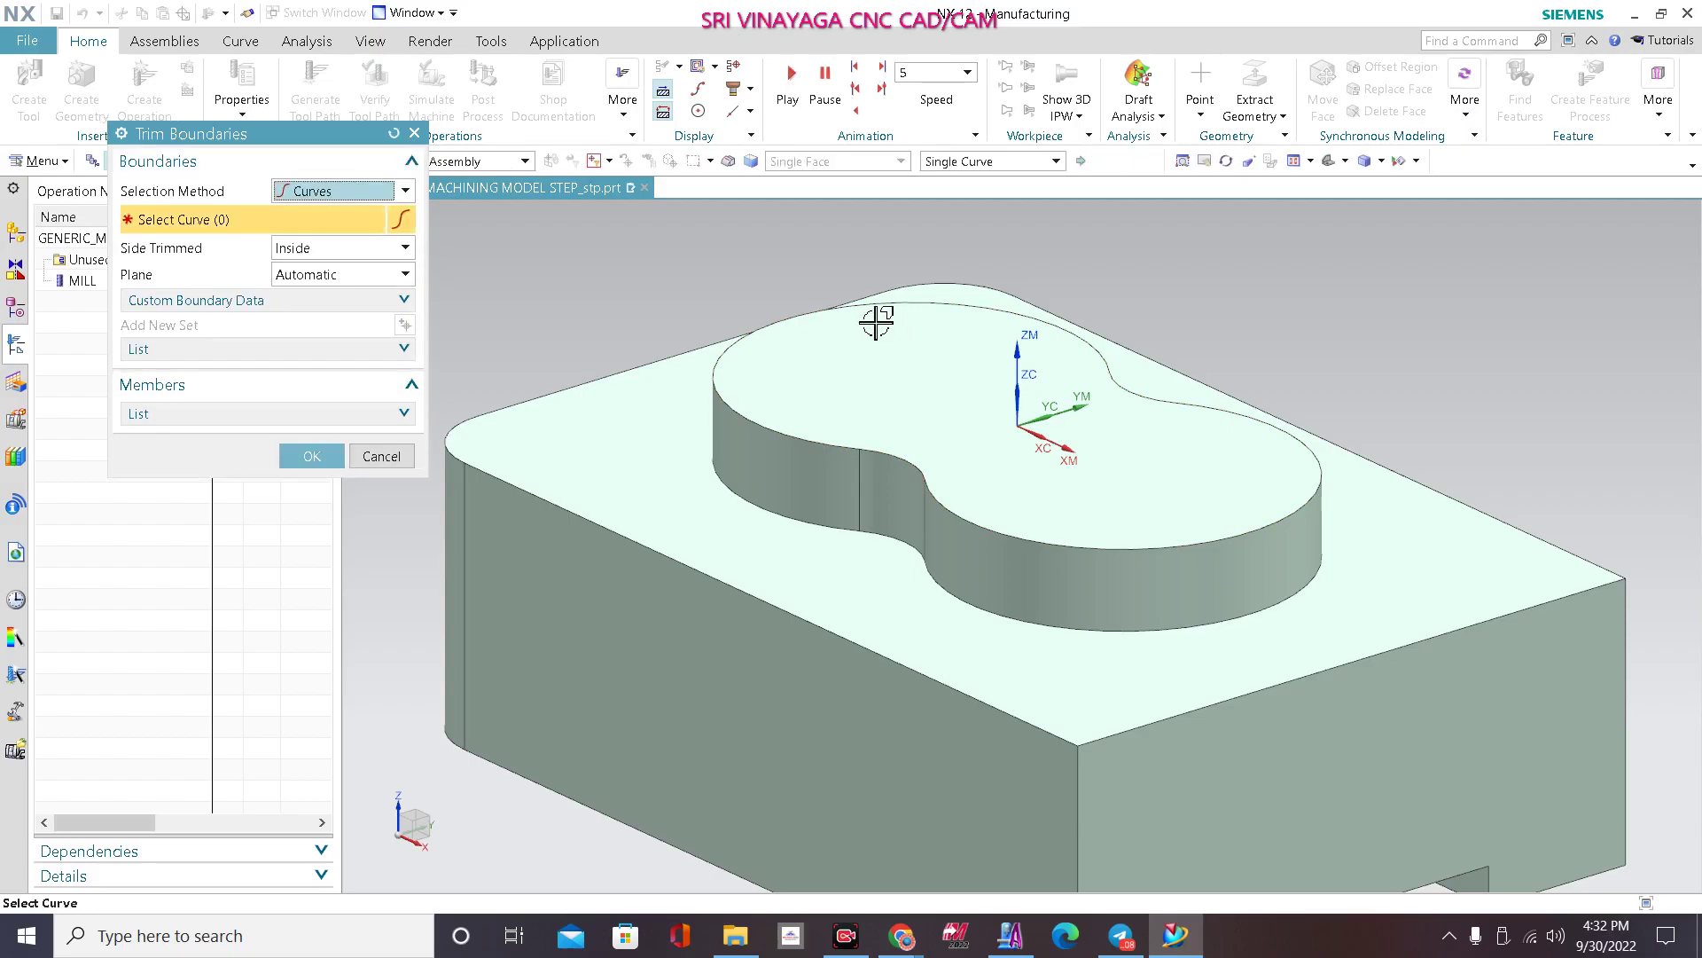
{"action": "left_click", "coordinate": [728, 341]}
{"action": "left_click", "coordinate": [1142, 377]}
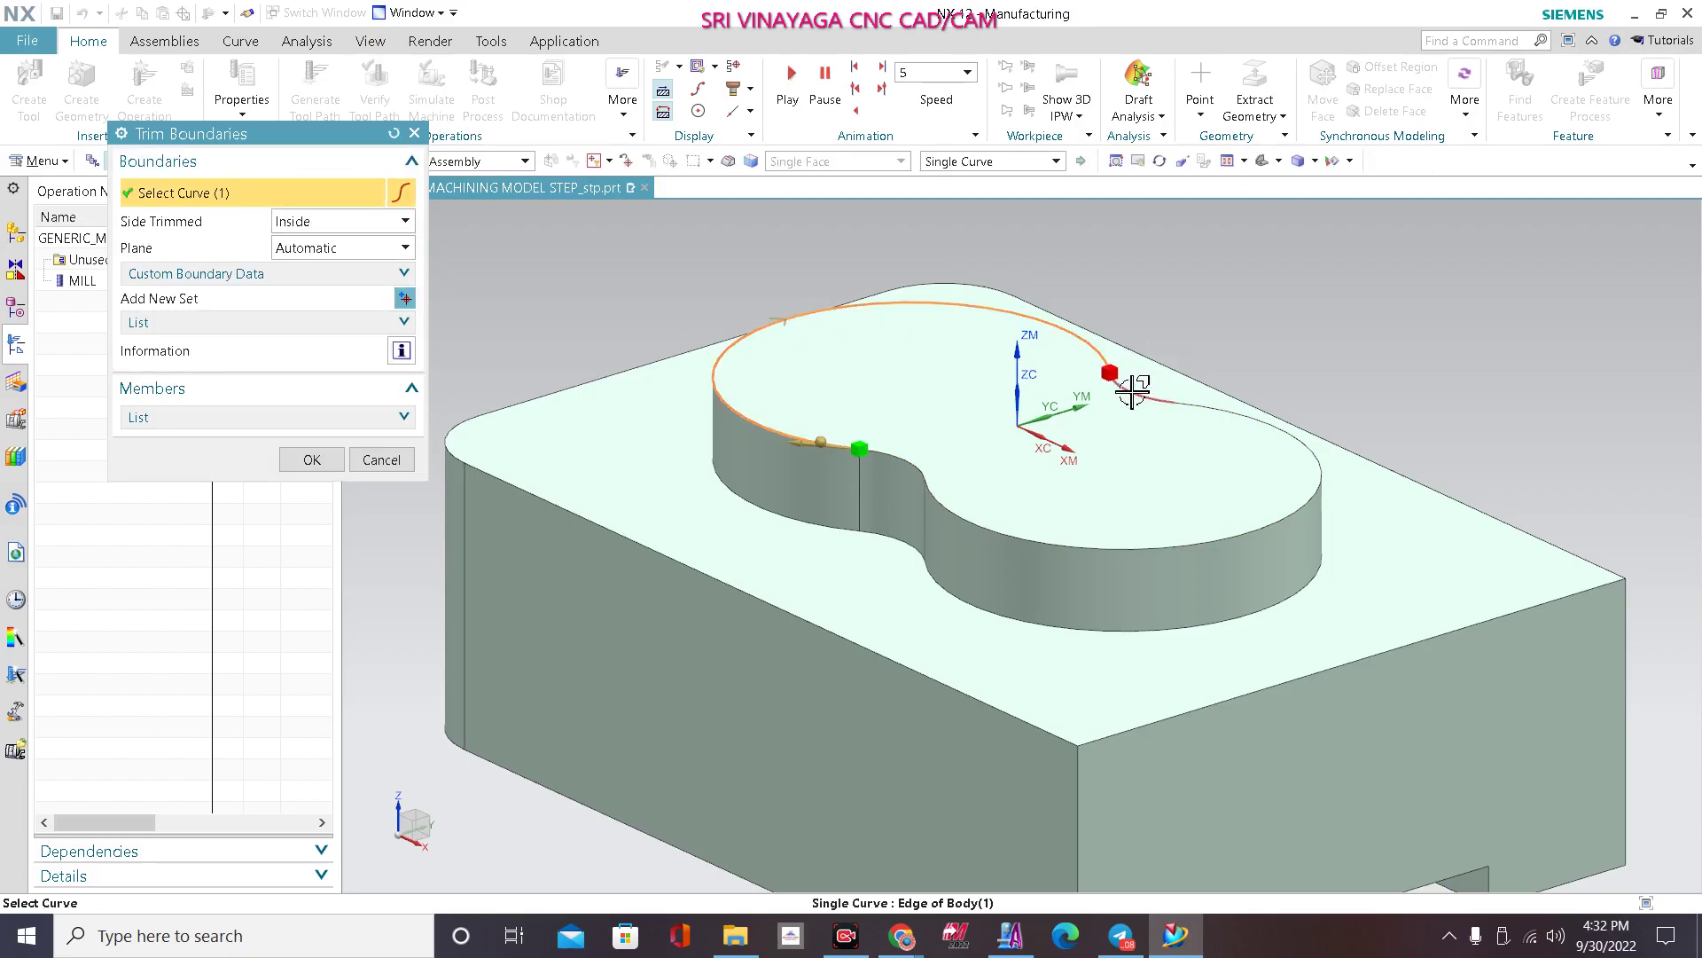
{"action": "left_click", "coordinate": [1259, 434]}
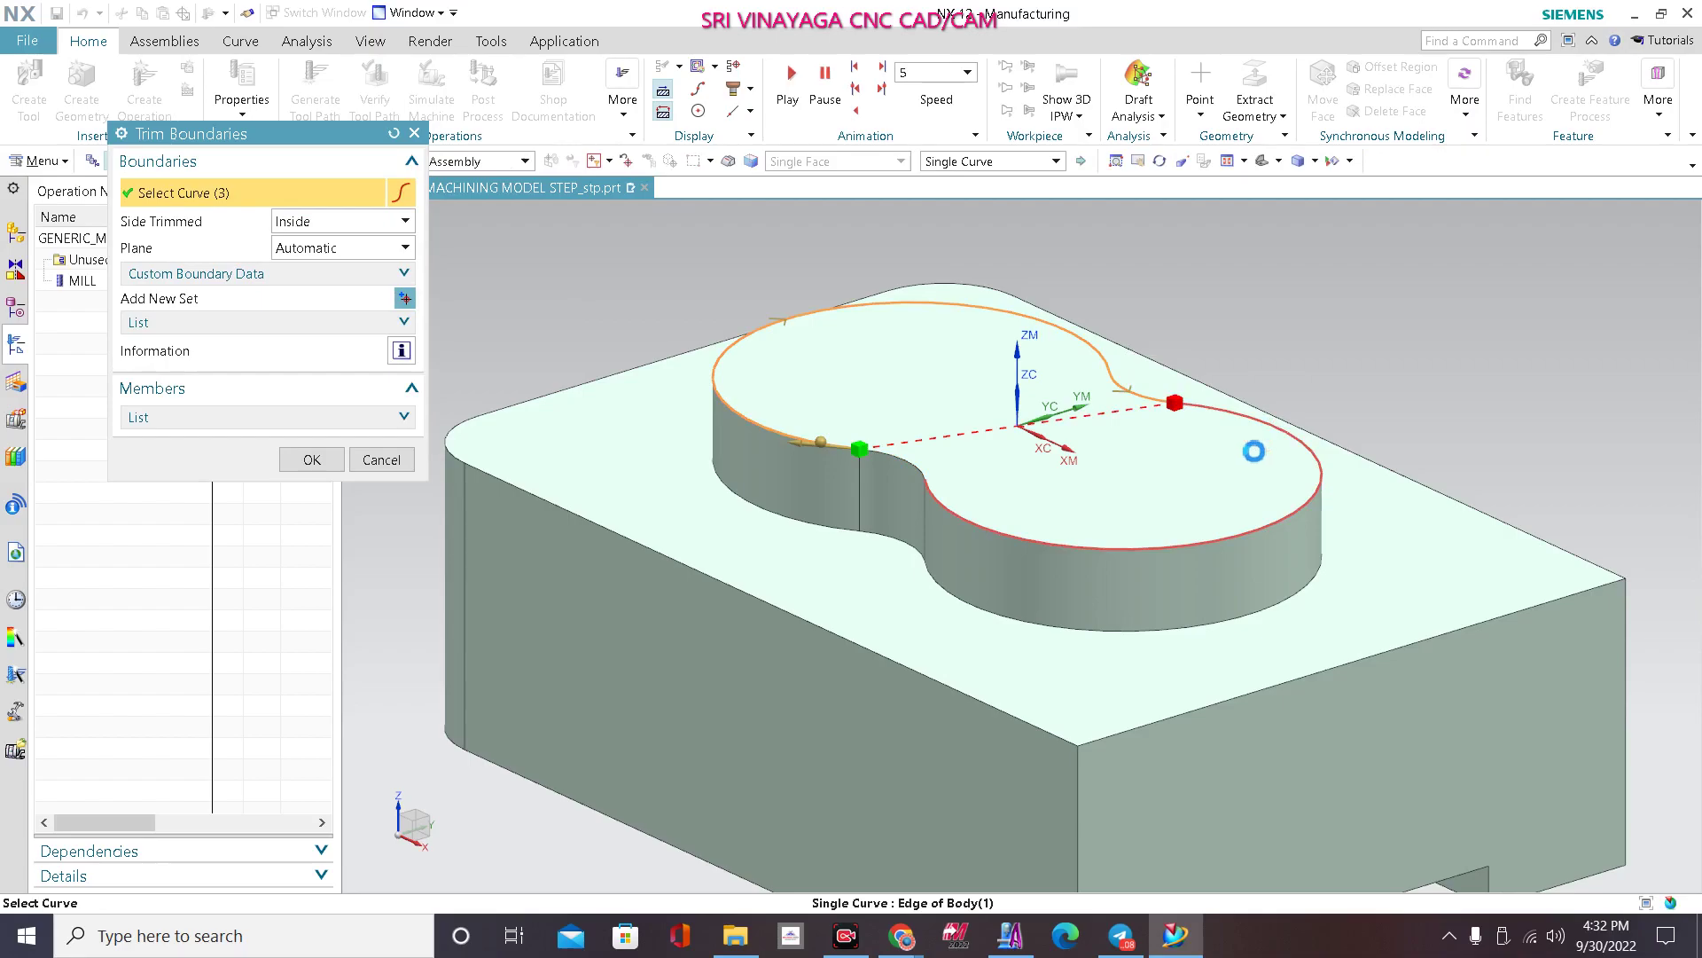
{"action": "left_click", "coordinate": [922, 463]}
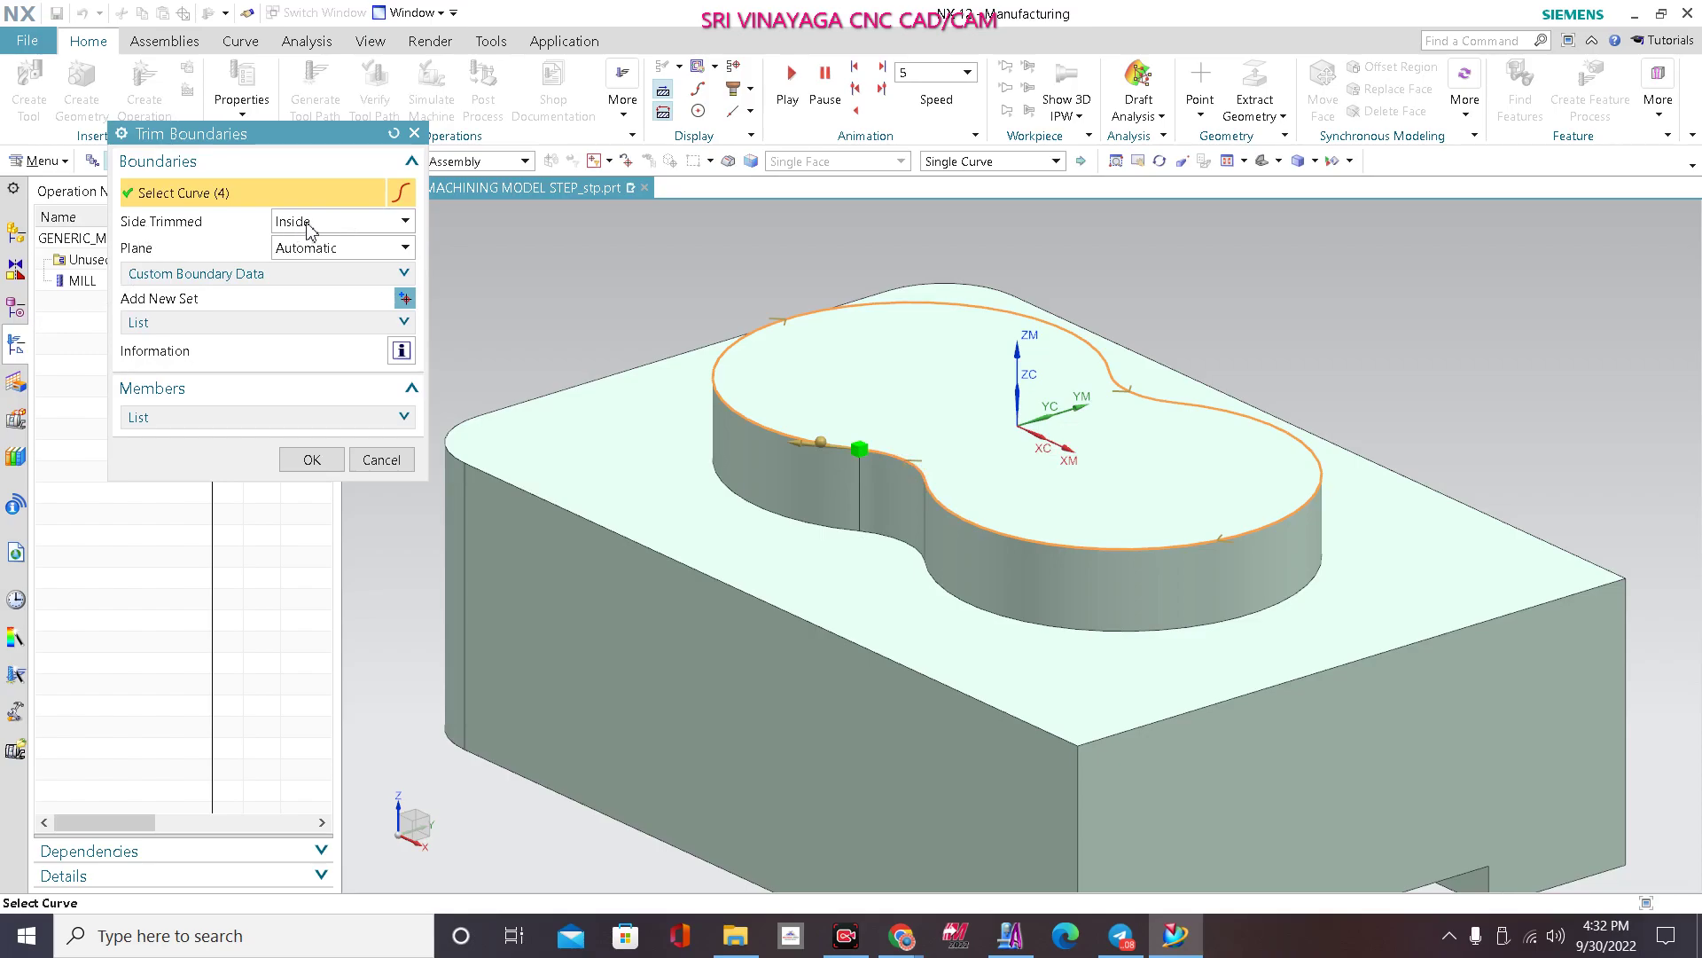
Step: Set the trim boundary's trimmed side to Inside and accept the boundary
{"action": "left_click", "coordinate": [365, 224]}
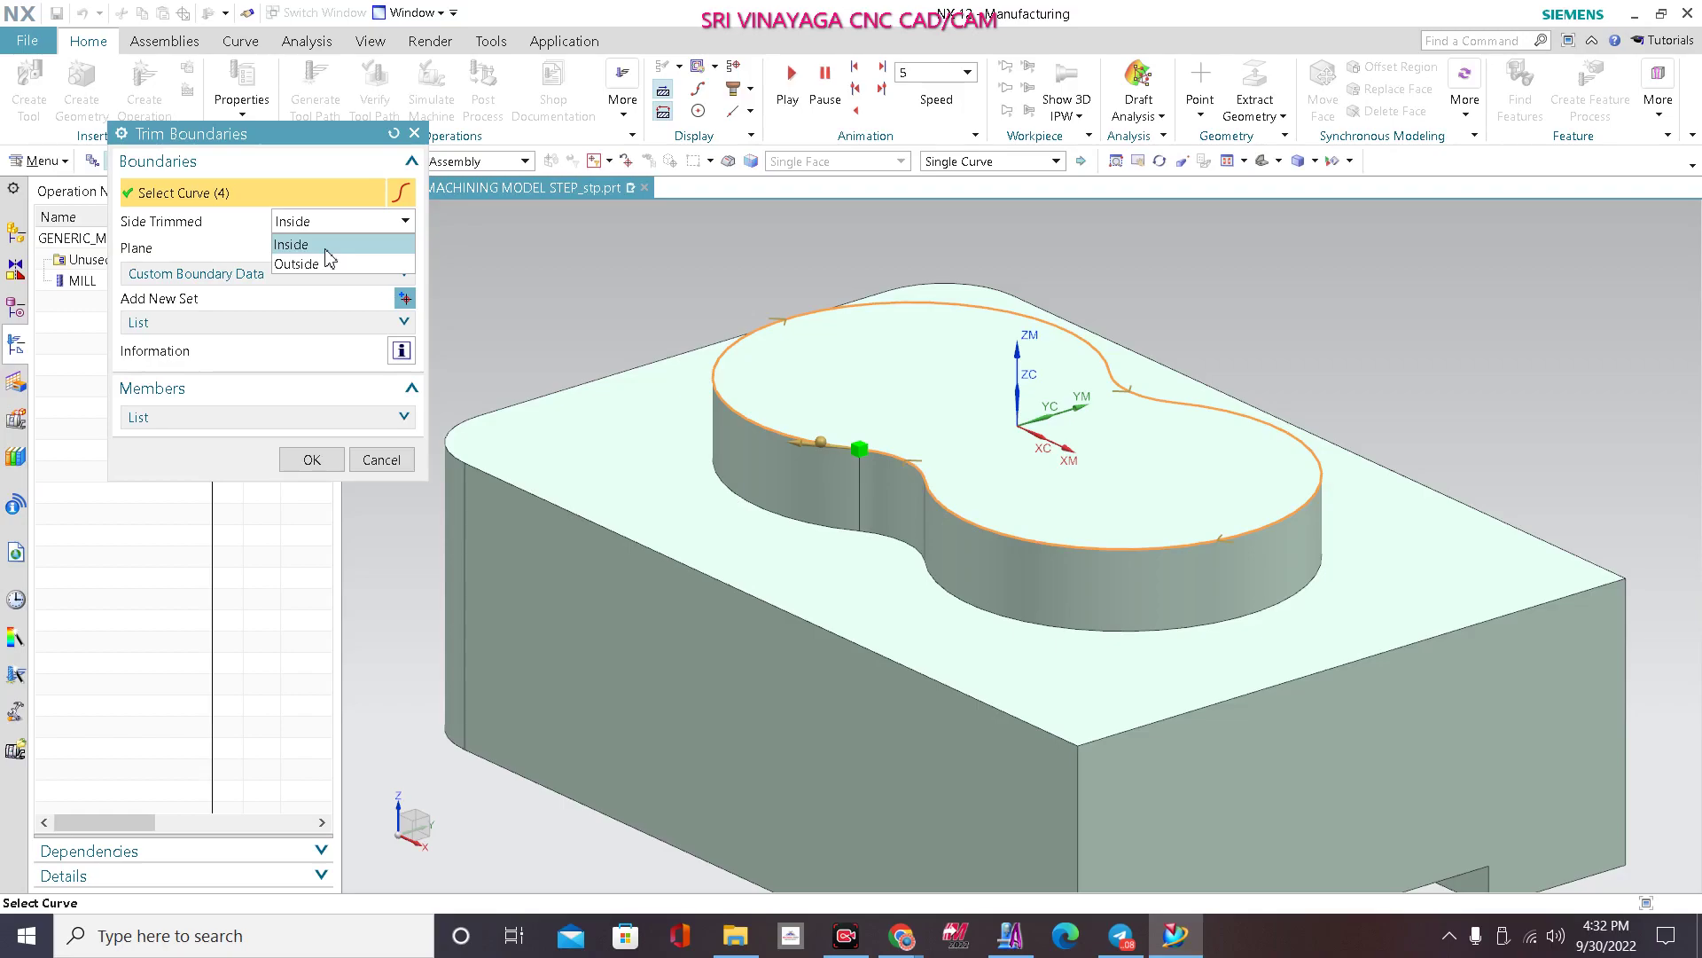
{"action": "left_click", "coordinate": [320, 263]}
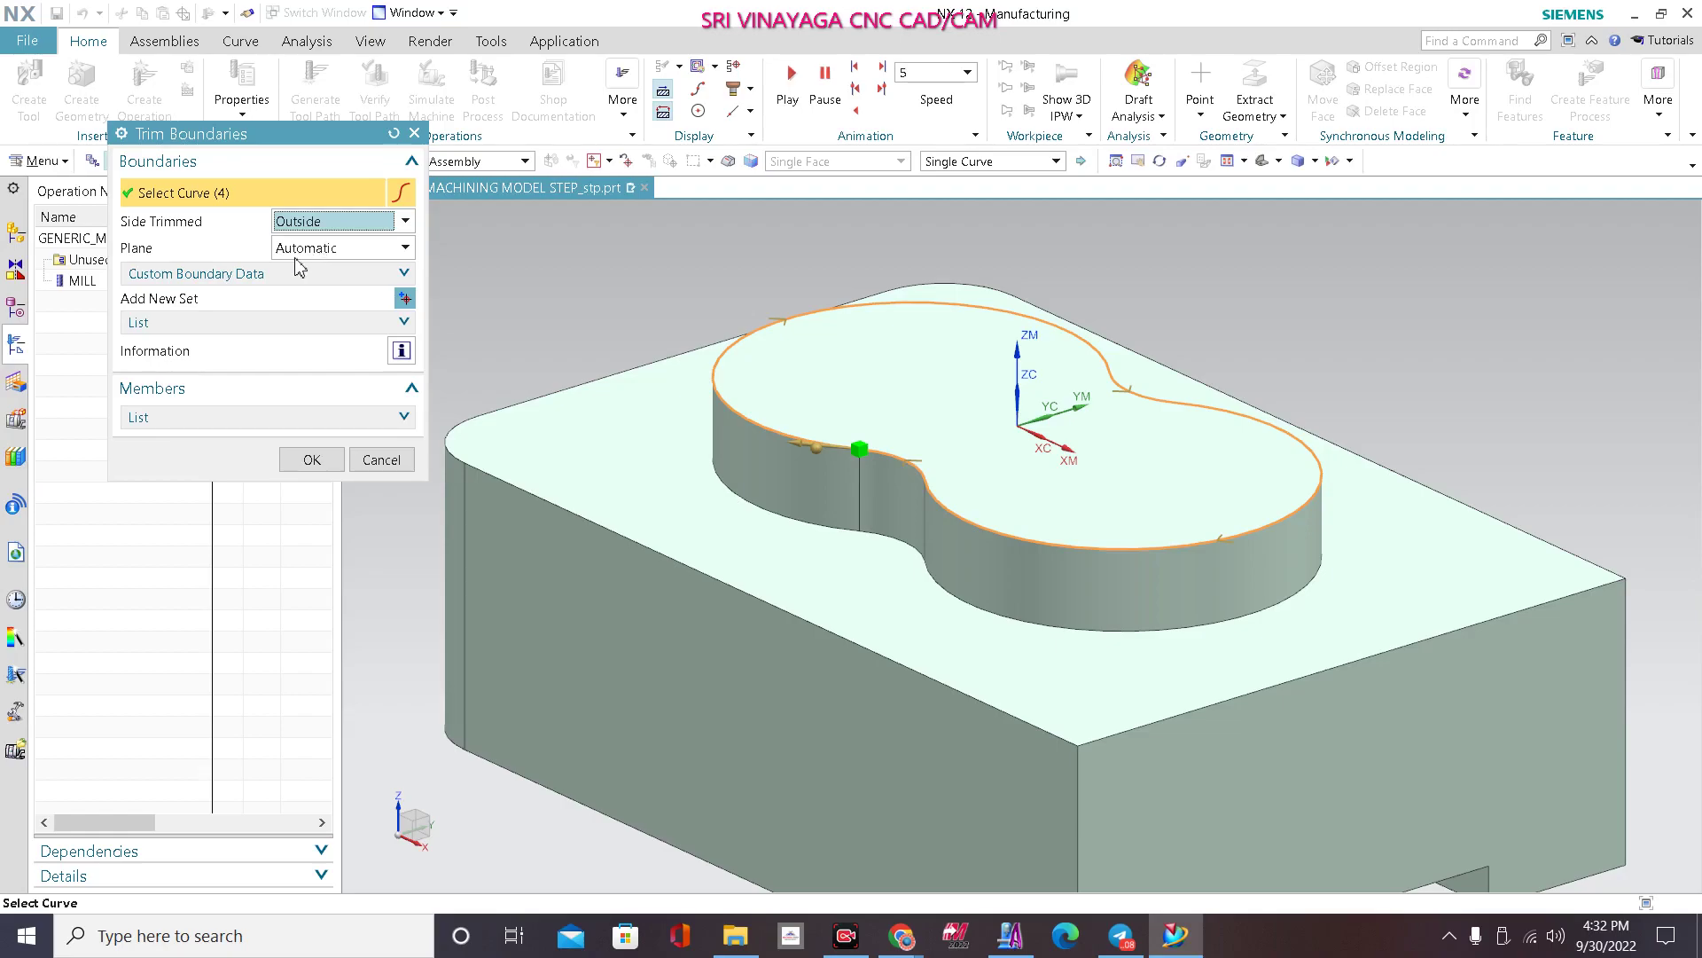
{"action": "left_click", "coordinate": [308, 225]}
{"action": "left_click", "coordinate": [312, 241]}
{"action": "left_click", "coordinate": [311, 459]}
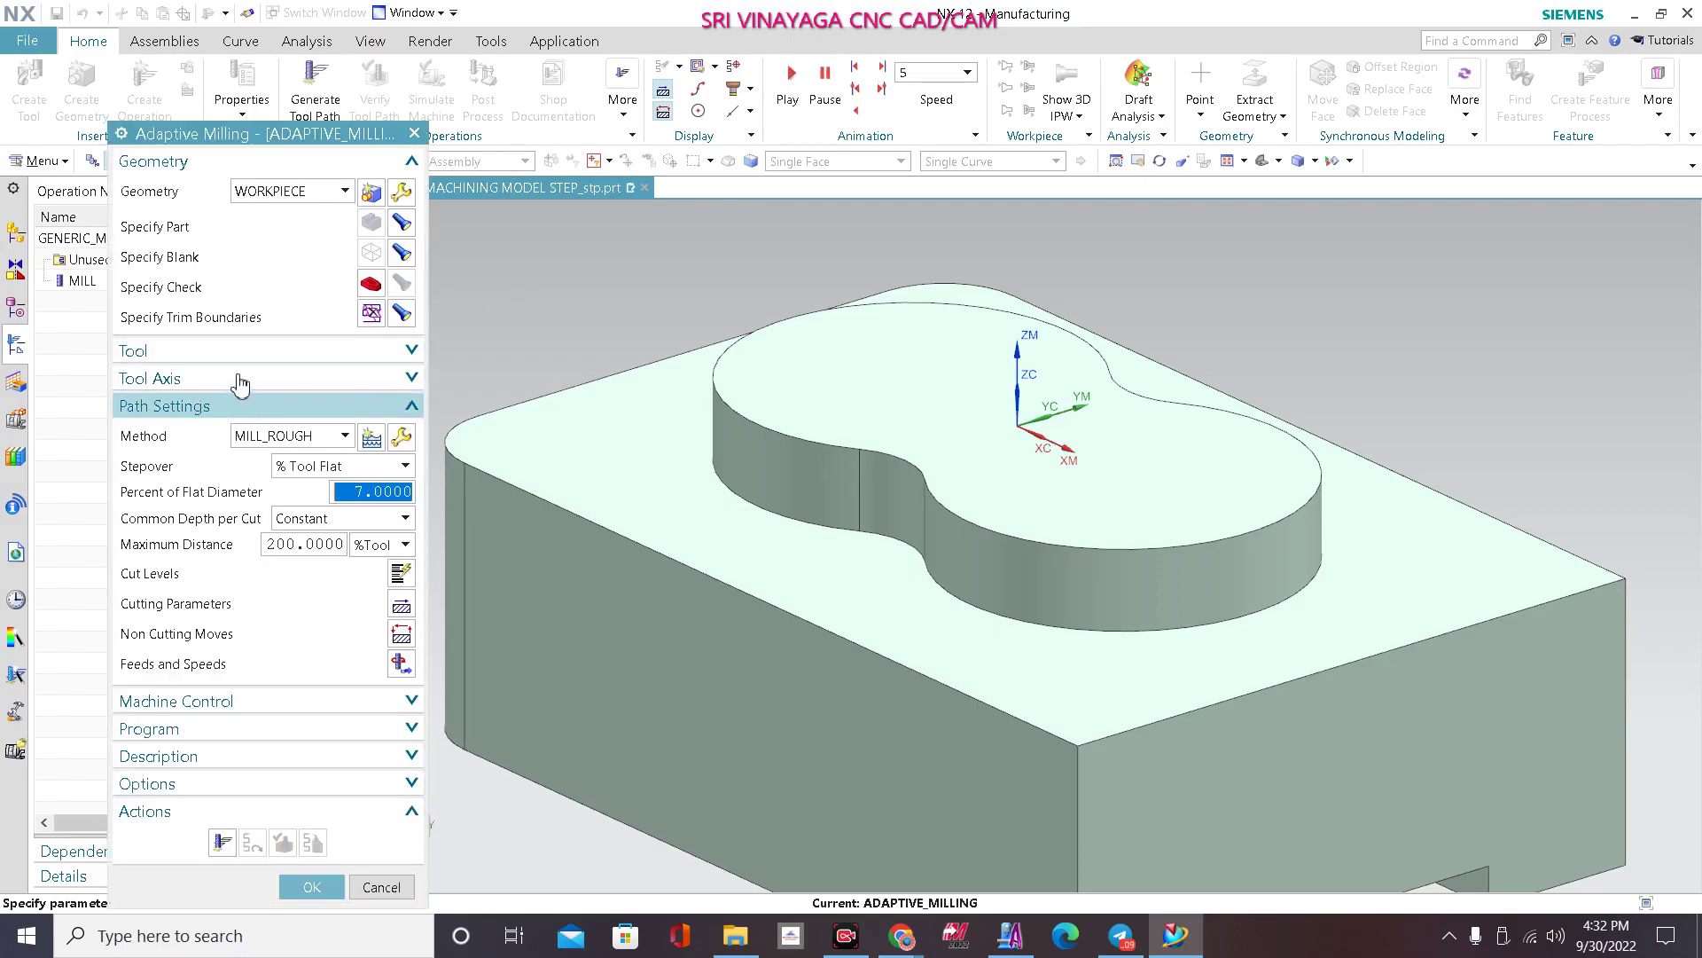
Step: Review the operation's tool and tool axis settings and set the stepover's percent of flat diameter to 50
{"action": "left_click", "coordinate": [250, 352]}
{"action": "left_click", "coordinate": [274, 388]}
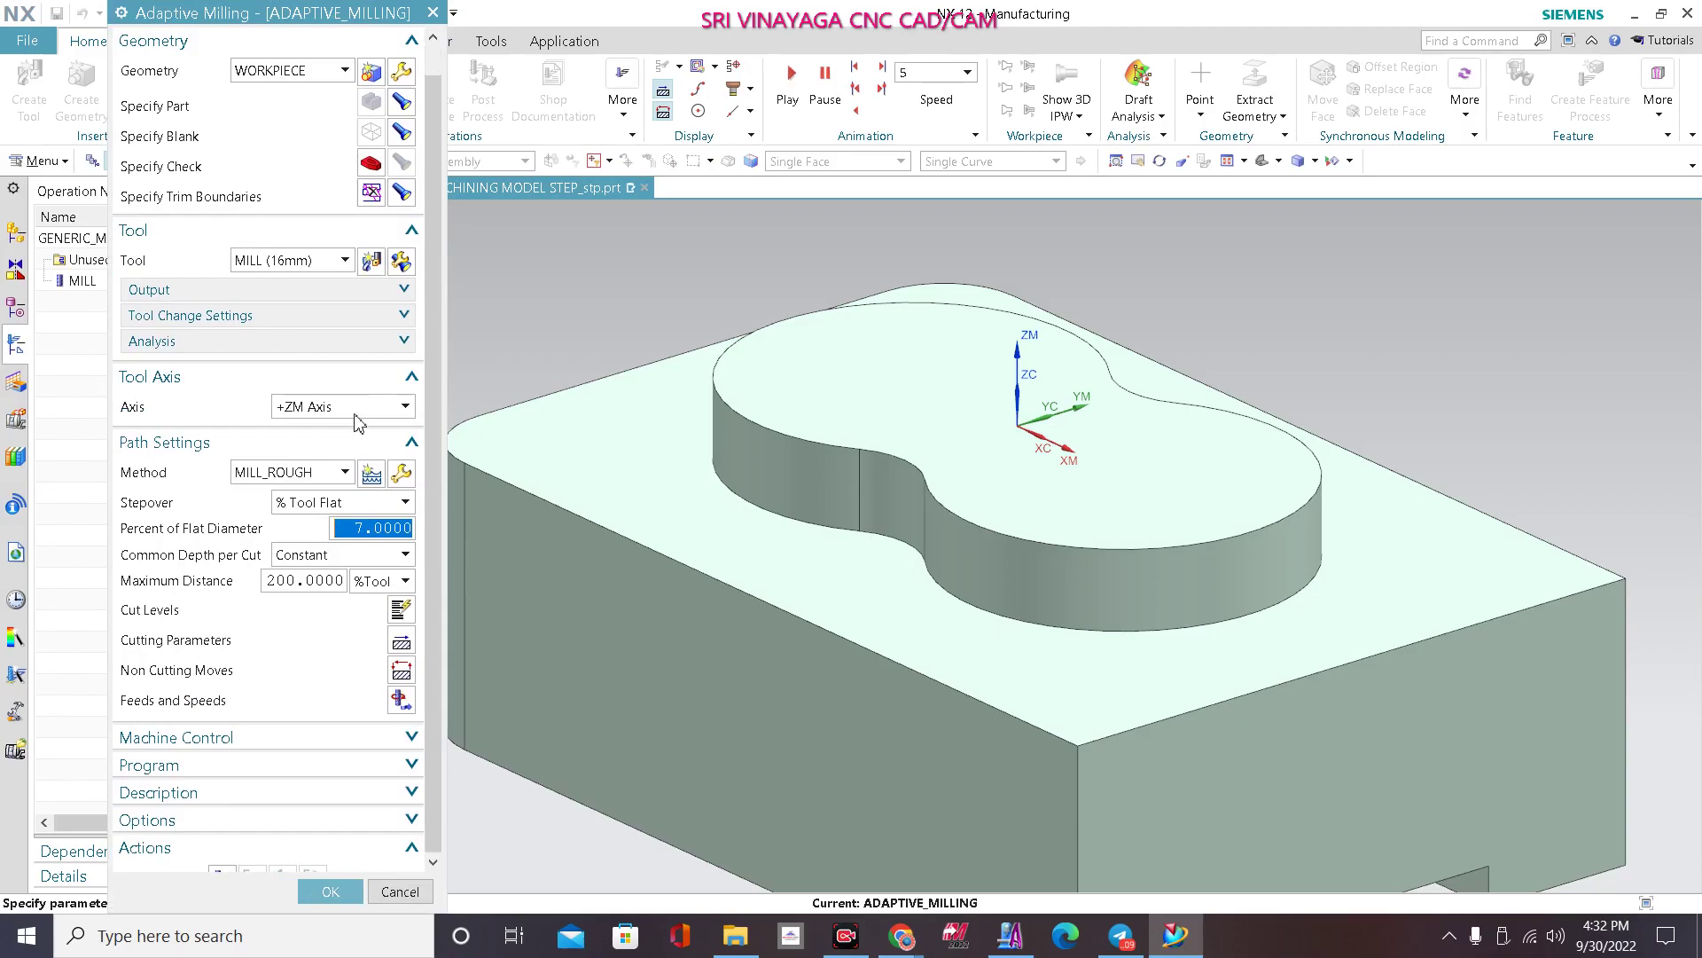
{"action": "scroll", "coordinate": [346, 443], "scroll_direction": "down", "scroll_amount": 1}
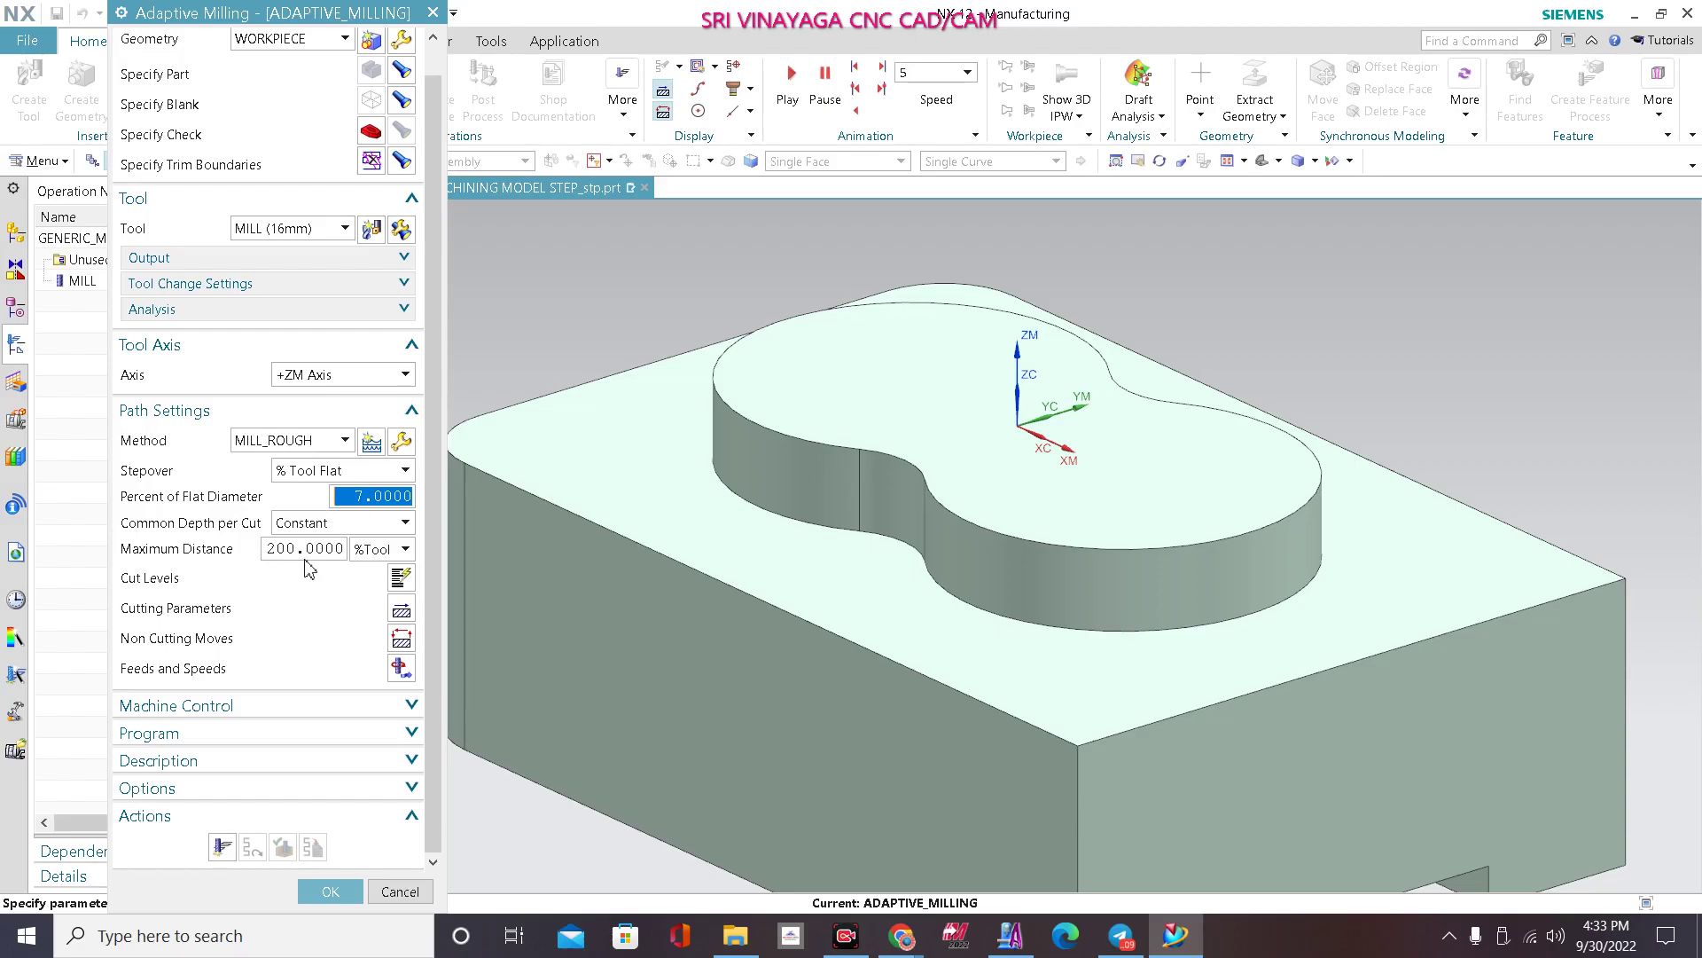
{"action": "type", "text": "50"}
{"action": "double_click", "coordinate": [357, 496]}
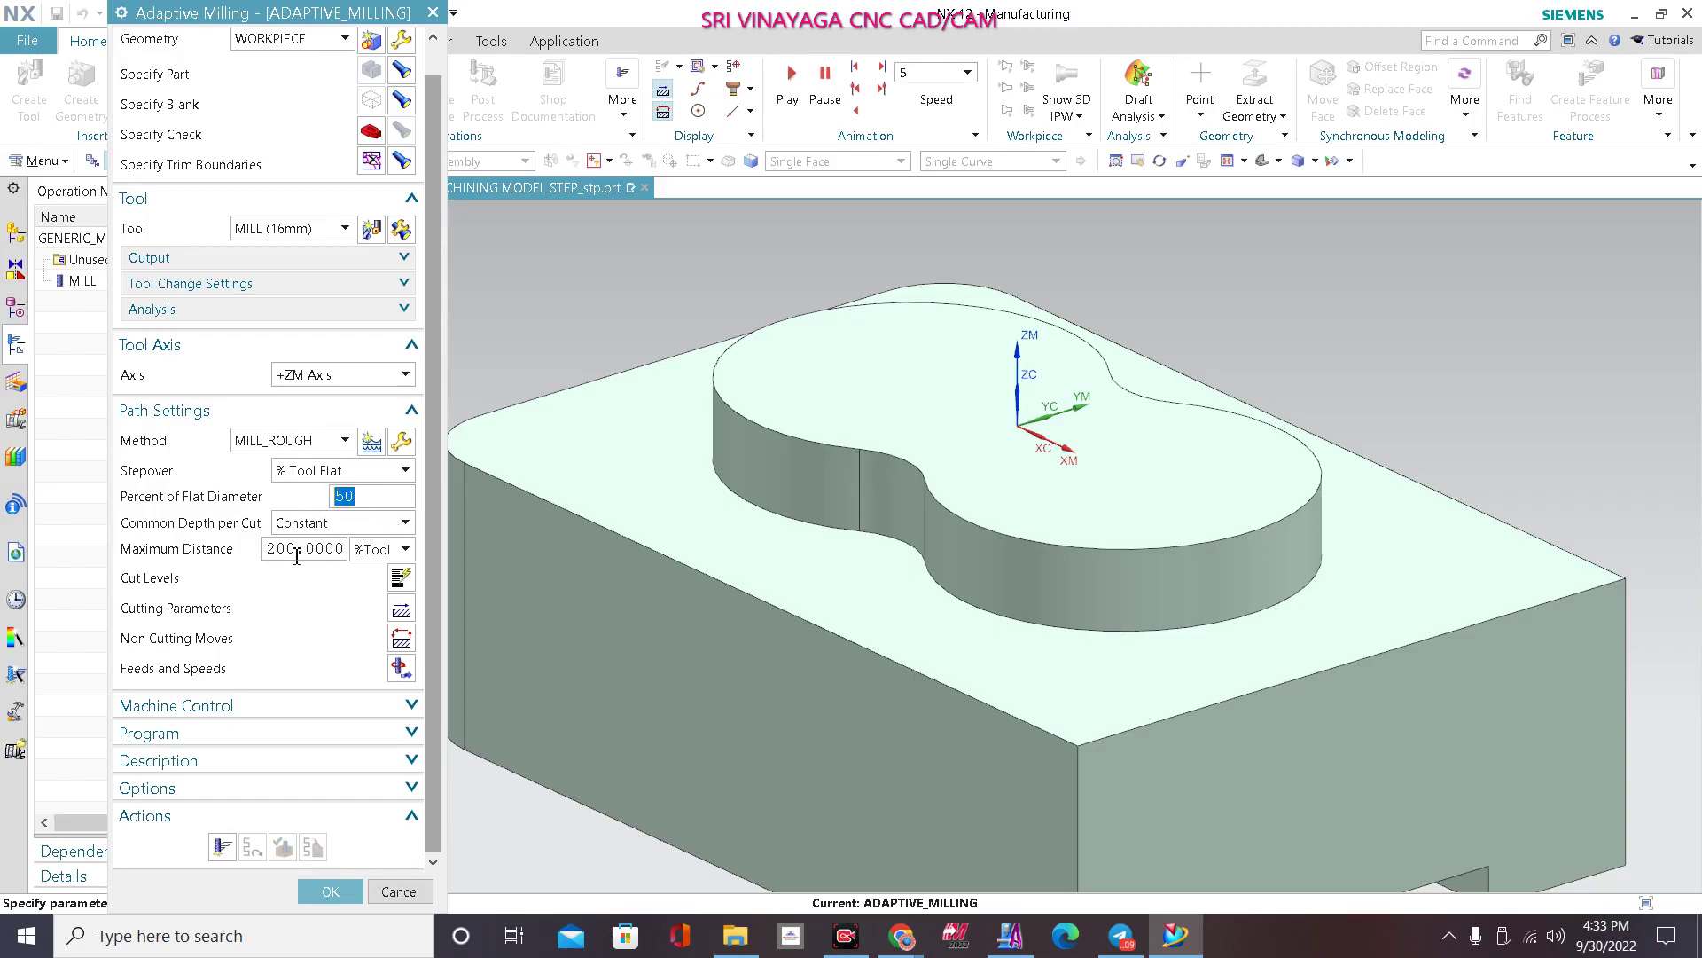
Step: Define the cut levels range from the boss's top face down to the block's upper face around it
{"action": "left_click", "coordinate": [402, 578]}
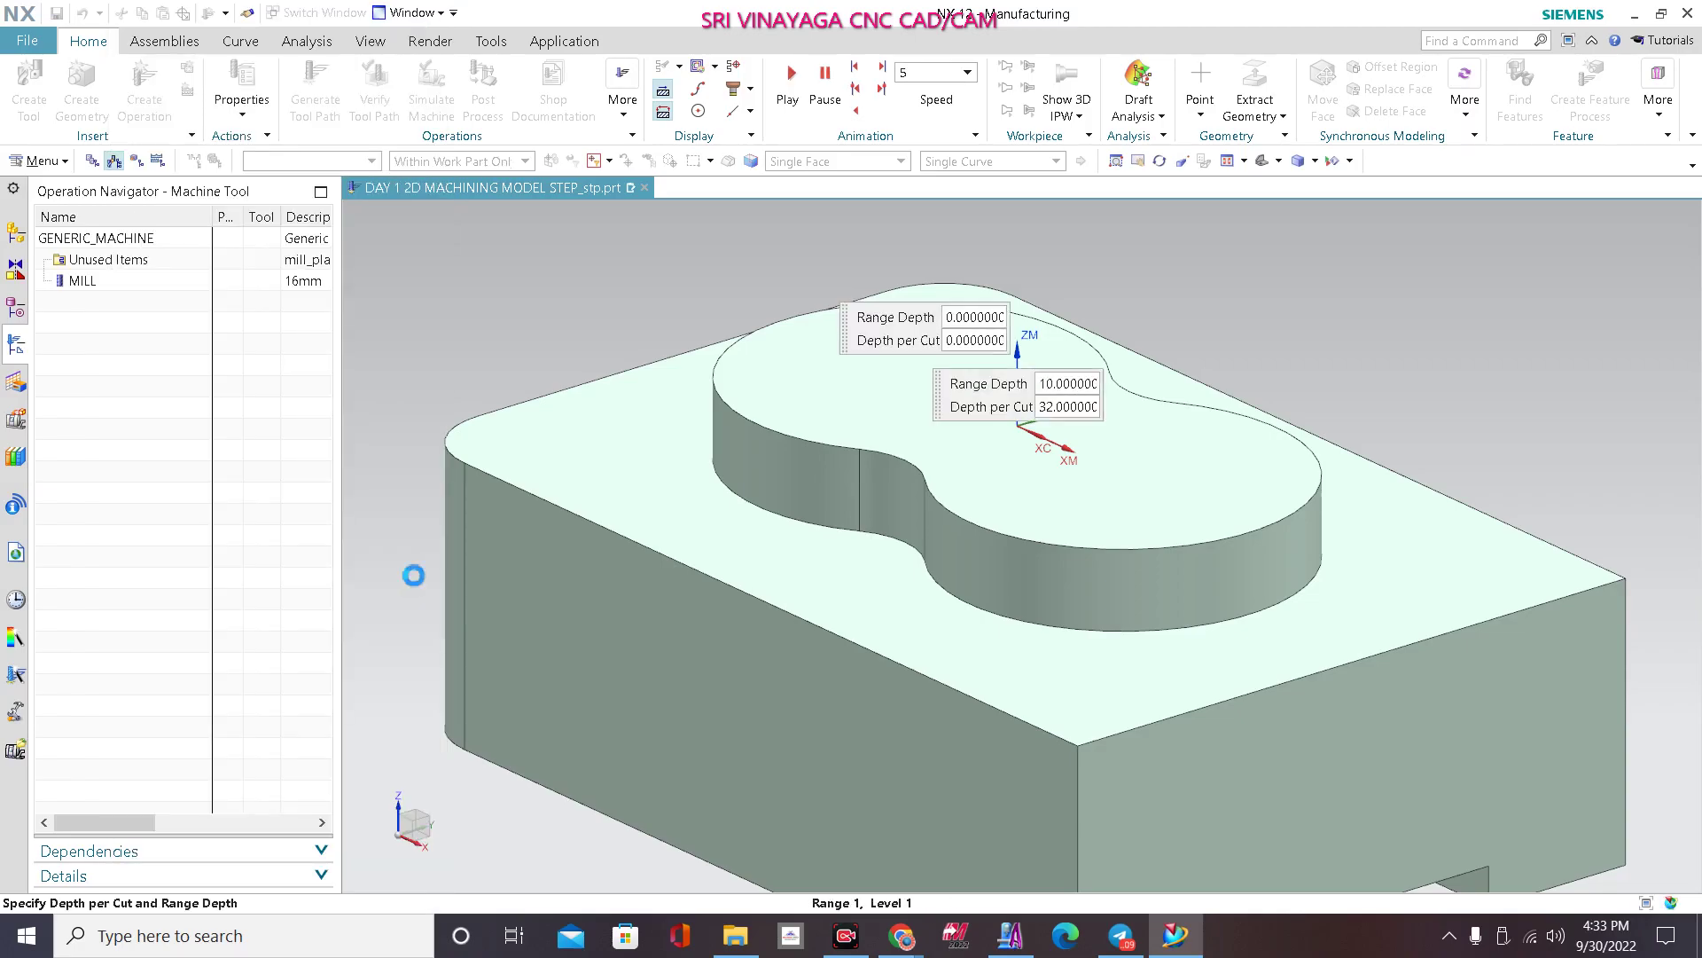
{"action": "left_click", "coordinate": [222, 217]}
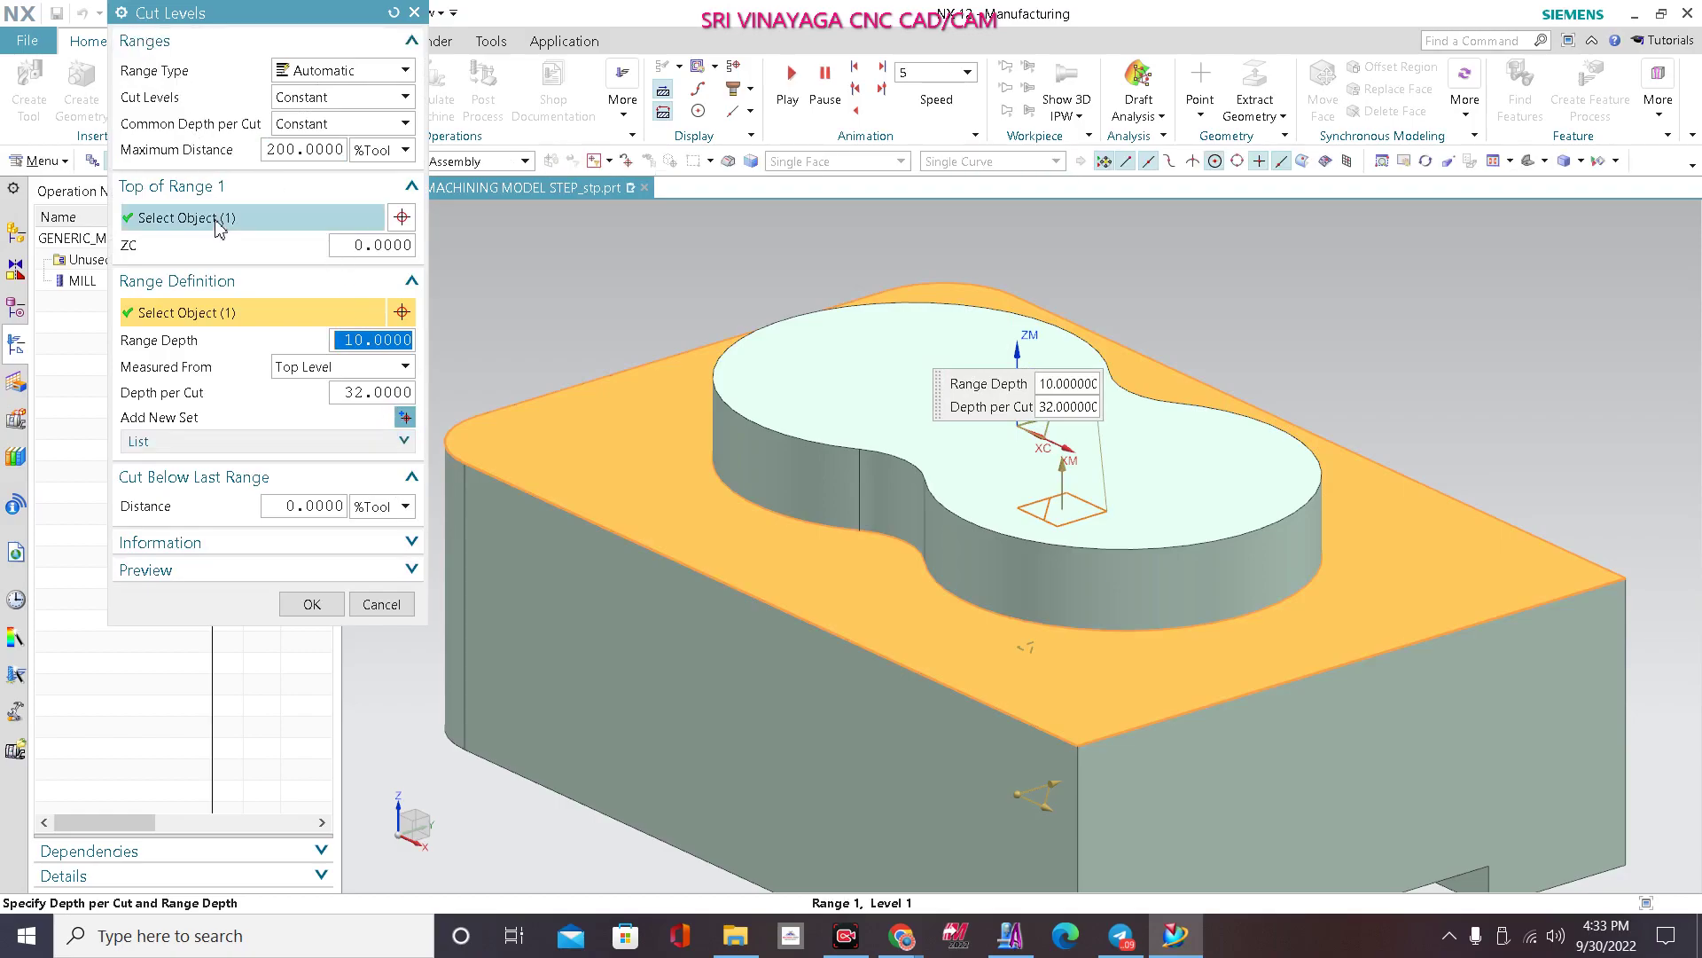
{"action": "left_click", "coordinate": [821, 401]}
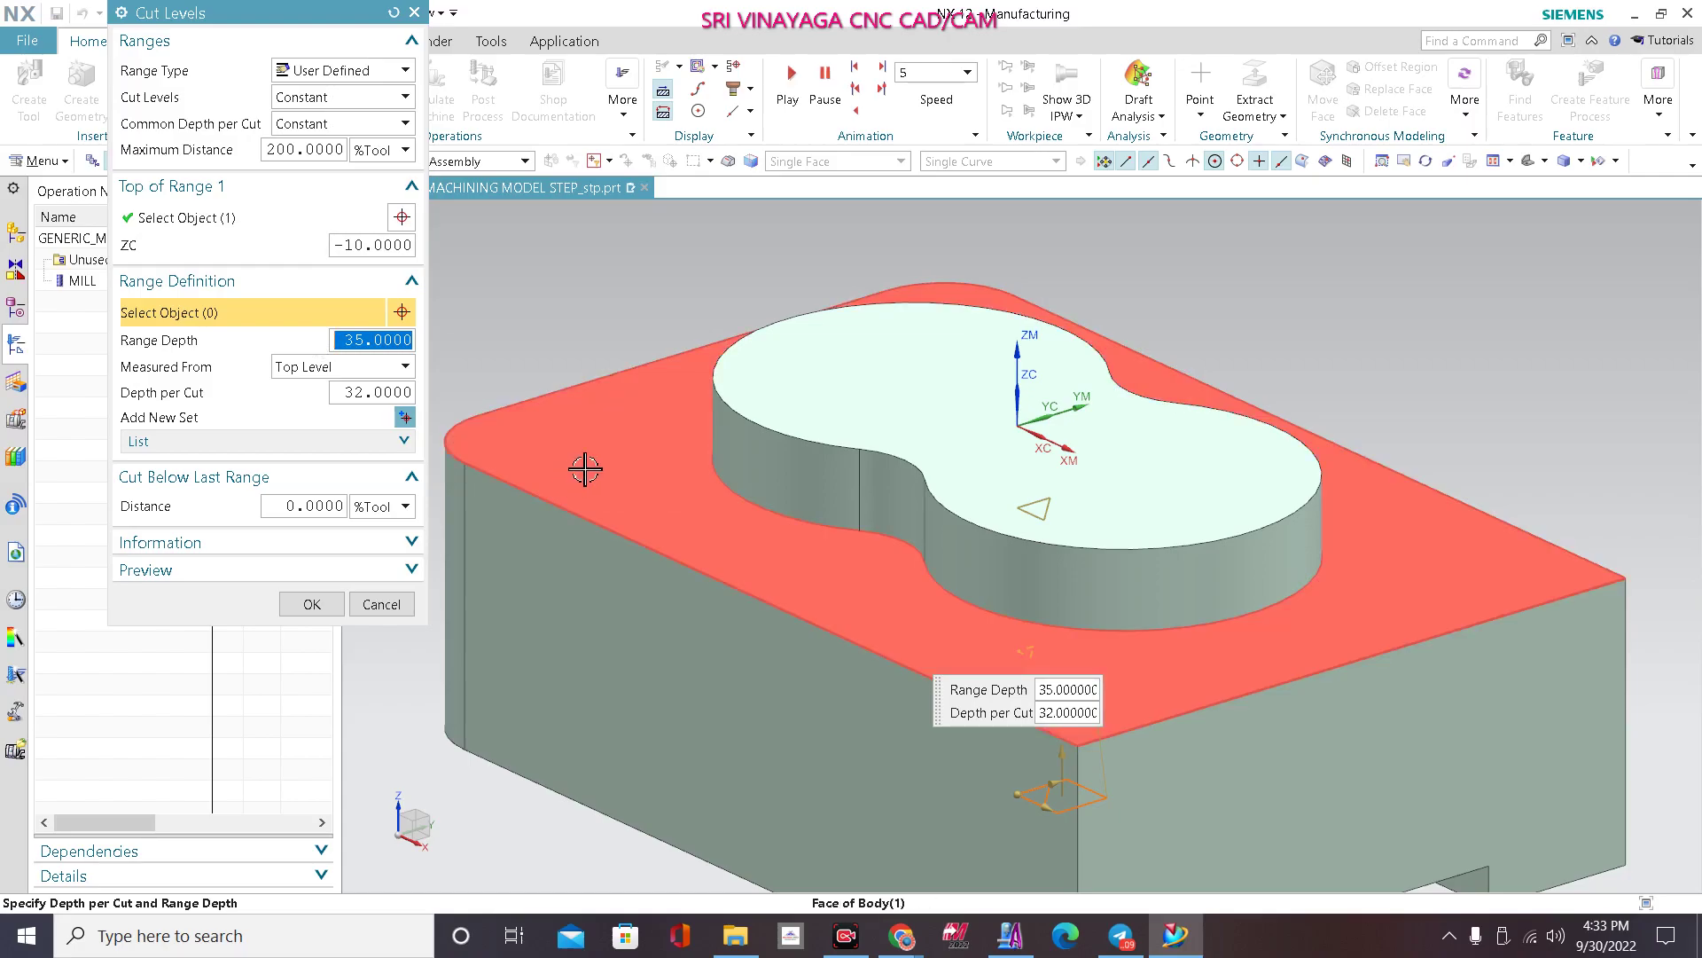
{"action": "left_click", "coordinate": [597, 461]}
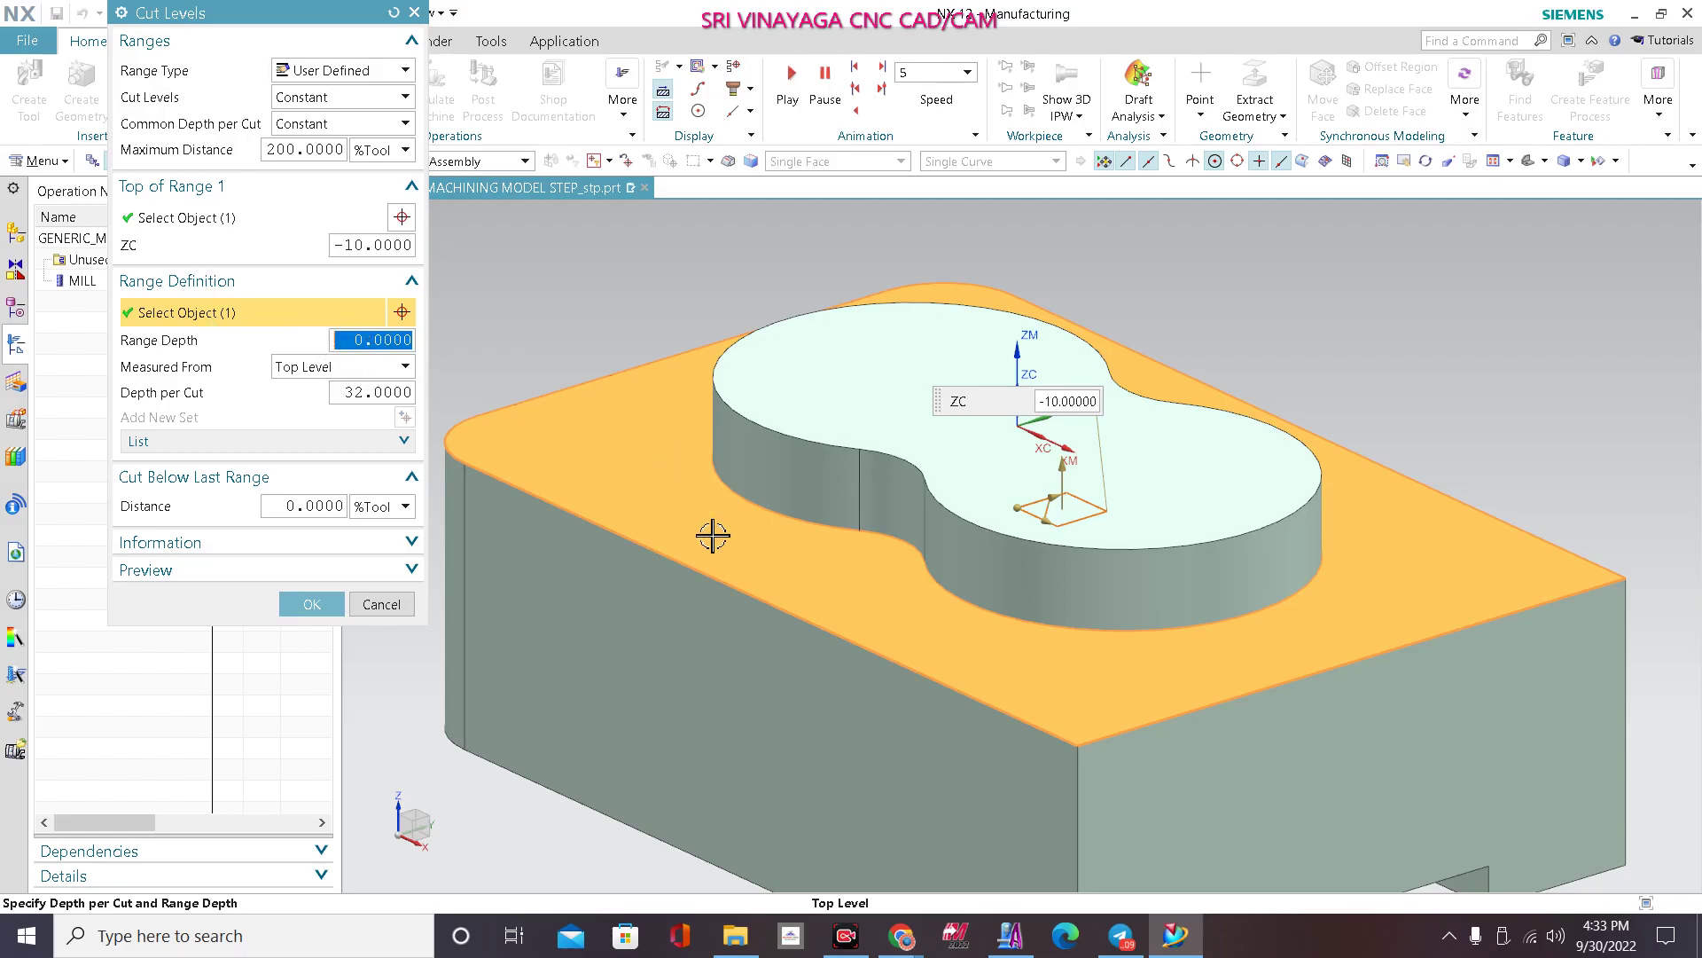
{"action": "left_click", "coordinate": [266, 222]}
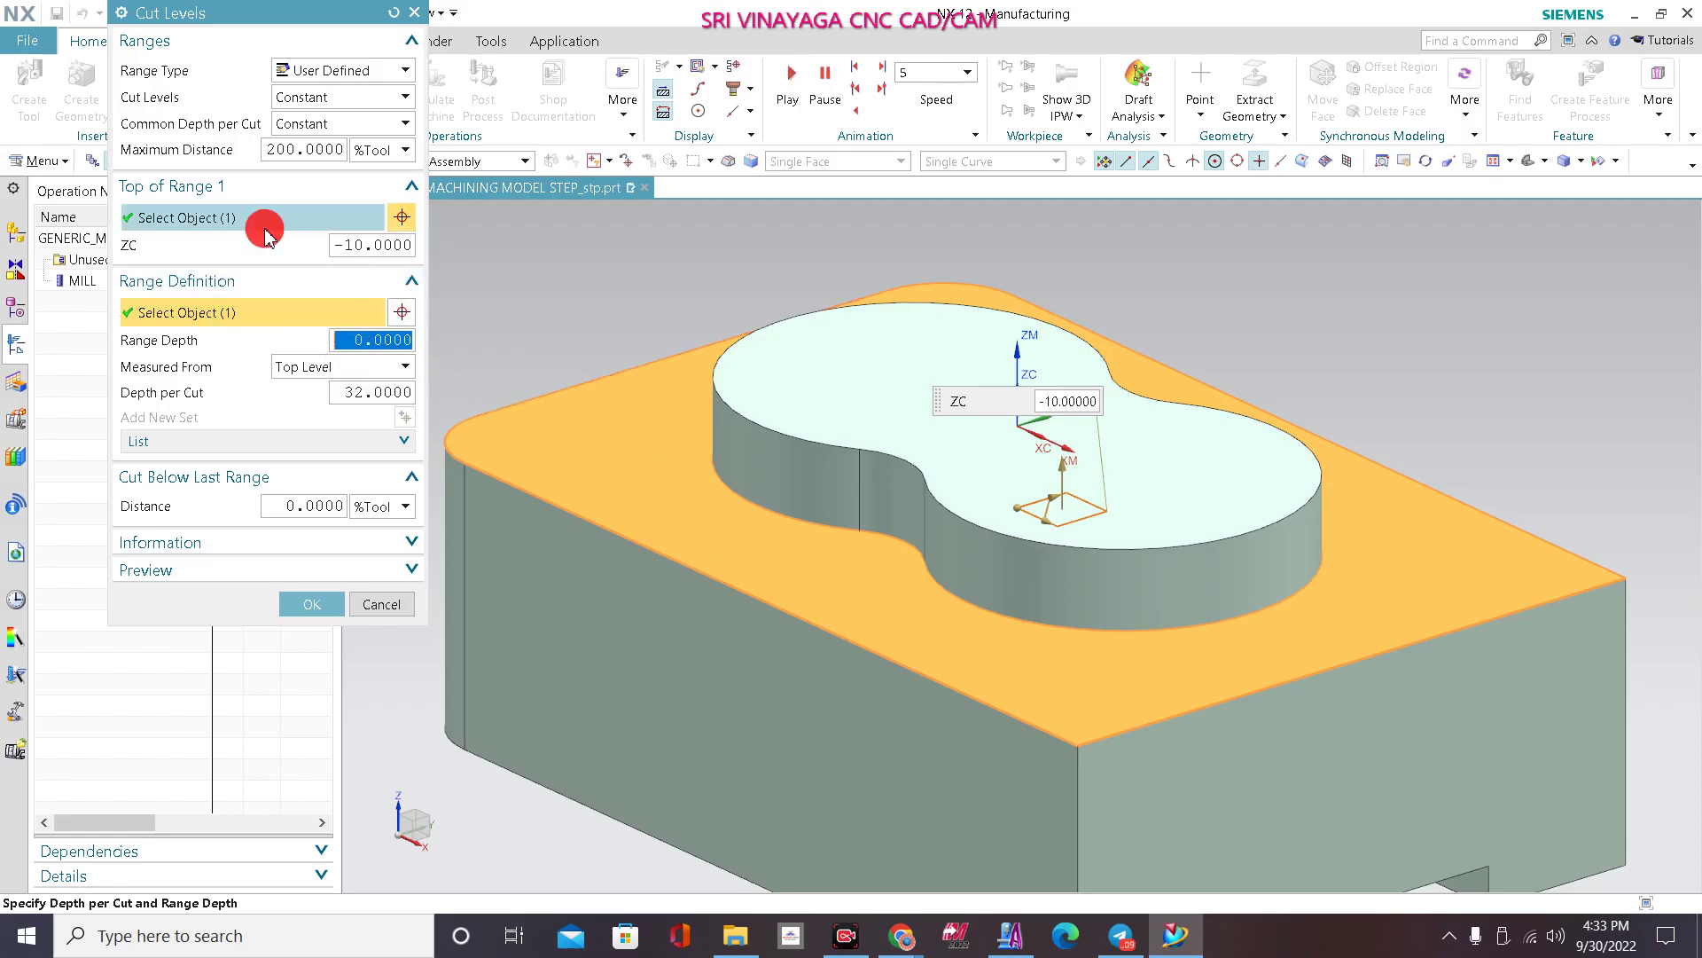
{"action": "left_click", "coordinate": [806, 403]}
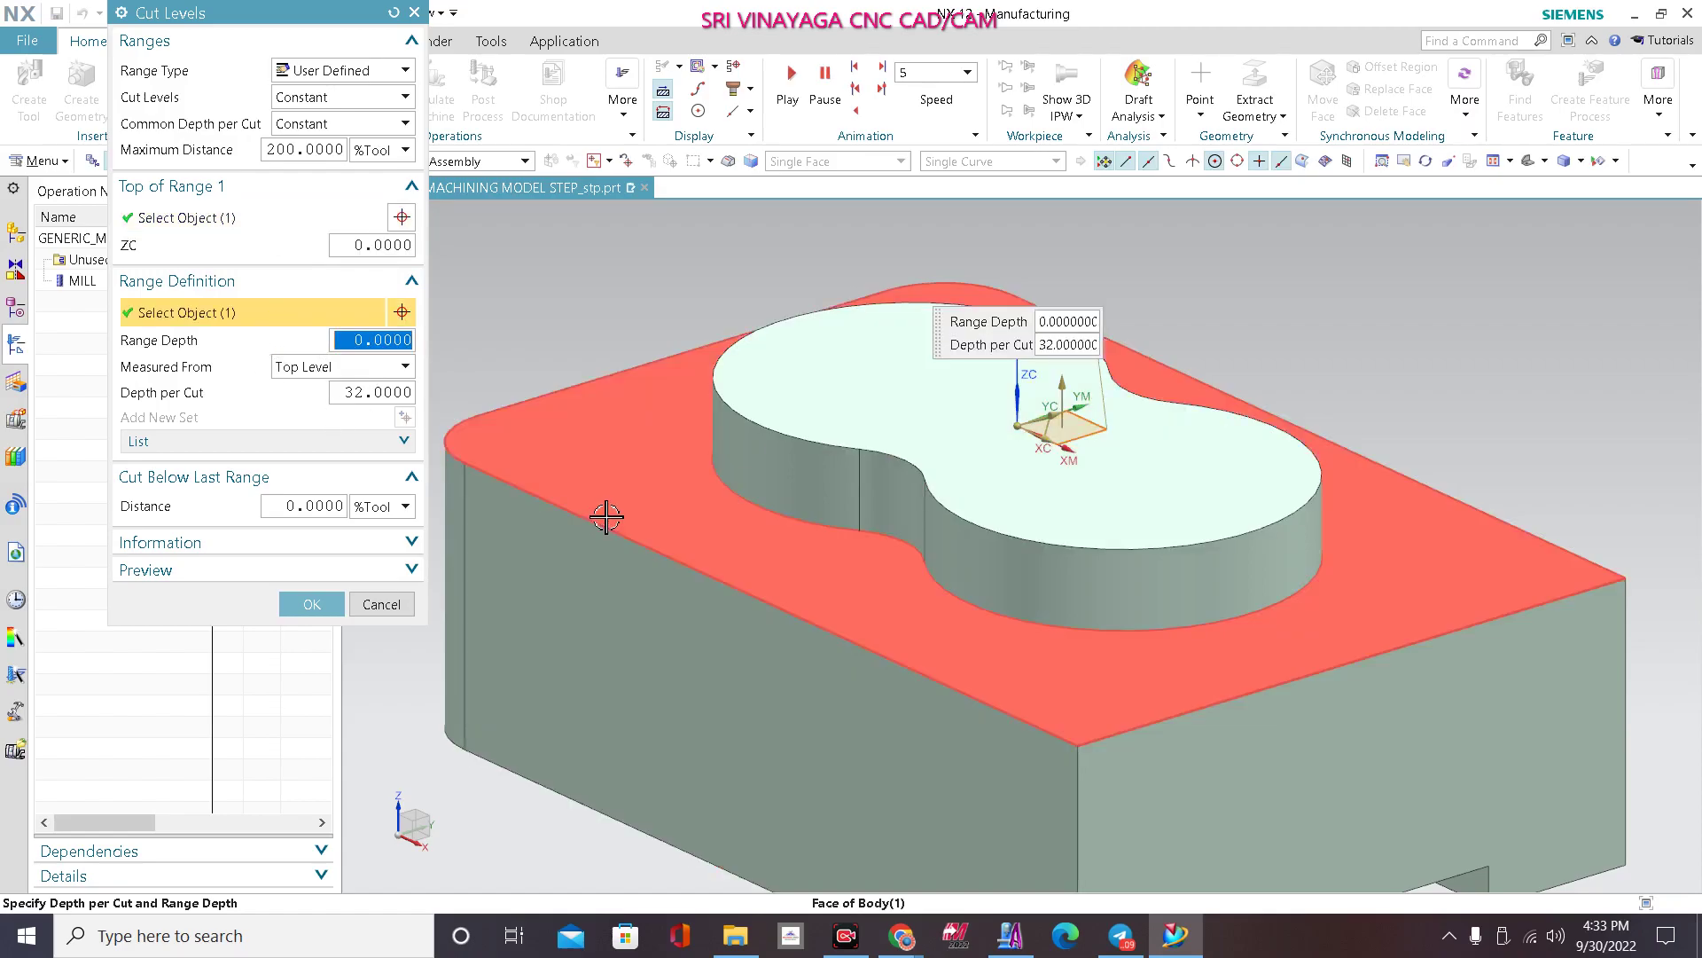
{"action": "left_click", "coordinate": [1043, 719]}
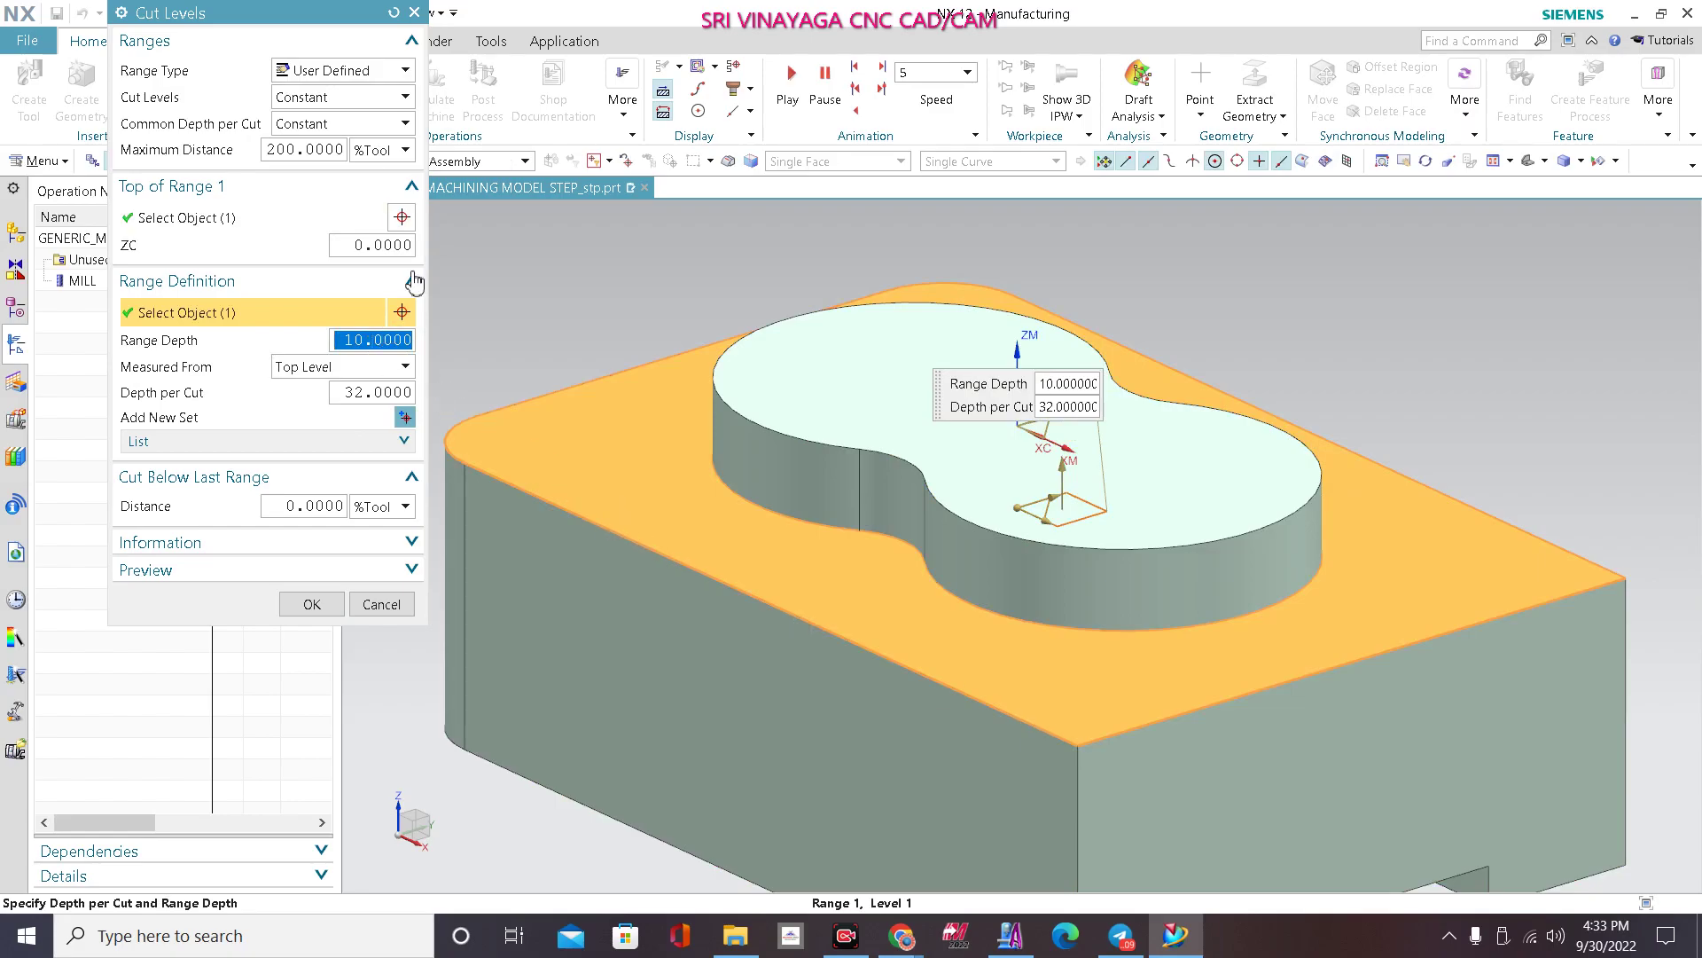
Step: Set the cut levels' maximum distance to 10 %Tool and the range's depth per cut to 0.8, and accept them
{"action": "left_click", "coordinate": [282, 148]}
{"action": "type", "text": "10"}
{"action": "key", "text": "Return"}
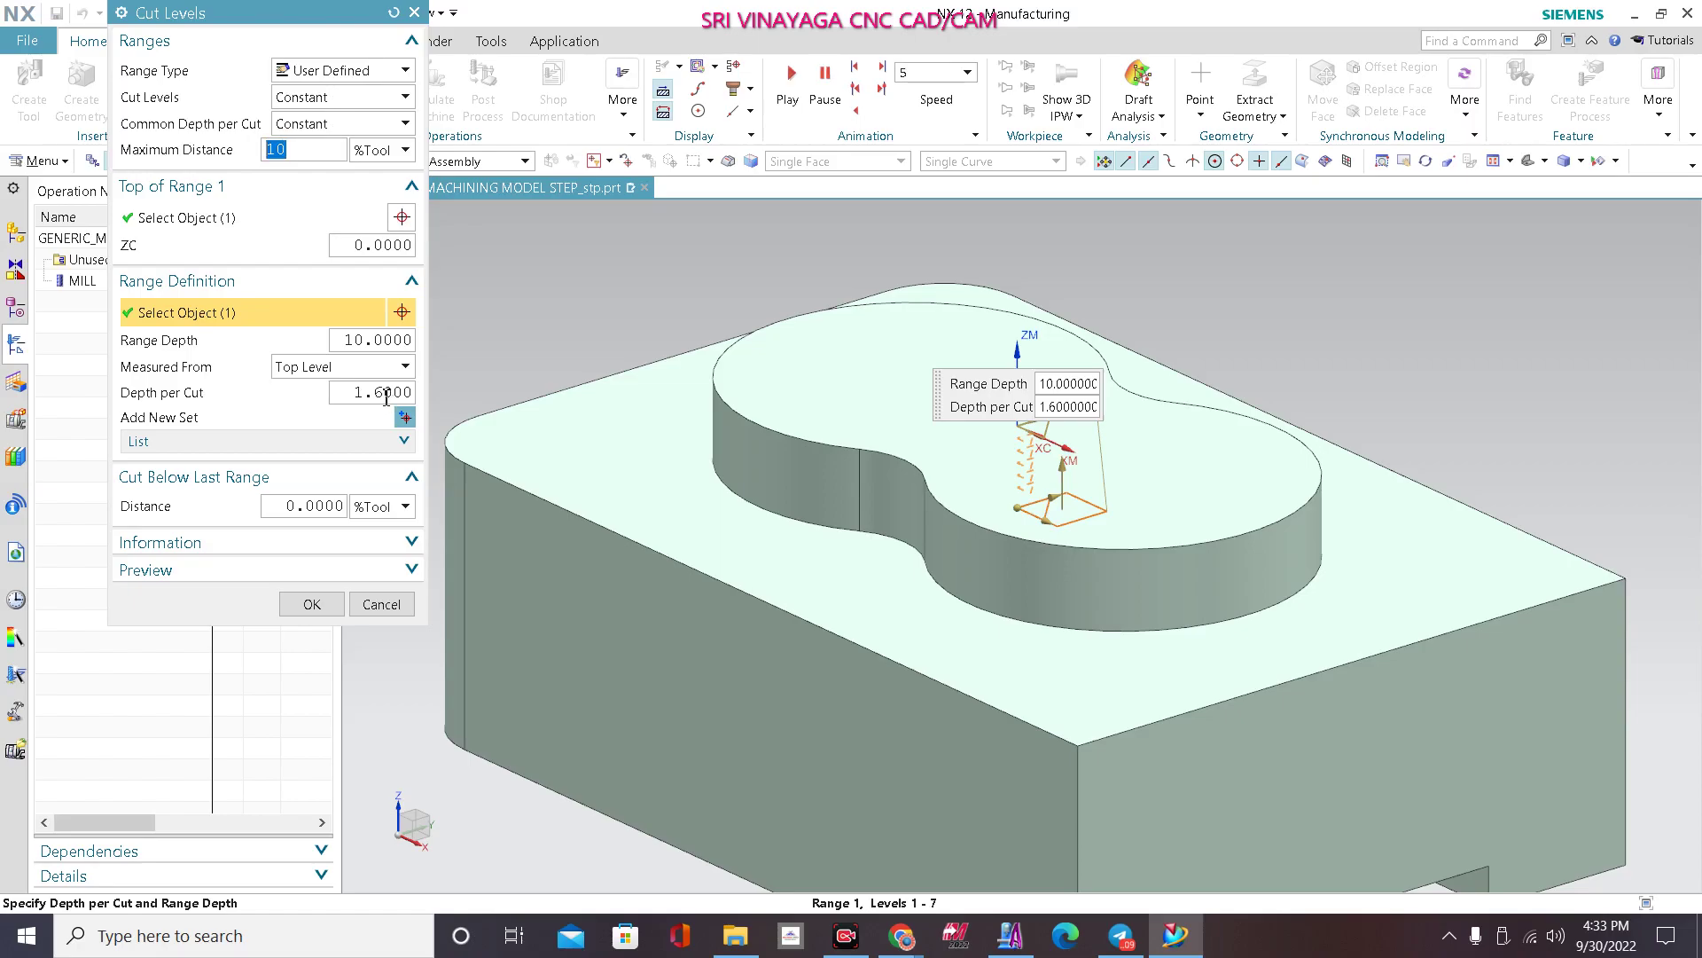
{"action": "left_click", "coordinate": [386, 394]}
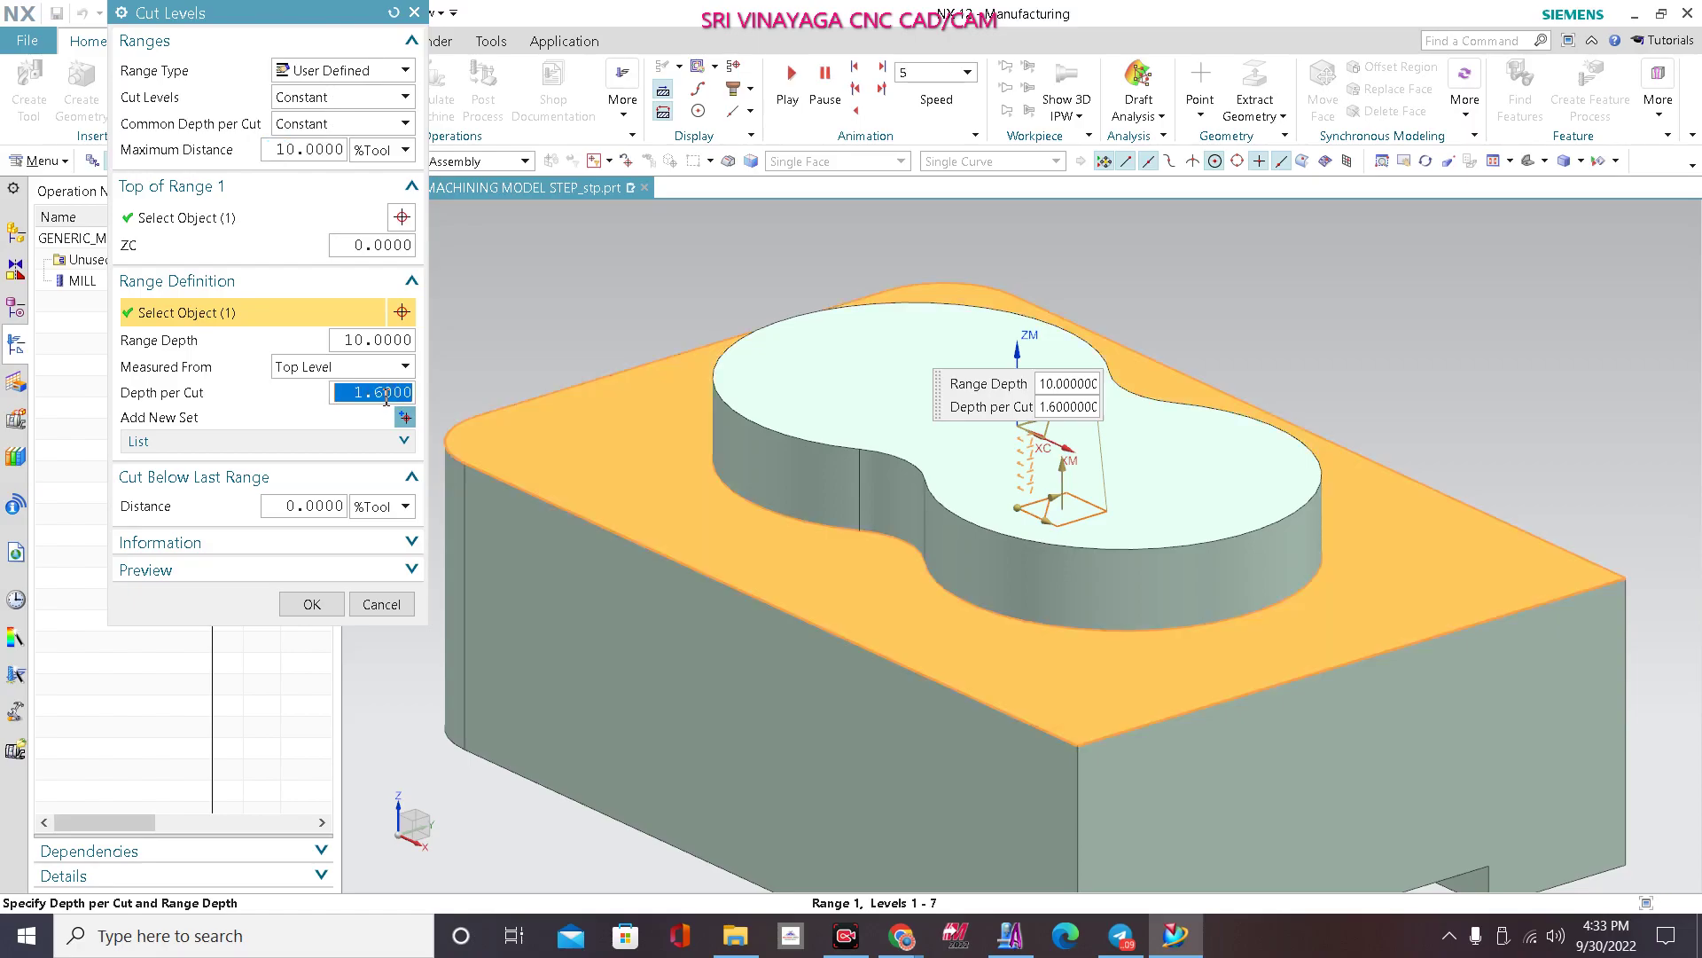
{"action": "type", "text": ".8"}
{"action": "key", "text": "Return"}
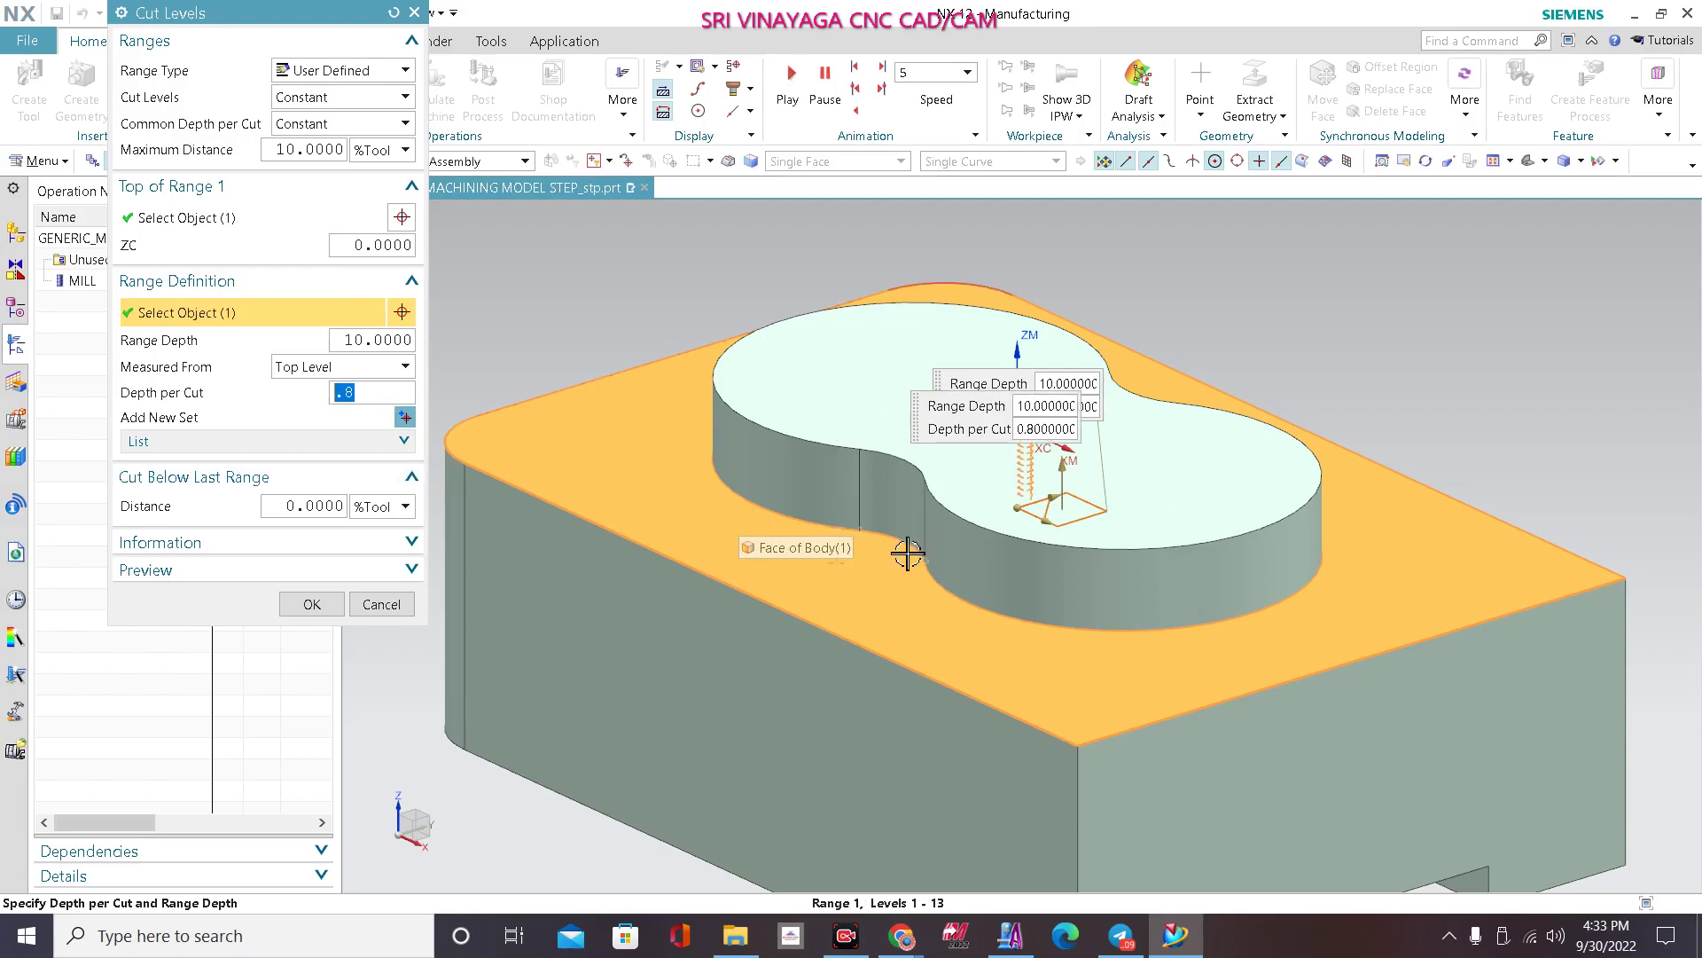
{"action": "scroll", "coordinate": [905, 555], "scroll_direction": "down", "scroll_amount": 2}
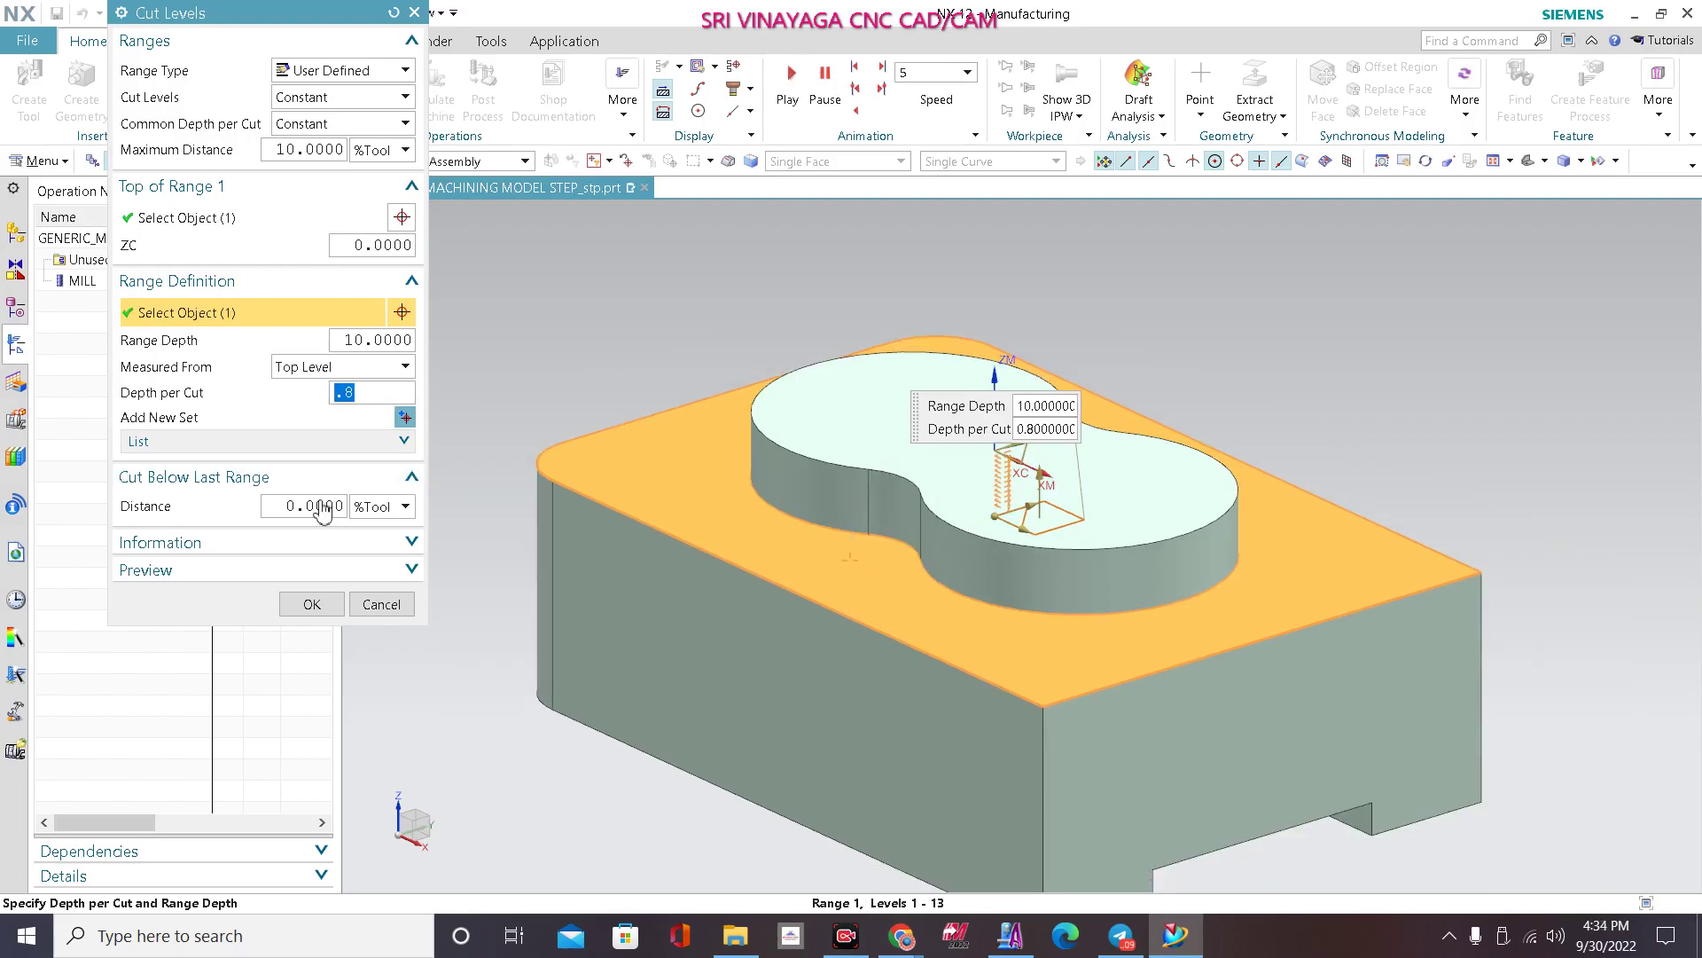
{"action": "left_click", "coordinate": [312, 605]}
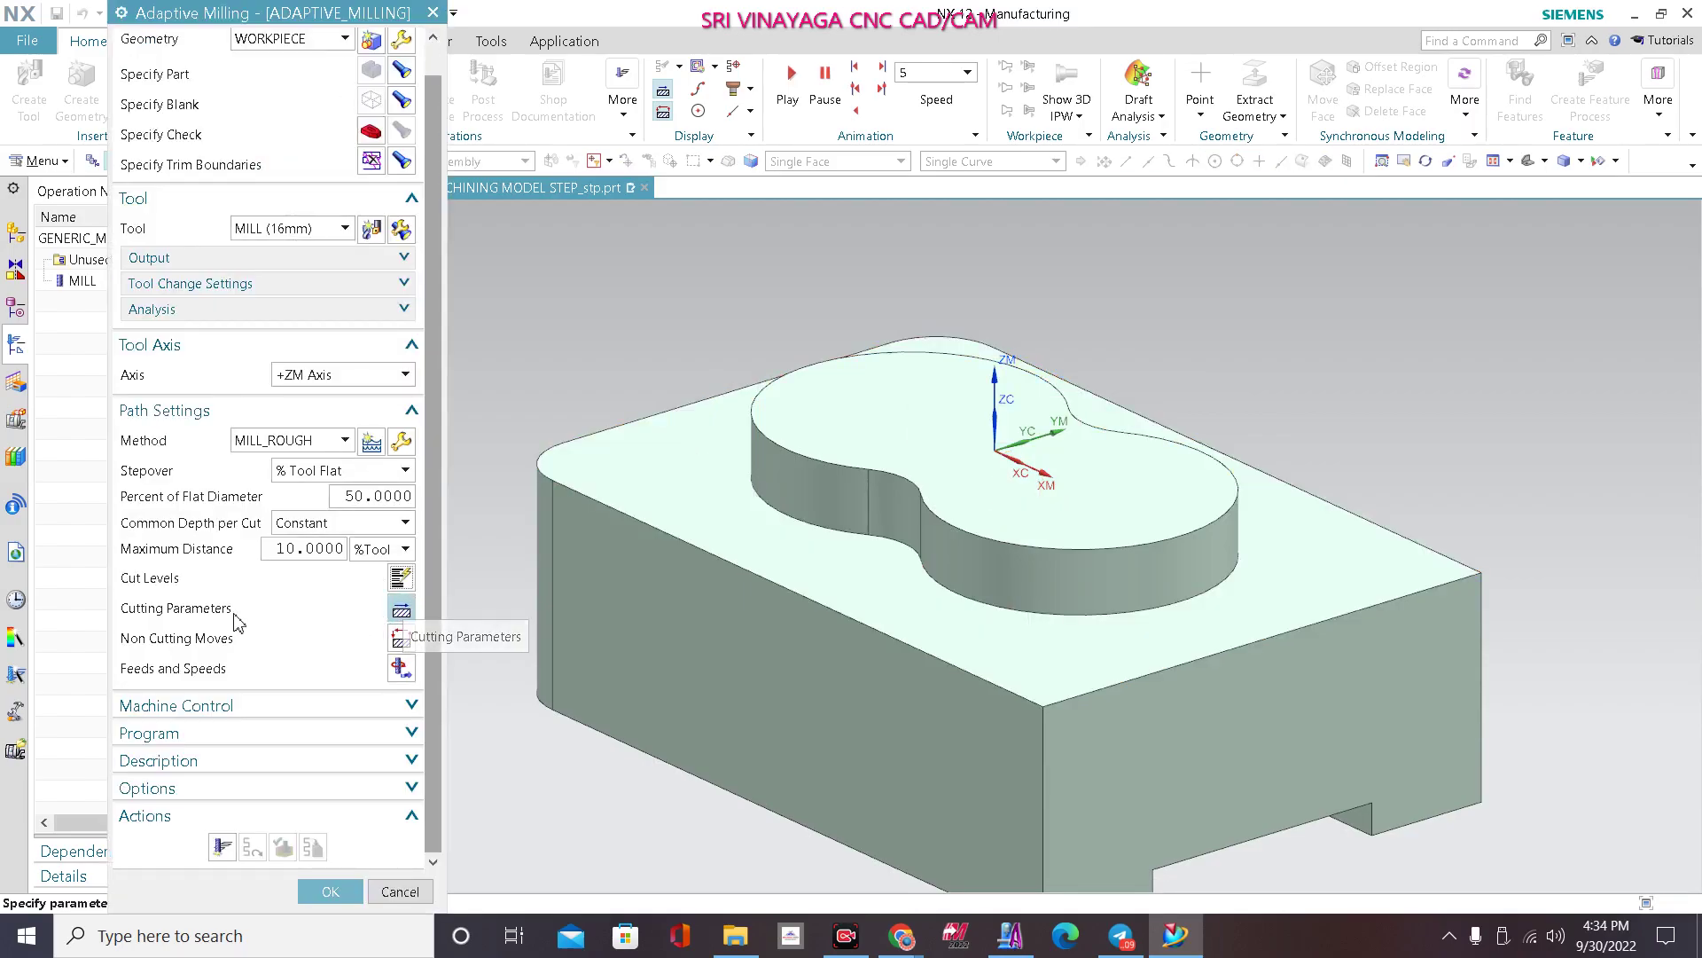
Step: Set the cutting strategy to Climb Cut direction with Continue Adaptive Pattern for pillar cutting
{"action": "left_click", "coordinate": [402, 611]}
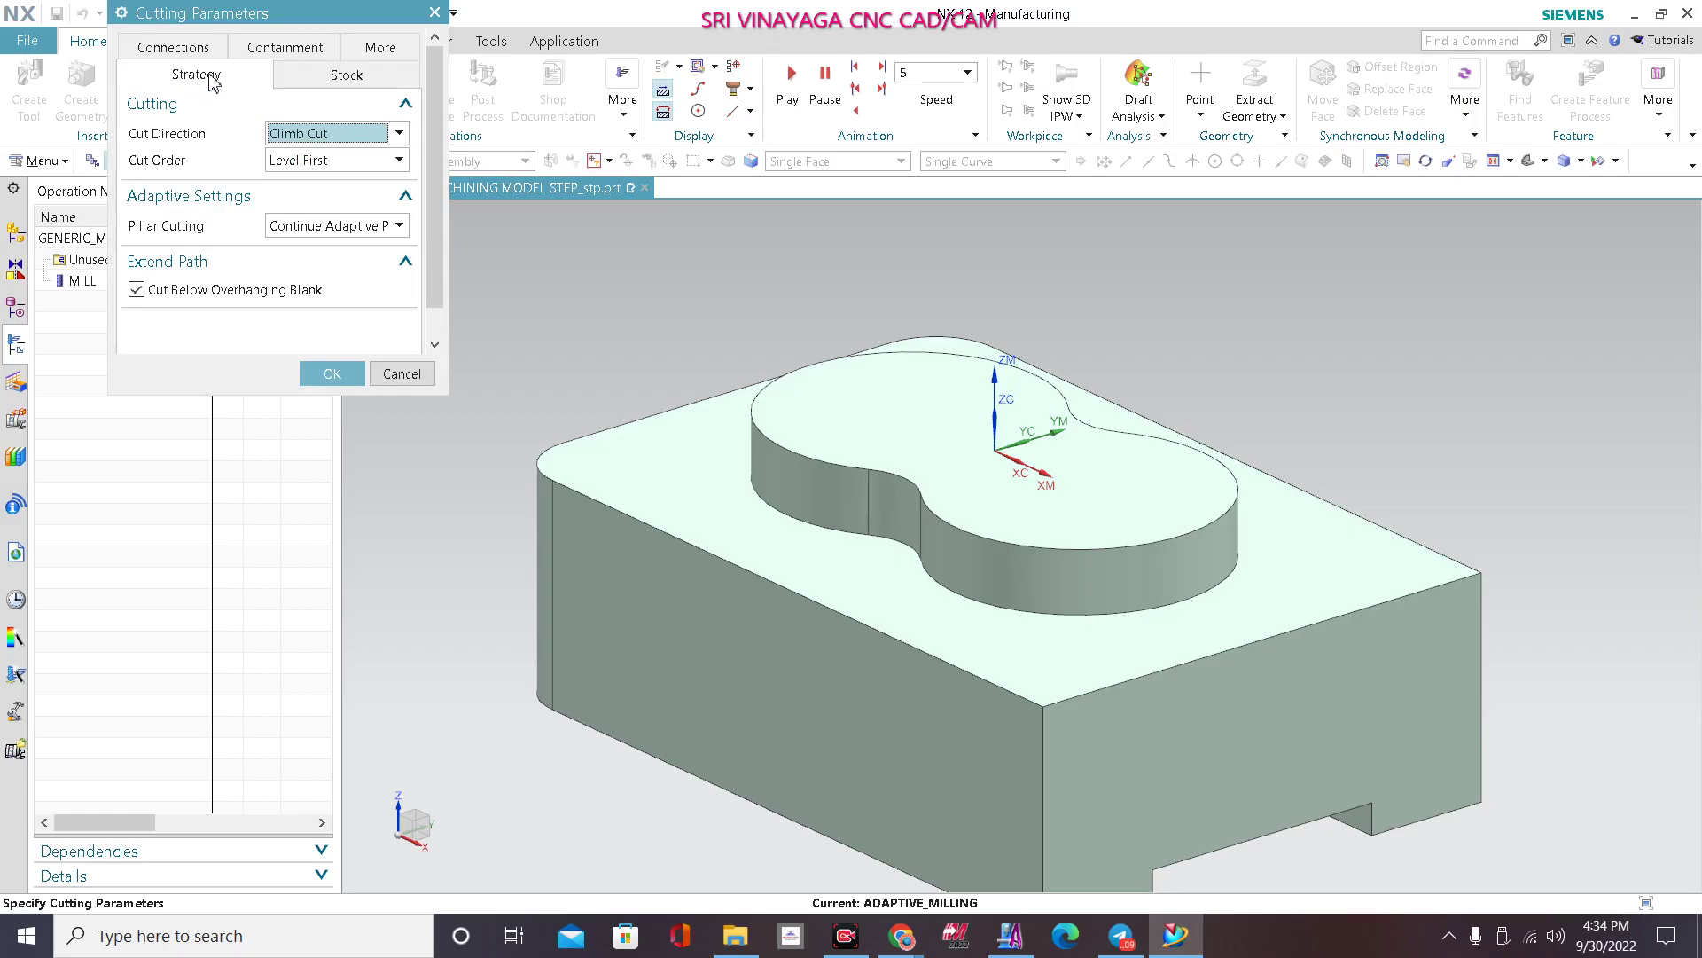
{"action": "left_click", "coordinate": [316, 137]}
{"action": "left_click", "coordinate": [324, 157]}
{"action": "left_click", "coordinate": [346, 233]}
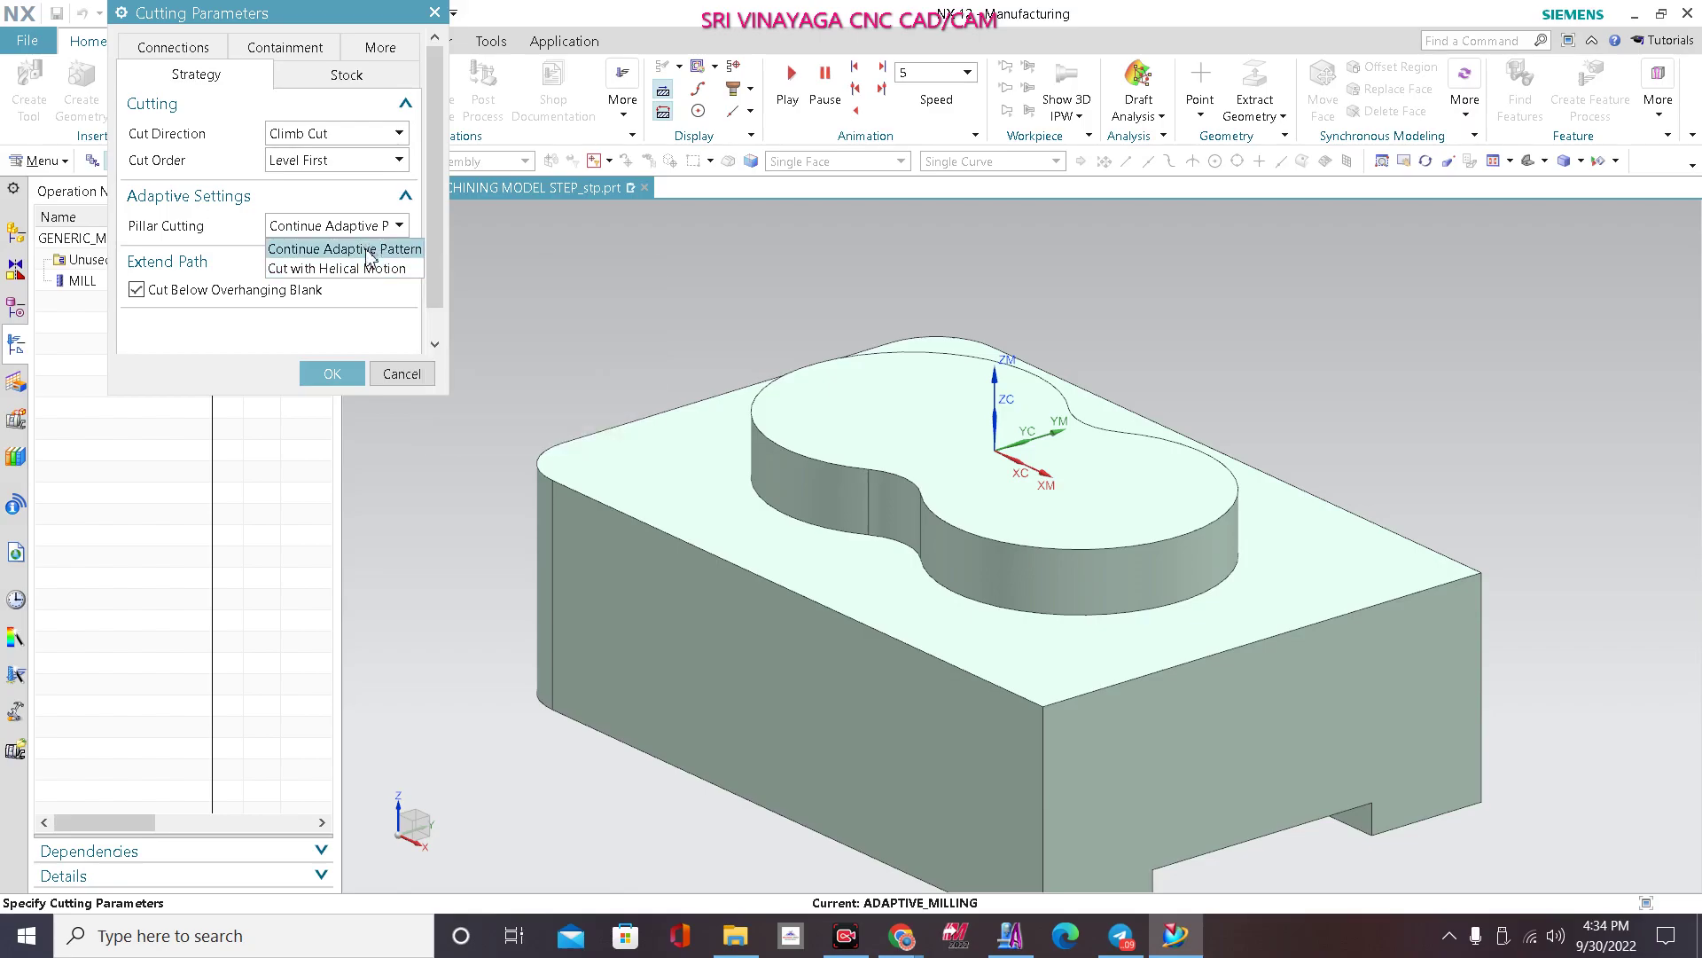
{"action": "left_click", "coordinate": [369, 250]}
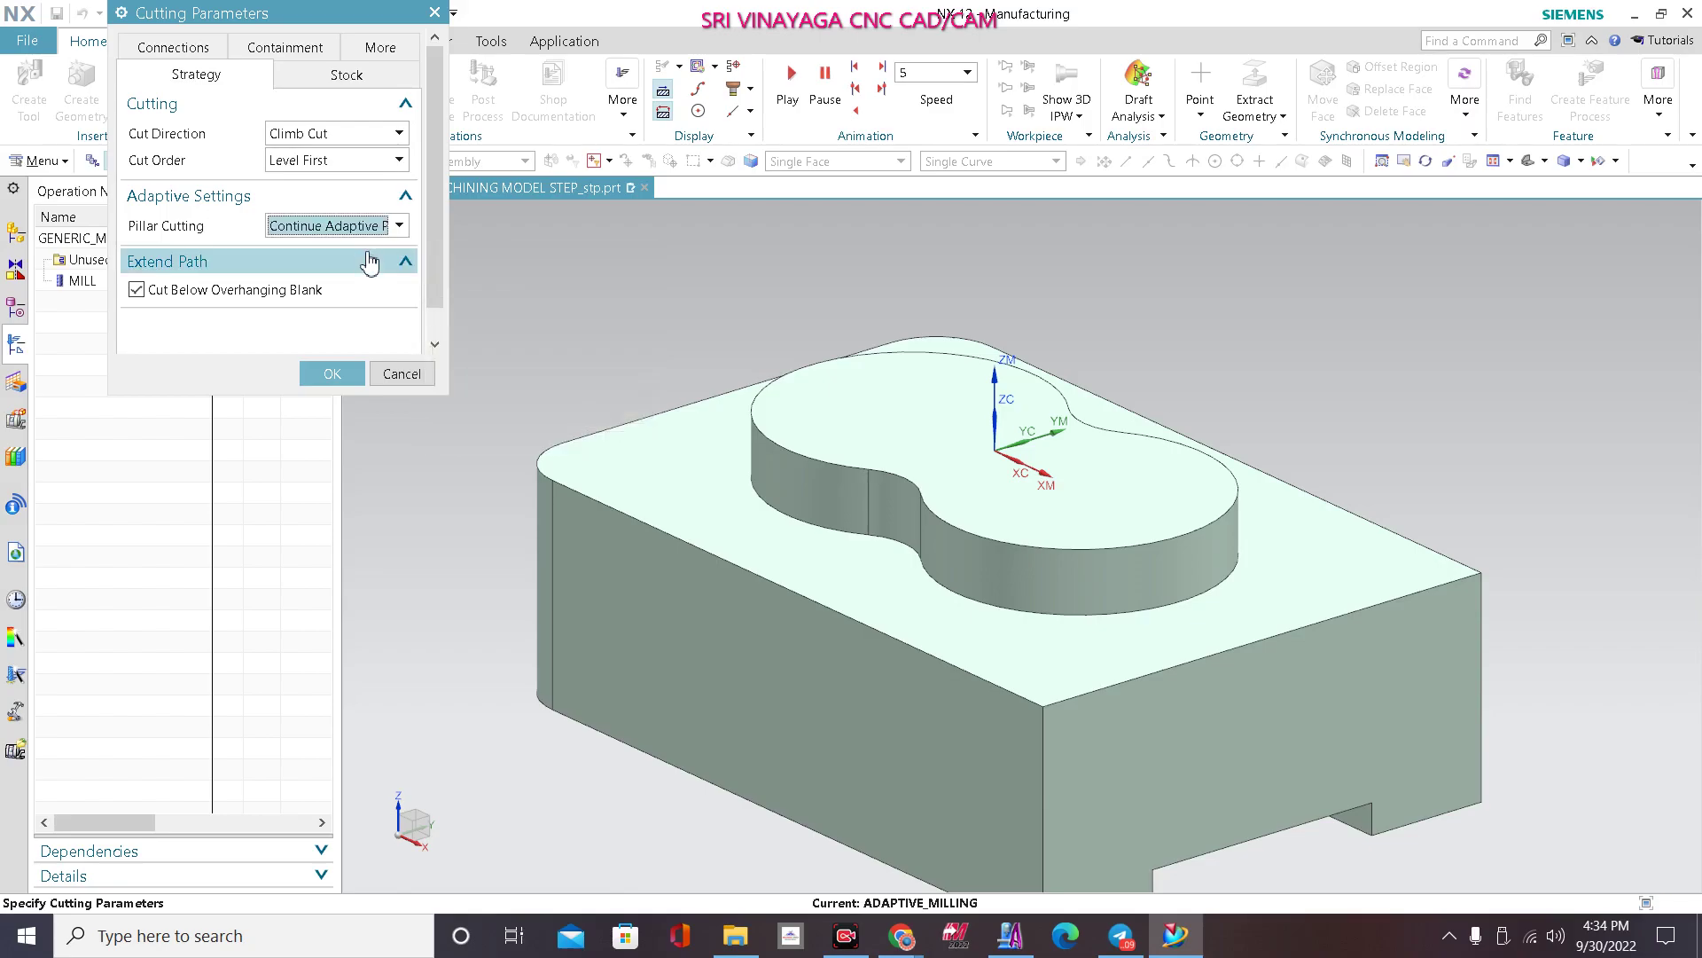
Step: Use the same floor stock as side stock, check the remaining cutting parameters and accept them
{"action": "left_click", "coordinate": [312, 78]}
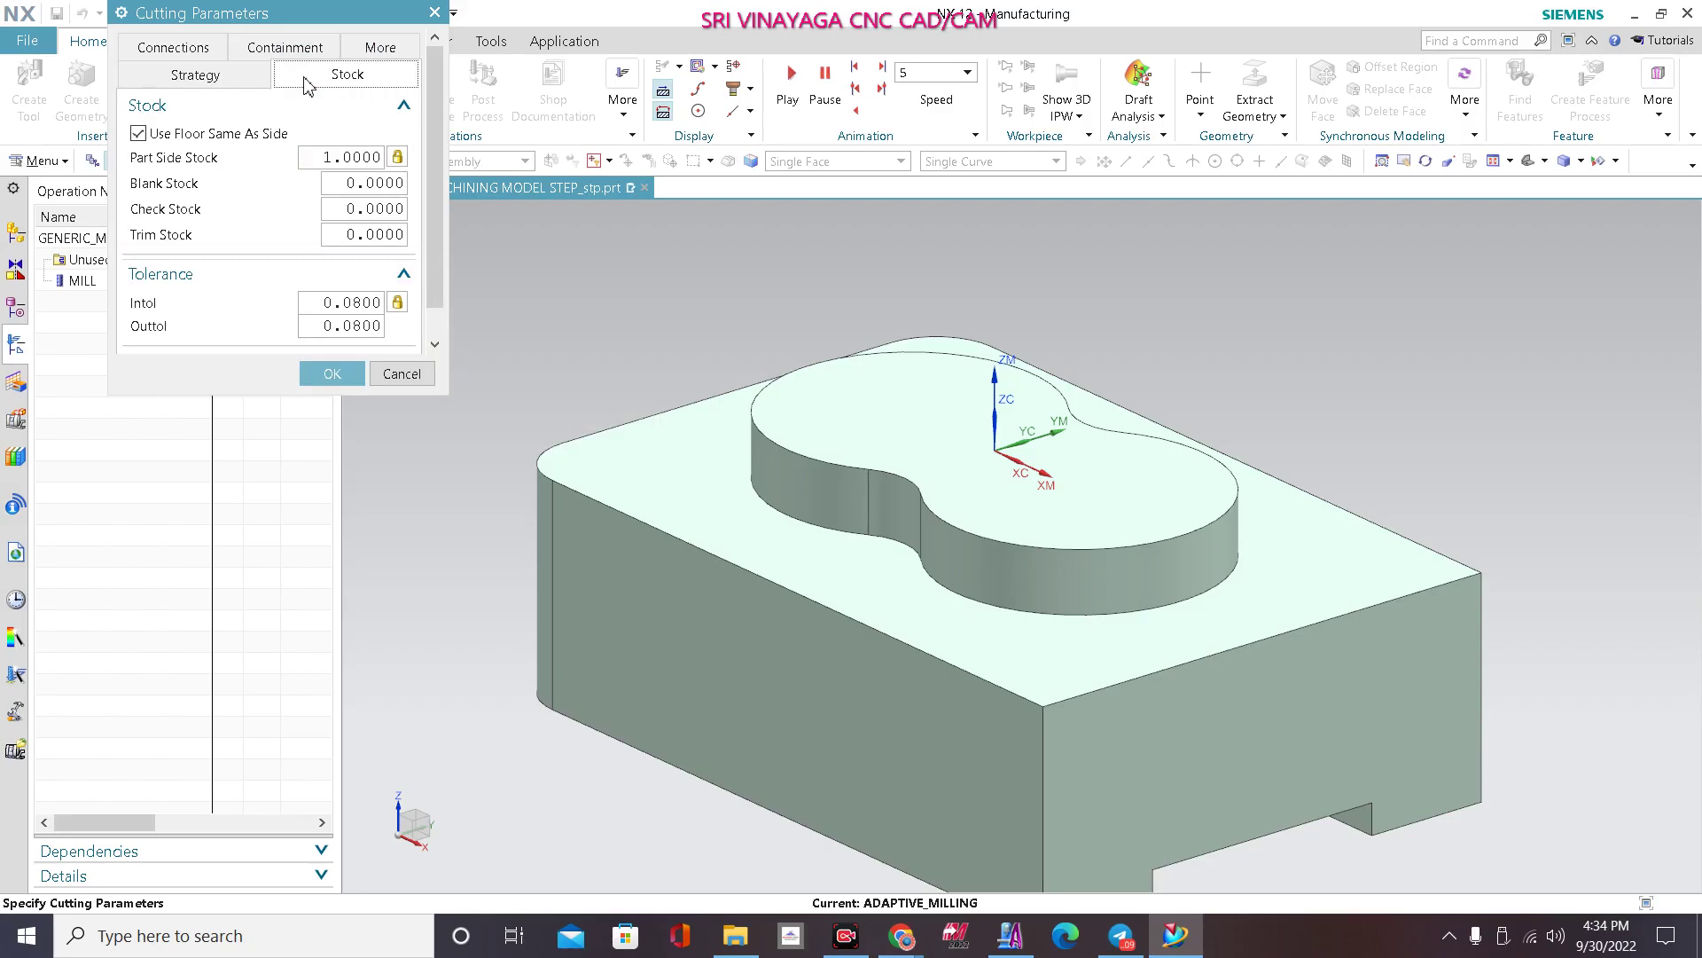
{"action": "left_click", "coordinate": [138, 134]}
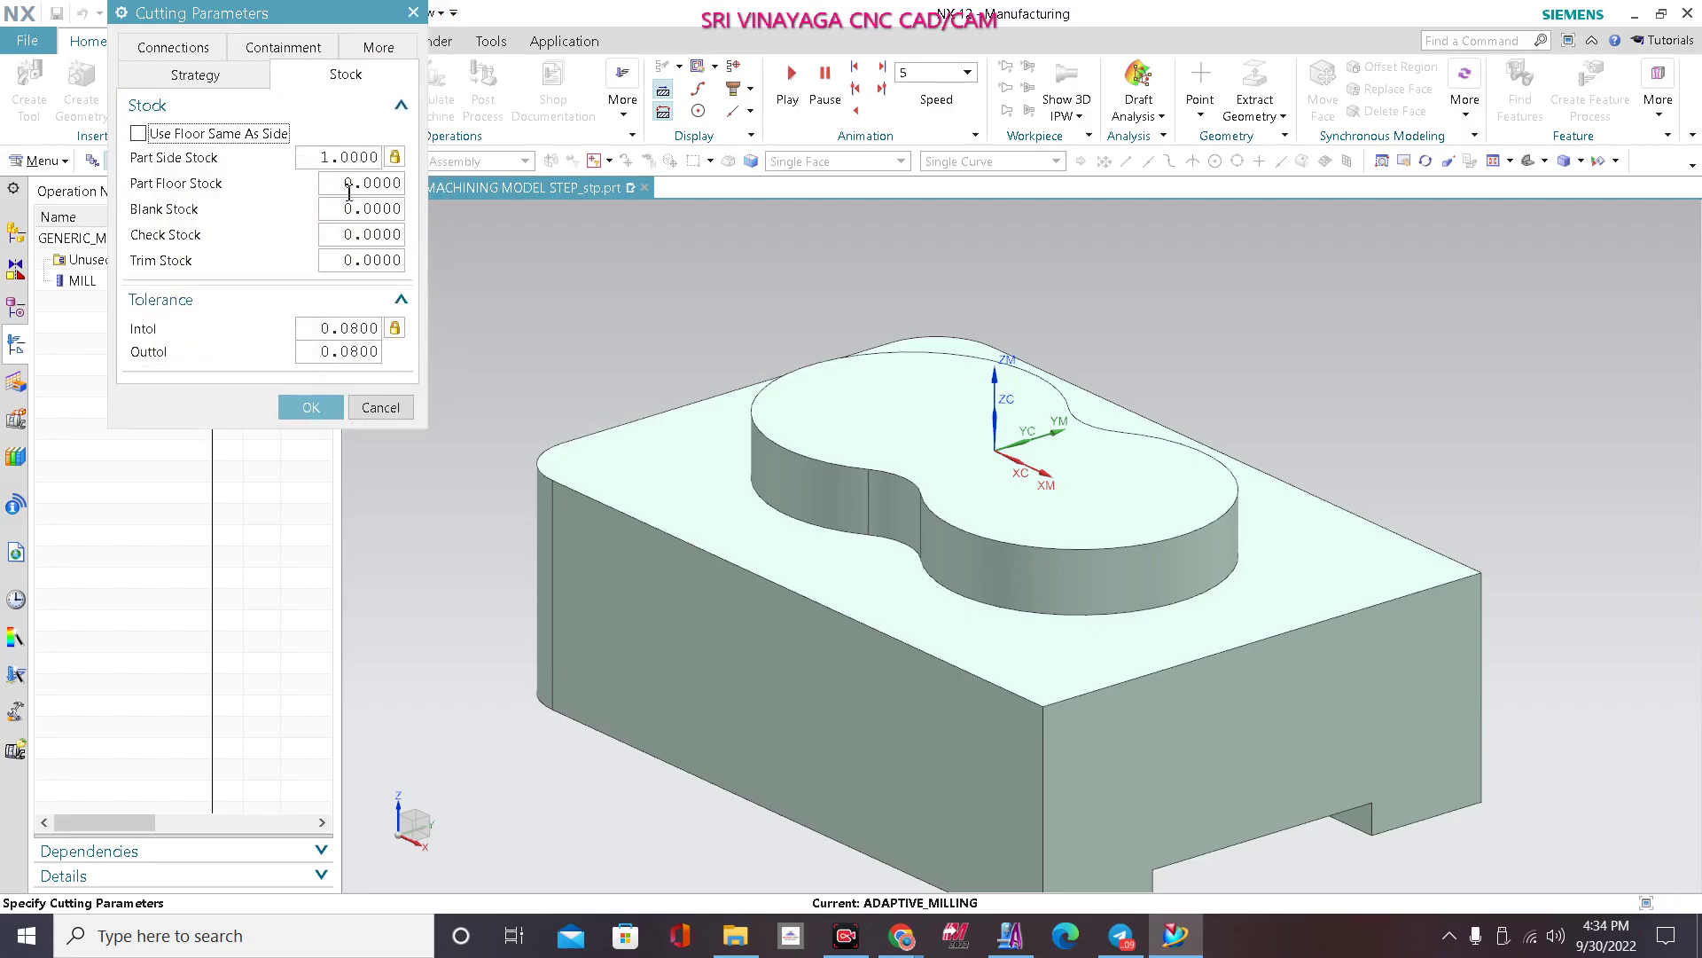
{"action": "left_click", "coordinate": [237, 135]}
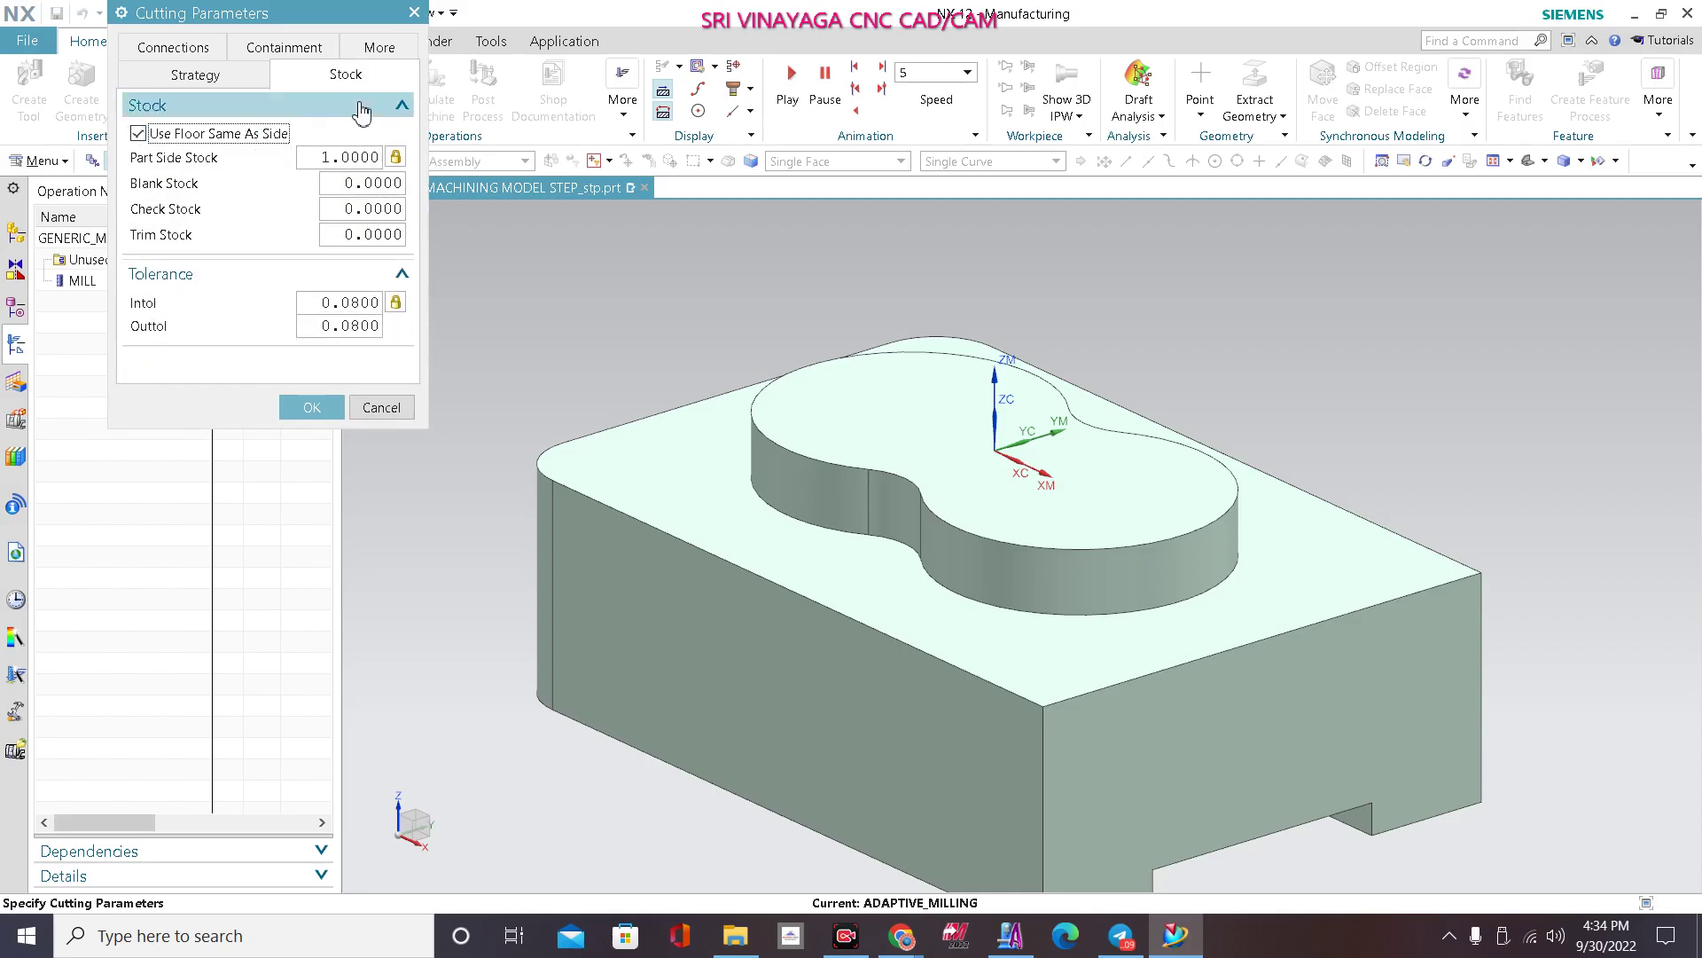
{"action": "left_click", "coordinate": [380, 47]}
{"action": "left_click", "coordinate": [195, 47]}
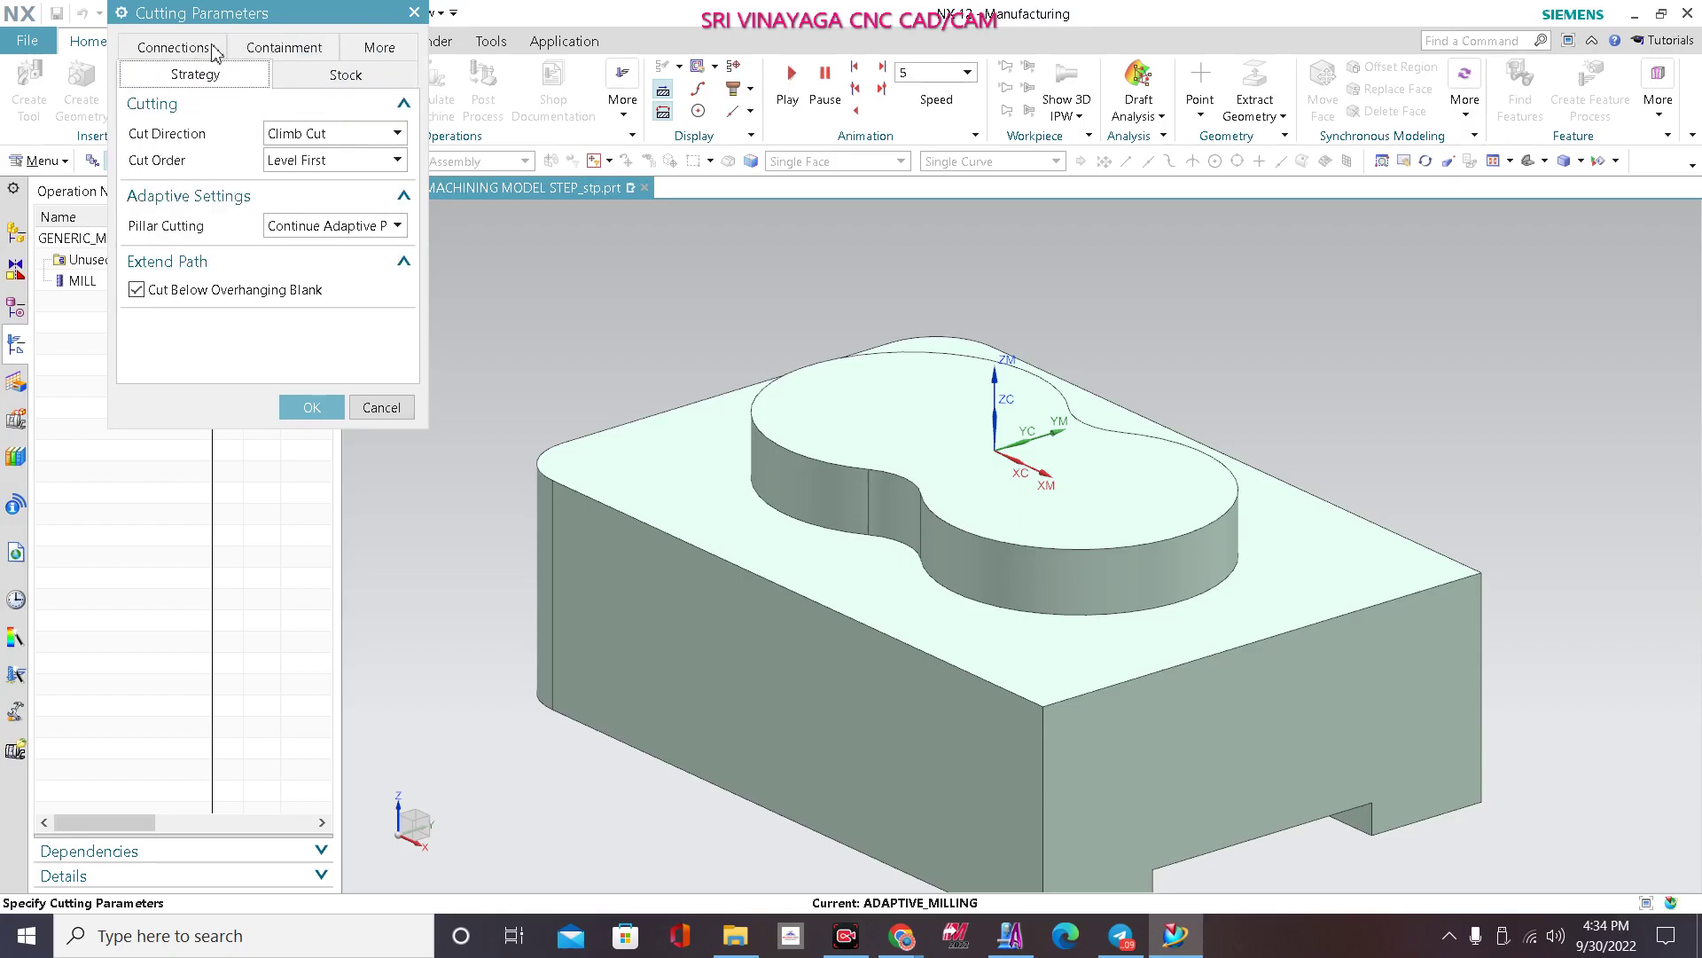
{"action": "left_click", "coordinate": [301, 409]}
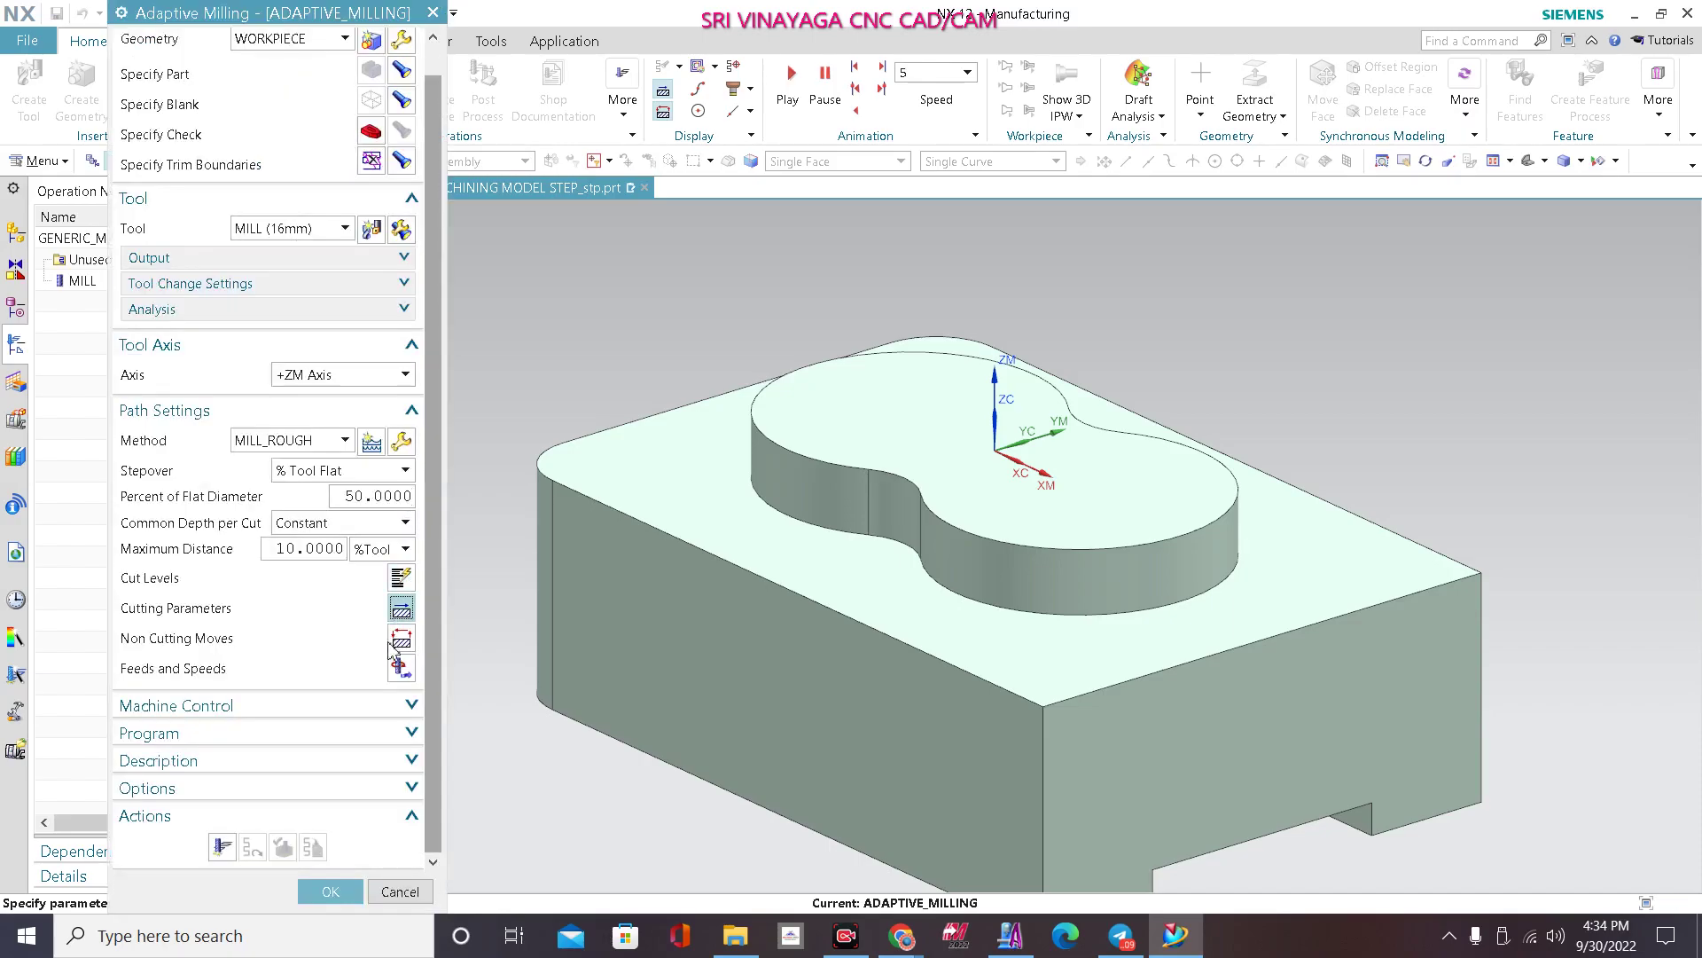
Step: Keep Helical as the closed-area engage type in the non cutting moves, with its diameter measured in %Tool
{"action": "left_click", "coordinate": [405, 641]}
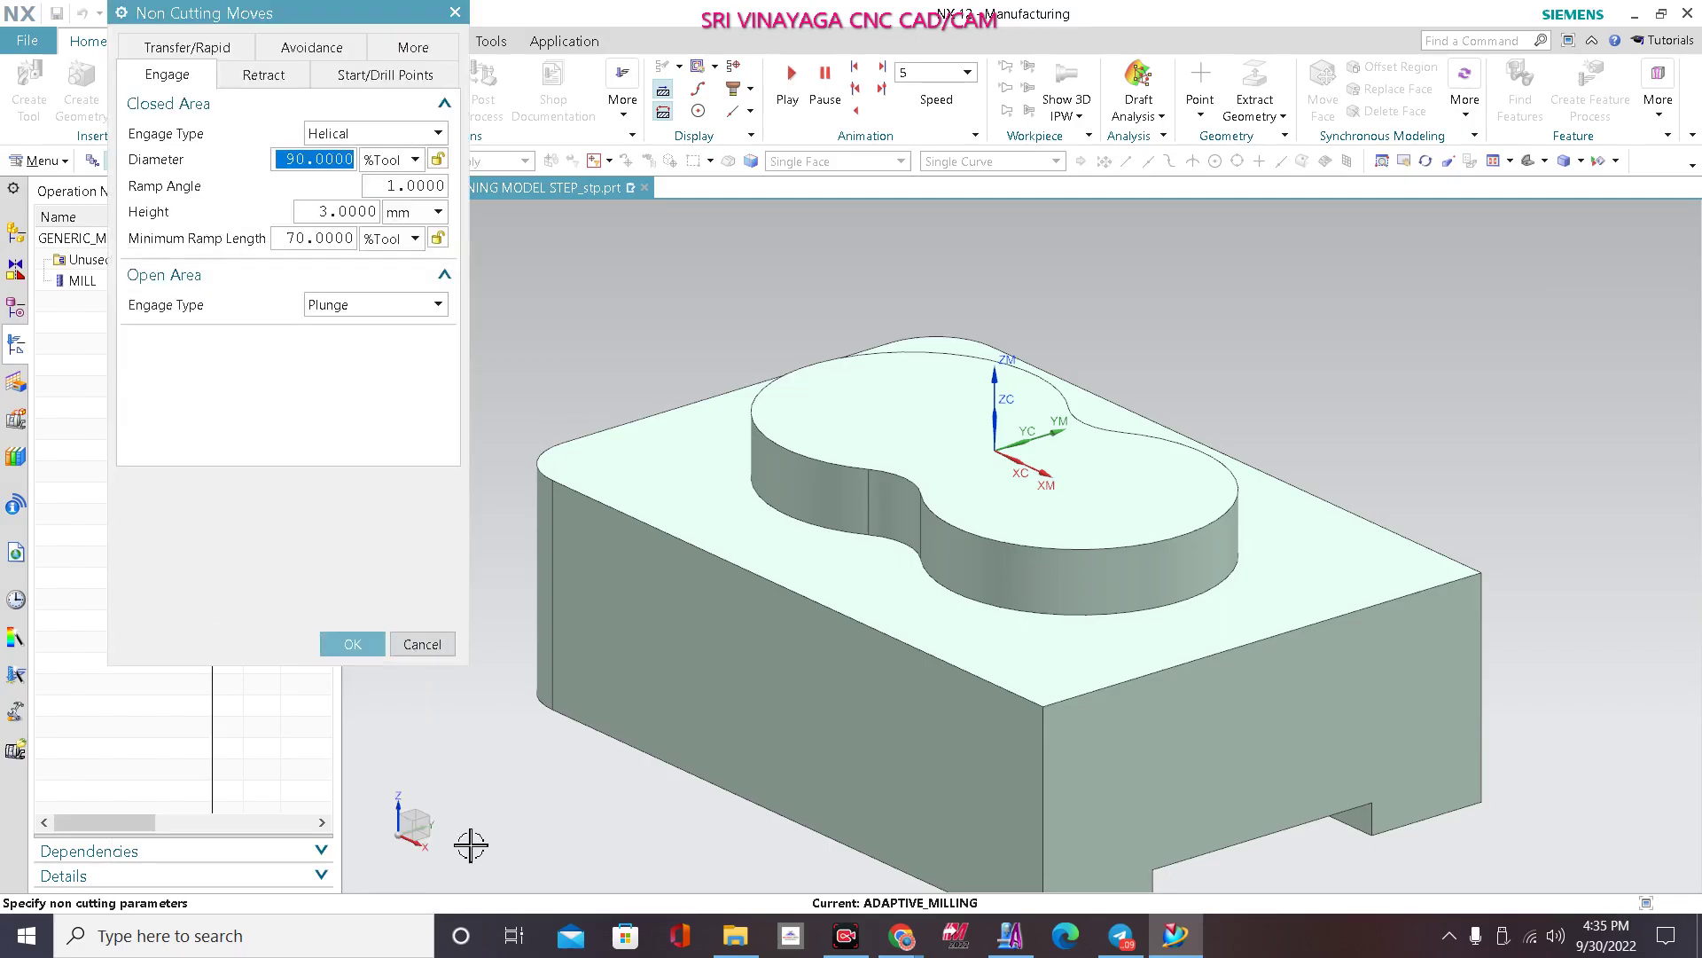
{"action": "left_click", "coordinate": [332, 134]}
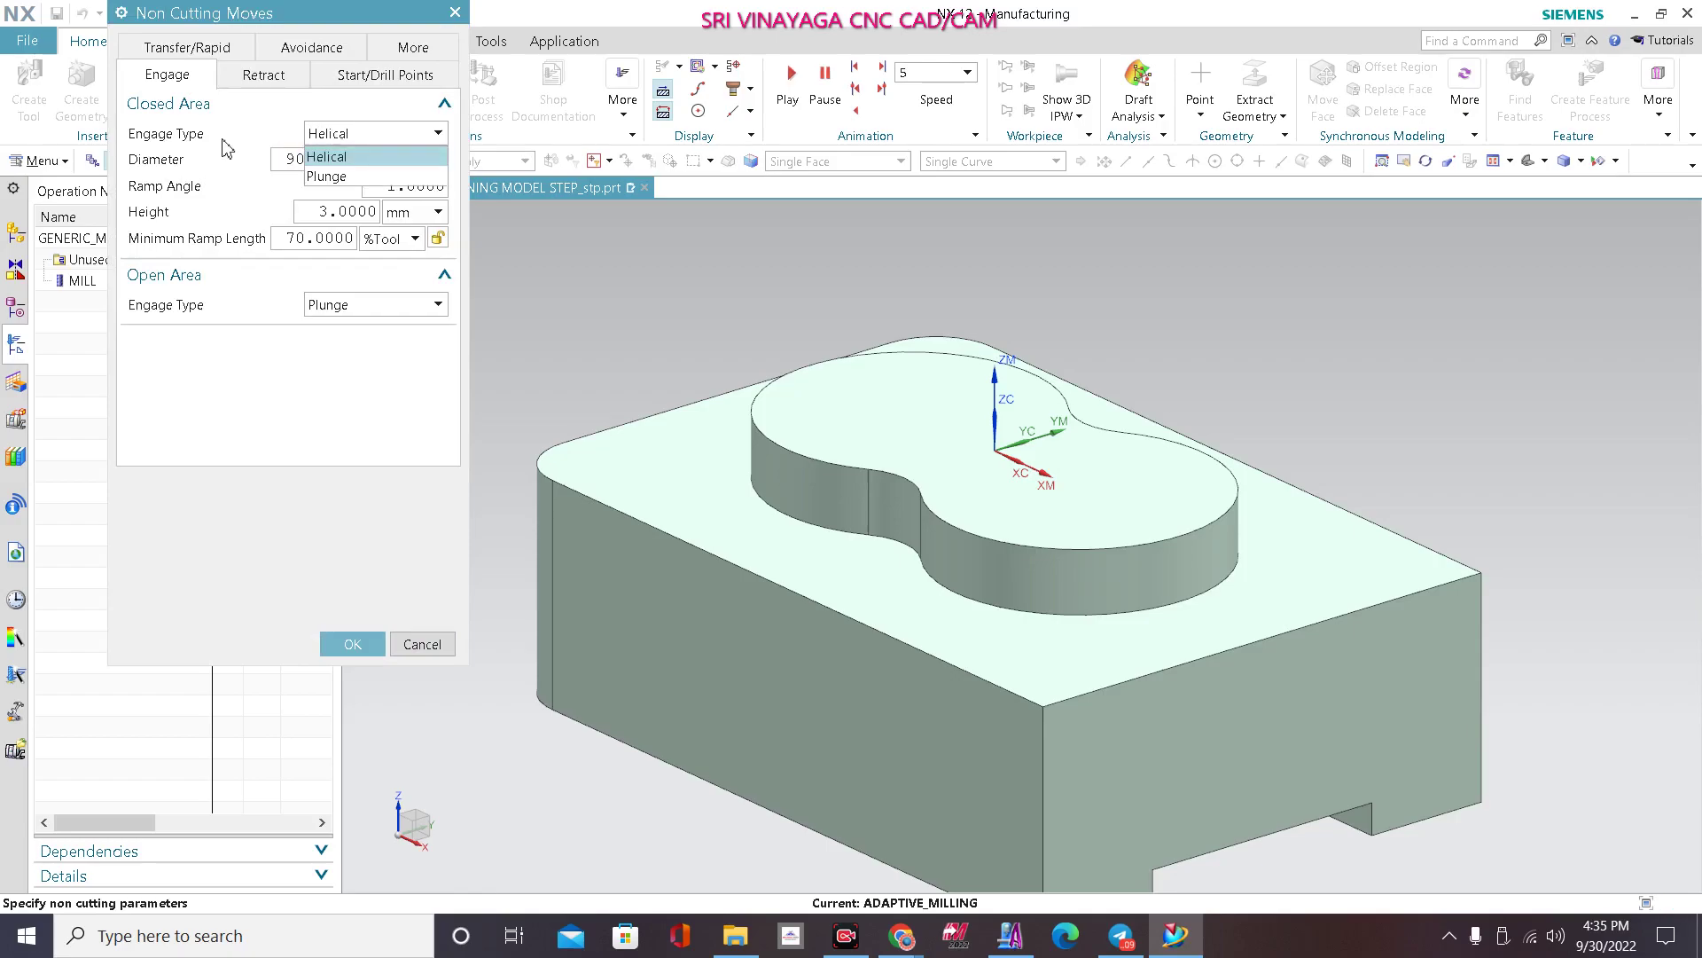
{"action": "left_click", "coordinate": [364, 156]}
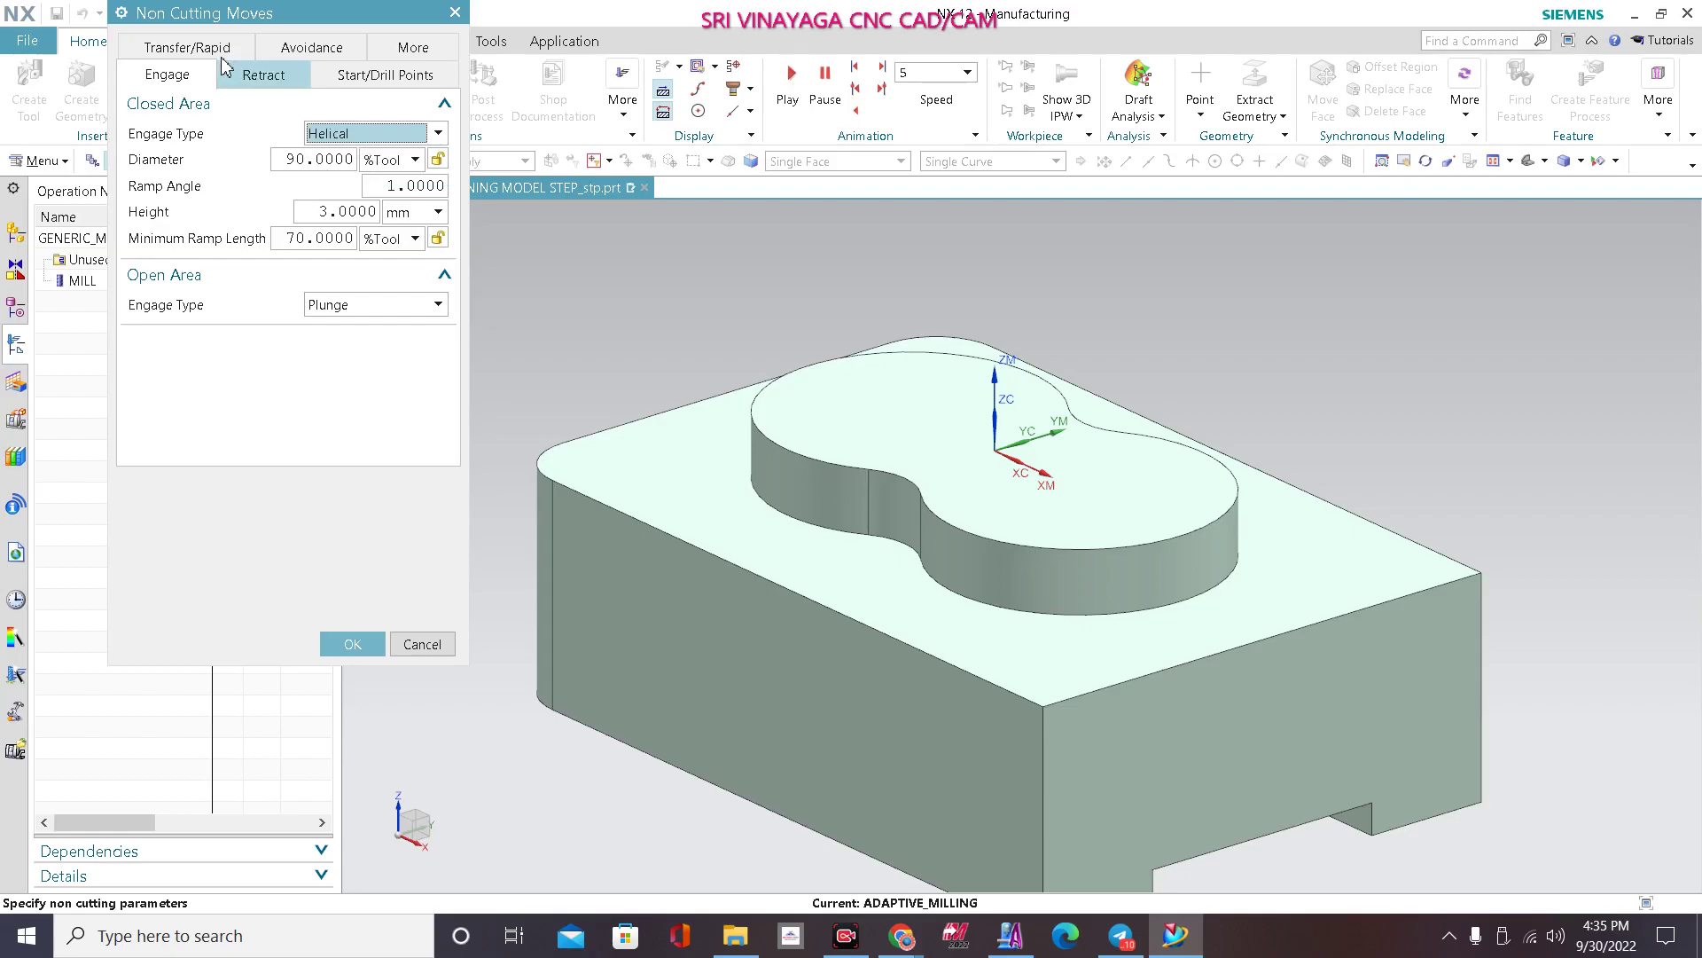
{"action": "left_click", "coordinate": [392, 161]}
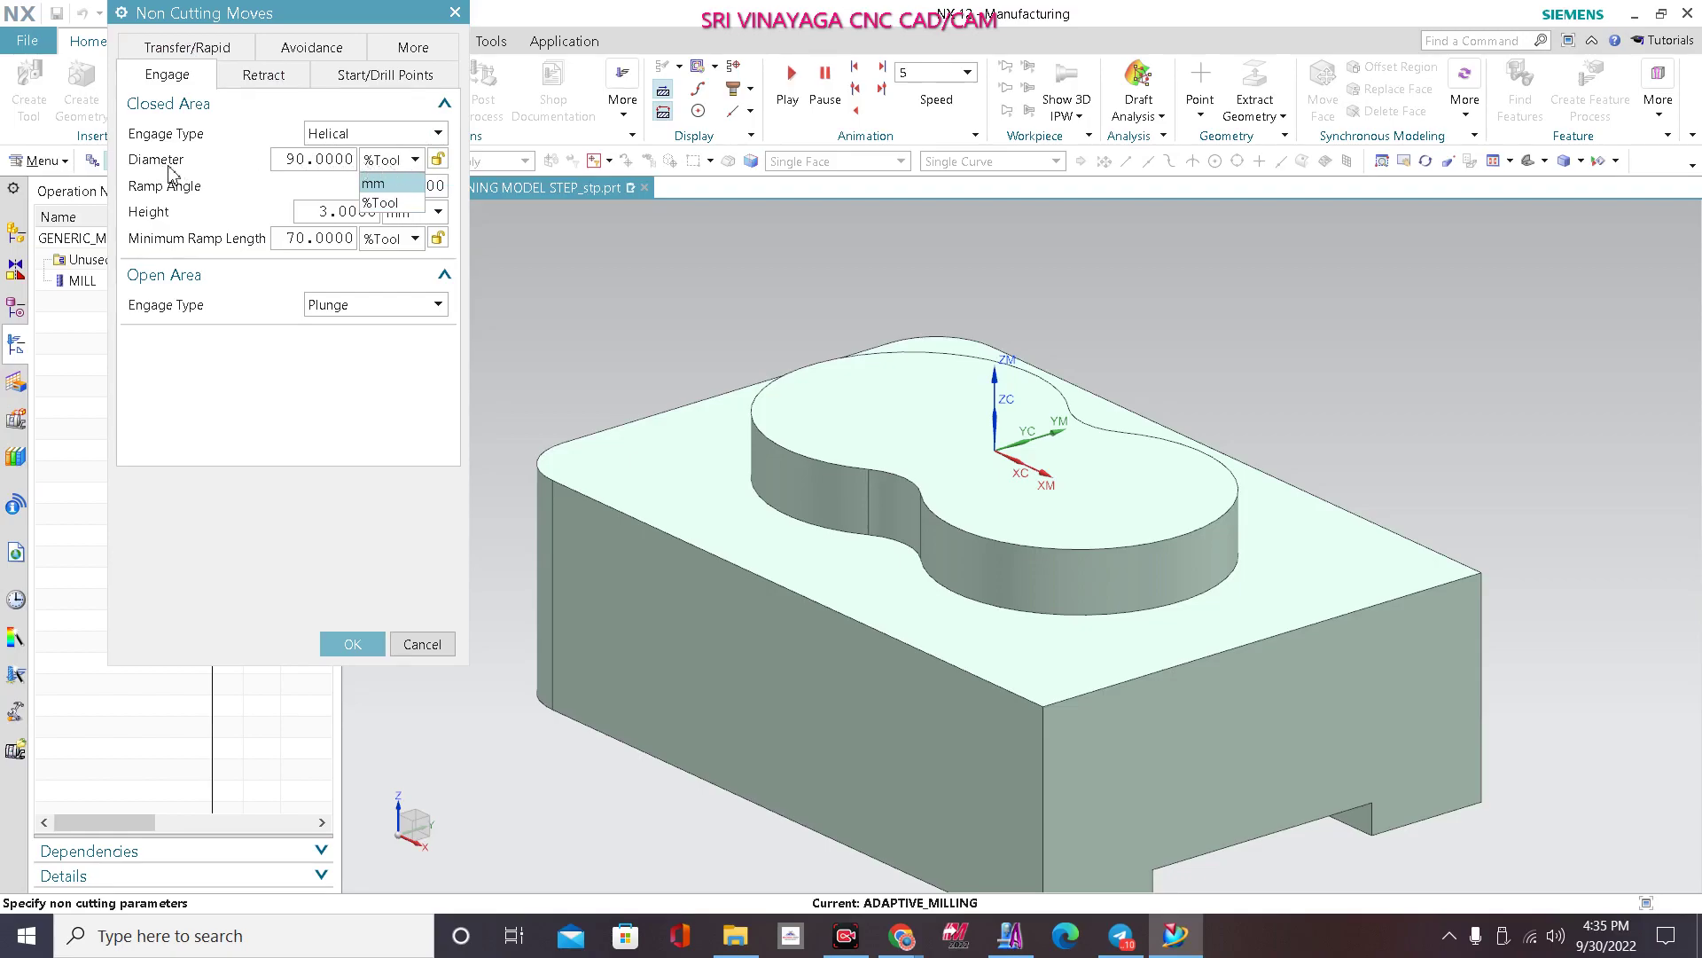
{"action": "left_click", "coordinate": [315, 429]}
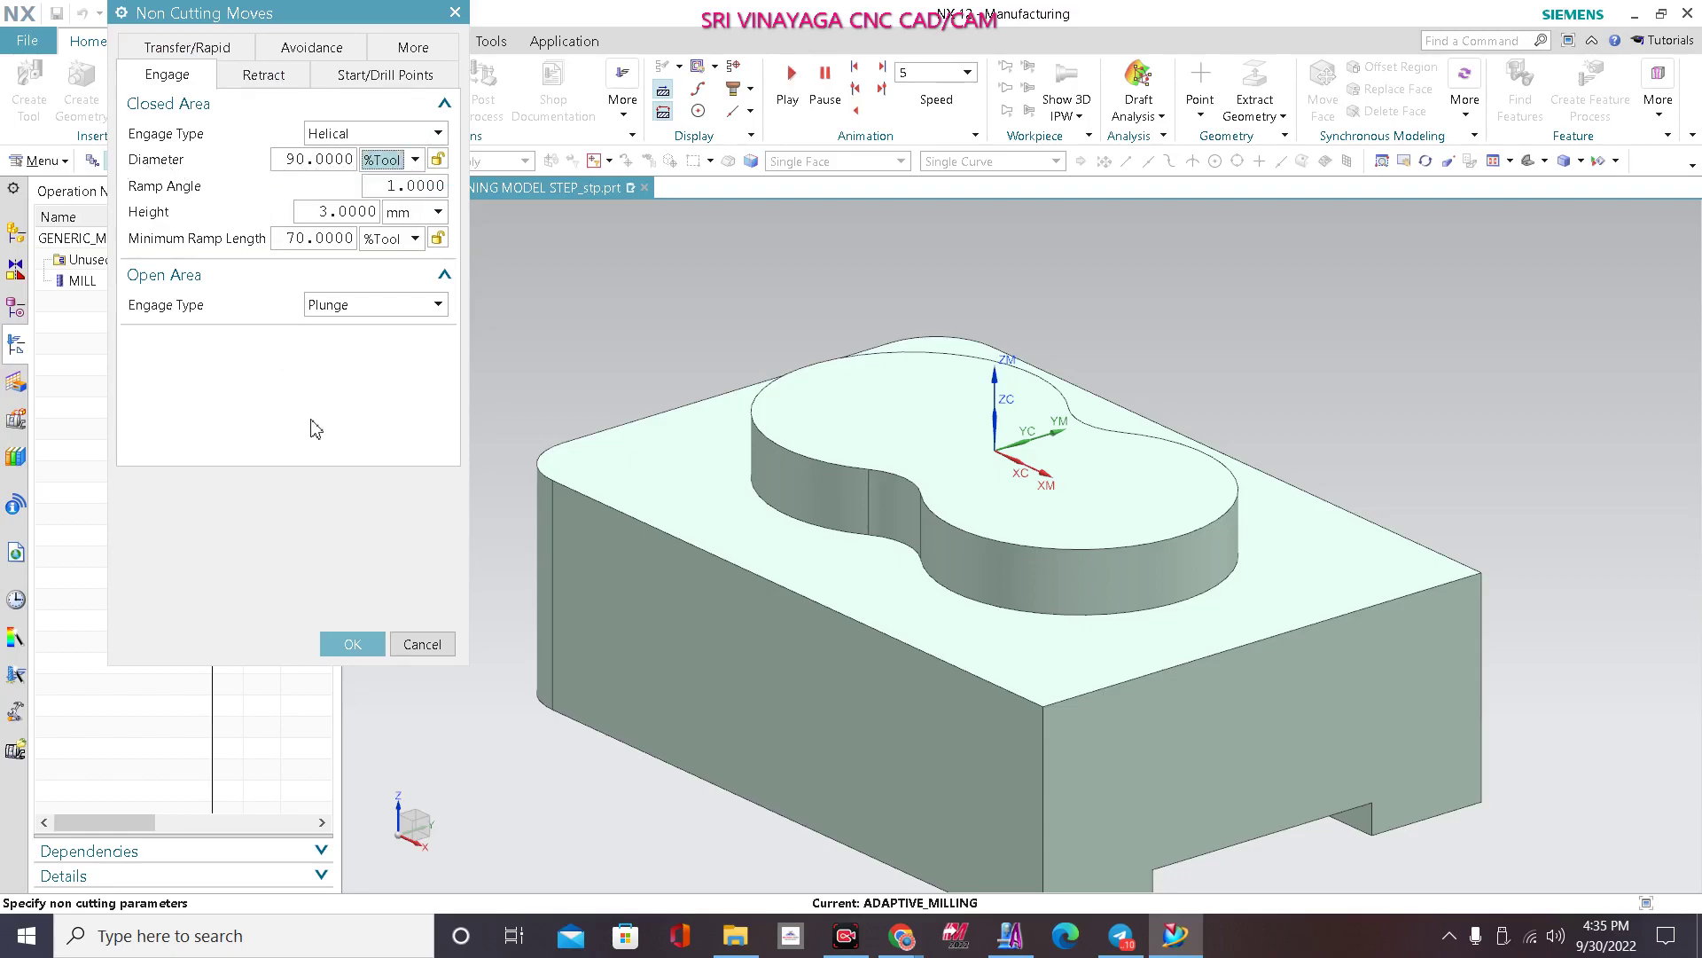
Step: Set the closed-area engage height to 5 mm, keep Plunge for the open area, and accept the non cutting moves
{"action": "left_click", "coordinate": [331, 217]}
{"action": "left_click_drag", "start_coordinate": [330, 217], "coordinate": [321, 218]}
{"action": "type", "text": "5"}
{"action": "double_click", "coordinate": [322, 213]}
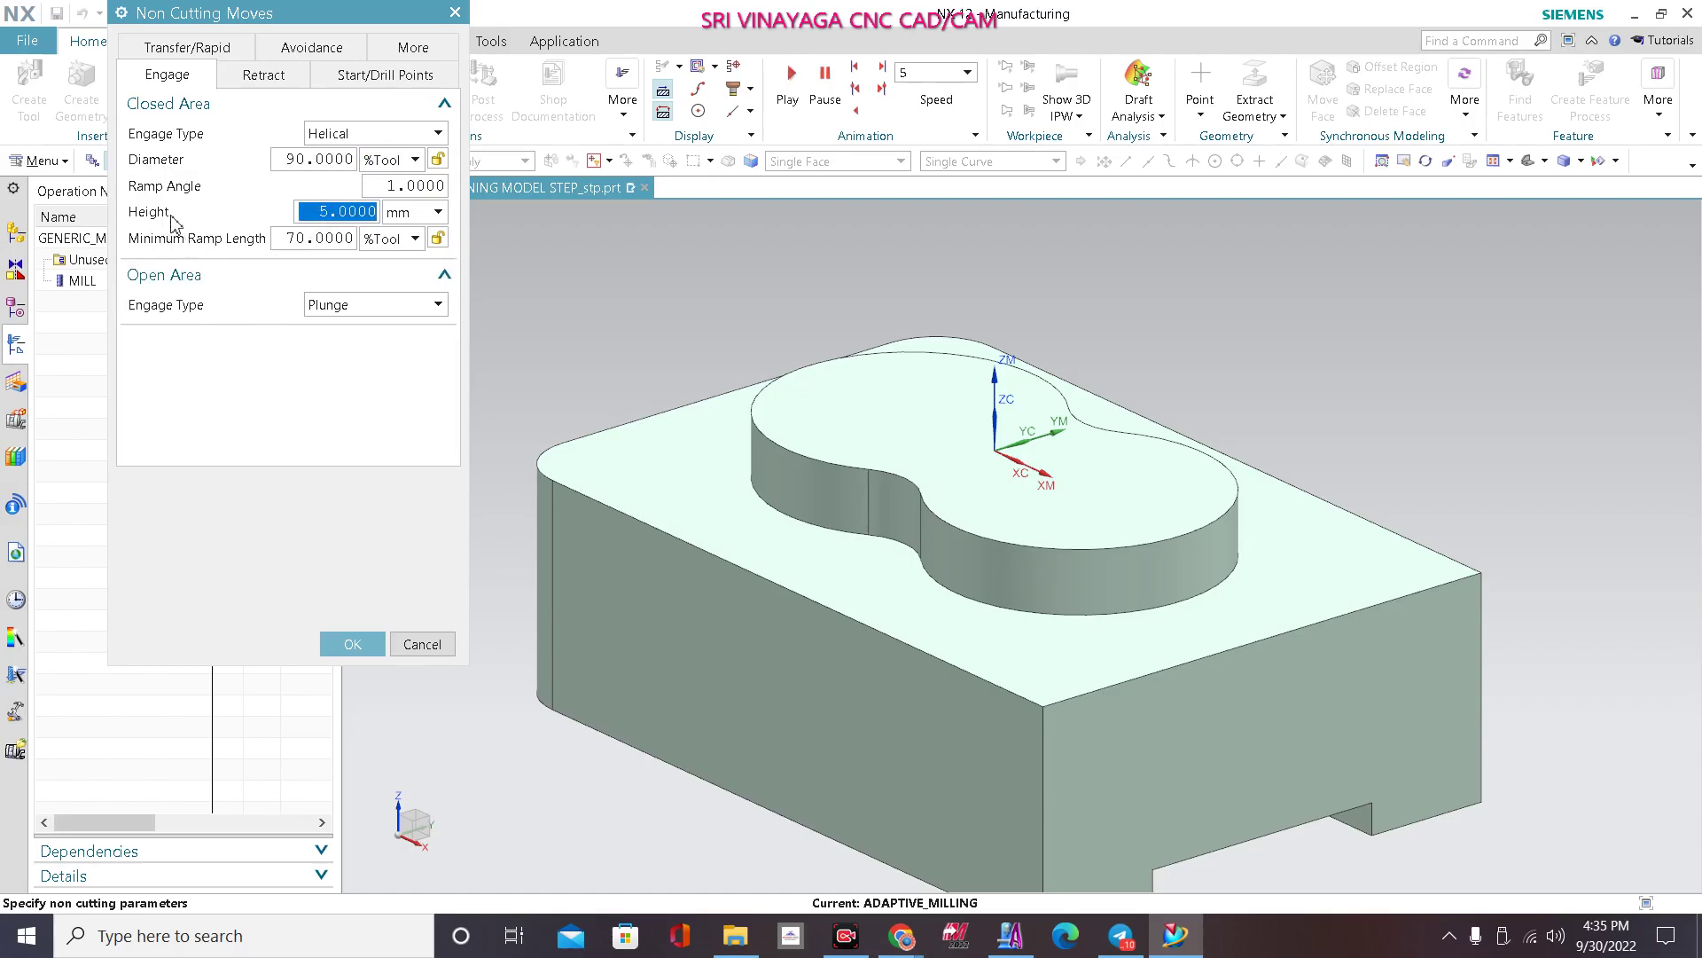
{"action": "left_click", "coordinate": [397, 184]}
{"action": "left_click", "coordinate": [332, 312]}
{"action": "left_click", "coordinate": [332, 312]}
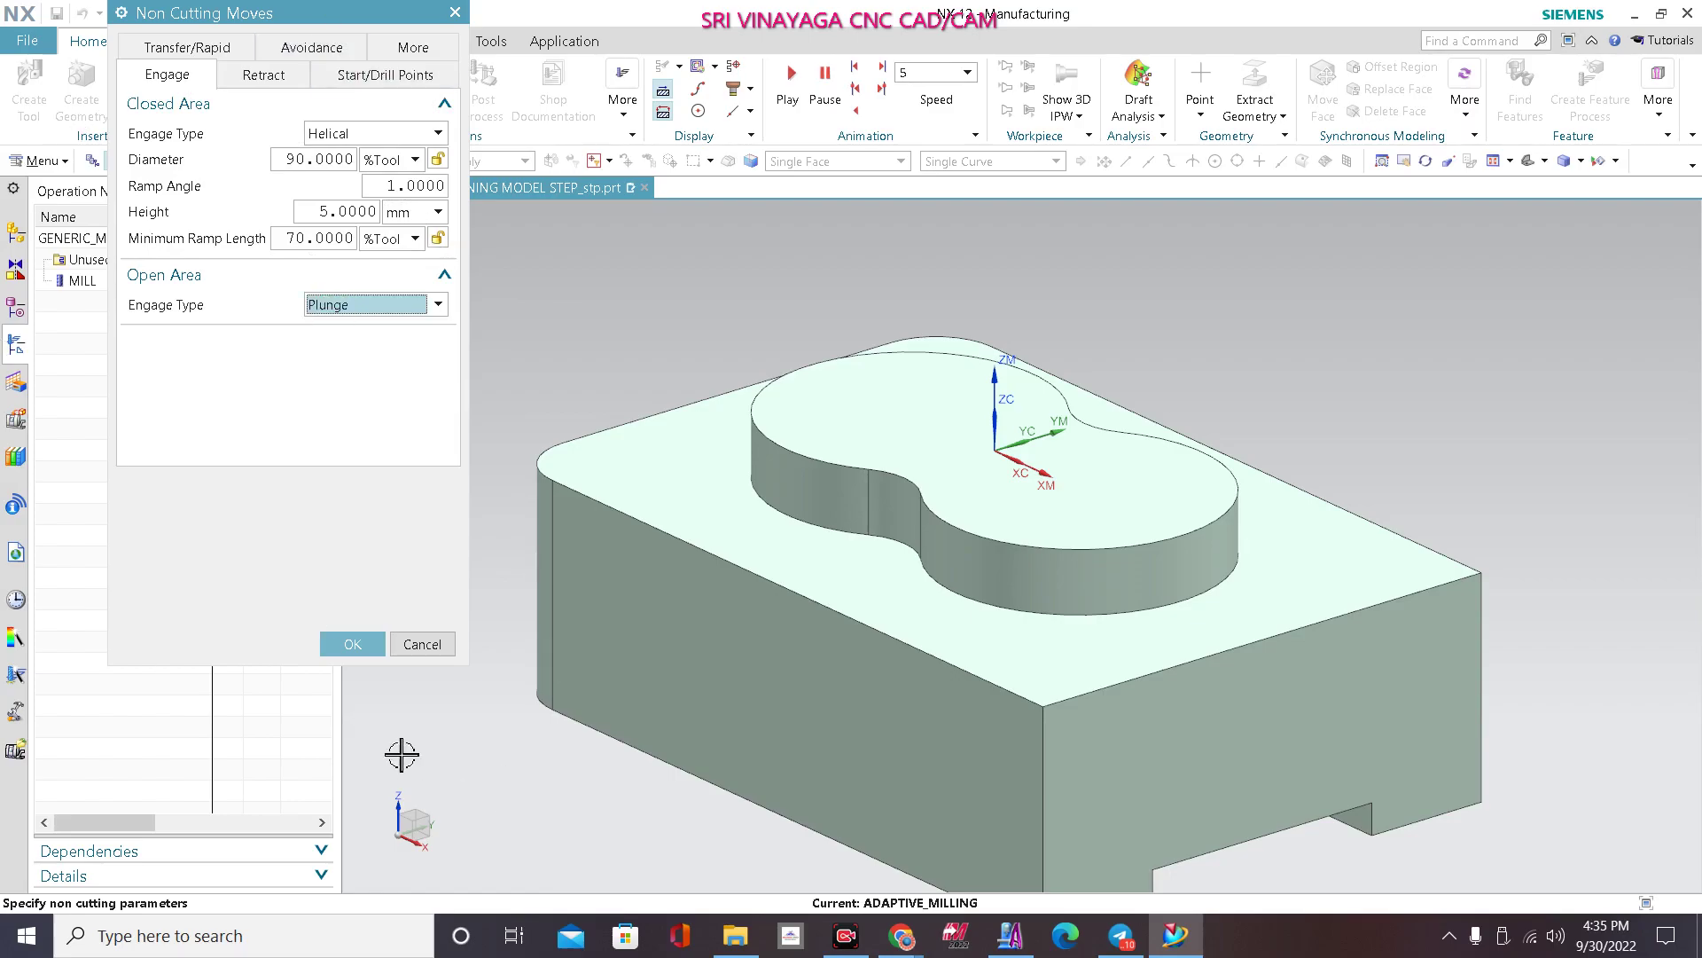
{"action": "left_click", "coordinate": [352, 643]}
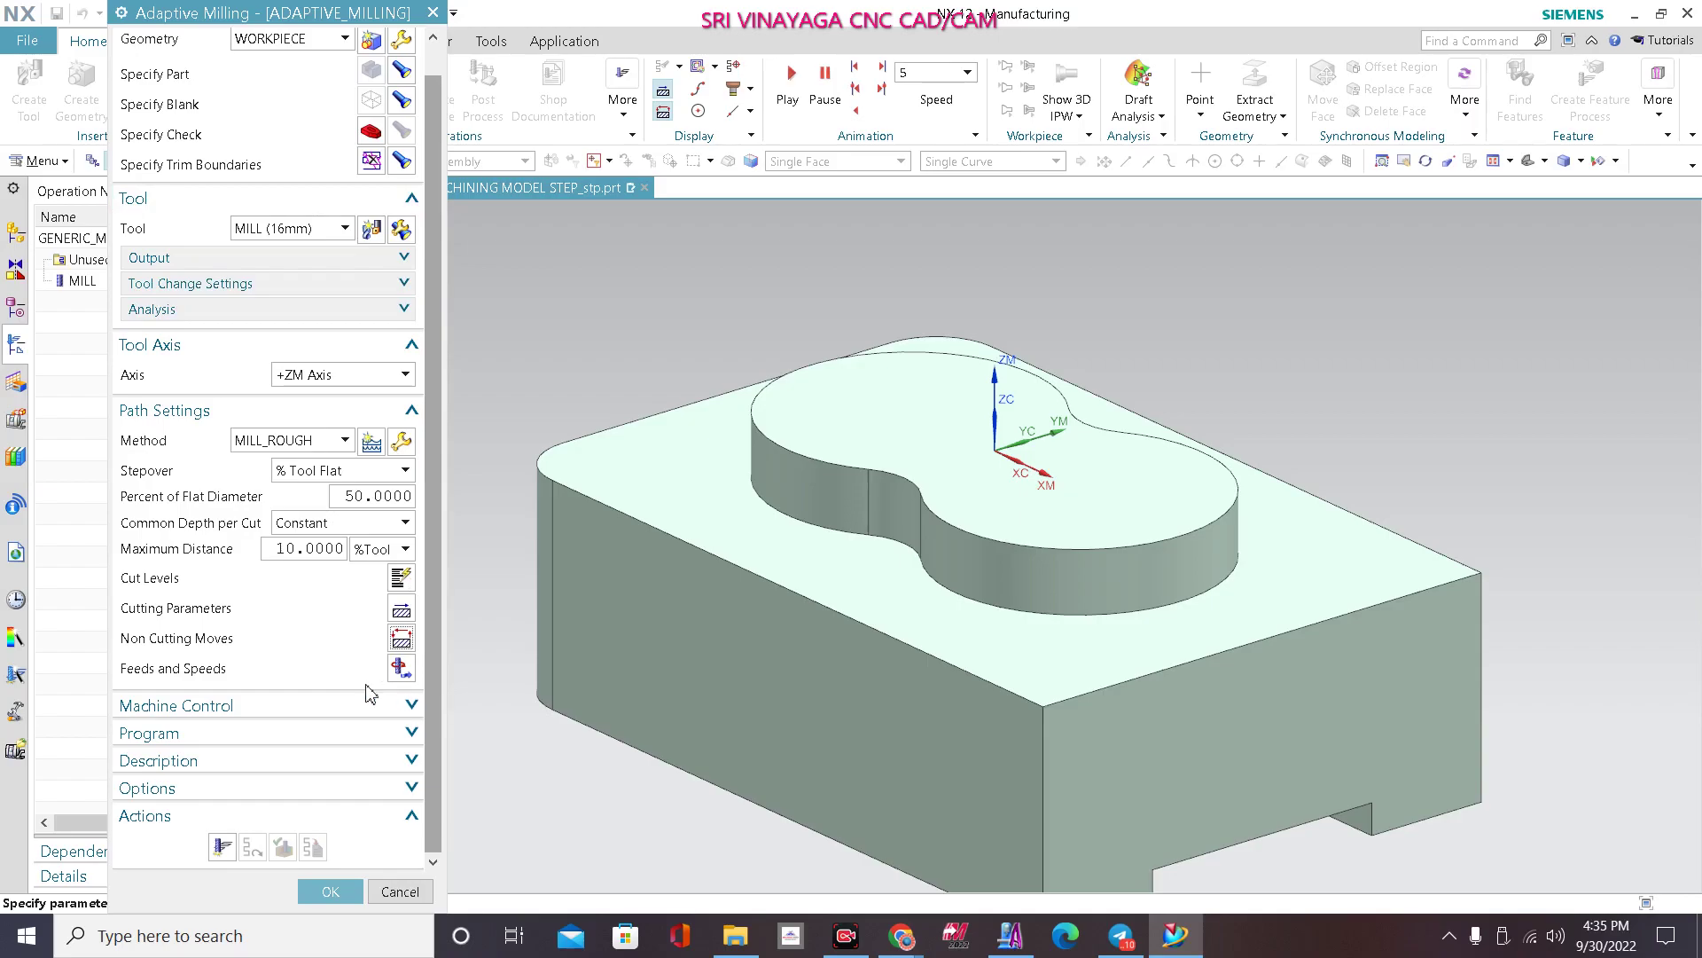
Step: Set the spindle speed to 1800 rpm, calculate the surface speed and feed per tooth from it, and accept the feeds and speeds
{"action": "key", "text": "Escape"}
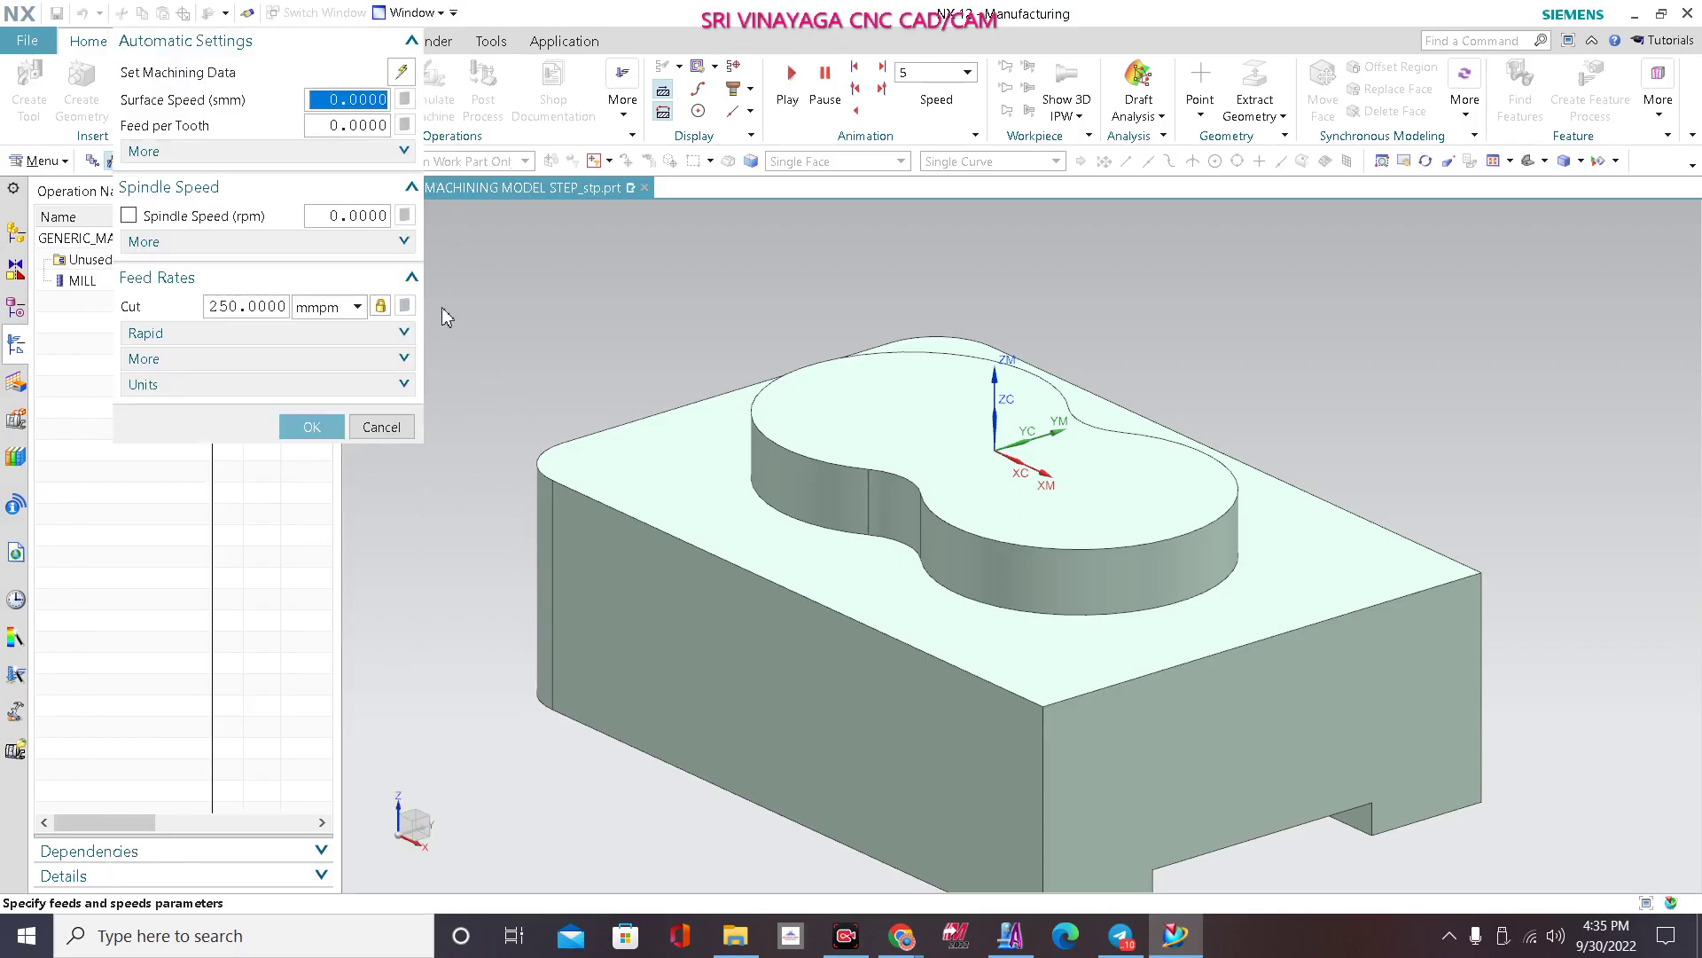
{"action": "double_click", "coordinate": [337, 215]}
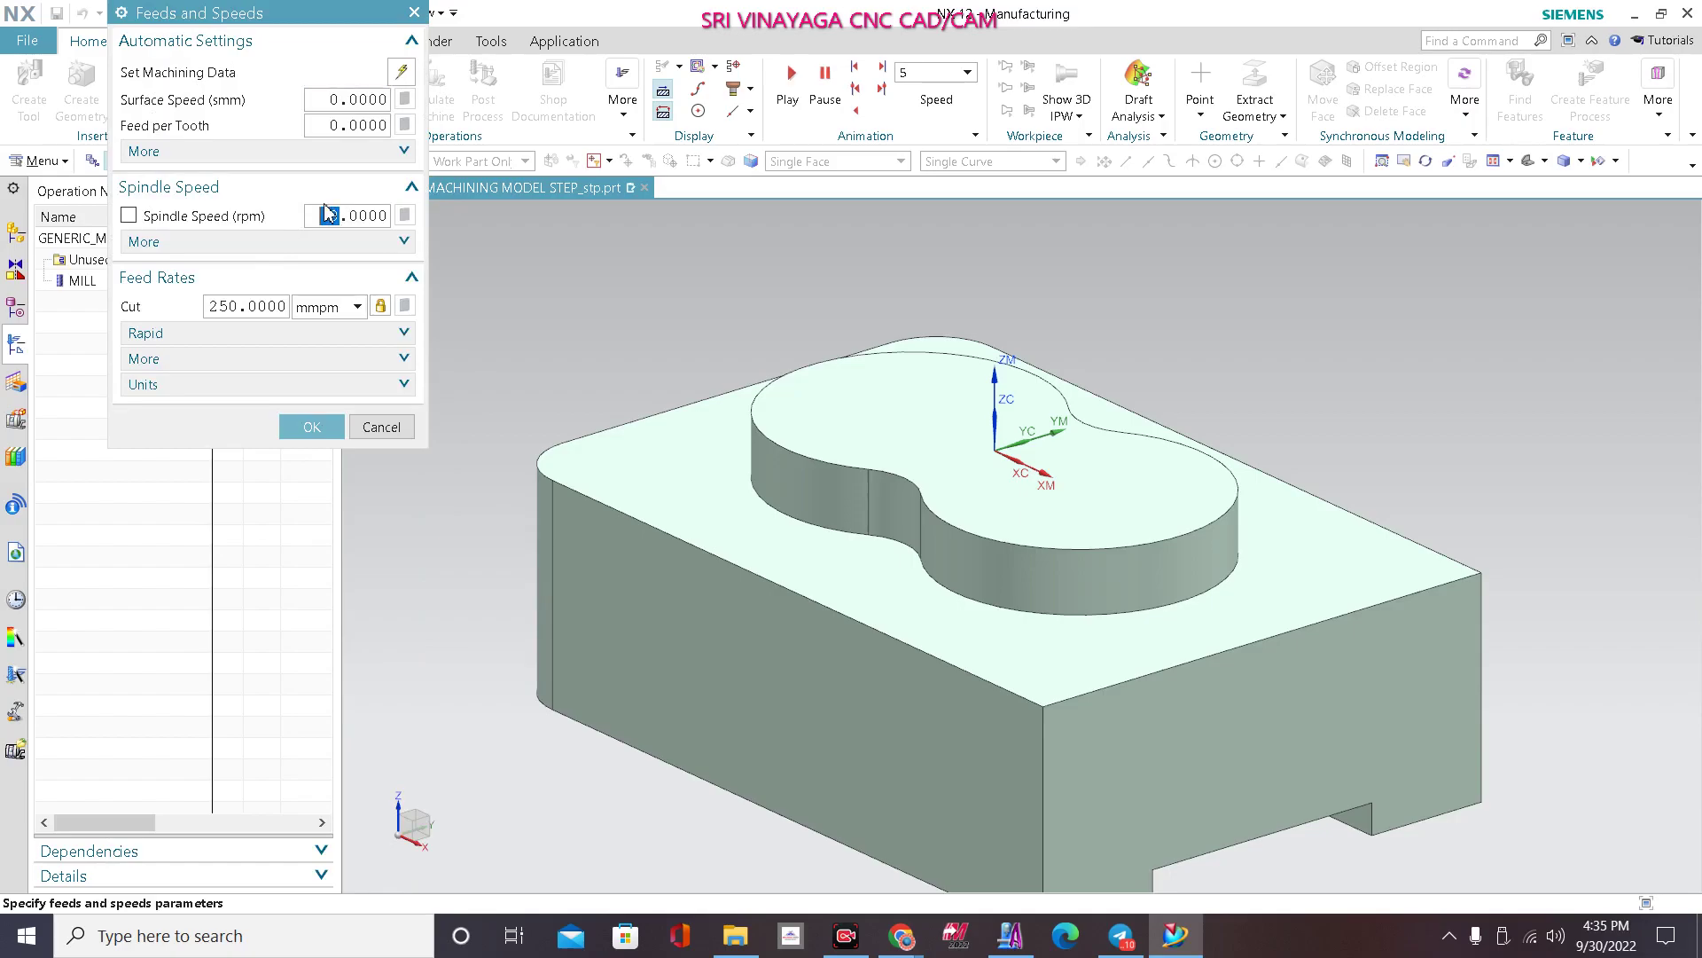
{"action": "triple_click", "coordinate": [326, 215]}
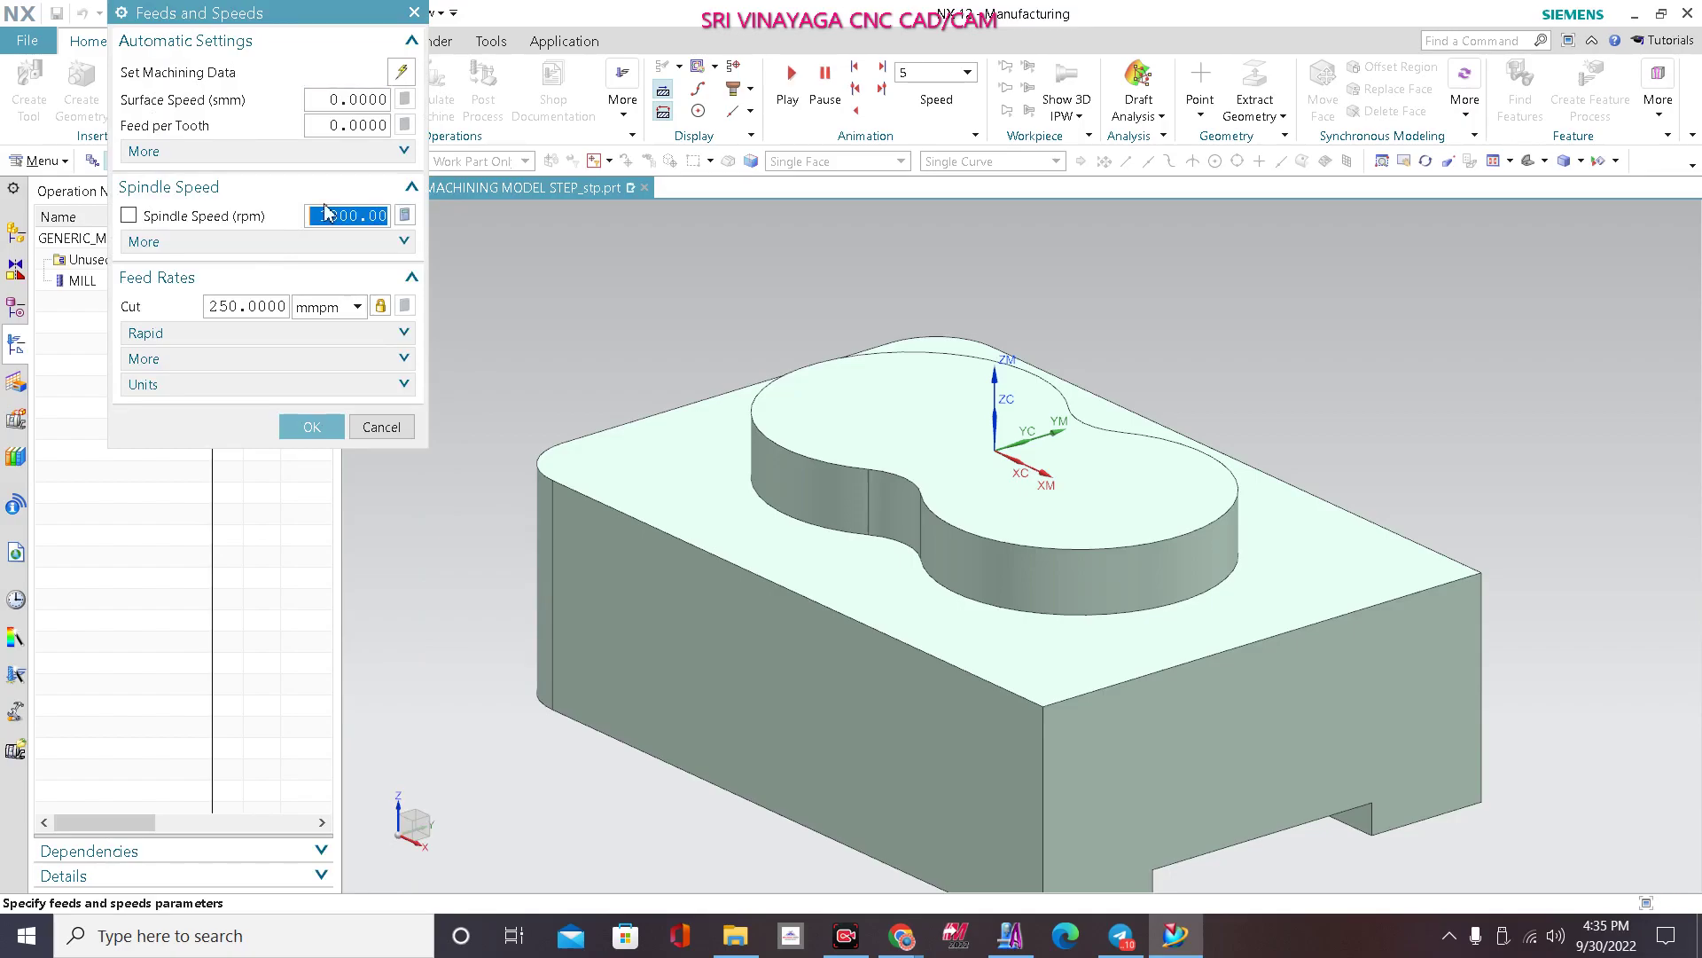
{"action": "left_click", "coordinate": [405, 217]}
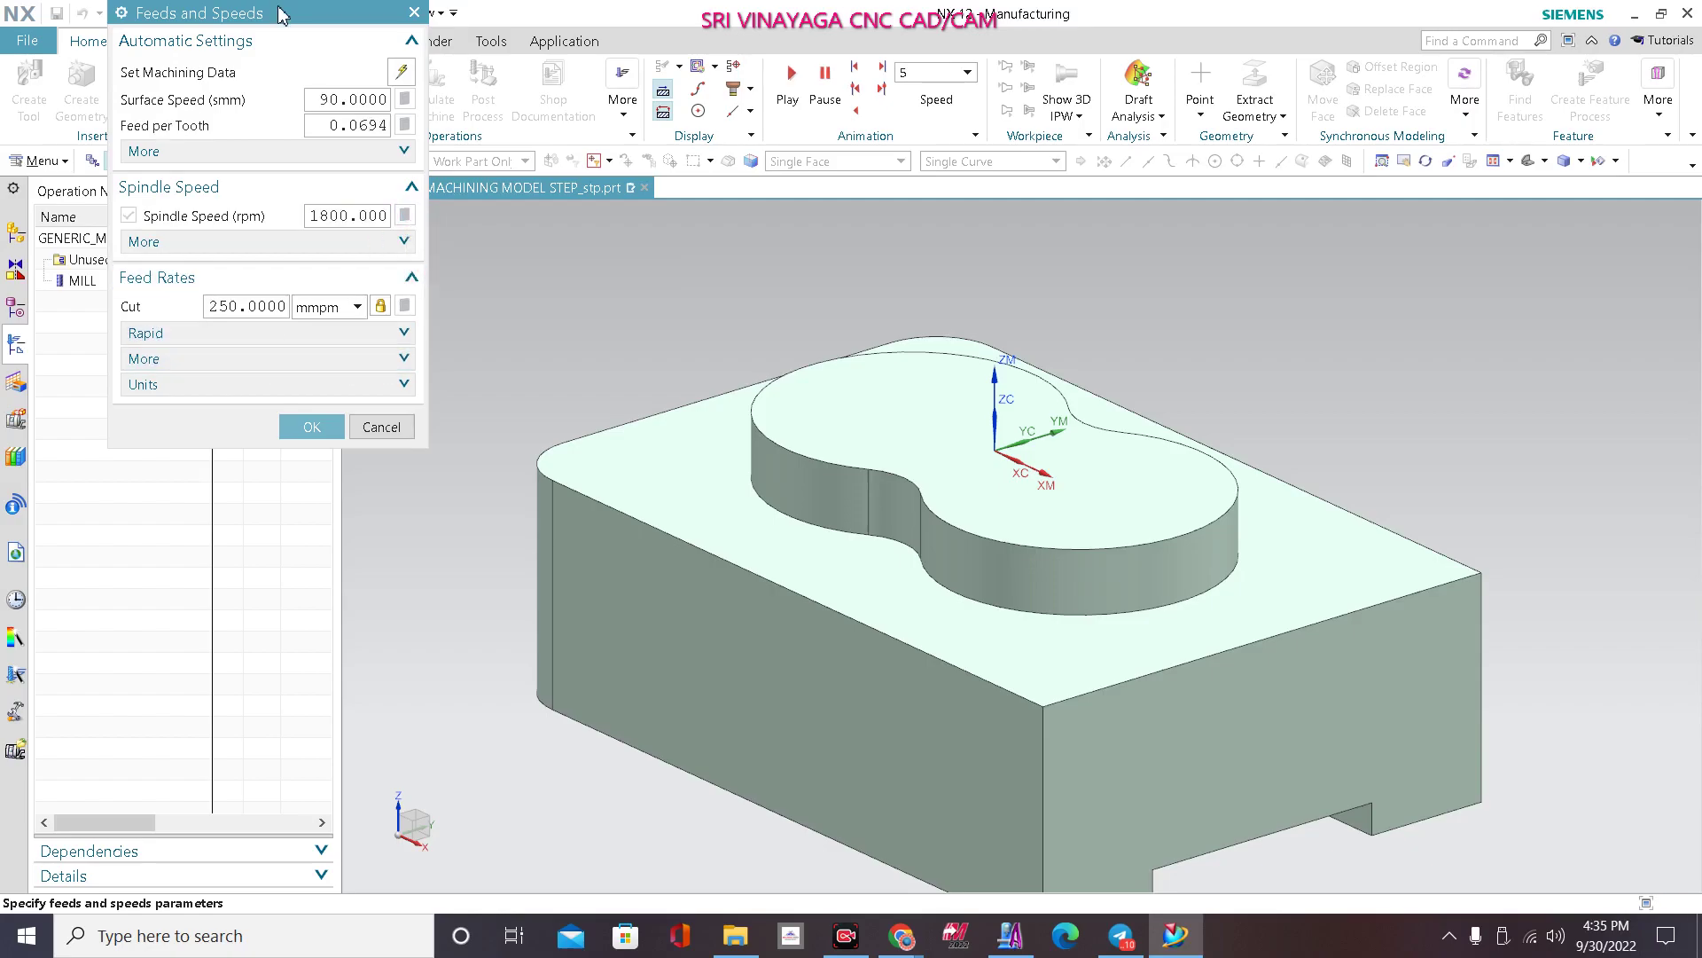
{"action": "left_click", "coordinate": [312, 427]}
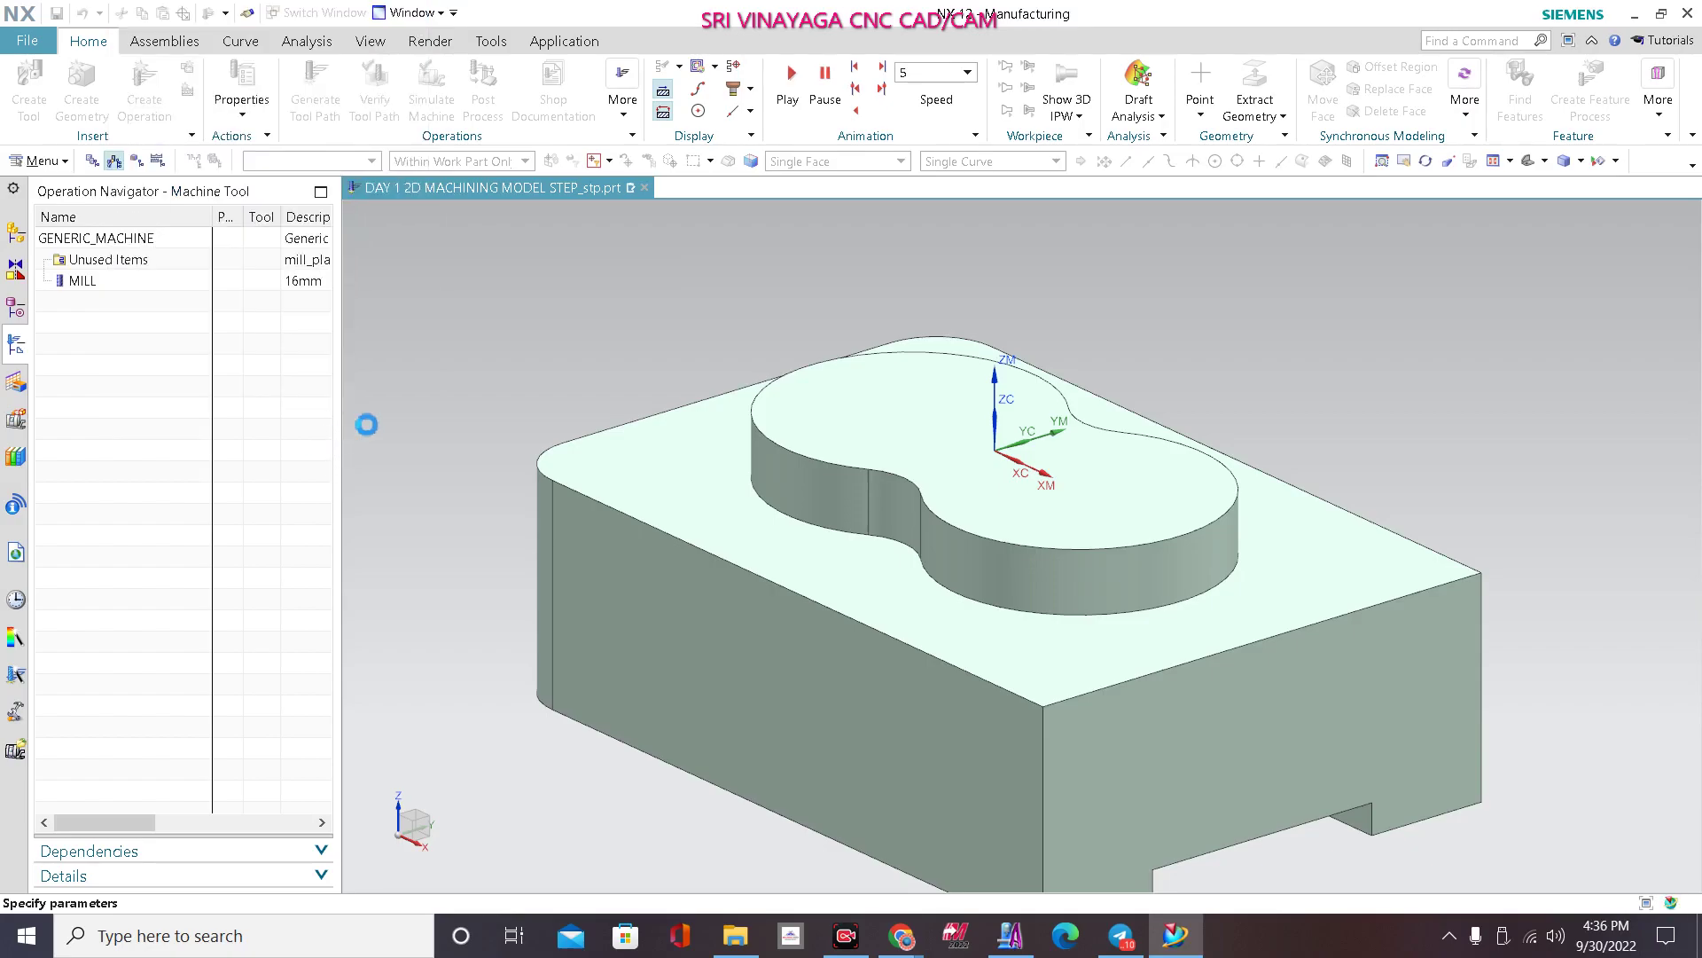
Step: Generate the adaptive milling tool path and inspect its engage moves and passes around the boss
{"action": "left_click", "coordinate": [223, 817]}
{"action": "left_click", "coordinate": [223, 849]}
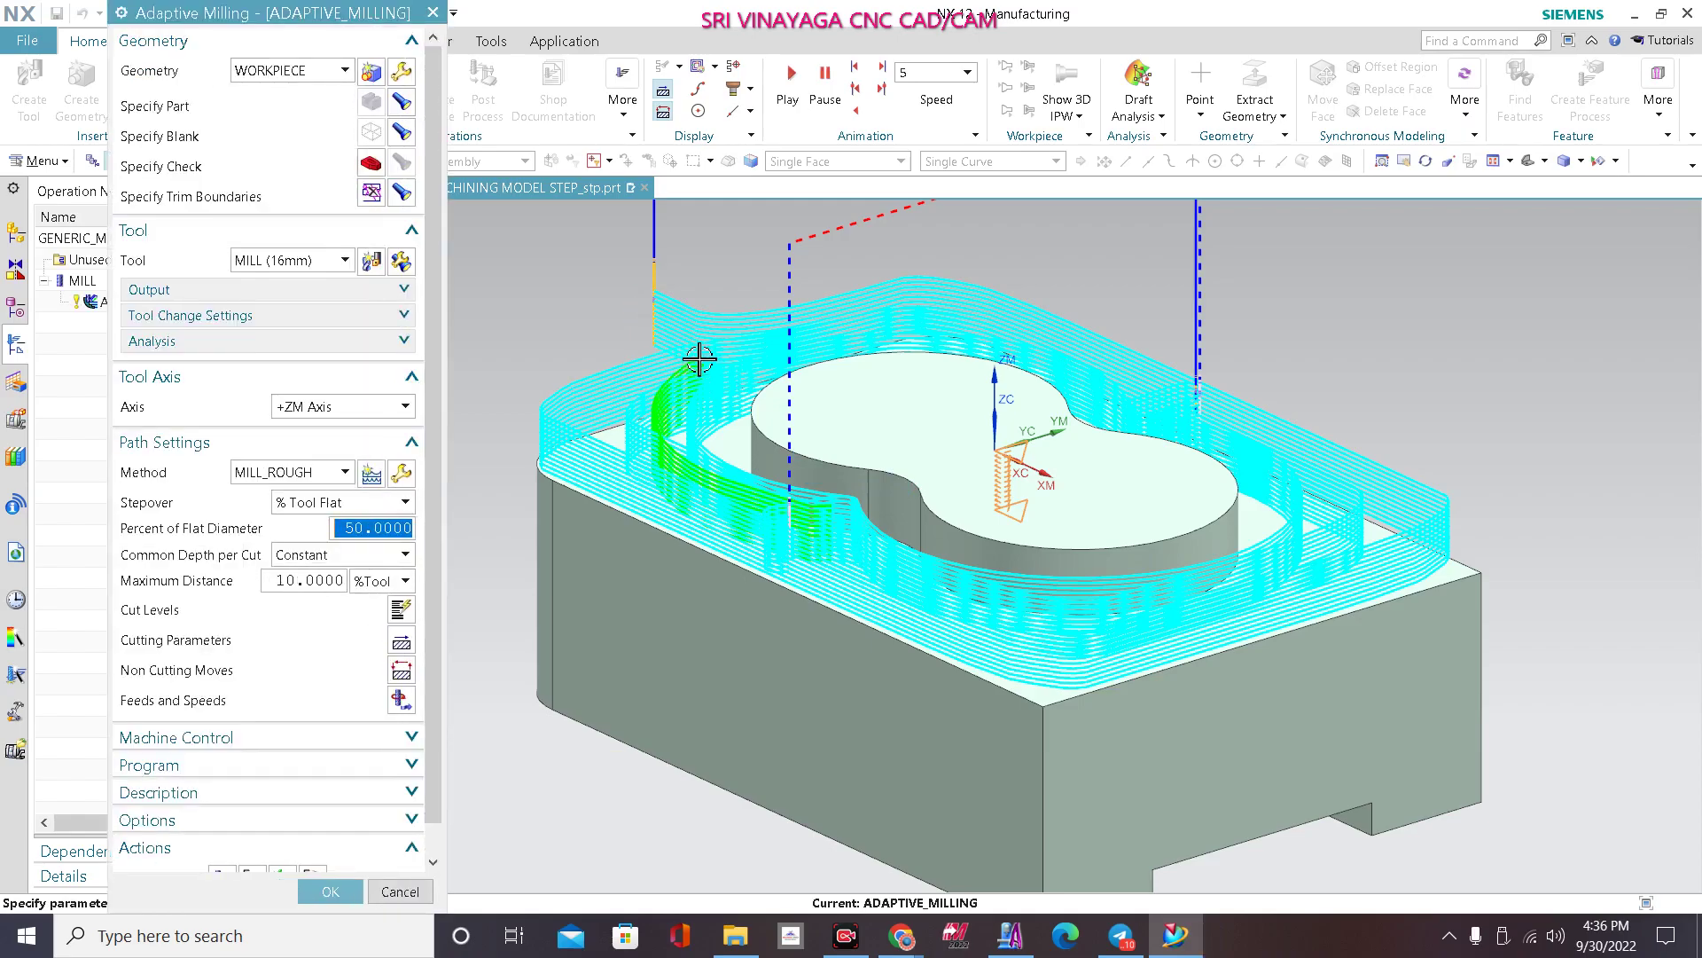
{"action": "scroll", "coordinate": [975, 621], "scroll_direction": "up", "scroll_amount": 1}
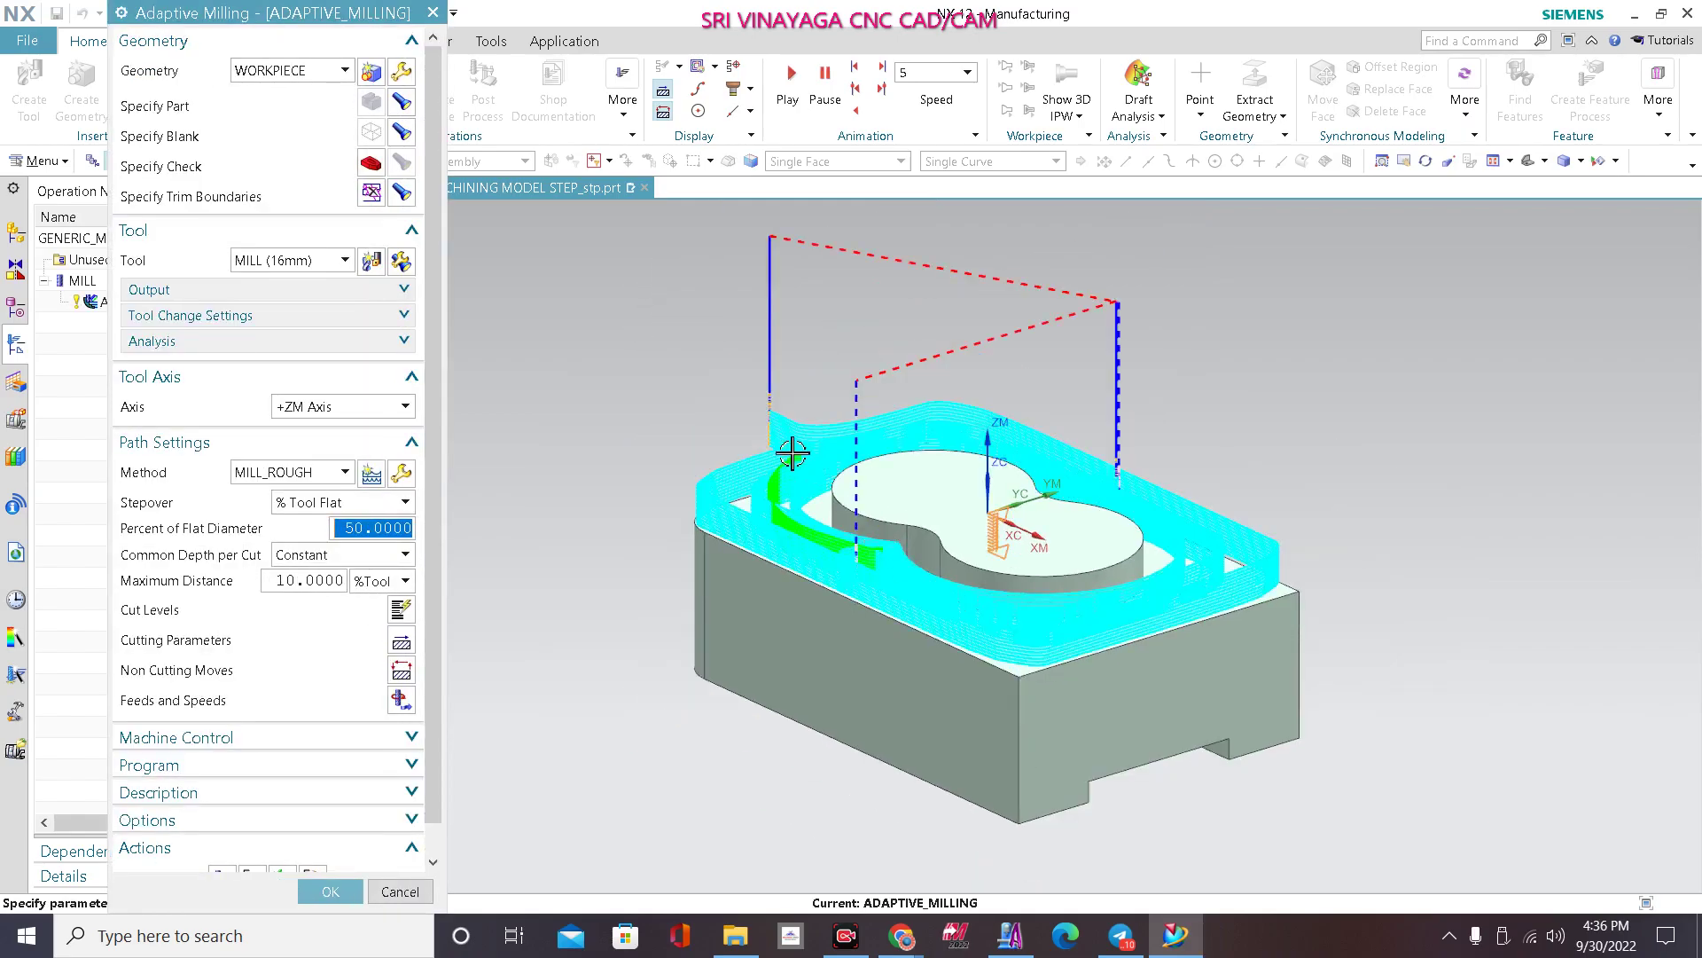
{"action": "scroll", "coordinate": [770, 438], "scroll_direction": "up", "scroll_amount": 1}
{"action": "scroll", "coordinate": [769, 438], "scroll_direction": "up", "scroll_amount": 2}
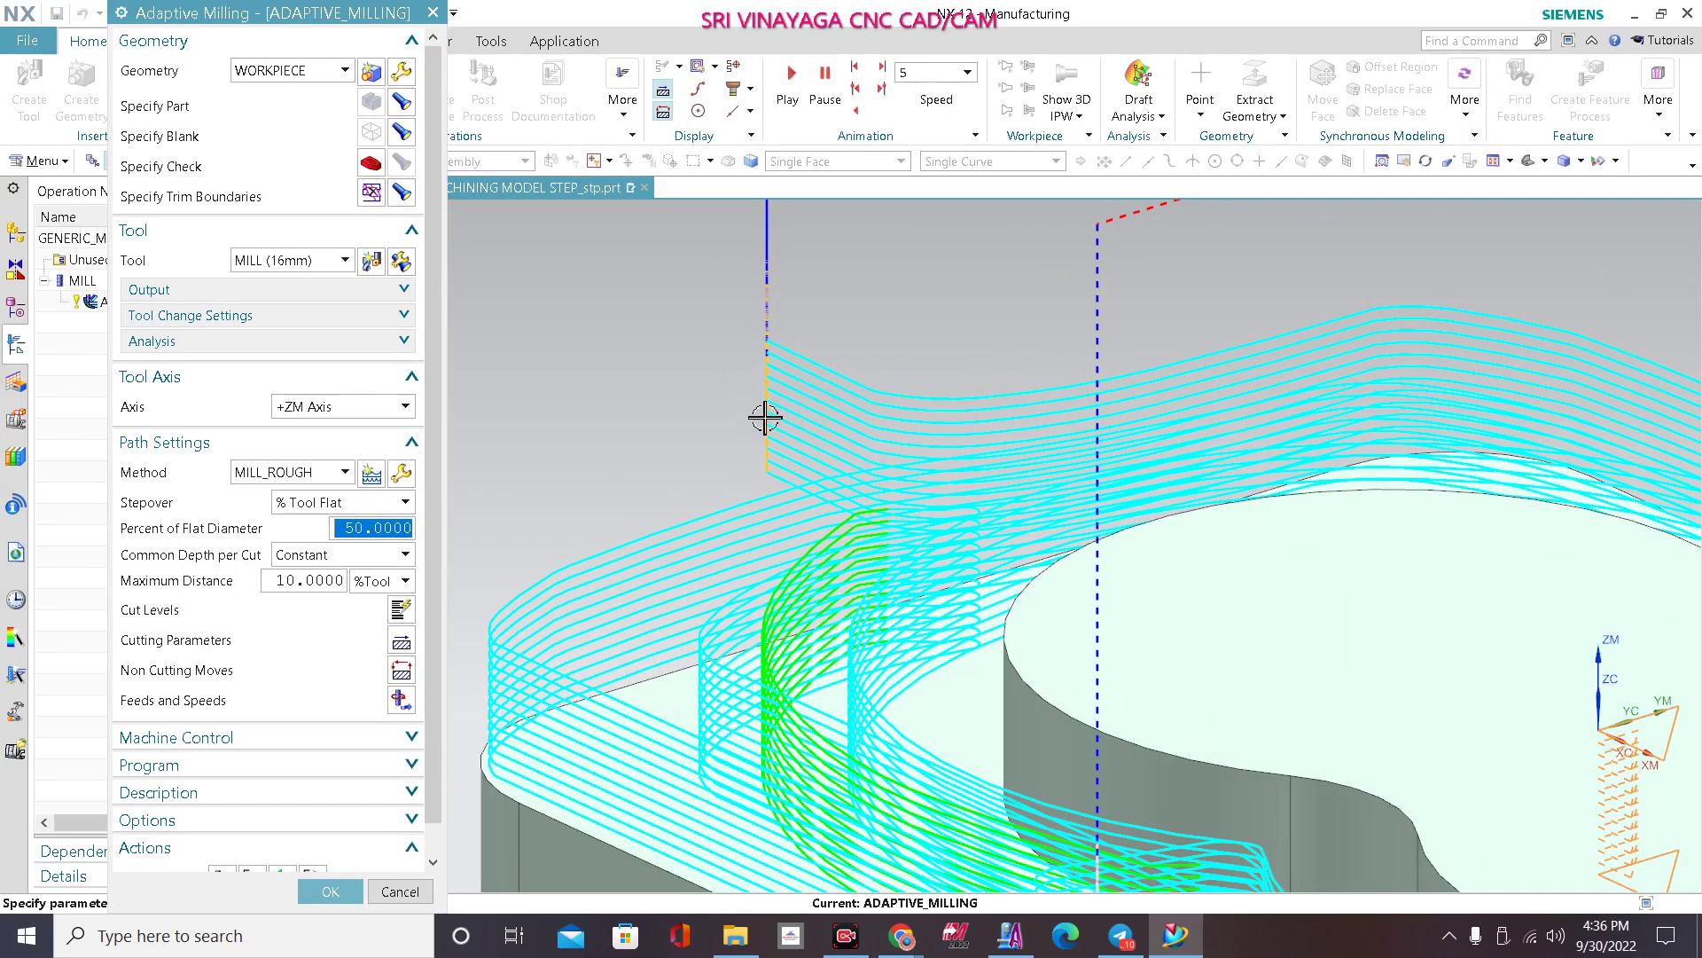
{"action": "scroll", "coordinate": [790, 407], "scroll_direction": "down", "scroll_amount": 2}
{"action": "scroll", "coordinate": [748, 399], "scroll_direction": "up", "scroll_amount": 2}
{"action": "middle_click_drag", "start_coordinate": [695, 452], "coordinate": [716, 453]}
{"action": "scroll", "coordinate": [716, 453], "scroll_direction": "down", "scroll_amount": 2}
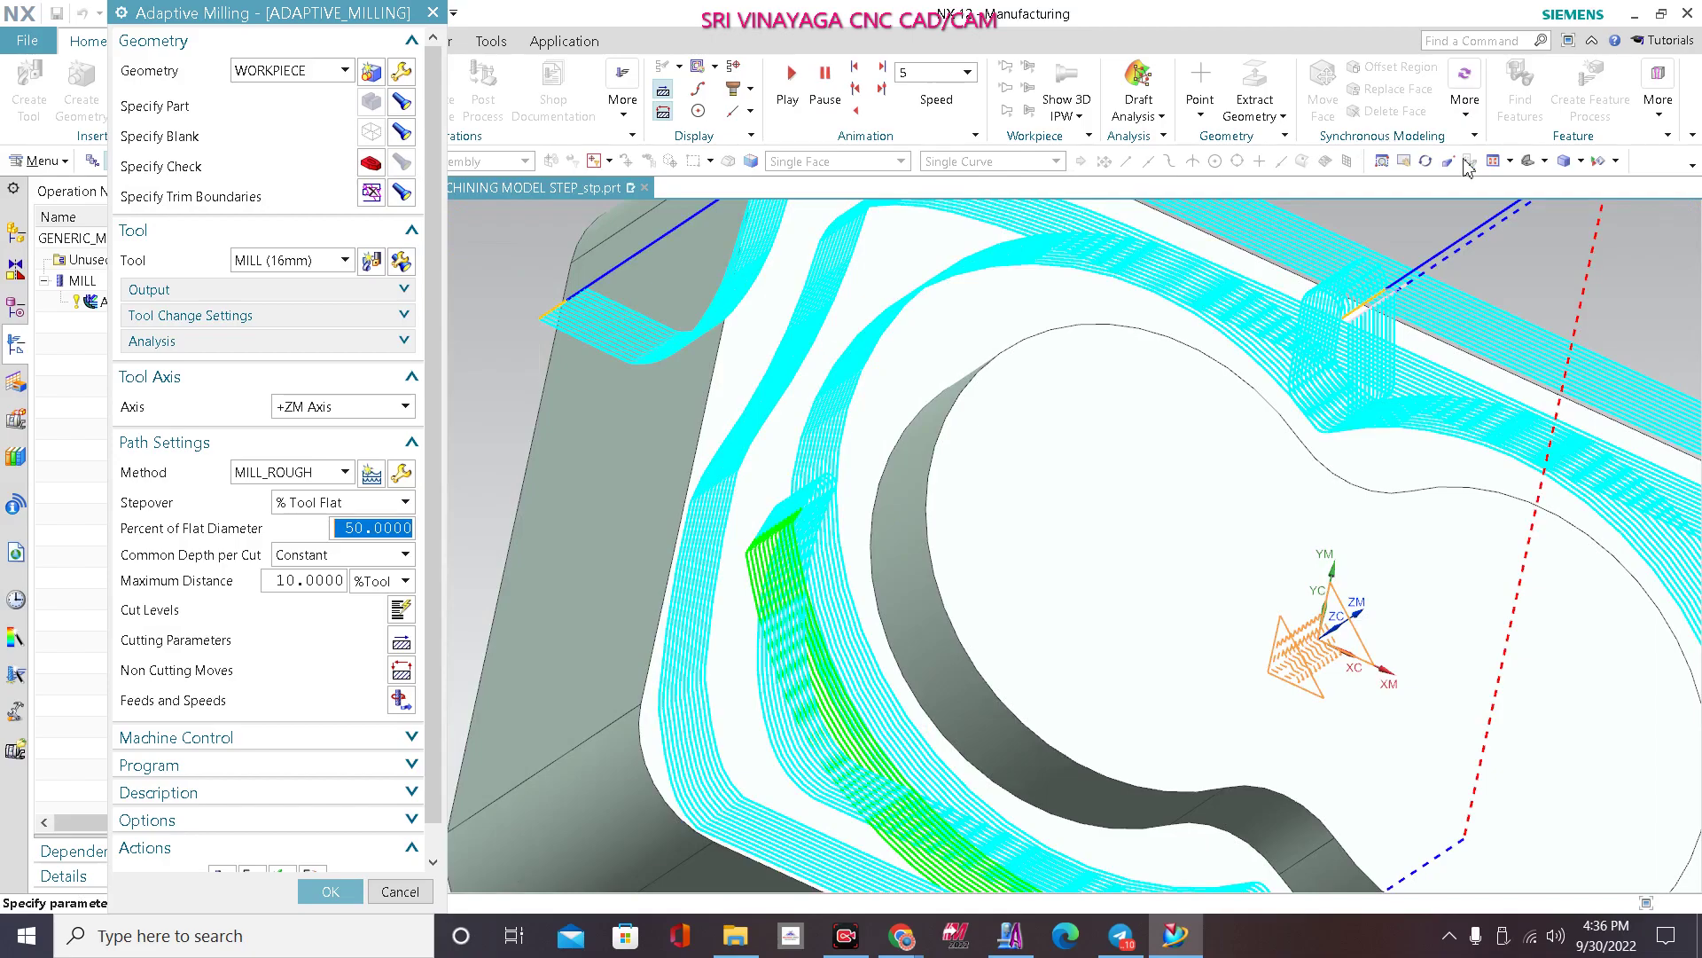
{"action": "left_click", "coordinate": [1520, 161]}
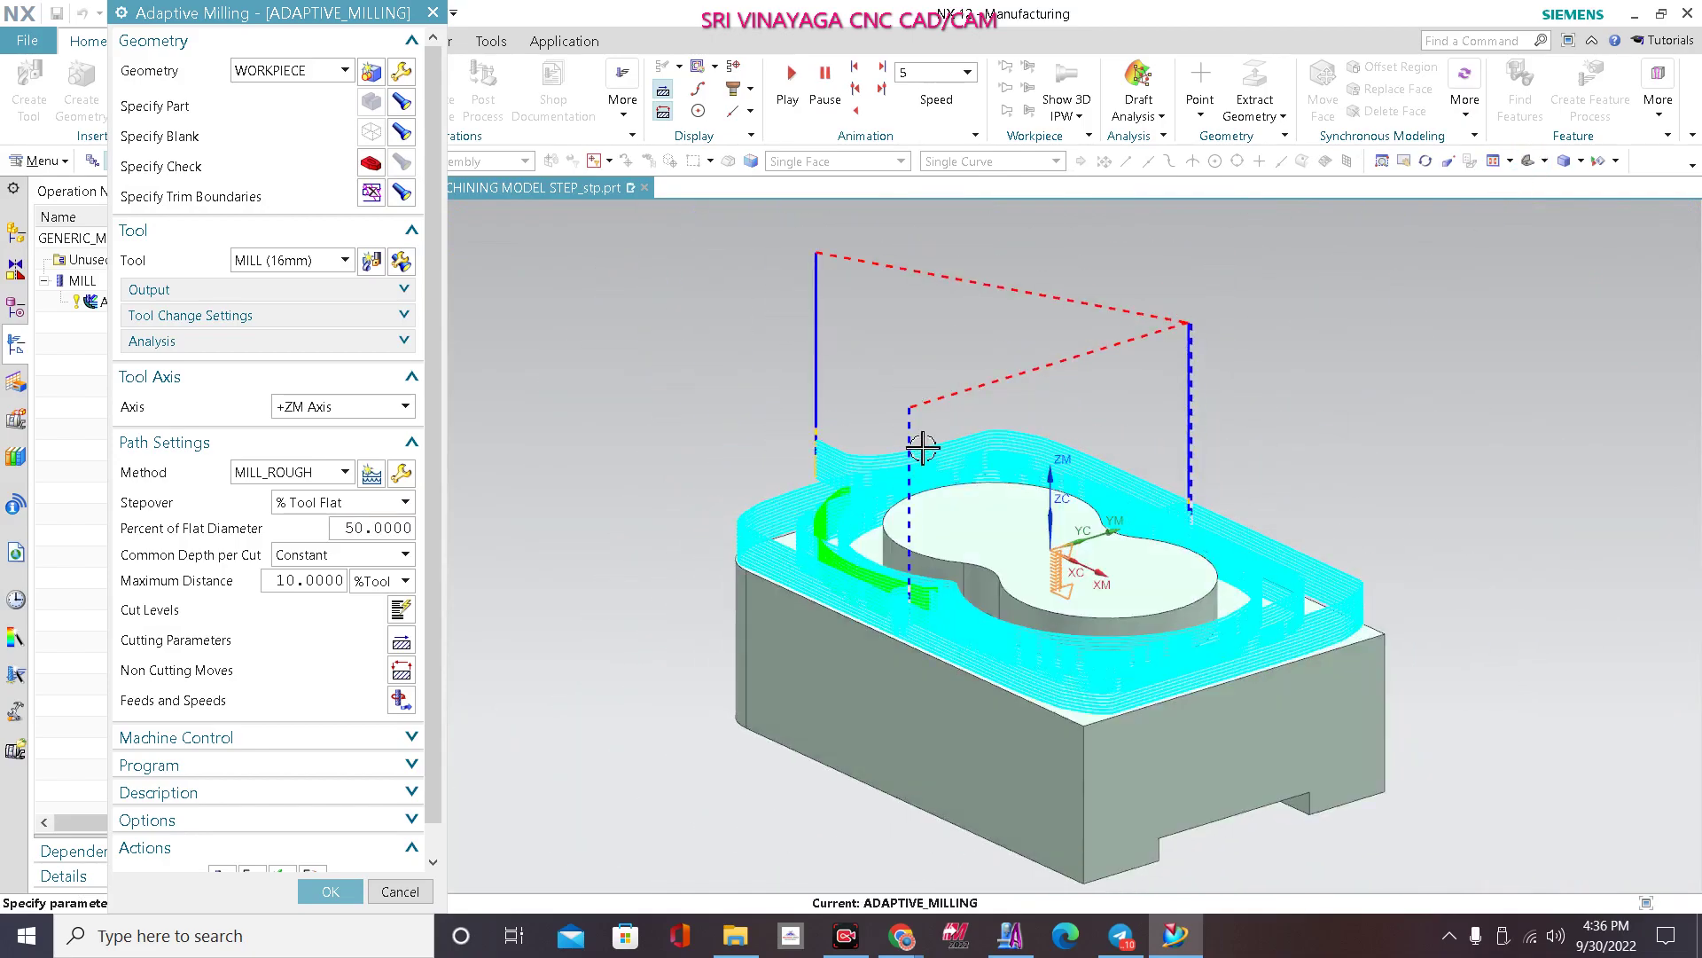
{"action": "scroll", "coordinate": [809, 521], "scroll_direction": "up", "scroll_amount": 3}
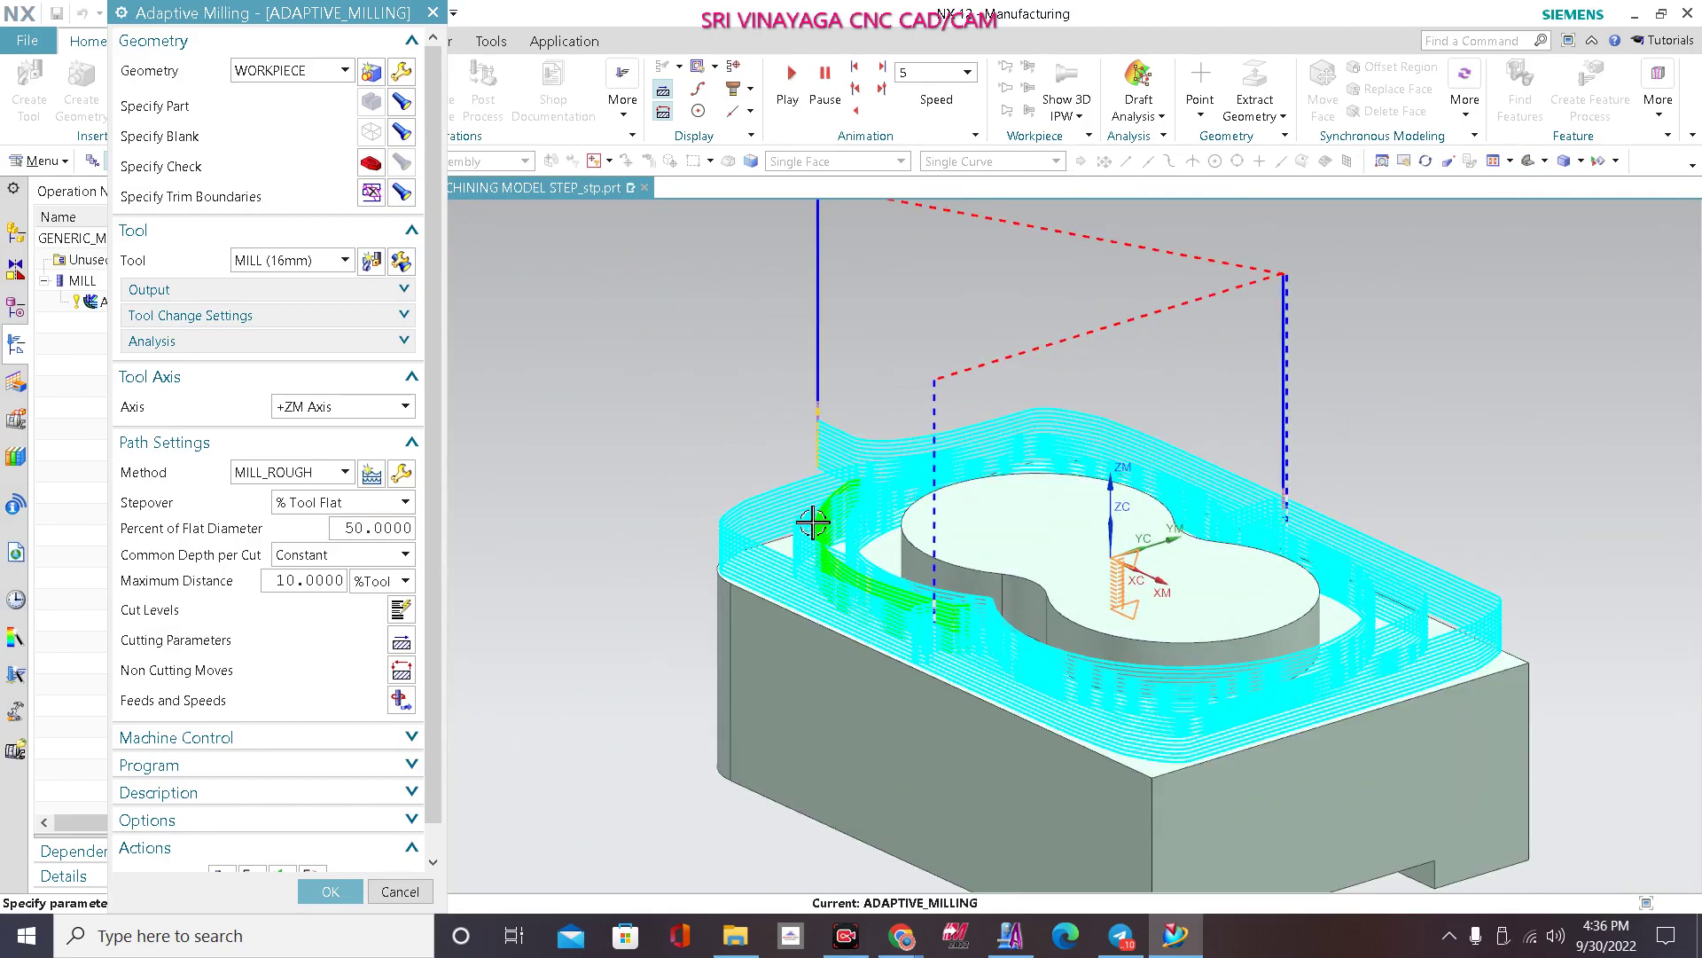
{"action": "scroll", "coordinate": [257, 820], "scroll_direction": "down", "scroll_amount": 1}
Step: Open the tool path verification and accept collision settings that pause on collision and check between operations and on tool change
{"action": "left_click", "coordinate": [317, 890]}
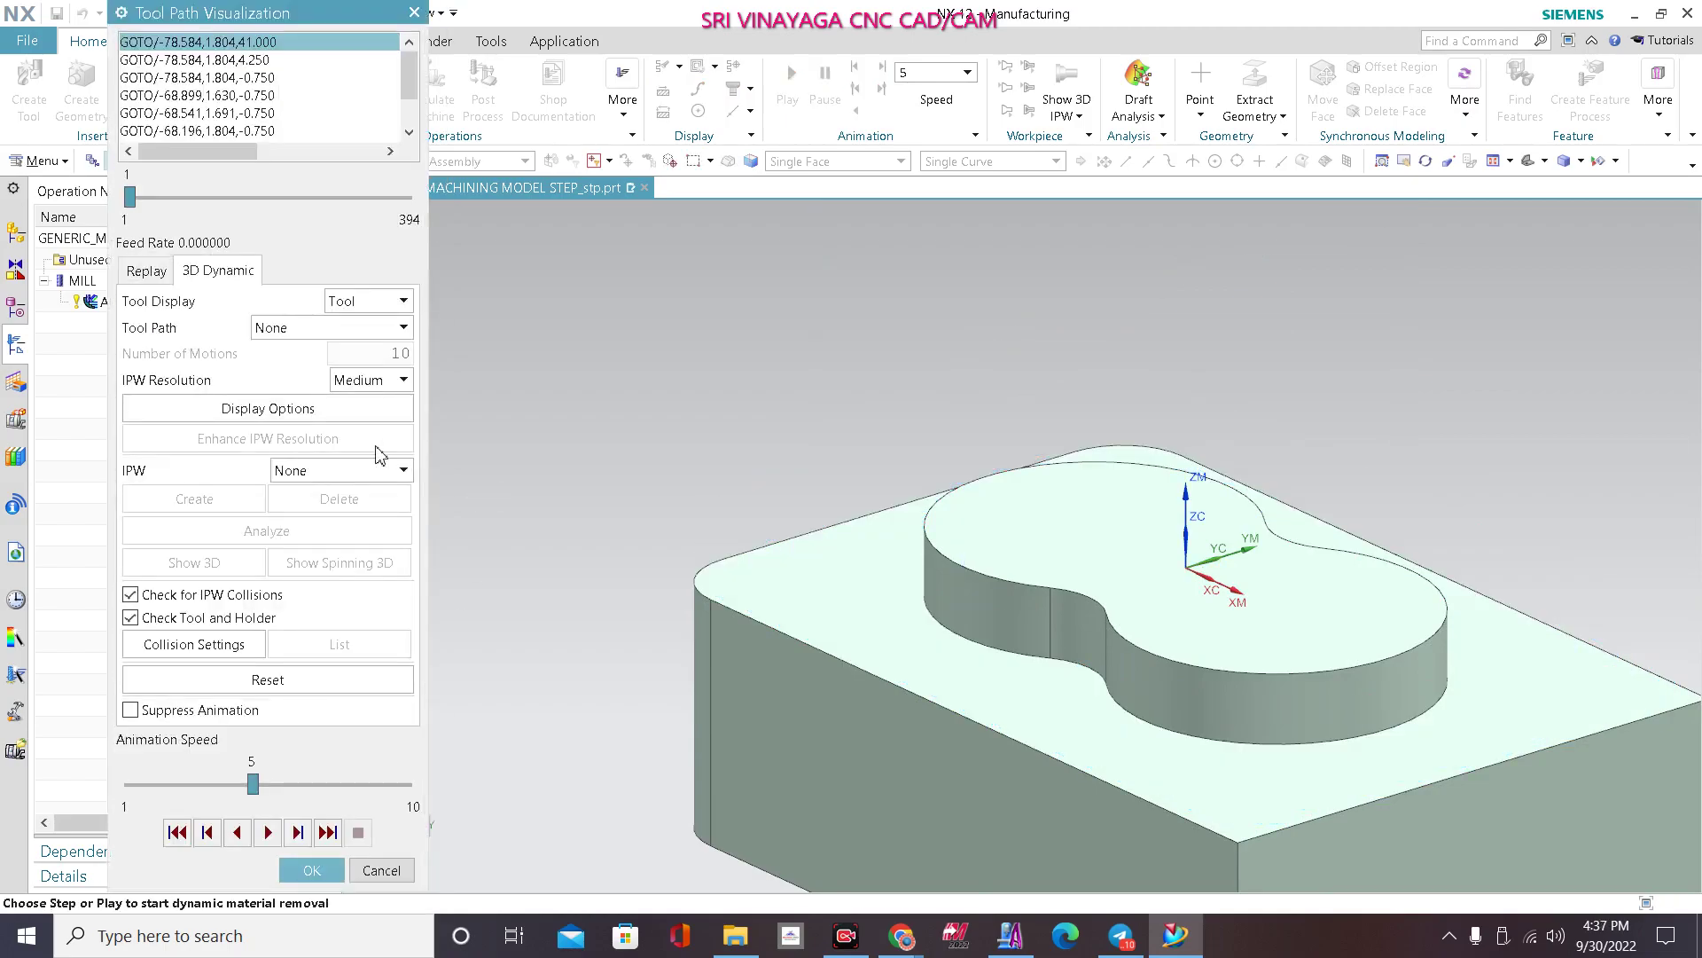
{"action": "left_click", "coordinate": [230, 644]}
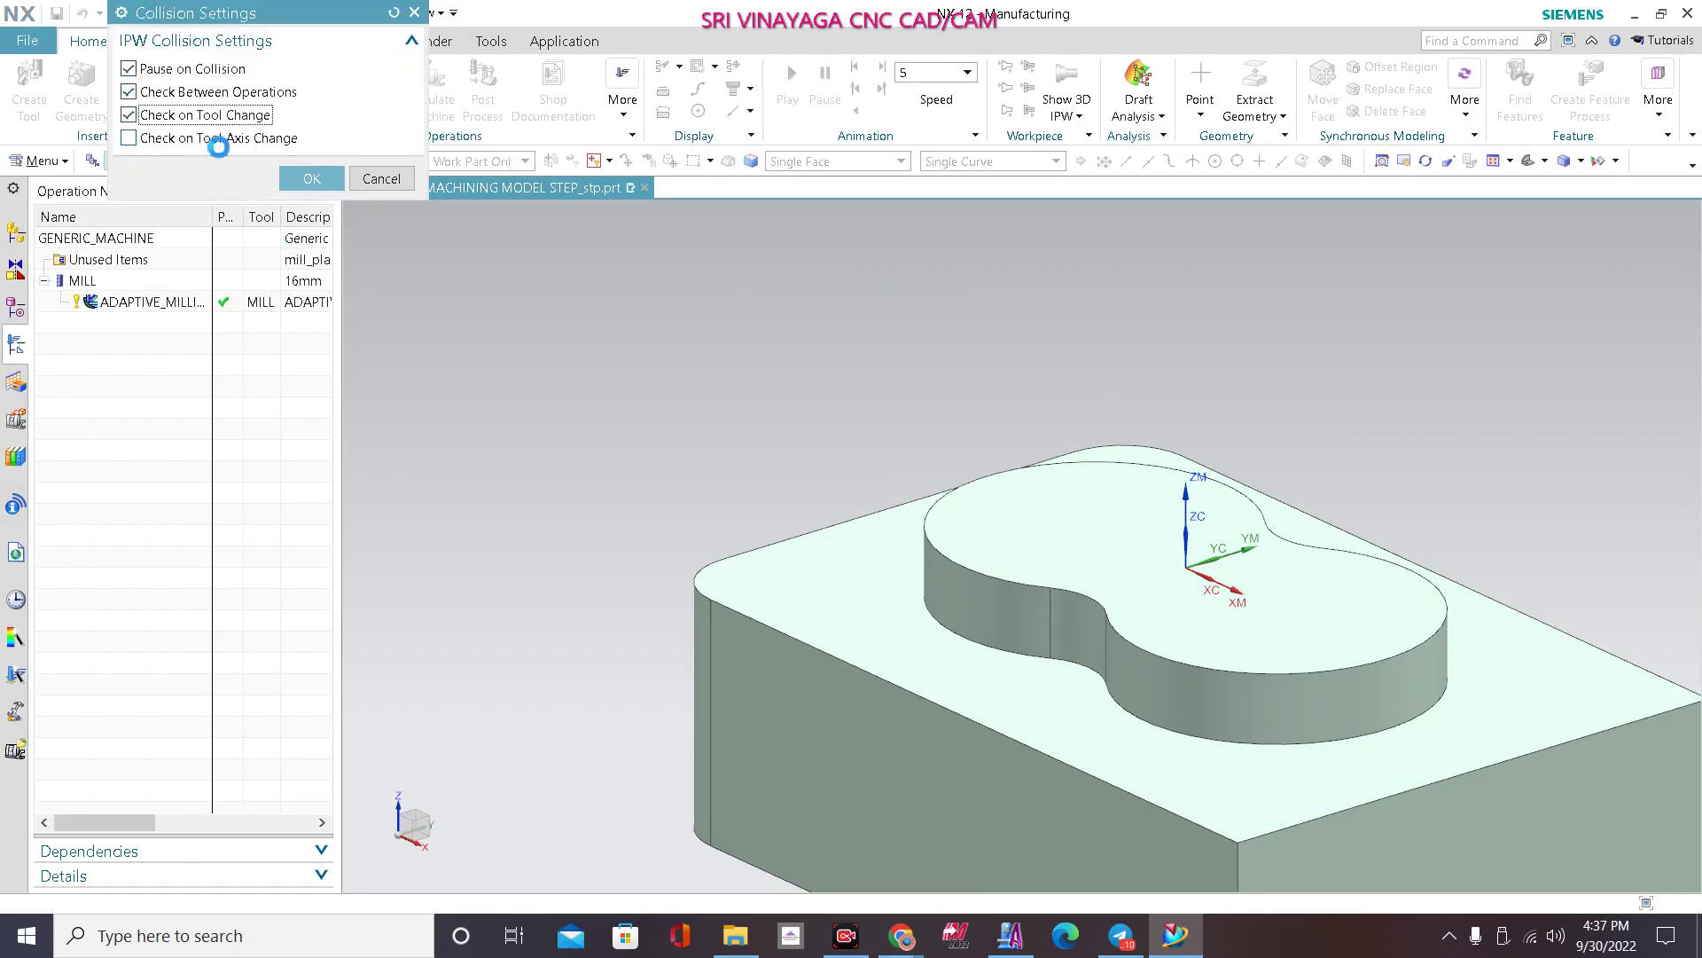
{"action": "left_click", "coordinate": [311, 178]}
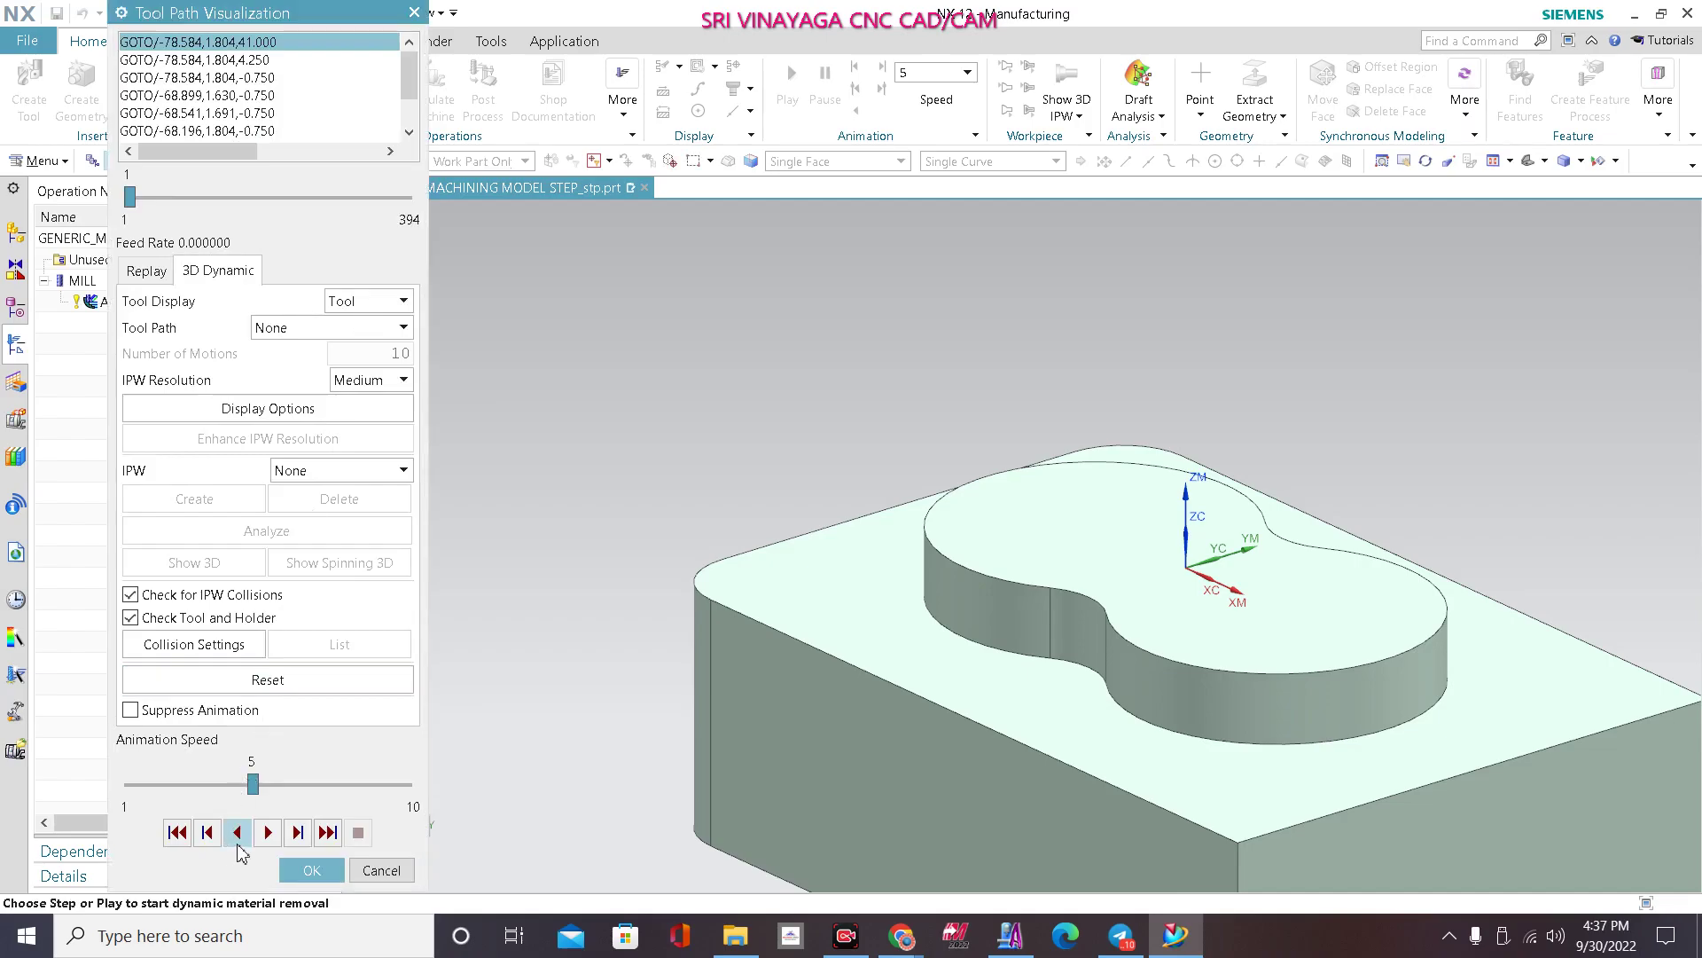
Step: Simulate the material removal in 3D Dynamic mode, examine the machined boss wall up close, and close the verification
{"action": "left_click", "coordinate": [266, 833]}
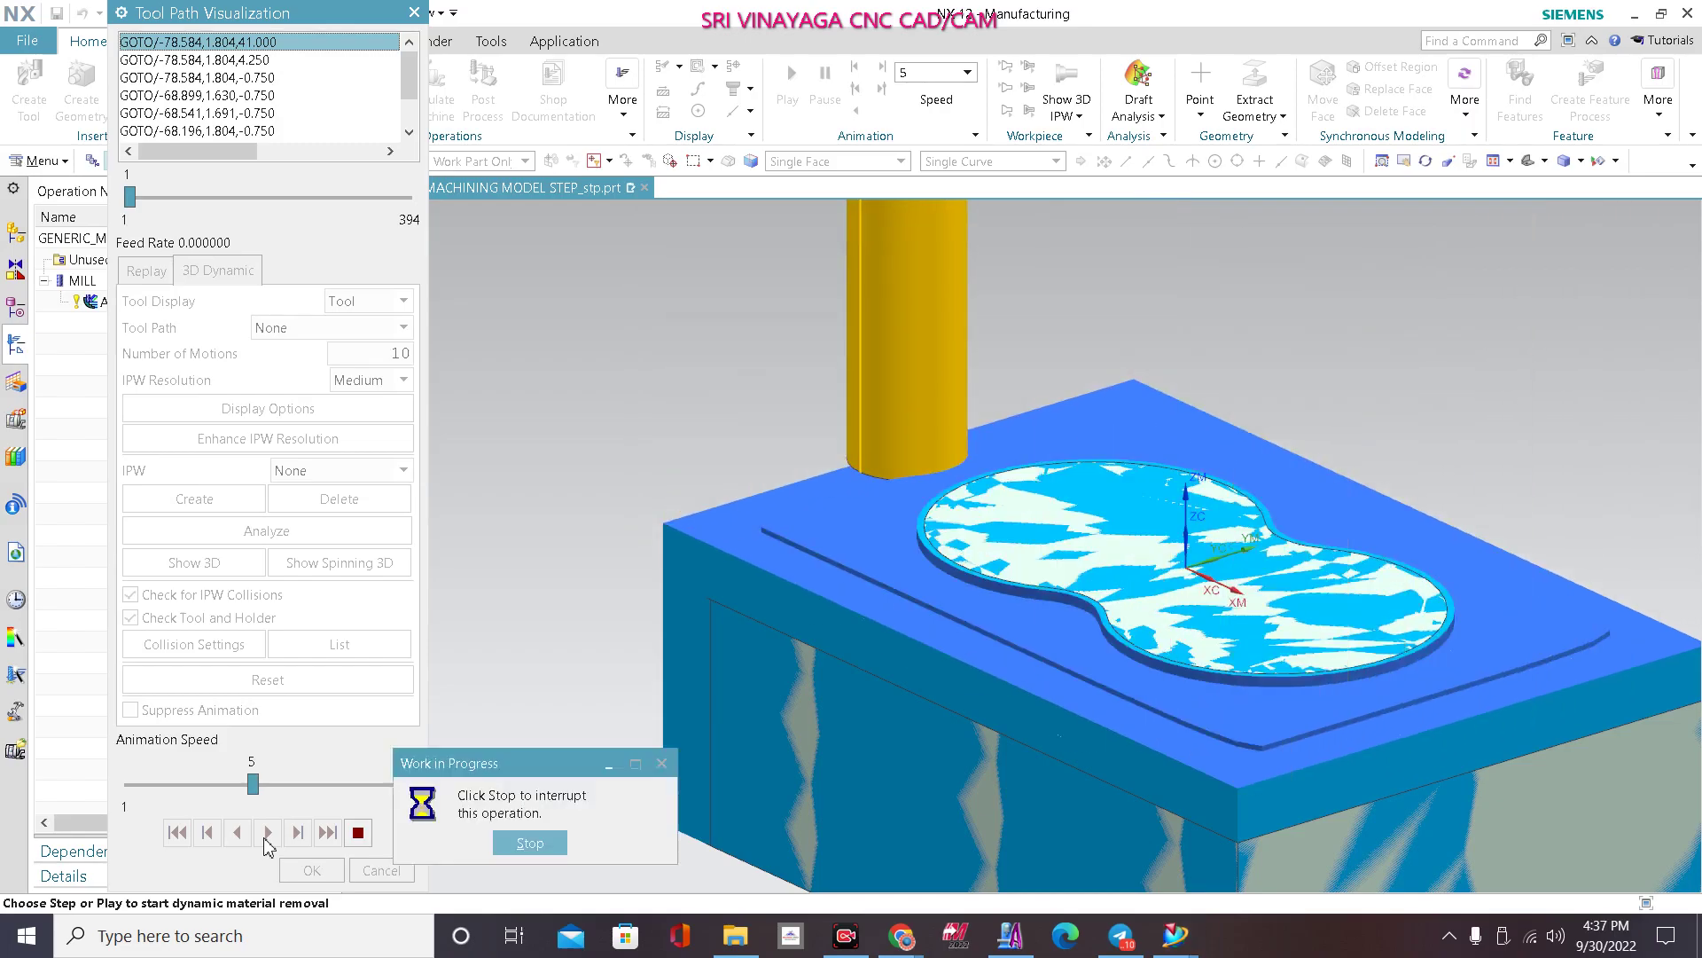
{"action": "left_click", "coordinate": [266, 834]}
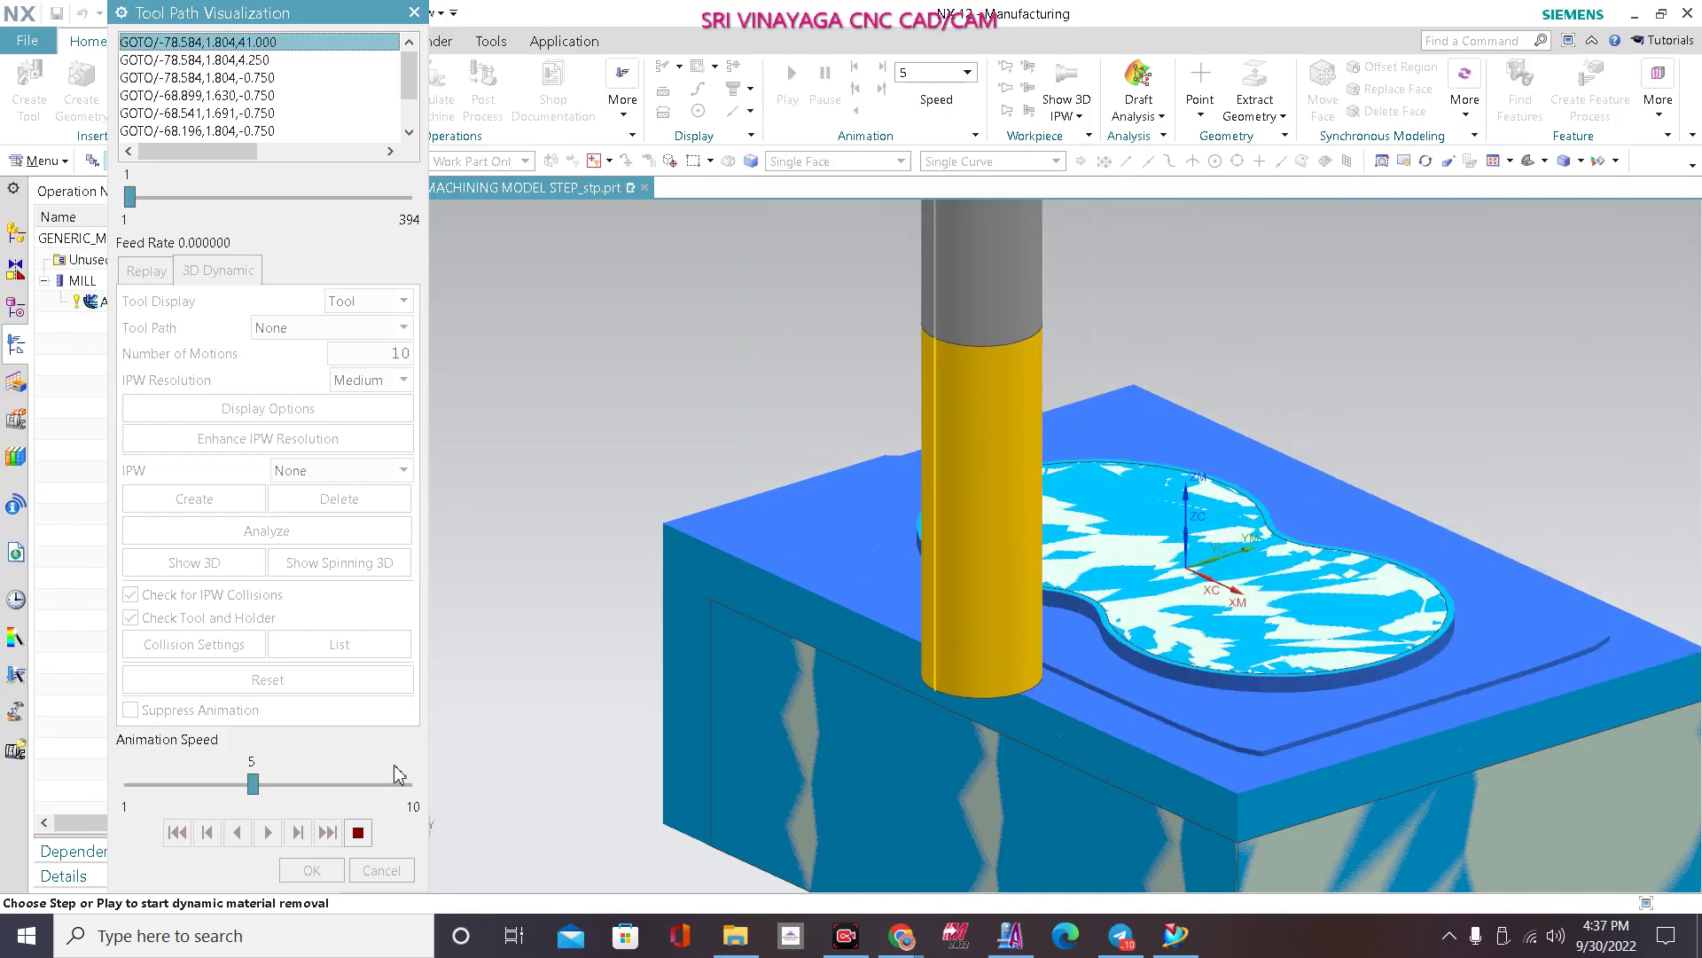
{"action": "scroll", "coordinate": [823, 509], "scroll_direction": "down", "scroll_amount": 3}
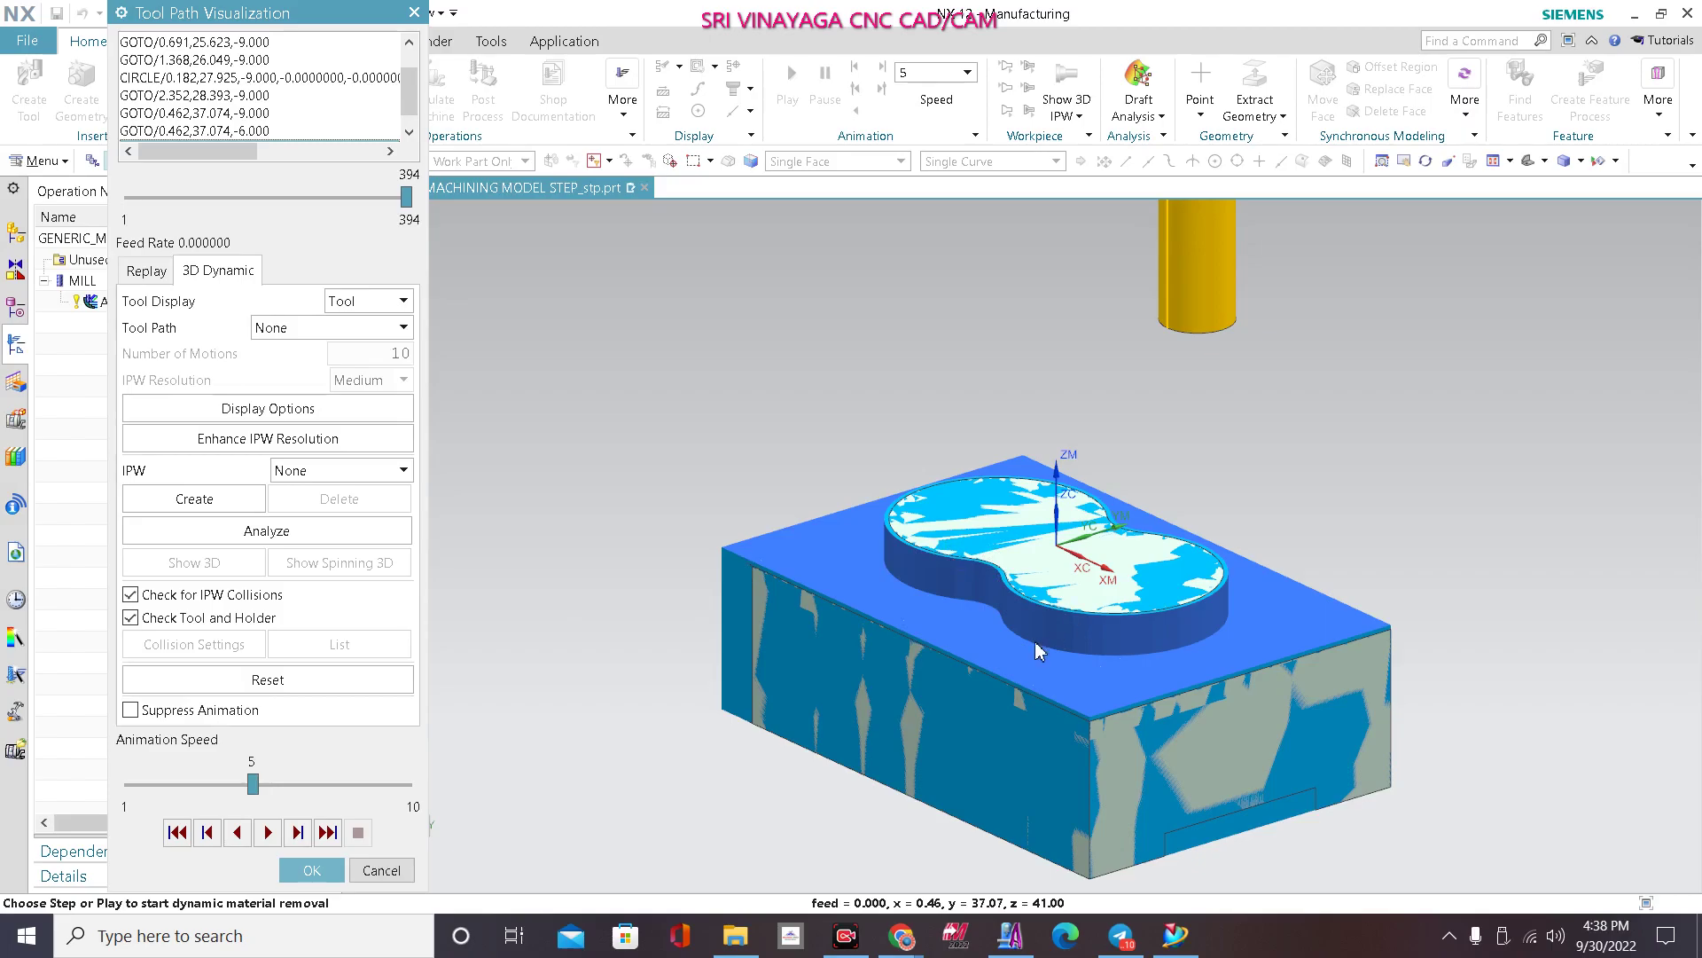
{"action": "scroll", "coordinate": [1039, 652], "scroll_direction": "up", "scroll_amount": 1}
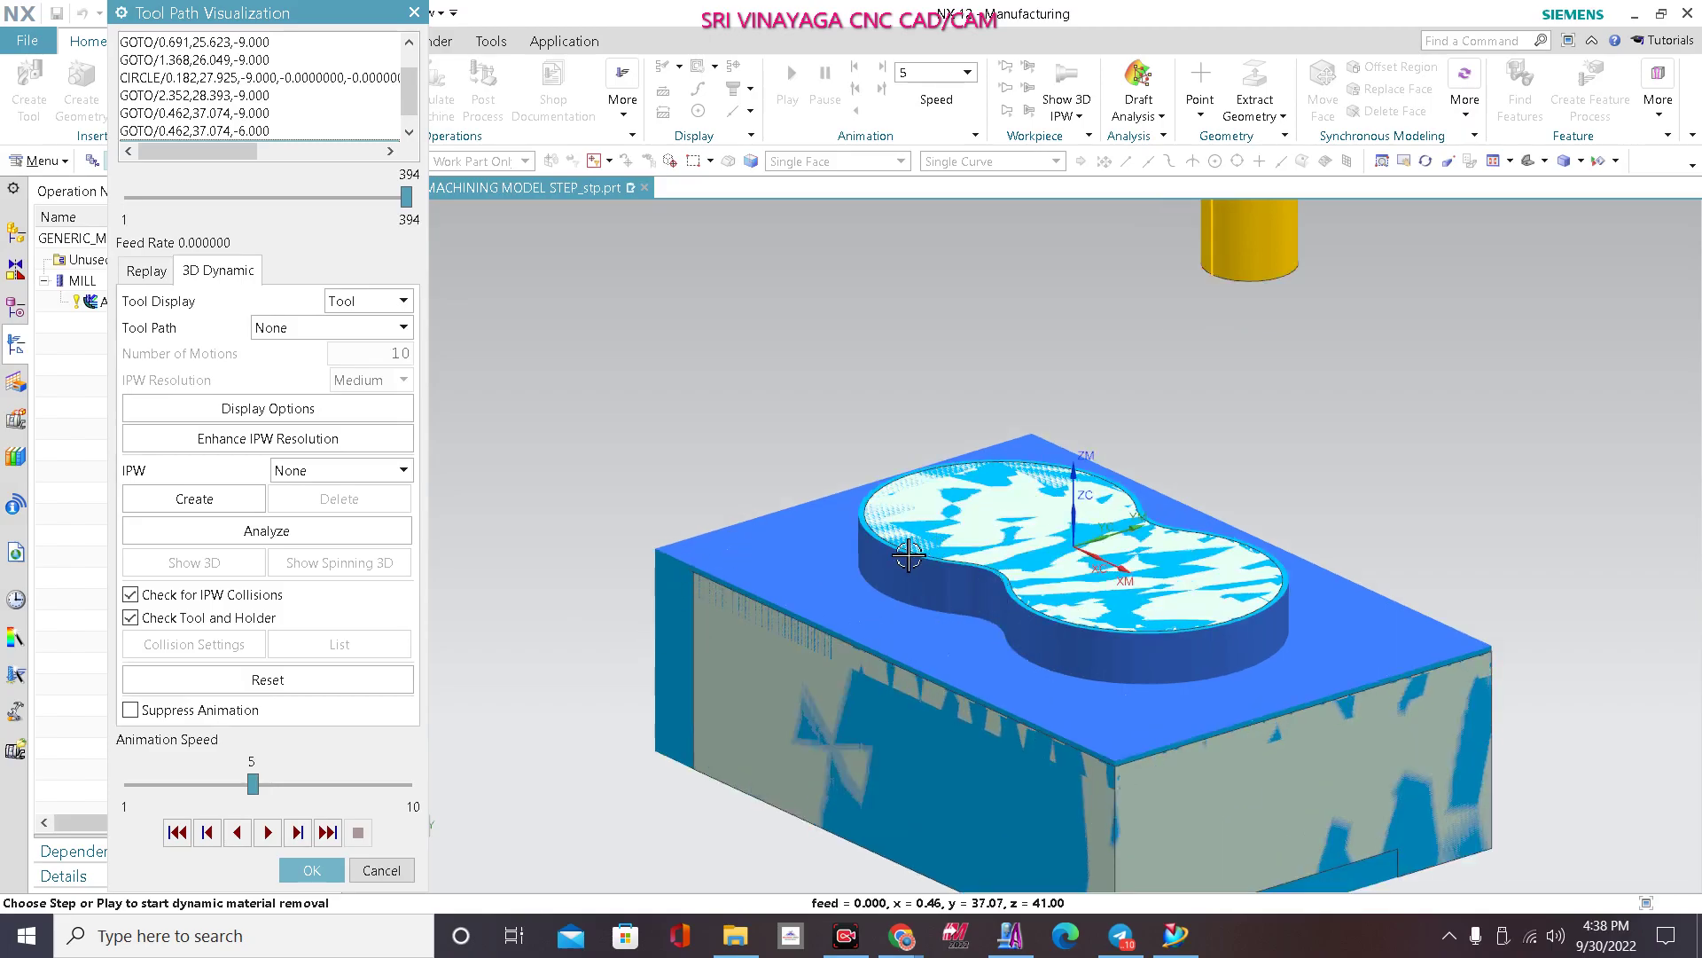
{"action": "scroll", "coordinate": [933, 575], "scroll_direction": "up", "scroll_amount": 5}
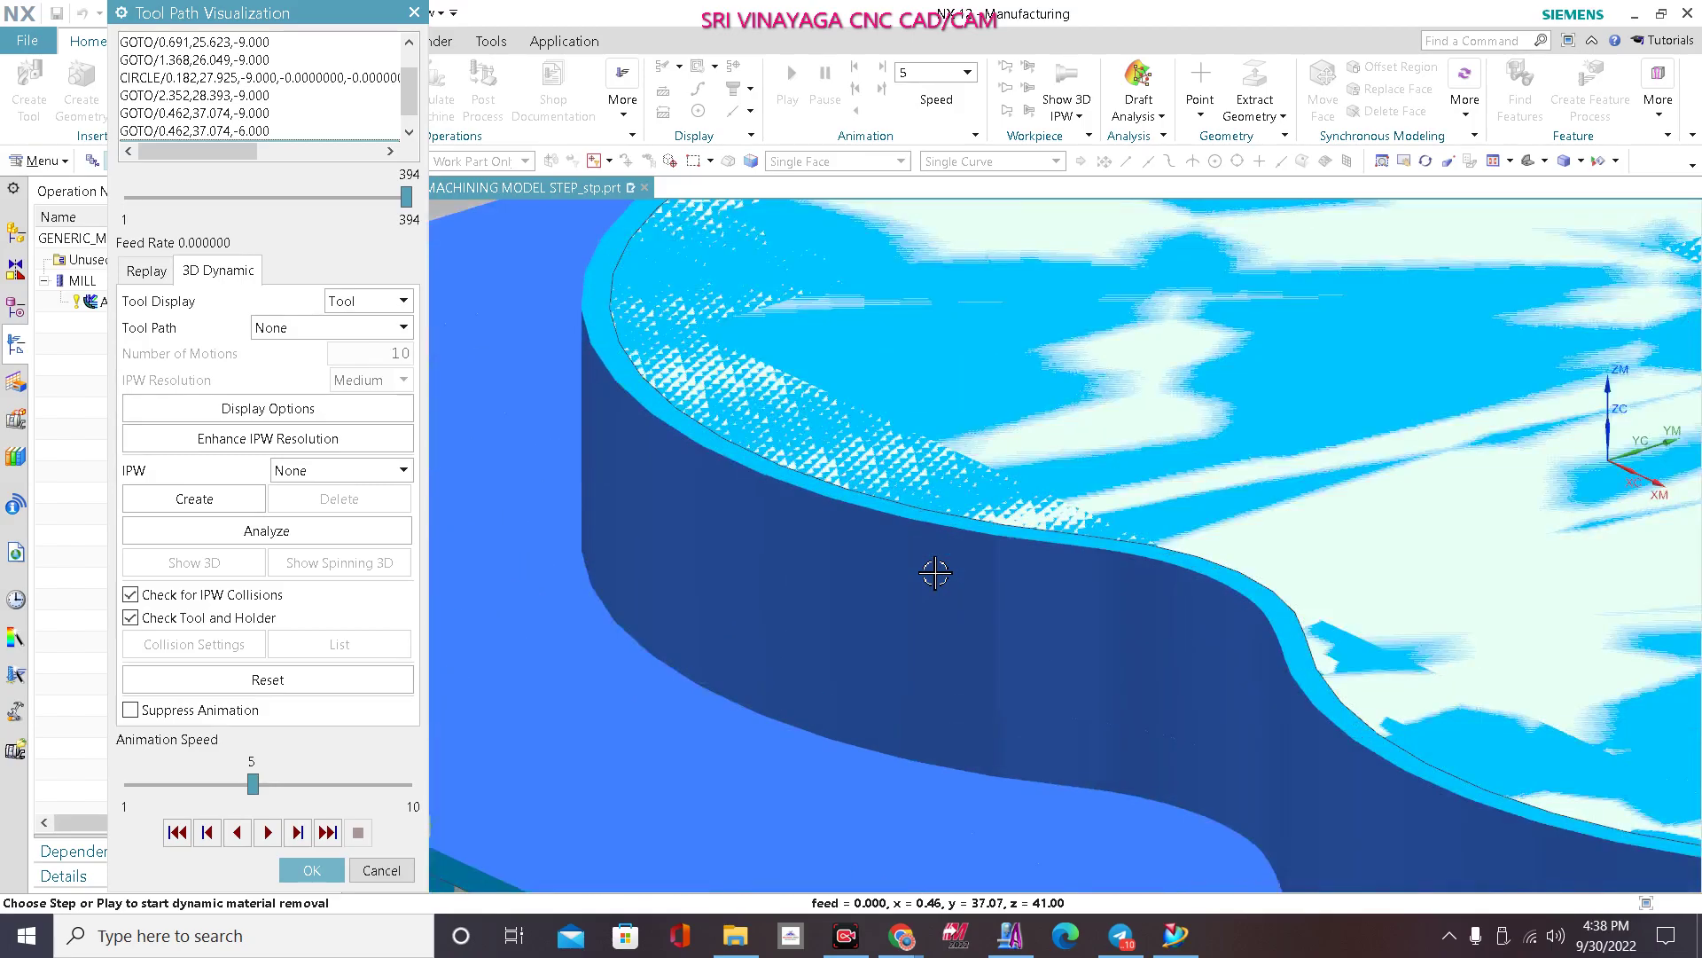
{"action": "scroll", "coordinate": [935, 574], "scroll_direction": "down", "scroll_amount": 6}
{"action": "left_click", "coordinate": [306, 873]}
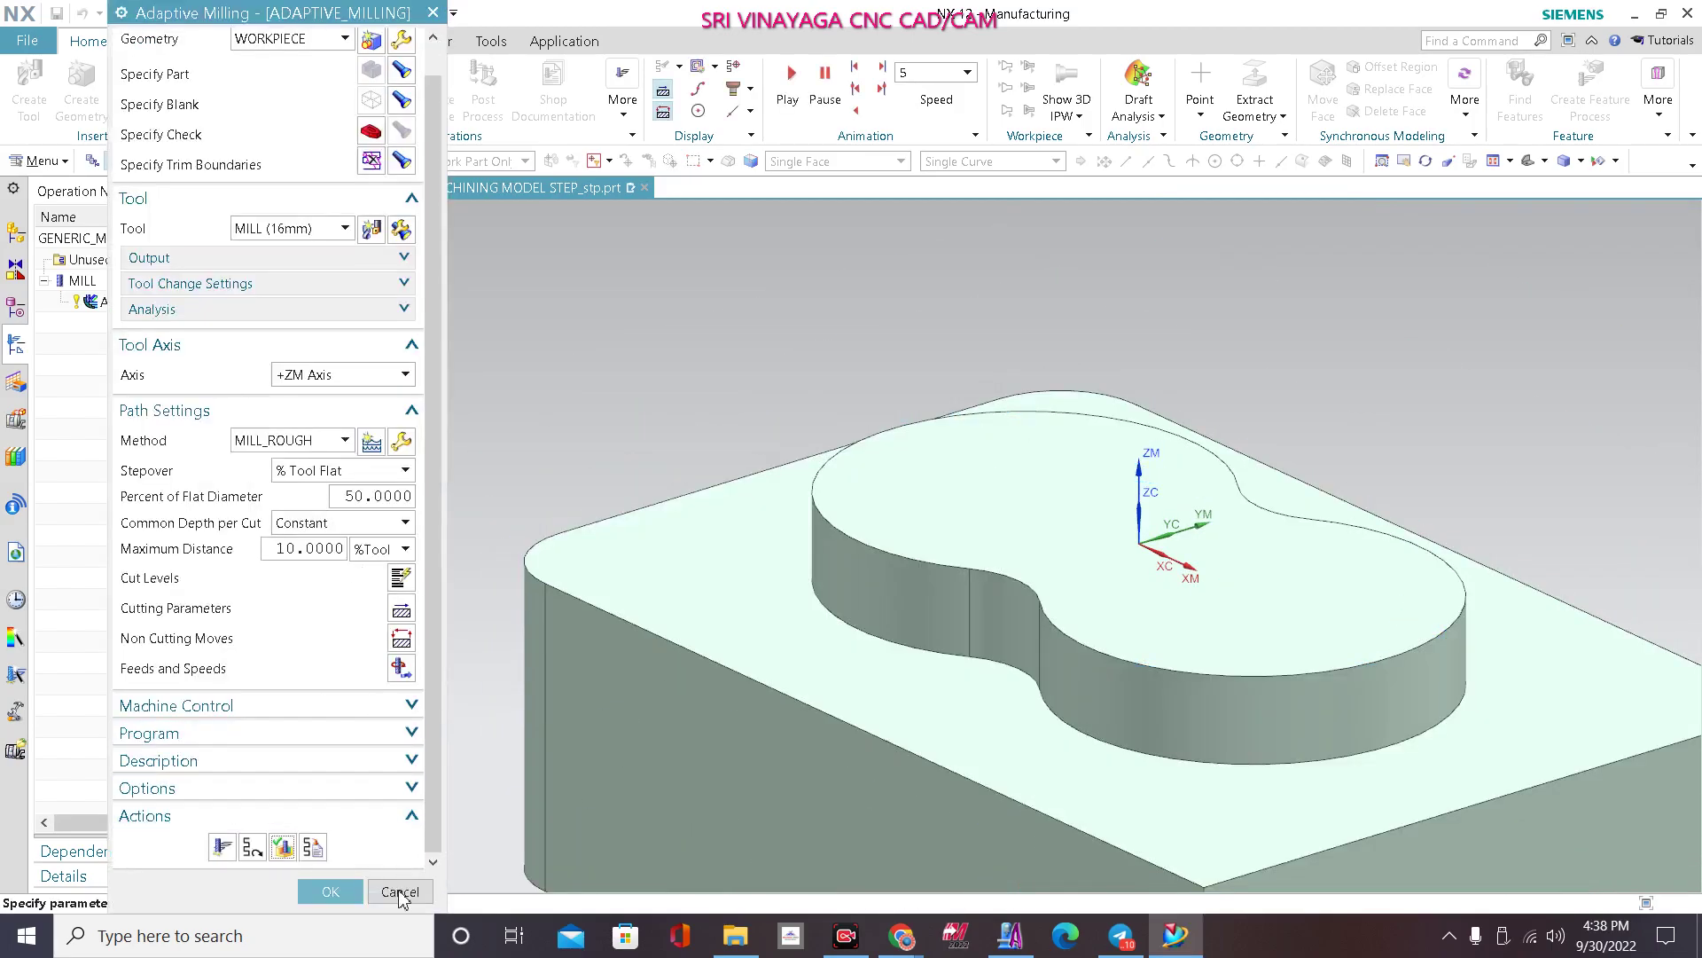
Step: Accept the adaptive milling operation and check its cutting and non-cutting time in the widened operation navigator
{"action": "left_click", "coordinate": [330, 890]}
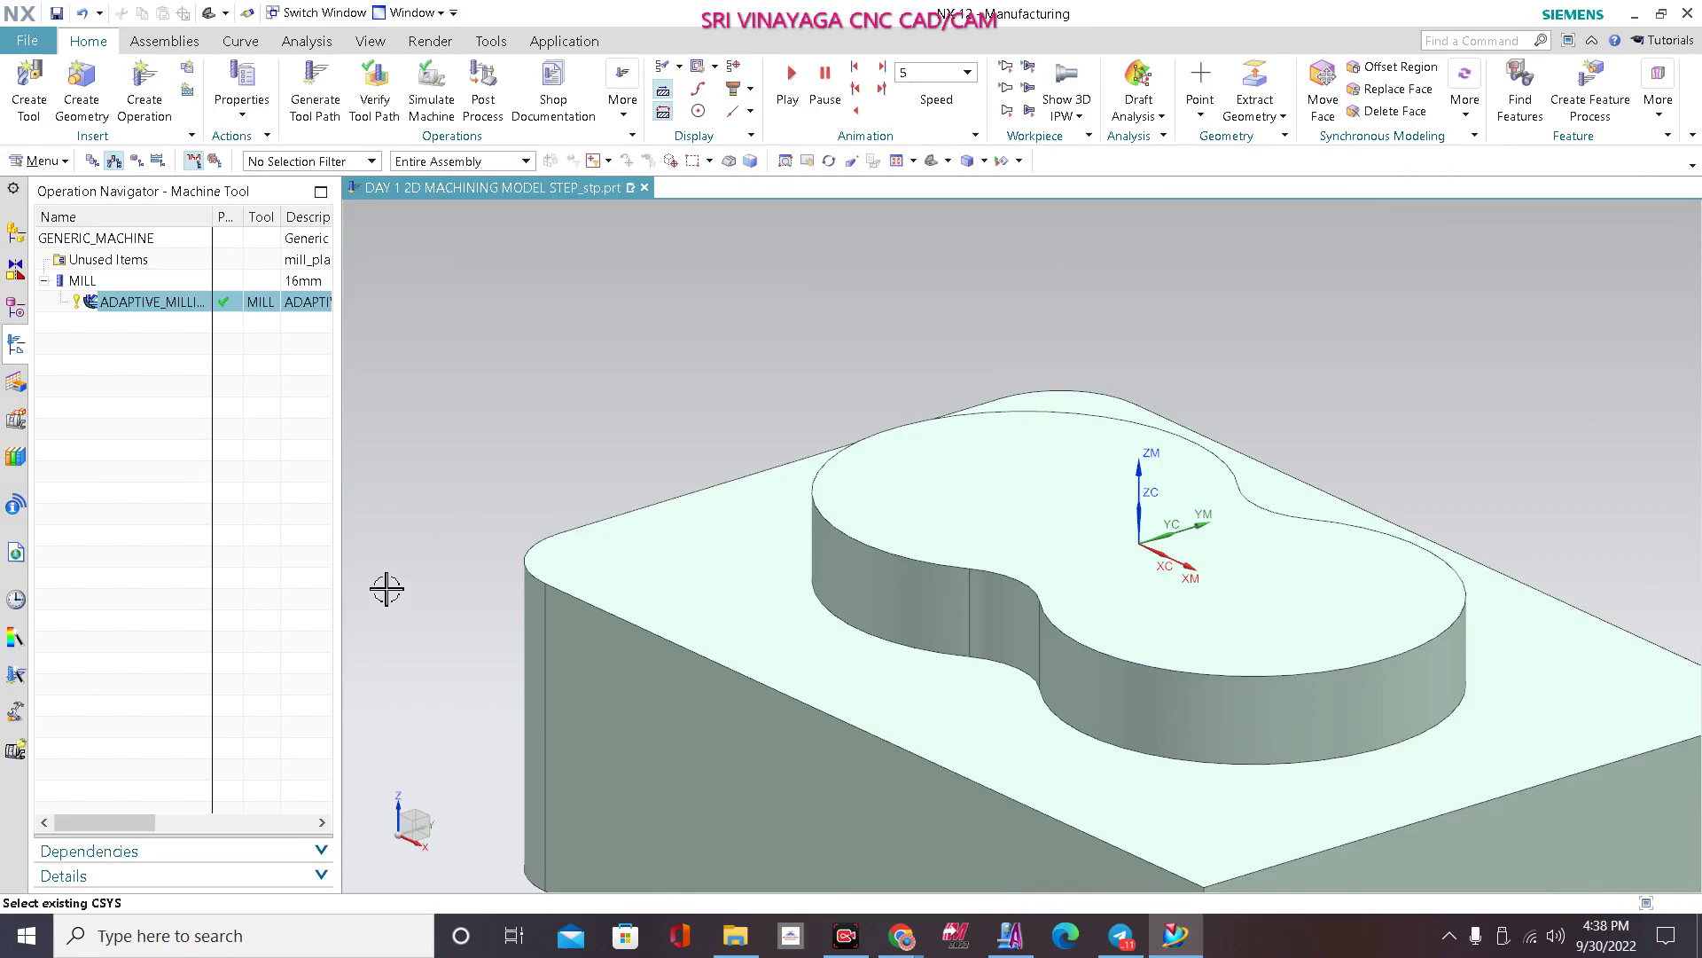
{"action": "left_click_drag", "start_coordinate": [342, 522], "coordinate": [509, 525]}
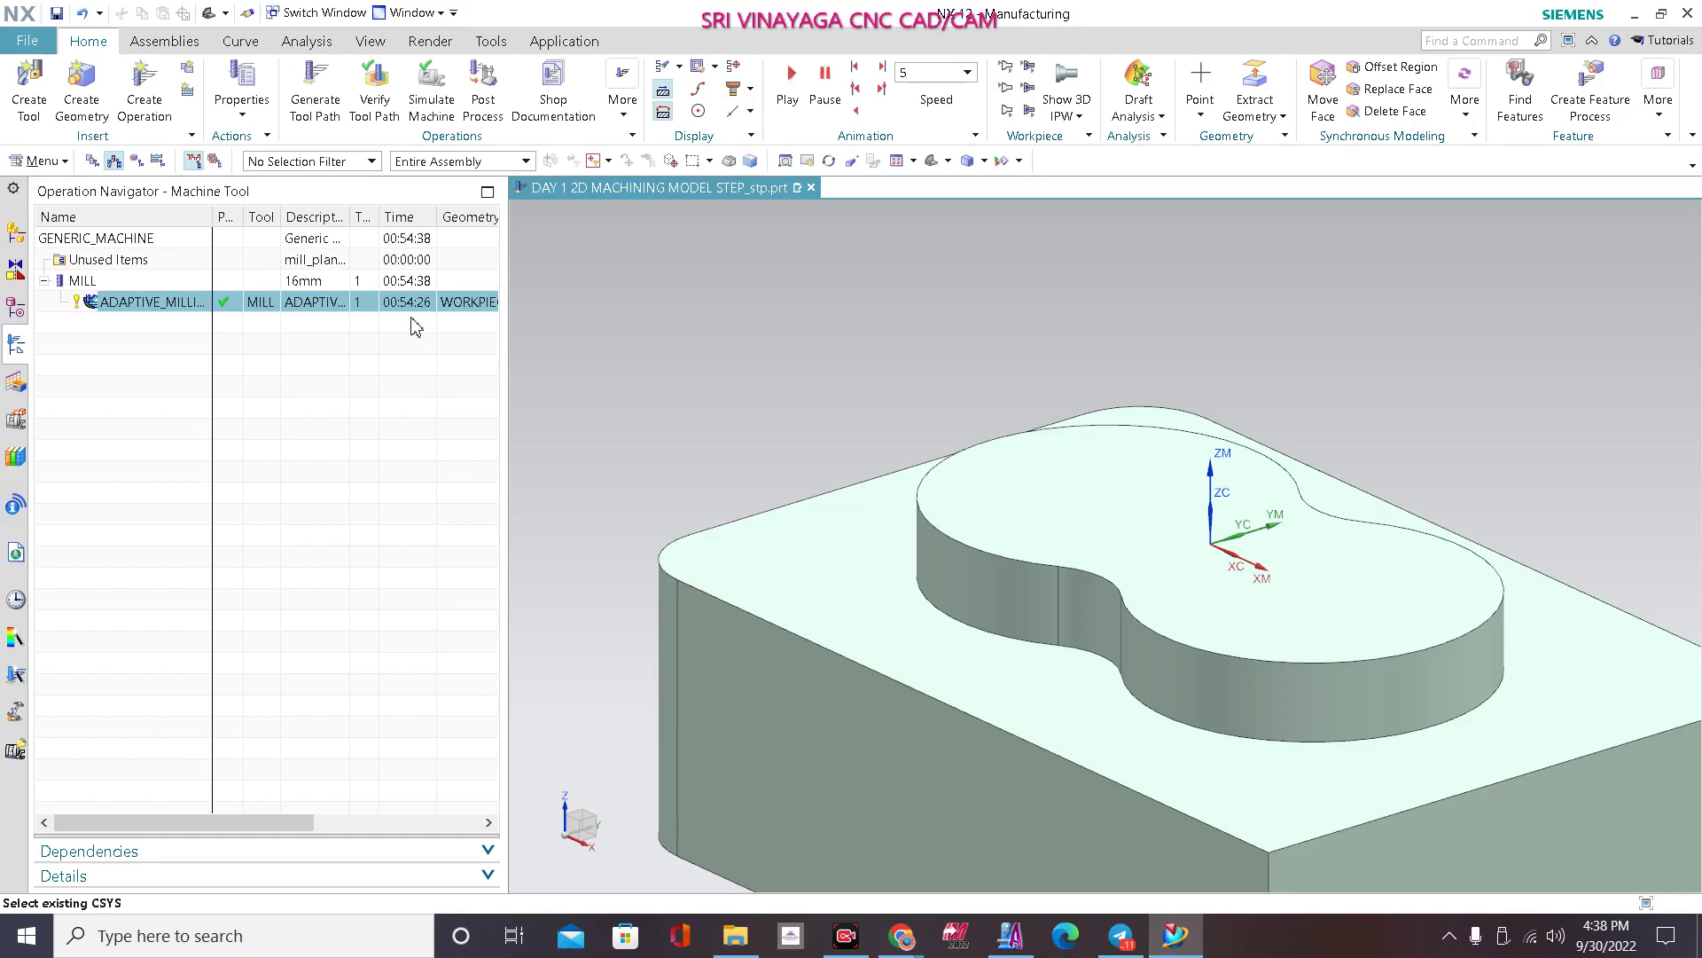
{"action": "mouse_move", "coordinate": [415, 306]}
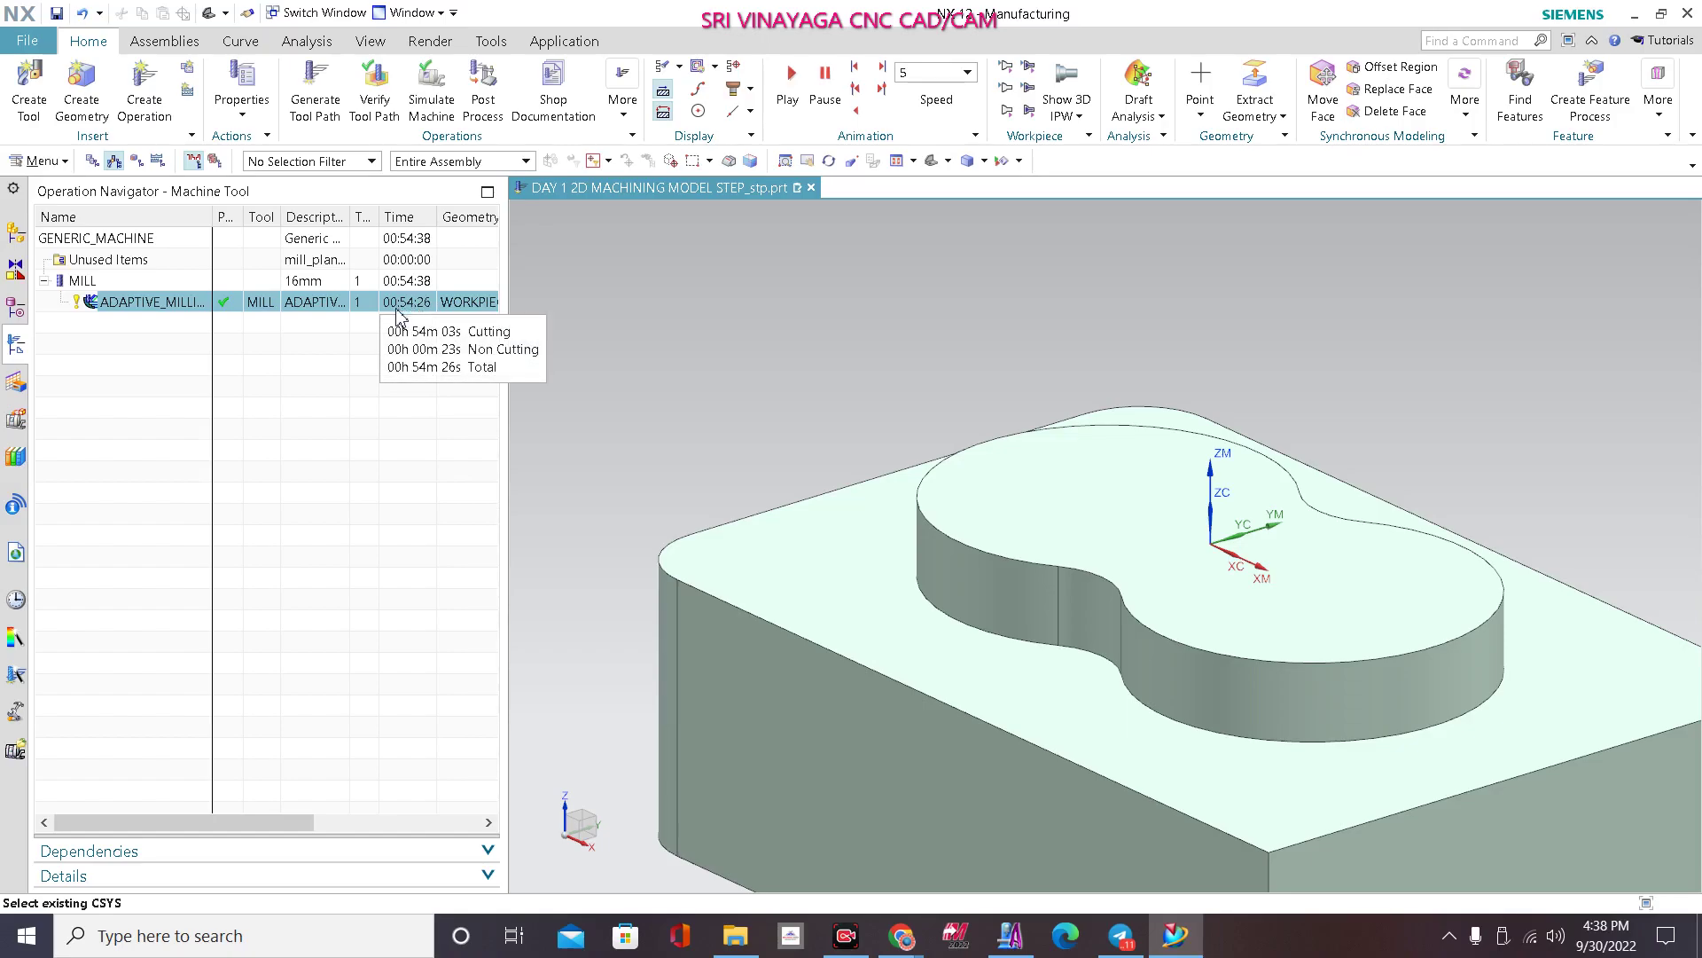
Step: Reopen the adaptive milling operation, review its settings and accept it
{"action": "double_click", "coordinate": [376, 304]}
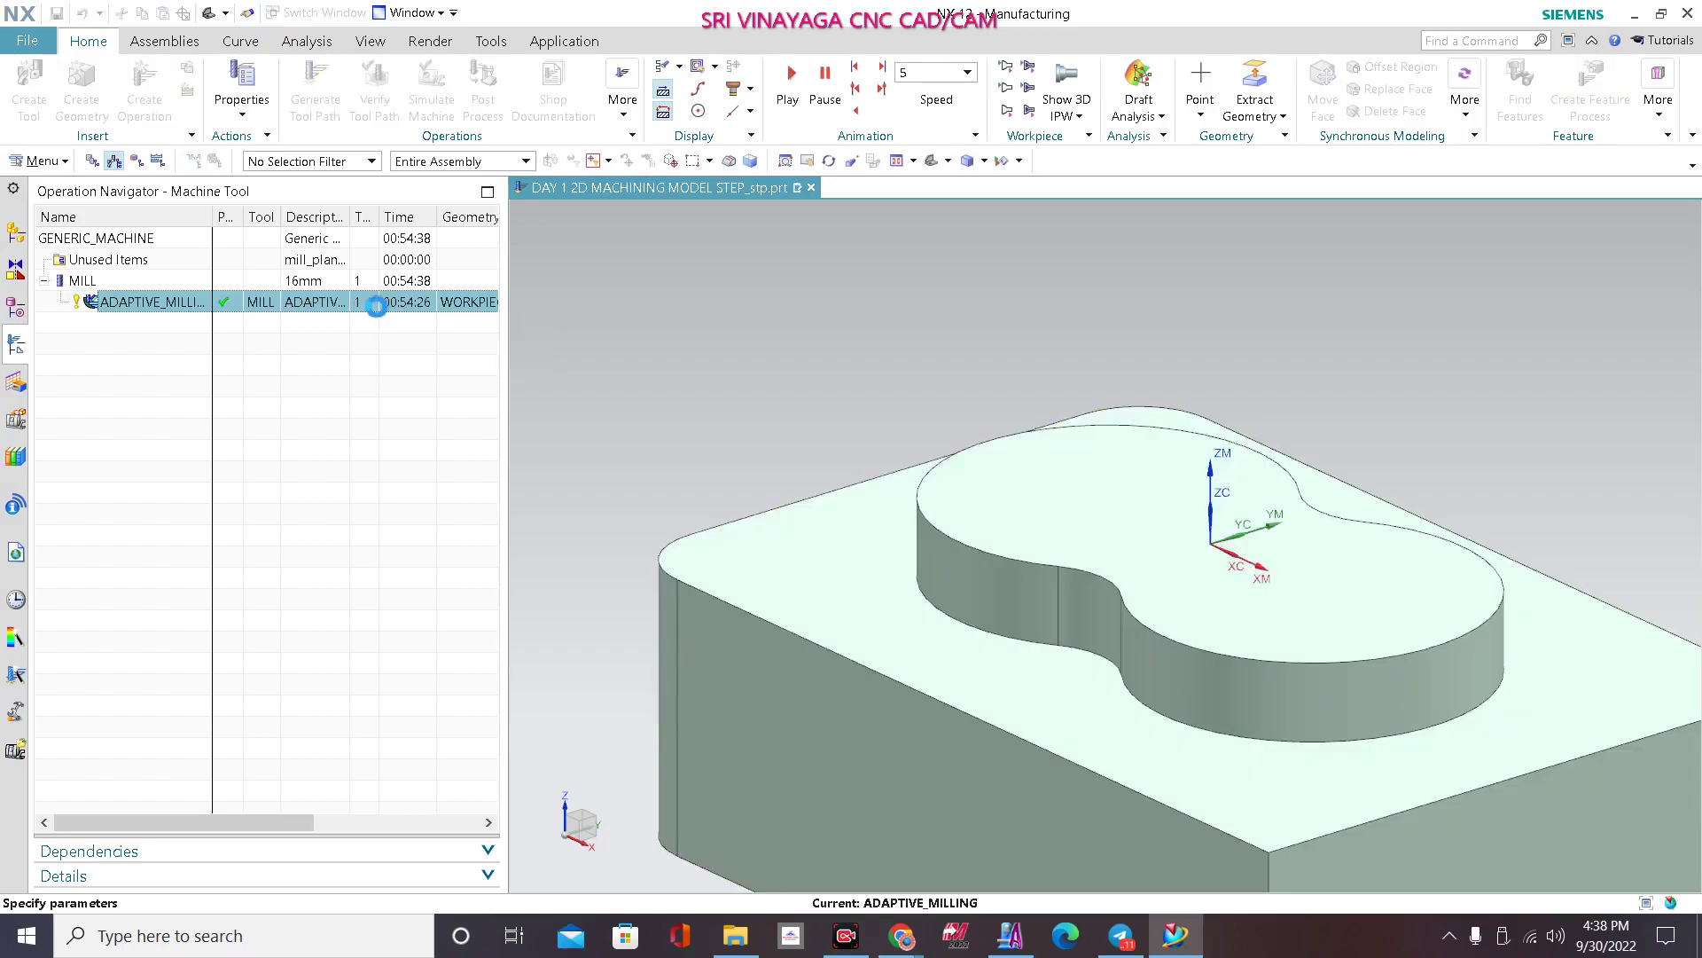
{"action": "scroll", "coordinate": [237, 554], "scroll_direction": "down", "scroll_amount": 1}
{"action": "scroll", "coordinate": [328, 467], "scroll_direction": "up", "scroll_amount": 1}
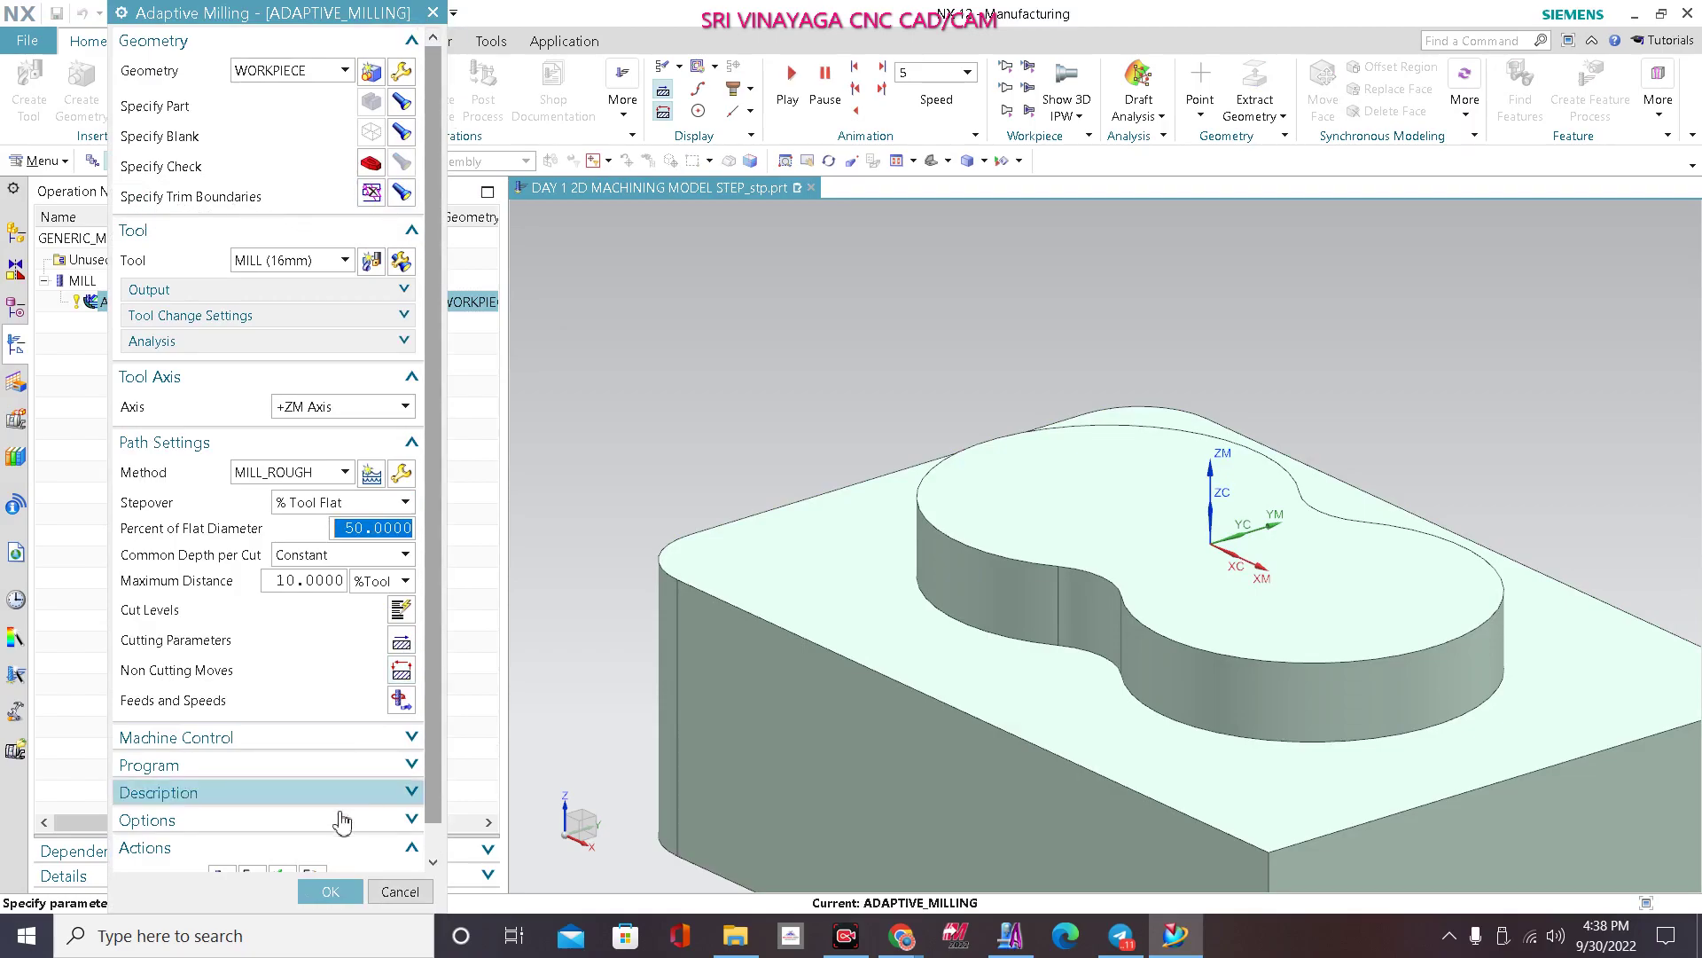
{"action": "left_click", "coordinate": [330, 891]}
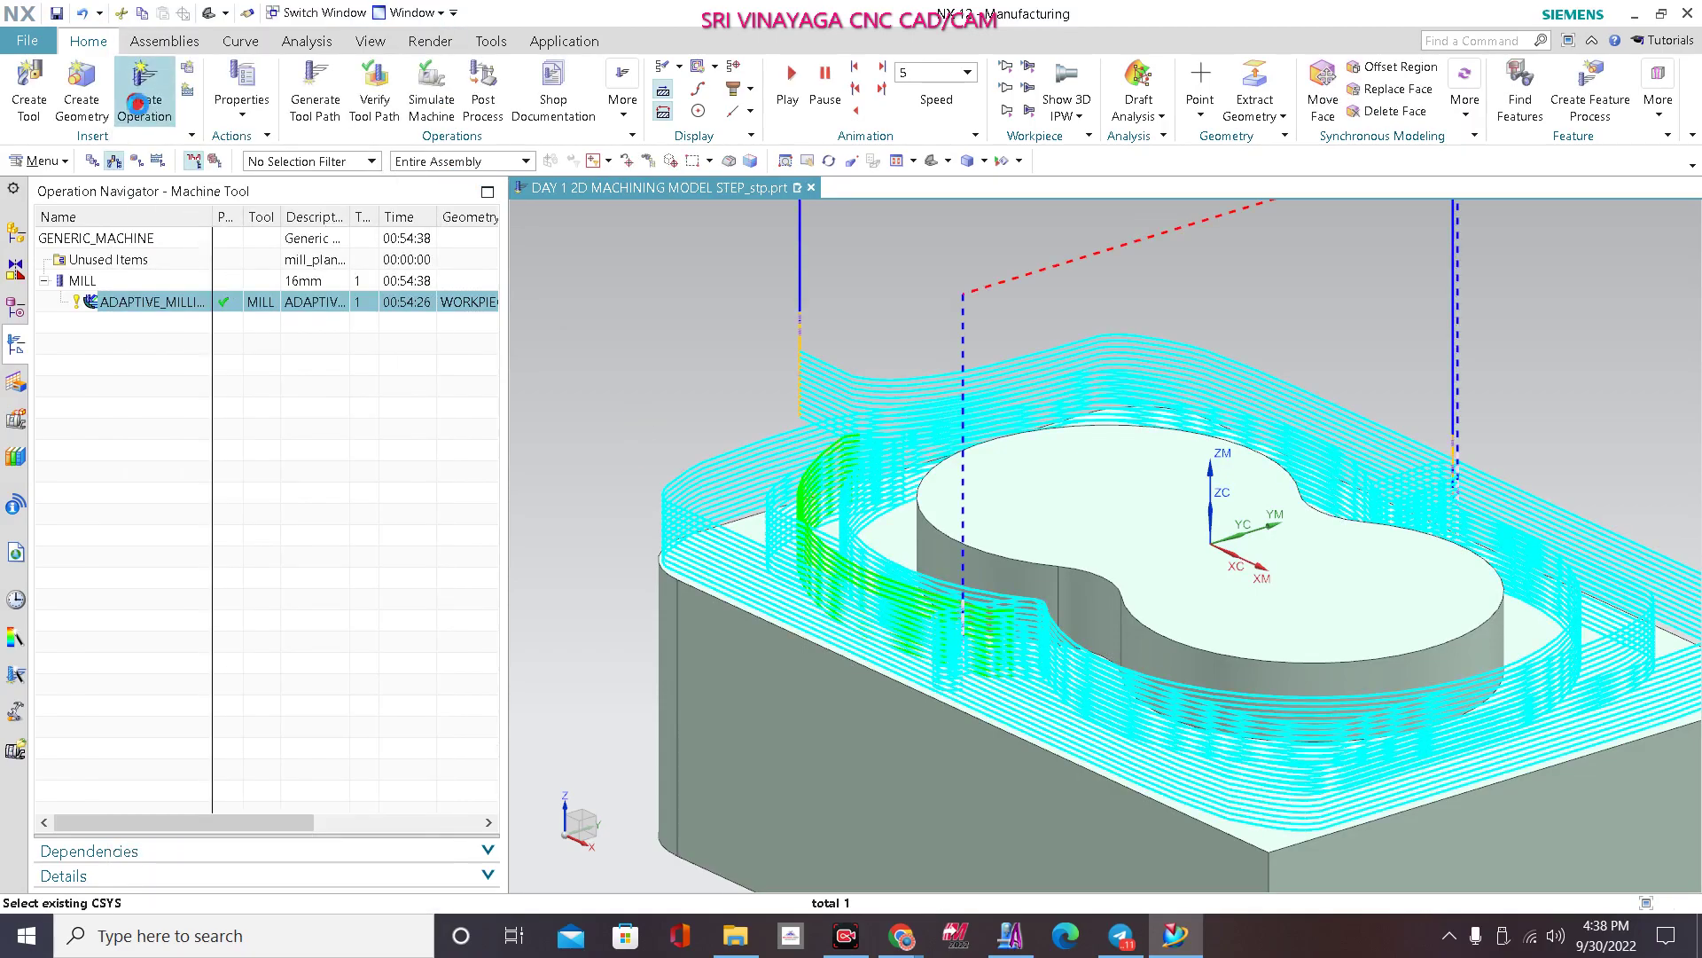
{"action": "left_click", "coordinate": [144, 88]}
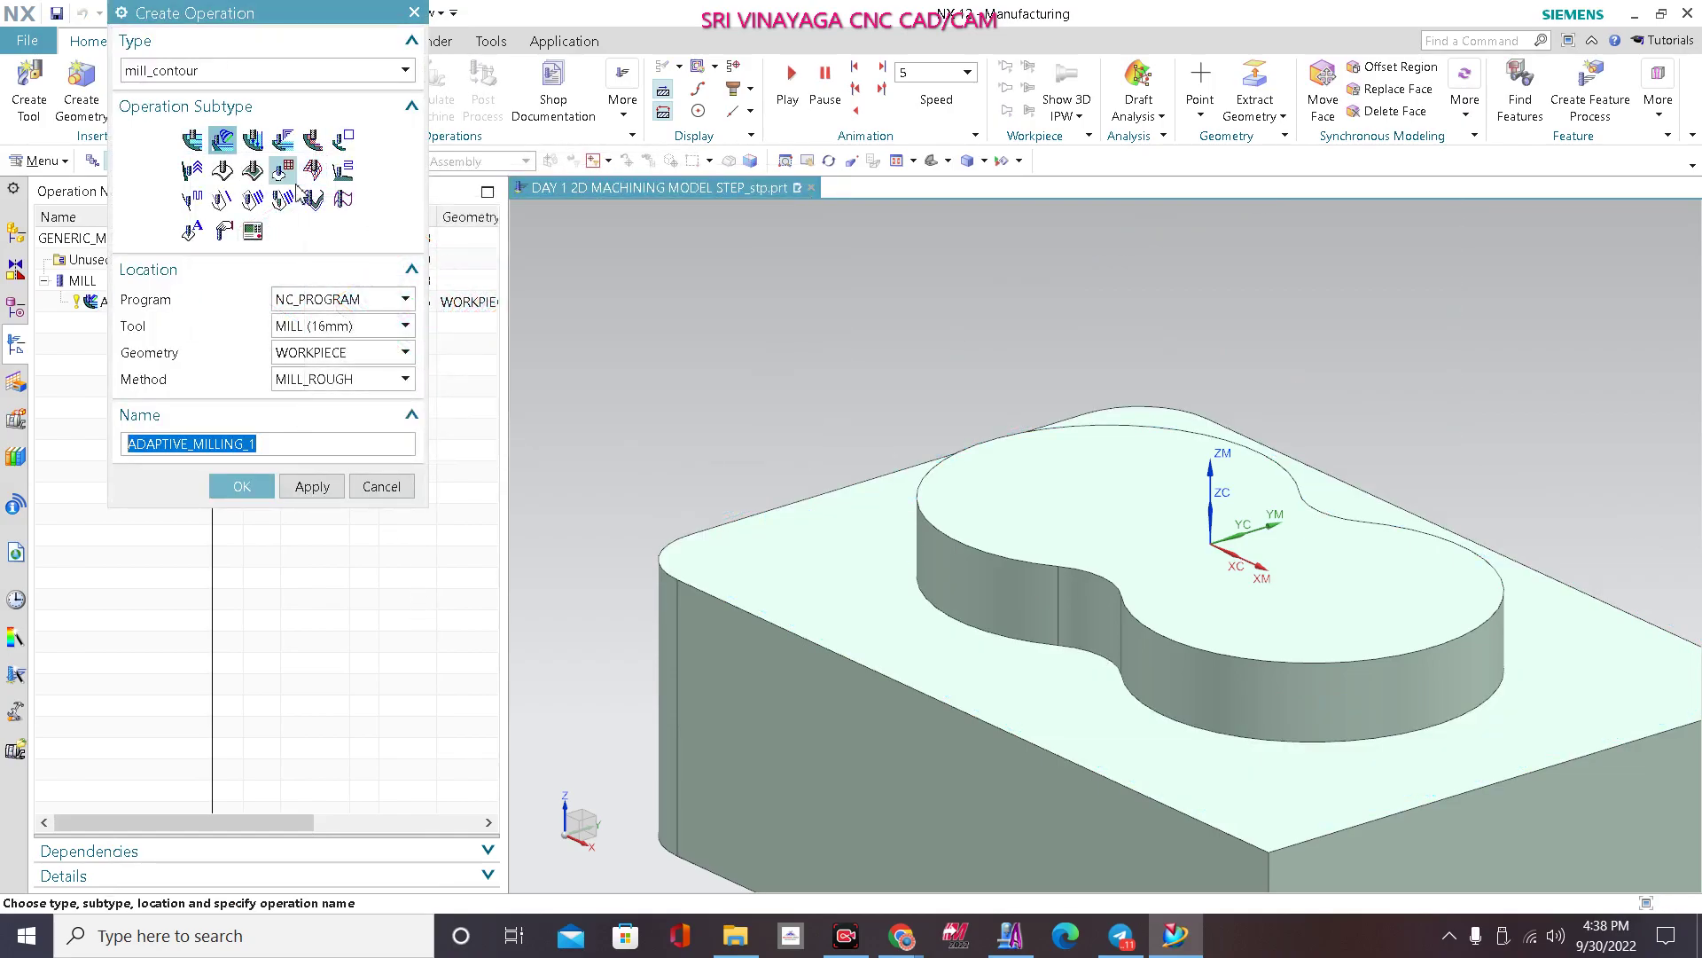
{"action": "left_click", "coordinate": [221, 169]}
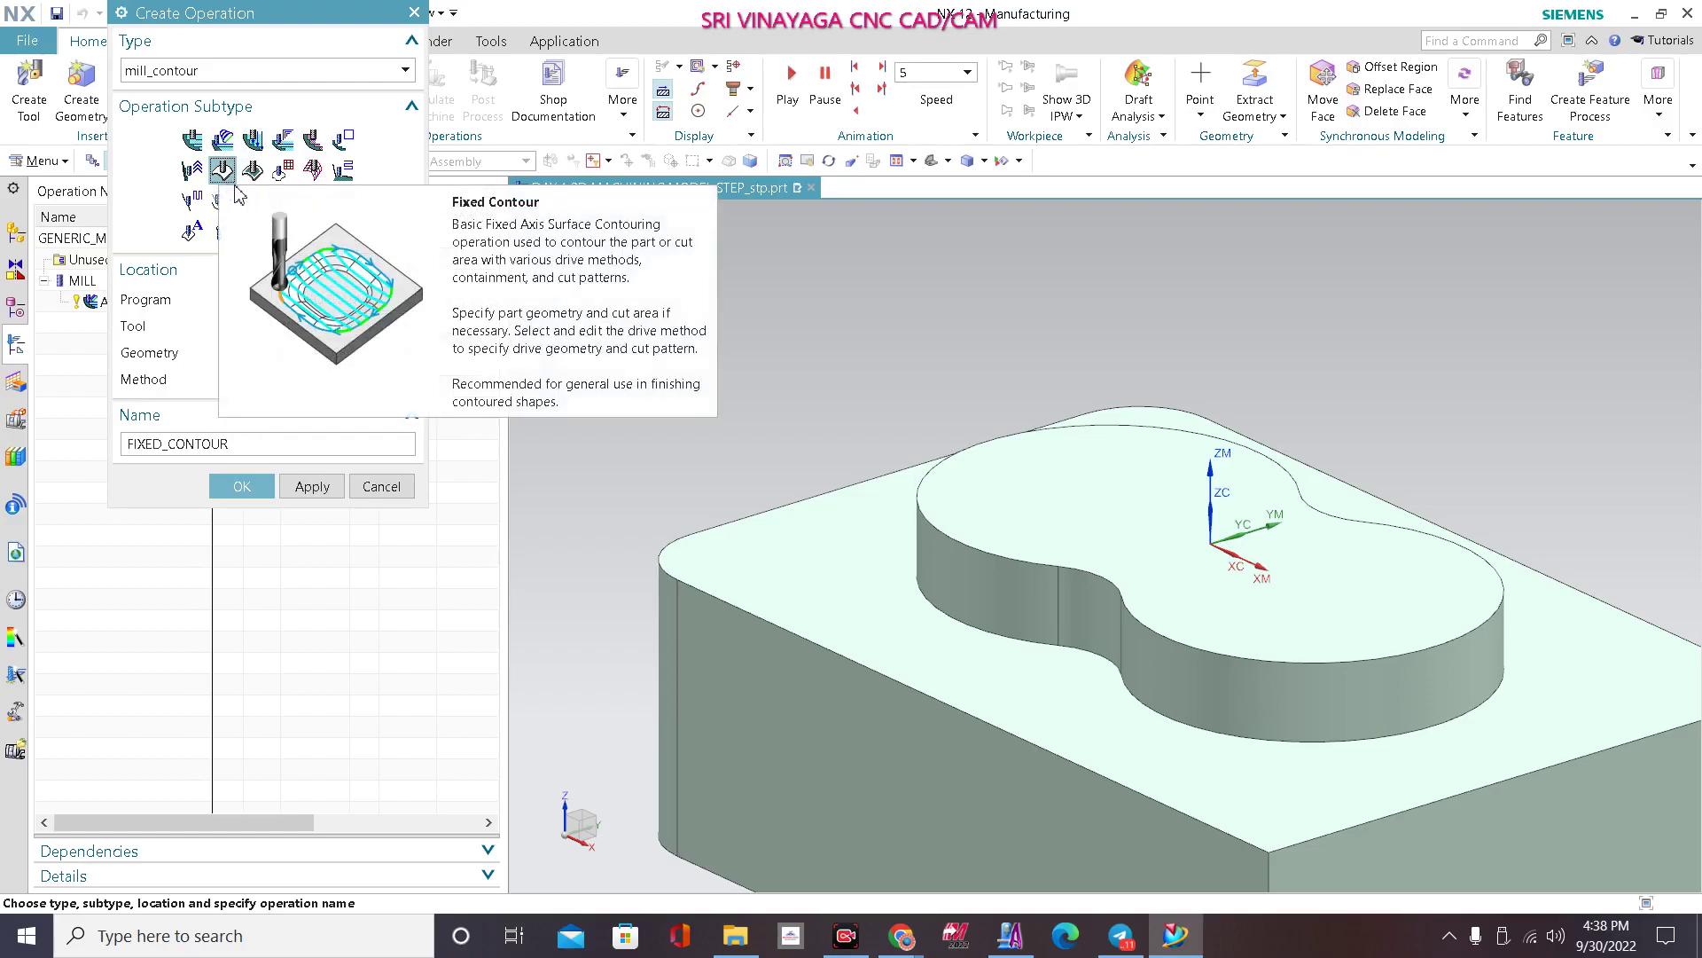
{"action": "left_click", "coordinate": [241, 486]}
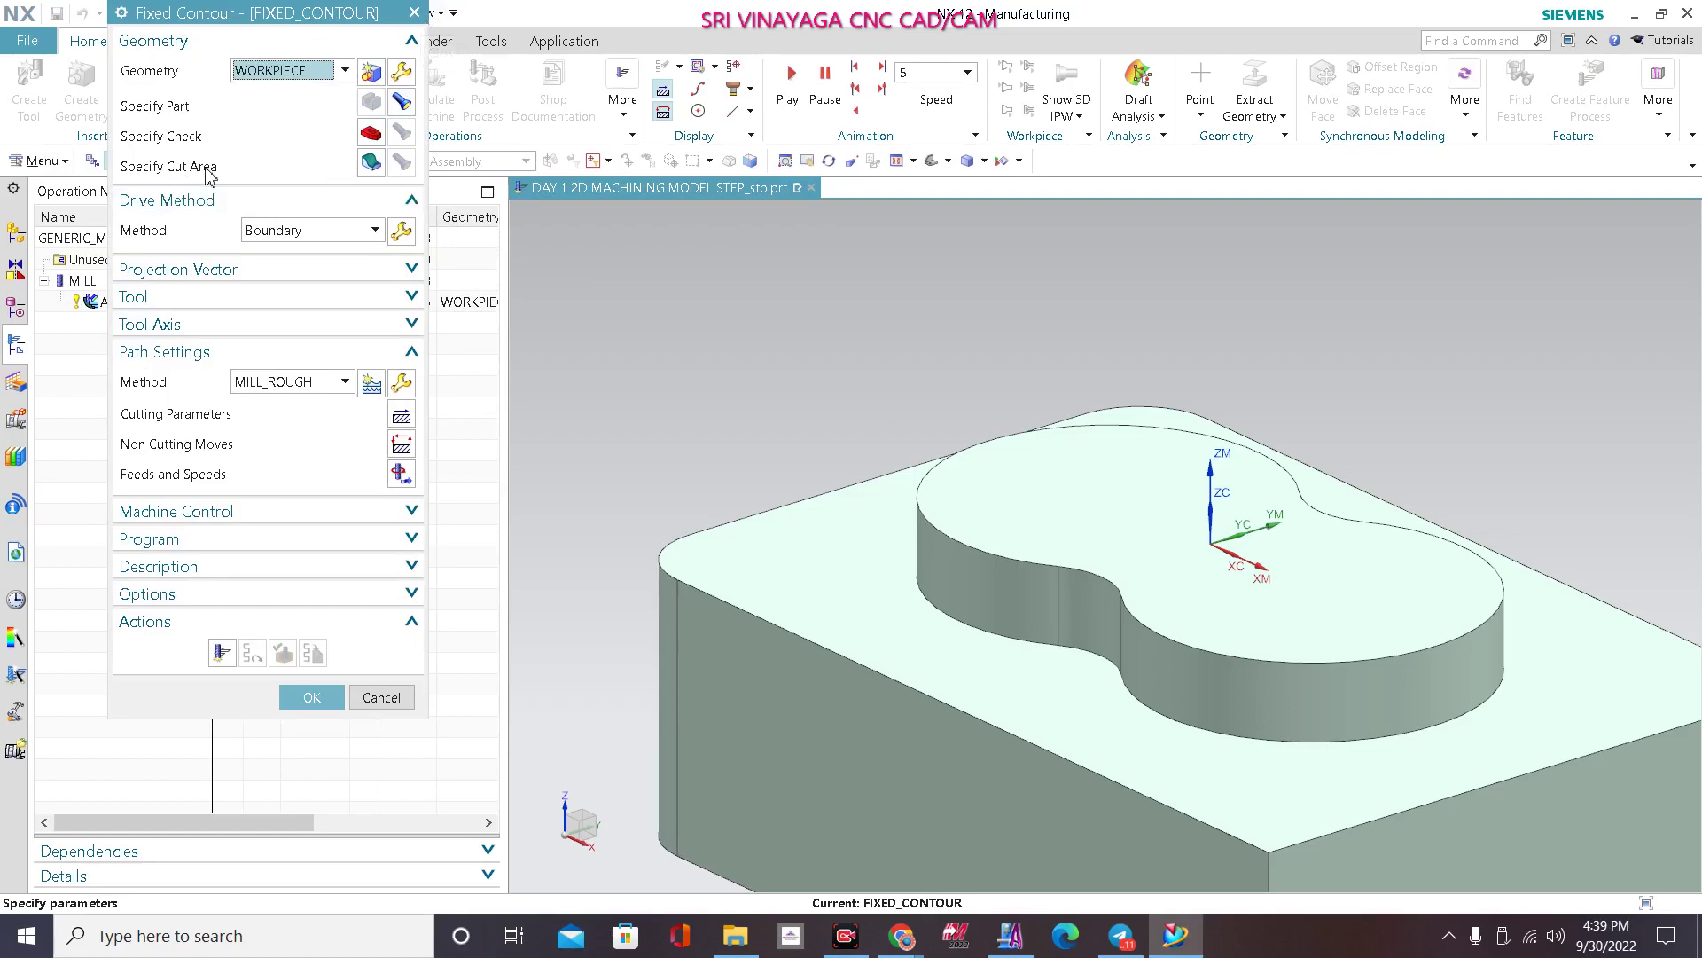
{"action": "left_click", "coordinate": [424, 14]}
{"action": "left_click", "coordinate": [144, 89]}
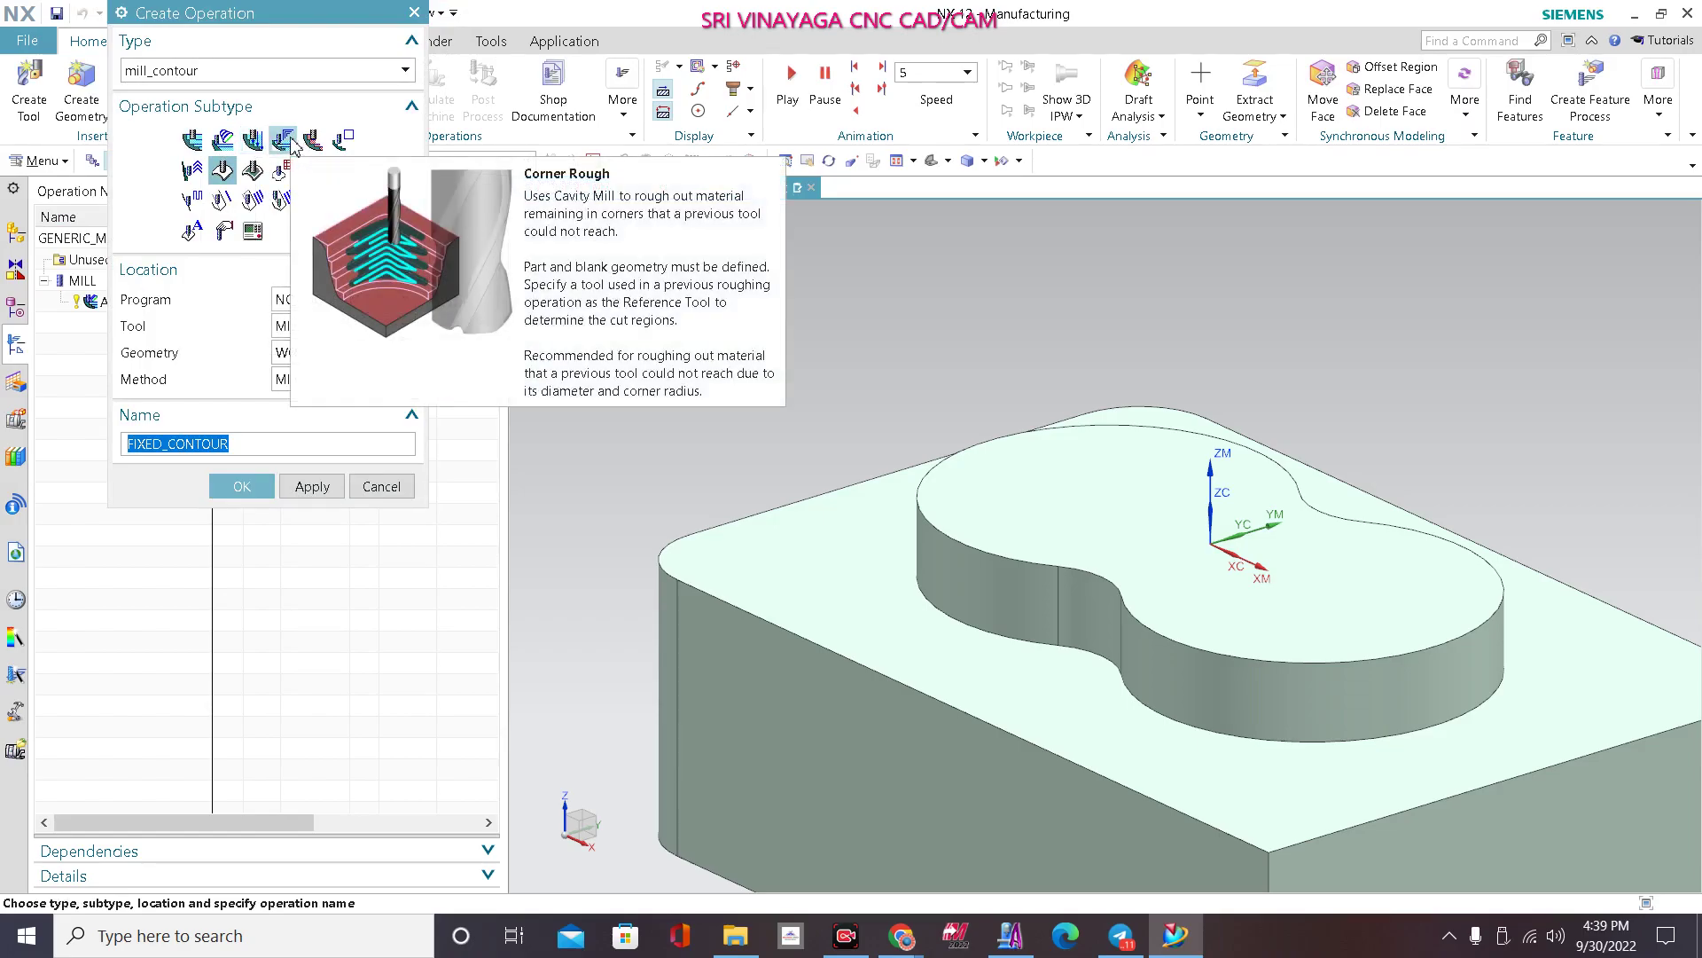
{"action": "left_click", "coordinate": [283, 139]}
{"action": "left_click", "coordinate": [234, 483]}
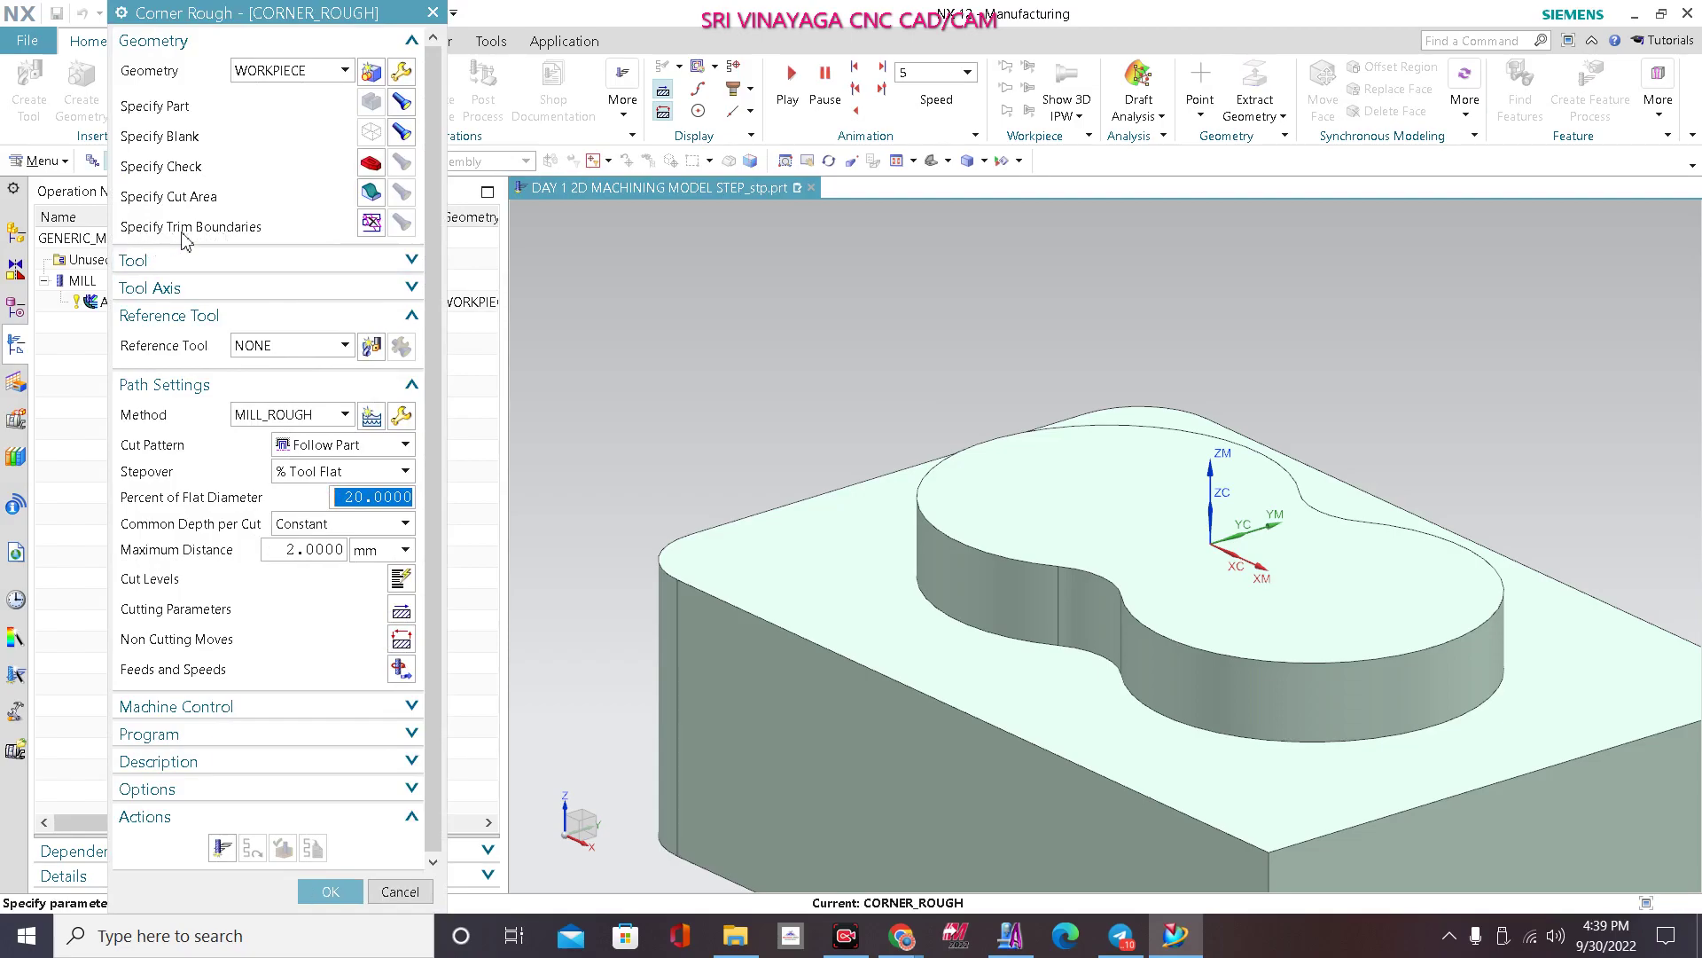
{"action": "left_click", "coordinate": [439, 15]}
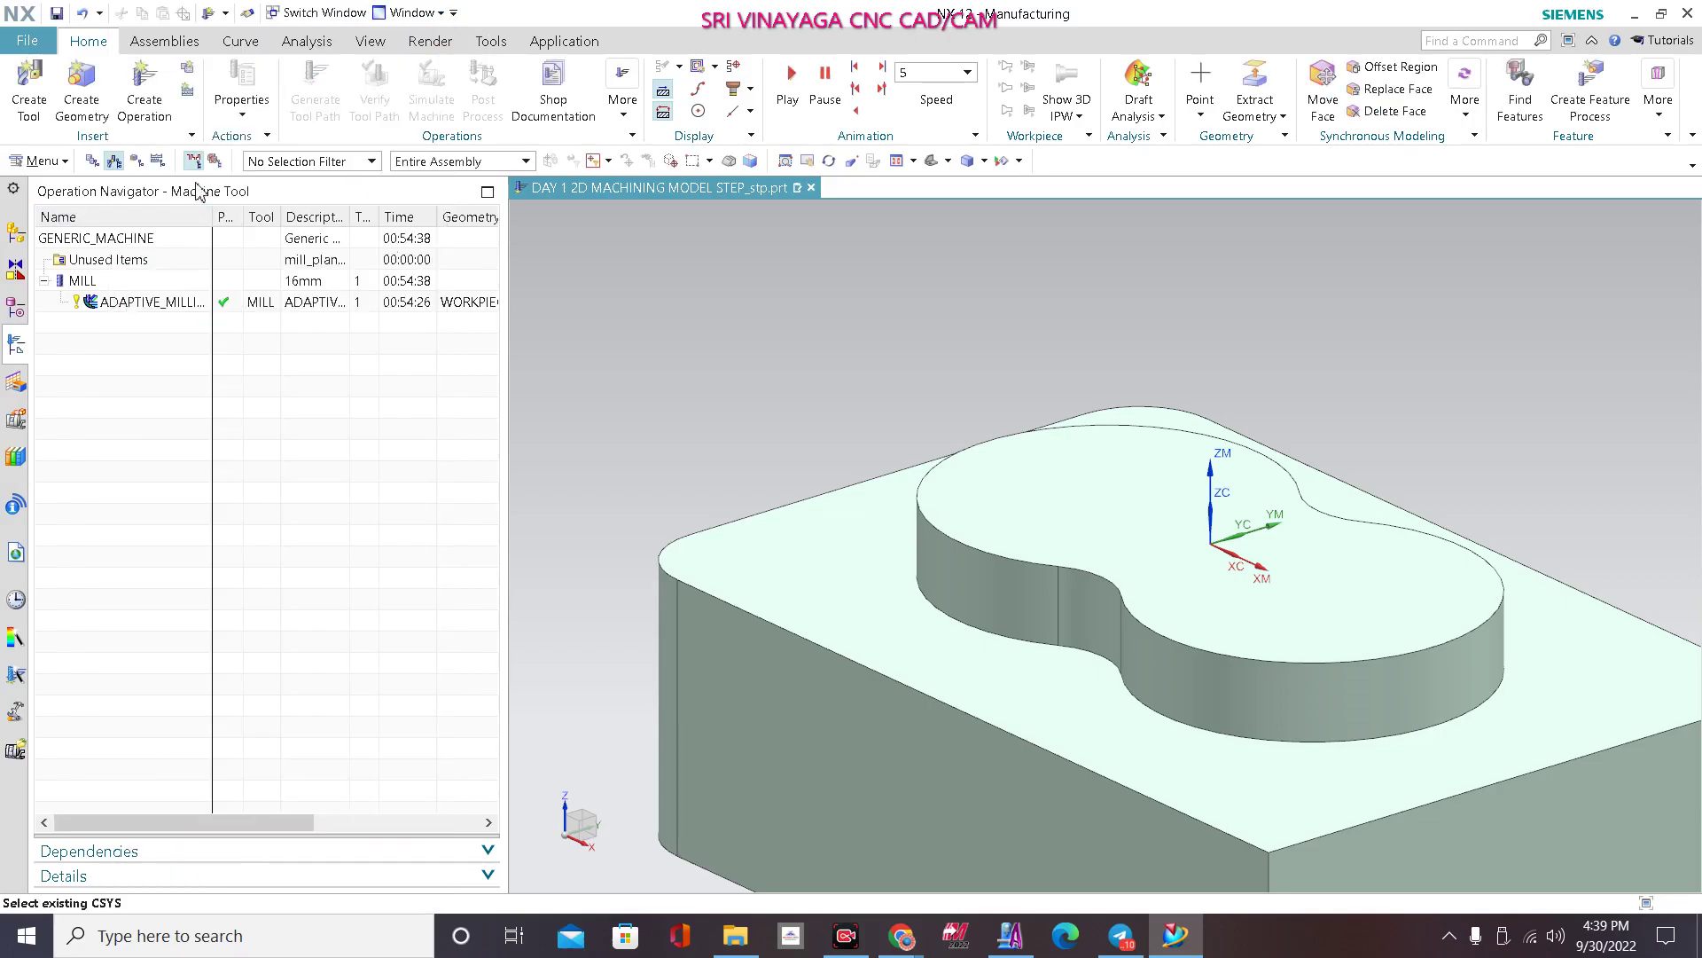
Step: Review the dimensions of the 16 mm milling tool and close its parameters without changes
{"action": "left_click", "coordinate": [321, 306]}
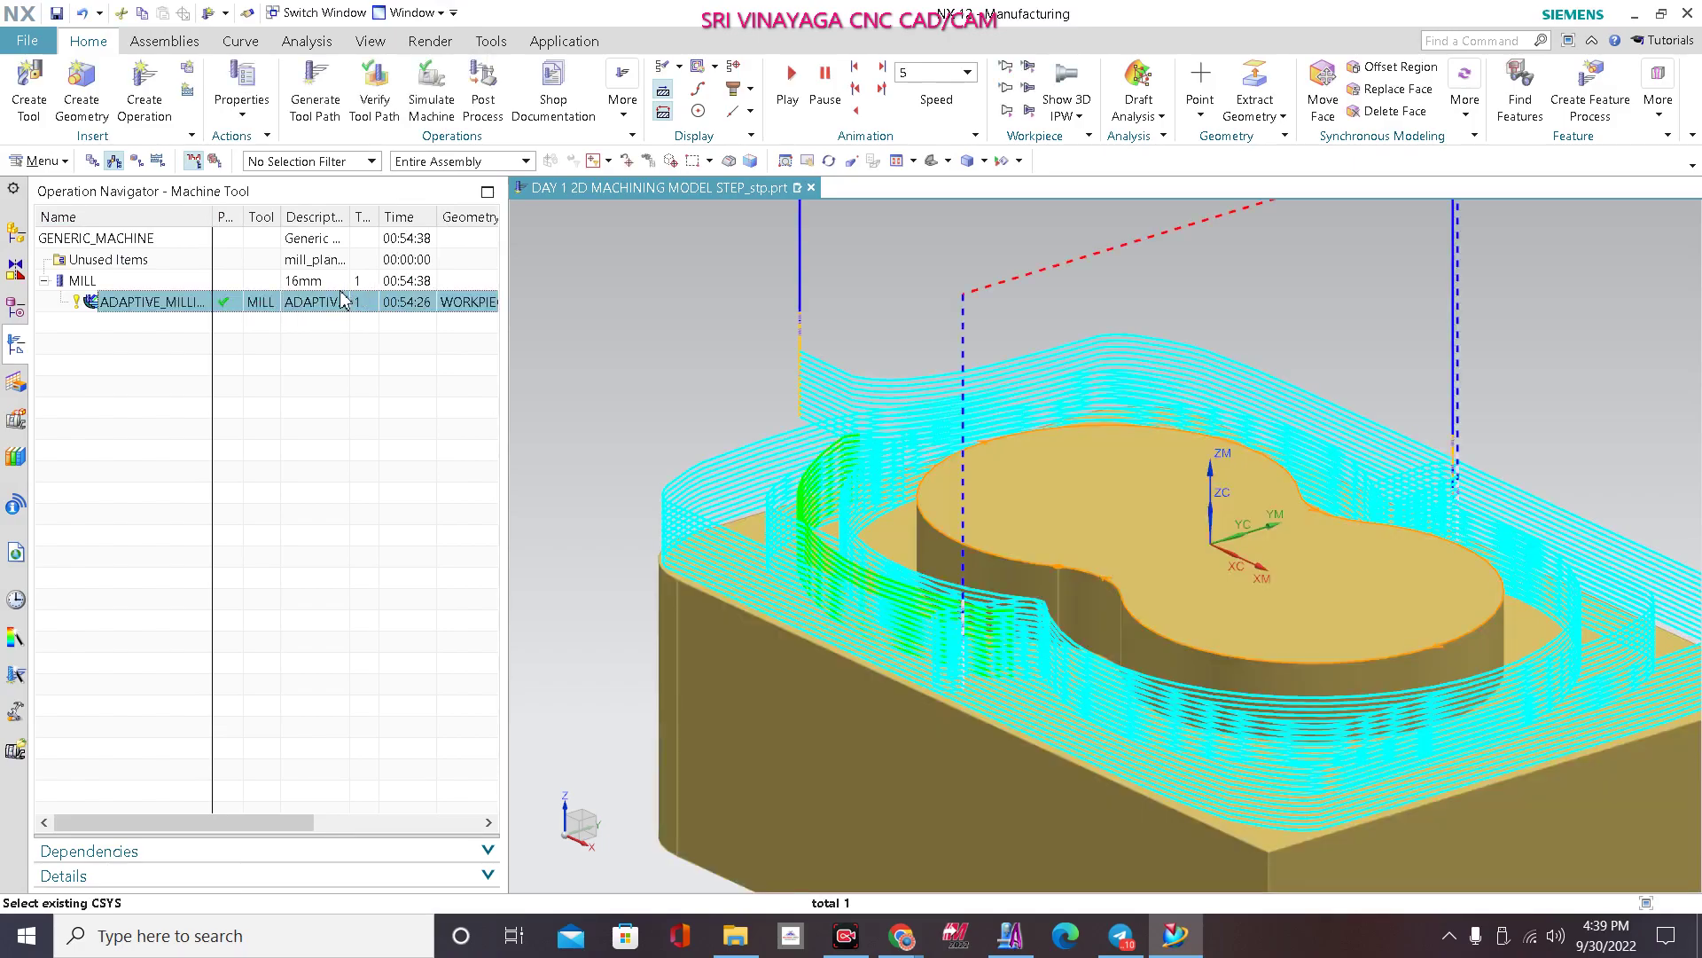
{"action": "left_click", "coordinate": [342, 280]}
{"action": "double_click", "coordinate": [342, 280]}
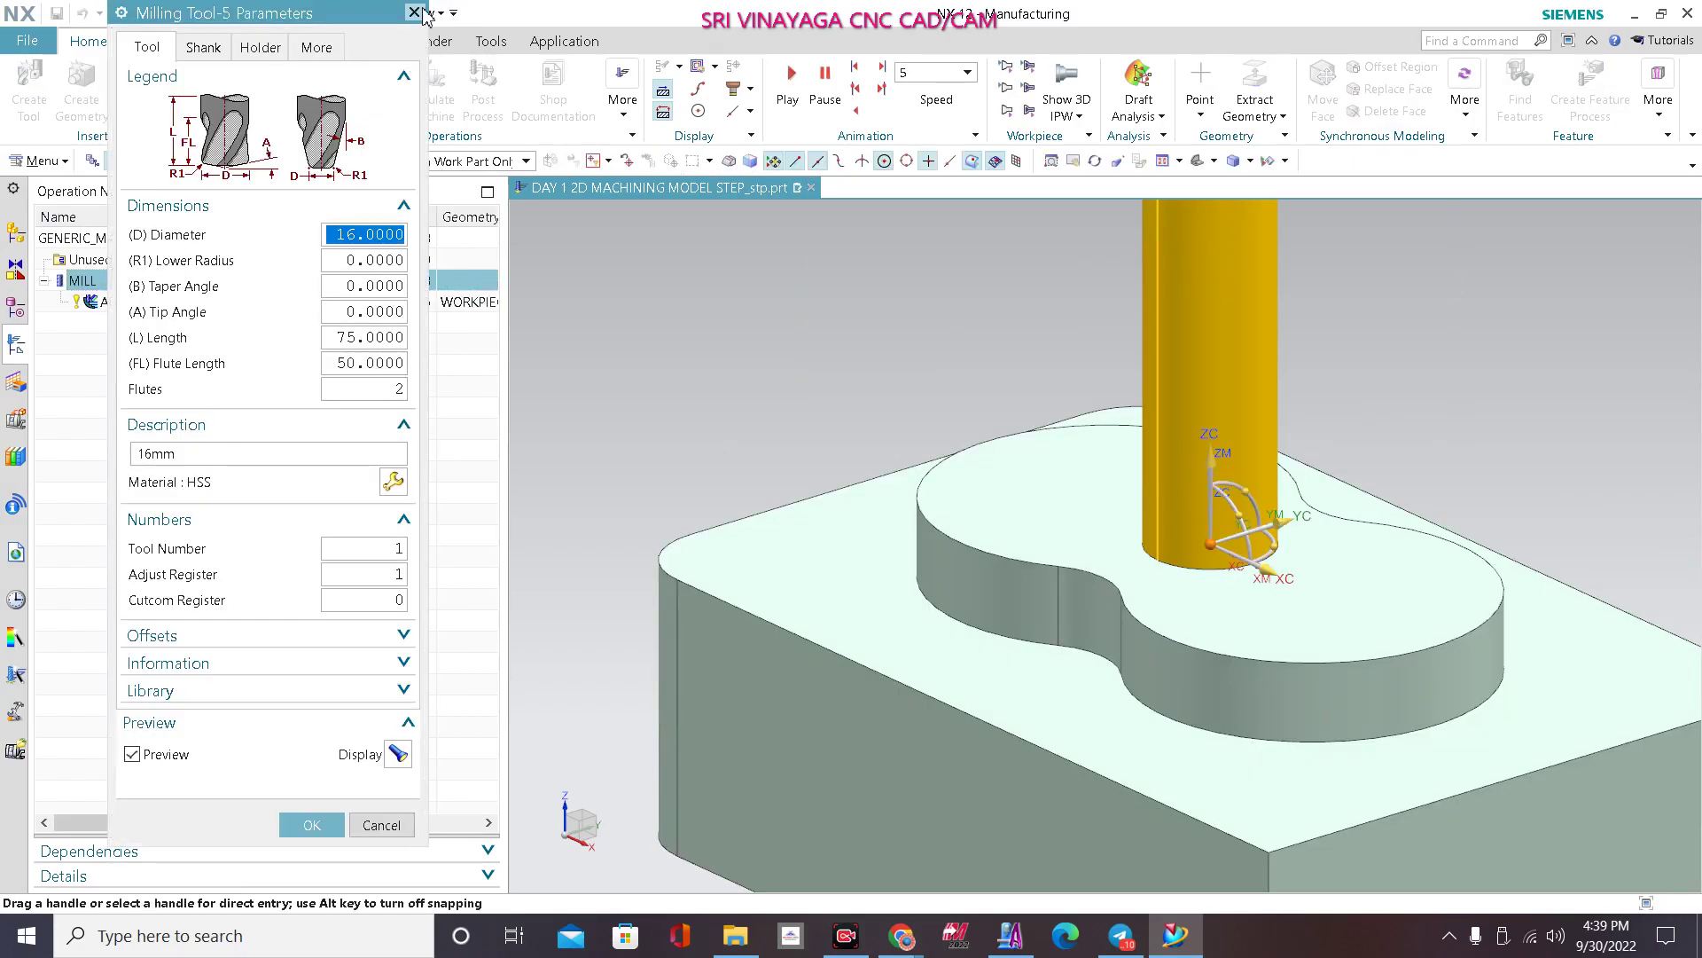
{"action": "left_click", "coordinate": [414, 13]}
Step: In the adaptive milling operation, remove the boss outline from the trim boundaries and start a new boundary selected by Curves
{"action": "left_click", "coordinate": [311, 304]}
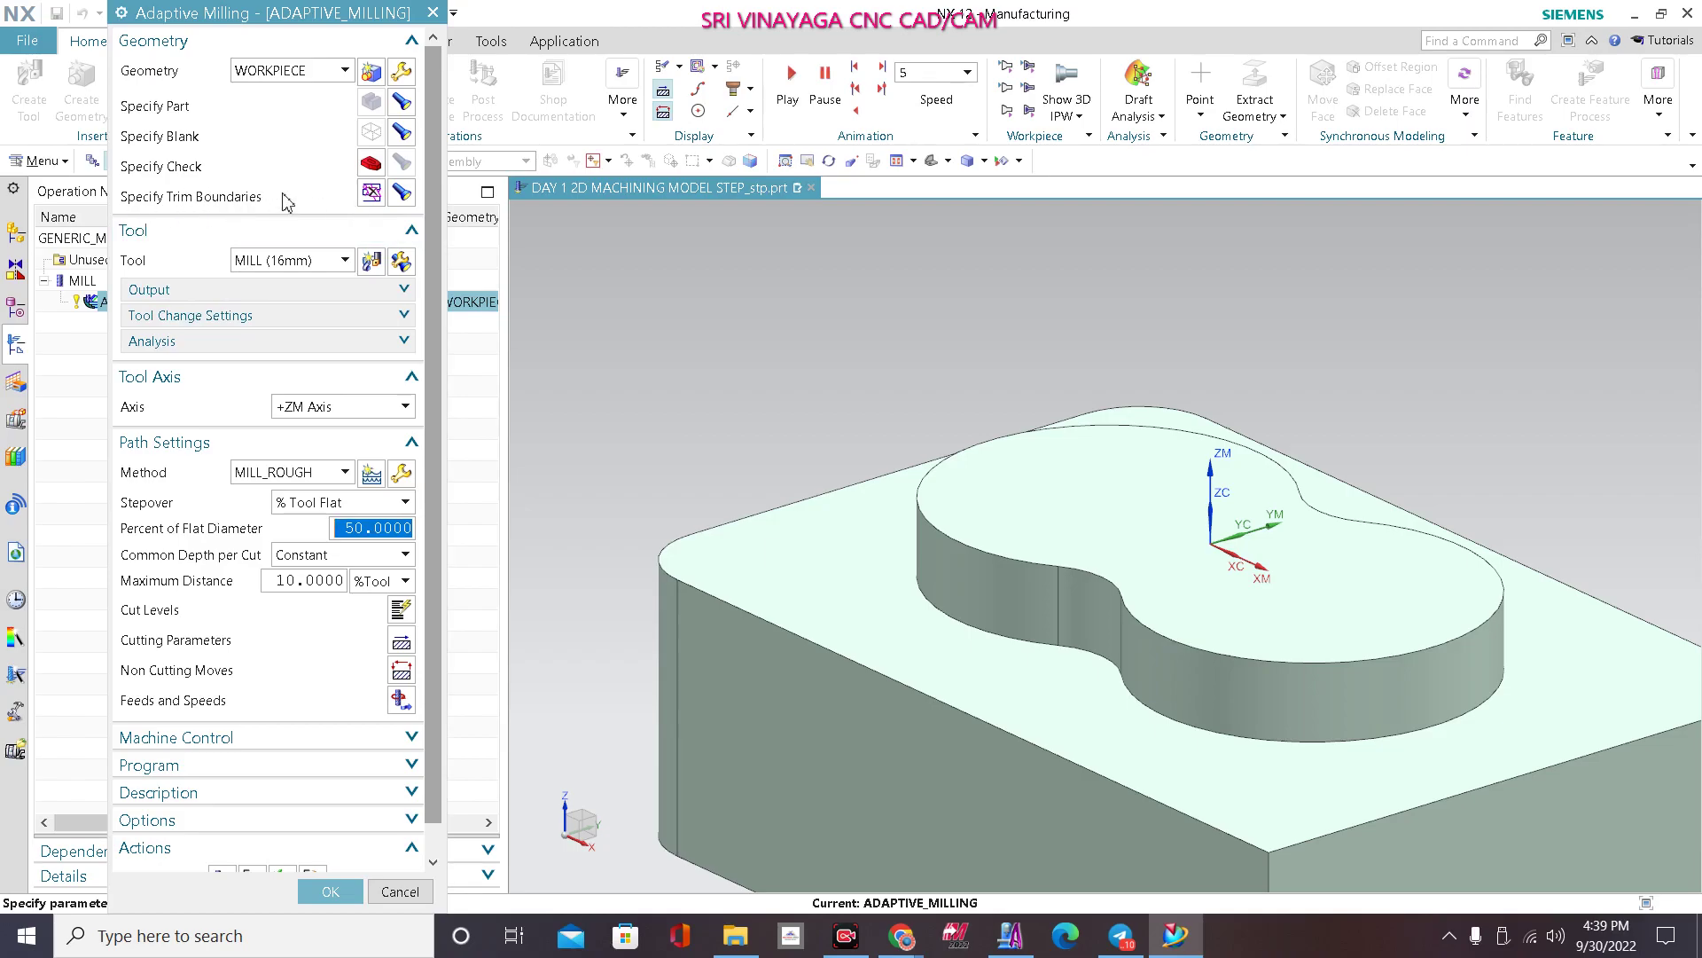
{"action": "scroll", "coordinate": [785, 533], "scroll_direction": "down", "scroll_amount": 2}
{"action": "scroll", "coordinate": [906, 606], "scroll_direction": "up", "scroll_amount": 2}
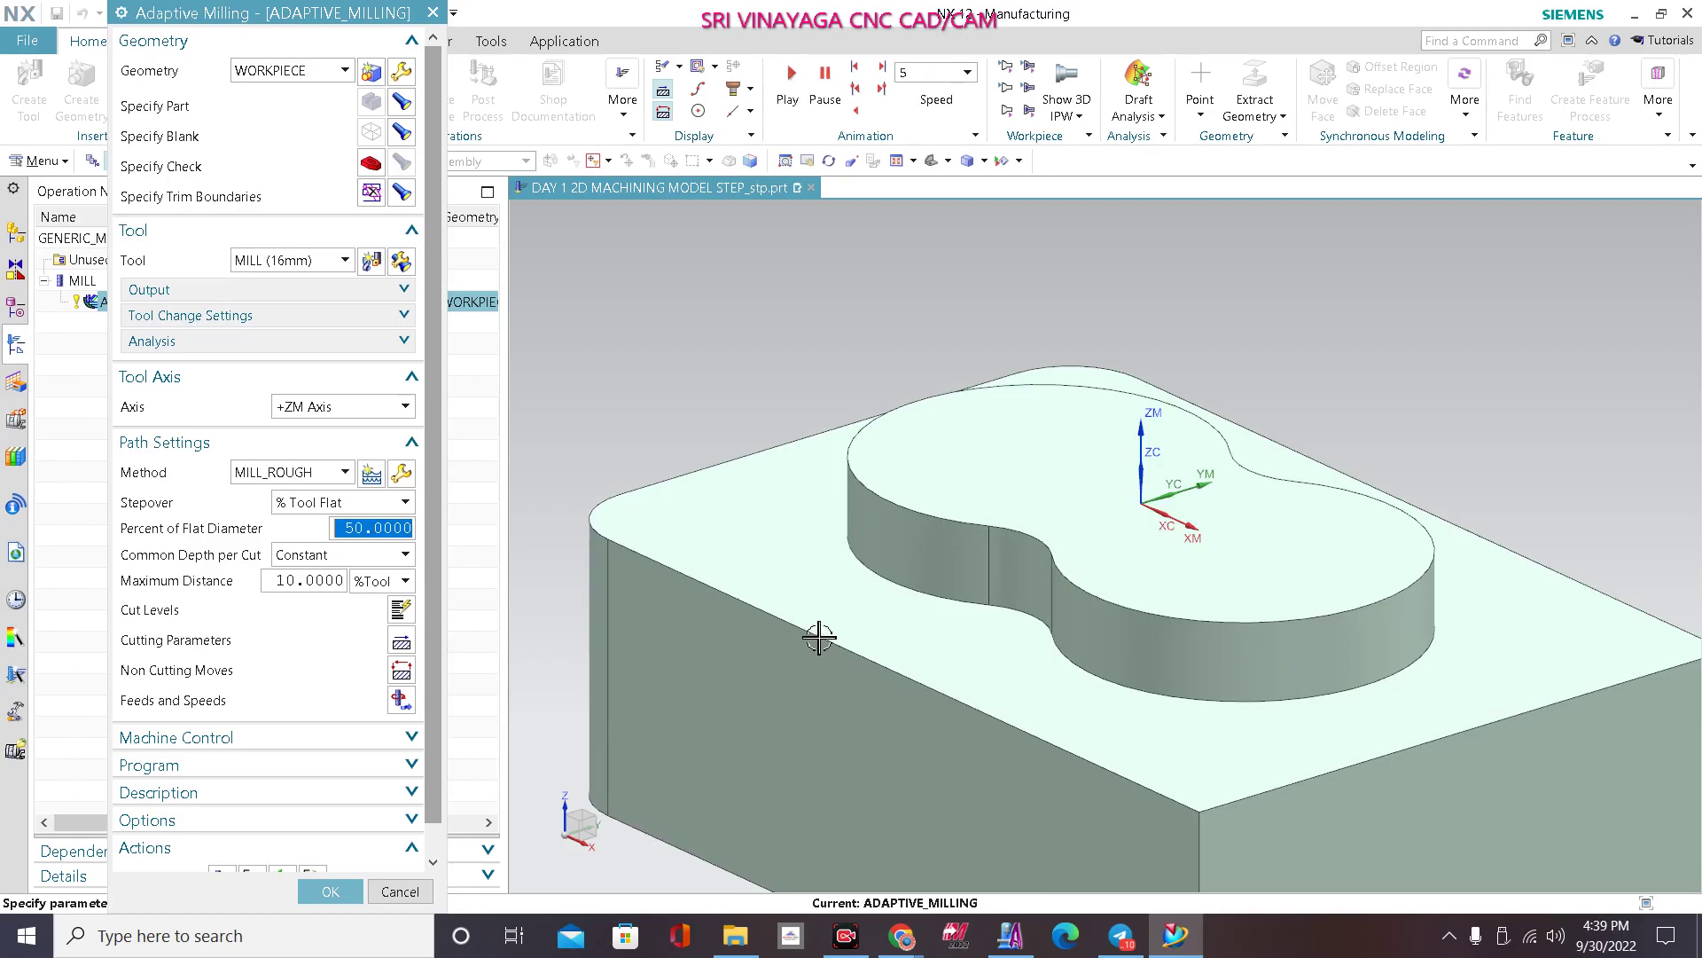
{"action": "left_click", "coordinate": [404, 194]}
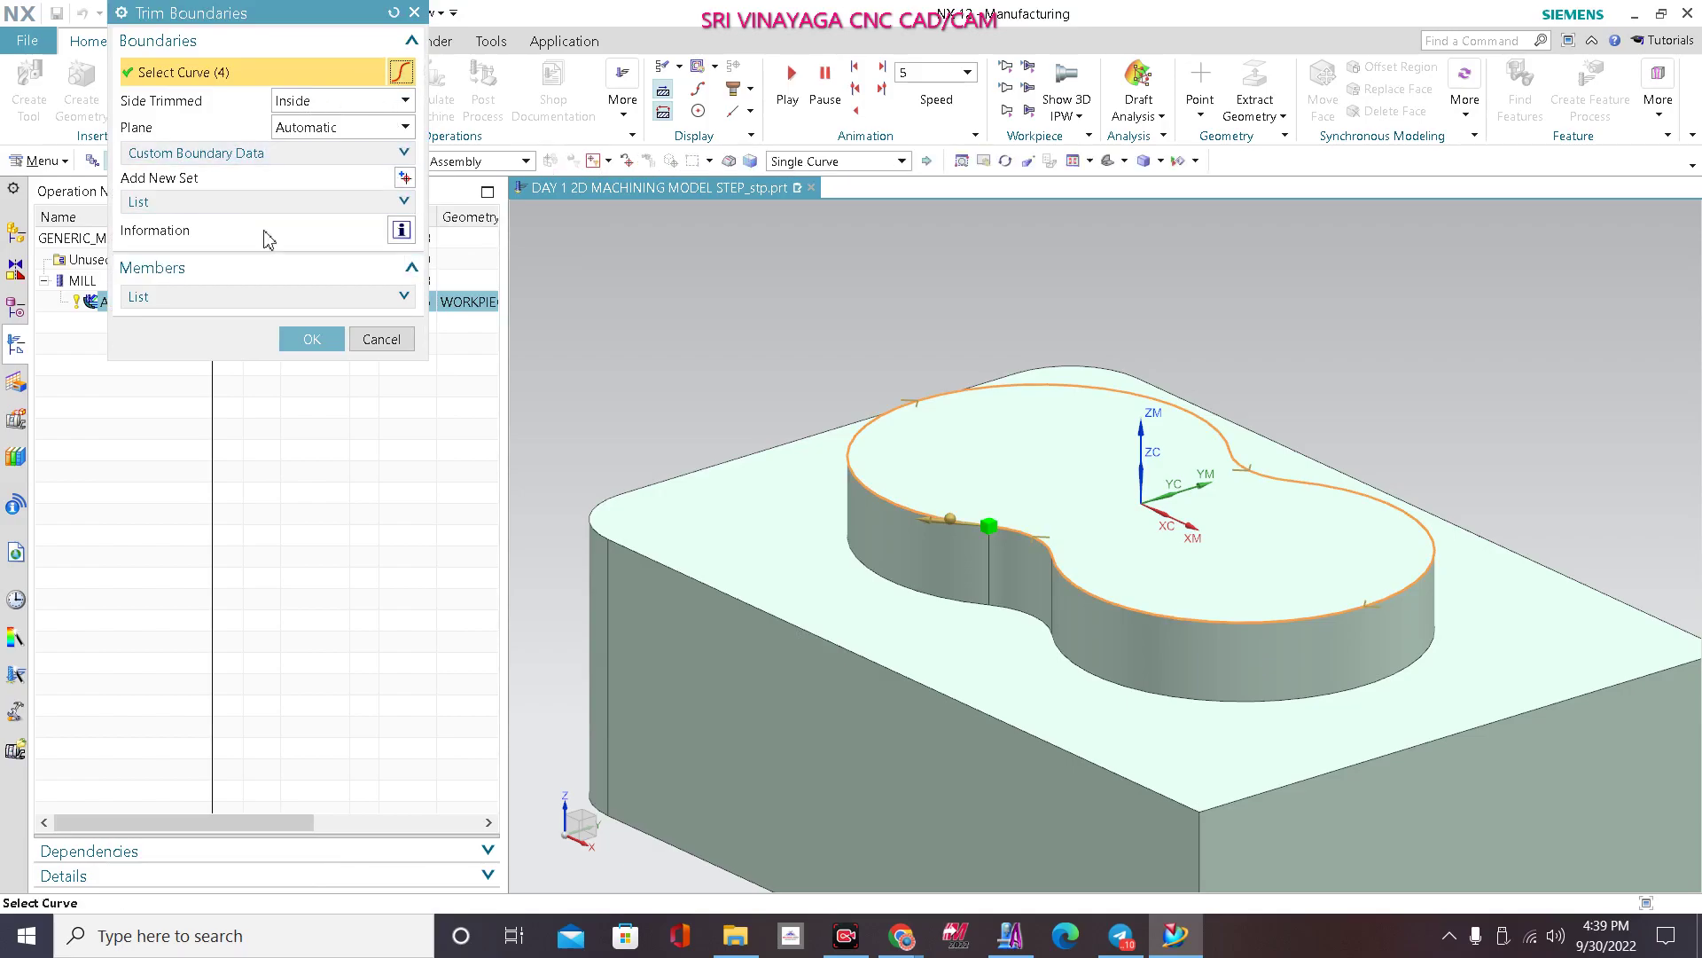
{"action": "left_click", "coordinate": [266, 204]}
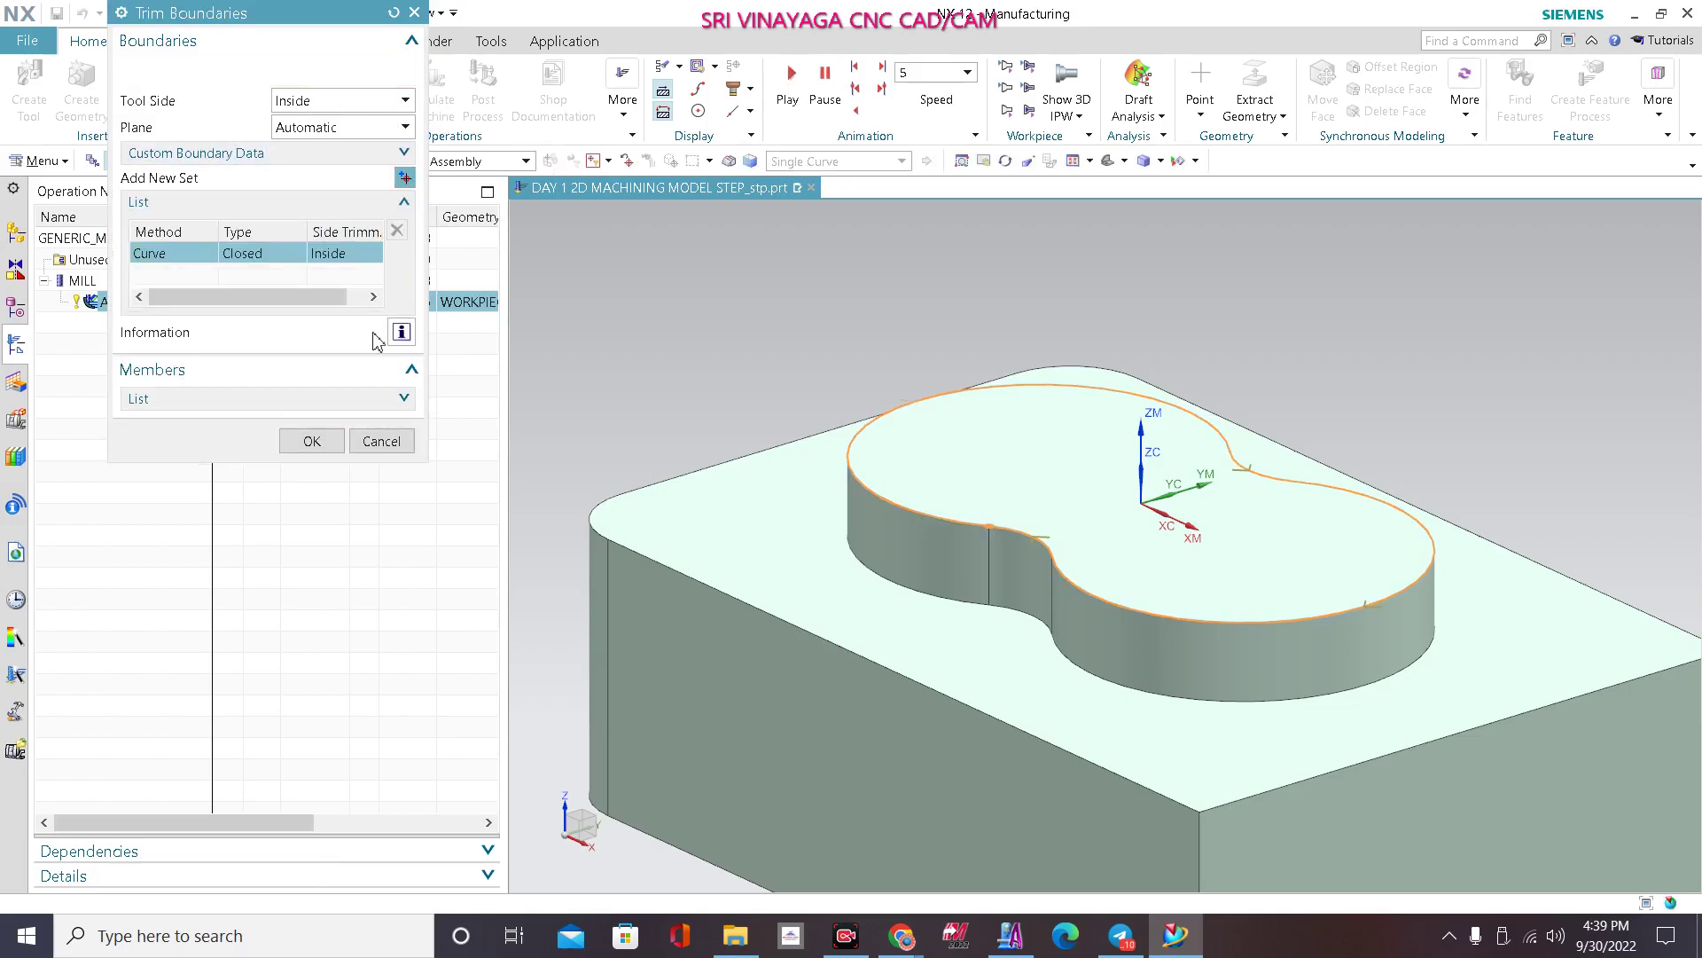
{"action": "left_click", "coordinate": [366, 74]}
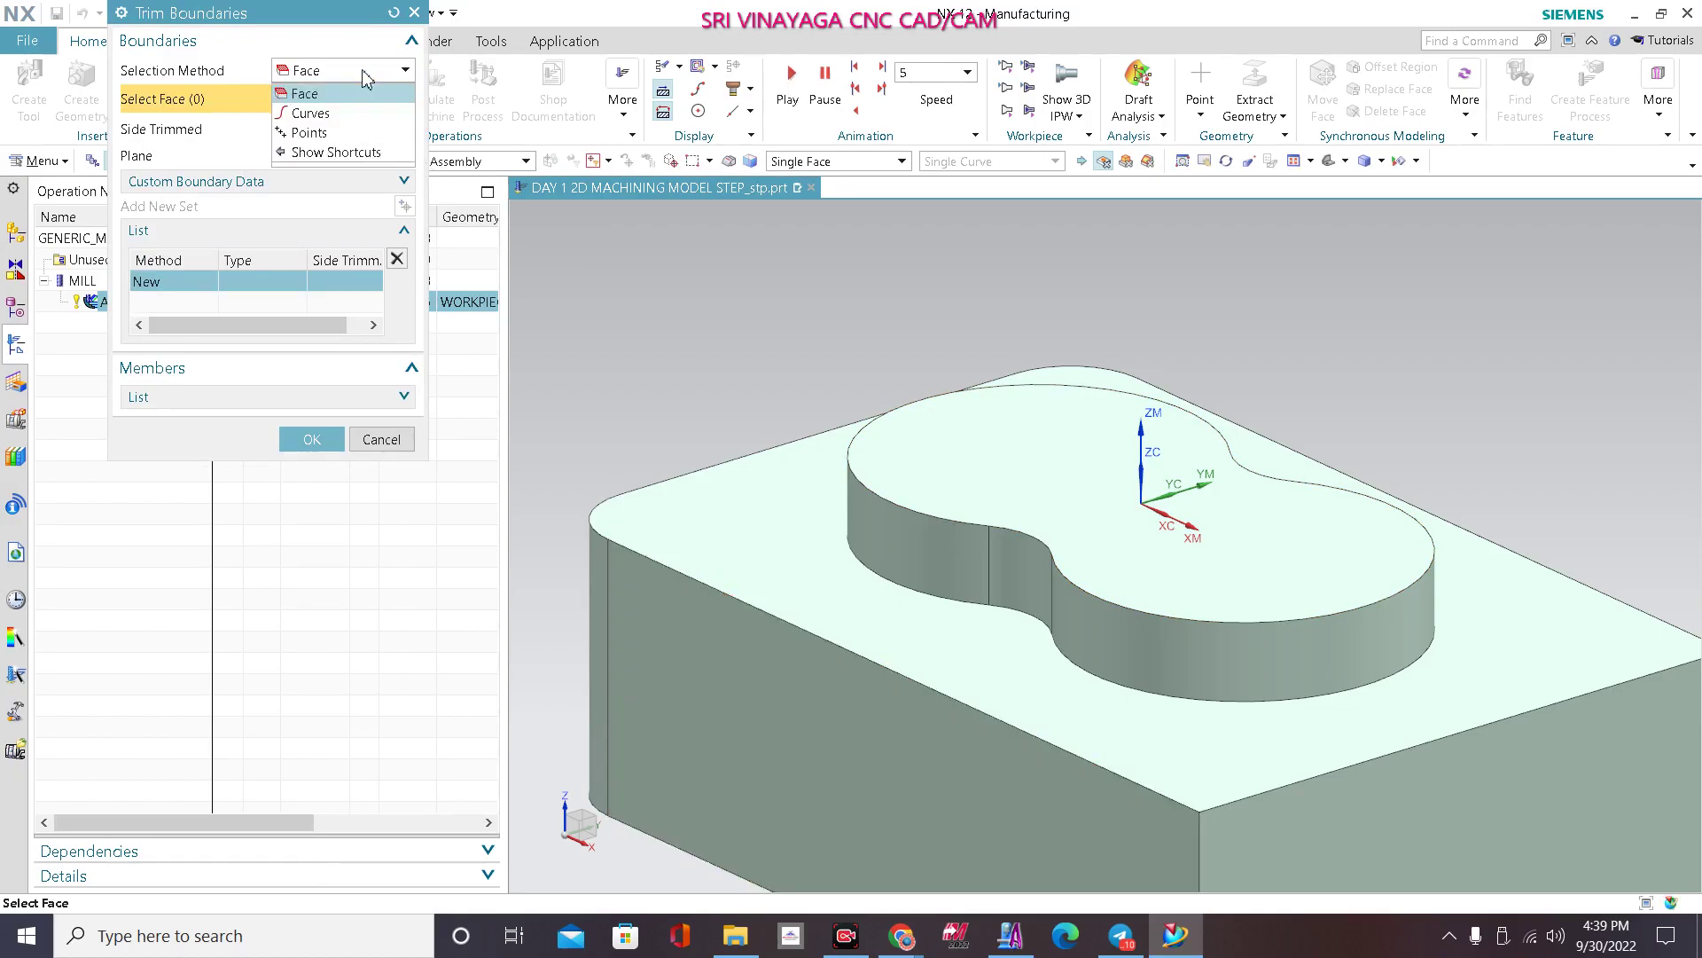
{"action": "left_click", "coordinate": [310, 114]}
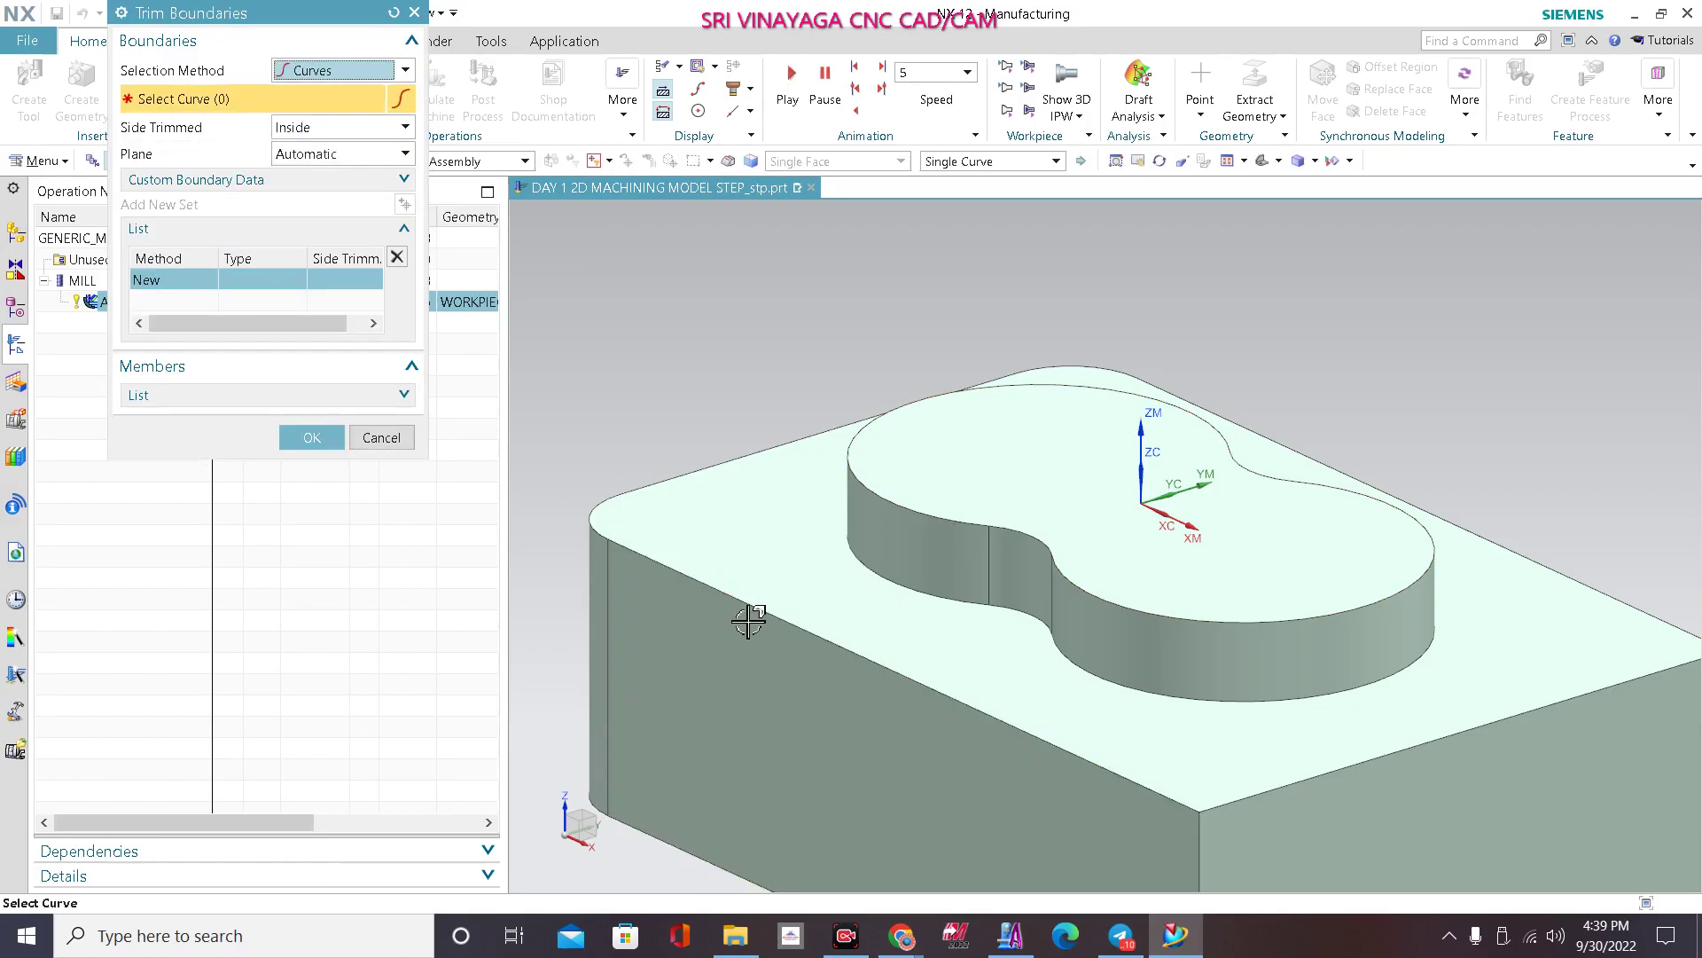
Step: Define the trim boundary from the six outer edges of the face around the boss and generate the tool path
{"action": "left_click", "coordinate": [711, 585]}
{"action": "left_click", "coordinate": [597, 532]}
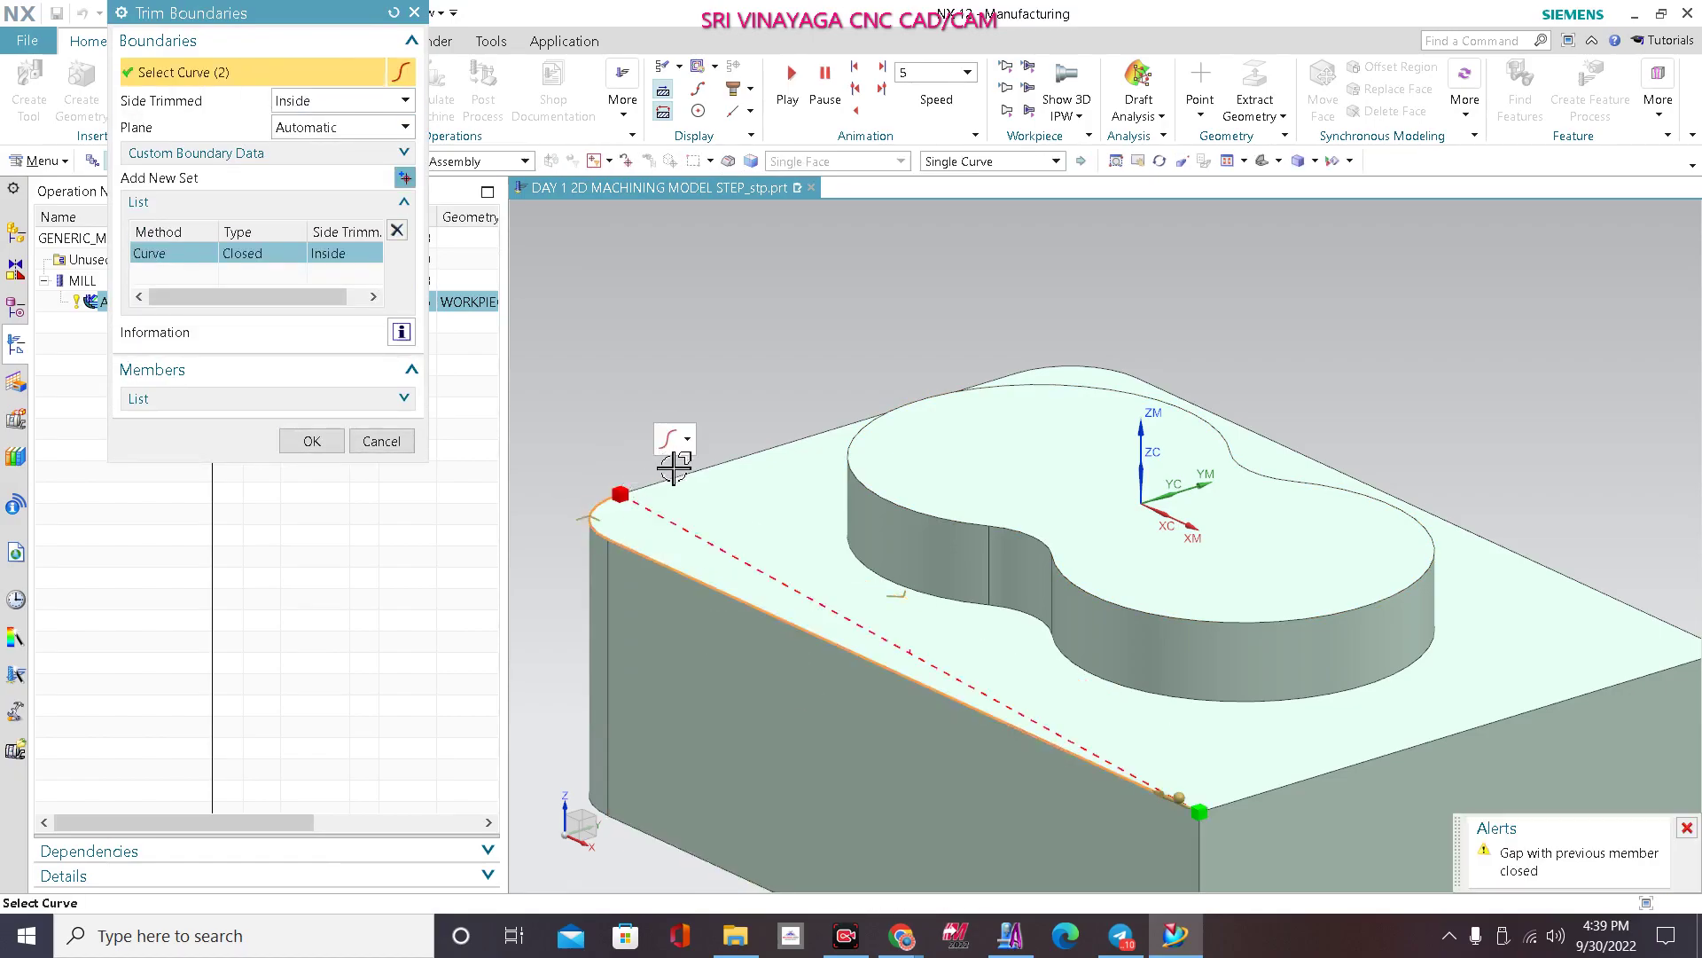
{"action": "left_click", "coordinate": [851, 434]}
{"action": "left_click", "coordinate": [1098, 365]}
{"action": "left_click", "coordinate": [1216, 414]}
{"action": "left_click", "coordinate": [1565, 703]}
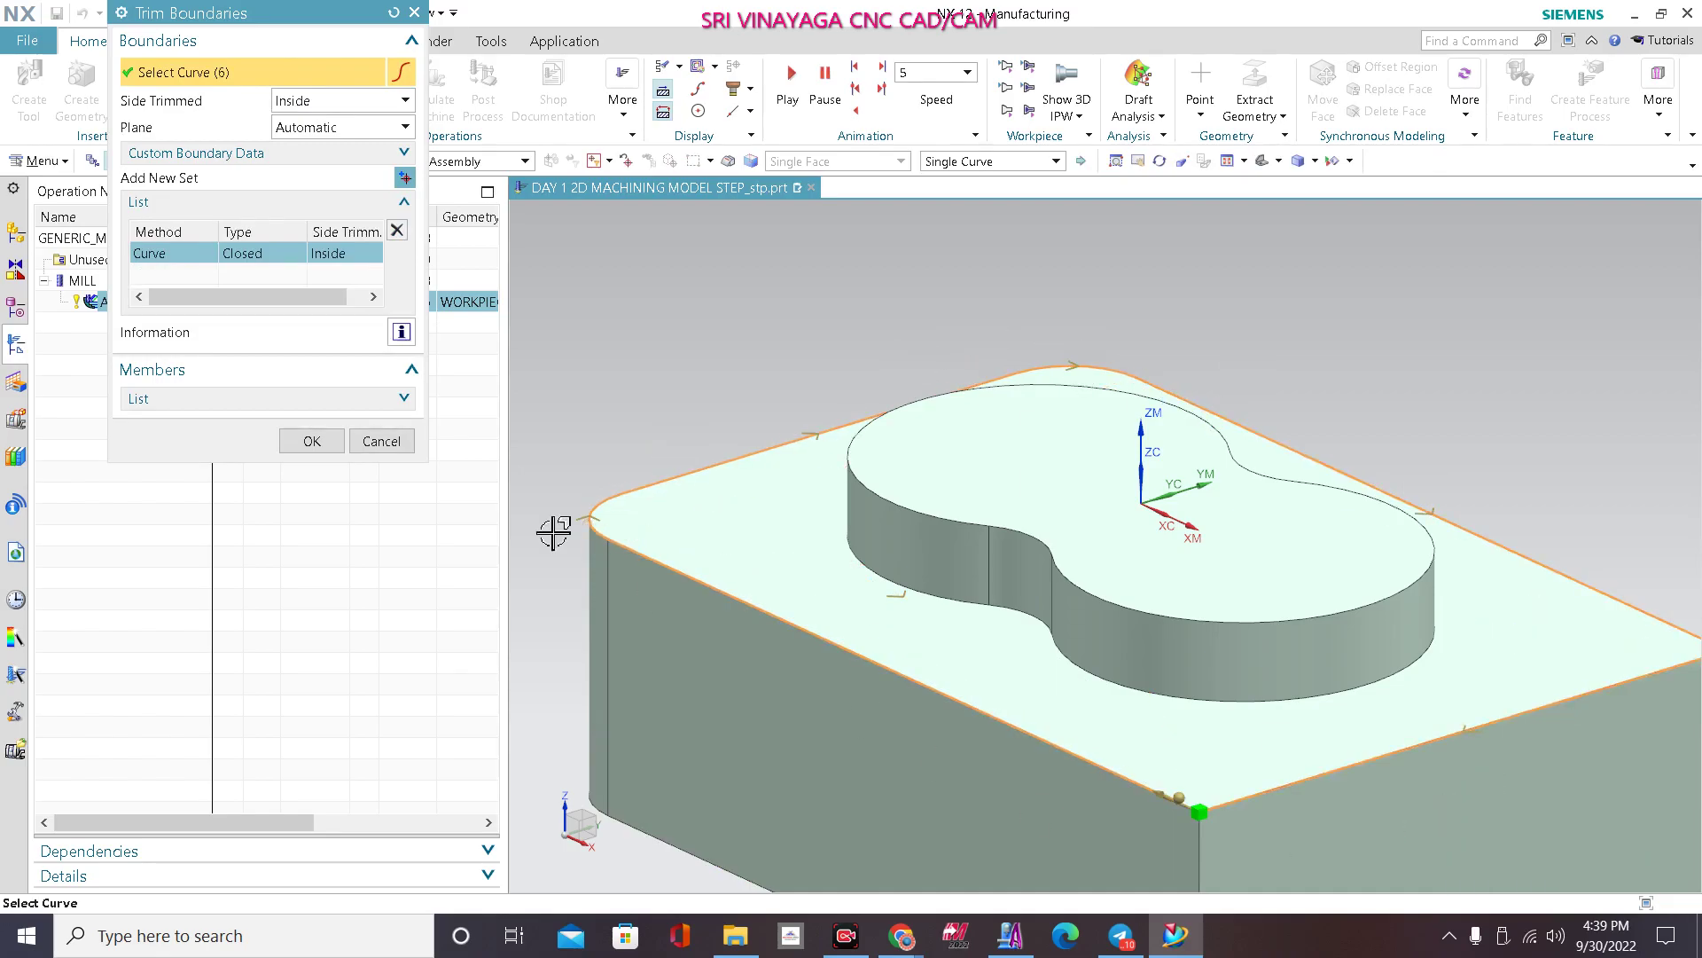
{"action": "left_click", "coordinate": [312, 441]}
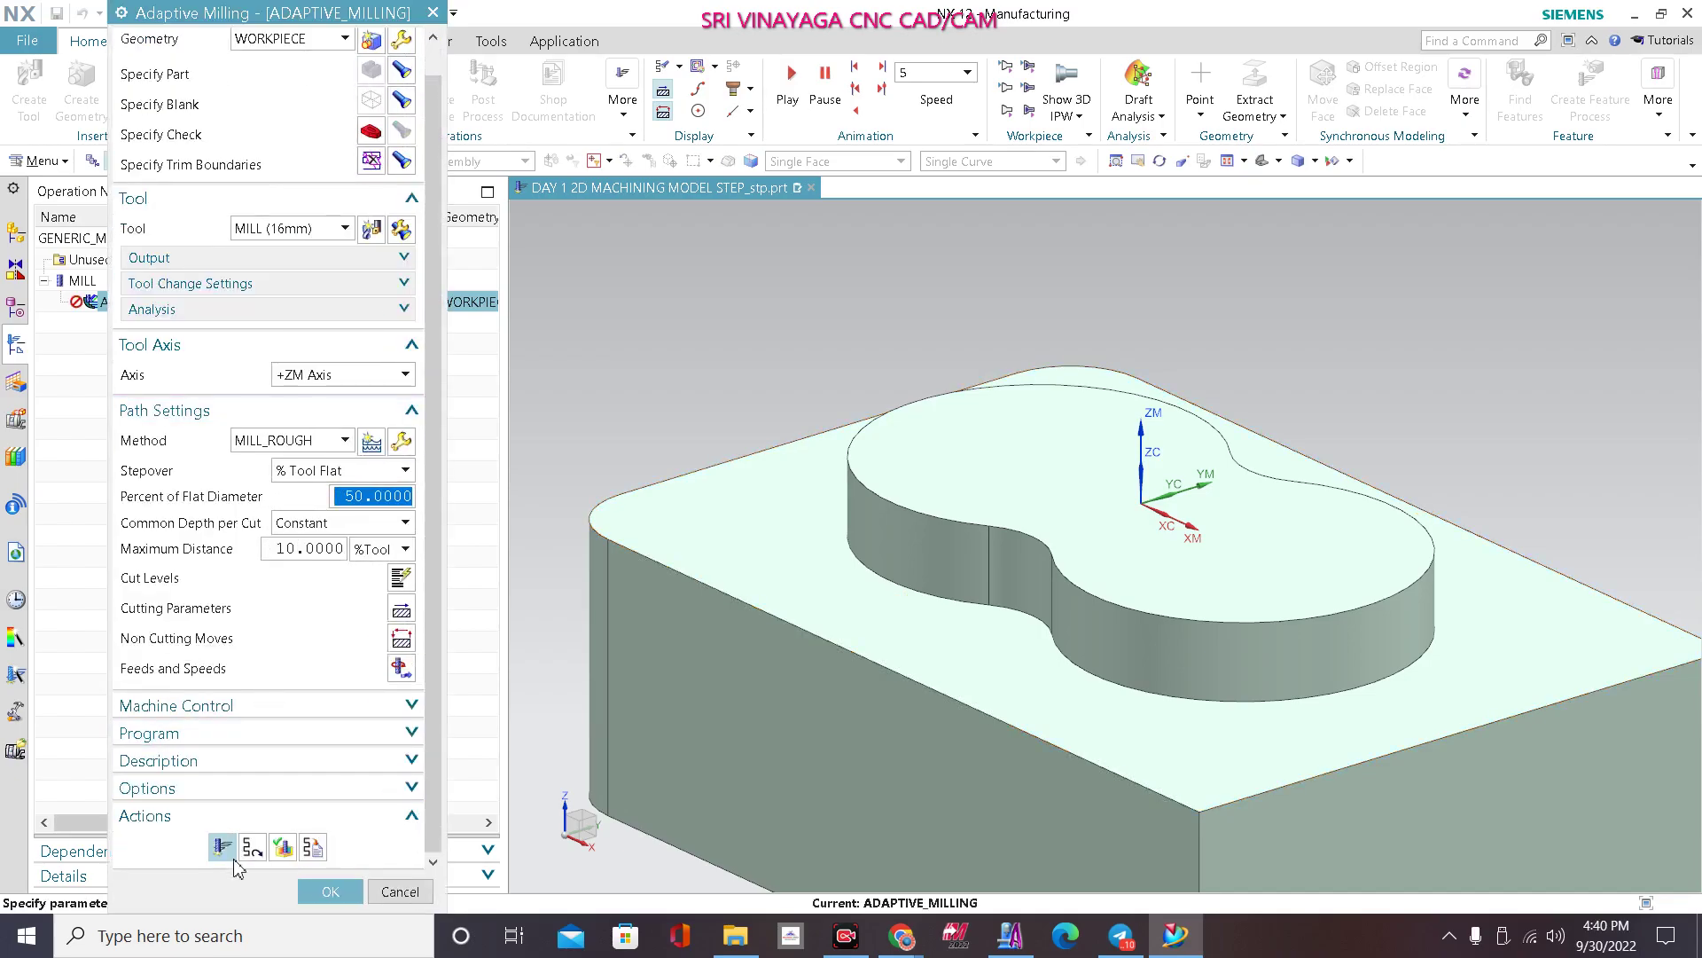
{"action": "left_click", "coordinate": [222, 847]}
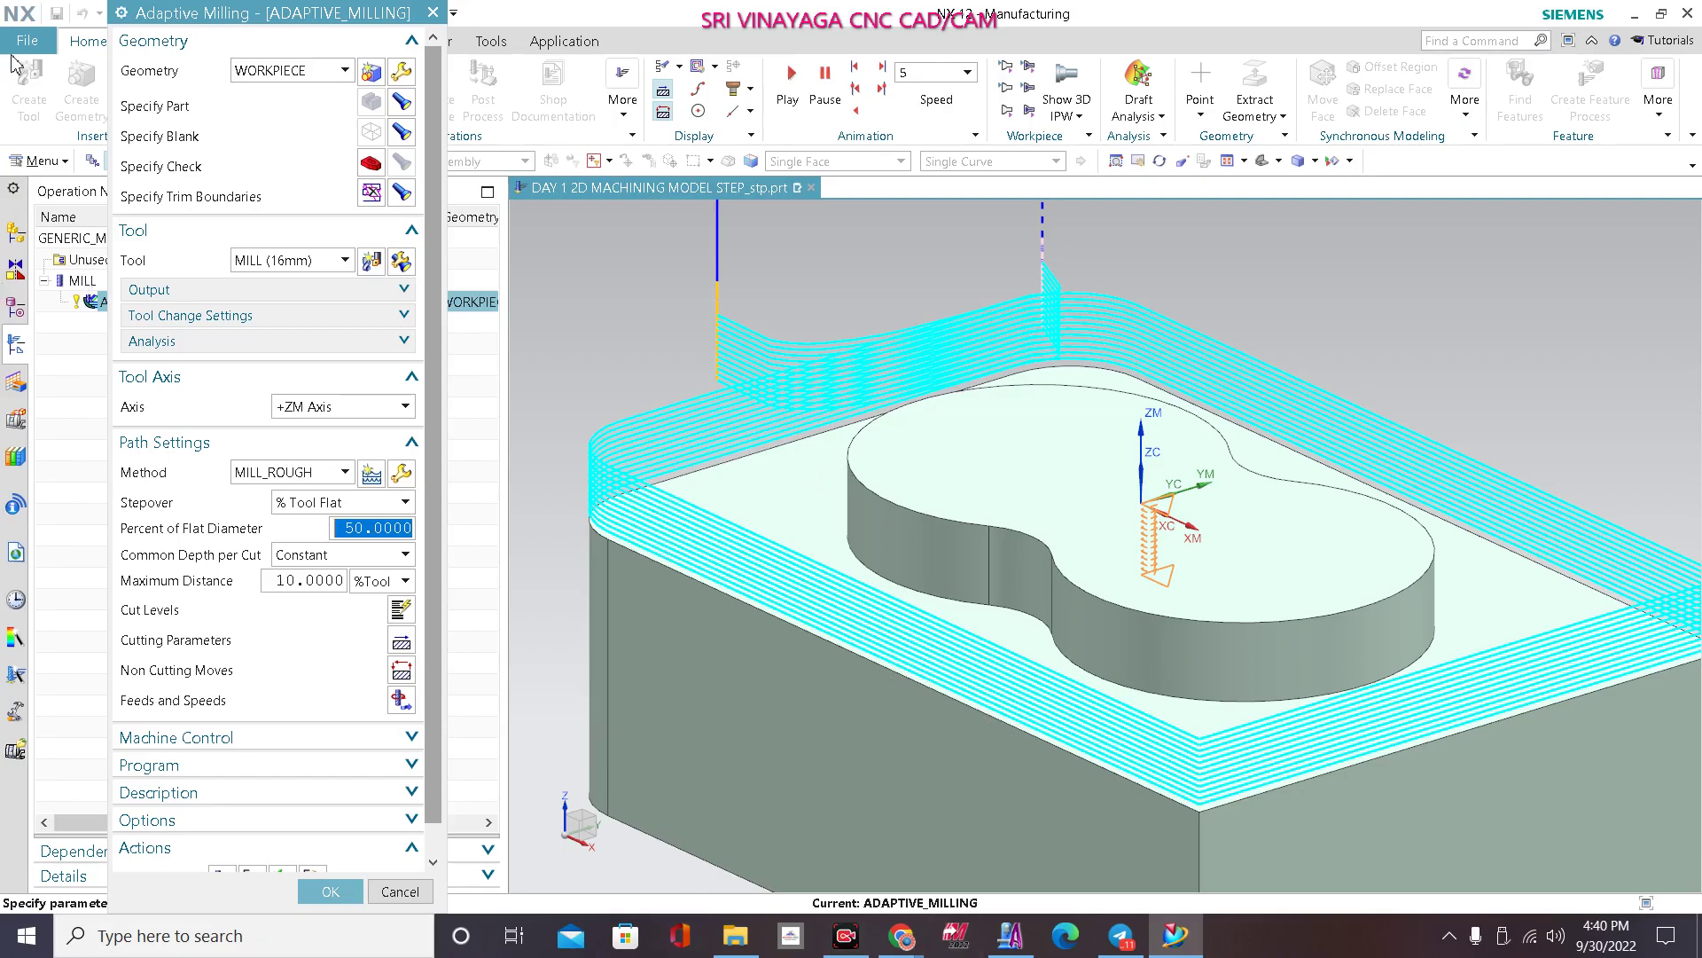
Step: Verify the tool path with collision settings accepted, simulate material removal in 3D Dynamic mode at speed 6, and close the verification
{"action": "scroll", "coordinate": [35, 58], "scroll_direction": "down", "scroll_amount": 3}
{"action": "scroll", "coordinate": [266, 657], "scroll_direction": "down", "scroll_amount": 2}
{"action": "left_click", "coordinate": [296, 850]}
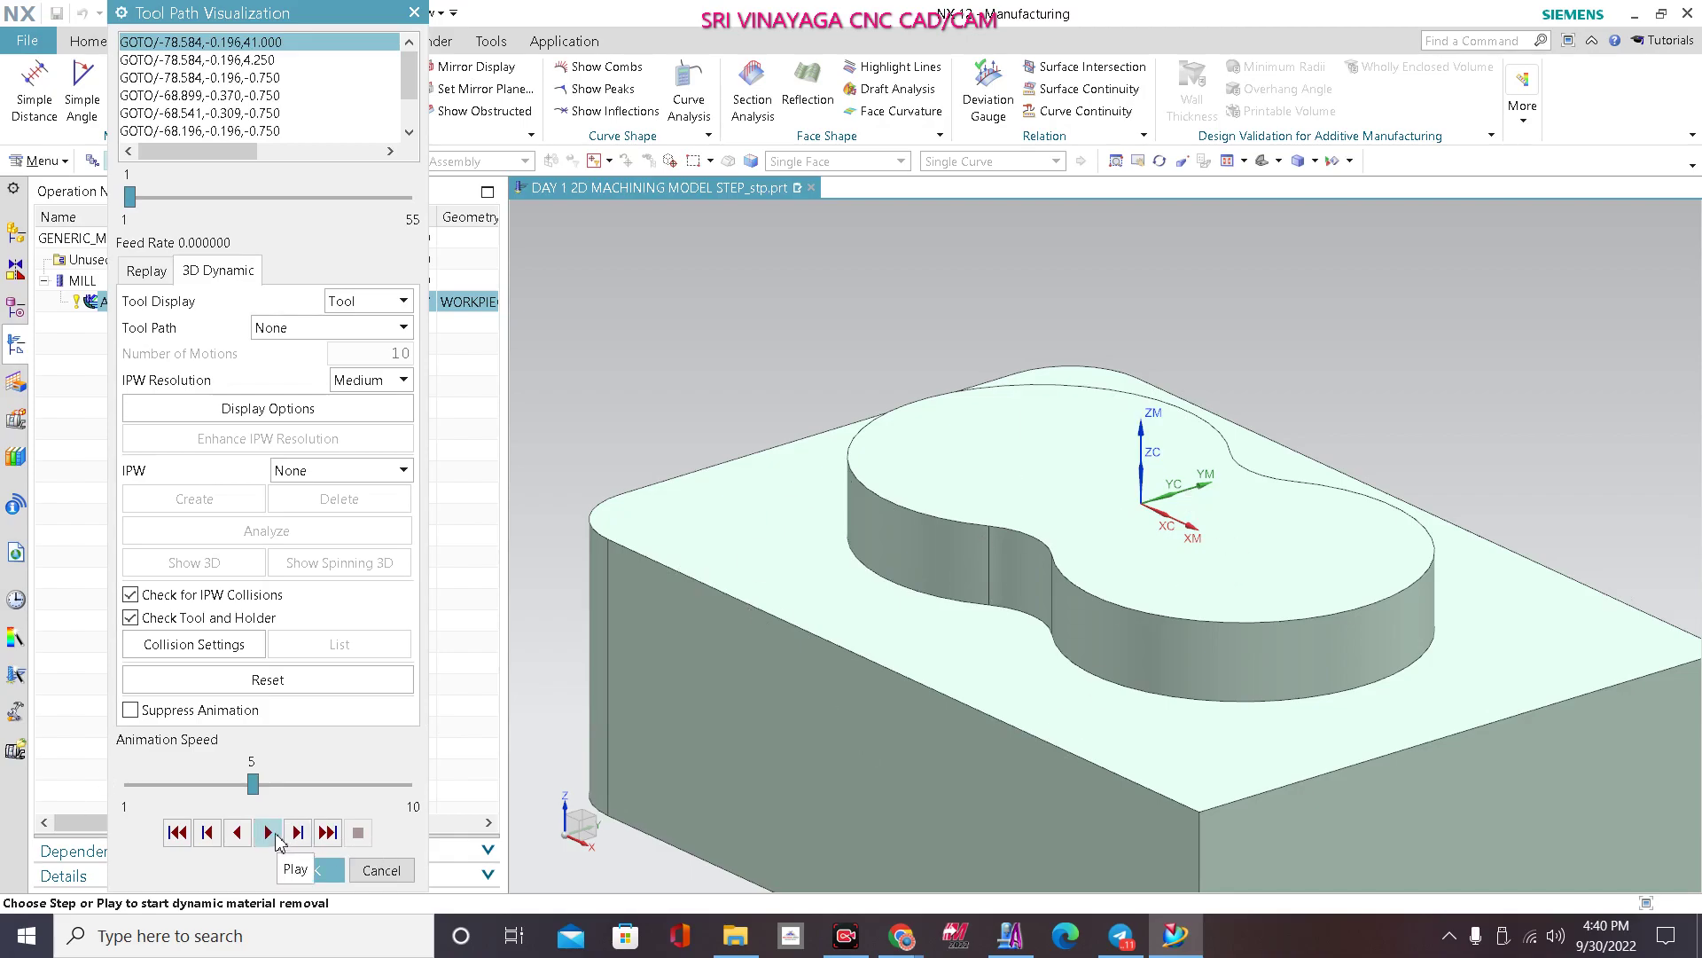
{"action": "left_click", "coordinate": [220, 645]}
{"action": "left_click", "coordinate": [215, 137]}
{"action": "left_click", "coordinate": [212, 114]}
{"action": "left_click", "coordinate": [204, 69]}
{"action": "left_click", "coordinate": [312, 178]}
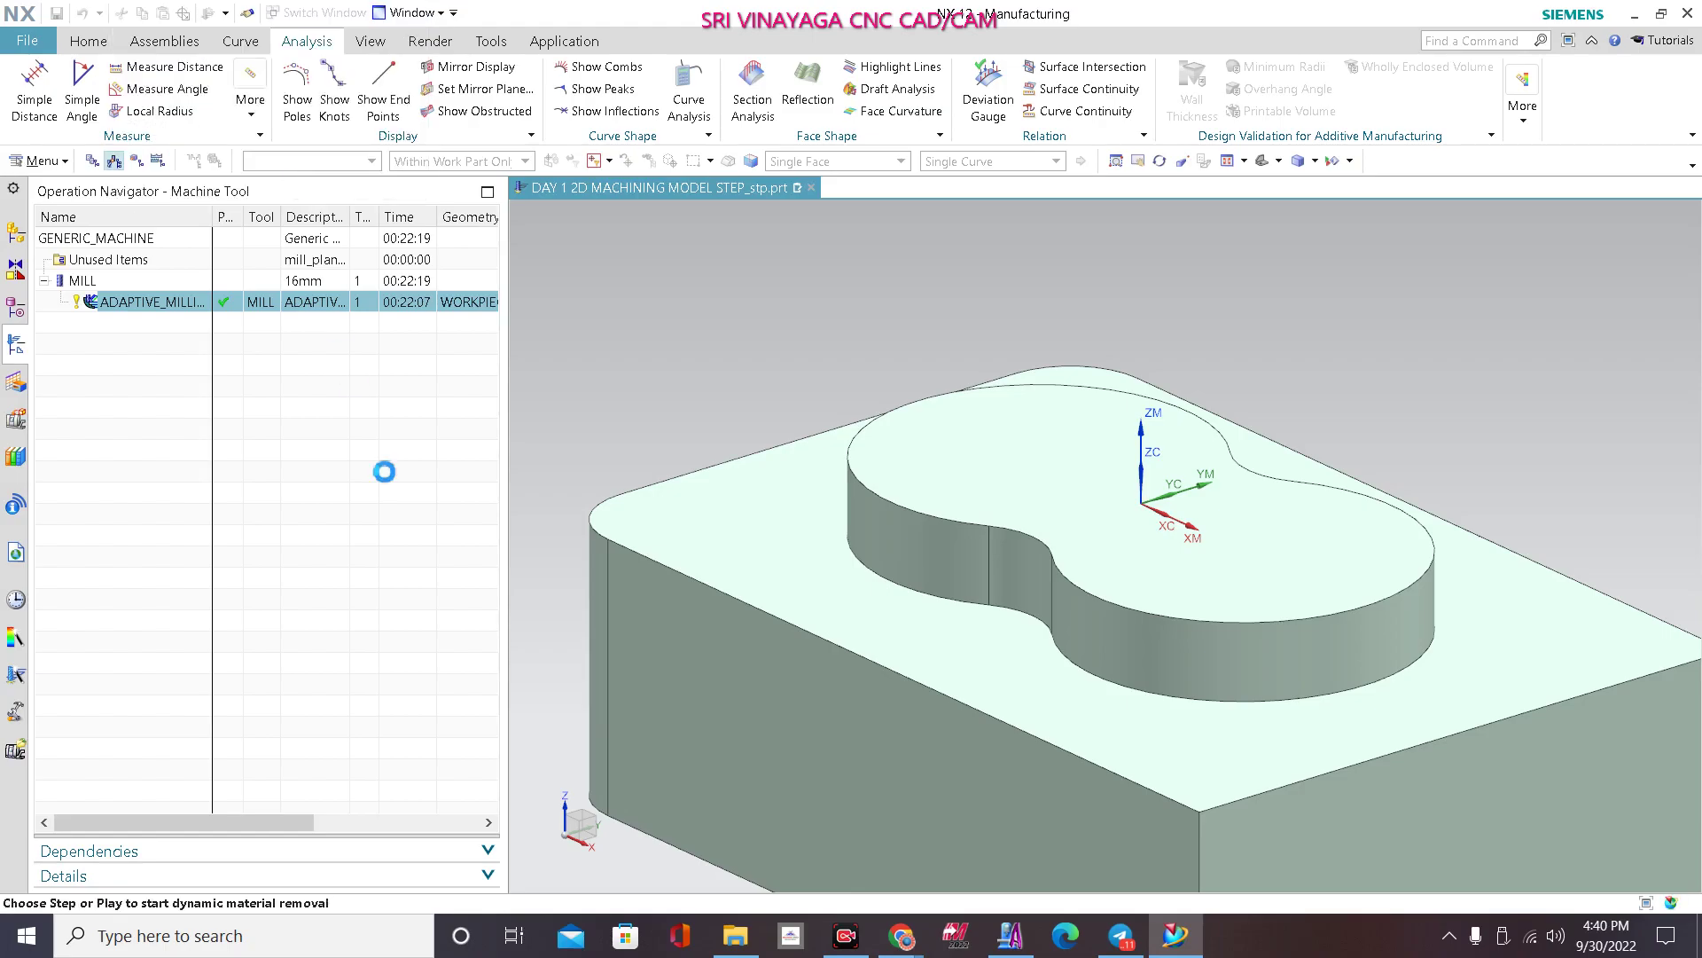
{"action": "left_click", "coordinate": [281, 831]}
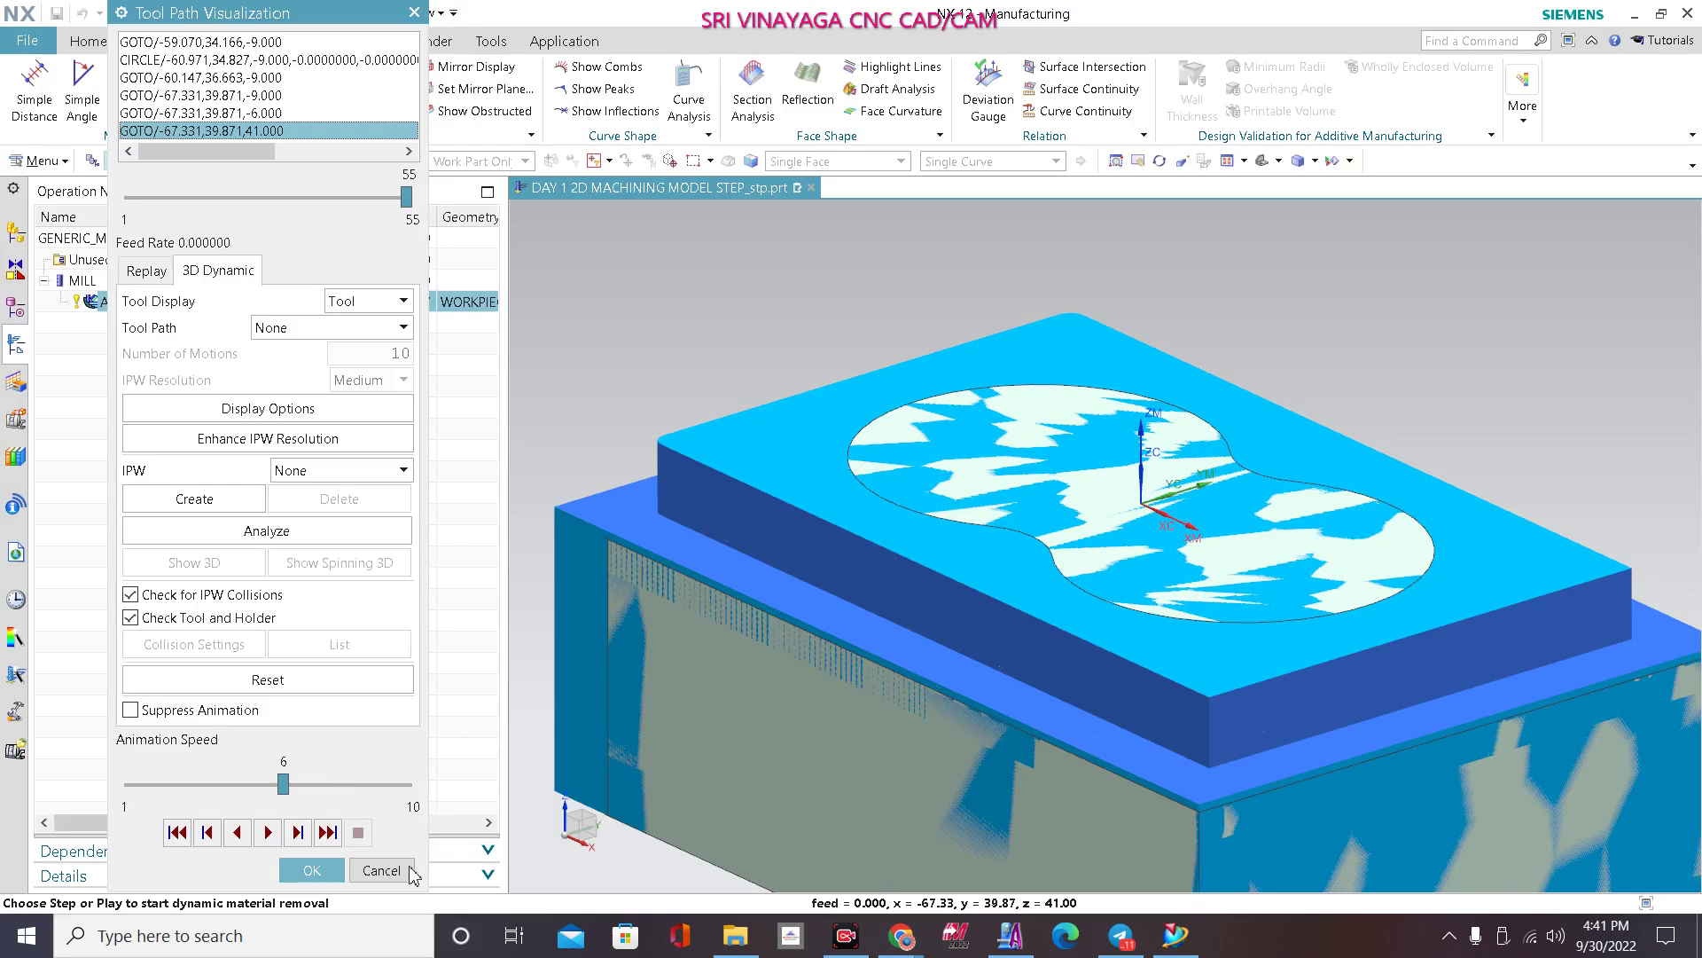
{"action": "left_click", "coordinate": [381, 869]}
Step: Change the trim boundary's trimmed side to Outside and regenerate the adaptive milling tool path
{"action": "scroll", "coordinate": [310, 217], "scroll_direction": "up", "scroll_amount": 1}
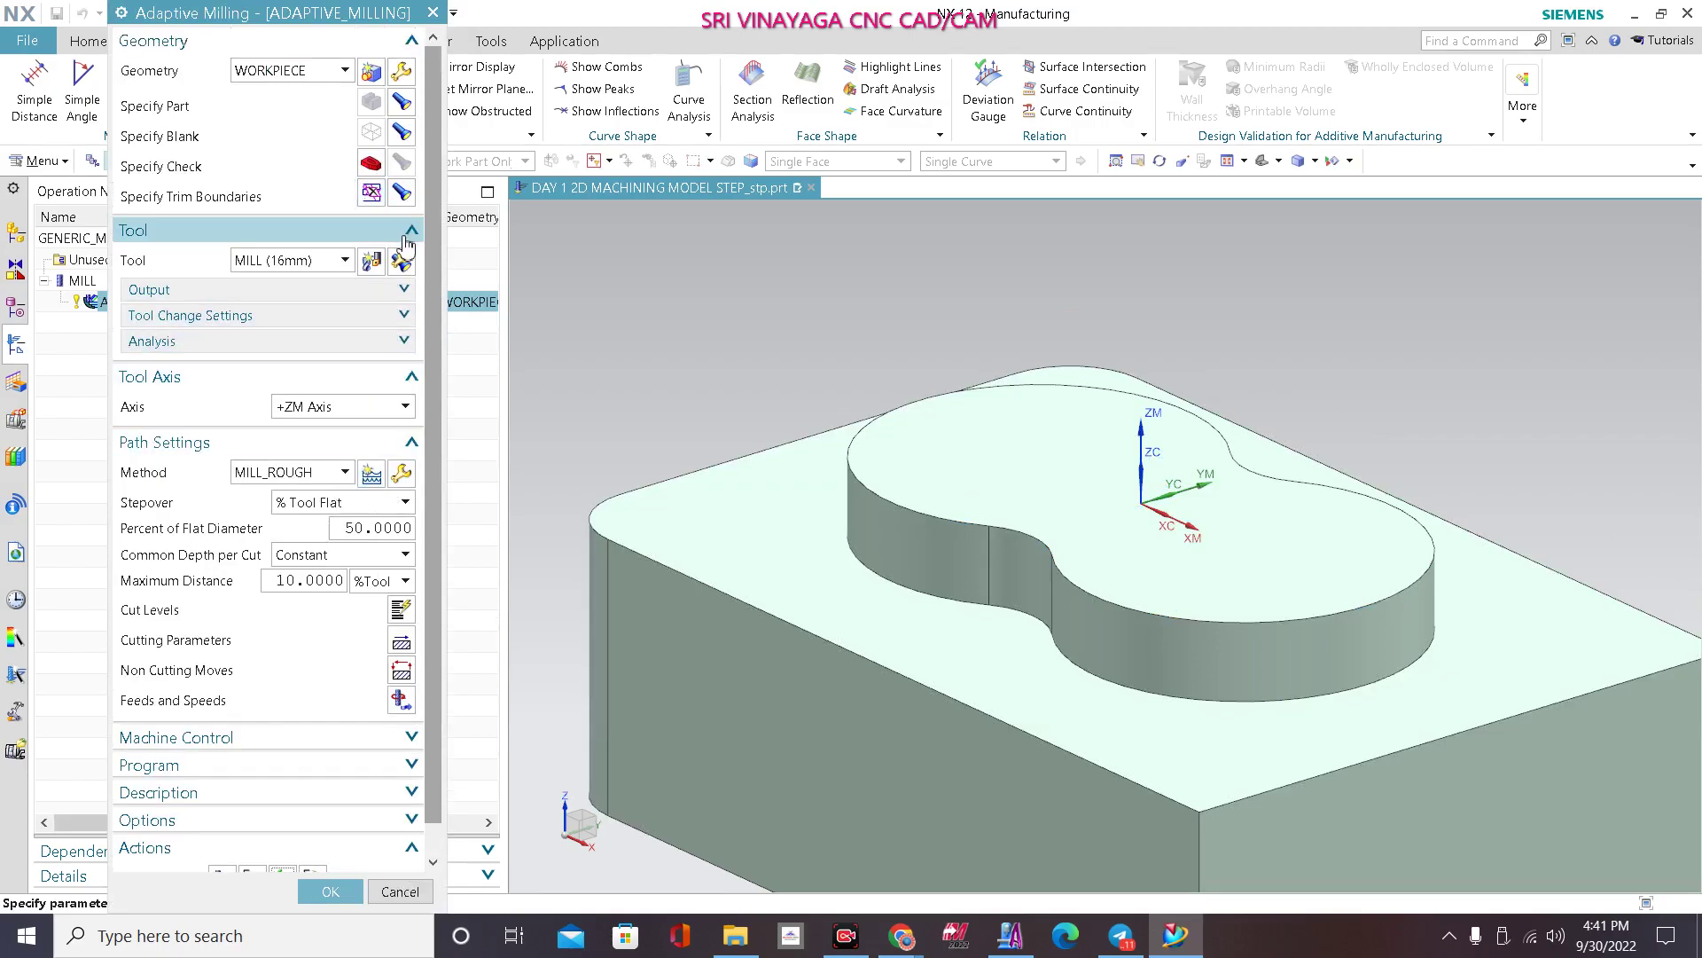
{"action": "left_click", "coordinate": [371, 193]}
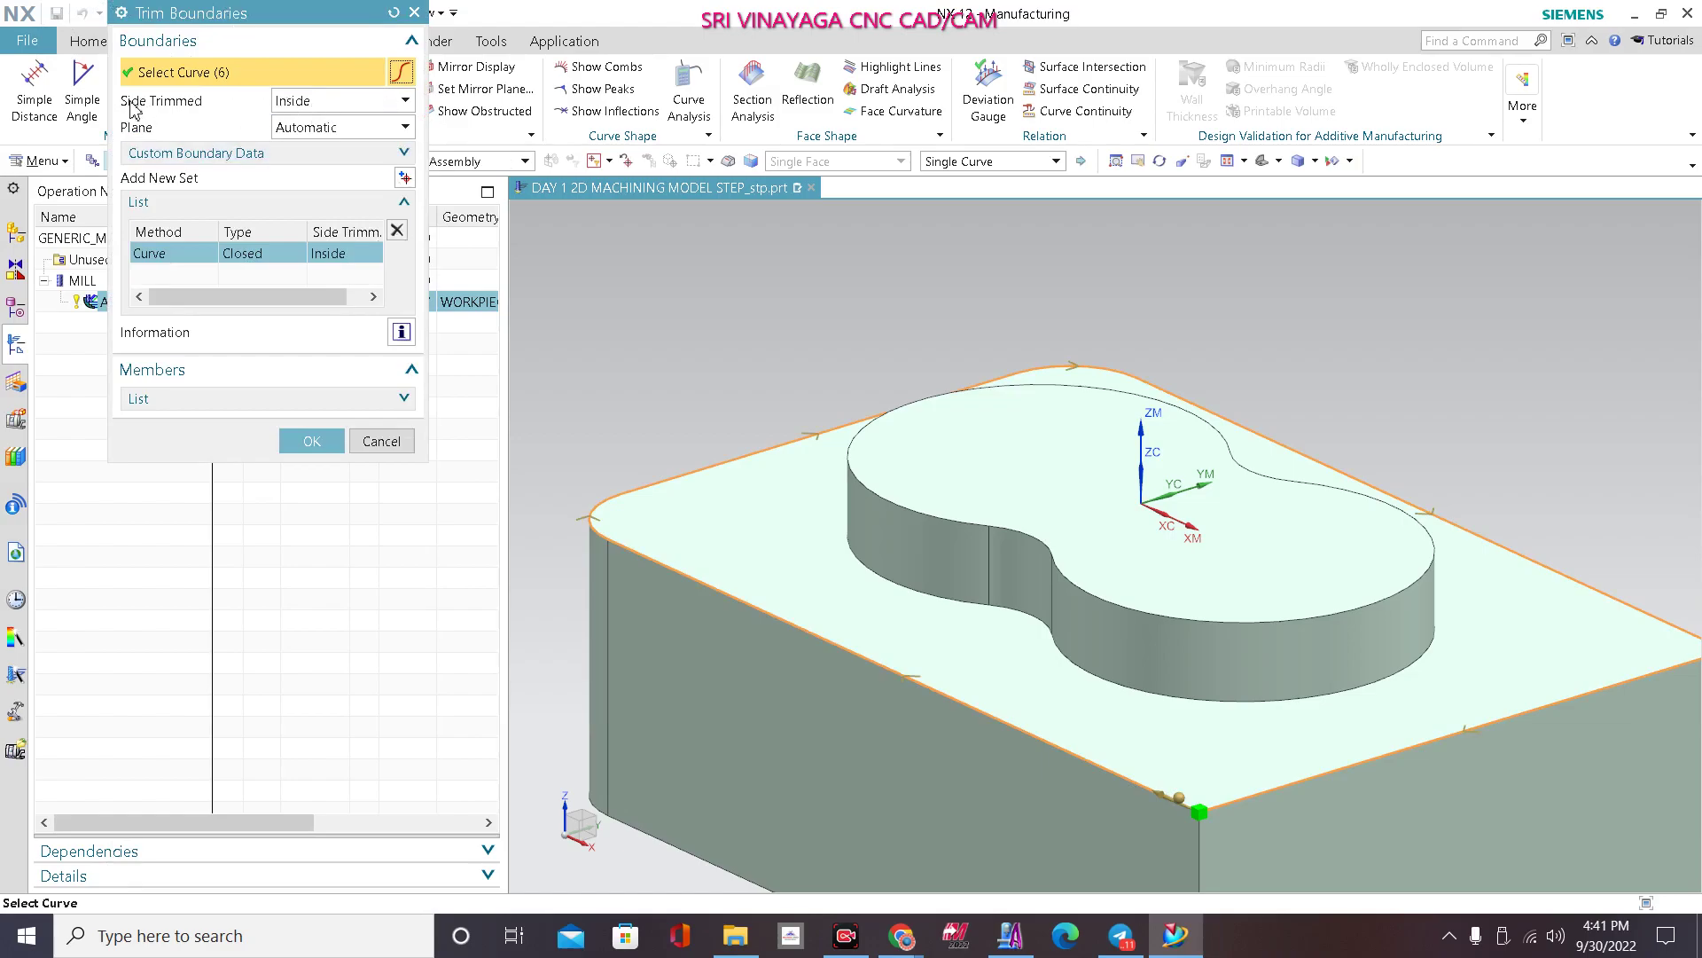
{"action": "left_click", "coordinate": [326, 105]}
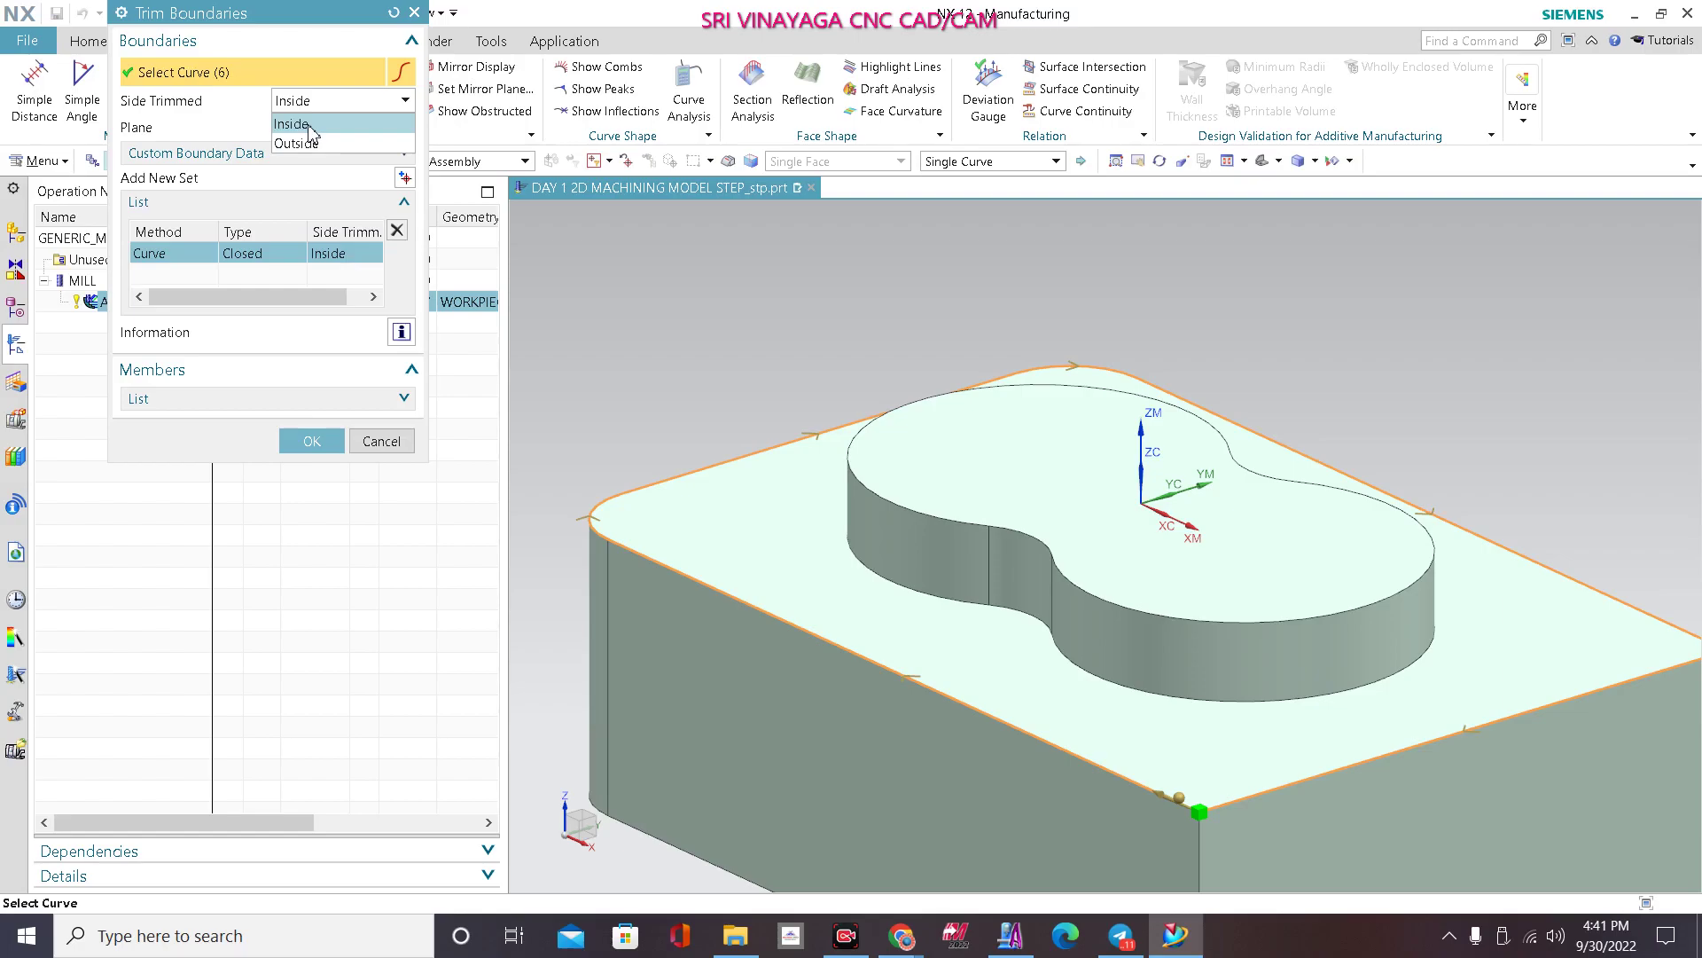
{"action": "left_click", "coordinate": [302, 144]}
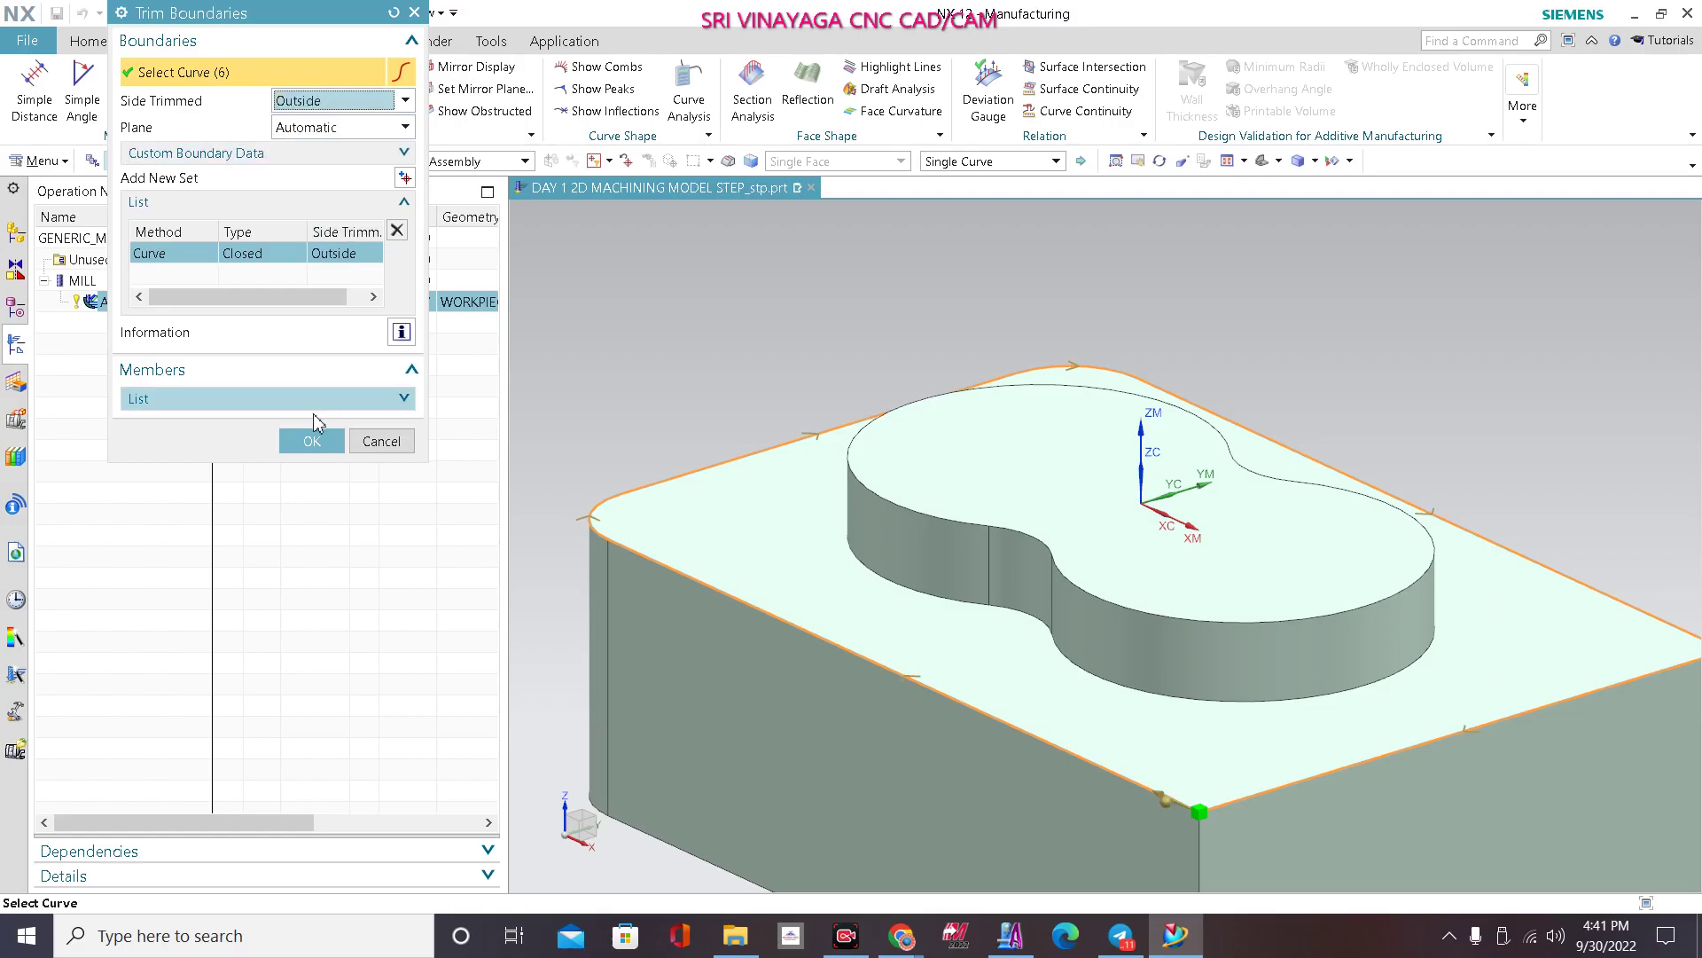
{"action": "left_click", "coordinate": [310, 441]}
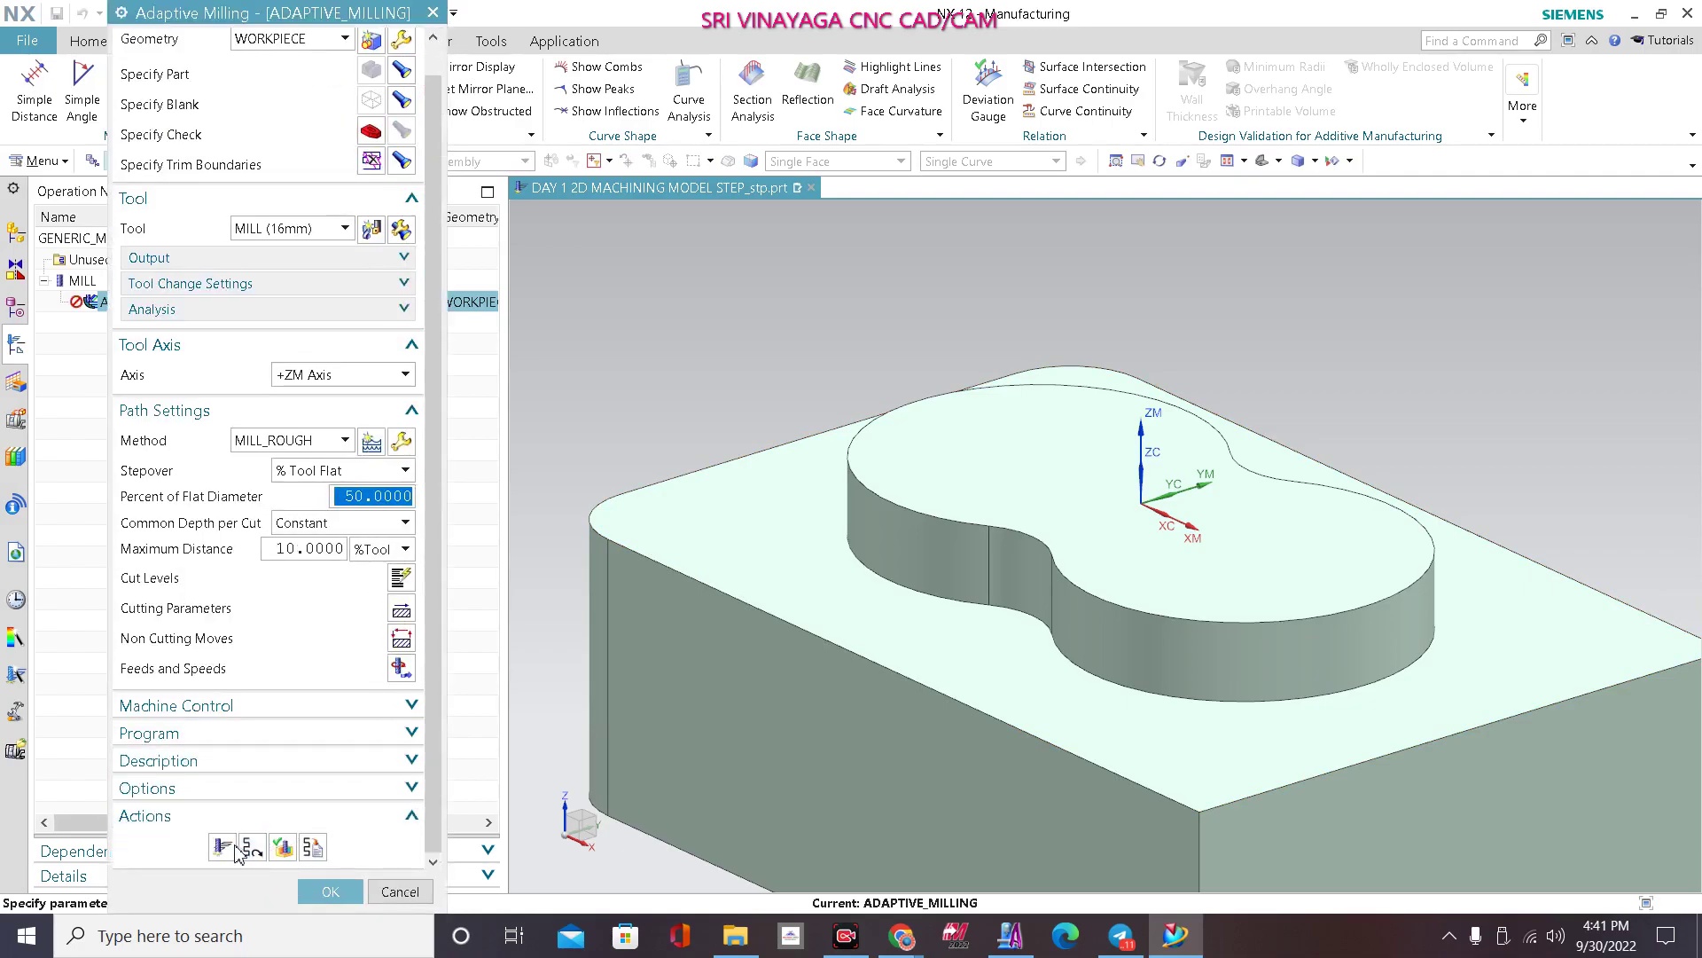
{"action": "left_click", "coordinate": [222, 848]}
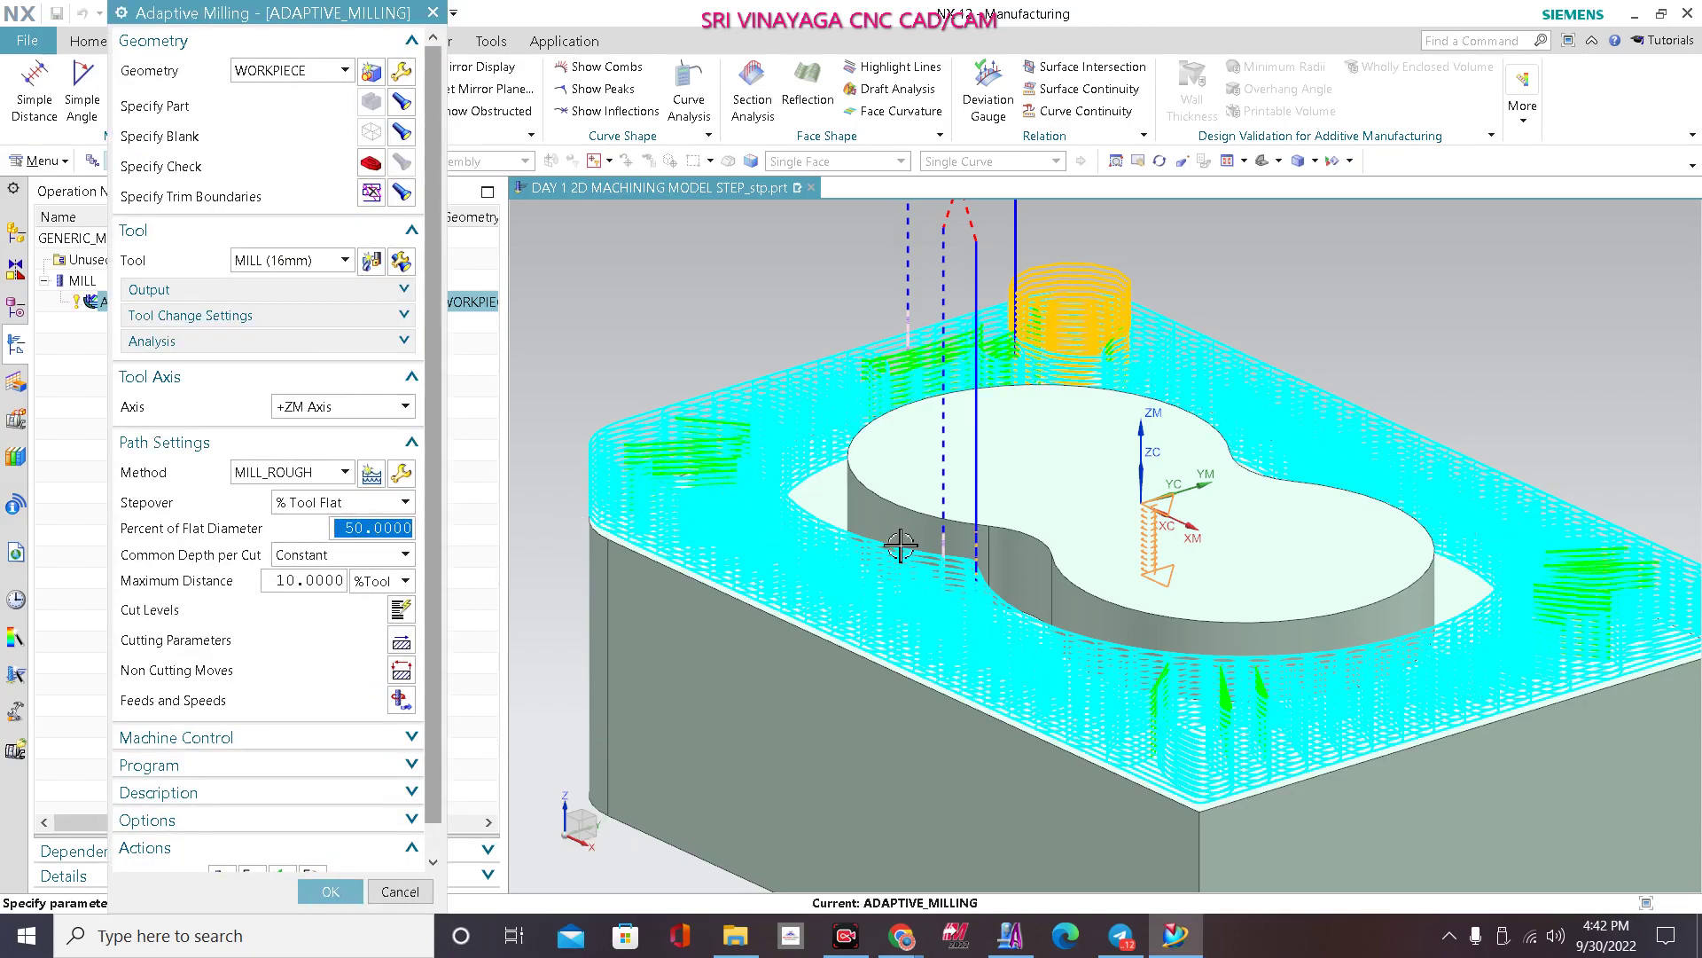
Step: Accept the adaptive milling operation, check its machining time, and examine the regenerated tool path around the boss
{"action": "left_click", "coordinate": [329, 891]}
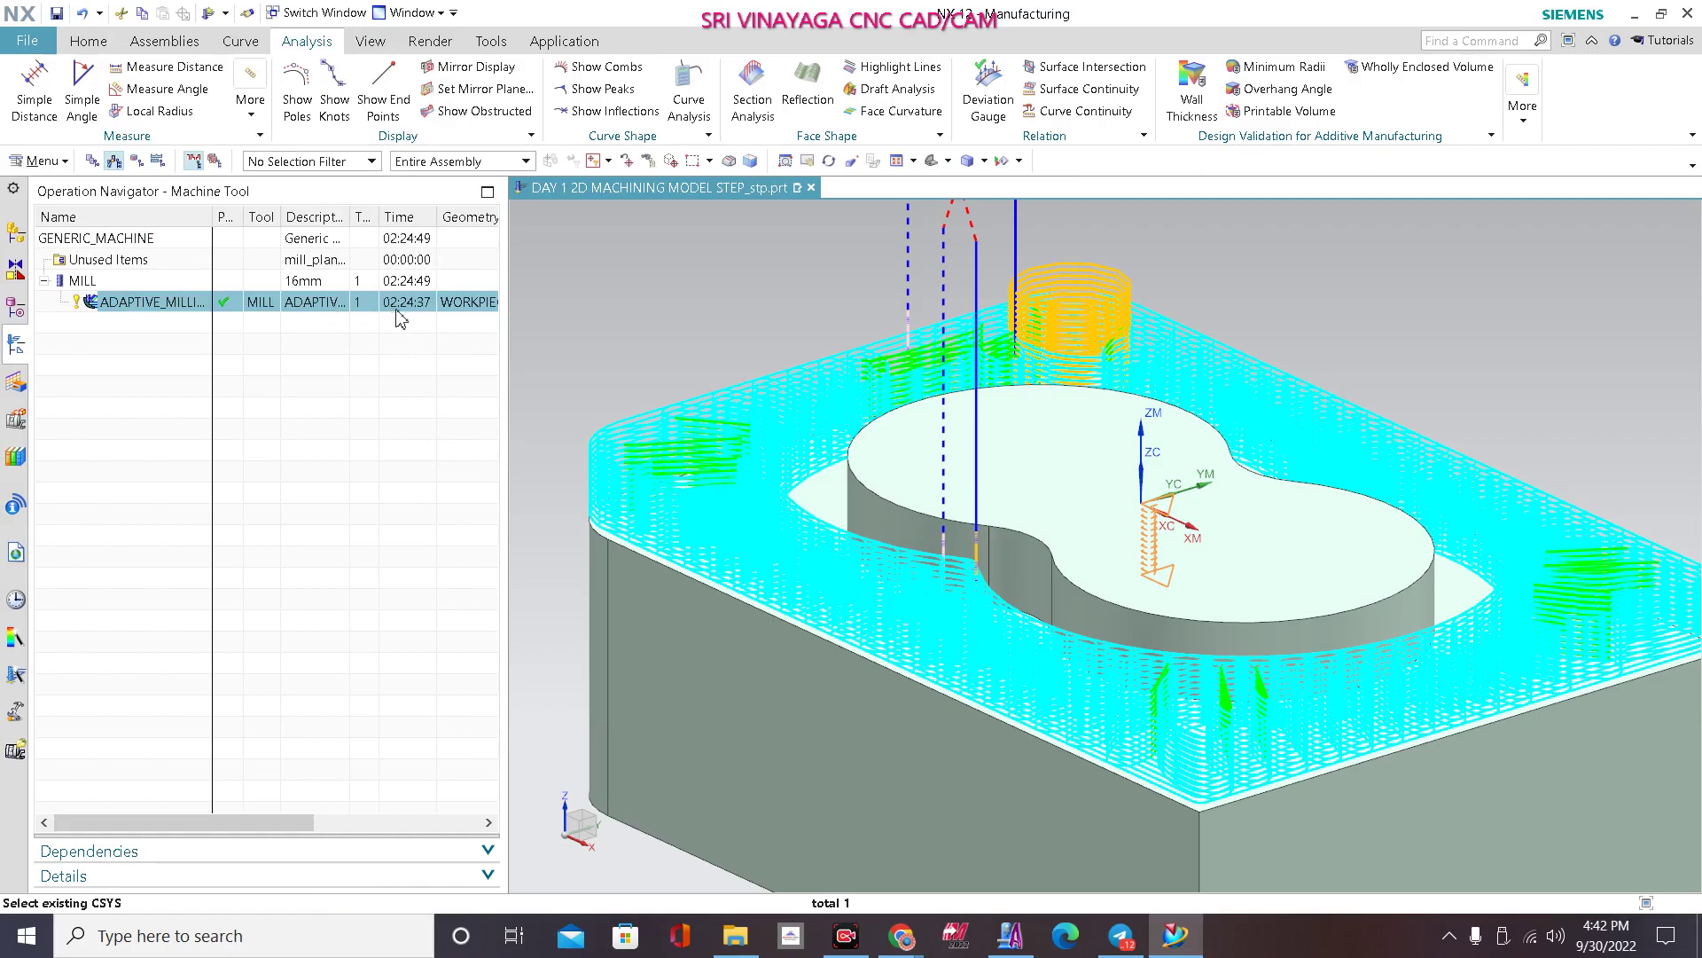
{"action": "mouse_move", "coordinate": [391, 319]}
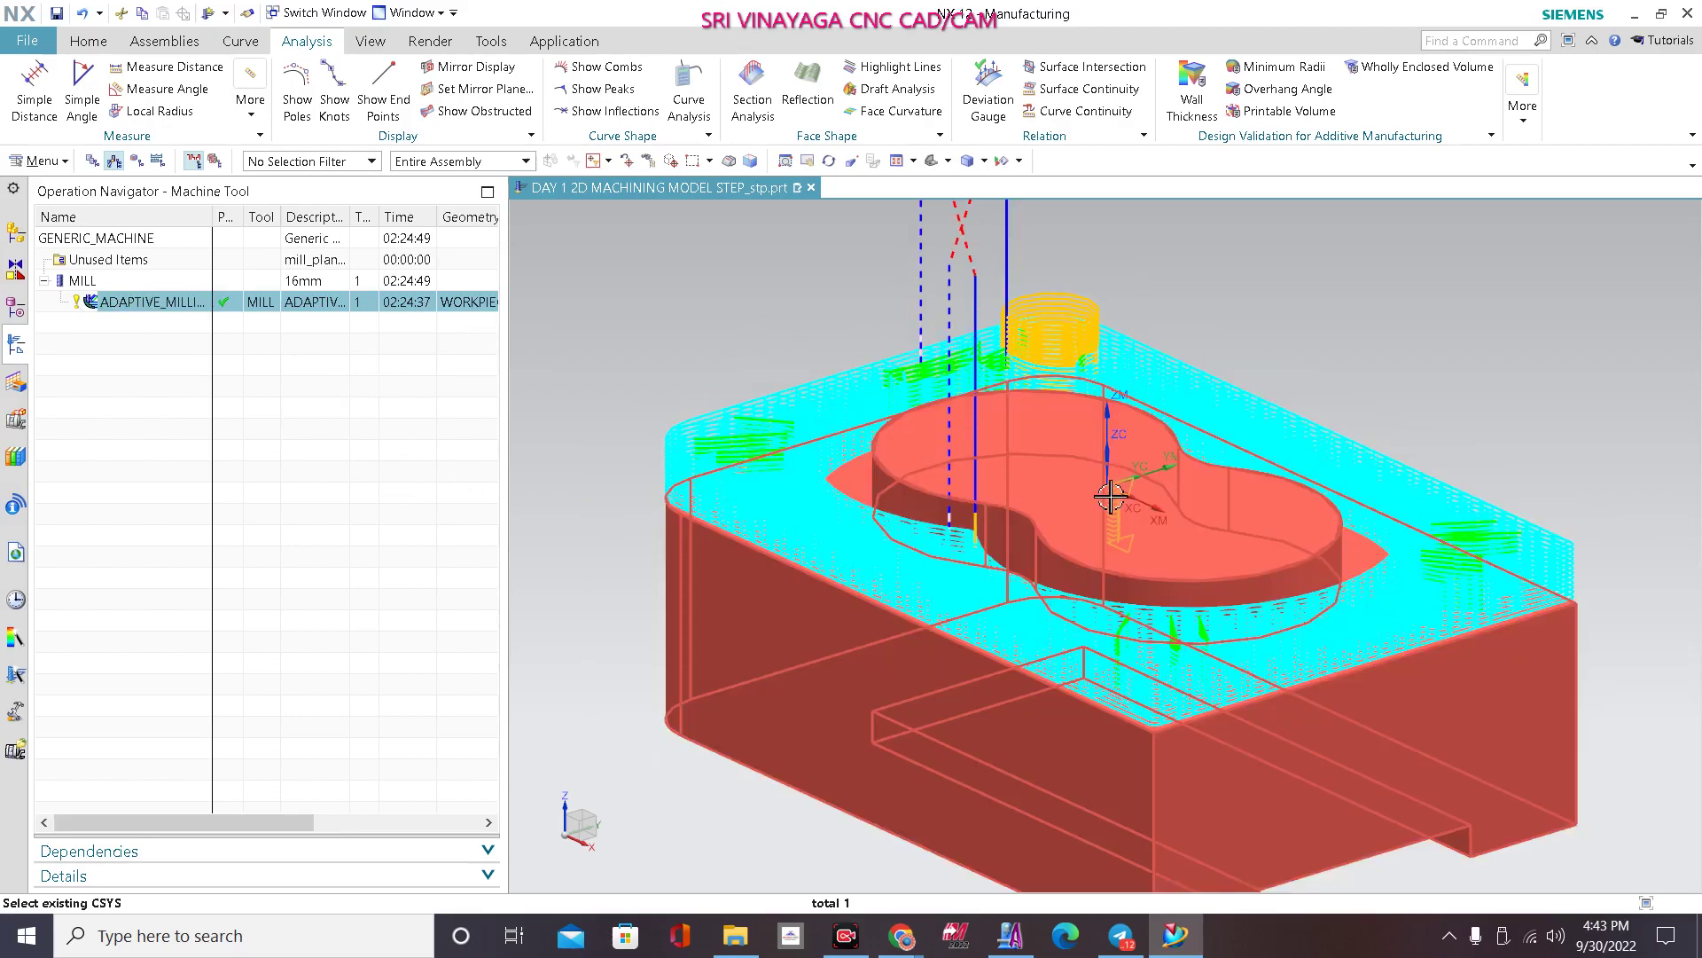
{"action": "scroll", "coordinate": [1053, 486], "scroll_direction": "up", "scroll_amount": 2}
{"action": "scroll", "coordinate": [780, 364], "scroll_direction": "down", "scroll_amount": 3}
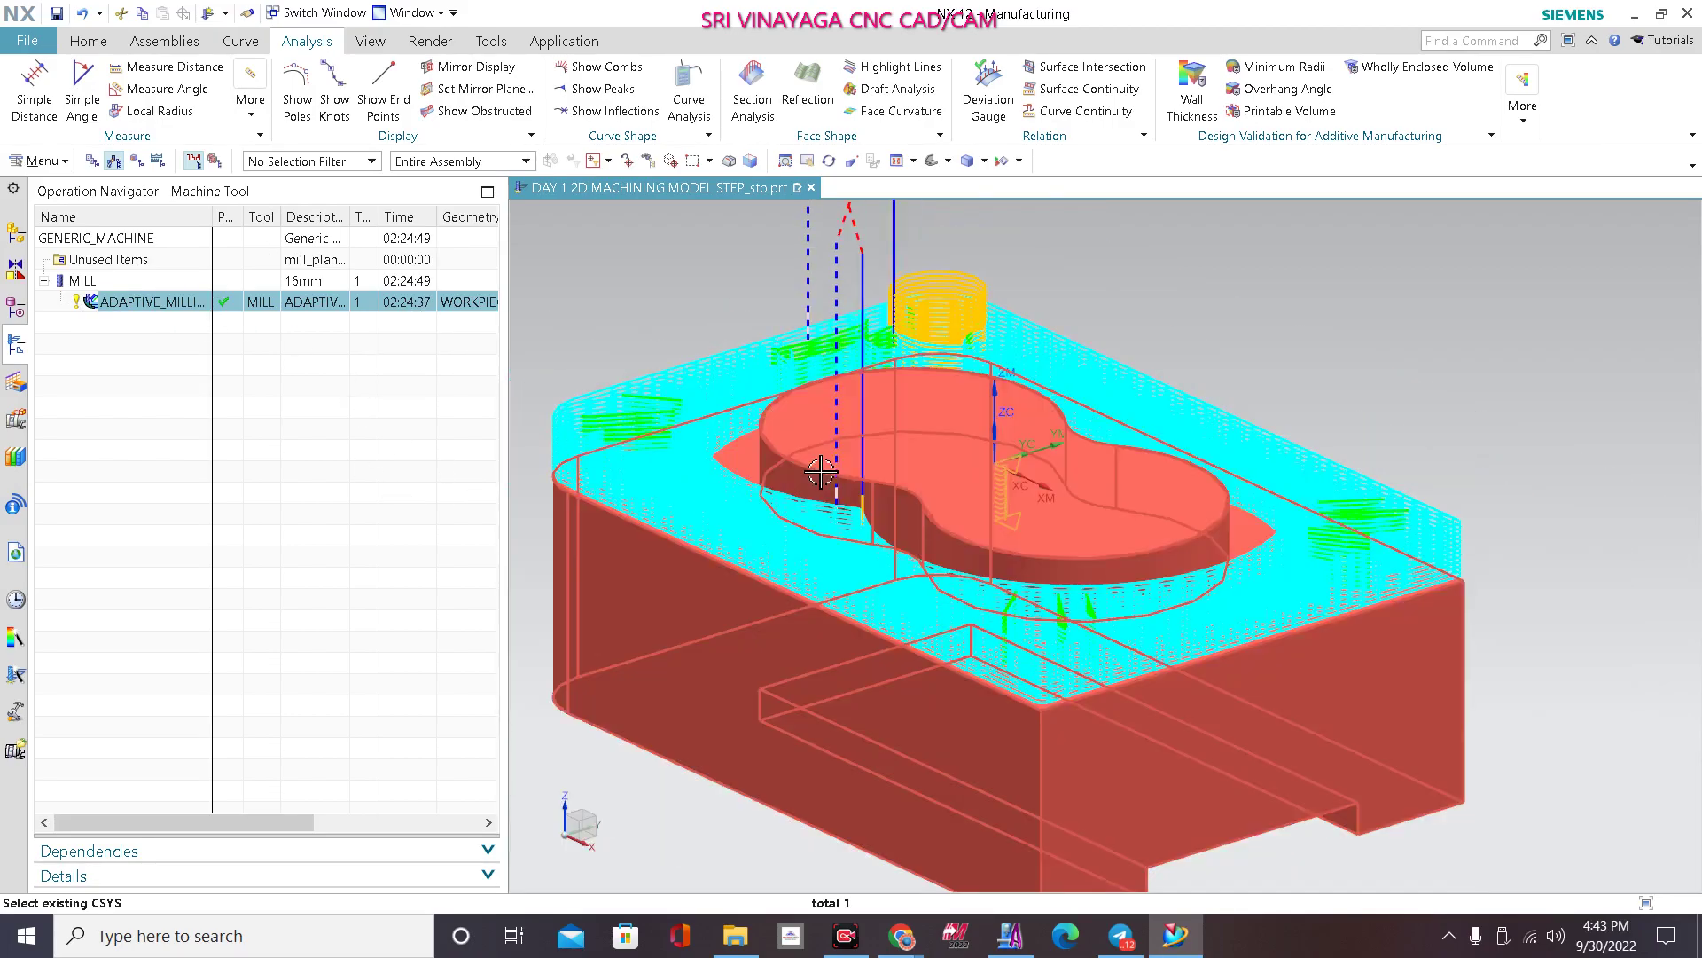
{"action": "scroll", "coordinate": [820, 476], "scroll_direction": "up", "scroll_amount": 3}
{"action": "scroll", "coordinate": [821, 474], "scroll_direction": "down", "scroll_amount": 2}
{"action": "scroll", "coordinate": [1034, 497], "scroll_direction": "down", "scroll_amount": 2}
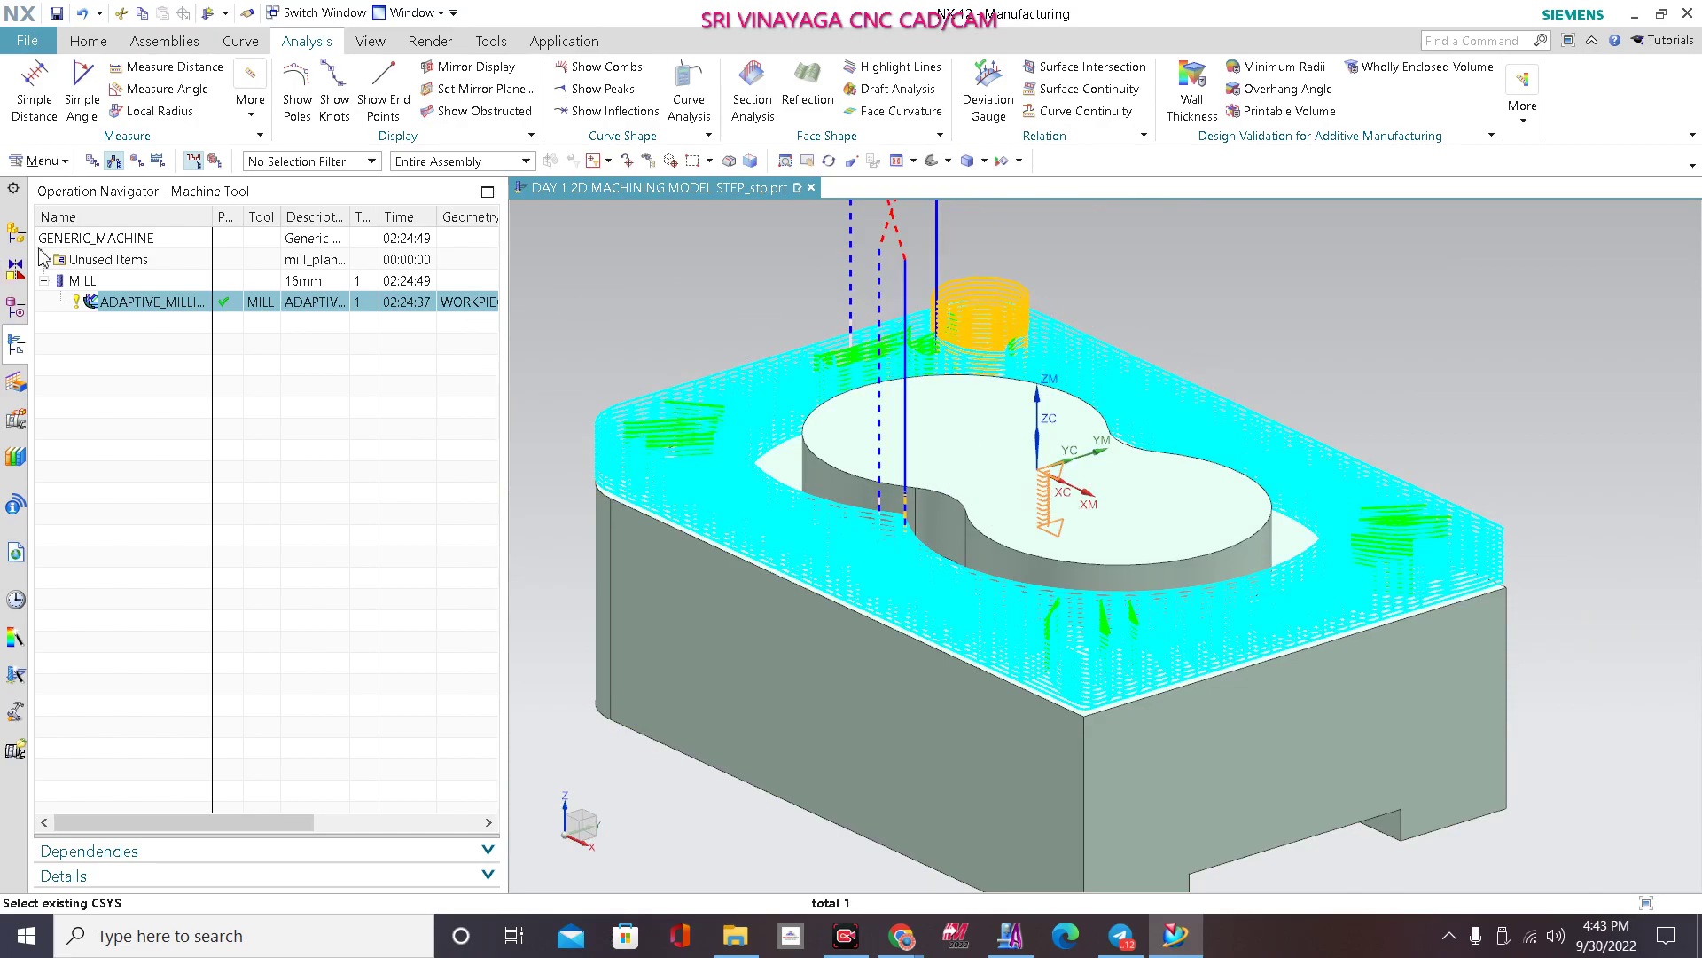
{"action": "left_click", "coordinate": [160, 451]}
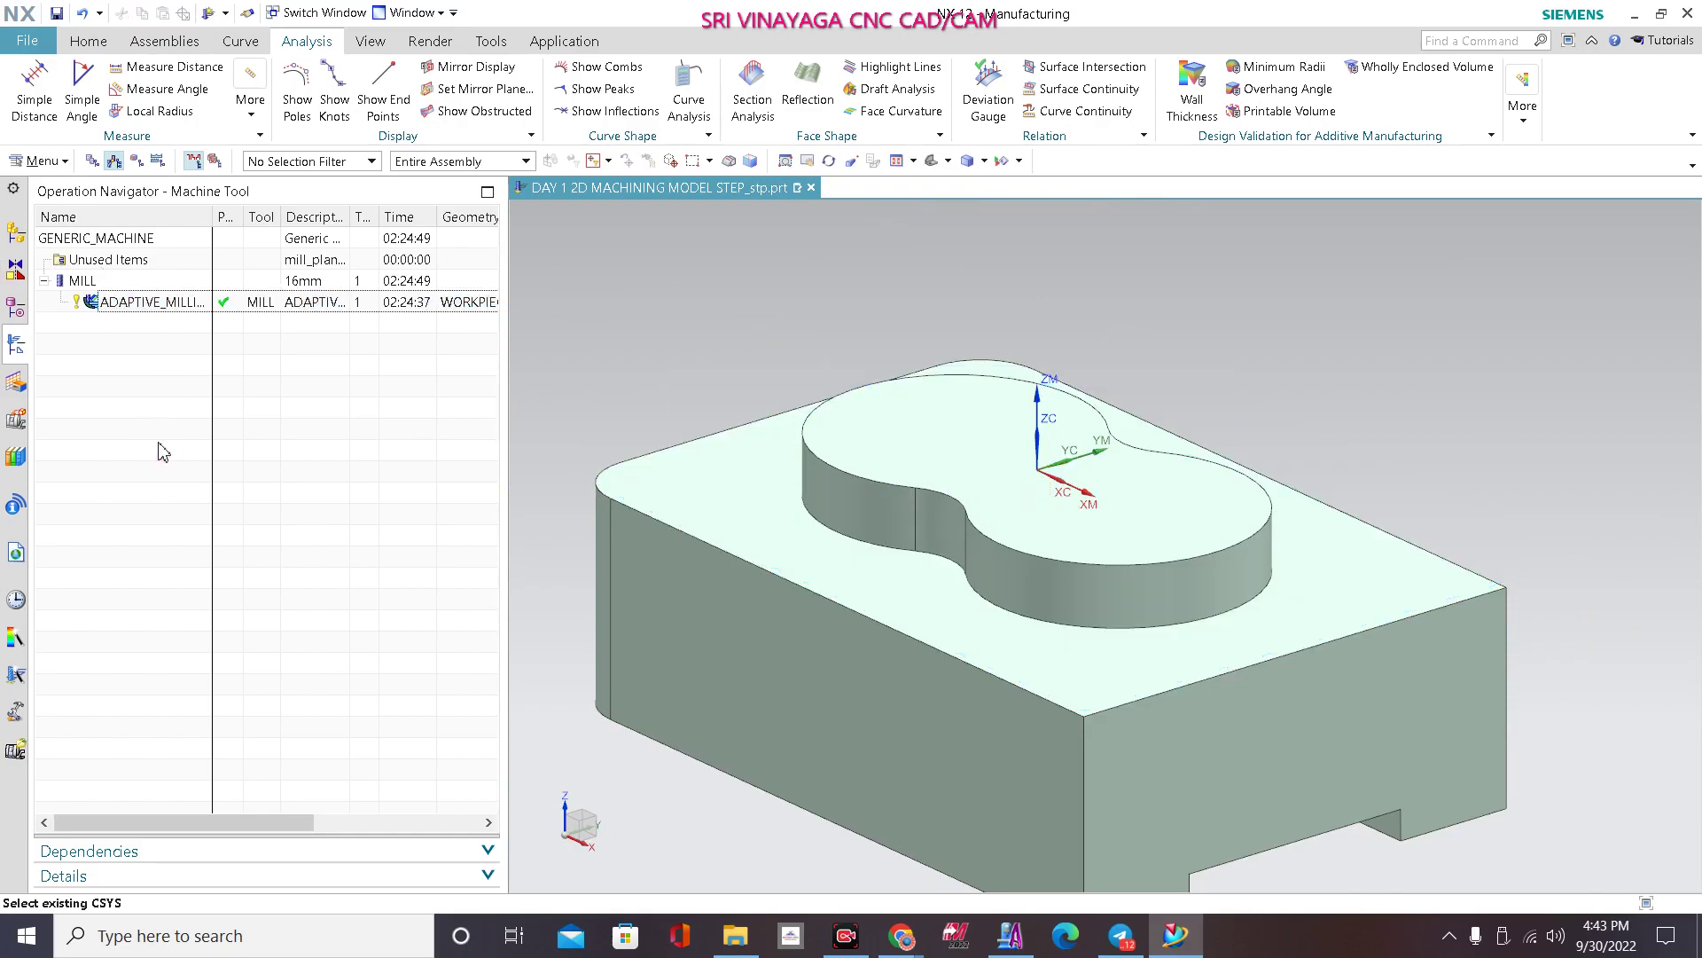
{"action": "left_click", "coordinate": [249, 306]}
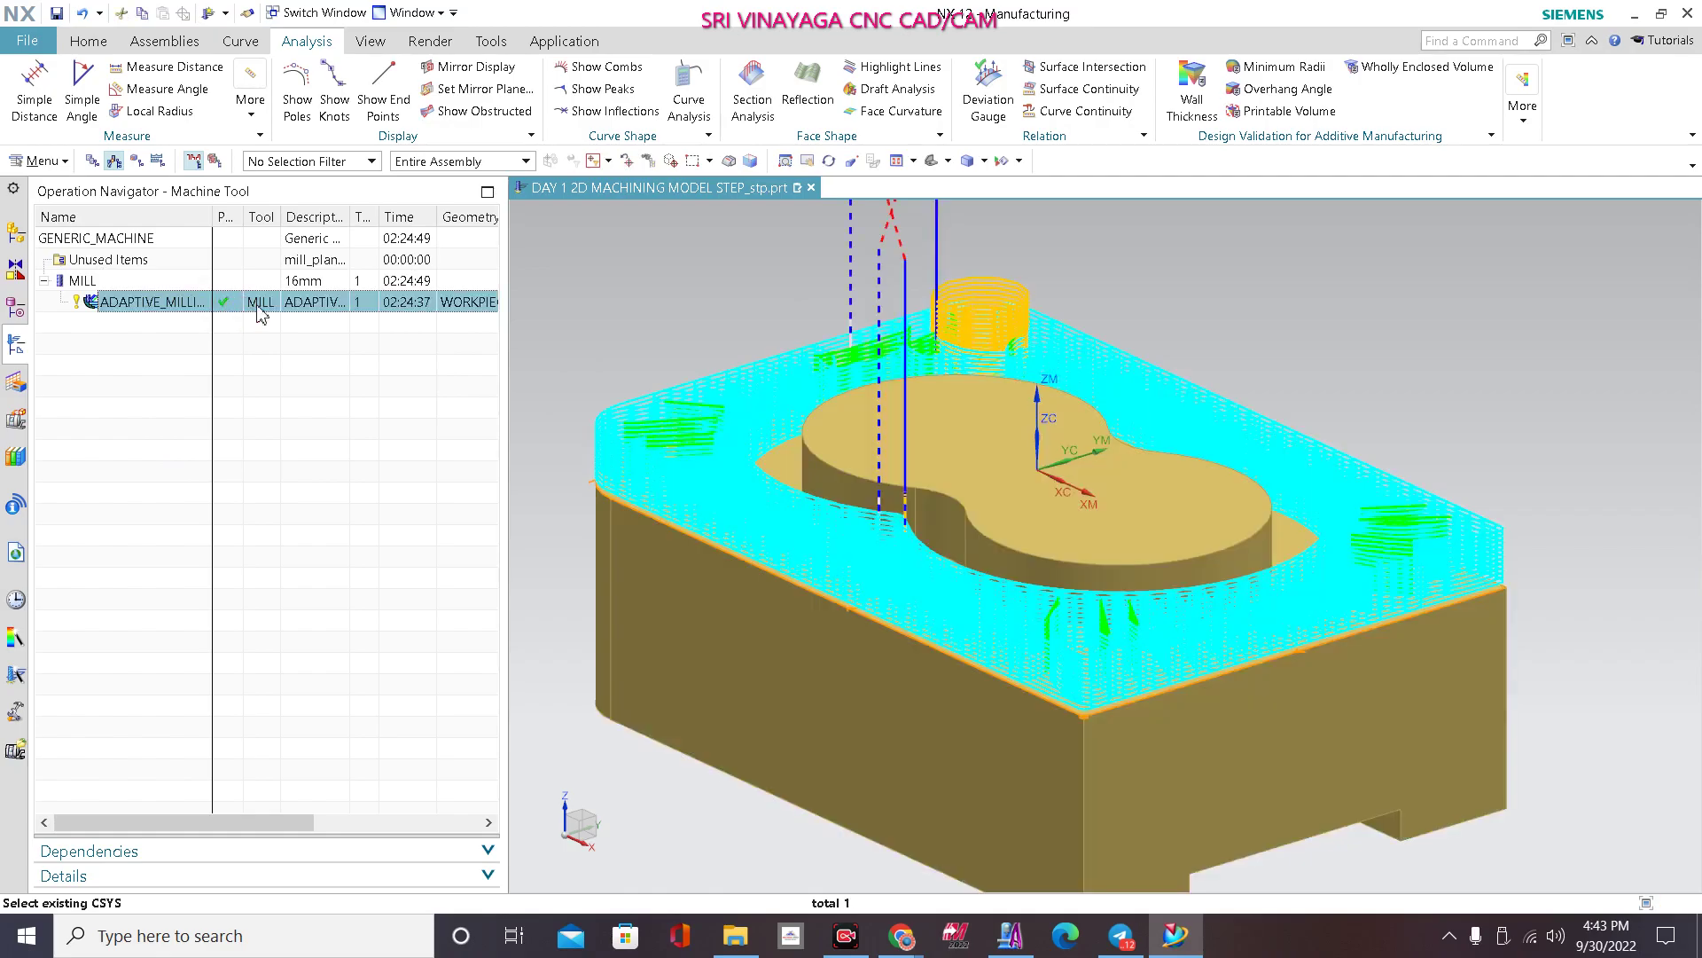
{"action": "scroll", "coordinate": [806, 461], "scroll_direction": "down", "scroll_amount": 1}
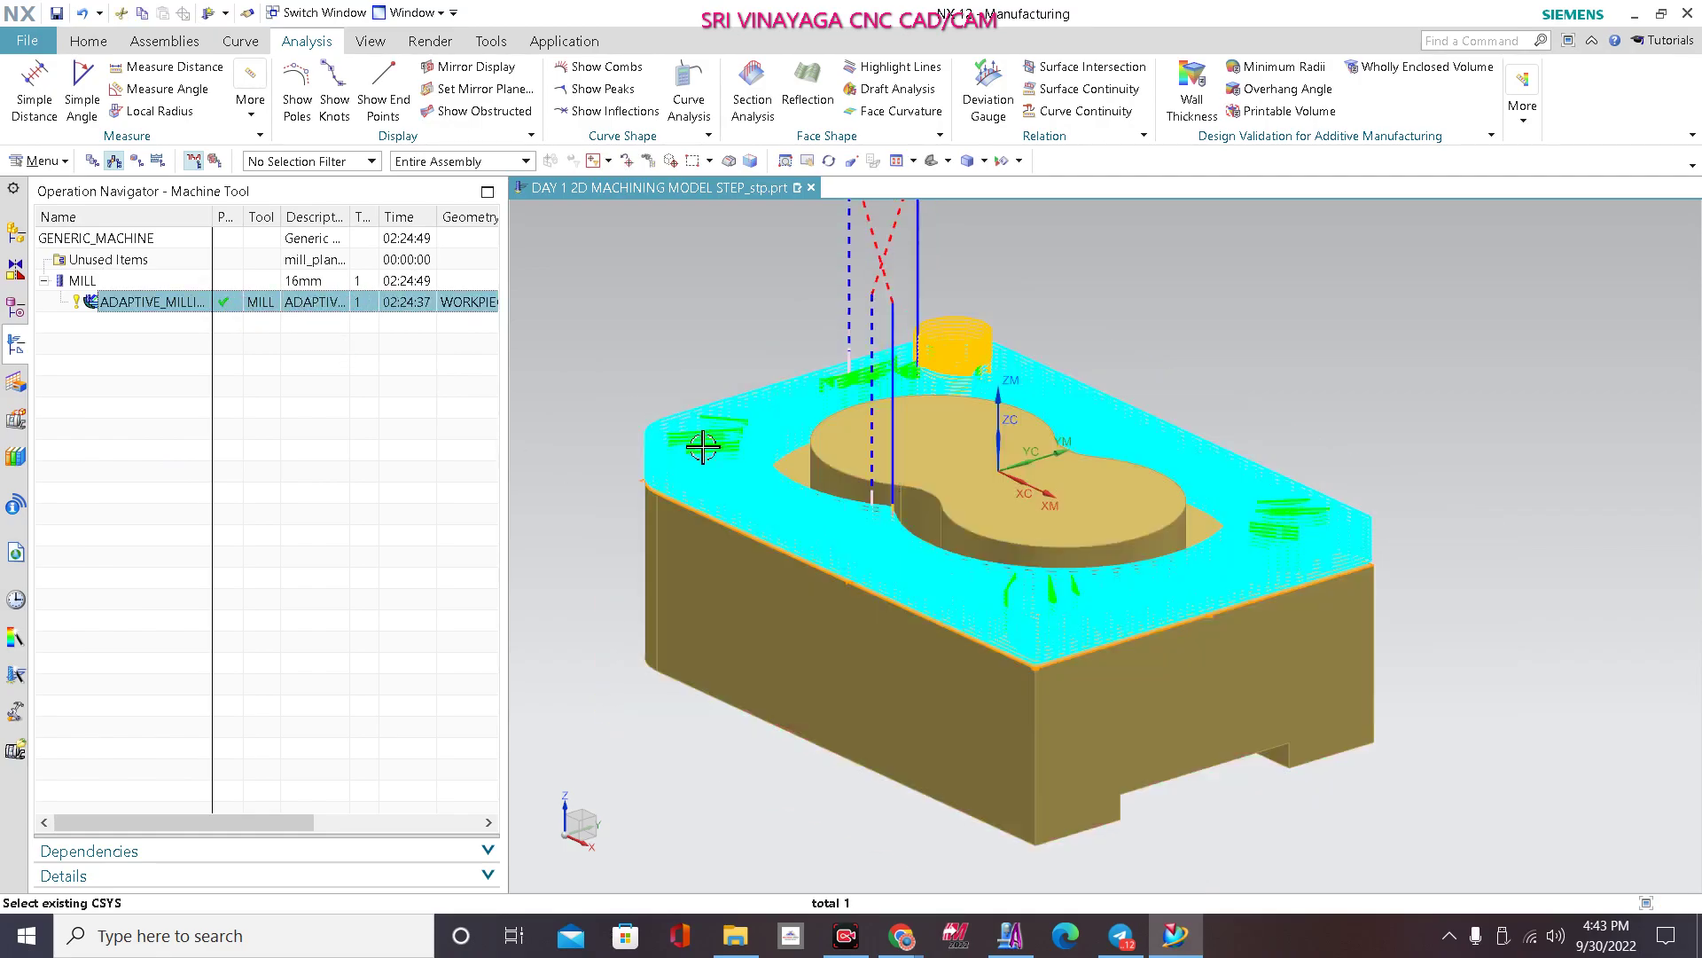
{"action": "left_click", "coordinate": [87, 41]}
{"action": "left_click", "coordinate": [133, 107]}
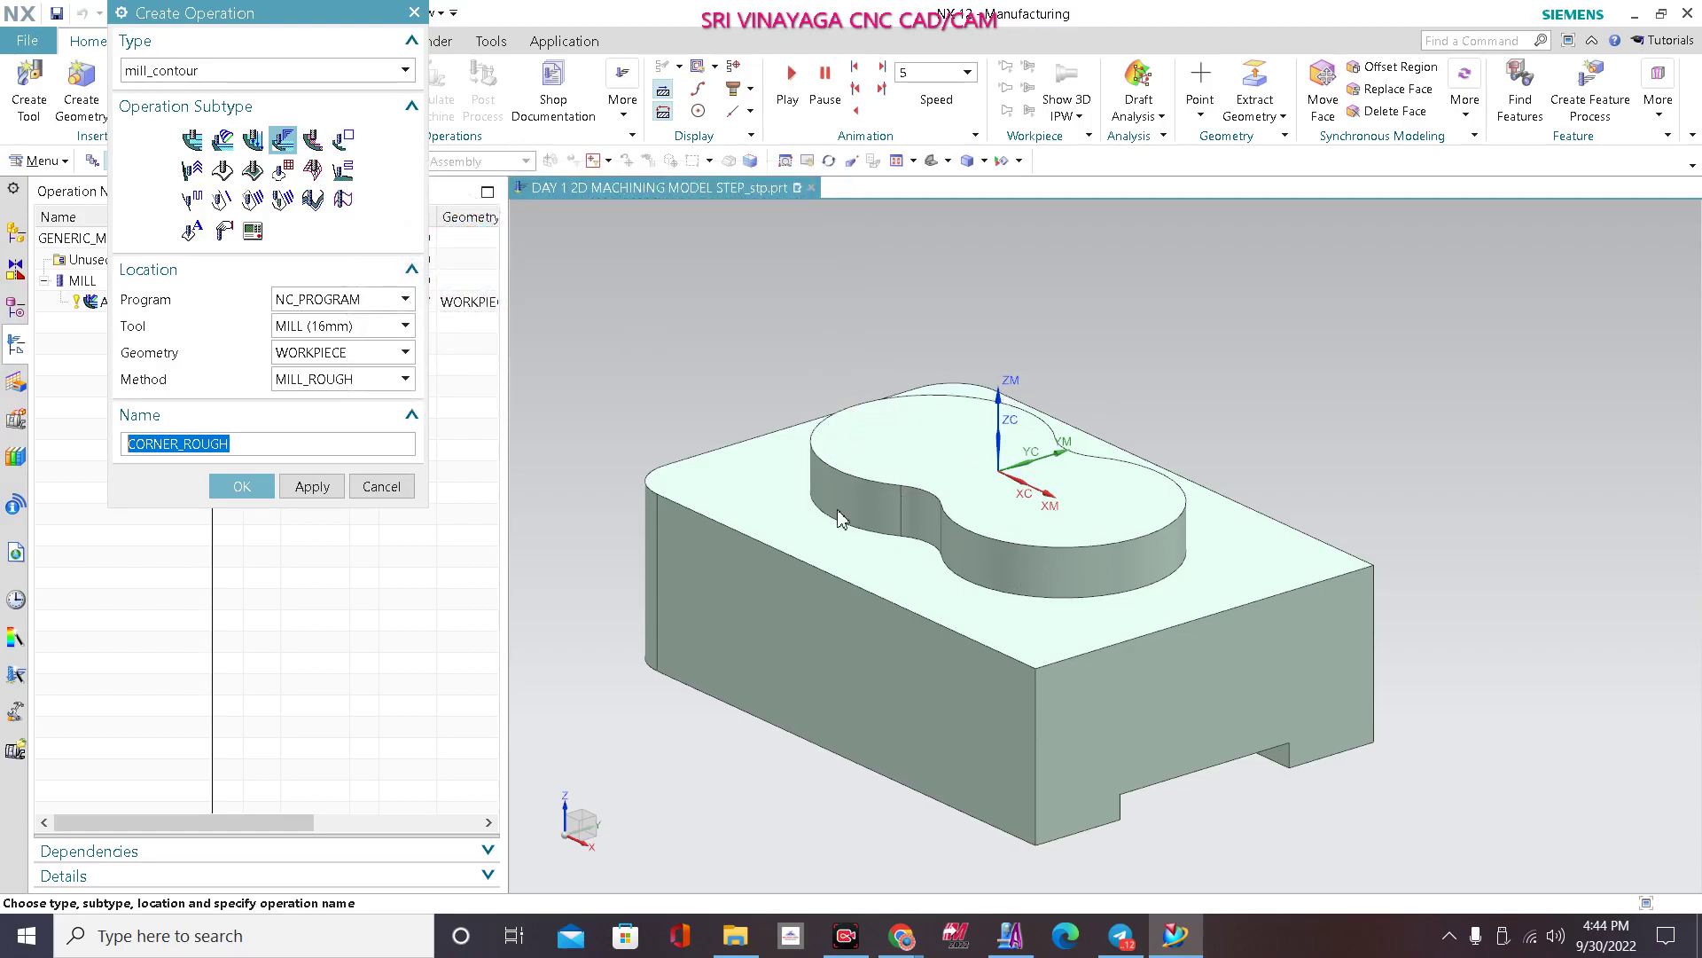
{"action": "left_click", "coordinate": [414, 12]}
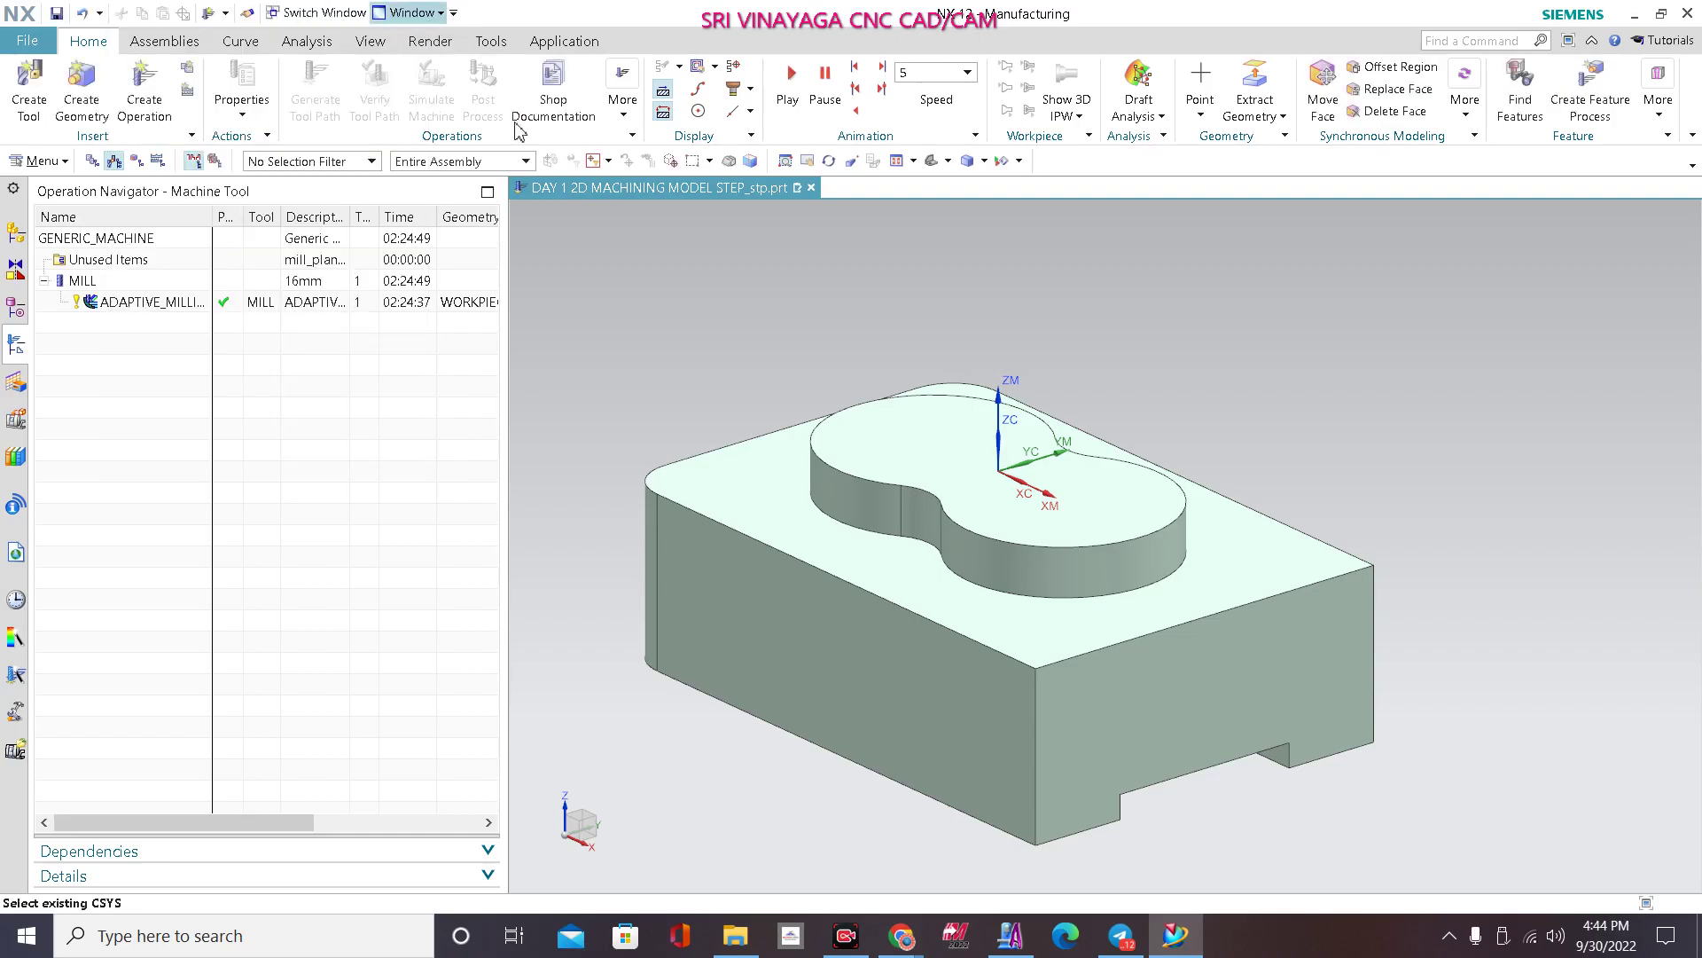
Step: Reopen the adaptive milling operation and set its trim boundary's trimmed side to Inside
{"action": "left_click", "coordinate": [258, 305]}
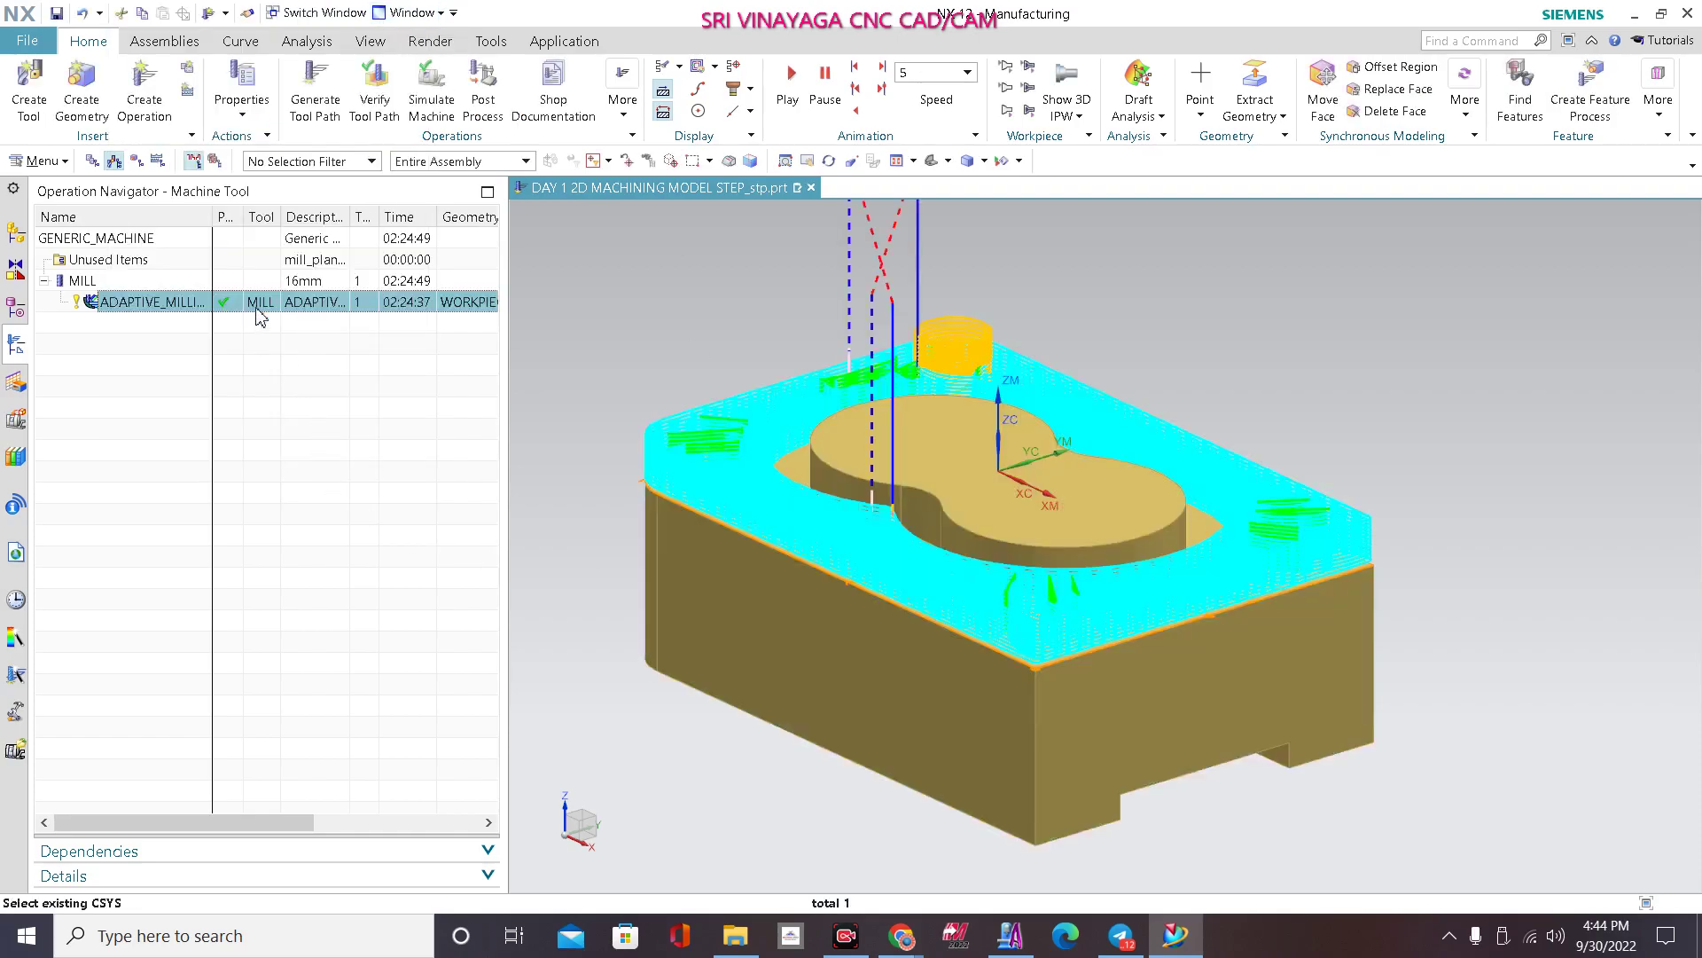
{"action": "double_click", "coordinate": [255, 304]}
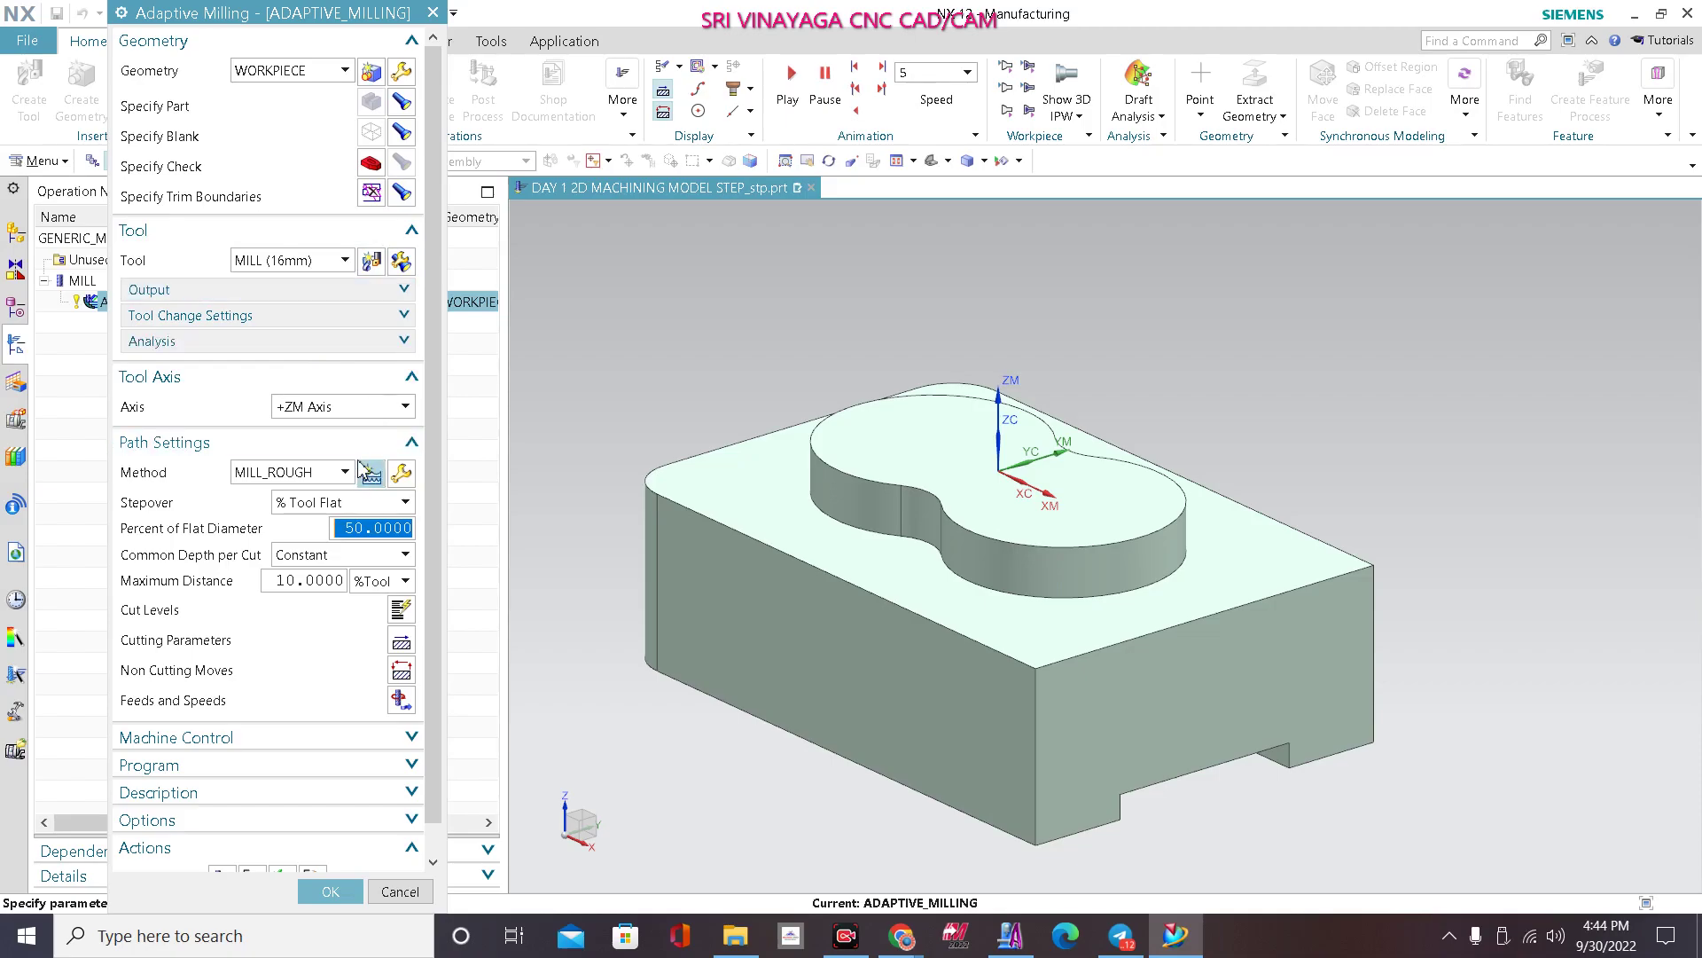
{"action": "left_click", "coordinate": [372, 192]}
{"action": "left_click", "coordinate": [341, 100]}
{"action": "left_click", "coordinate": [328, 124]}
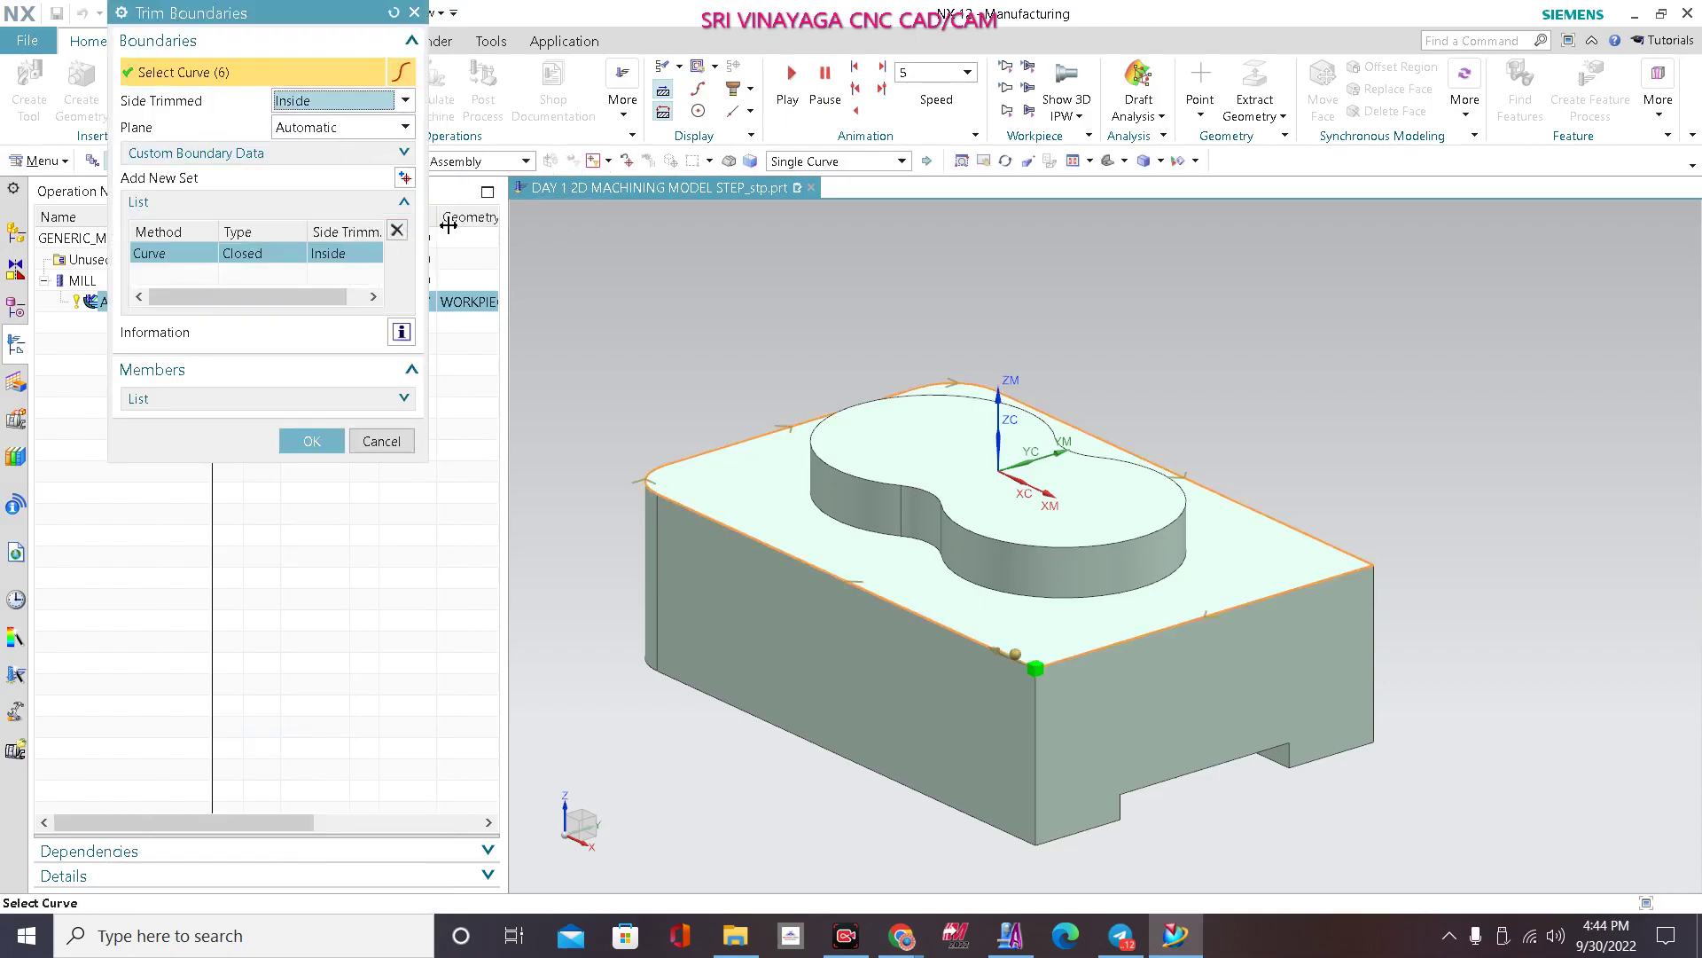
{"action": "left_click", "coordinate": [329, 435]}
{"action": "left_click", "coordinate": [329, 441]}
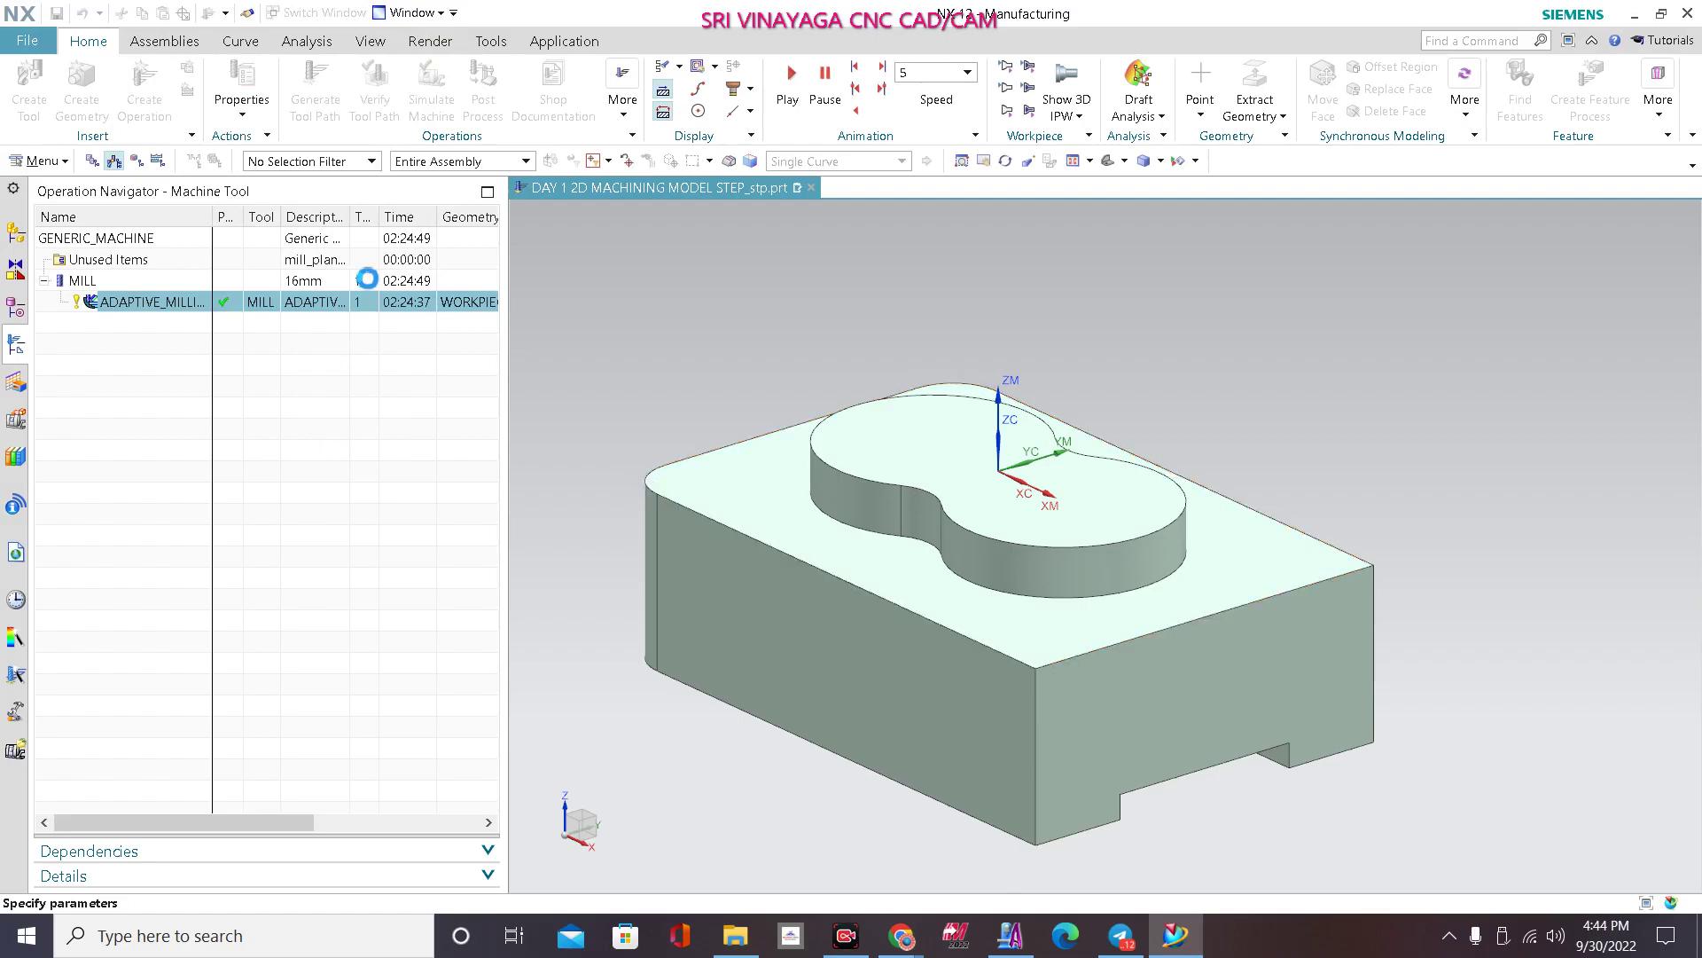
Step: Replace the existing trim boundary with one made by the Curves method from the boss's four top edges, trimmed side Inside
{"action": "left_click", "coordinate": [369, 198]}
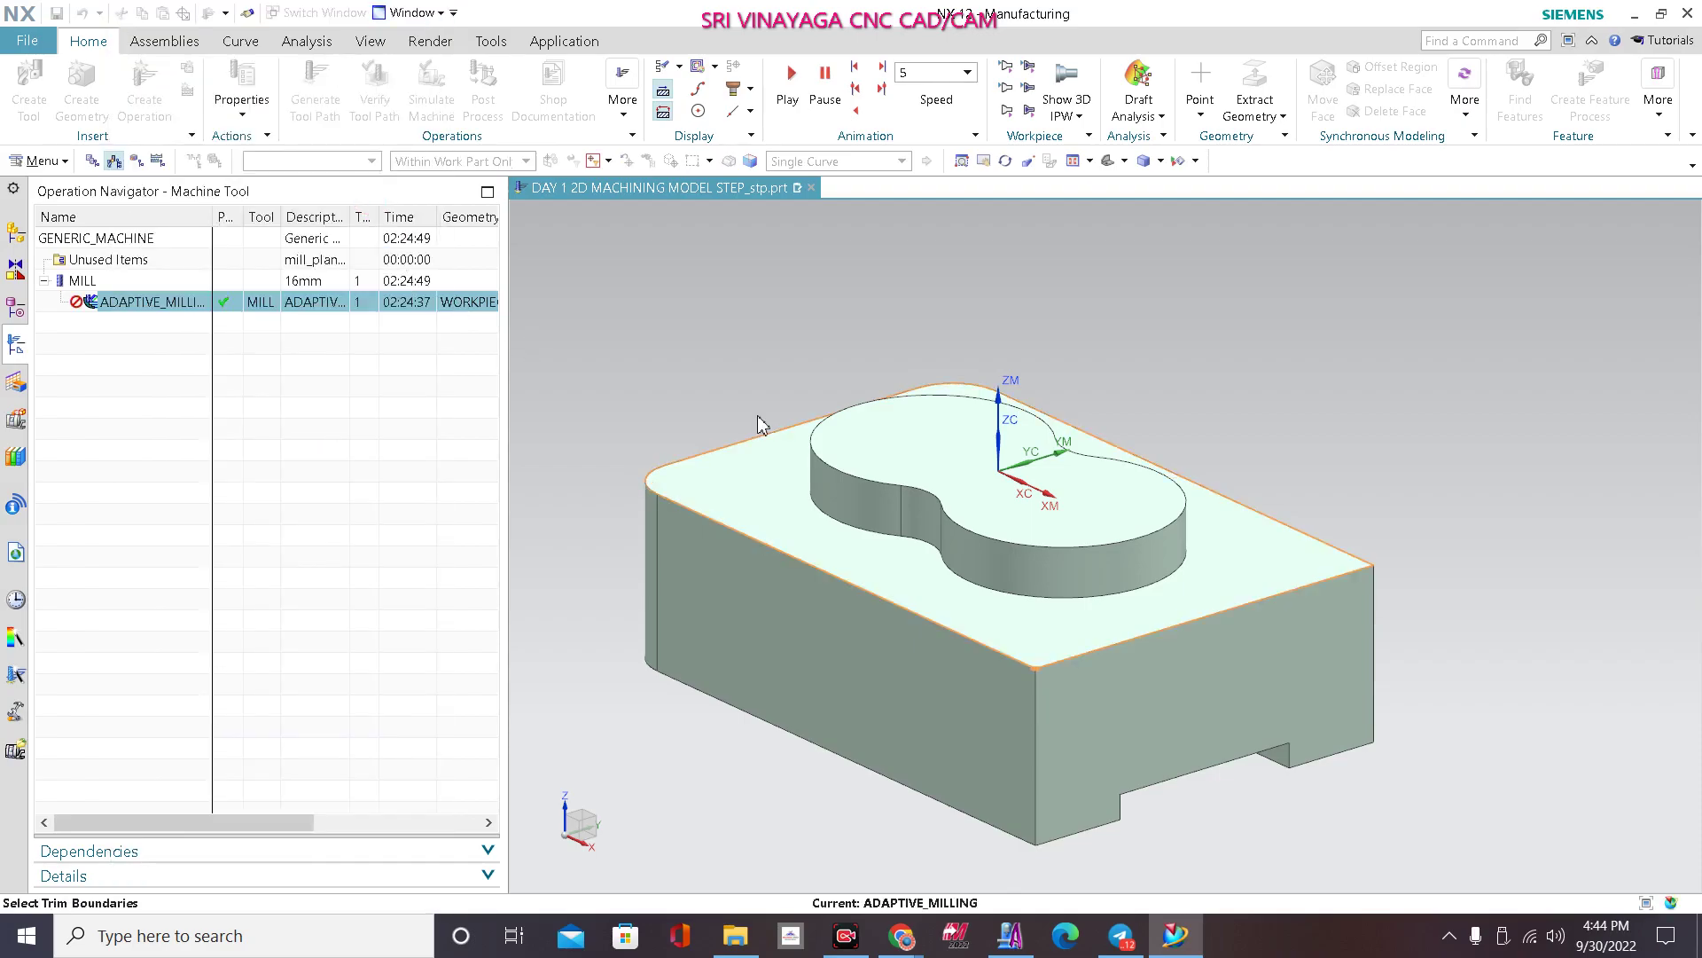
{"action": "left_click", "coordinate": [397, 233]}
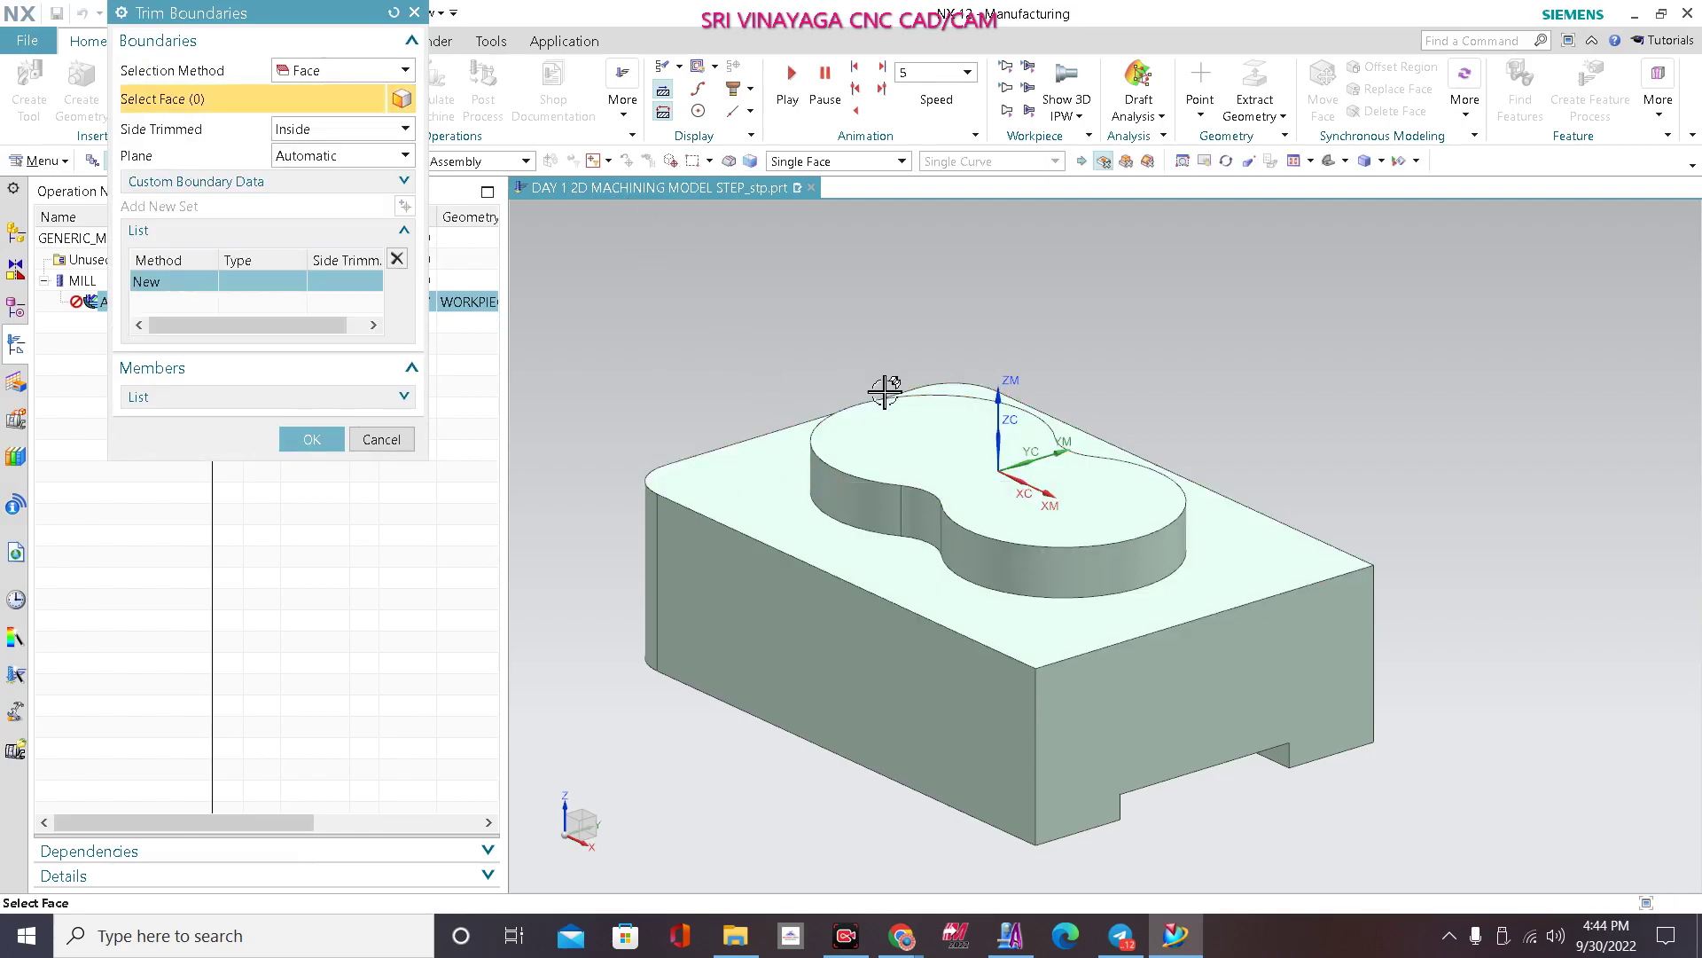
{"action": "left_click", "coordinate": [347, 73]}
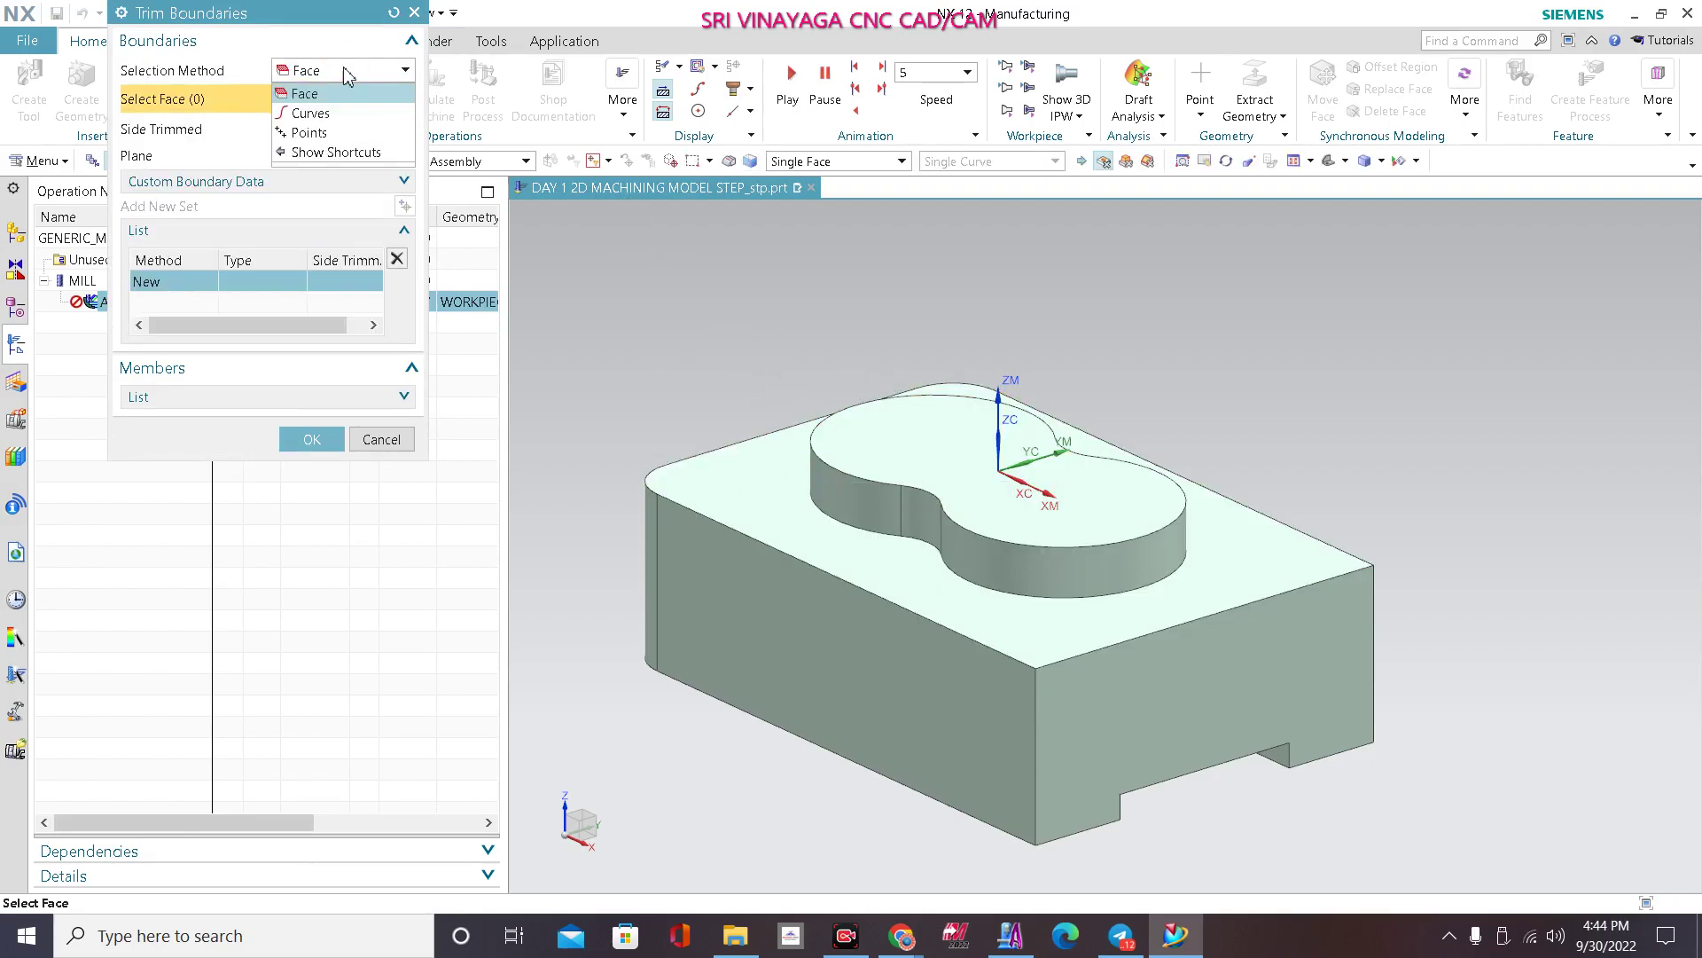
{"action": "left_click", "coordinate": [339, 122]}
{"action": "left_click", "coordinate": [810, 444]}
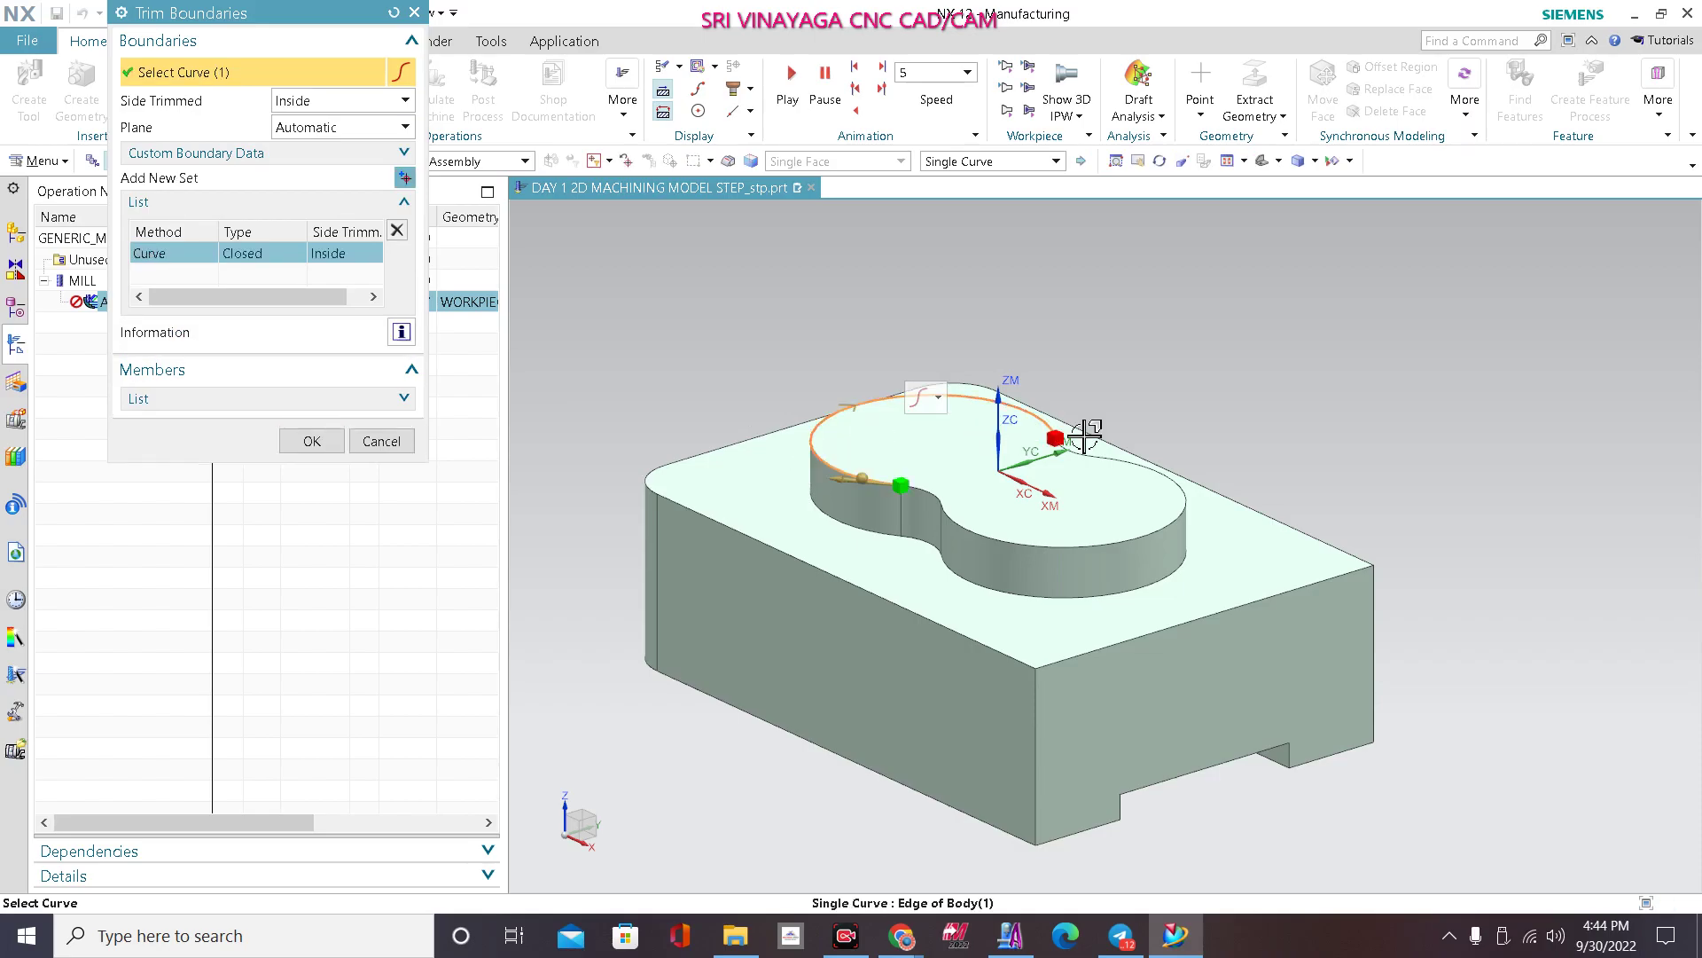
{"action": "left_click", "coordinate": [1104, 459]}
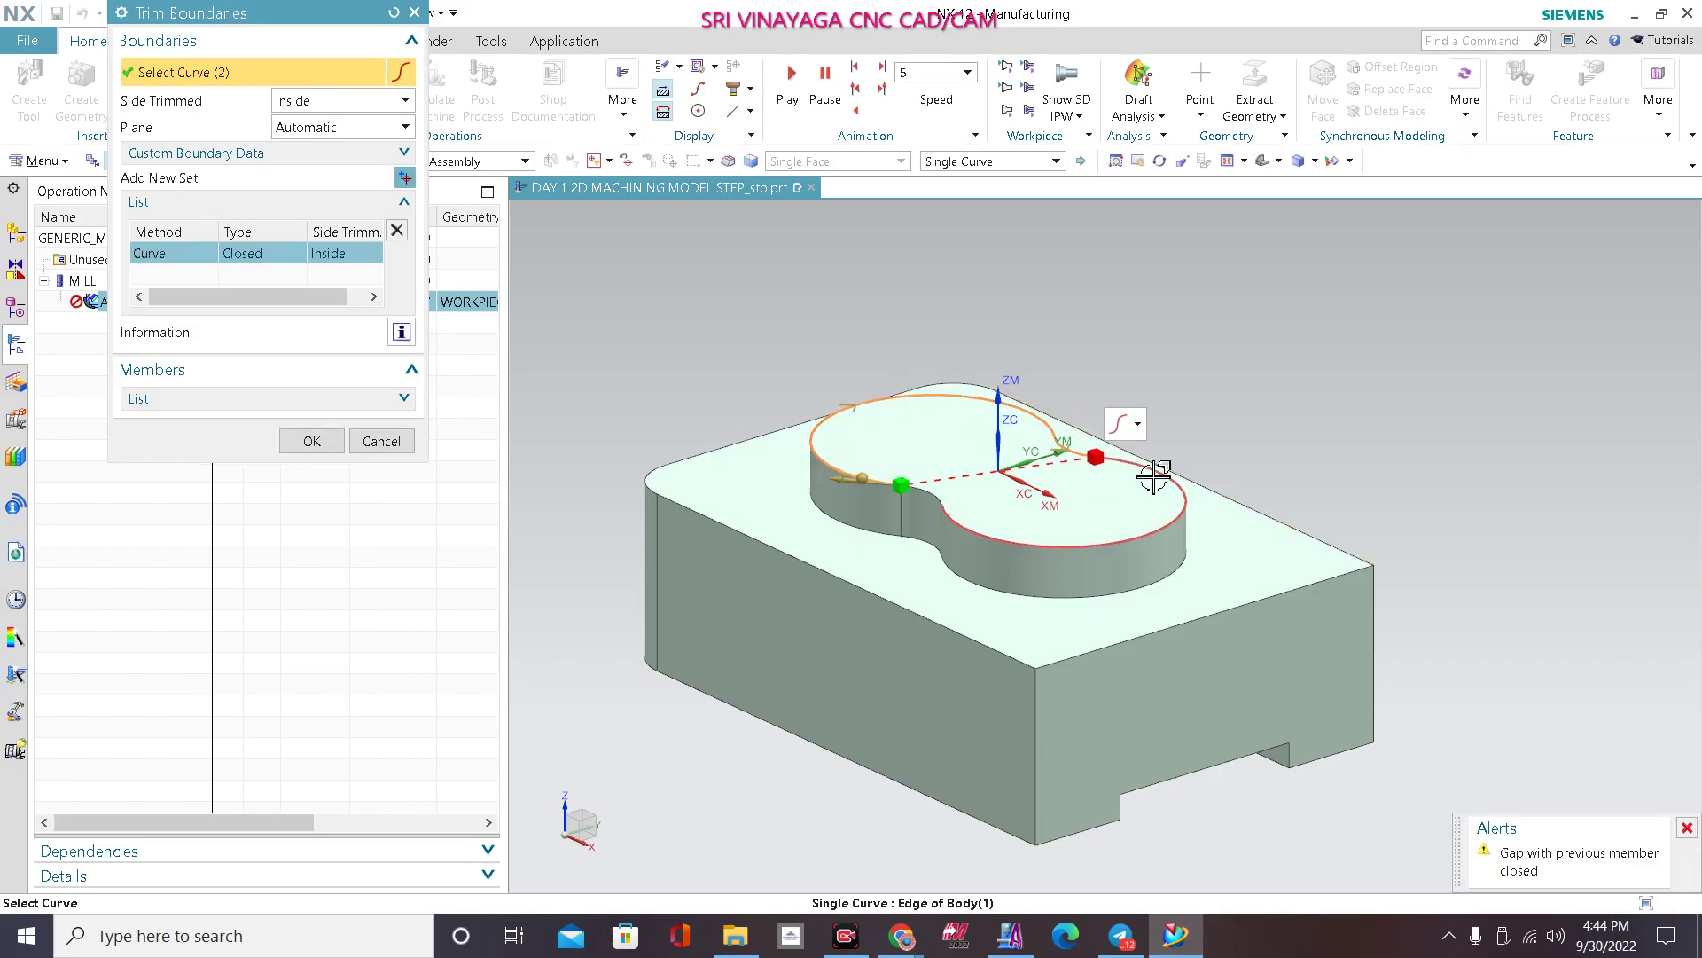
{"action": "left_click", "coordinate": [923, 485]}
{"action": "scroll", "coordinate": [926, 489], "scroll_direction": "up", "scroll_amount": 5}
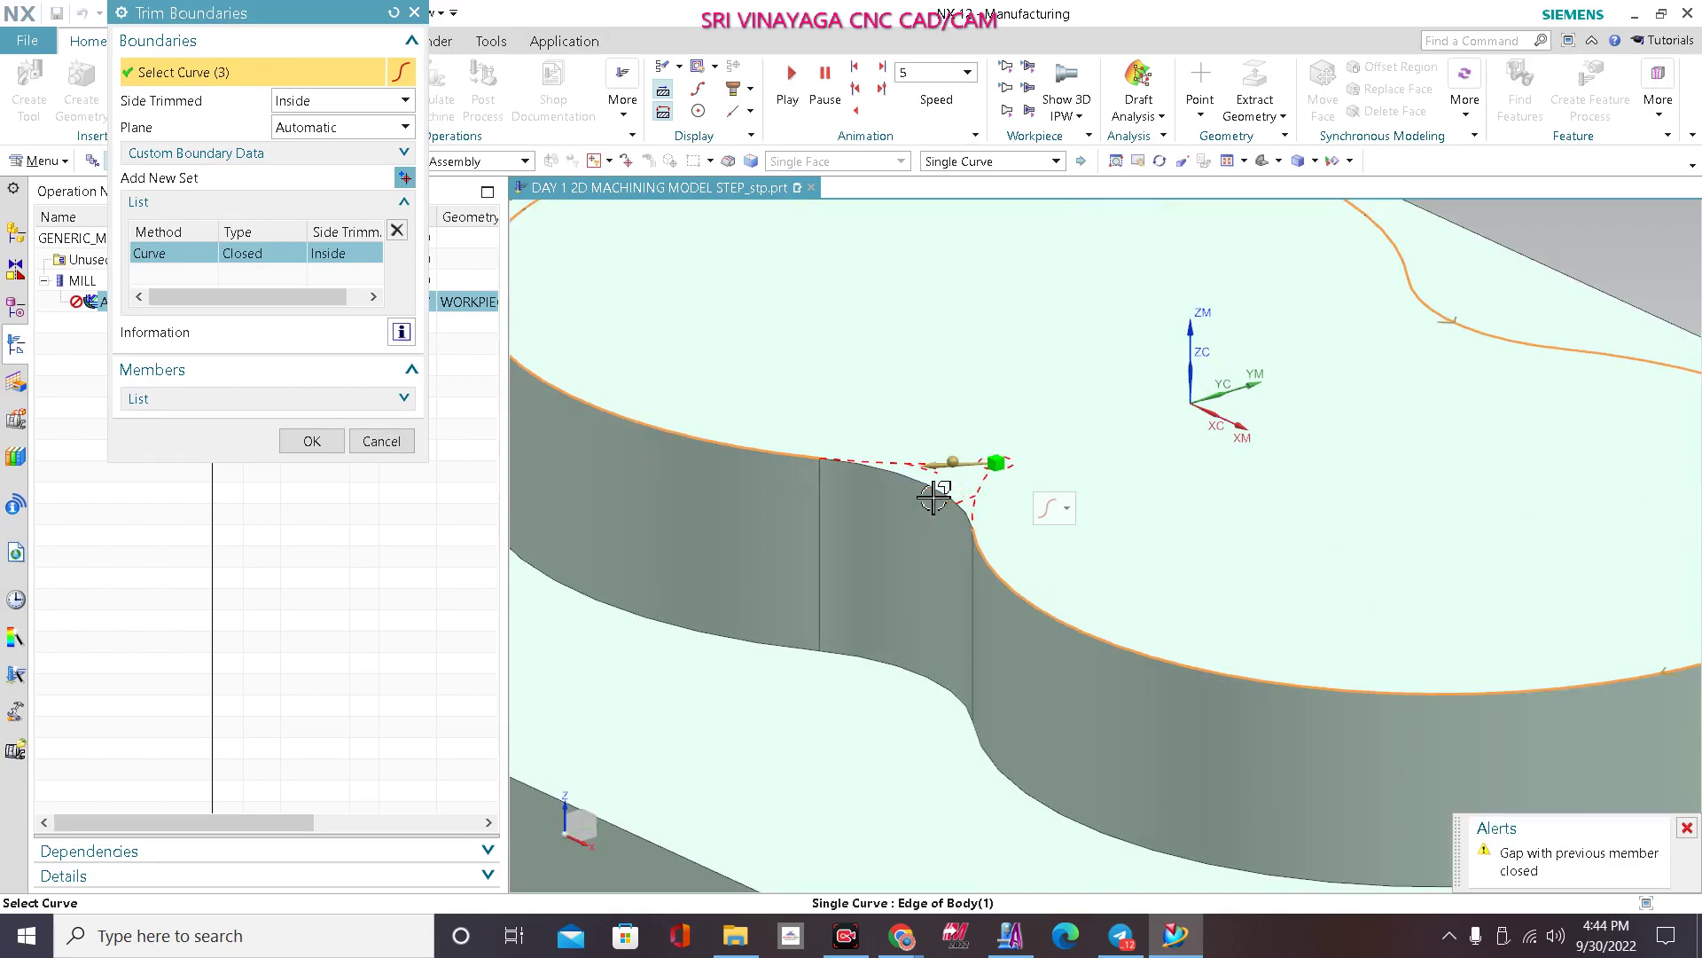
{"action": "left_click", "coordinate": [932, 489]}
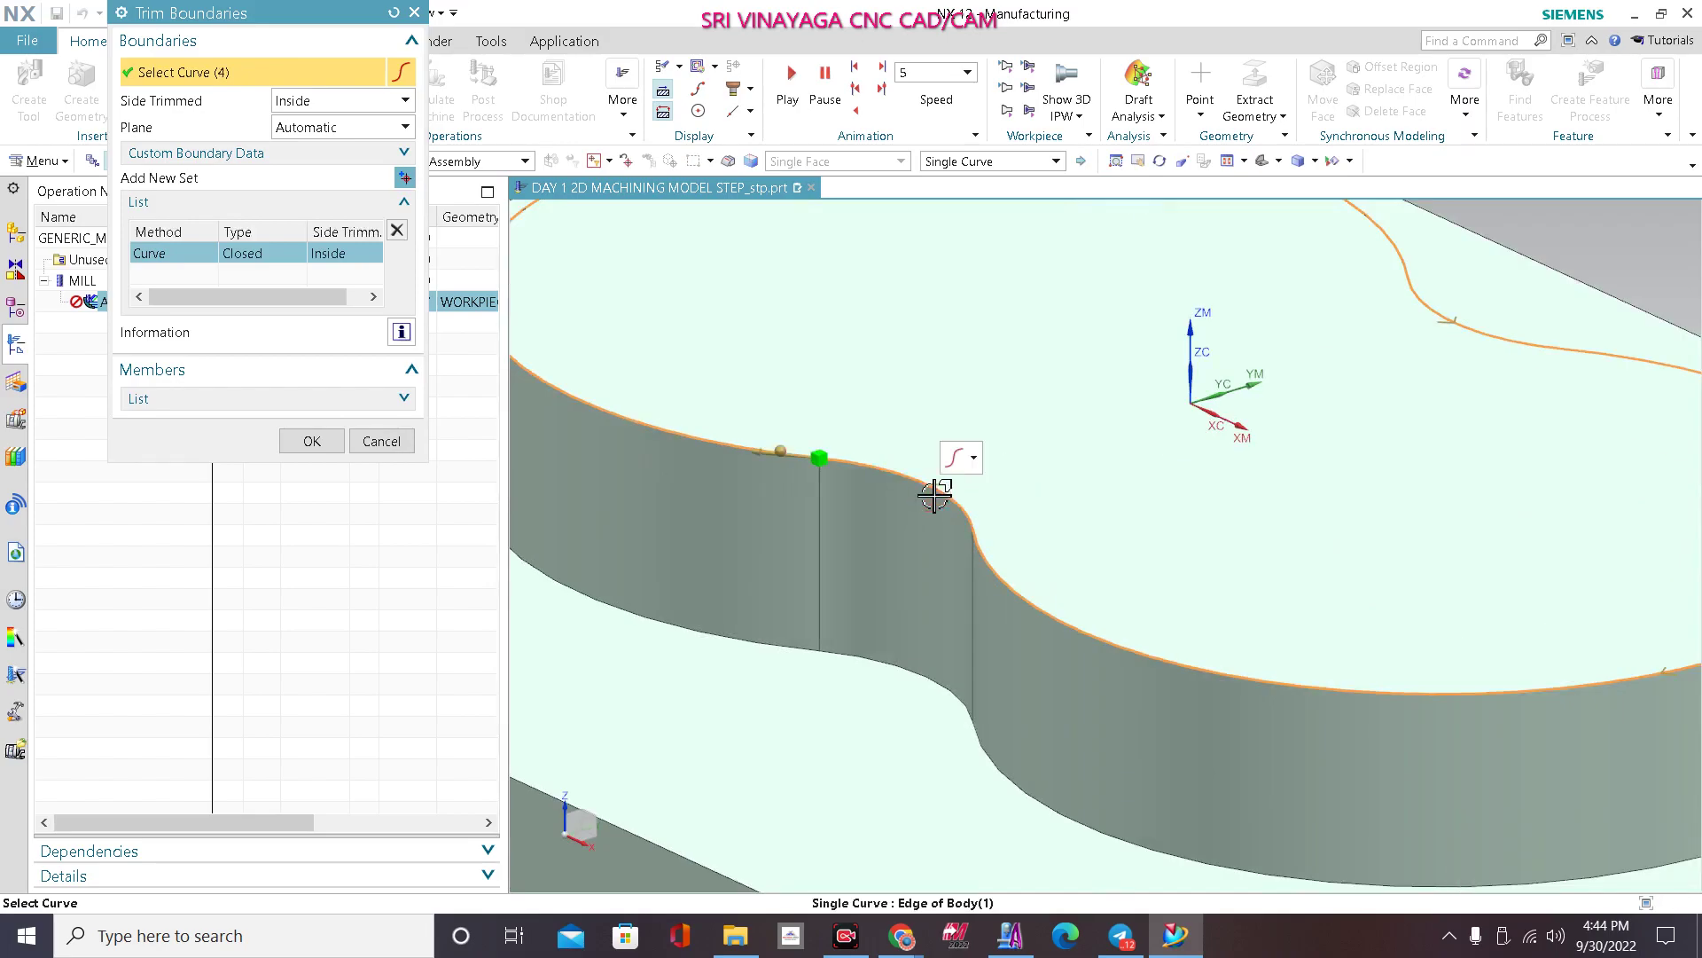
{"action": "left_click", "coordinate": [335, 438]}
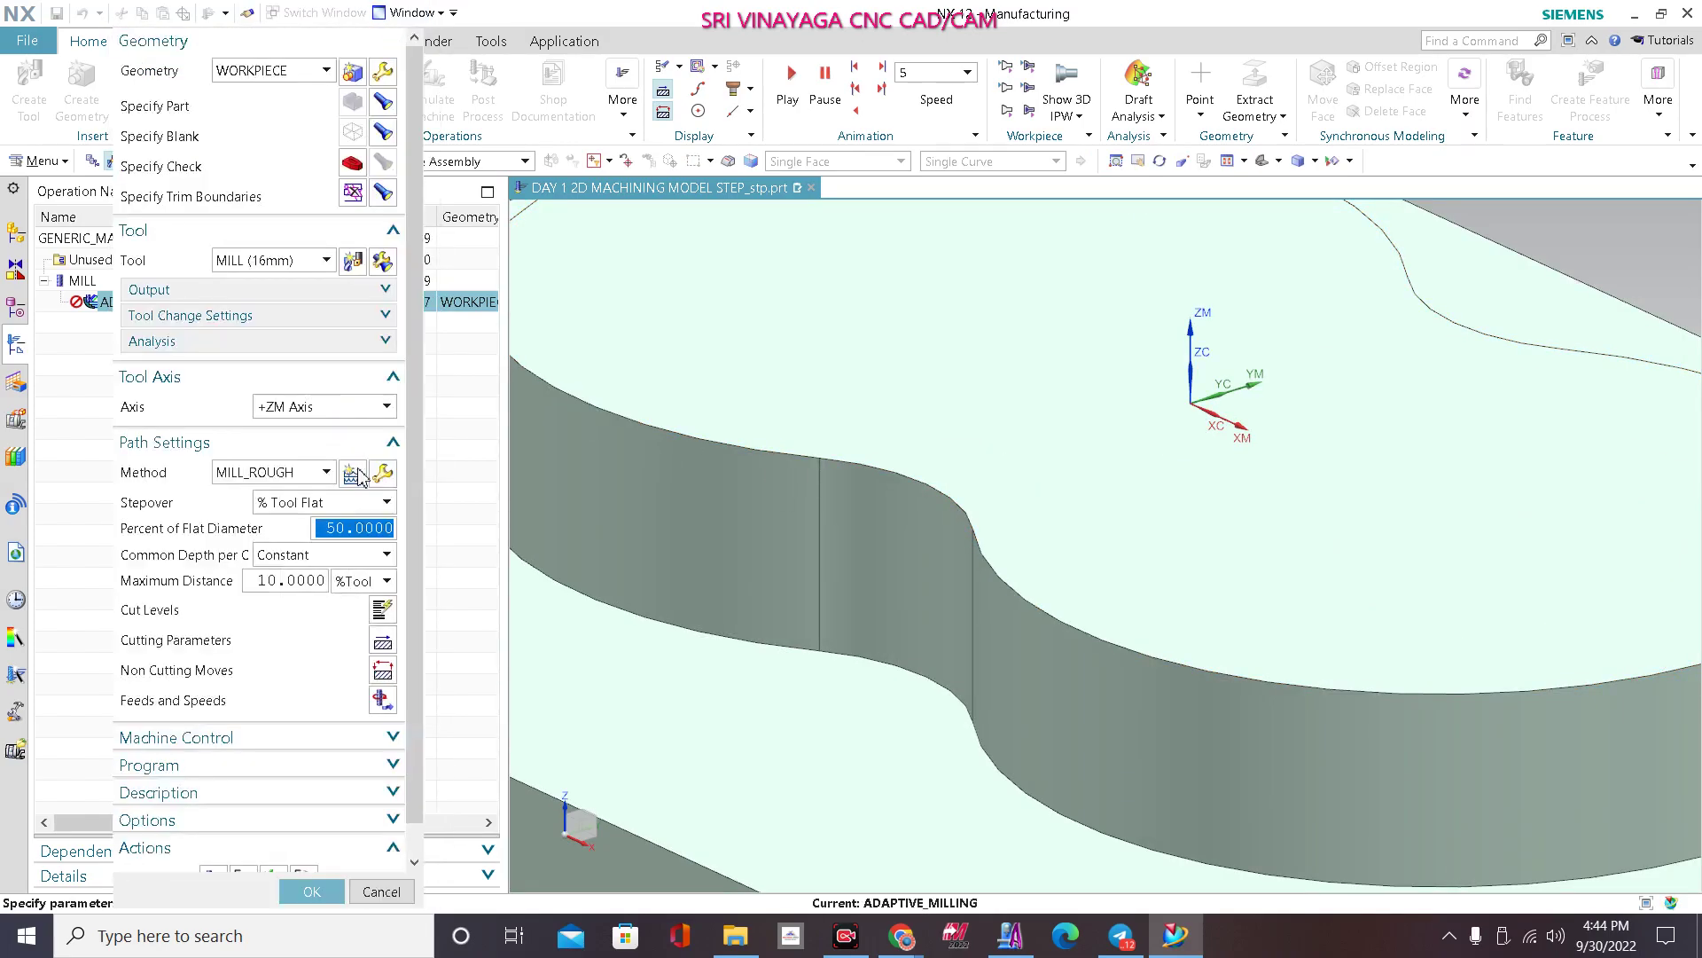
Step: Regenerate the adaptive milling tool path and accept the operation
{"action": "left_click", "coordinate": [222, 847]}
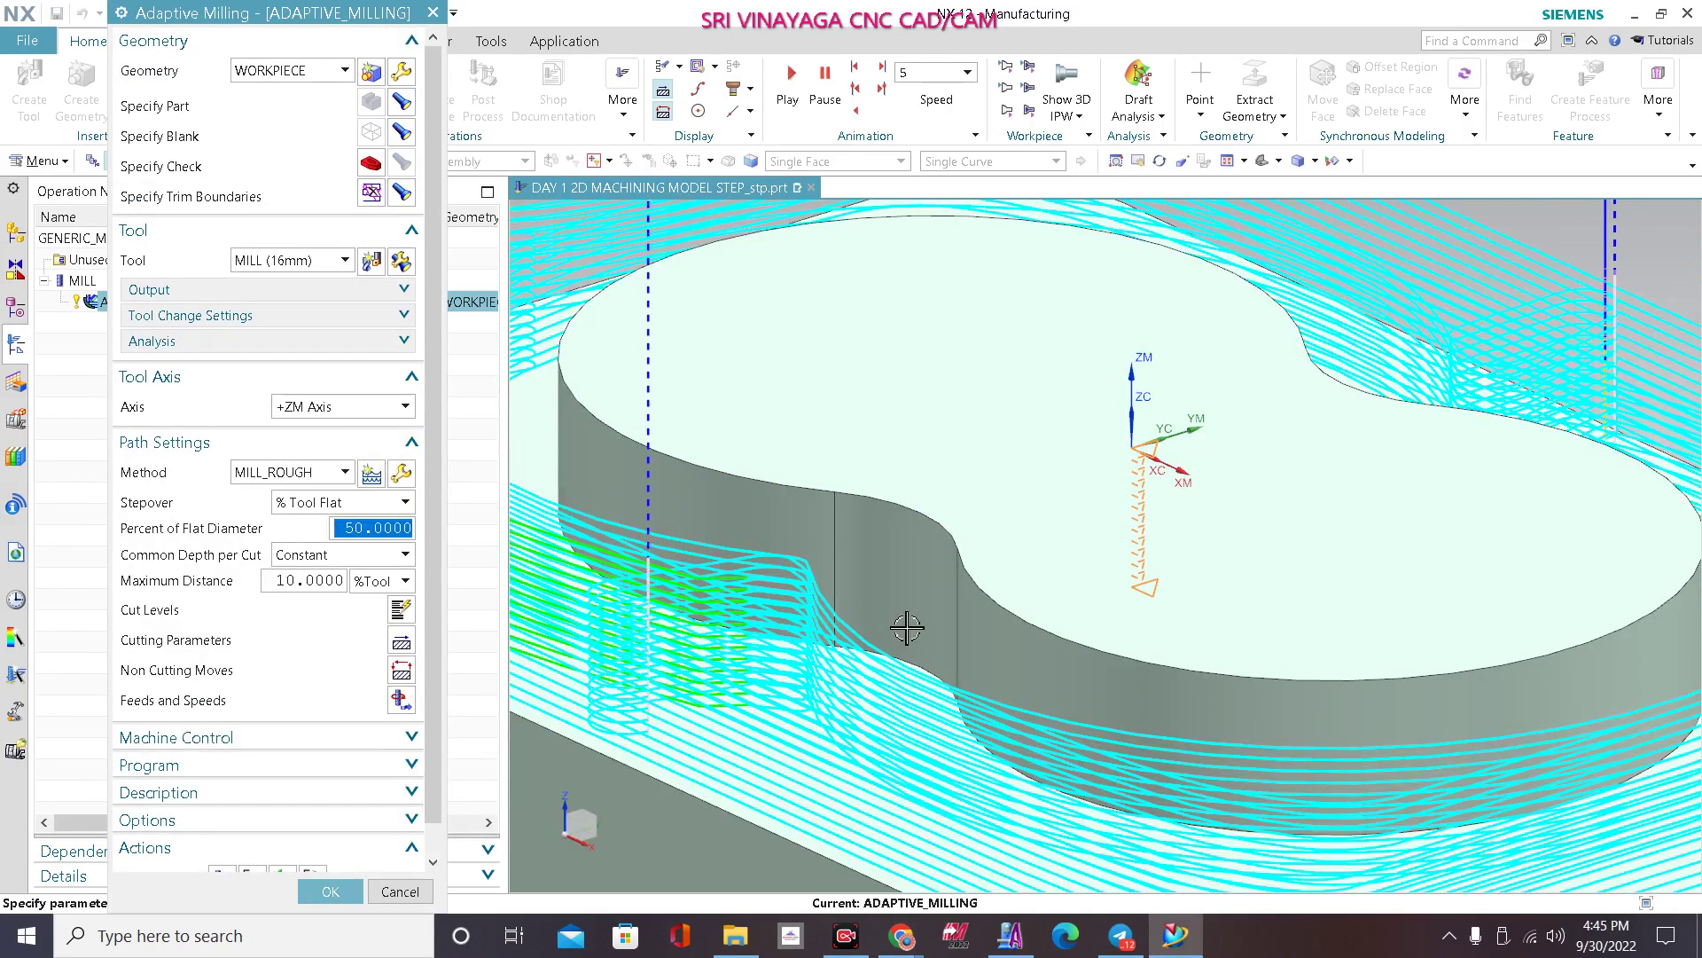
{"action": "scroll", "coordinate": [833, 354], "scroll_direction": "down", "scroll_amount": 3}
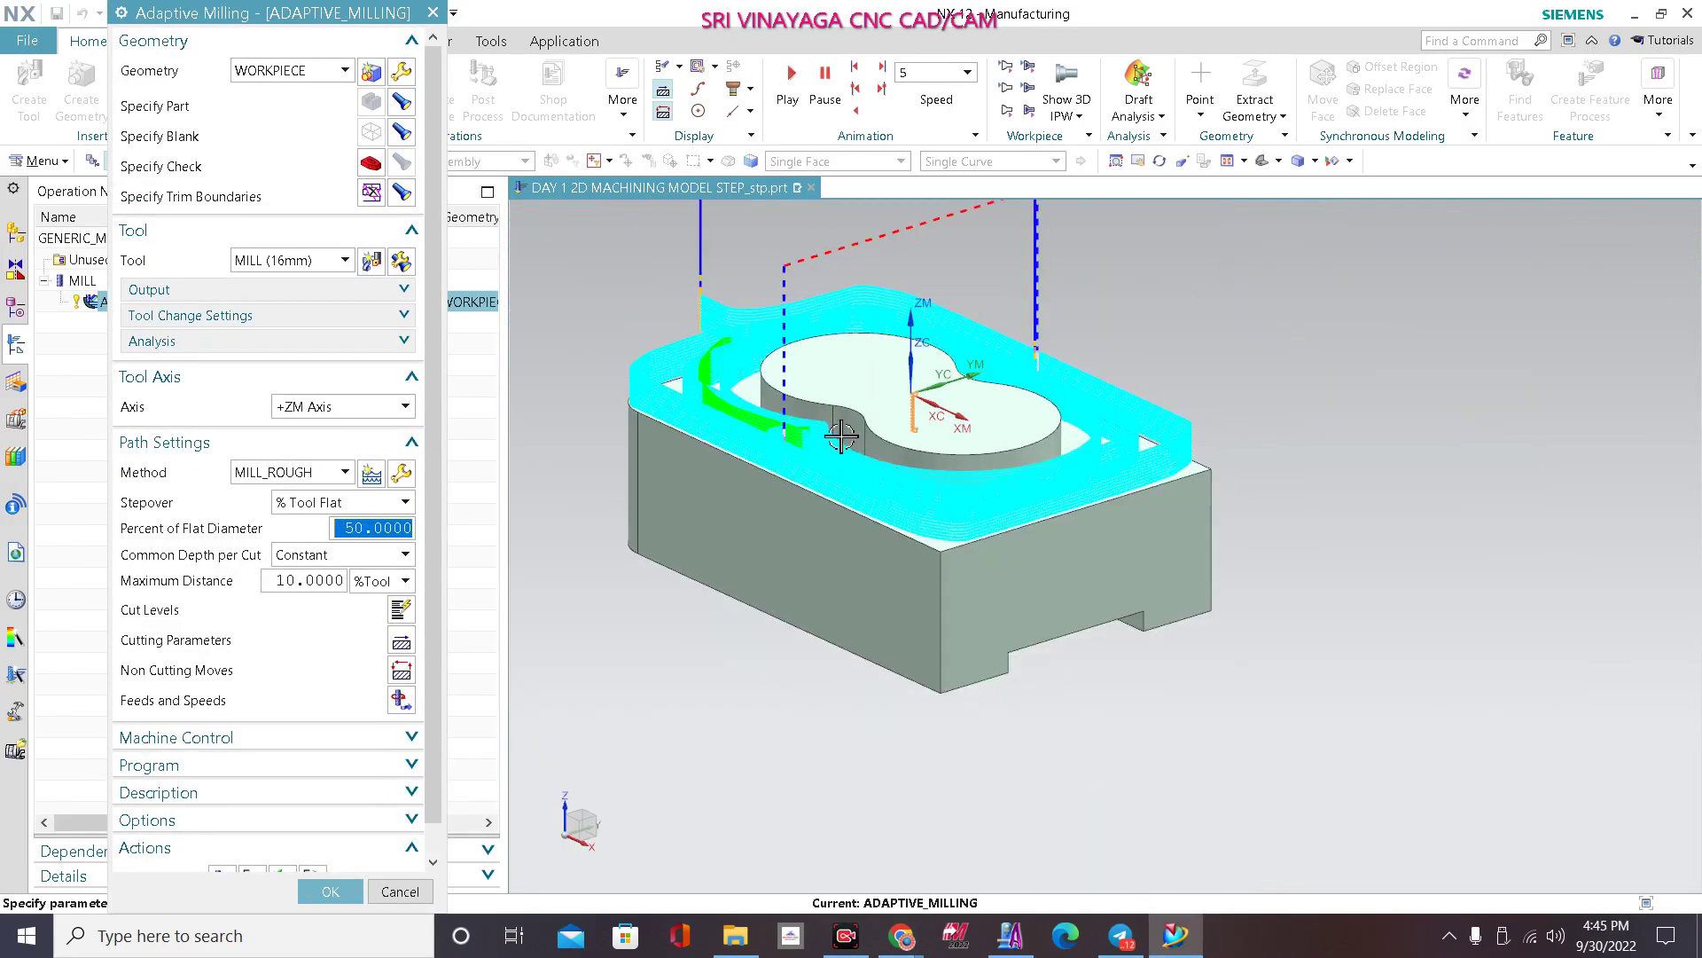
{"action": "left_click", "coordinate": [333, 891]}
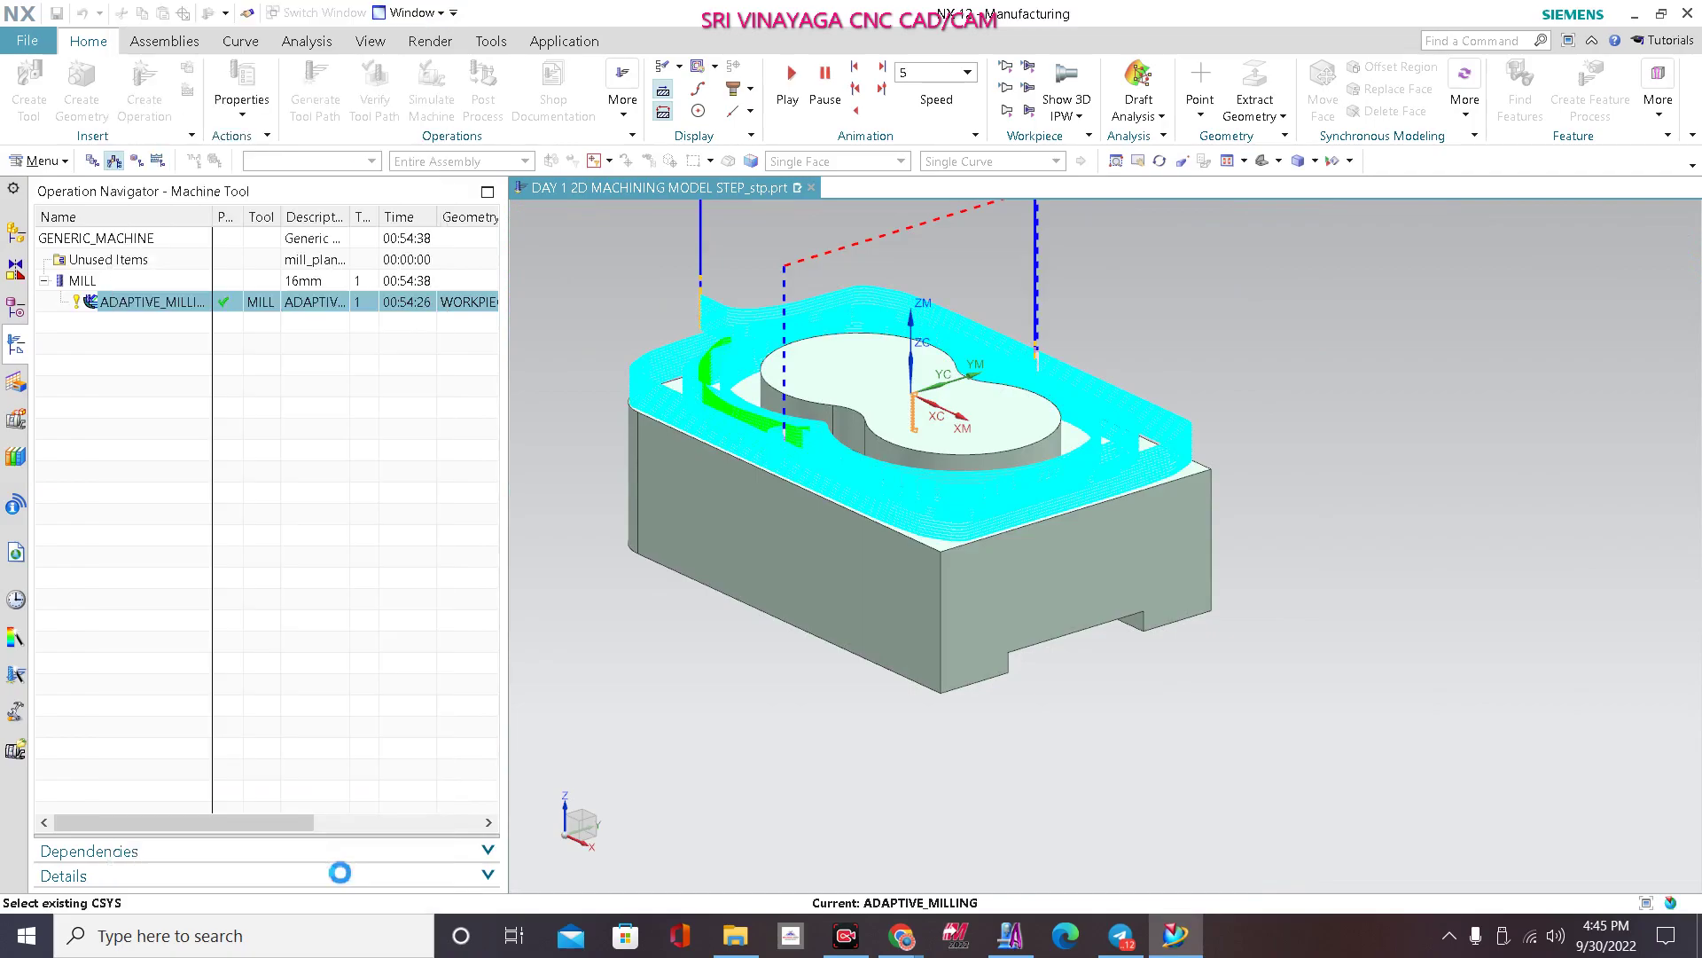
Step: Check the operation's cutting and non-cutting times and examine the regenerated tool path around the boss
{"action": "mouse_move", "coordinate": [432, 313]}
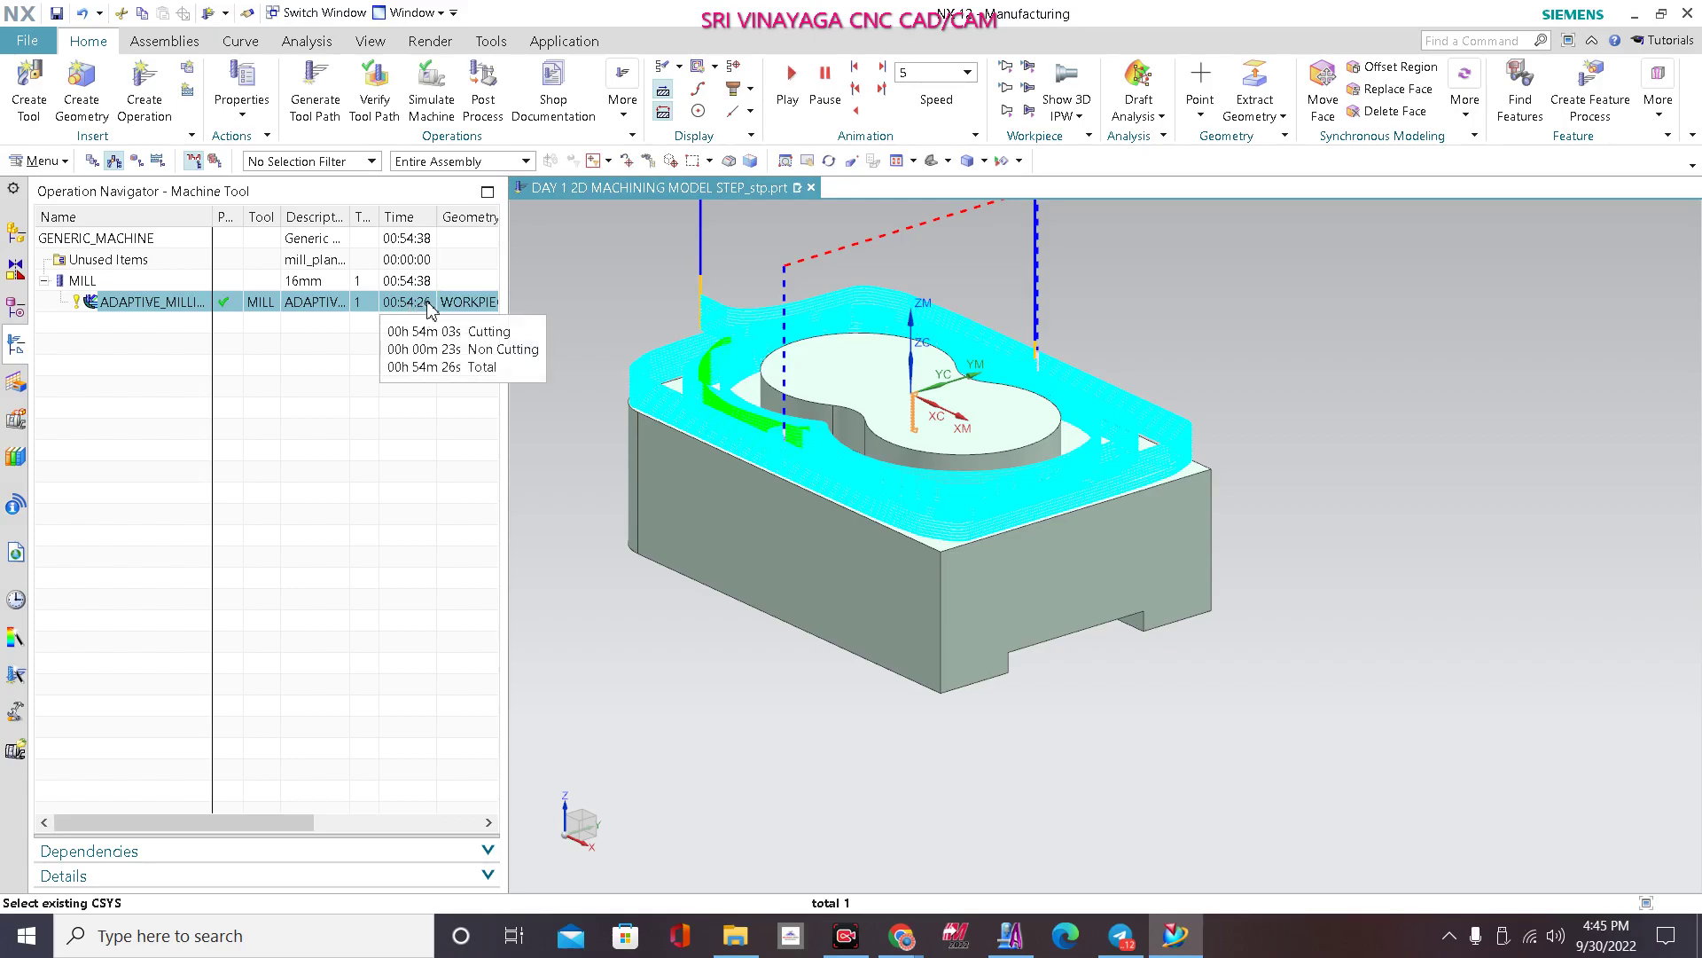
{"action": "scroll", "coordinate": [1022, 484], "scroll_direction": "down", "scroll_amount": 1}
{"action": "scroll", "coordinate": [1071, 342], "scroll_direction": "up", "scroll_amount": 1}
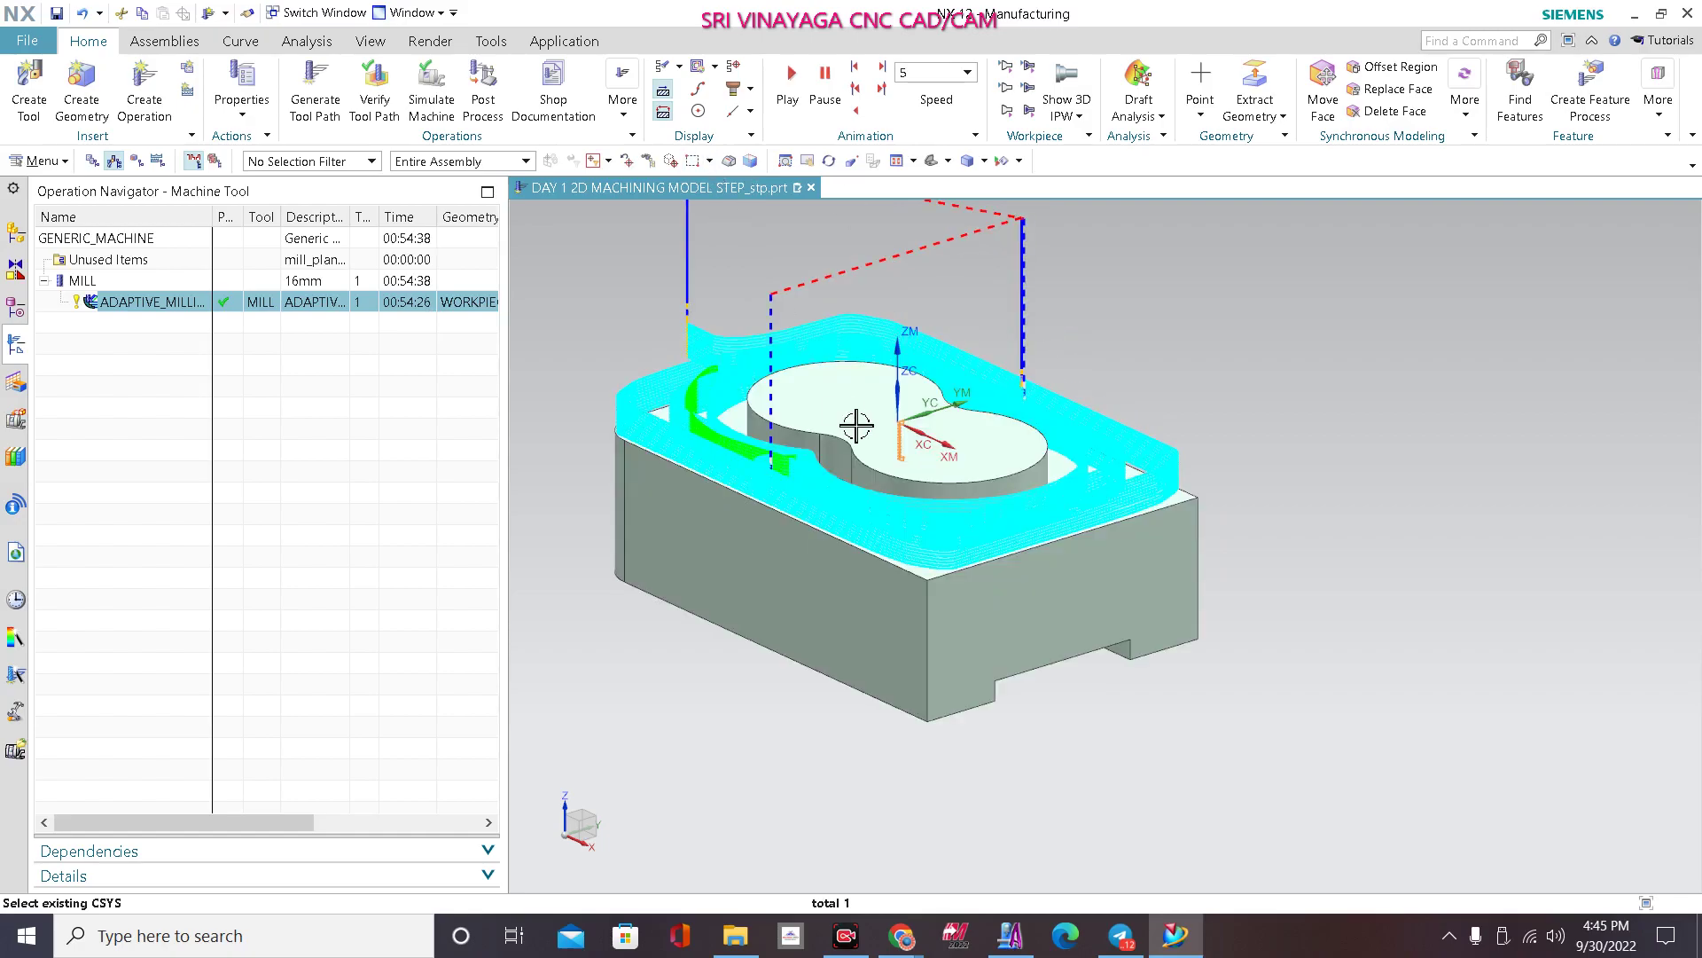
{"action": "scroll", "coordinate": [856, 424], "scroll_direction": "down", "scroll_amount": 1}
{"action": "left_click", "coordinate": [177, 373]}
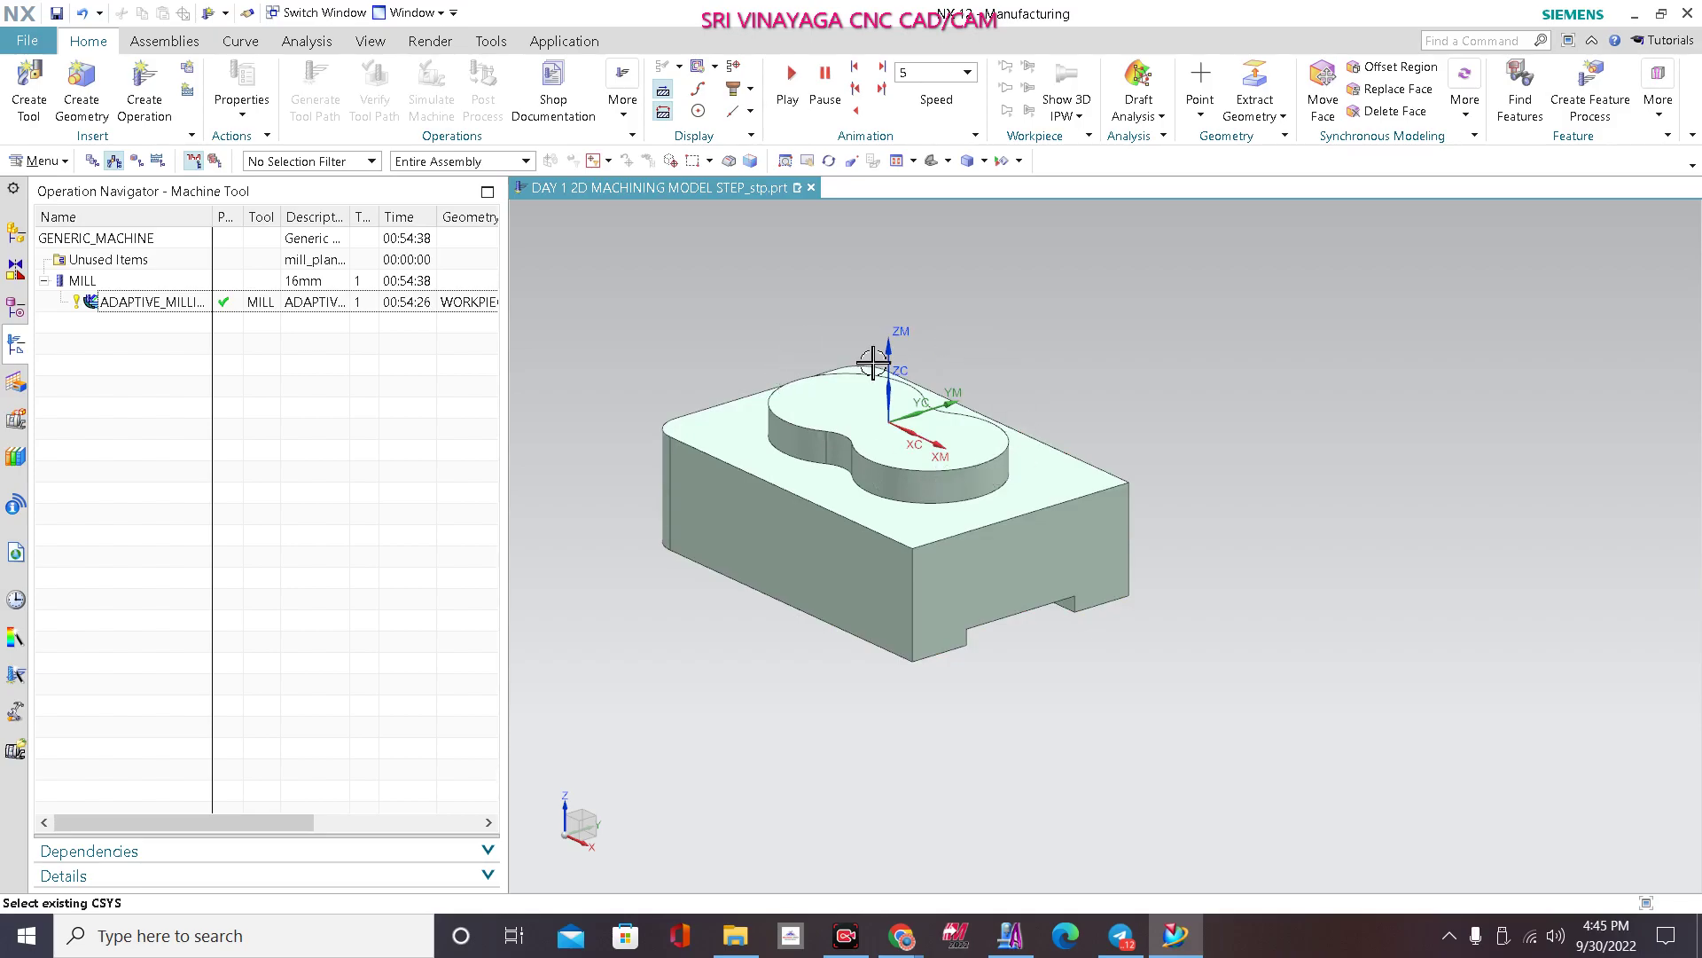
{"action": "scroll", "coordinate": [939, 415], "scroll_direction": "up", "scroll_amount": 2}
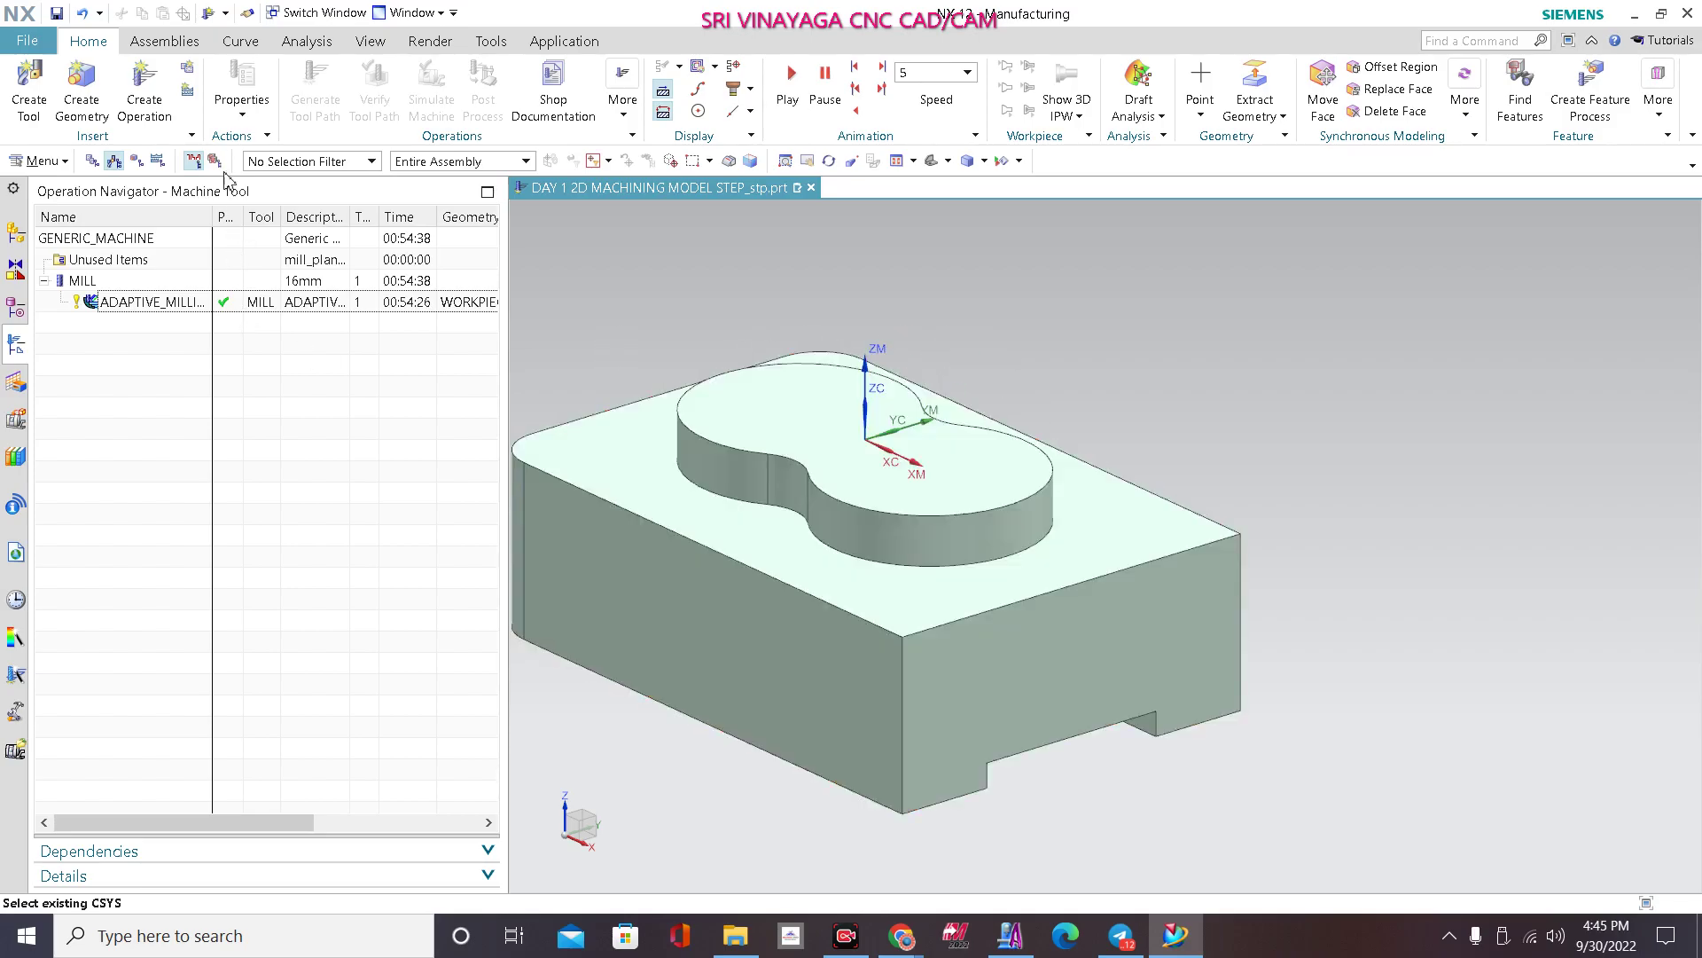
{"action": "left_click", "coordinate": [149, 122]}
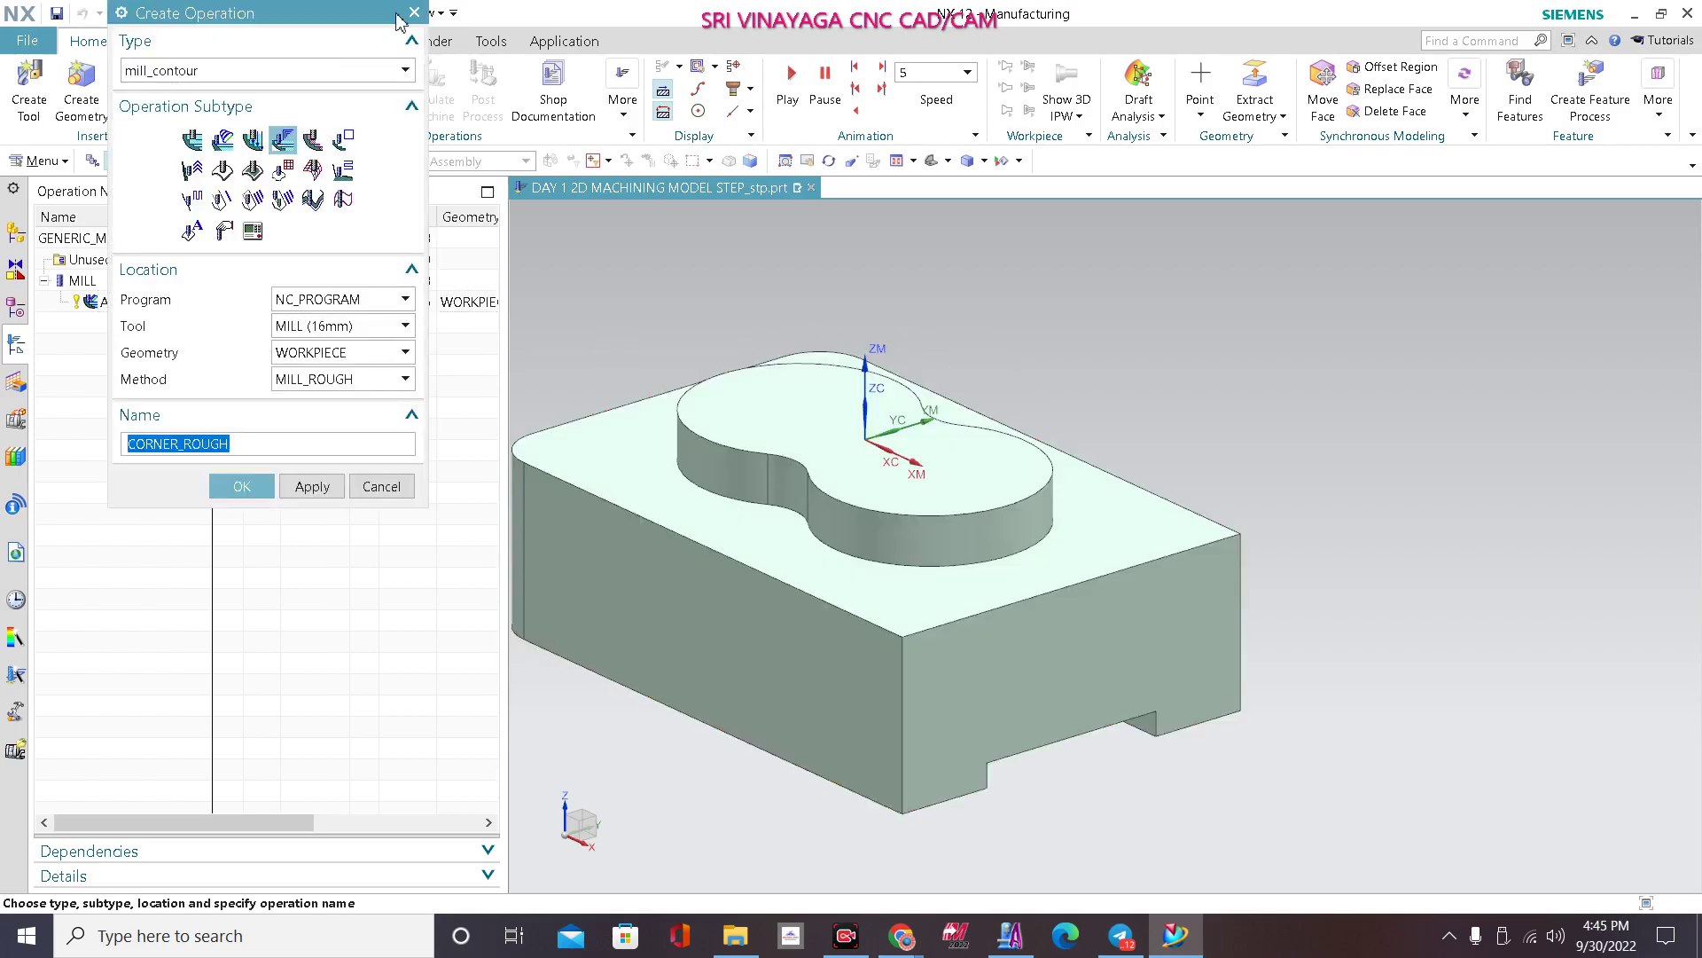
{"action": "left_click", "coordinate": [413, 13]}
Step: Measure the radius of the small blend face between the boss's two lobes
{"action": "left_click", "coordinate": [28, 88]}
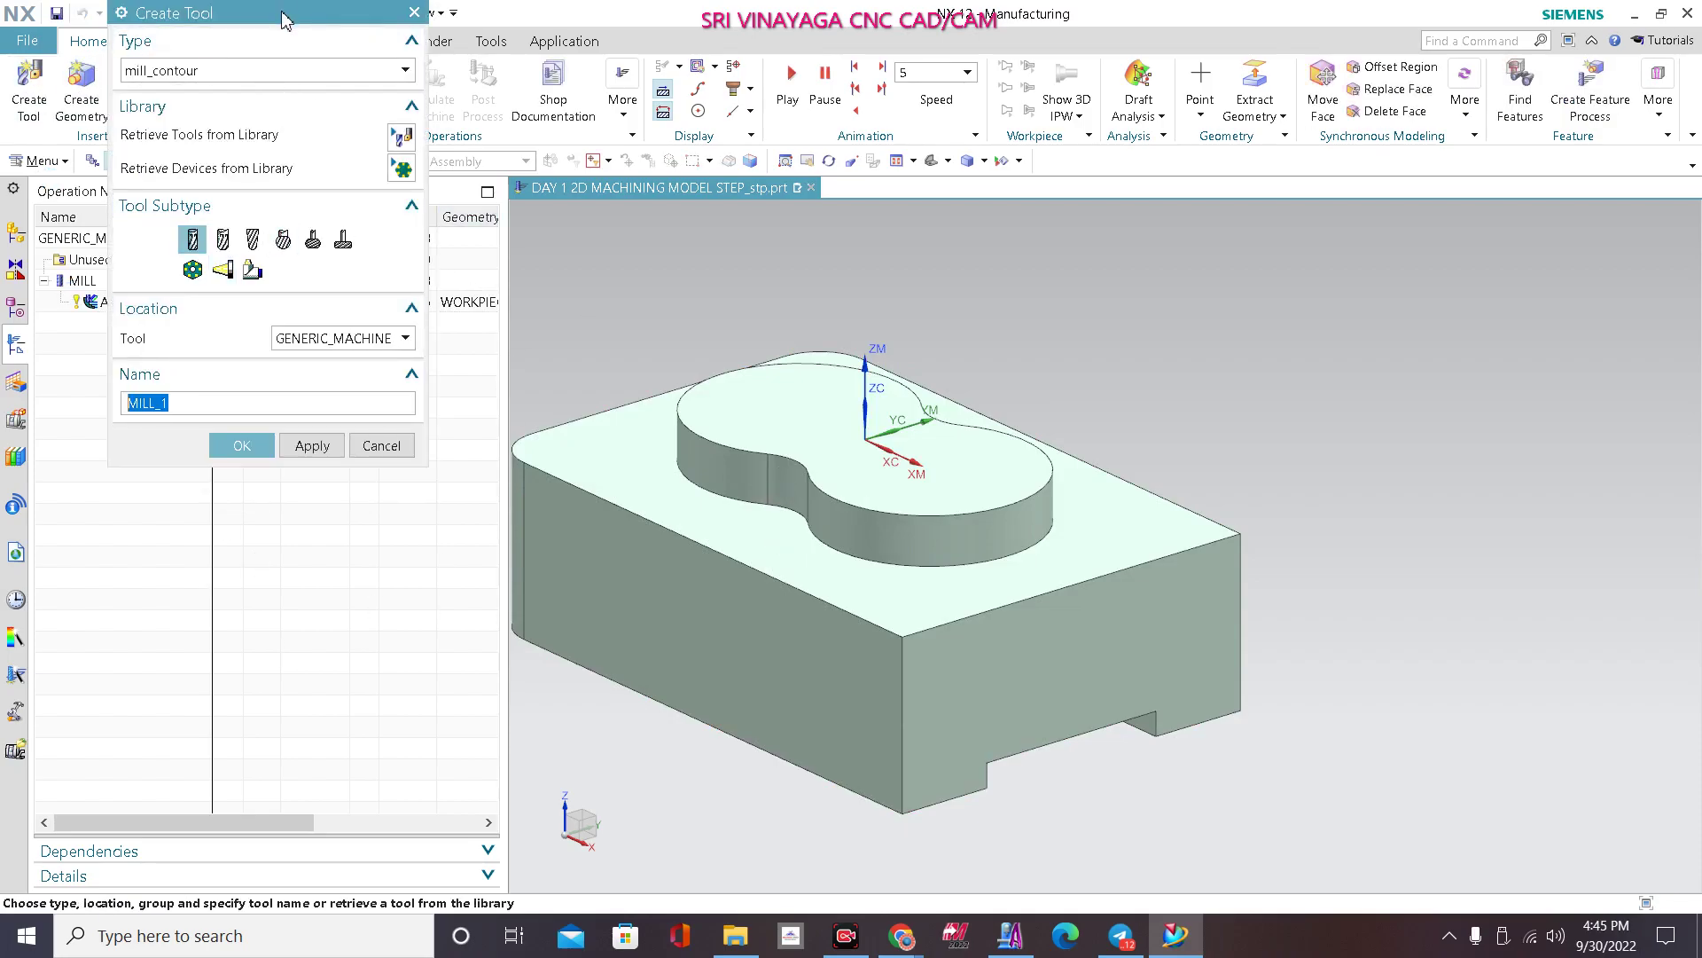
{"action": "left_click_drag", "start_coordinate": [281, 20], "coordinate": [207, 257]}
{"action": "left_click", "coordinate": [307, 40]}
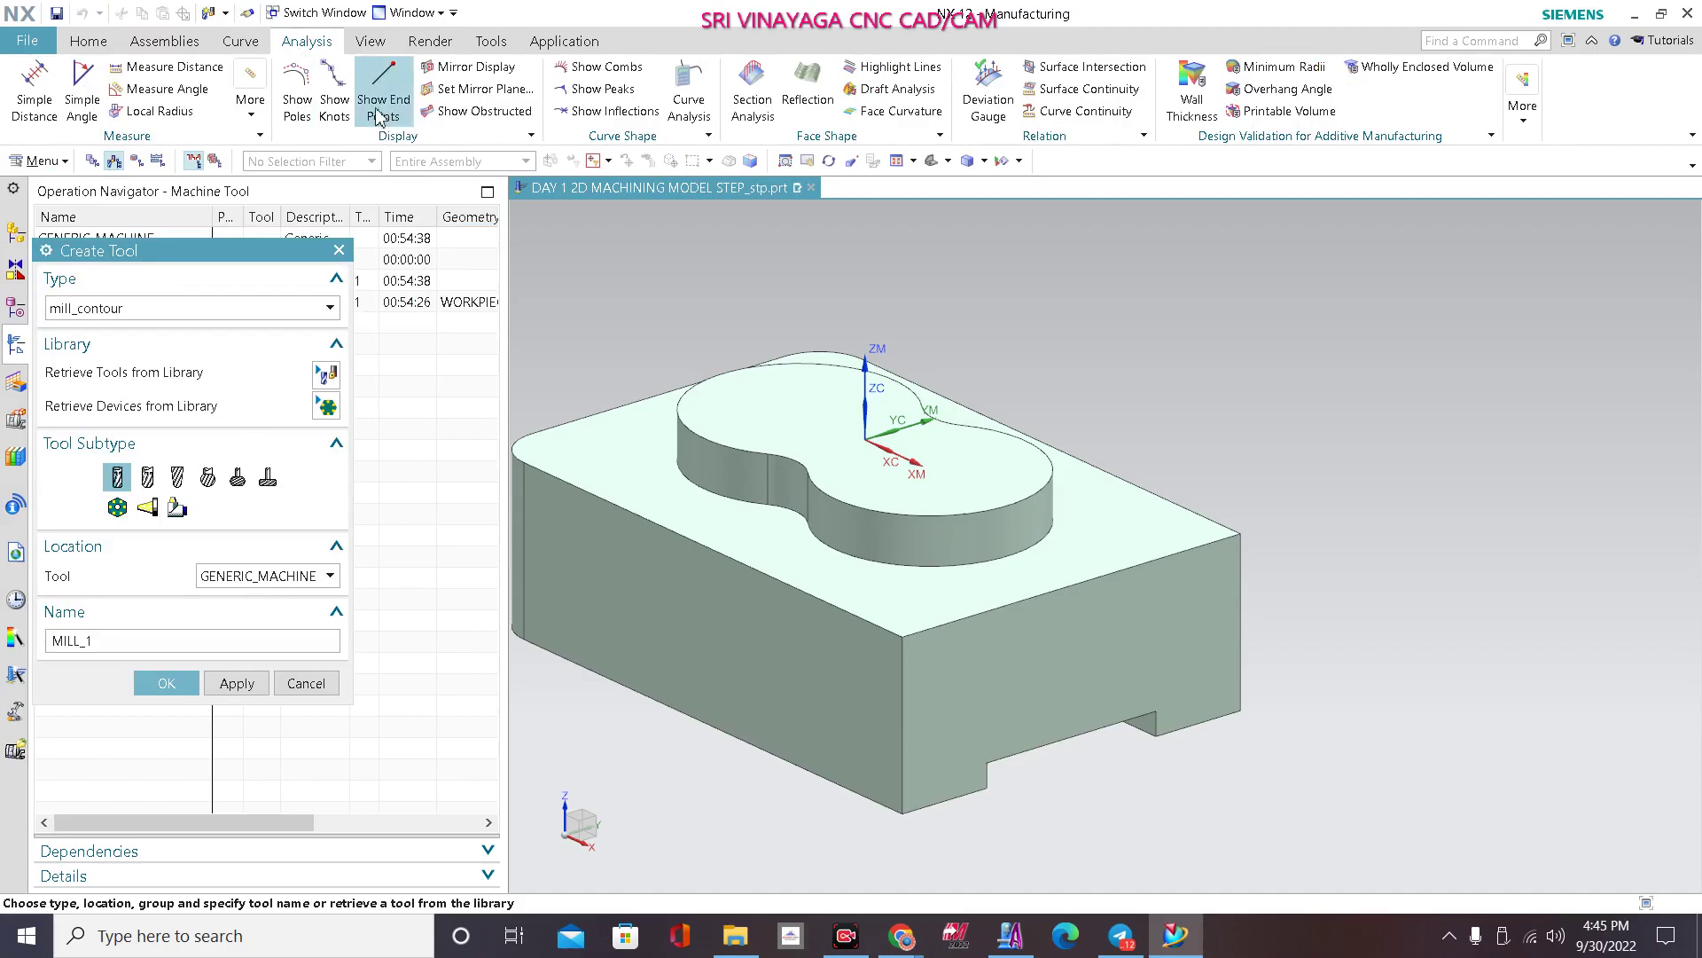
{"action": "left_click", "coordinate": [169, 67]}
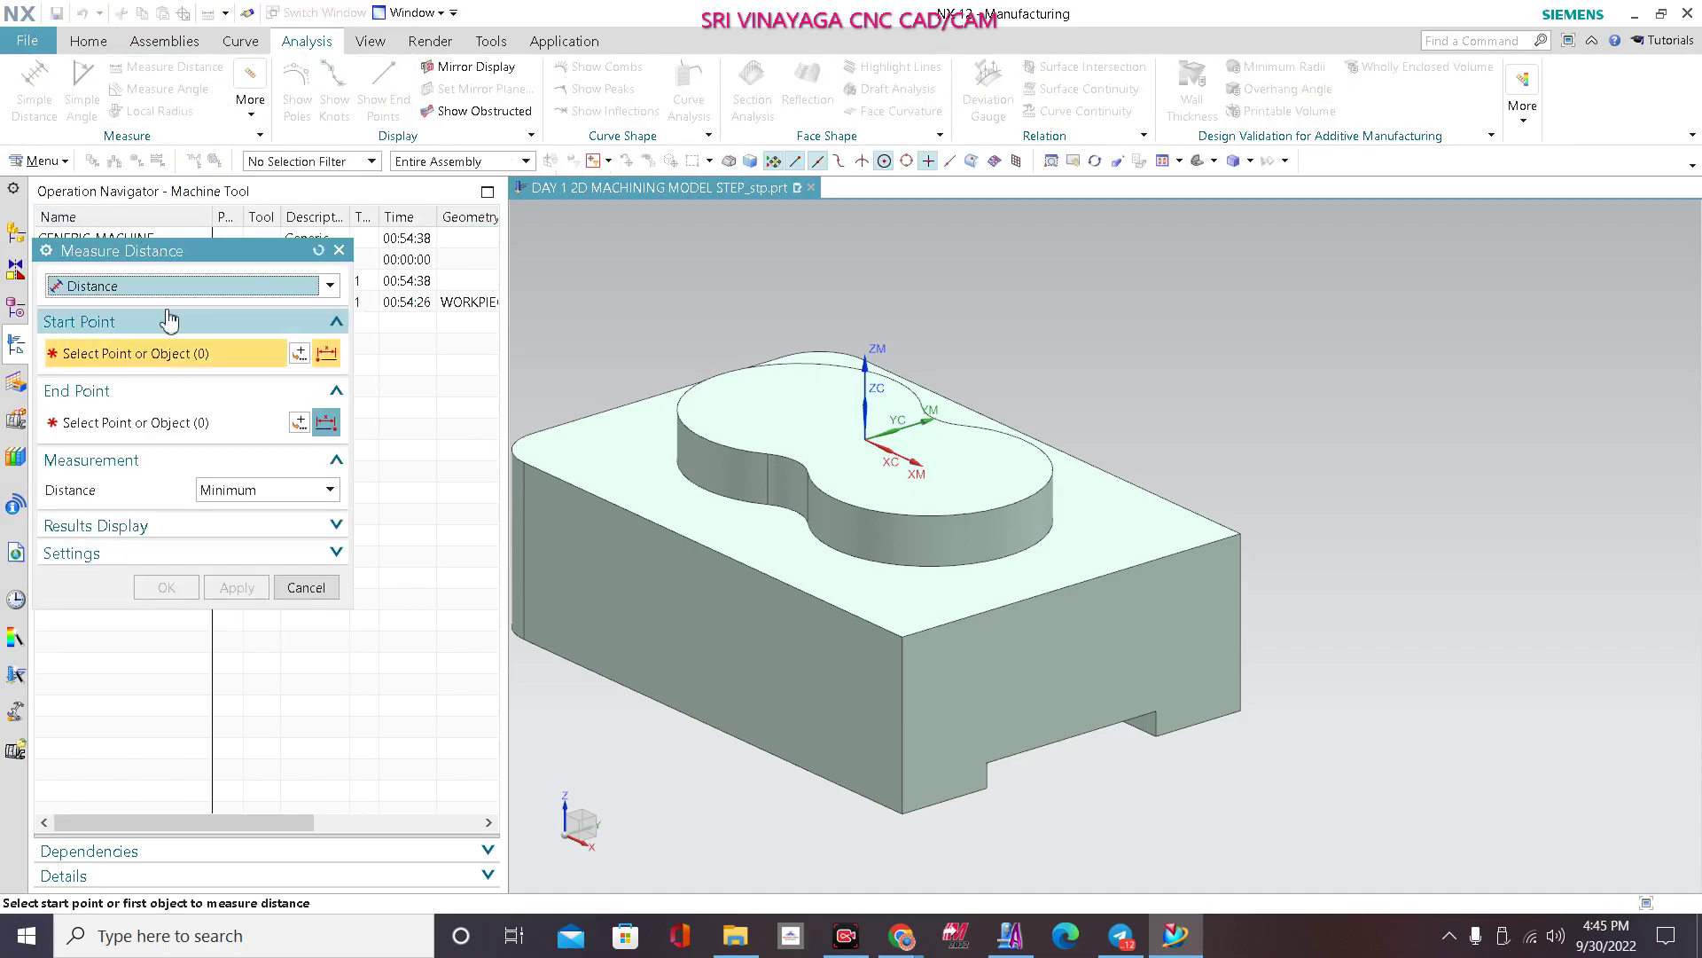
{"action": "left_click", "coordinate": [168, 286]}
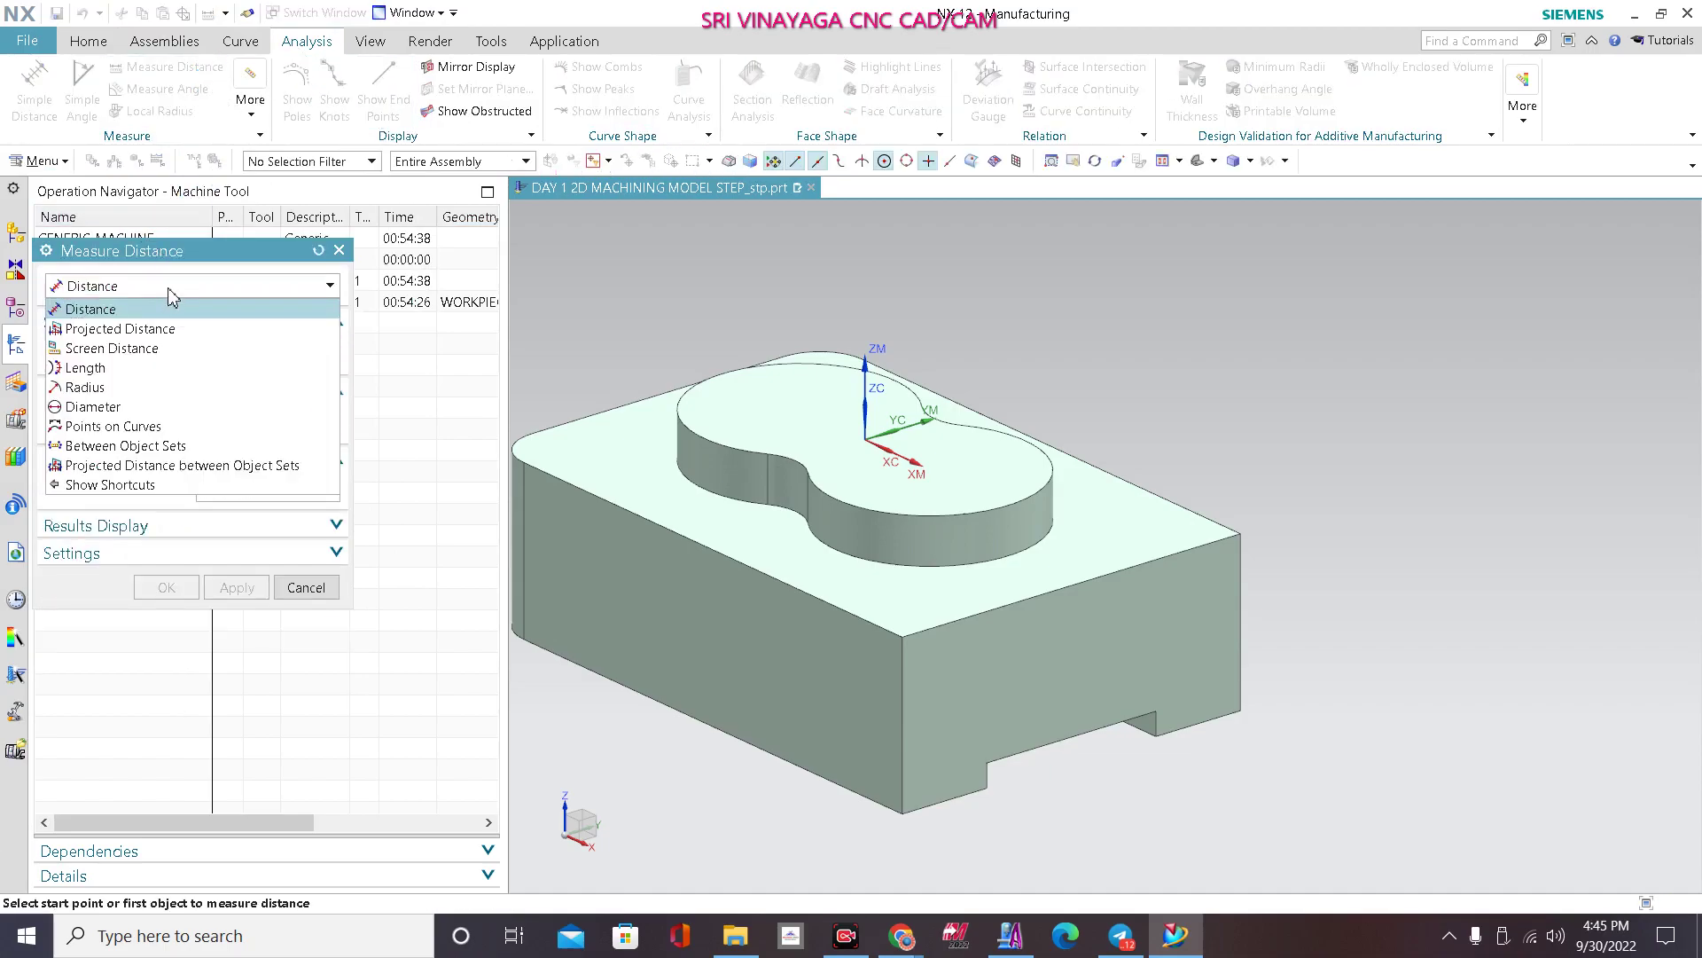
{"action": "left_click", "coordinate": [131, 395]}
{"action": "left_click", "coordinate": [790, 483]}
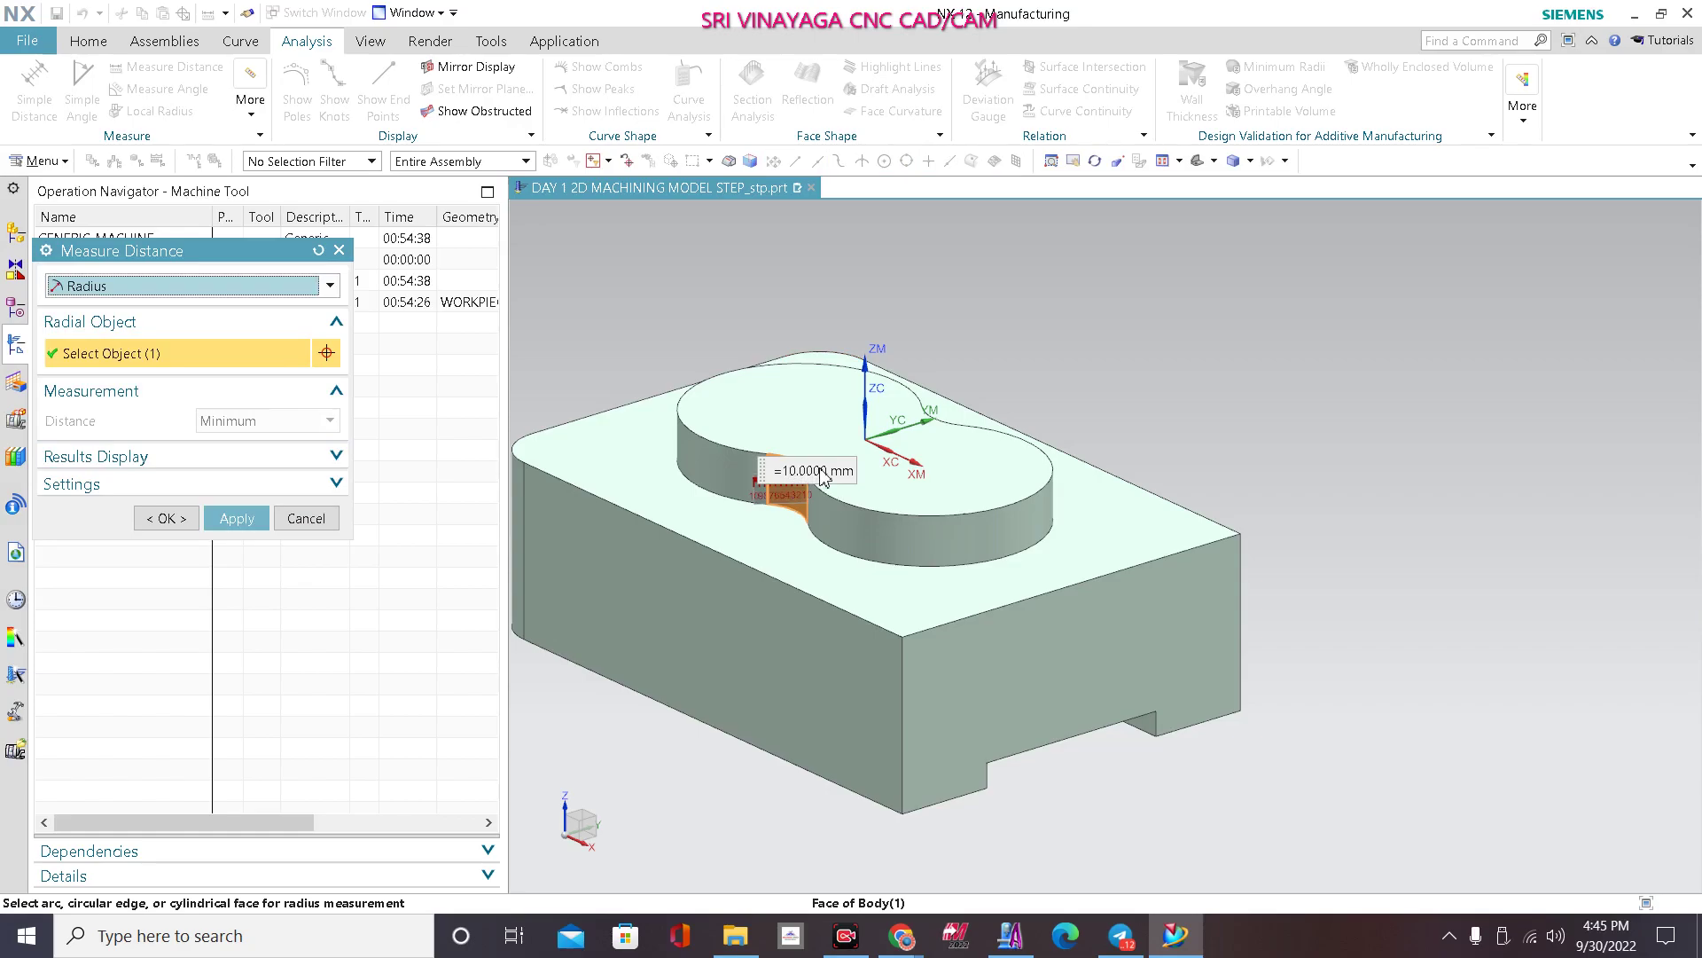
{"action": "left_click", "coordinate": [339, 250]}
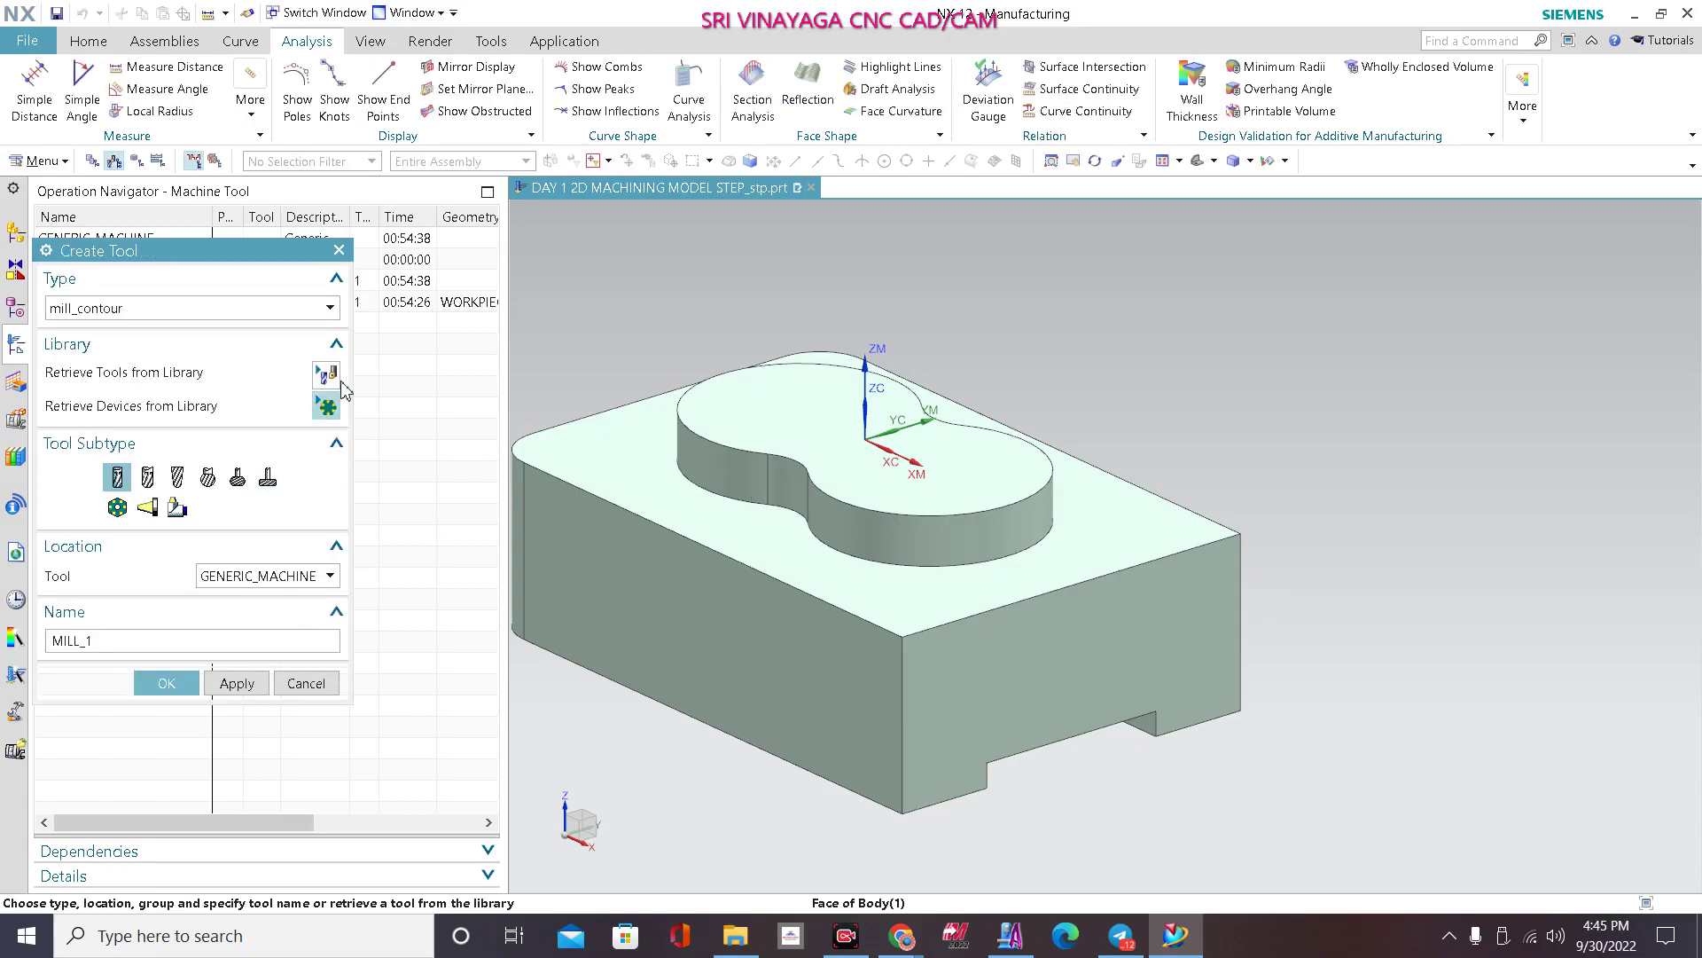
{"action": "left_click", "coordinate": [344, 252]}
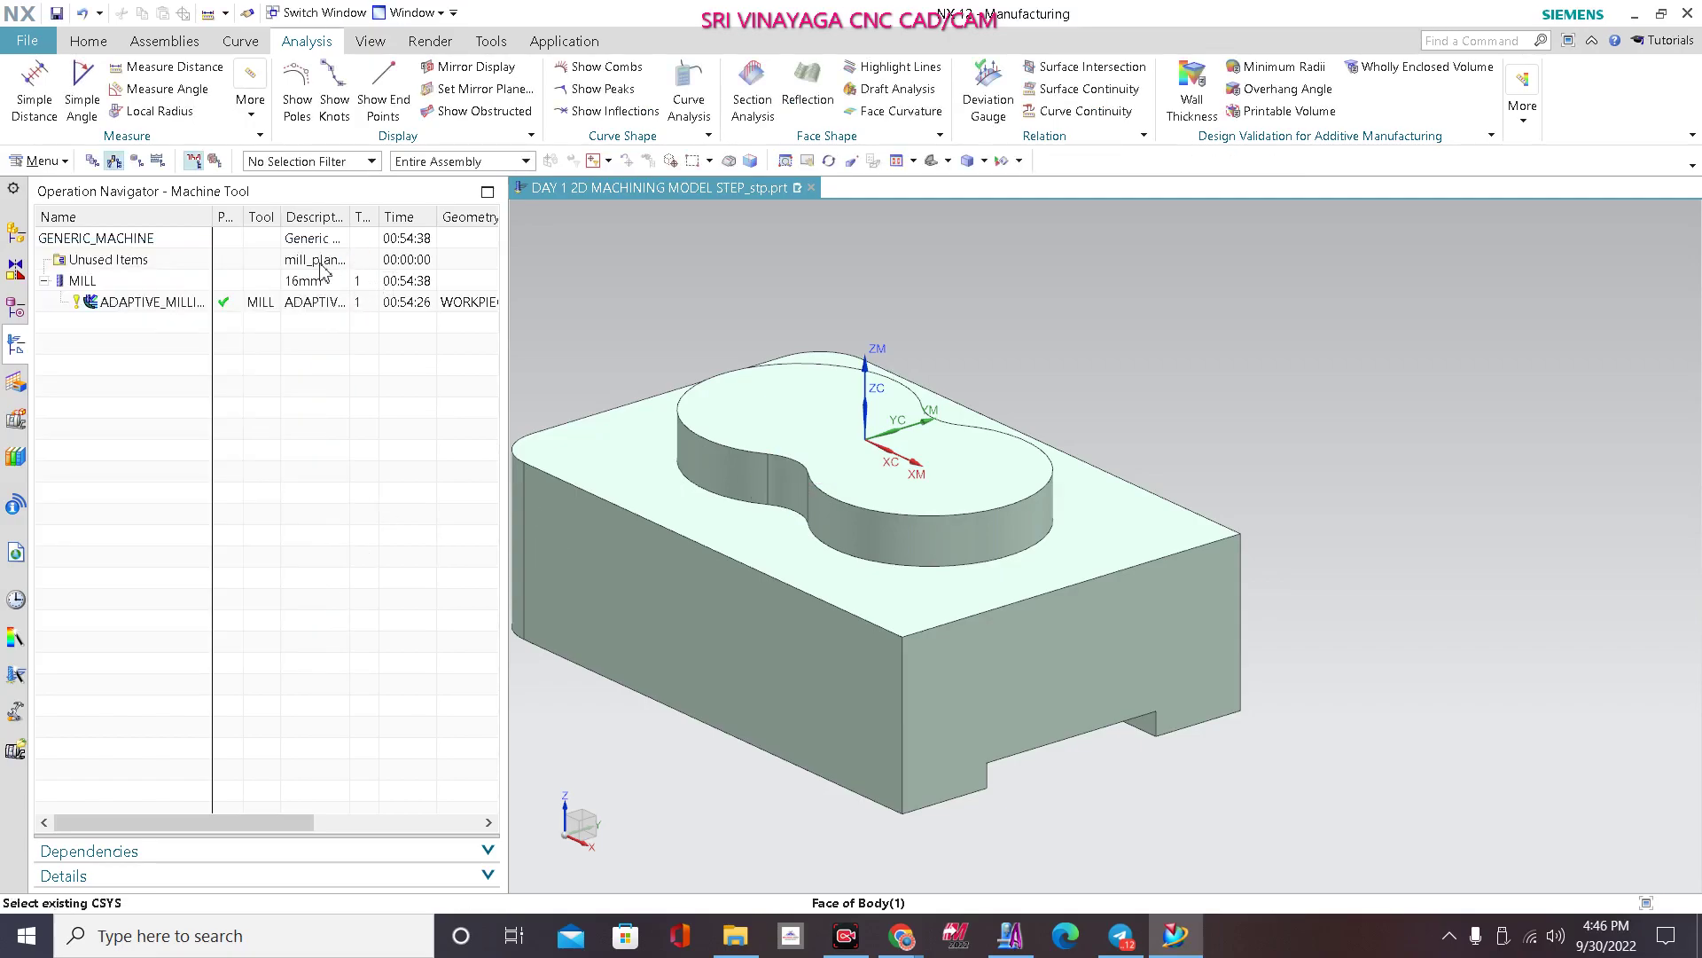
Step: Create a milling tool with diameter 5 mm, description 5mm, tool number 2 and adjust register 2
{"action": "left_click", "coordinate": [88, 40]}
{"action": "left_click", "coordinate": [17, 121]}
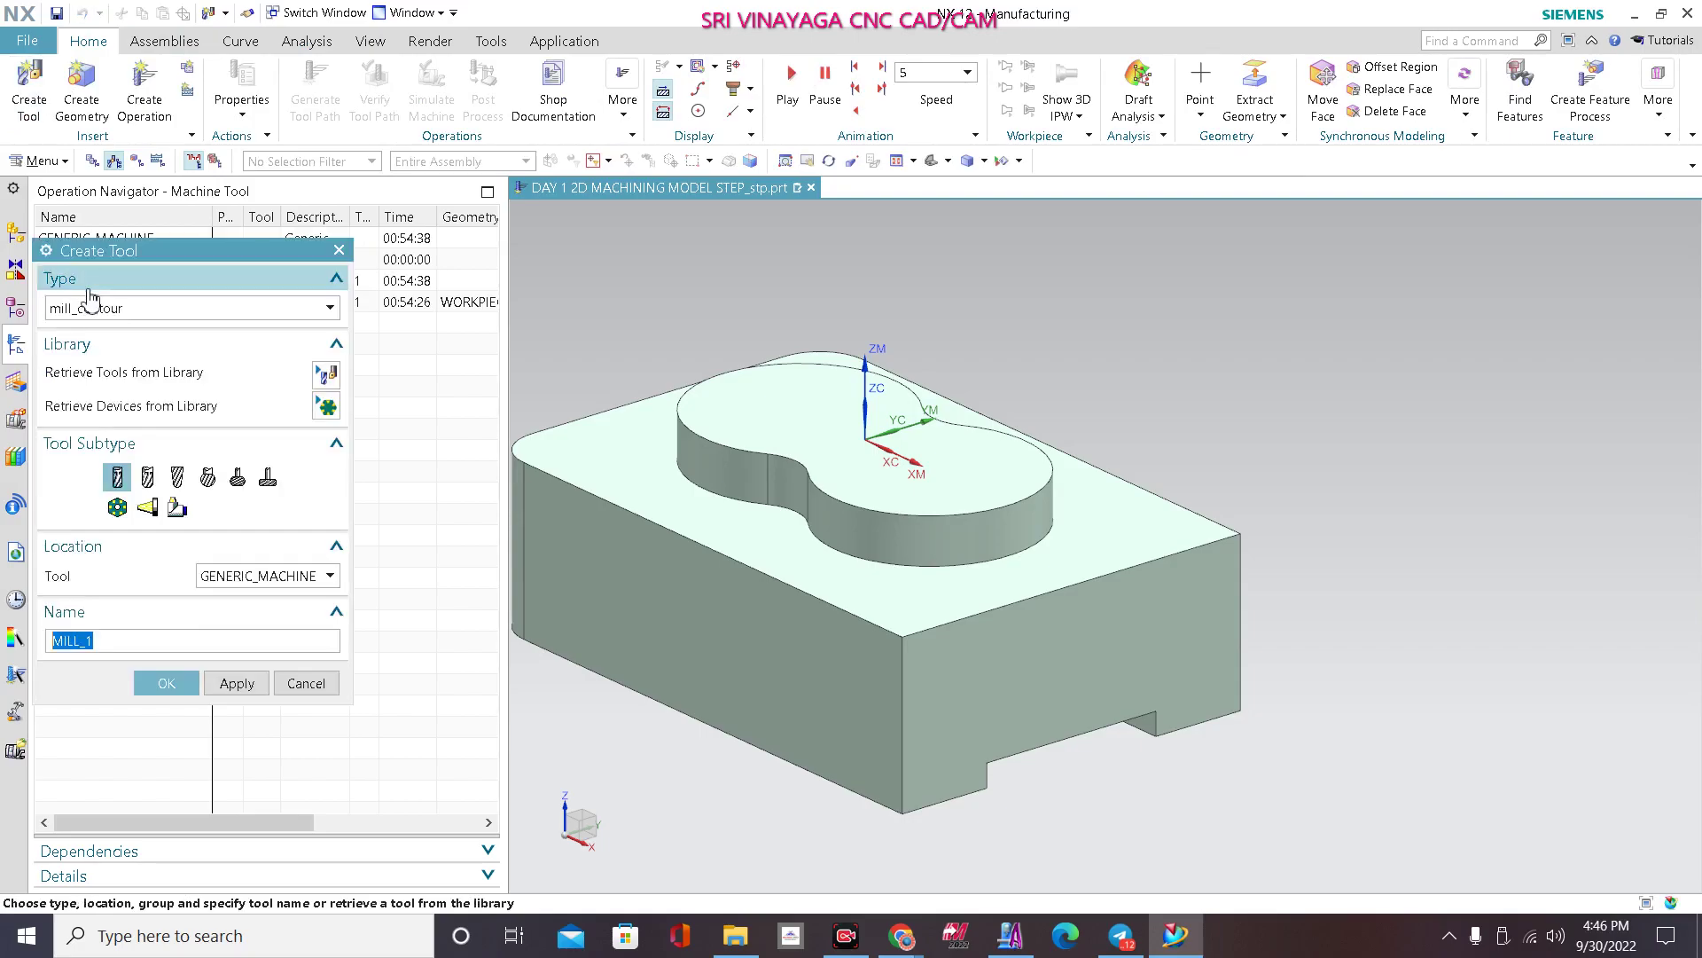
{"action": "left_click", "coordinate": [163, 683]}
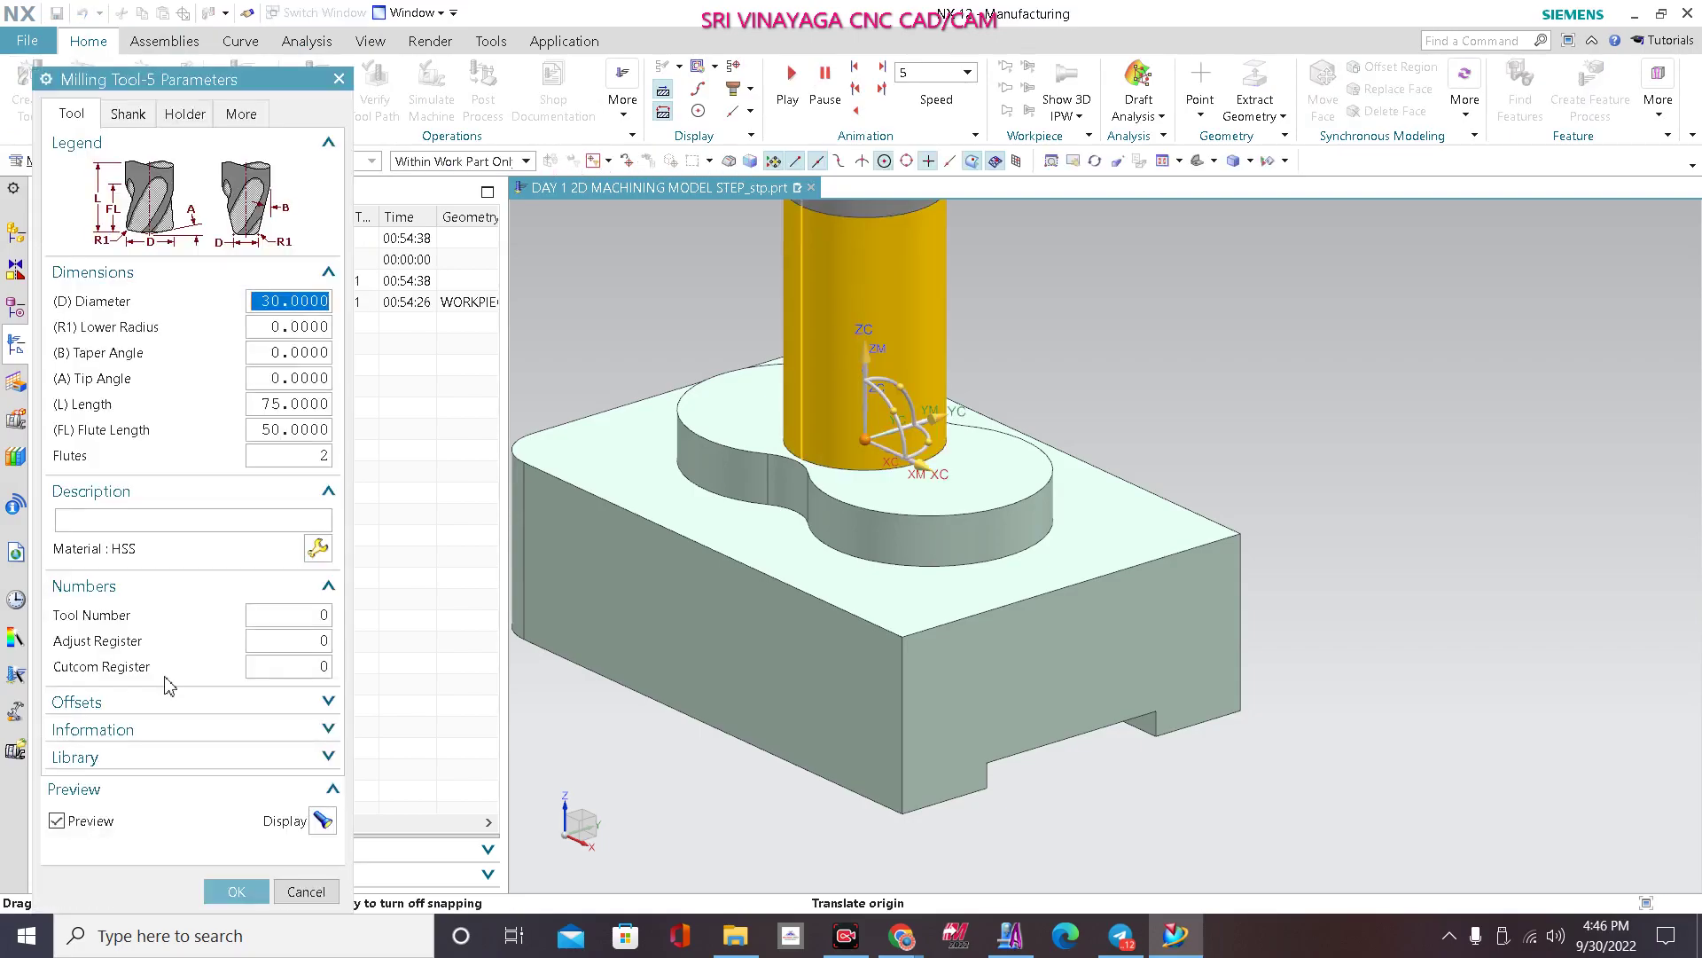
{"action": "type", "text": "5"}
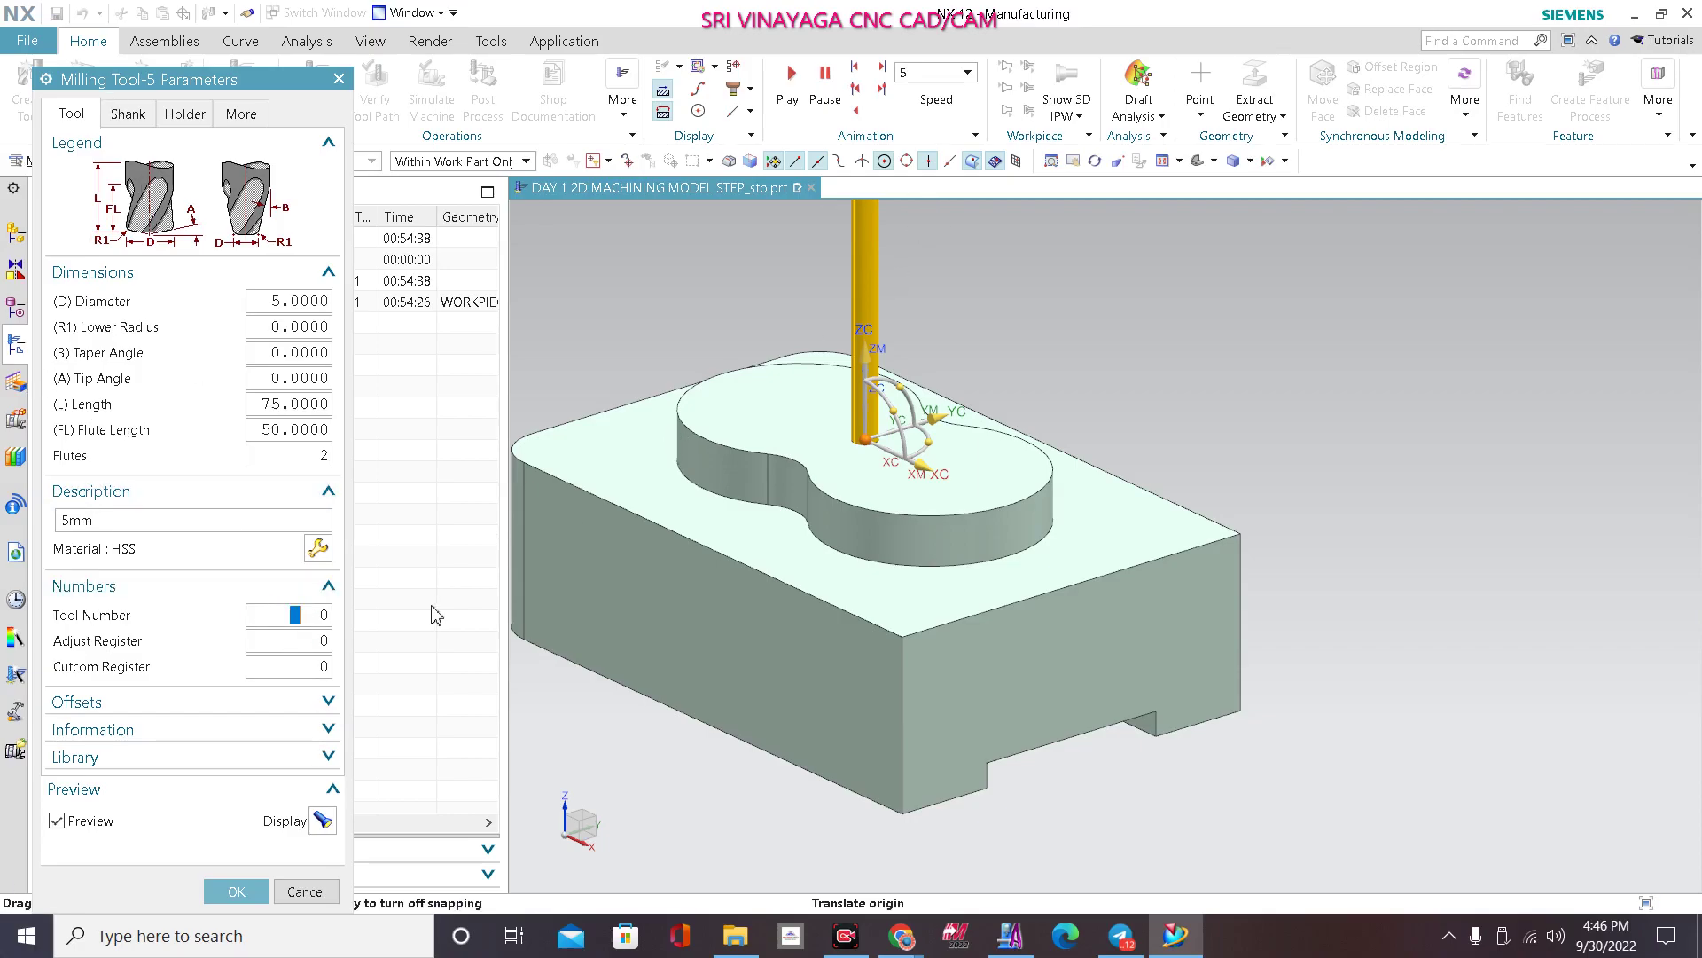
{"action": "double_click", "coordinate": [320, 614]}
{"action": "type", "text": "2"}
{"action": "double_click", "coordinate": [307, 641]}
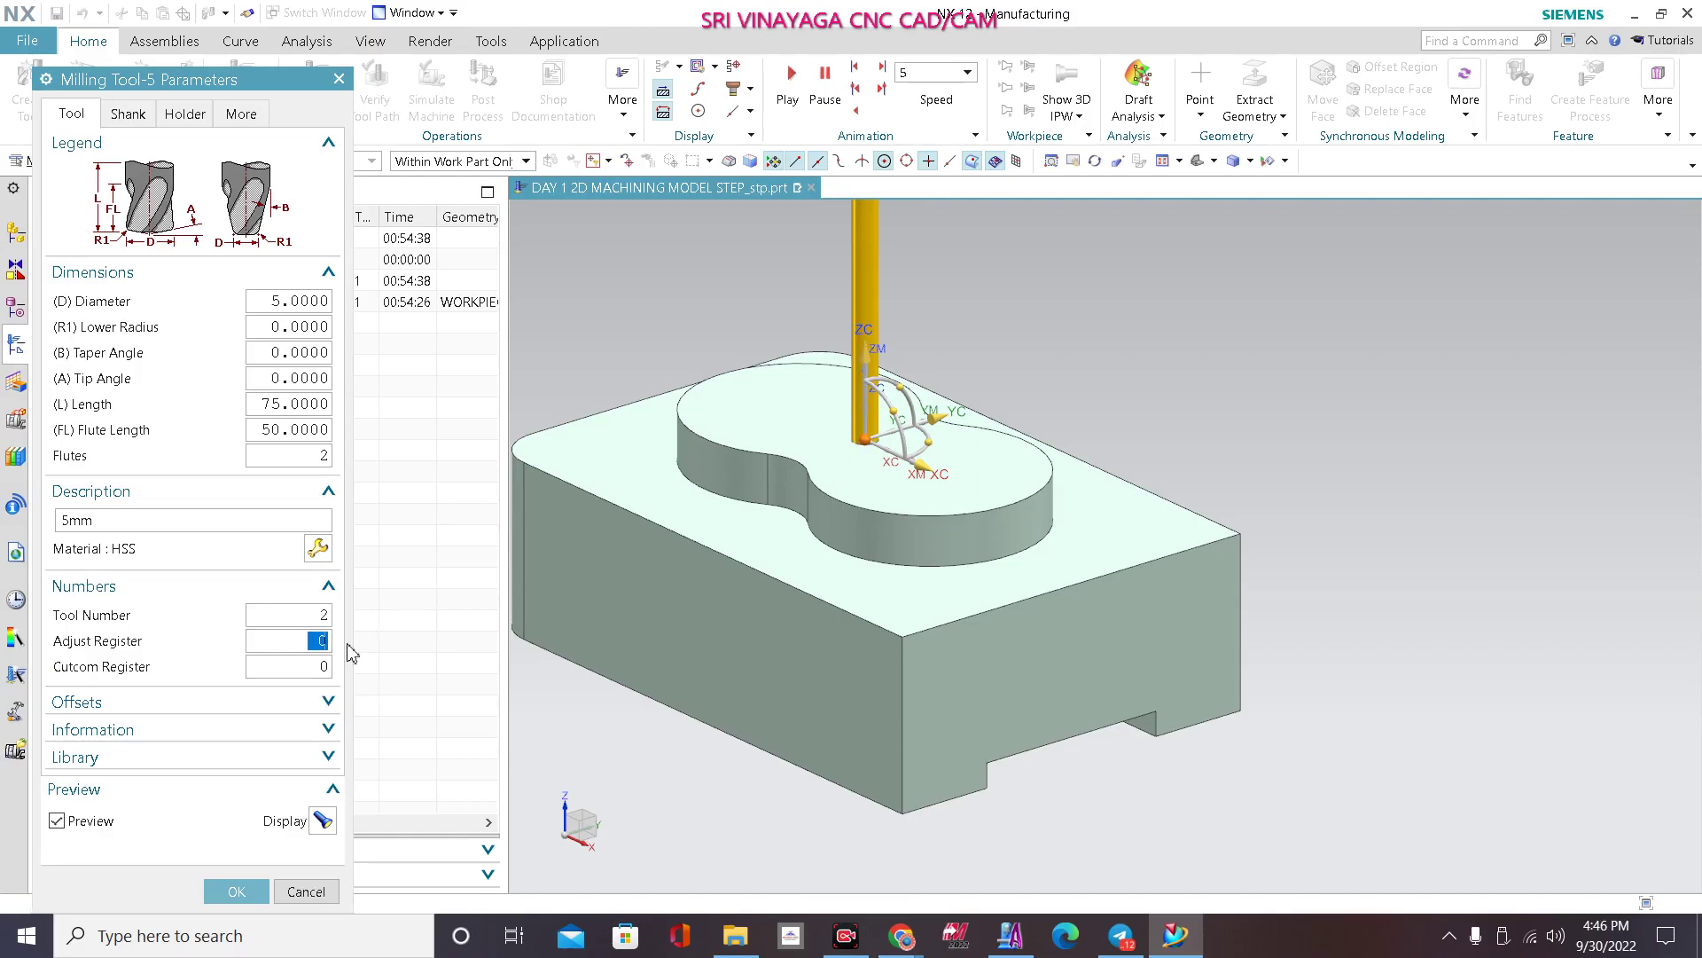
{"action": "type", "text": "2"}
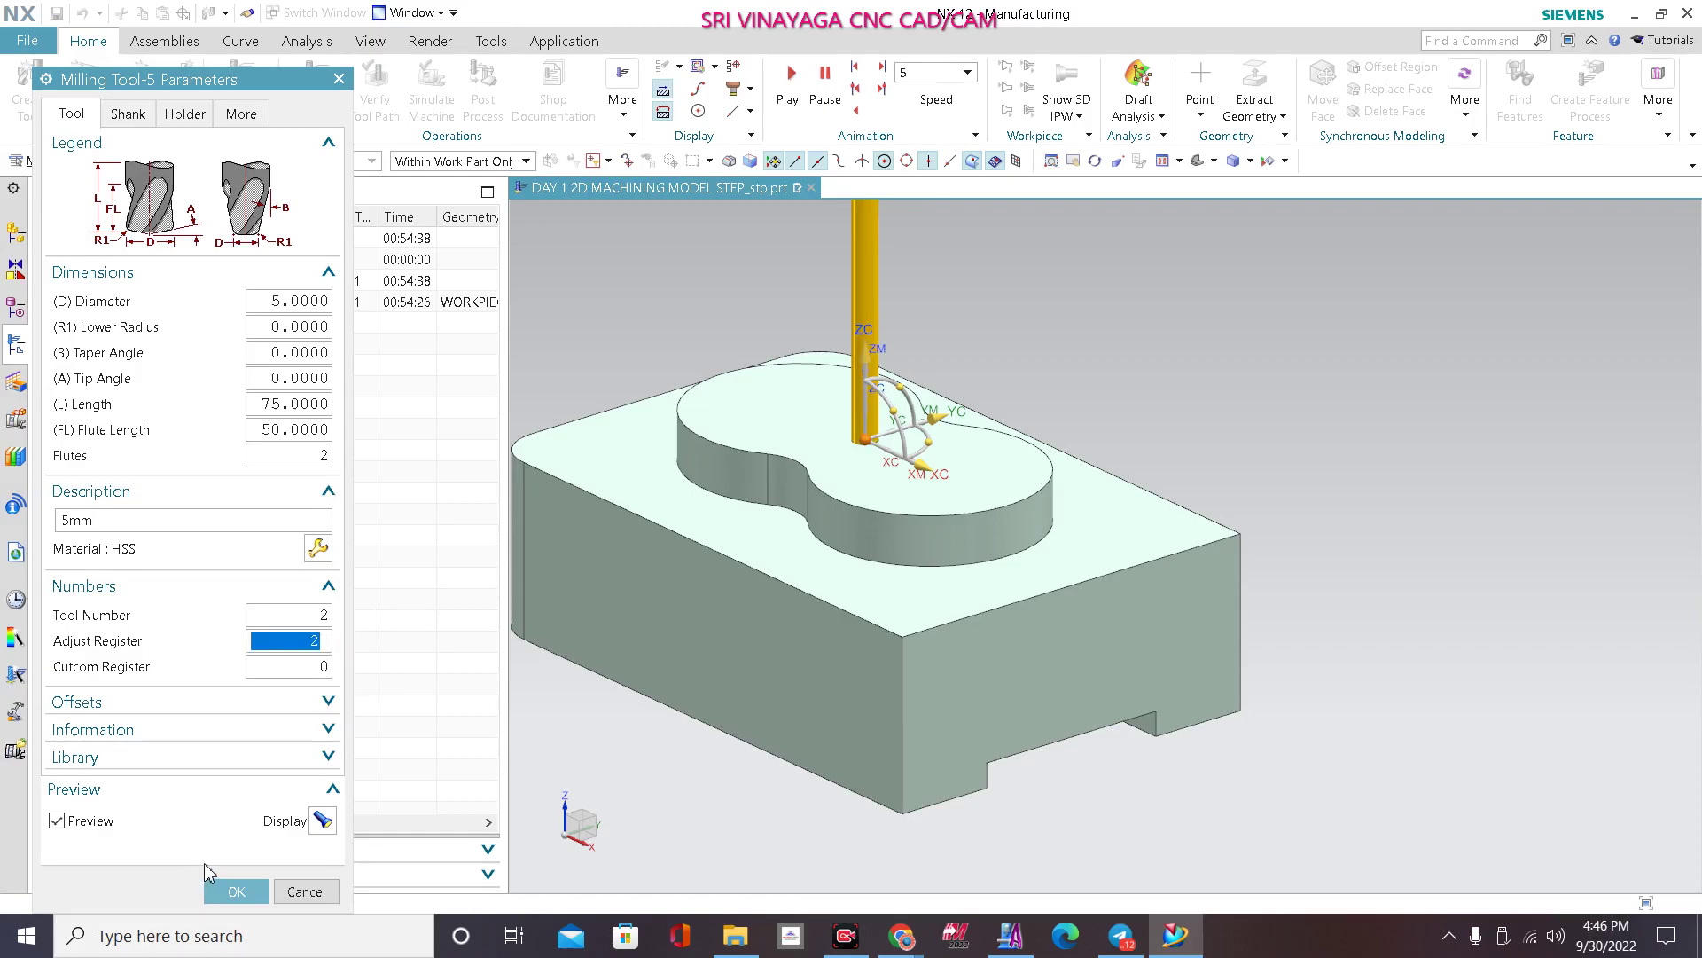
{"action": "left_click", "coordinate": [236, 891]}
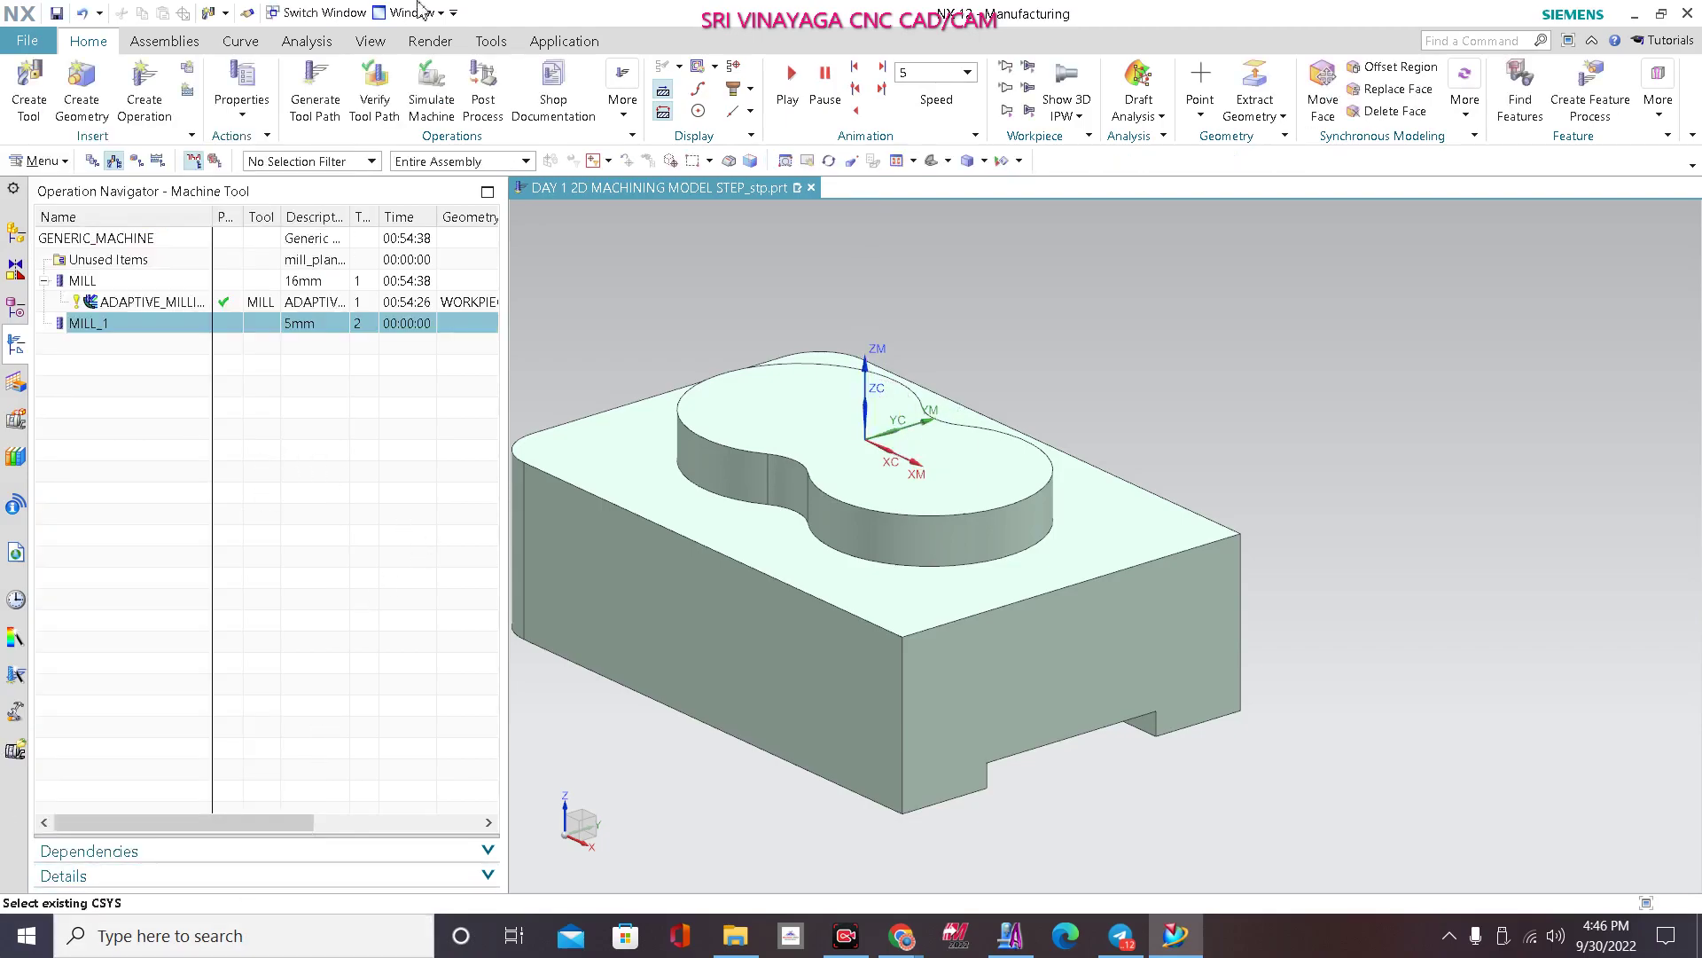
Step: Create a ZLEVEL_PROFILE operation of type mill_contour using tool MILL_1 (5mm), geometry WORKPIECE and method MILL_FINISH
{"action": "left_click", "coordinate": [145, 88]}
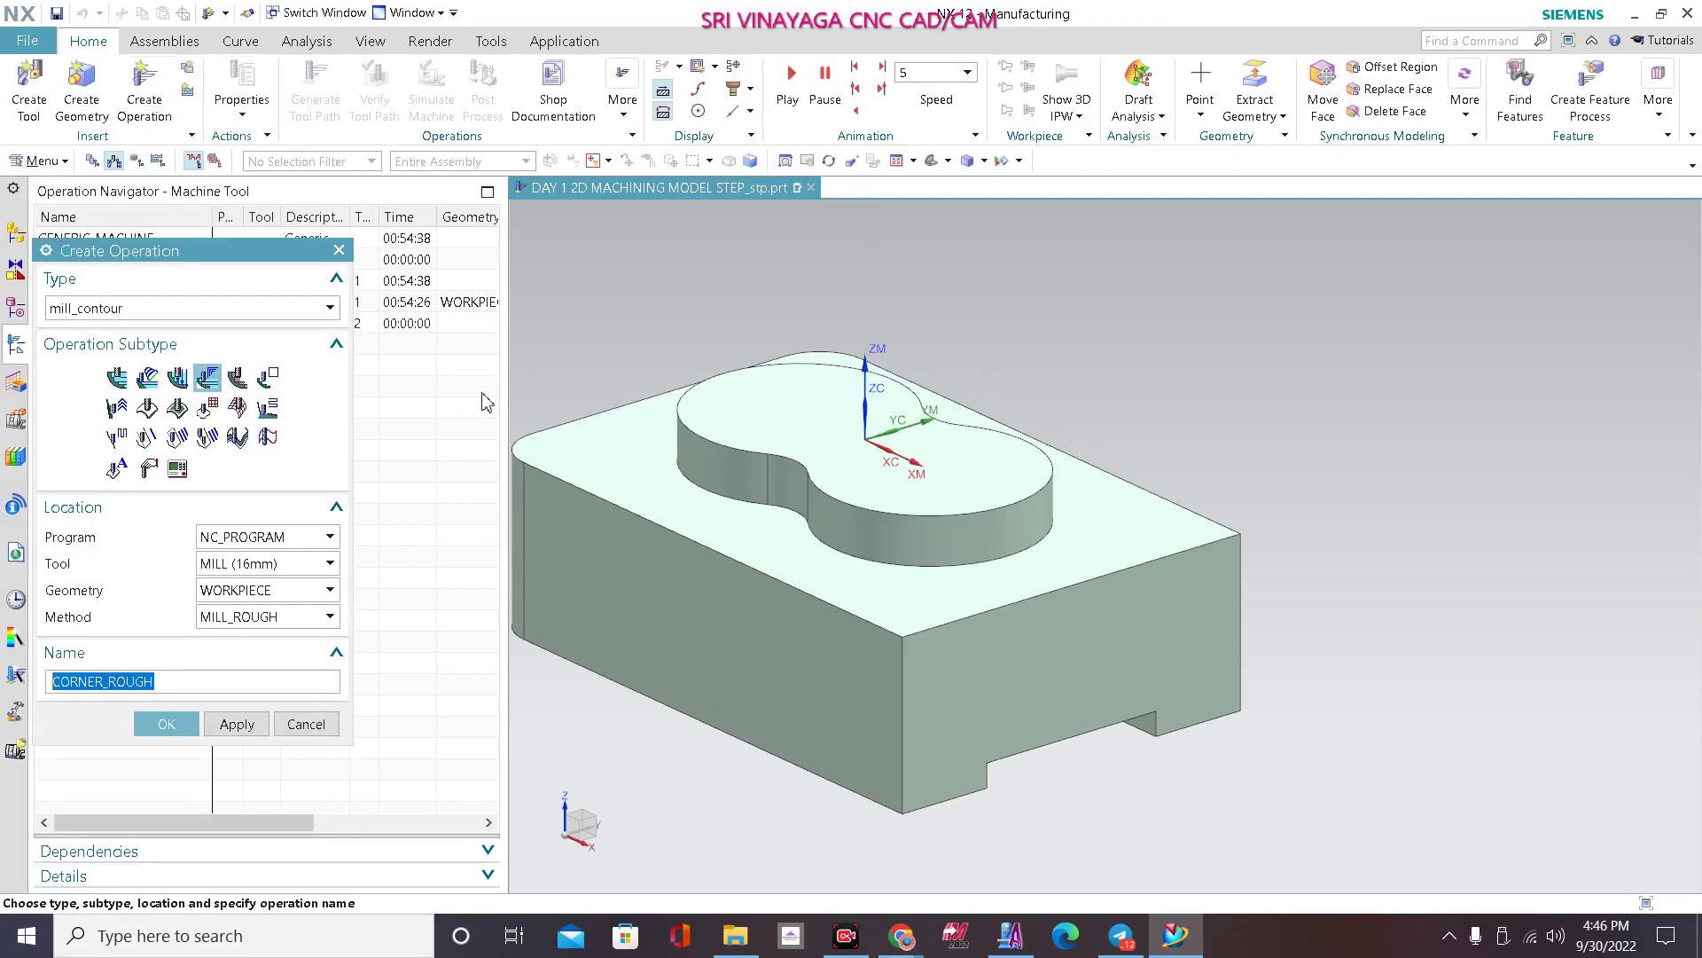
{"action": "left_click", "coordinate": [267, 379]}
{"action": "left_click", "coordinate": [232, 572]}
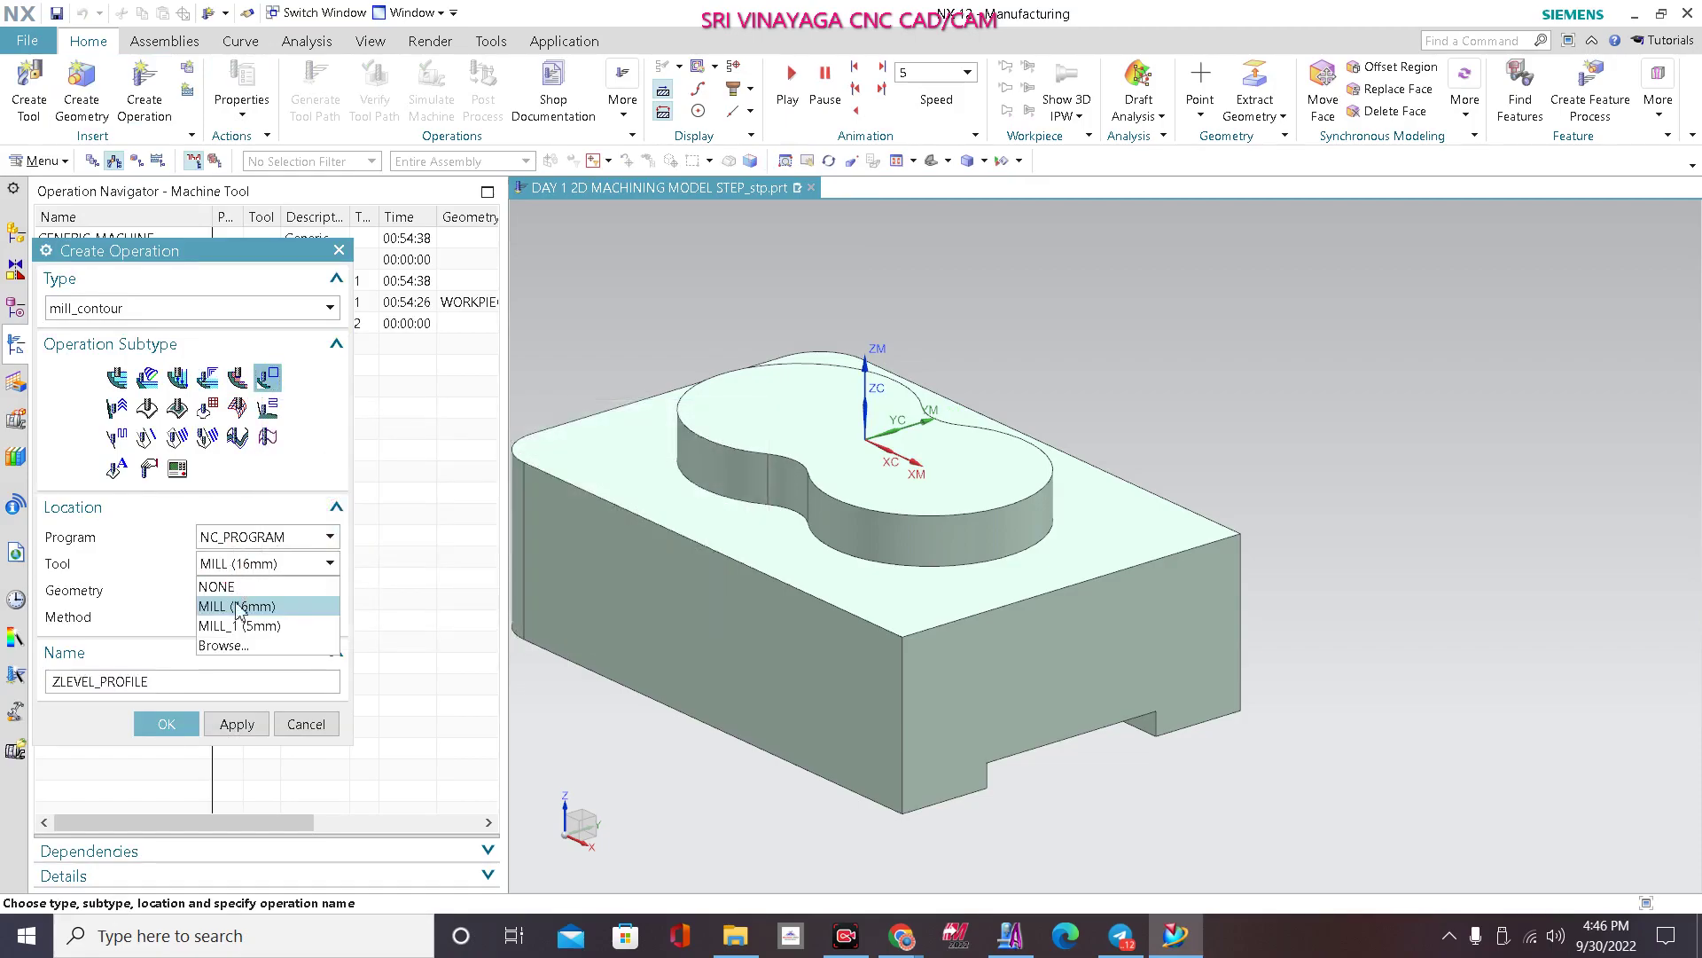
{"action": "left_click", "coordinate": [241, 624]}
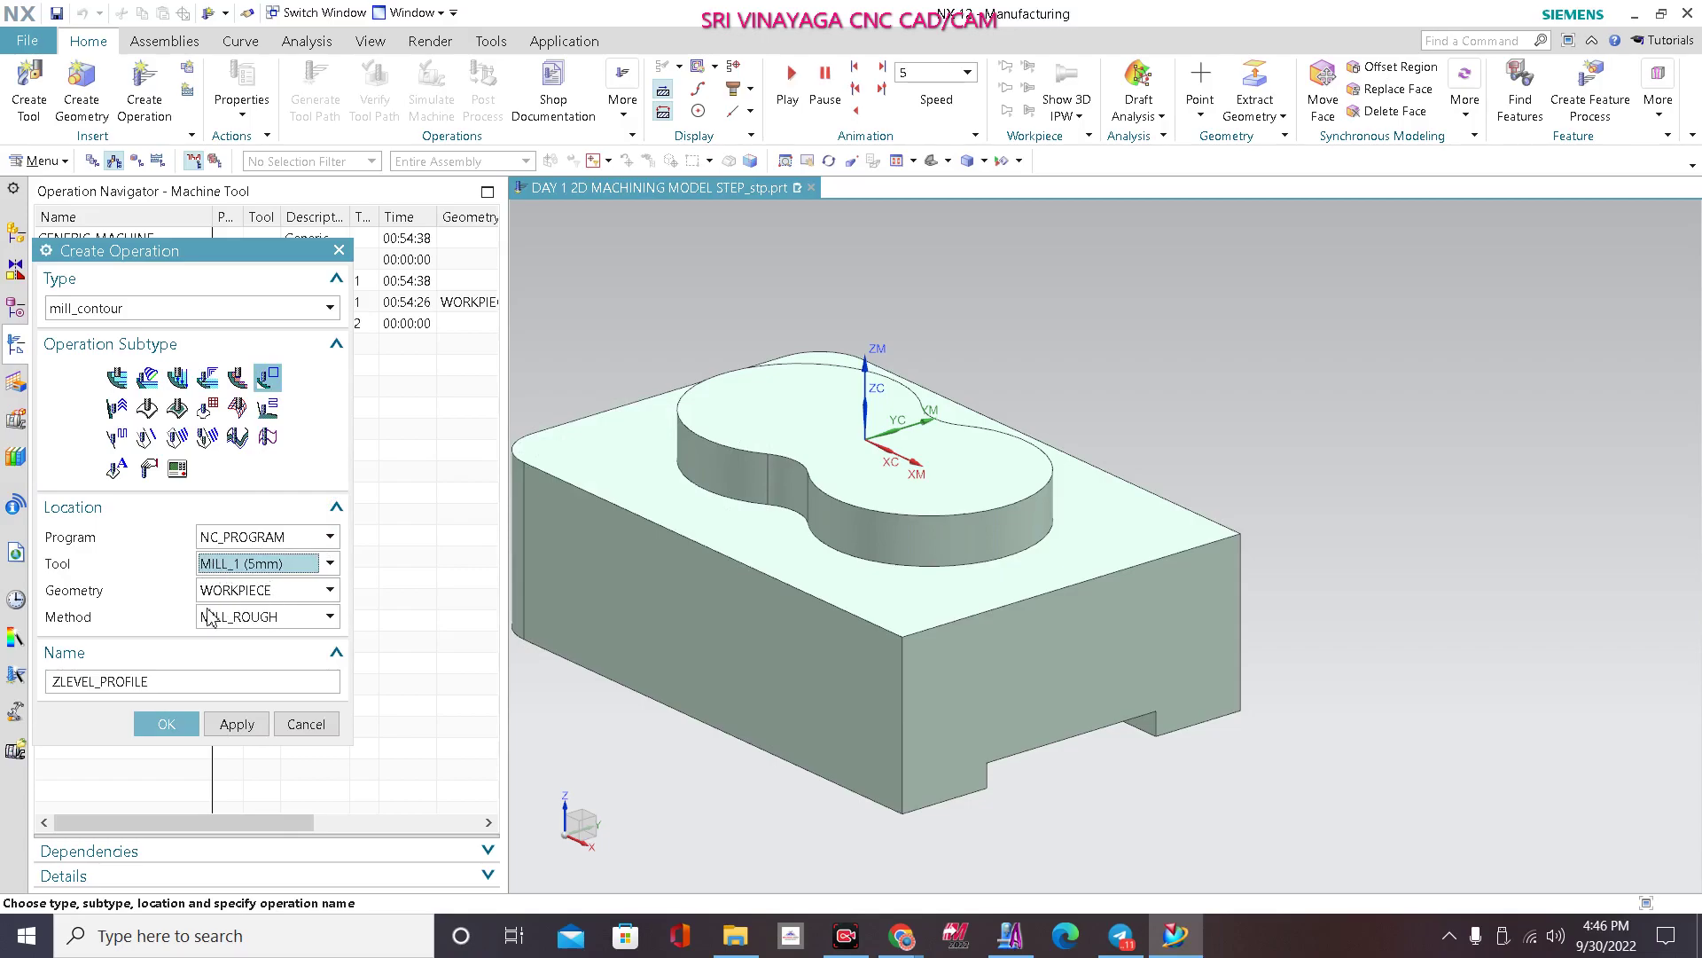
{"action": "left_click", "coordinate": [249, 619]}
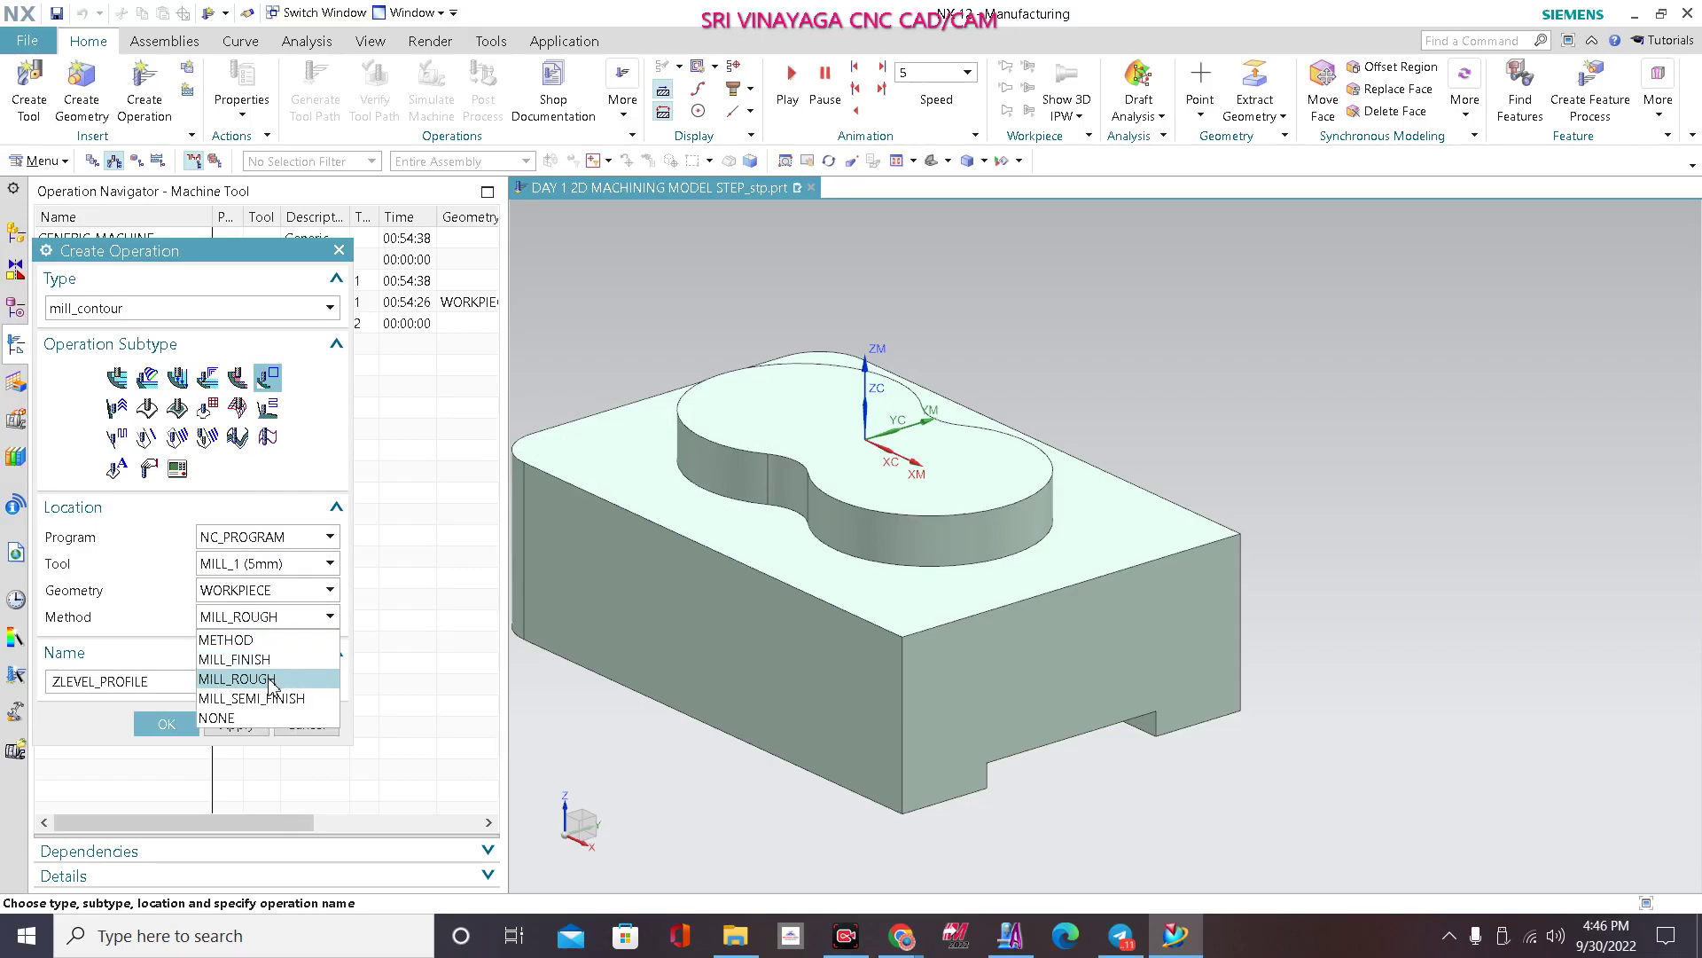
{"action": "left_click", "coordinate": [268, 679]}
{"action": "left_click", "coordinate": [173, 724]}
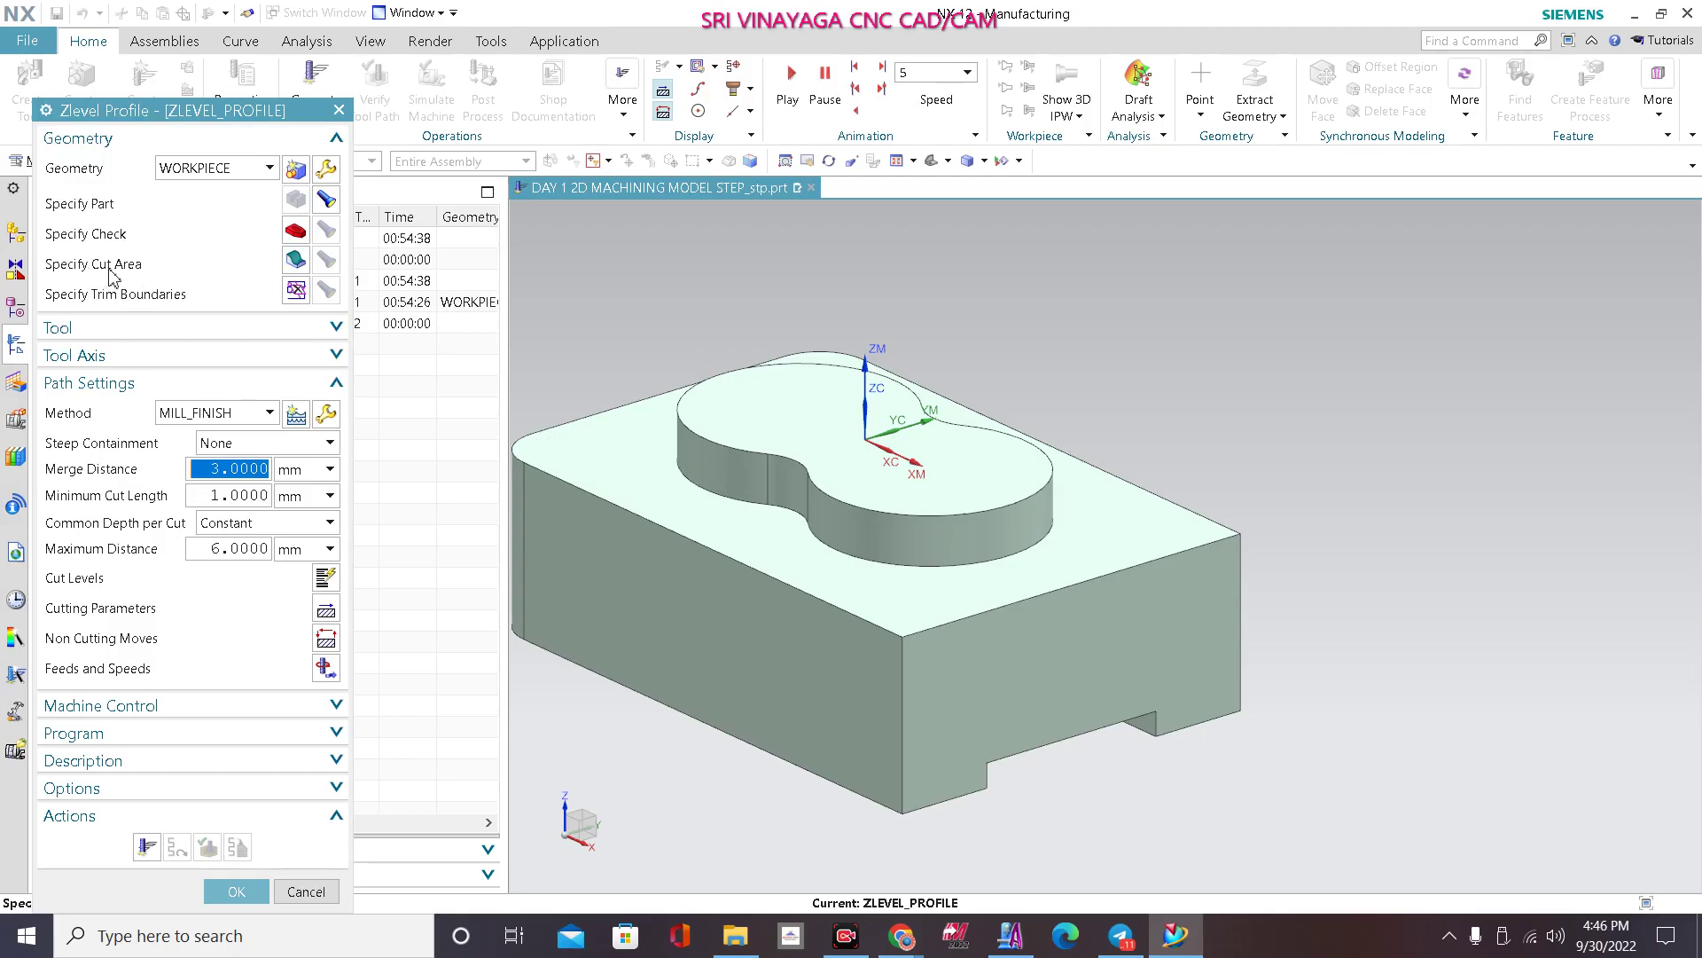
Step: Specify the four side wall faces around the two-lobed boss as the operation's cut area
{"action": "left_click", "coordinate": [295, 259]}
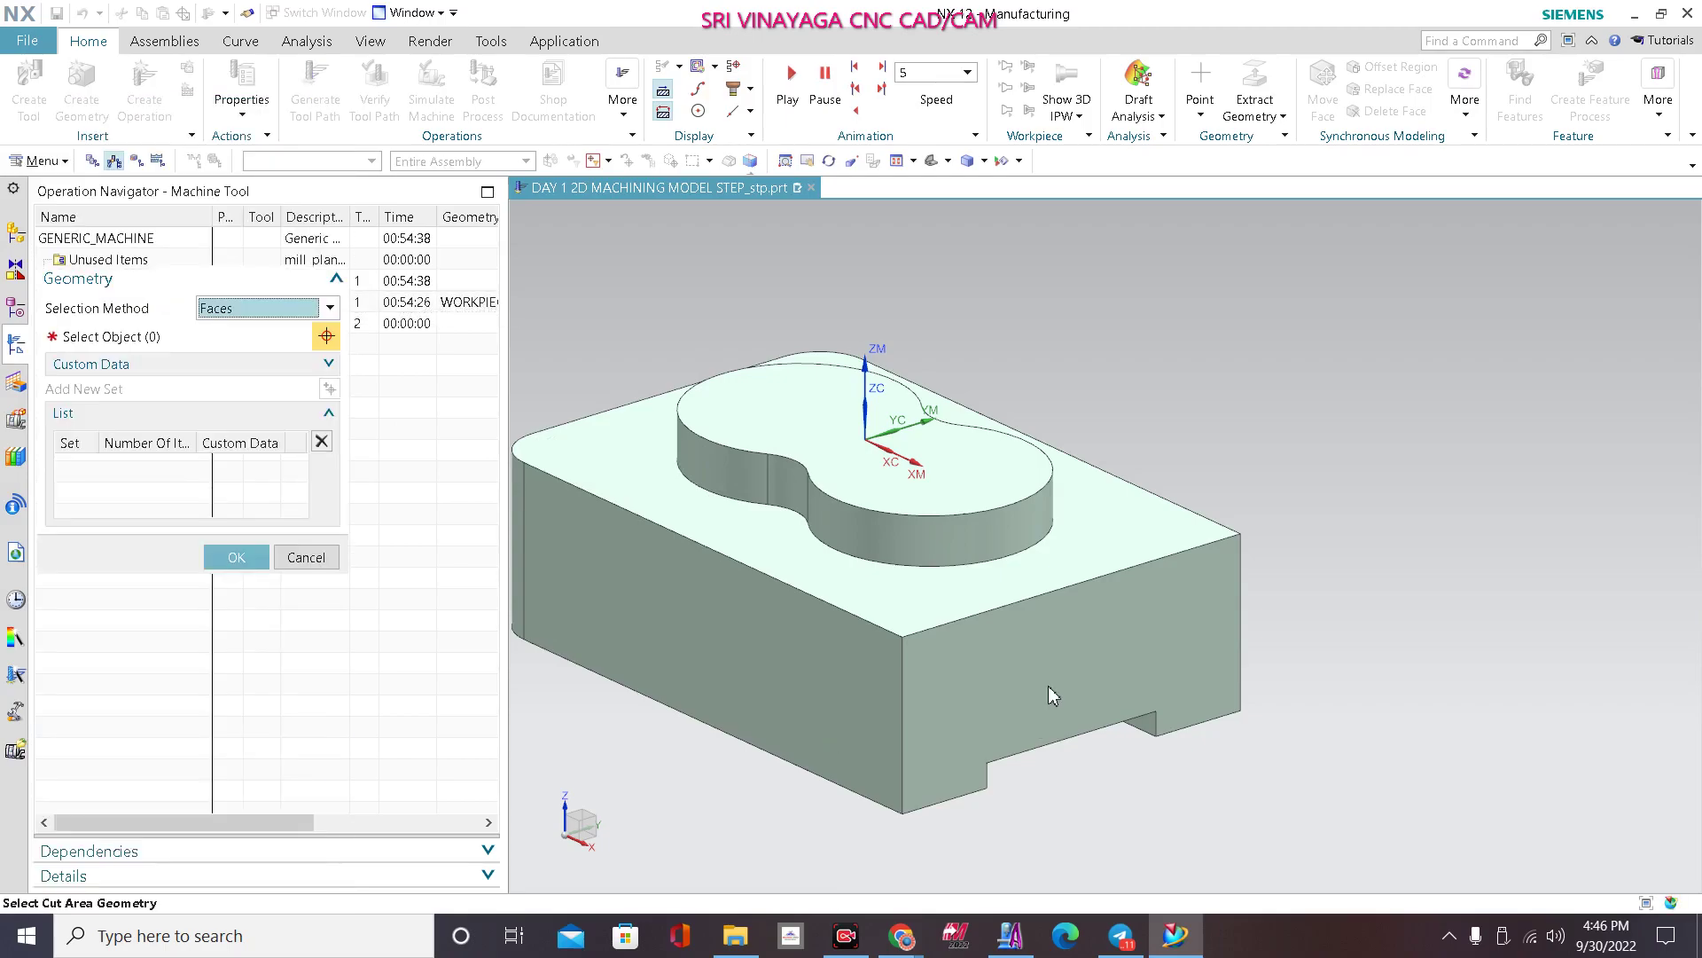
{"action": "left_click", "coordinate": [761, 490]}
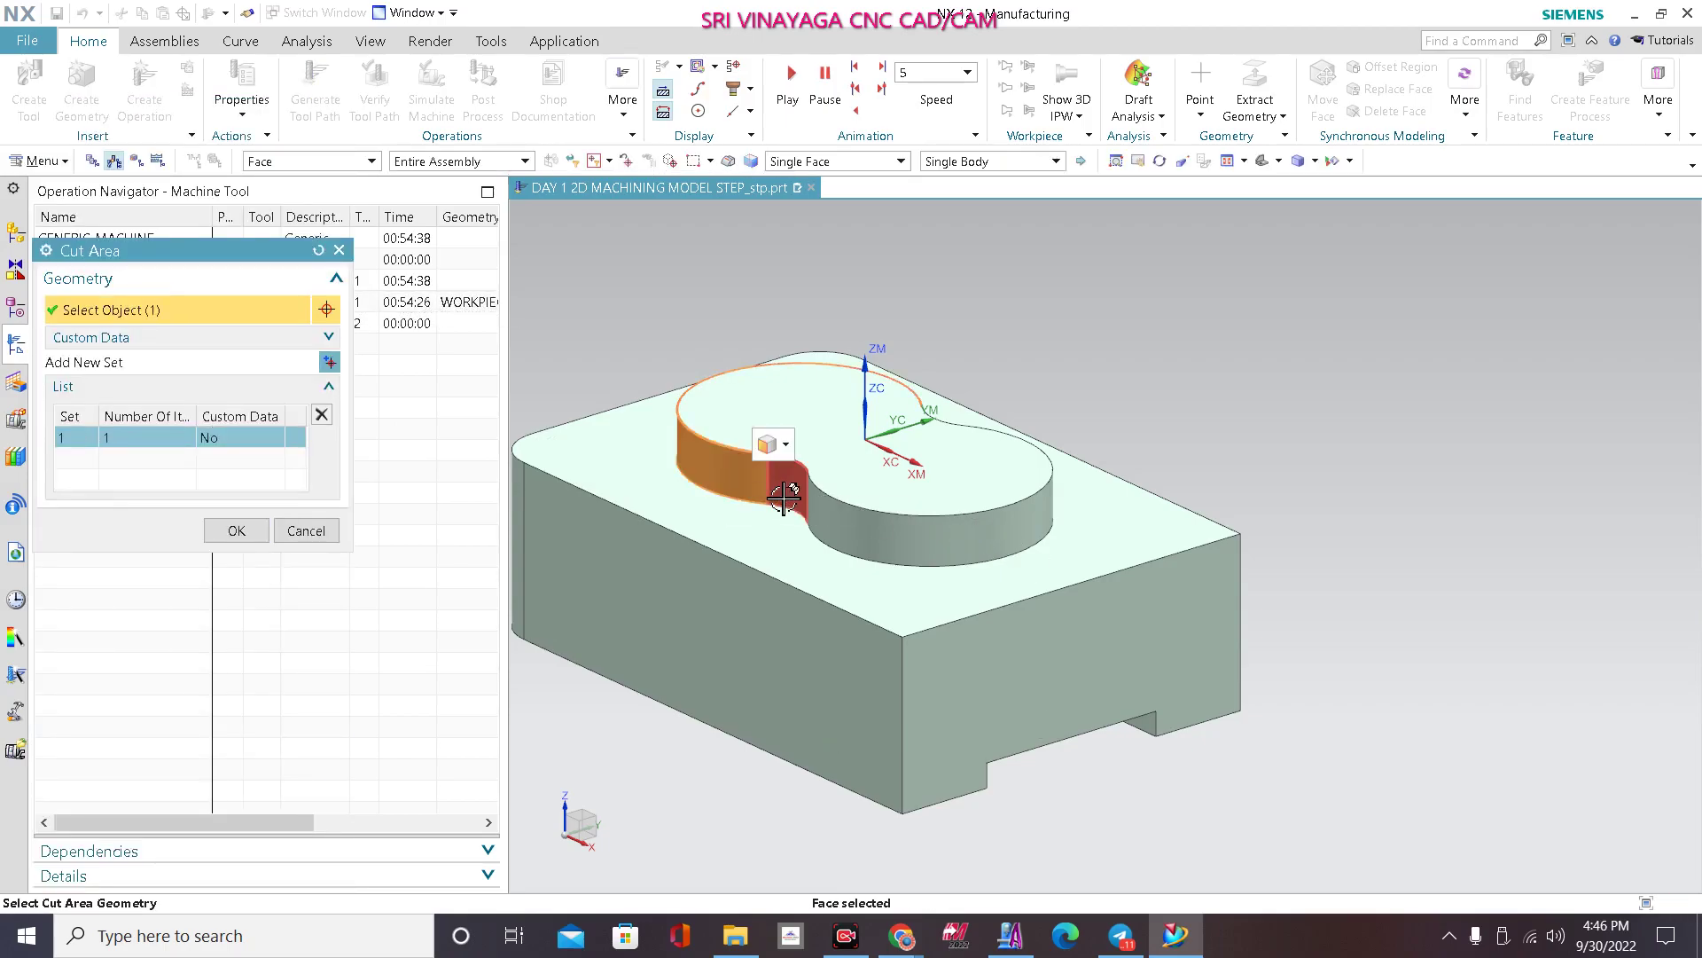
{"action": "left_click", "coordinate": [784, 497]}
{"action": "left_click", "coordinate": [816, 502]}
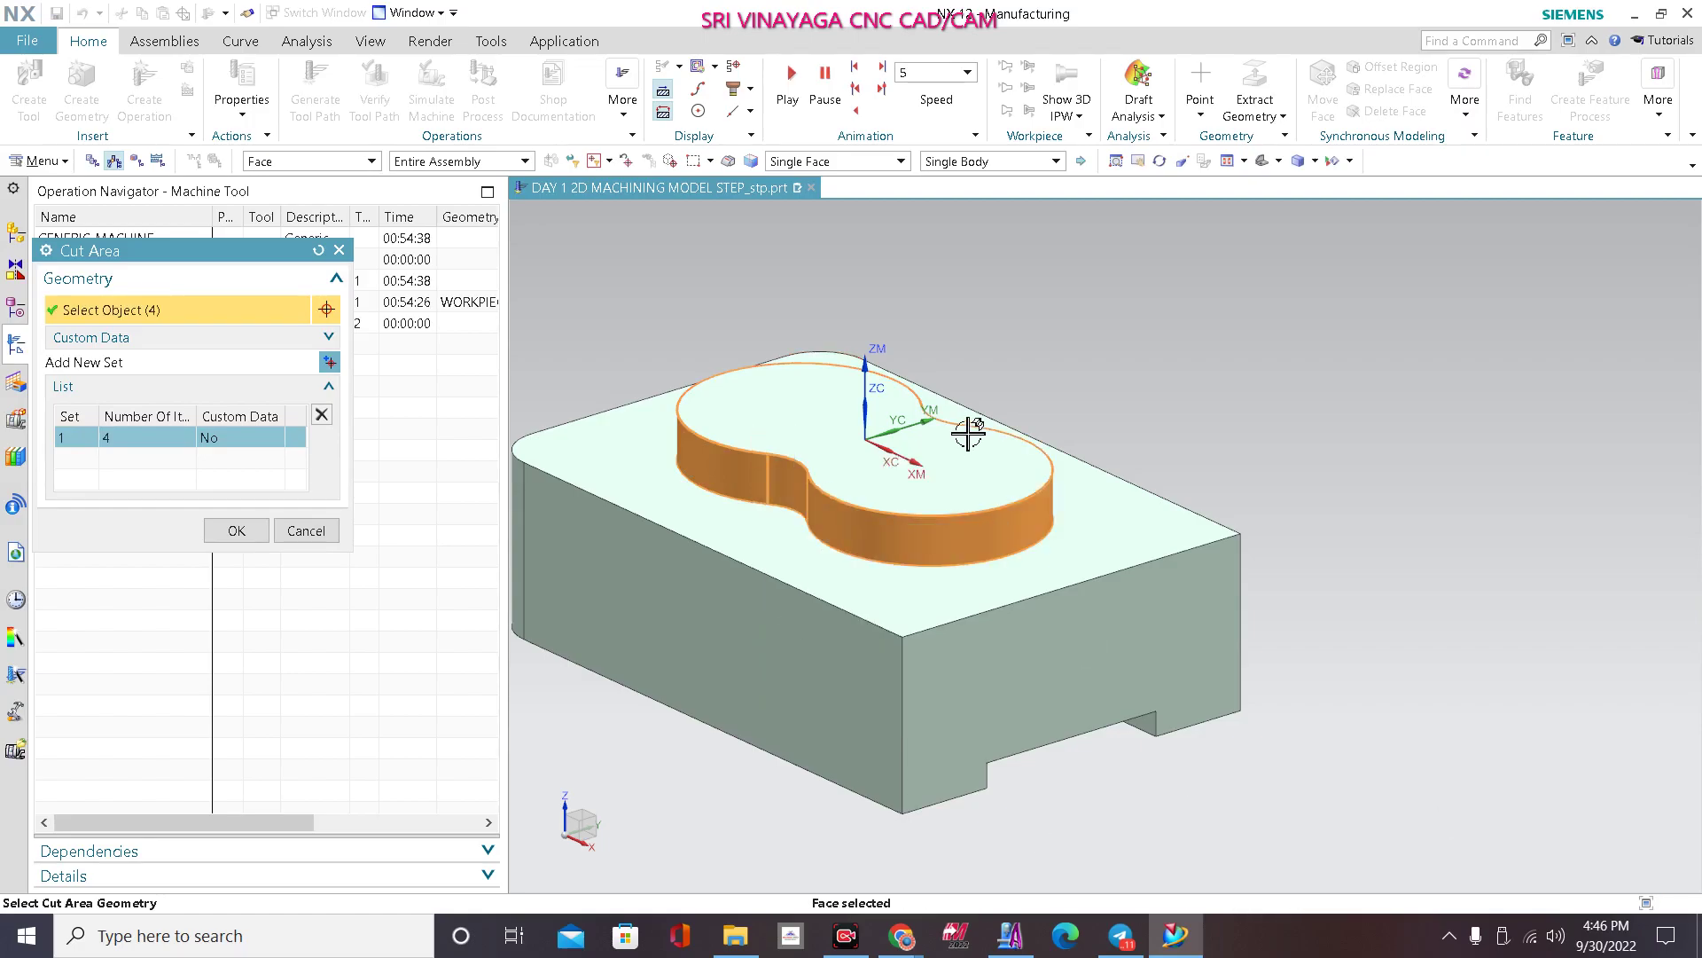
{"action": "left_click", "coordinate": [235, 530]}
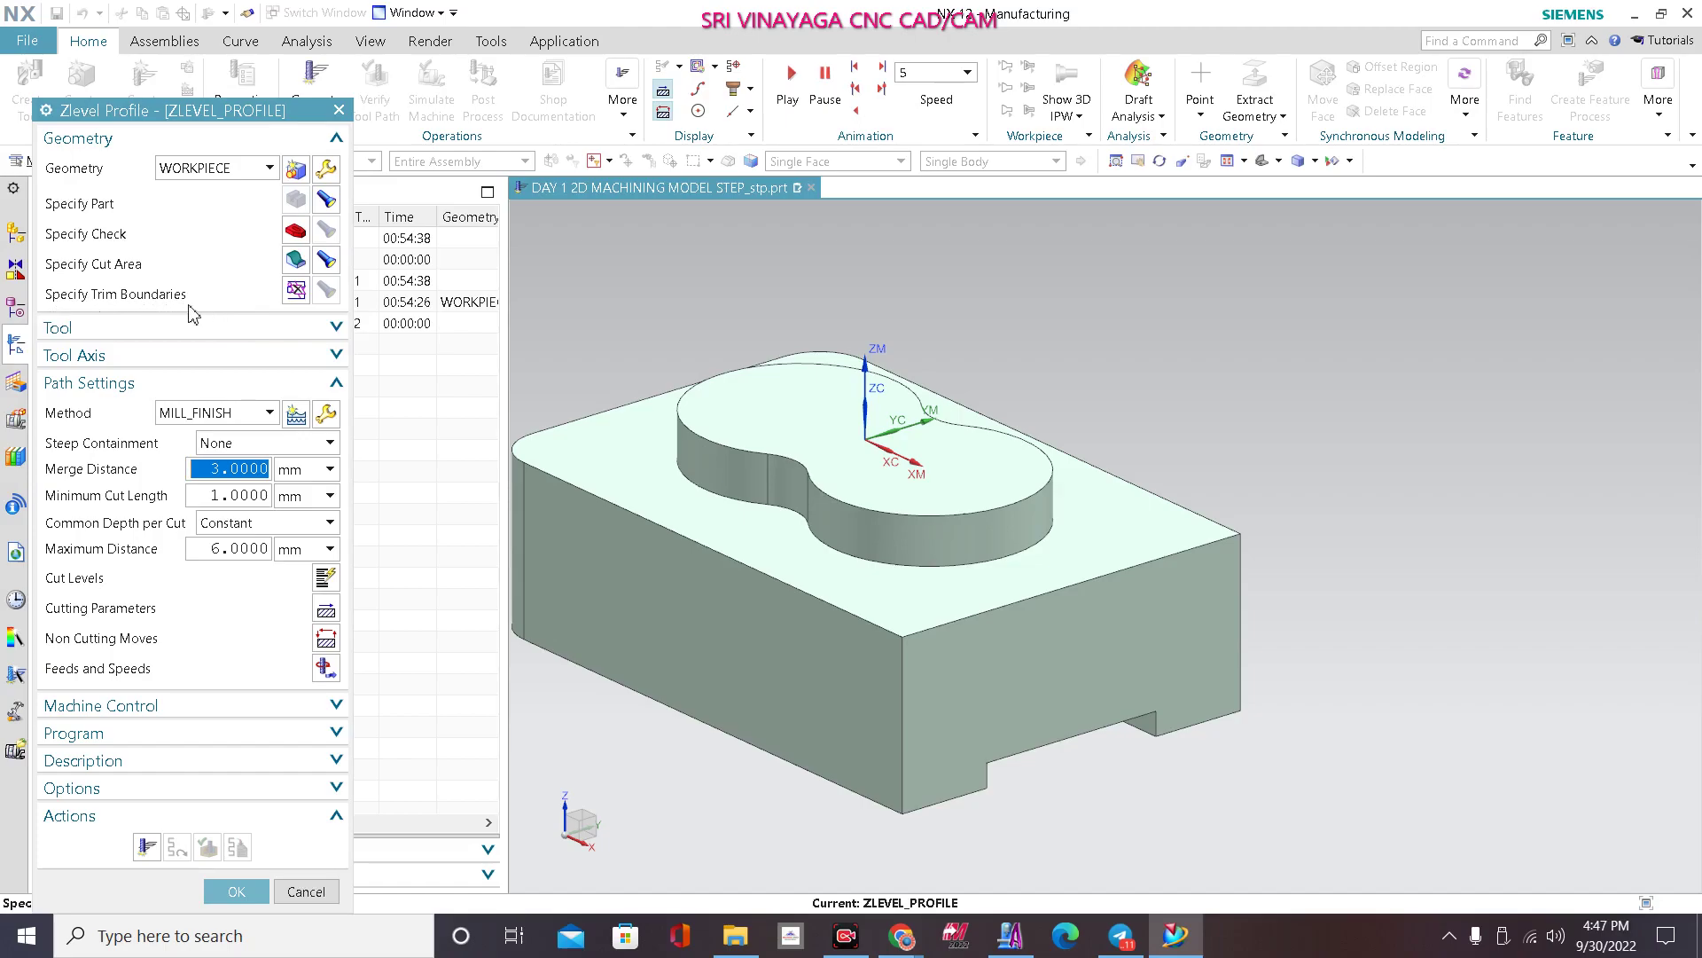
Step: In the cut levels, set the top of range 1 on the boss's upper face
{"action": "left_click", "coordinate": [195, 327]}
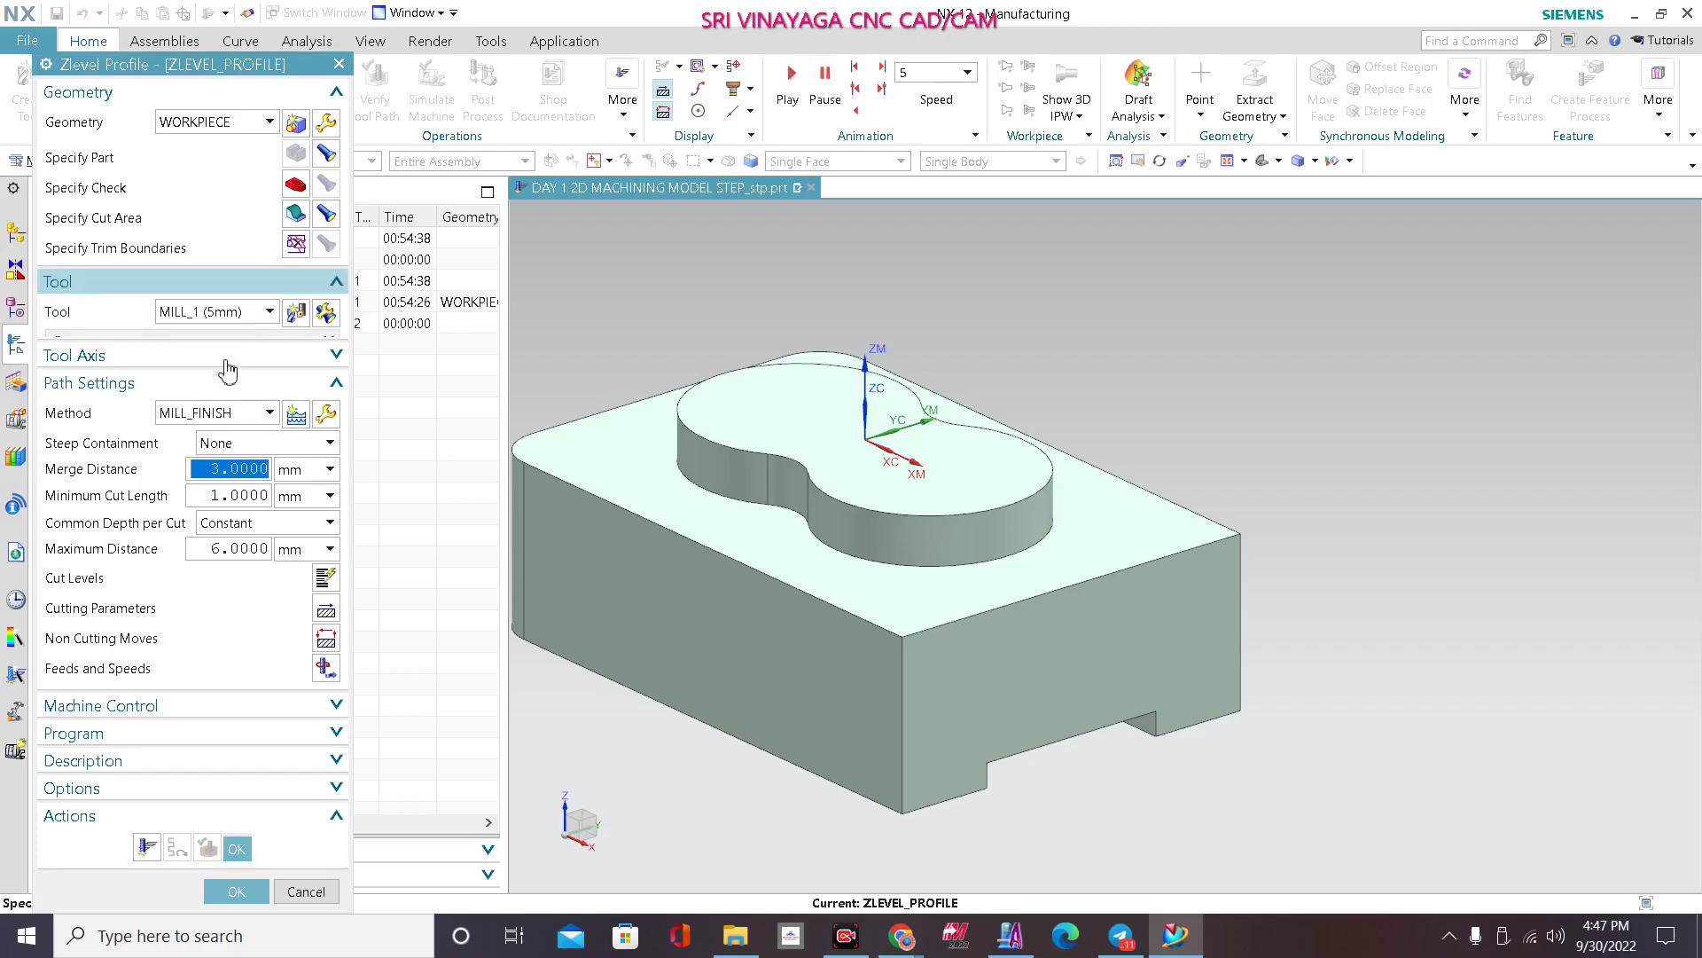
{"action": "left_click", "coordinate": [236, 354]}
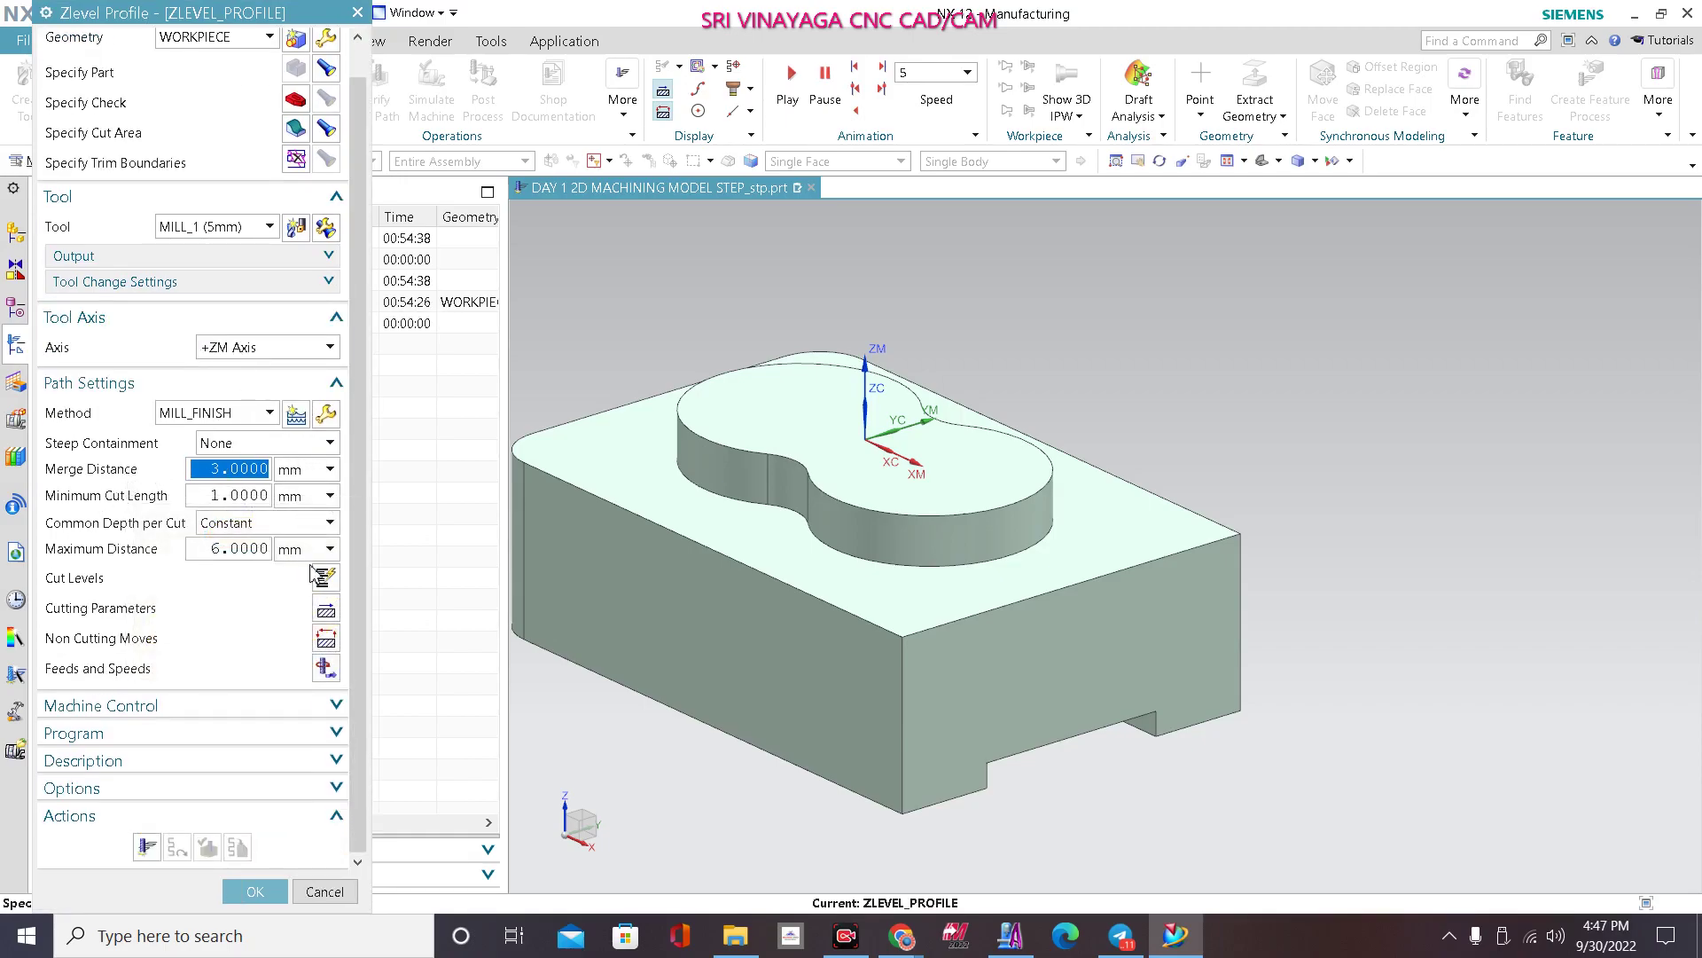
{"action": "left_click", "coordinate": [322, 580]}
{"action": "left_click", "coordinate": [213, 217]}
{"action": "left_click", "coordinate": [771, 403]}
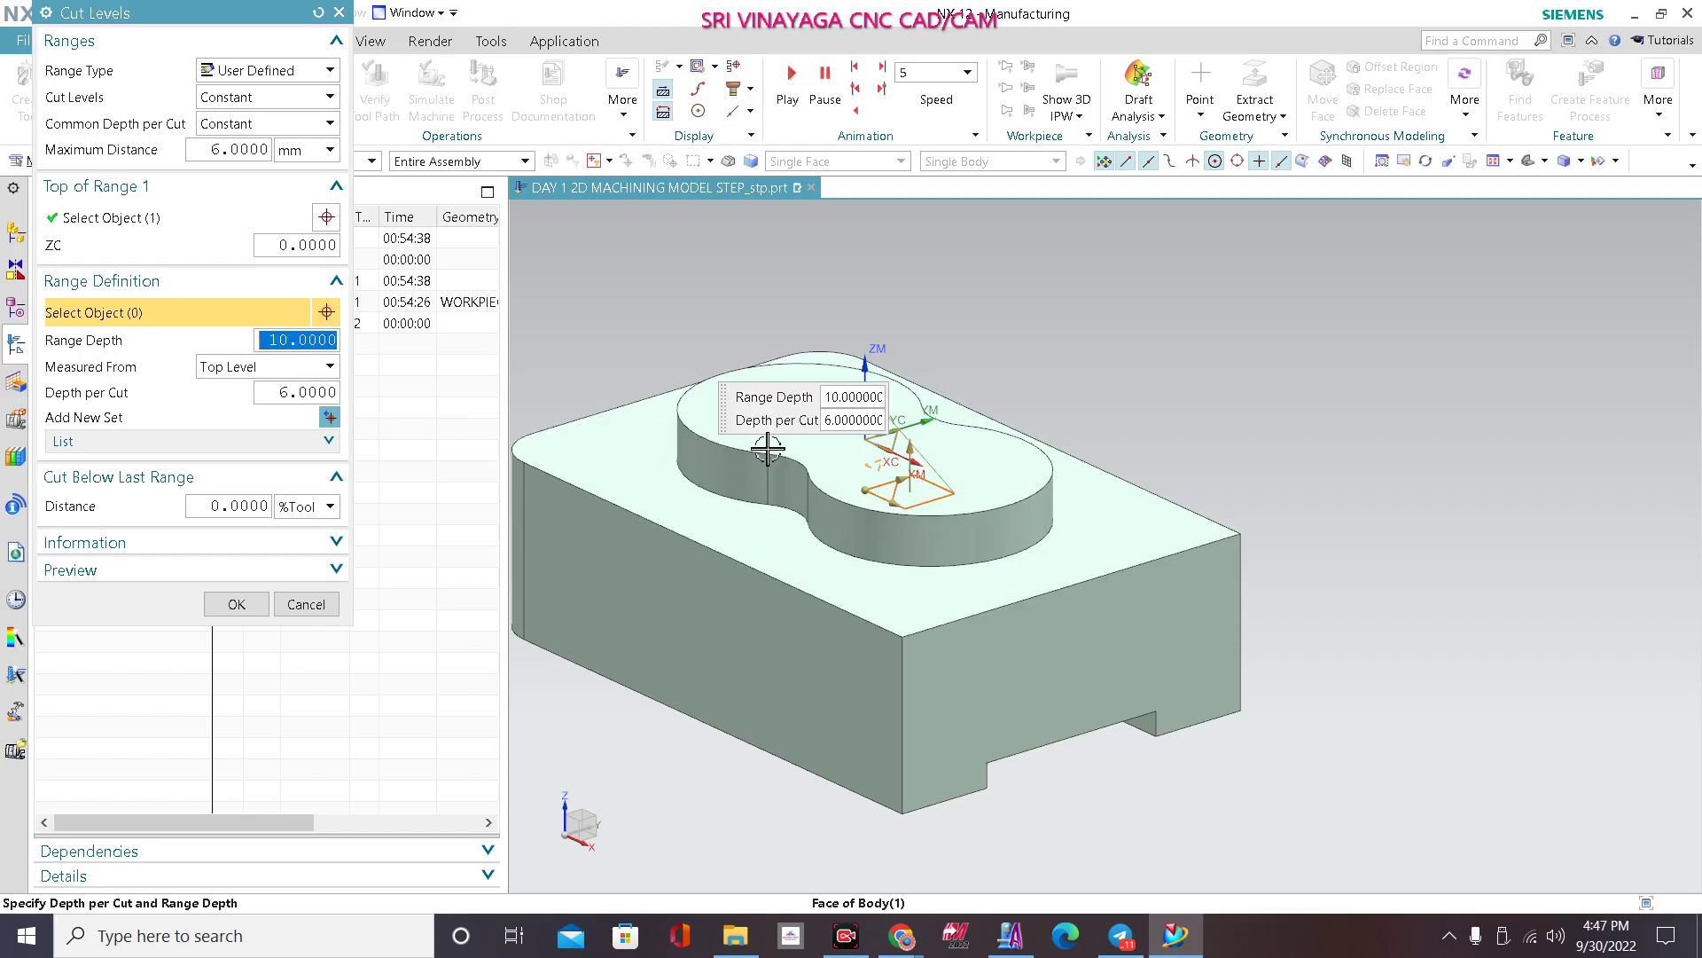
Step: Set the cut levels' maximum distance to 10 mm and the range's depth per cut to 0.3 mm, and accept
{"action": "left_click", "coordinate": [248, 154]}
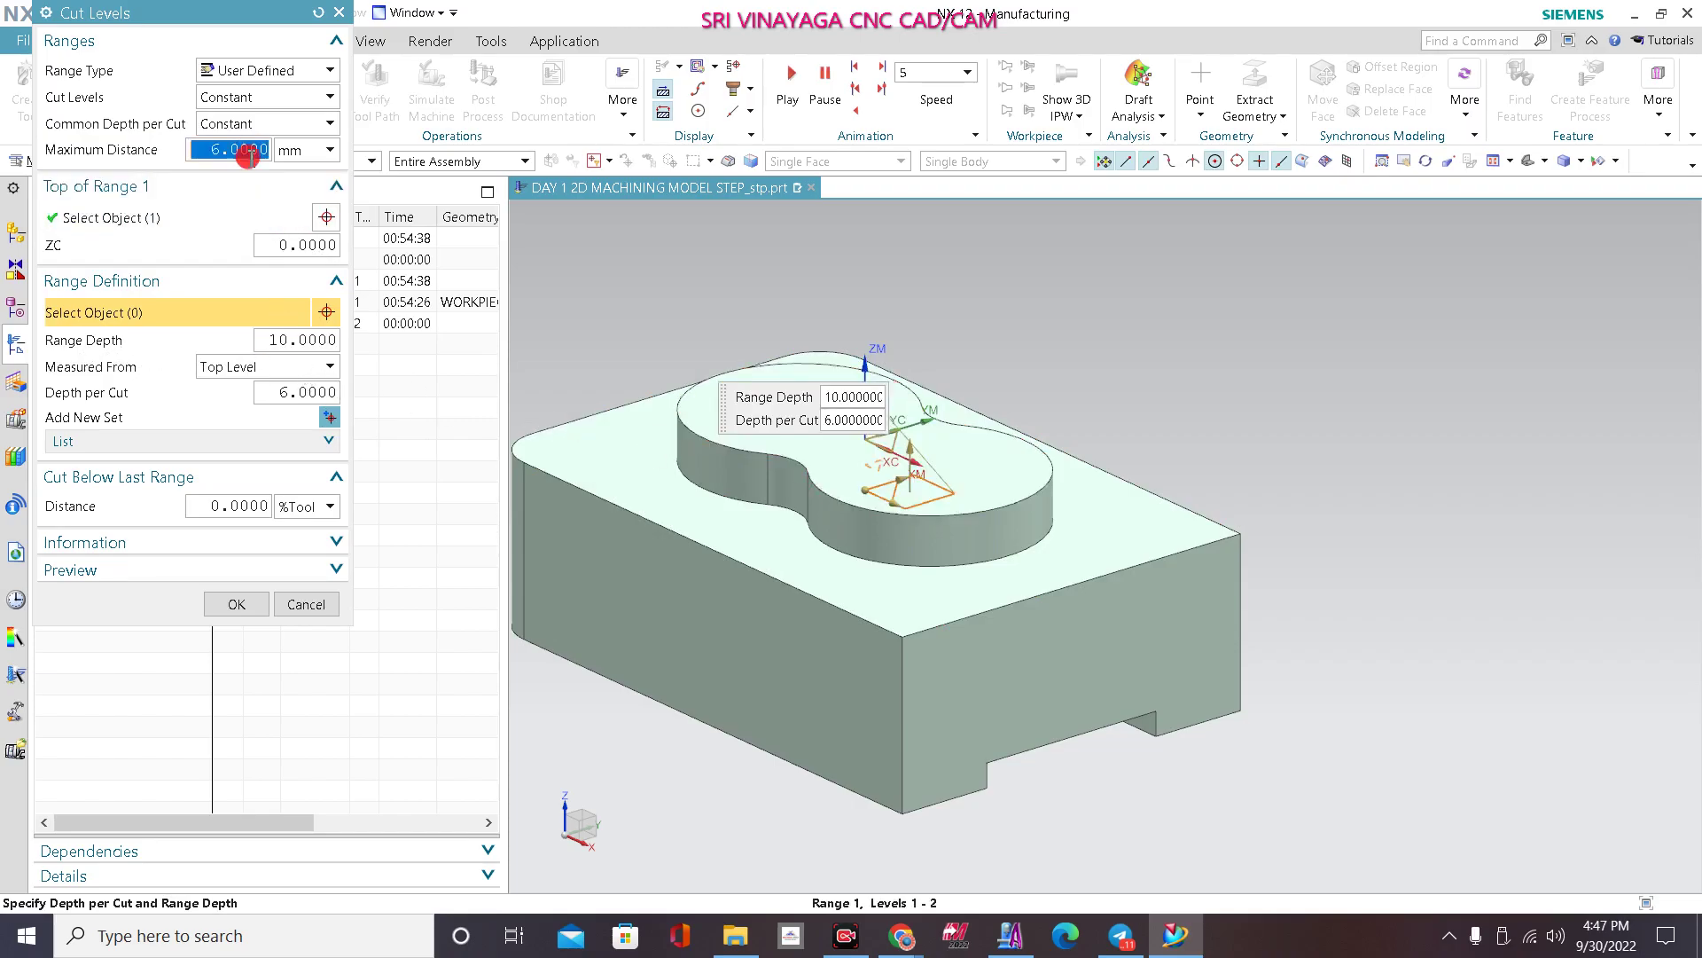
{"action": "type", "text": "10"}
{"action": "key", "text": "Return"}
{"action": "left_click", "coordinate": [319, 393]}
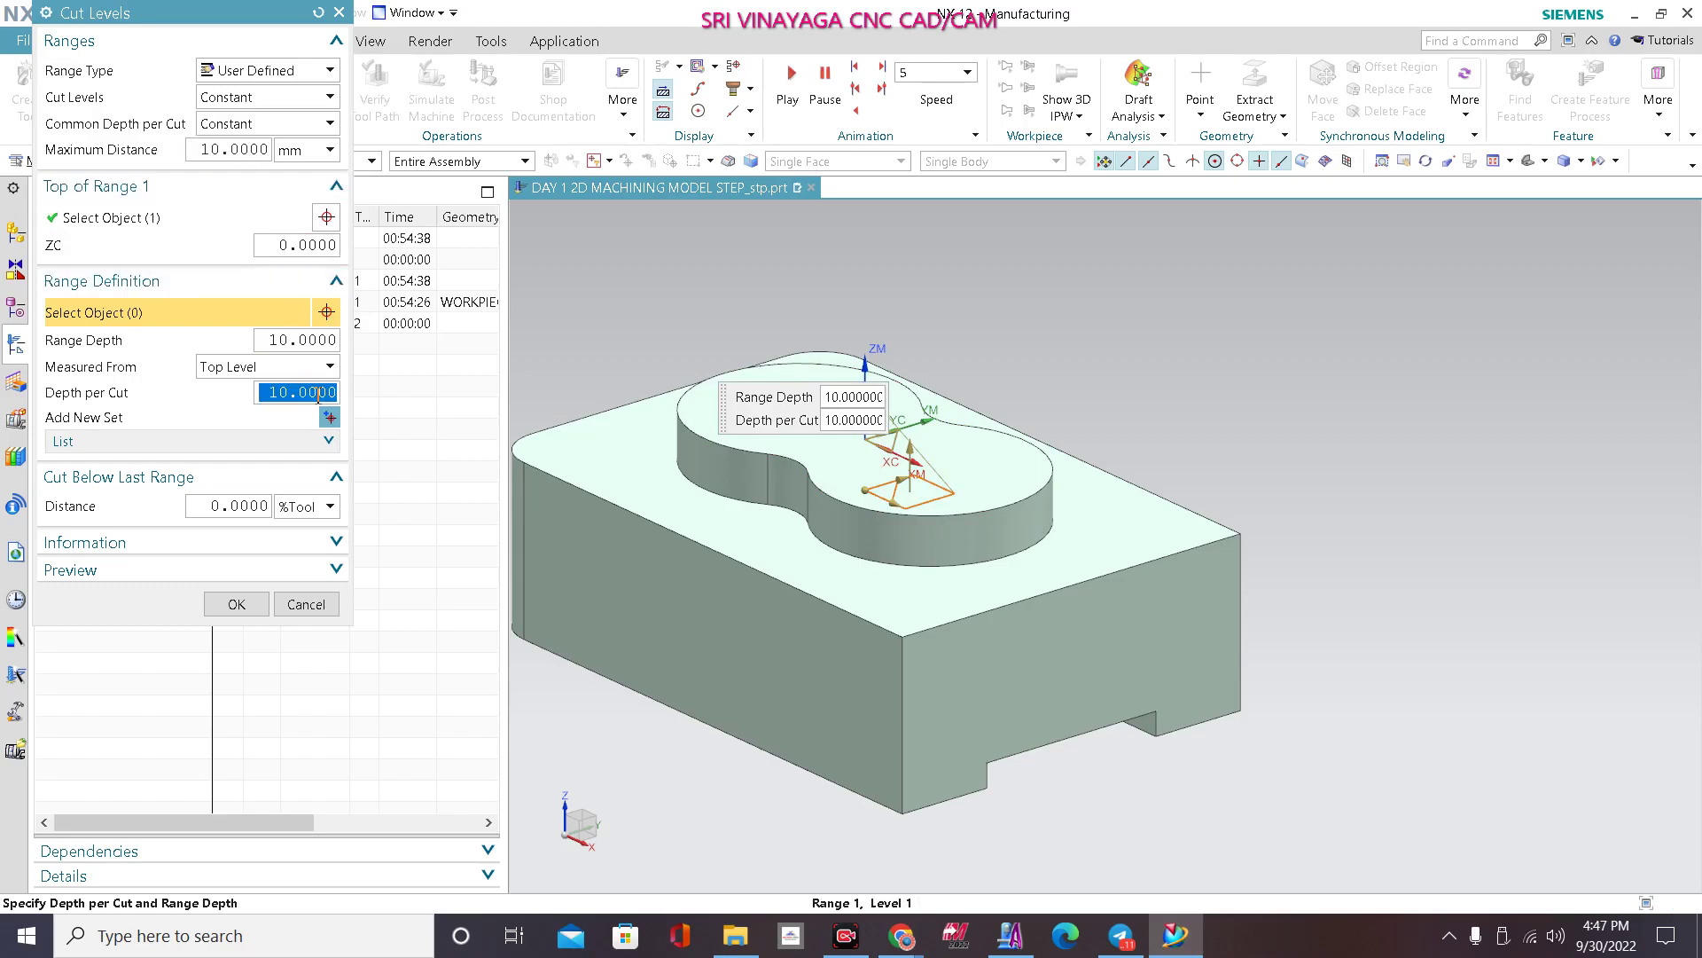
{"action": "type", "text": ".3"}
{"action": "key", "text": "Return"}
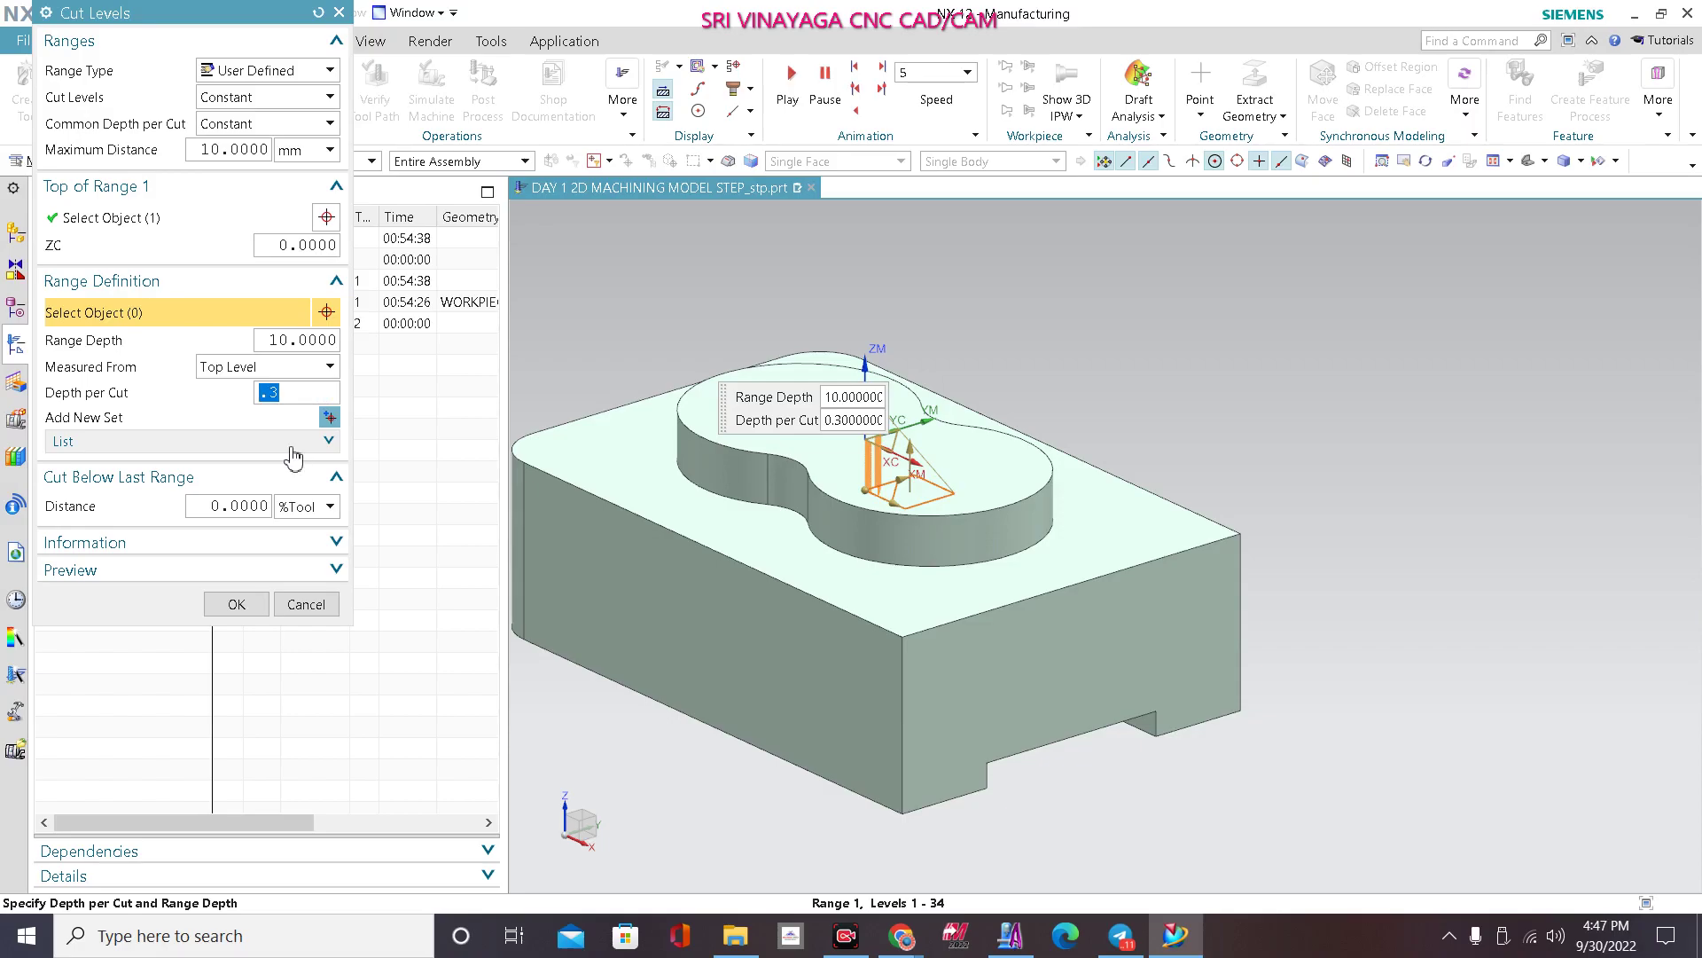
{"action": "left_click", "coordinate": [245, 603]}
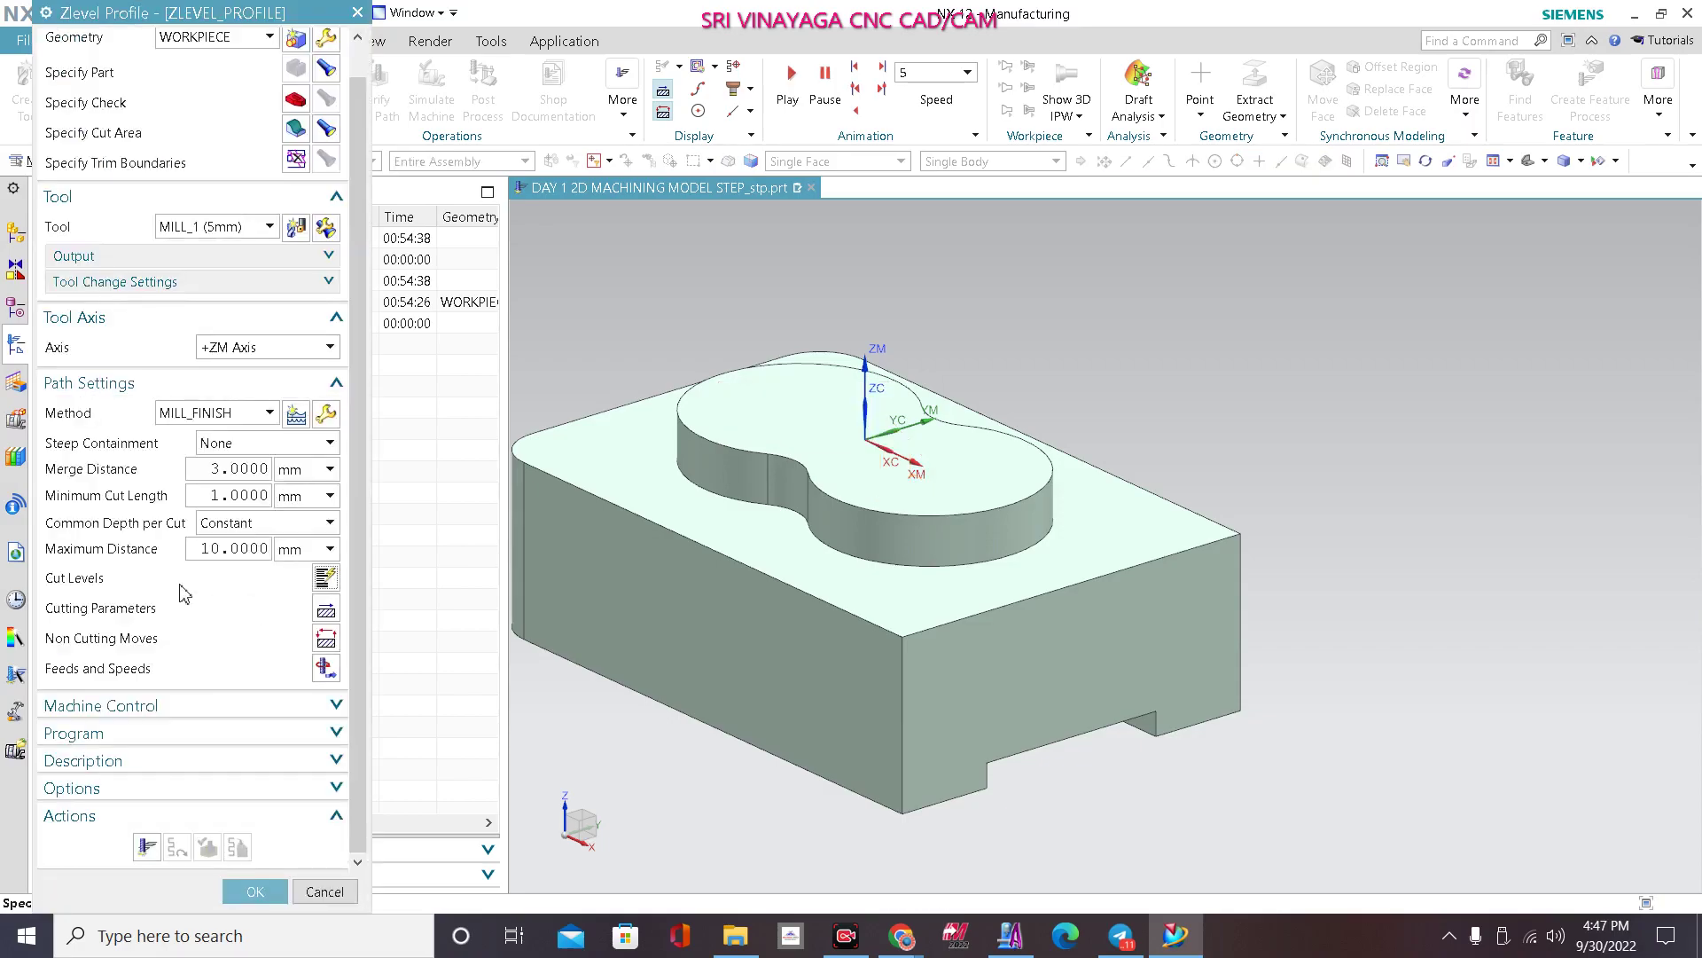
Step: Choose Climb Cut as the cut direction in the operation's cutting parameters
{"action": "left_click", "coordinate": [331, 615]}
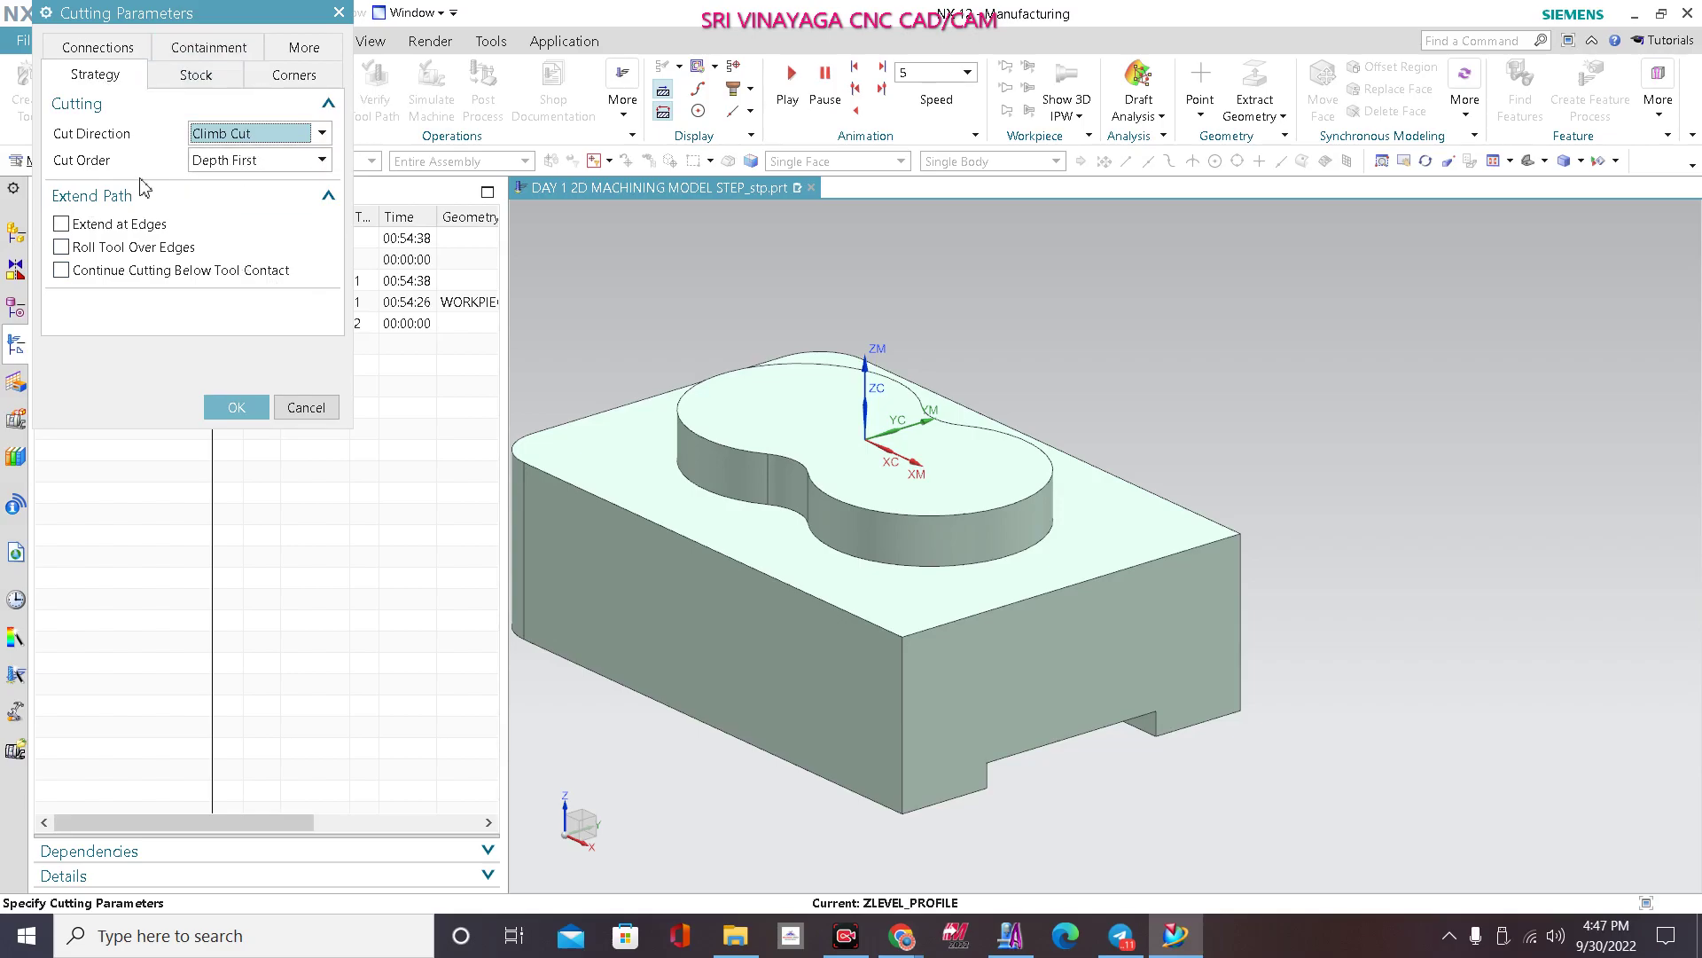
{"action": "left_click", "coordinate": [256, 142]}
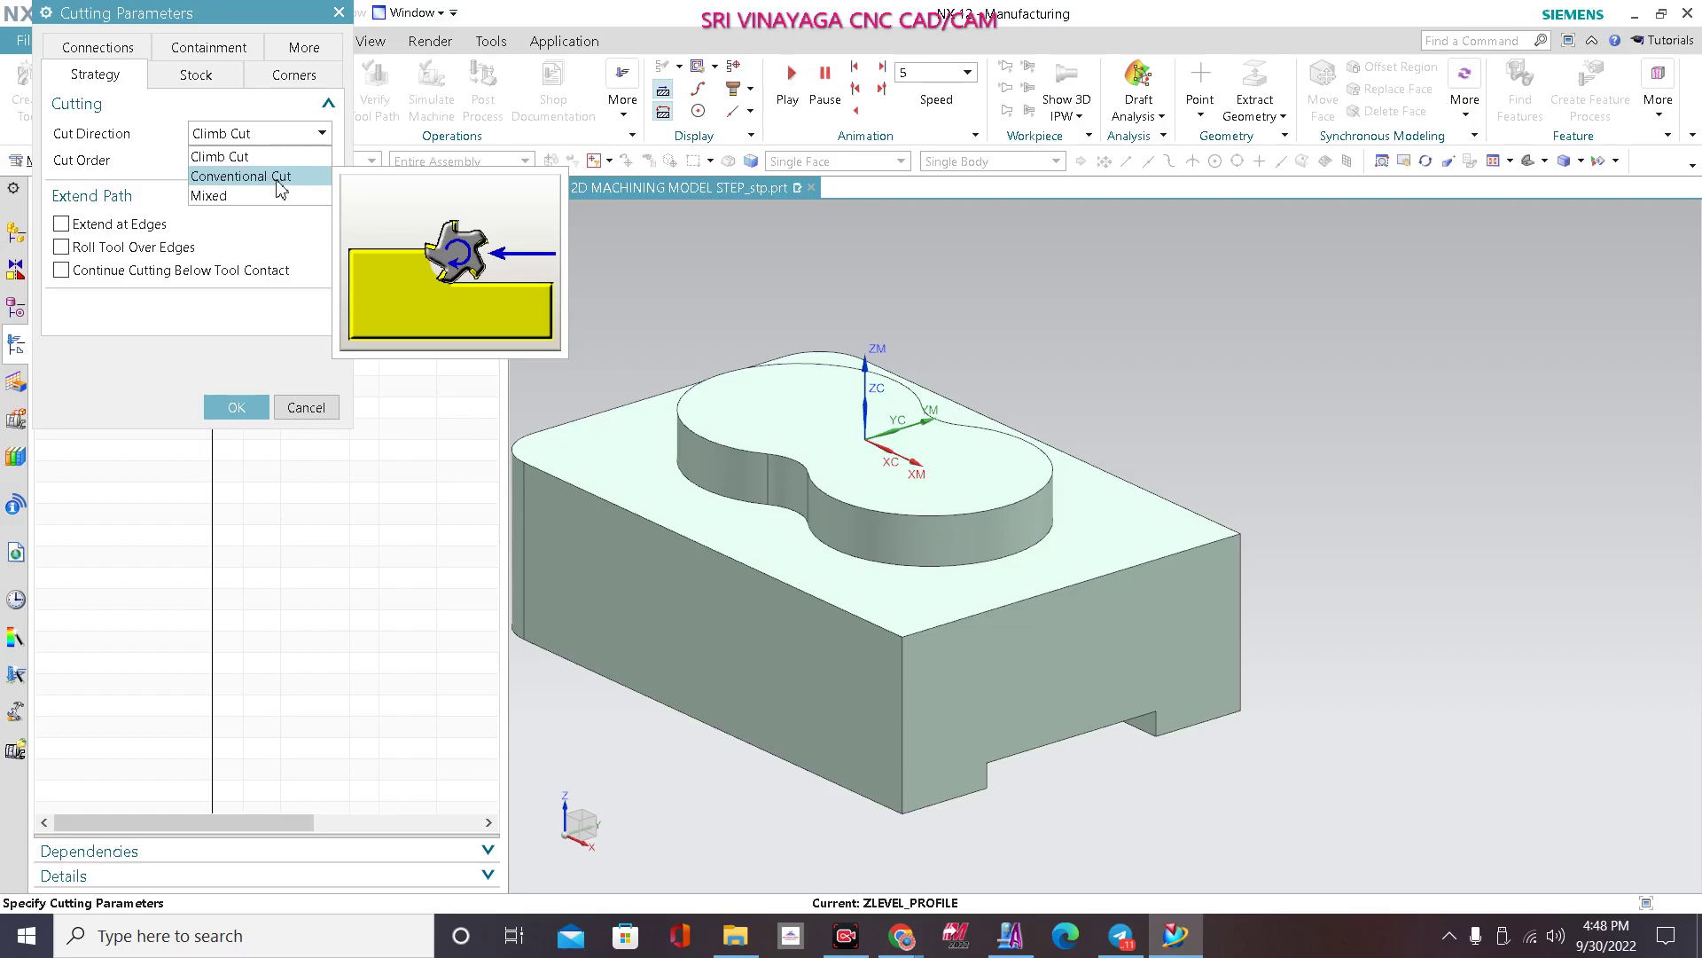
{"action": "left_click", "coordinate": [238, 157]}
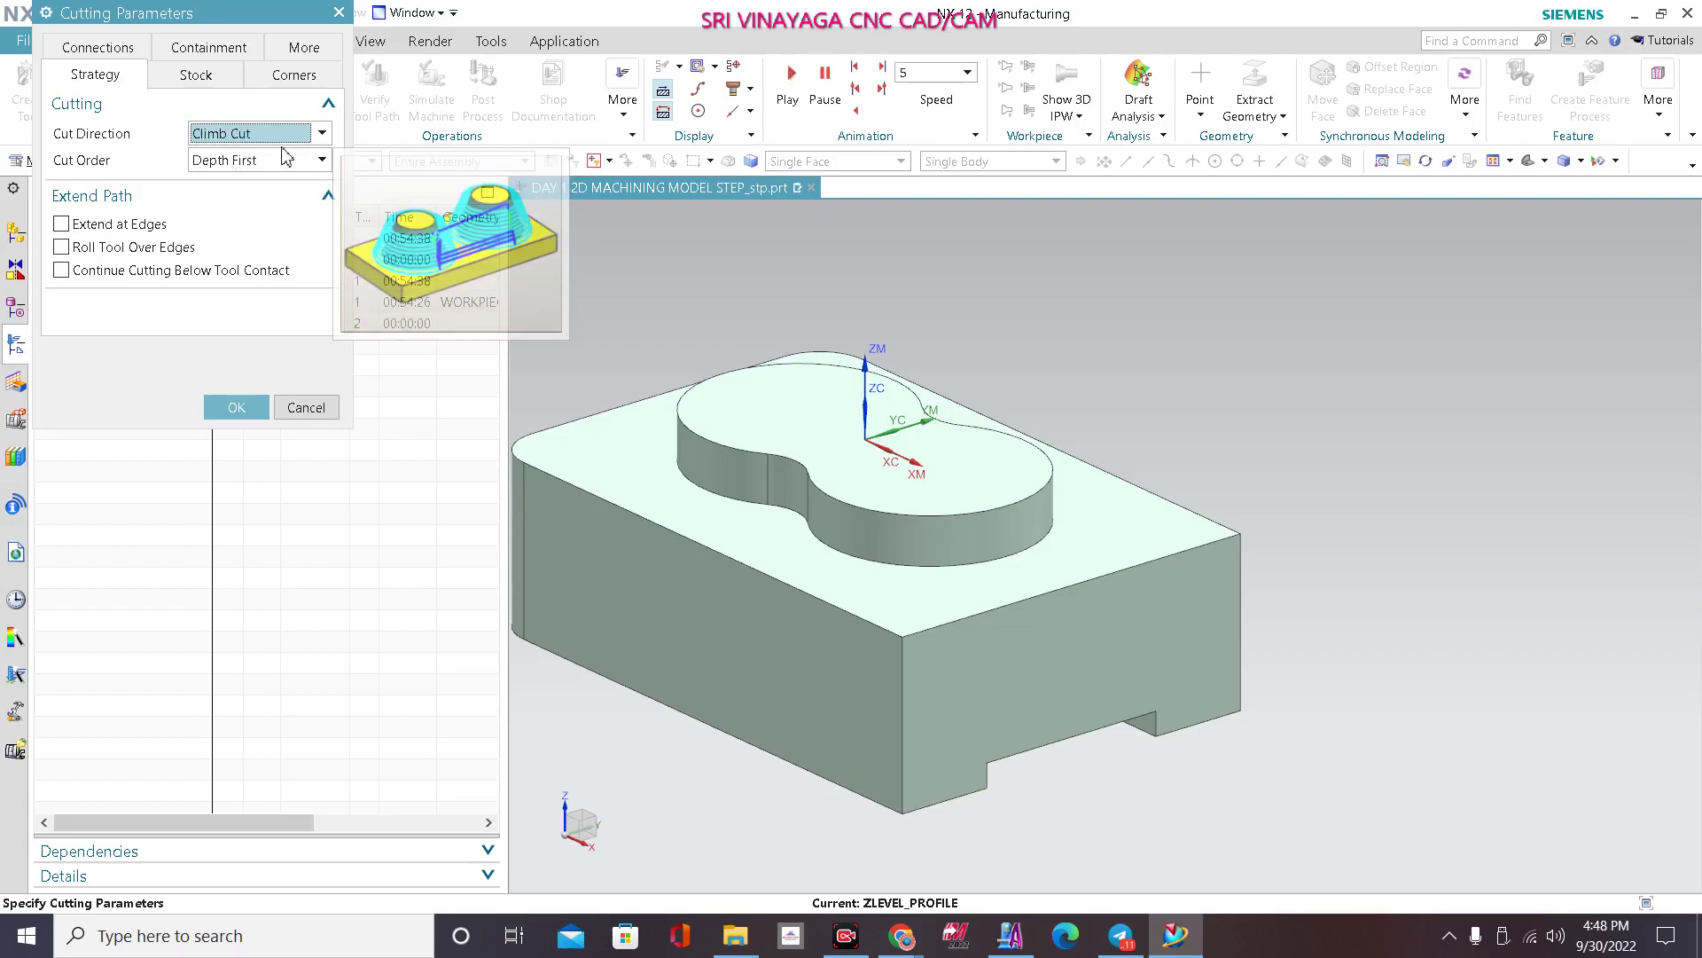
{"action": "left_click", "coordinate": [251, 135]}
{"action": "left_click", "coordinate": [253, 157]}
{"action": "mouse_move", "coordinate": [275, 135]}
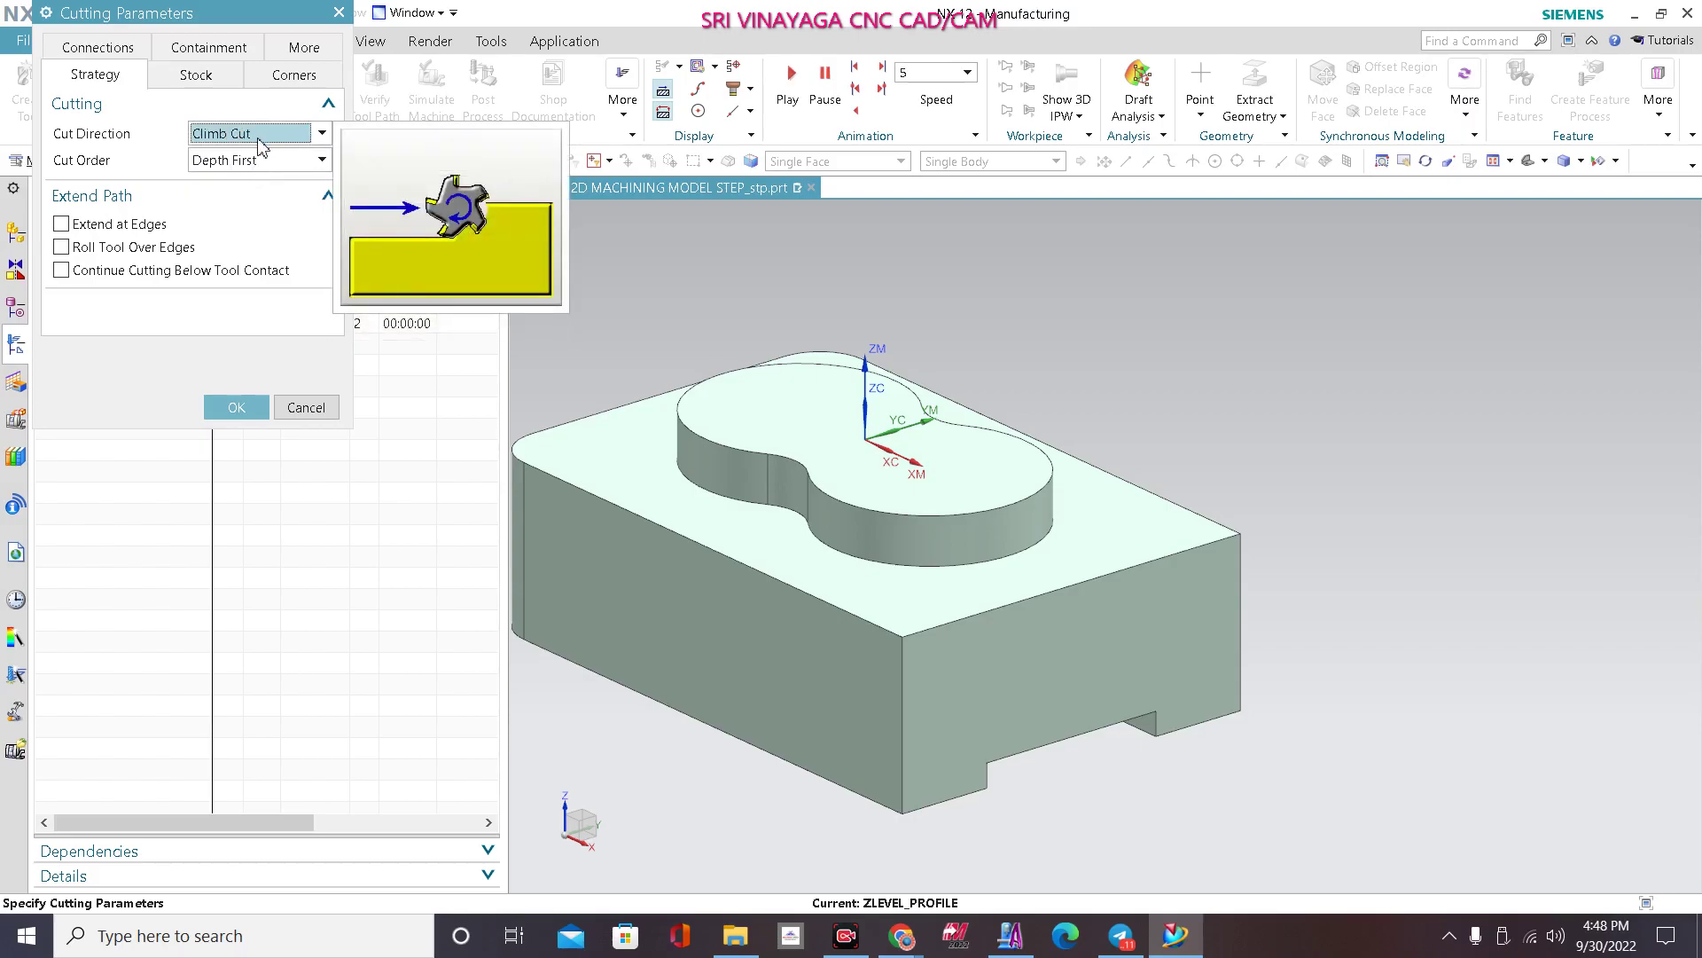
Step: Enable Check Tool and Holder in the containment settings and accept the cutting parameters
{"action": "left_click", "coordinate": [220, 47]}
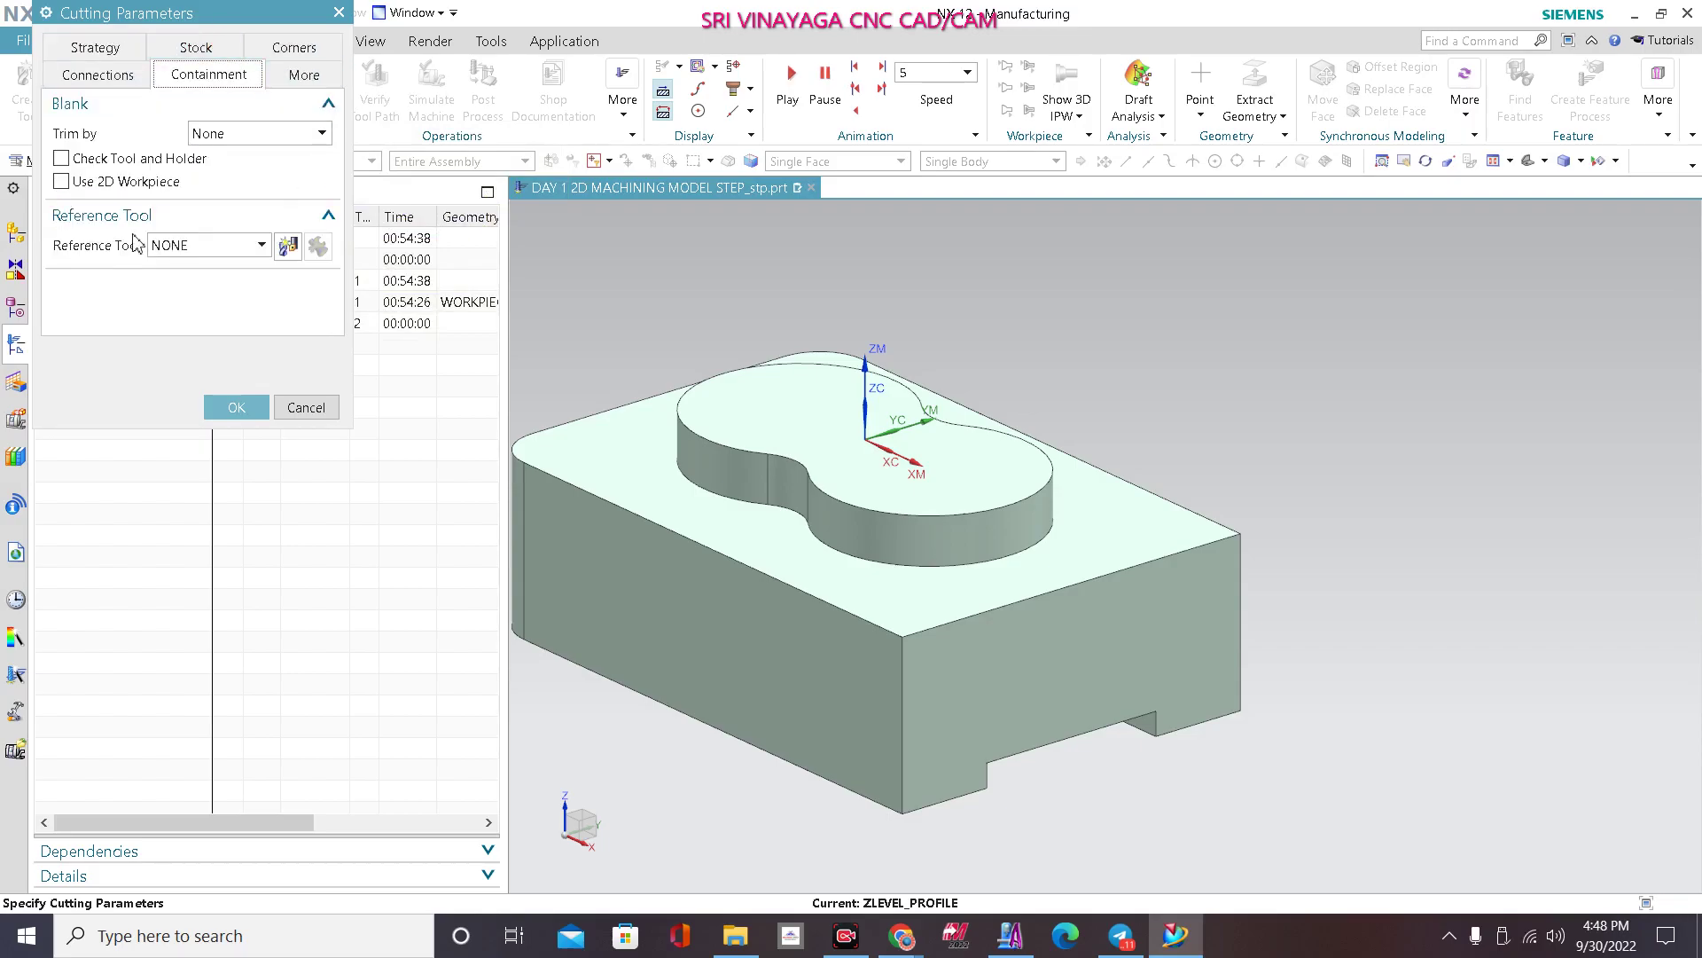
{"action": "left_click", "coordinate": [115, 162]}
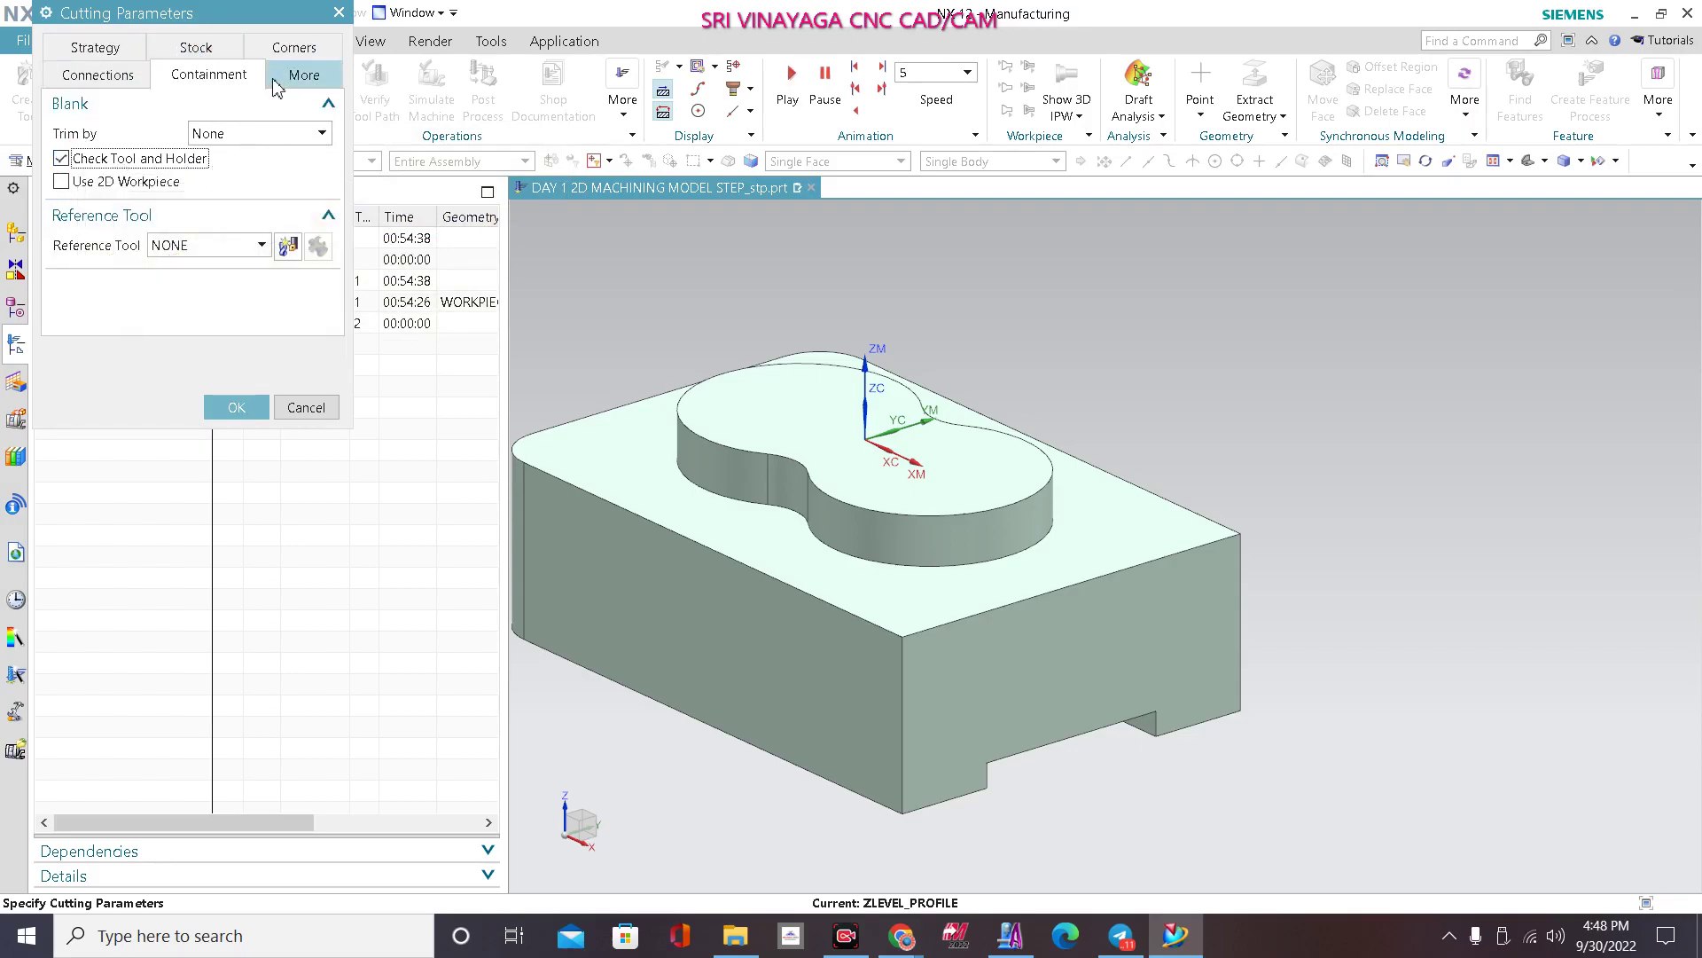
{"action": "left_click", "coordinate": [288, 55]}
{"action": "left_click", "coordinate": [305, 49]}
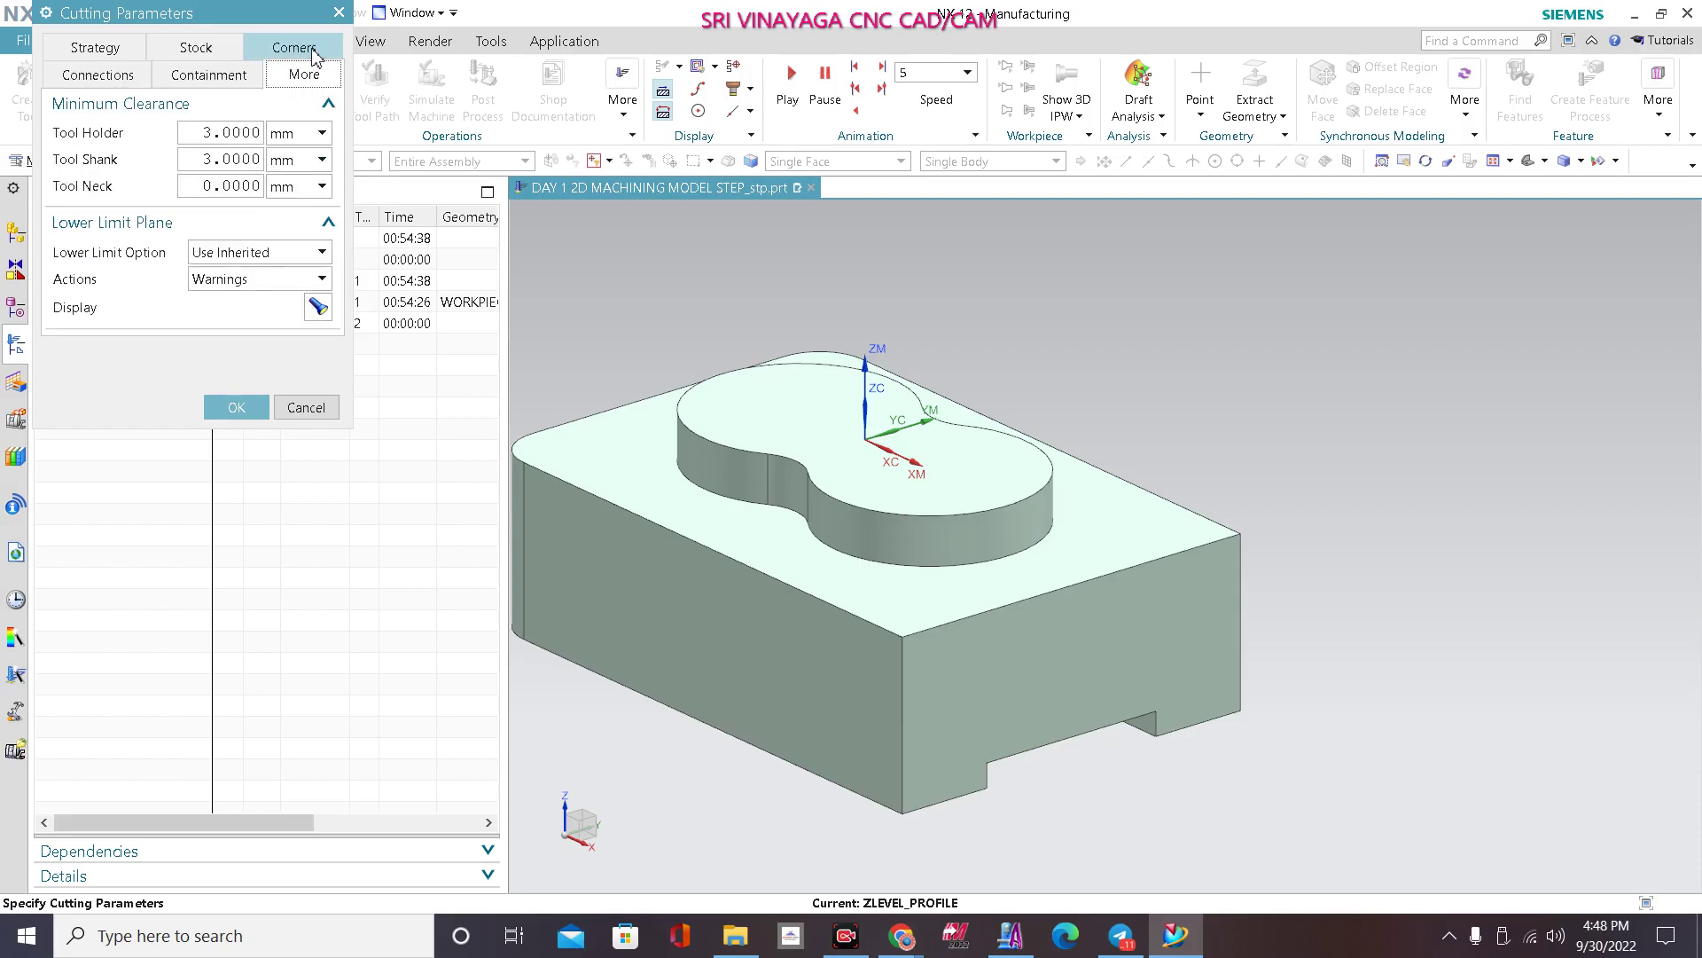
{"action": "left_click", "coordinate": [94, 47]}
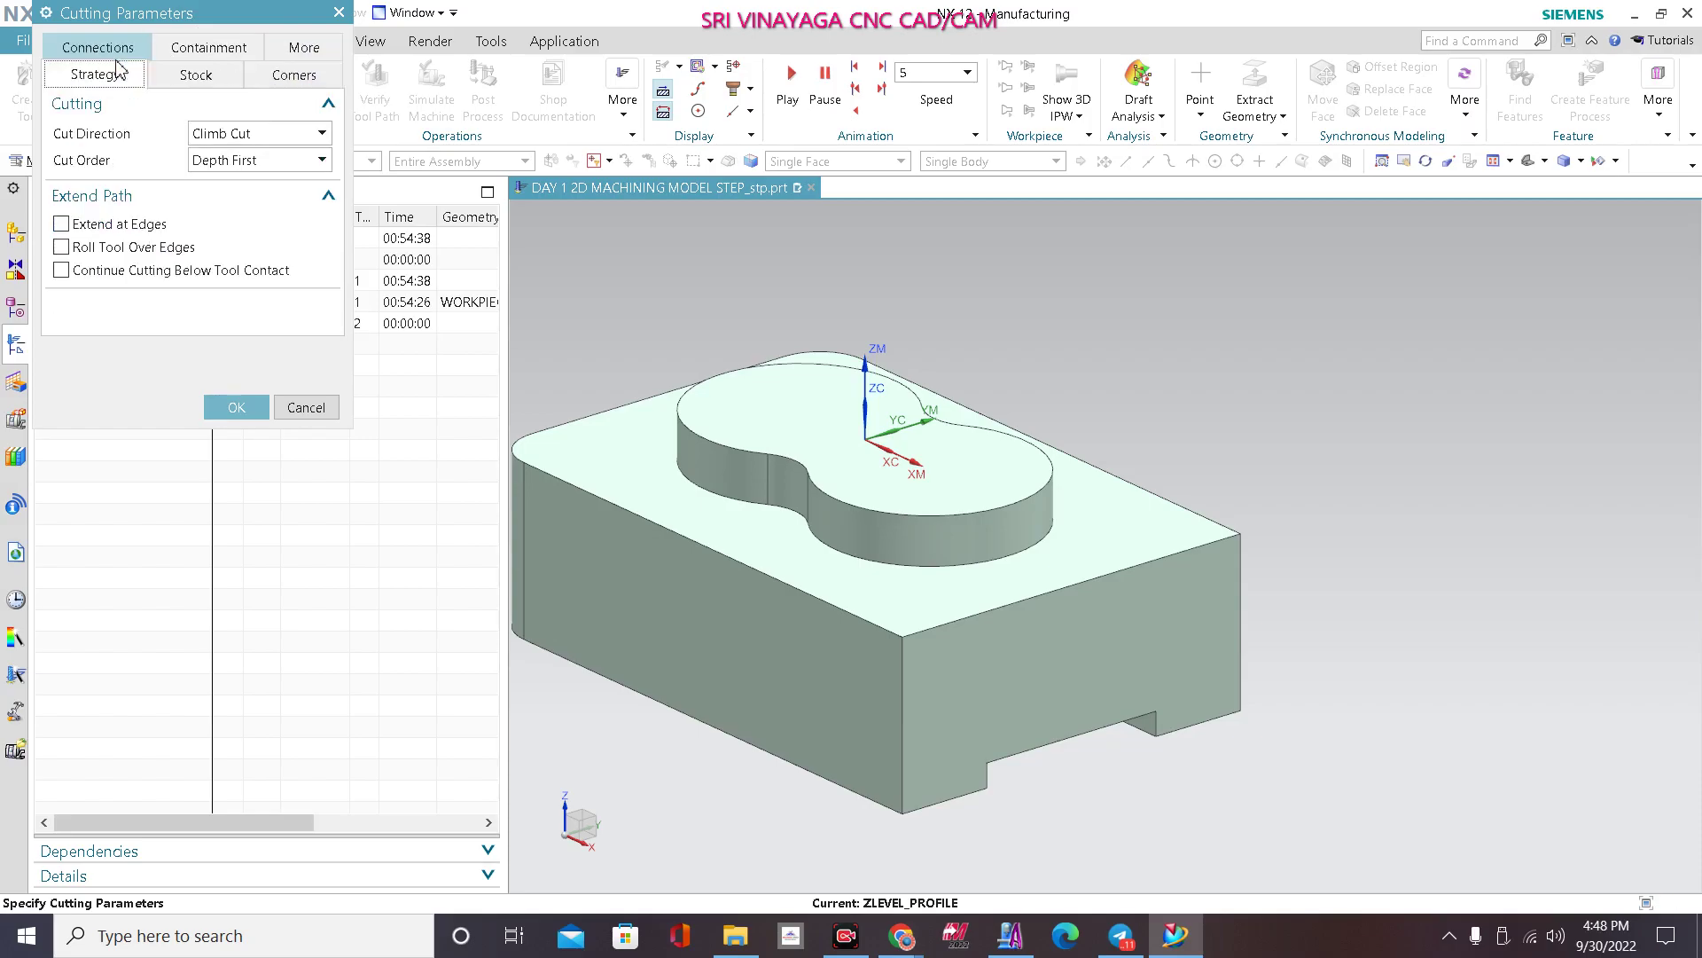
{"action": "left_click", "coordinate": [230, 406]}
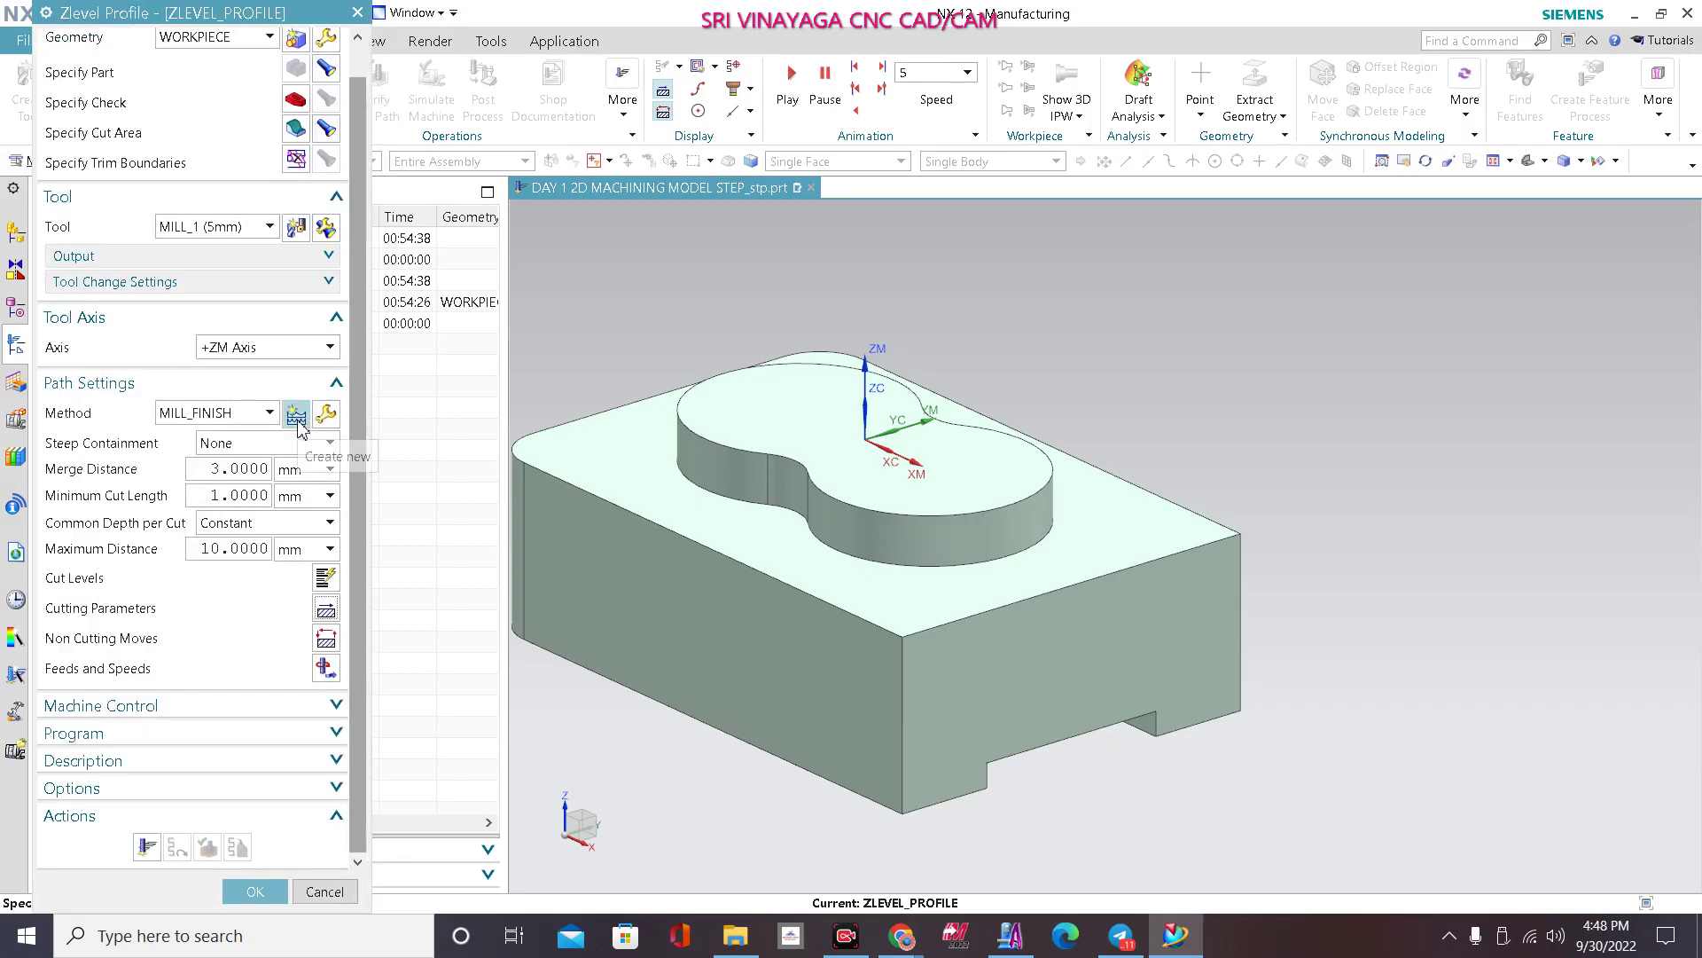
Step: In the non cutting moves, set the closed-area engage type to Ramp on Shape with a ramp angle of 1 degree
{"action": "left_click", "coordinate": [325, 638]}
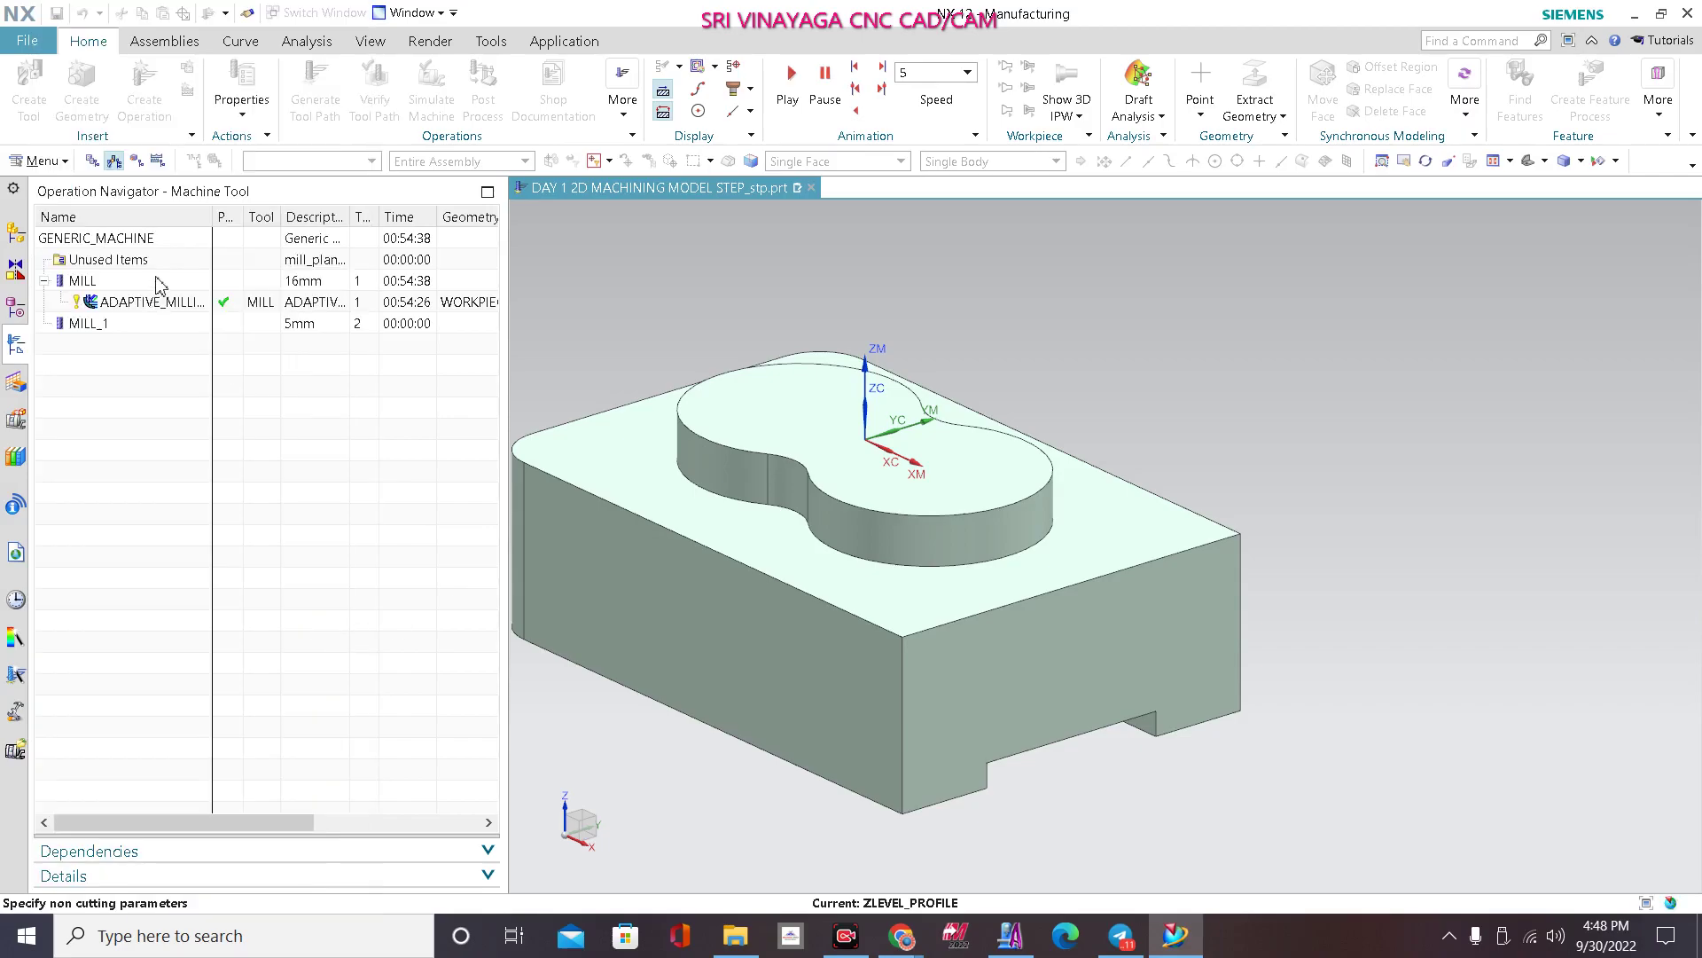
{"action": "left_click", "coordinate": [300, 133]}
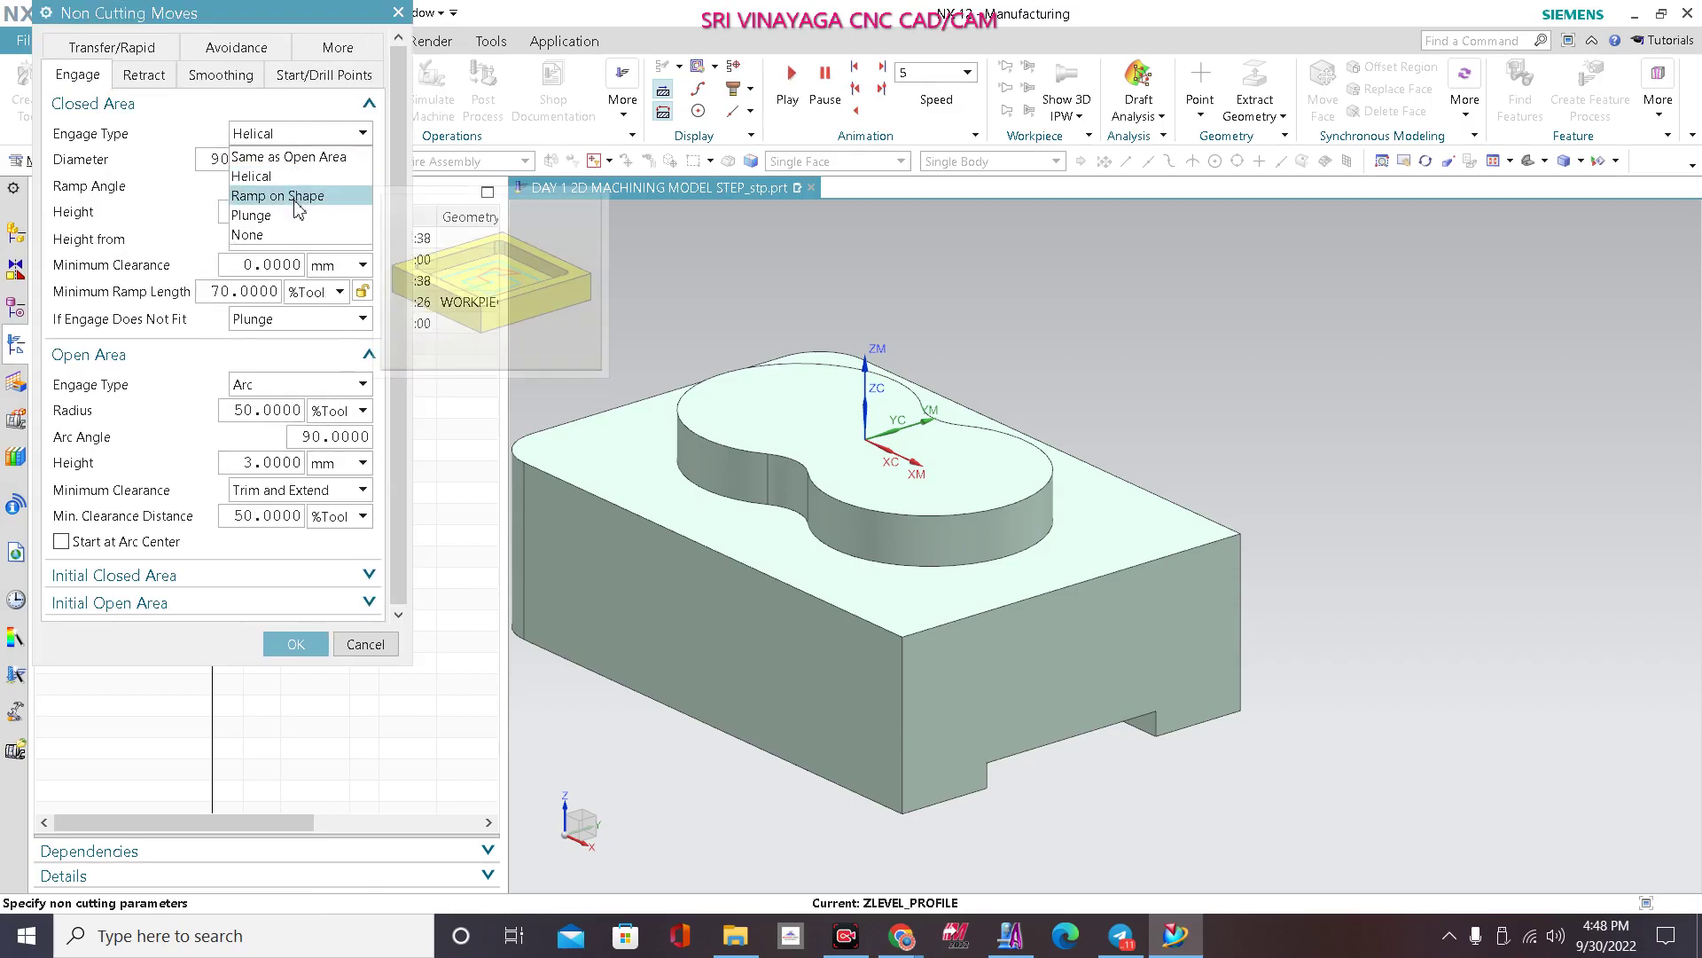
{"action": "mouse_move", "coordinate": [298, 209]}
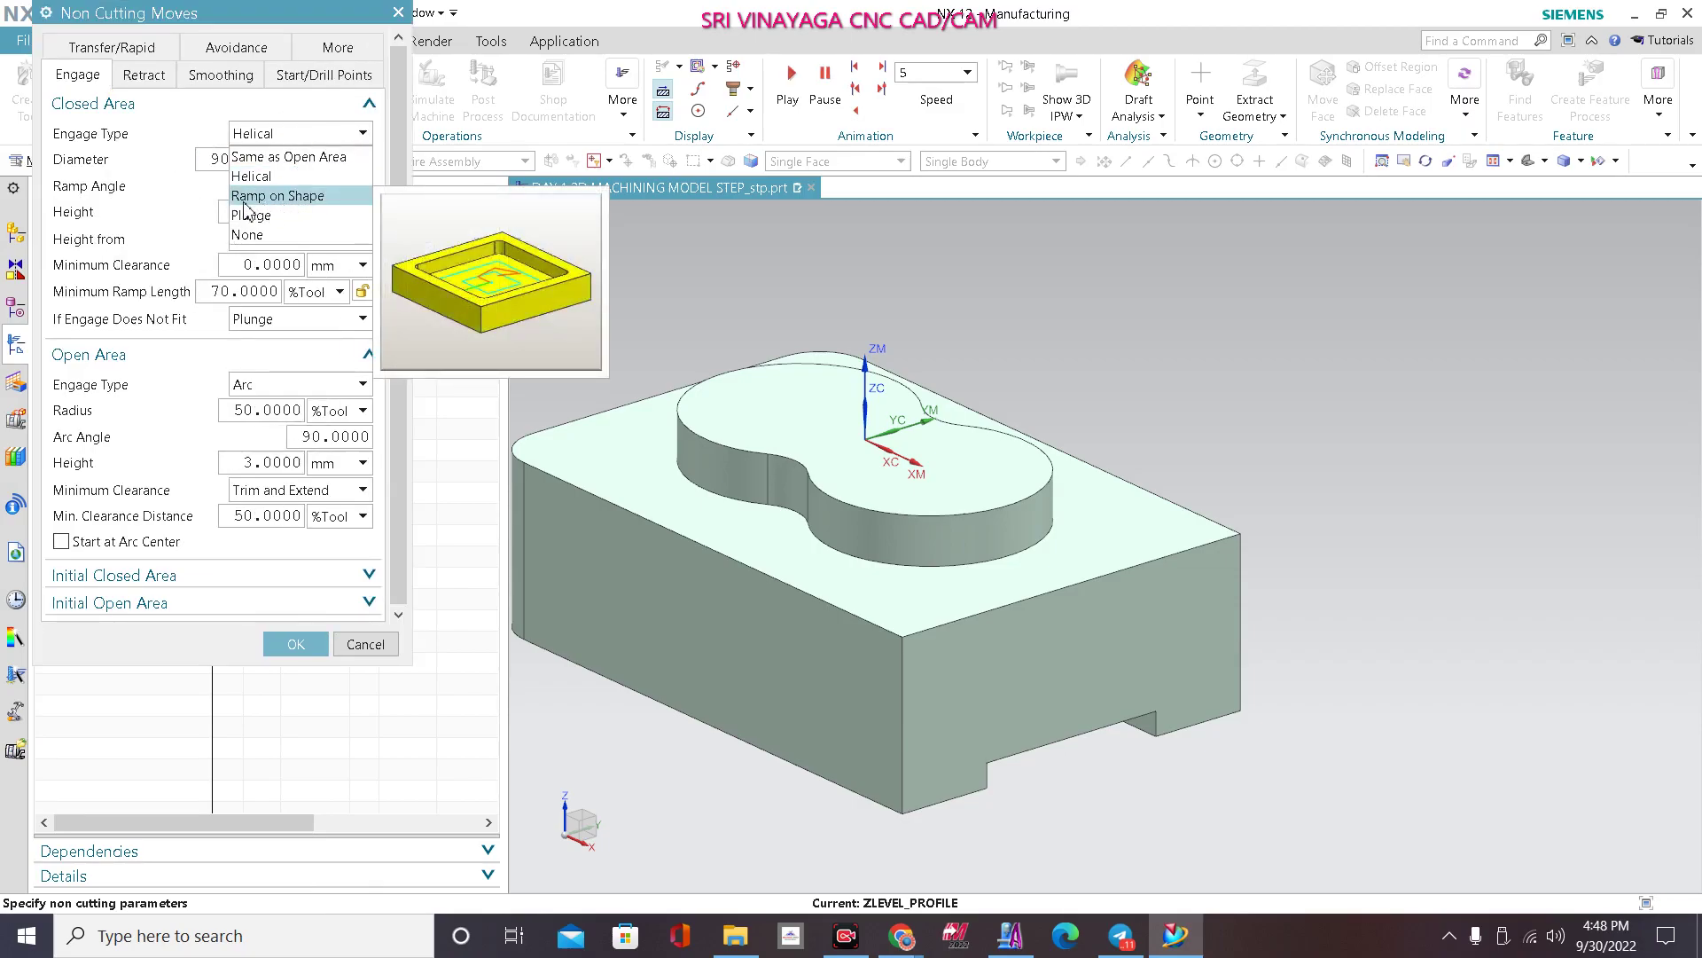
{"action": "left_click", "coordinate": [257, 196]}
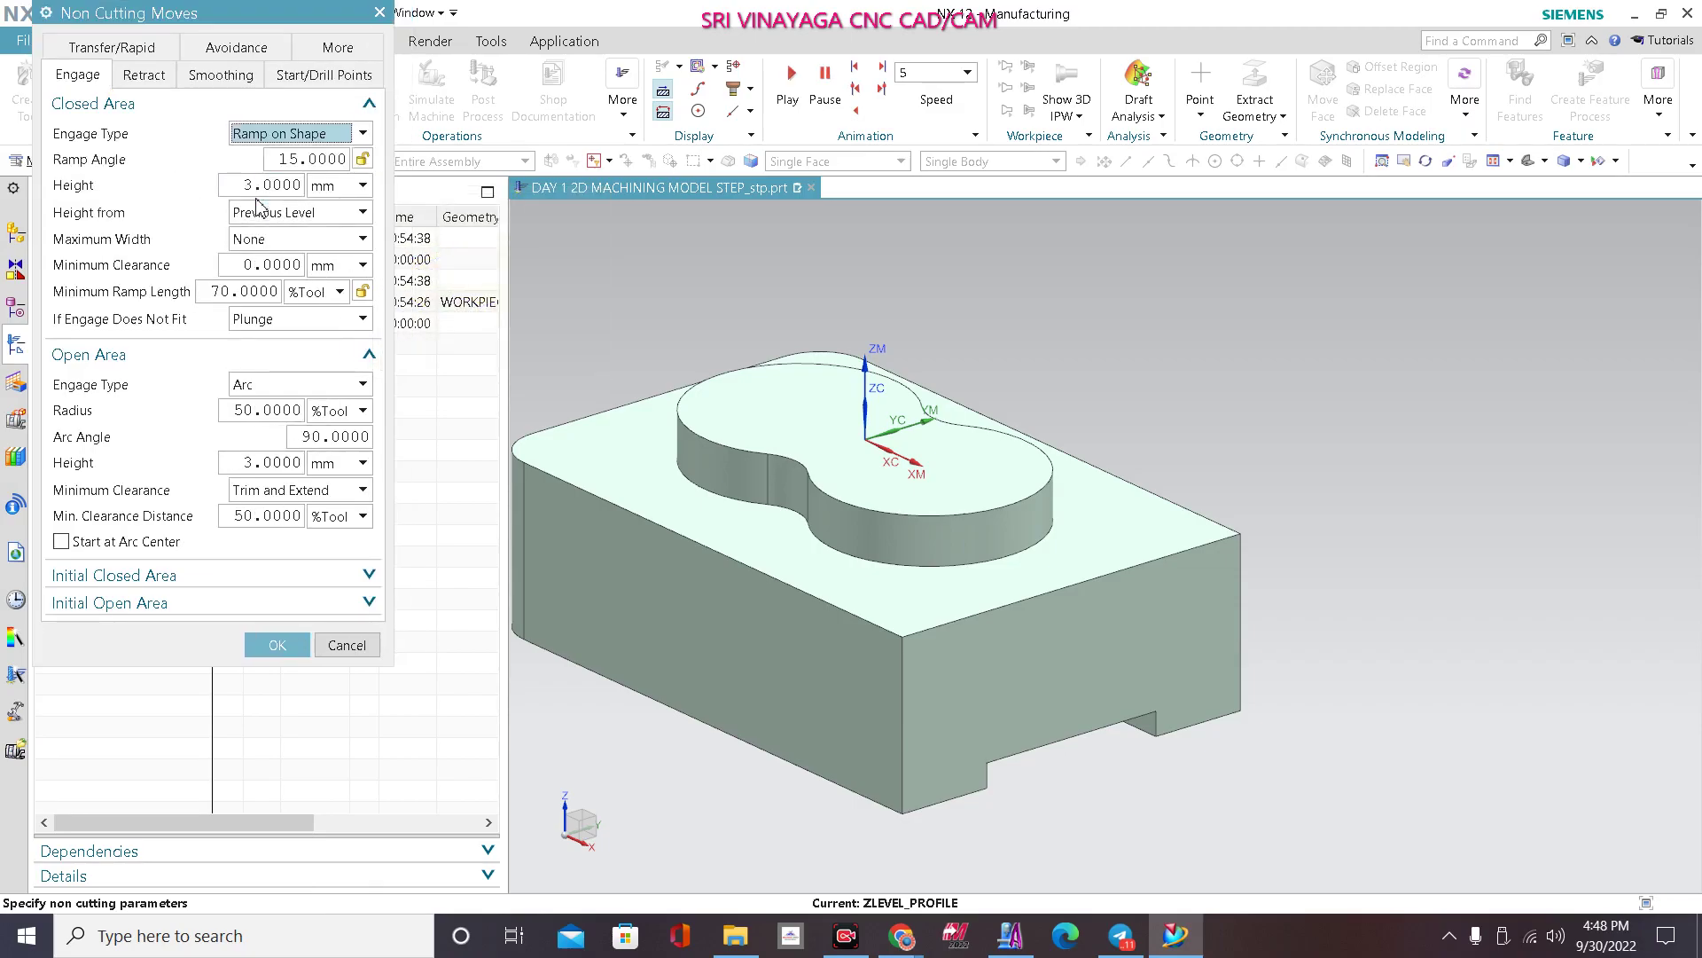
{"action": "double_click", "coordinate": [295, 159]}
{"action": "type", "text": "1"}
{"action": "key", "text": "Return"}
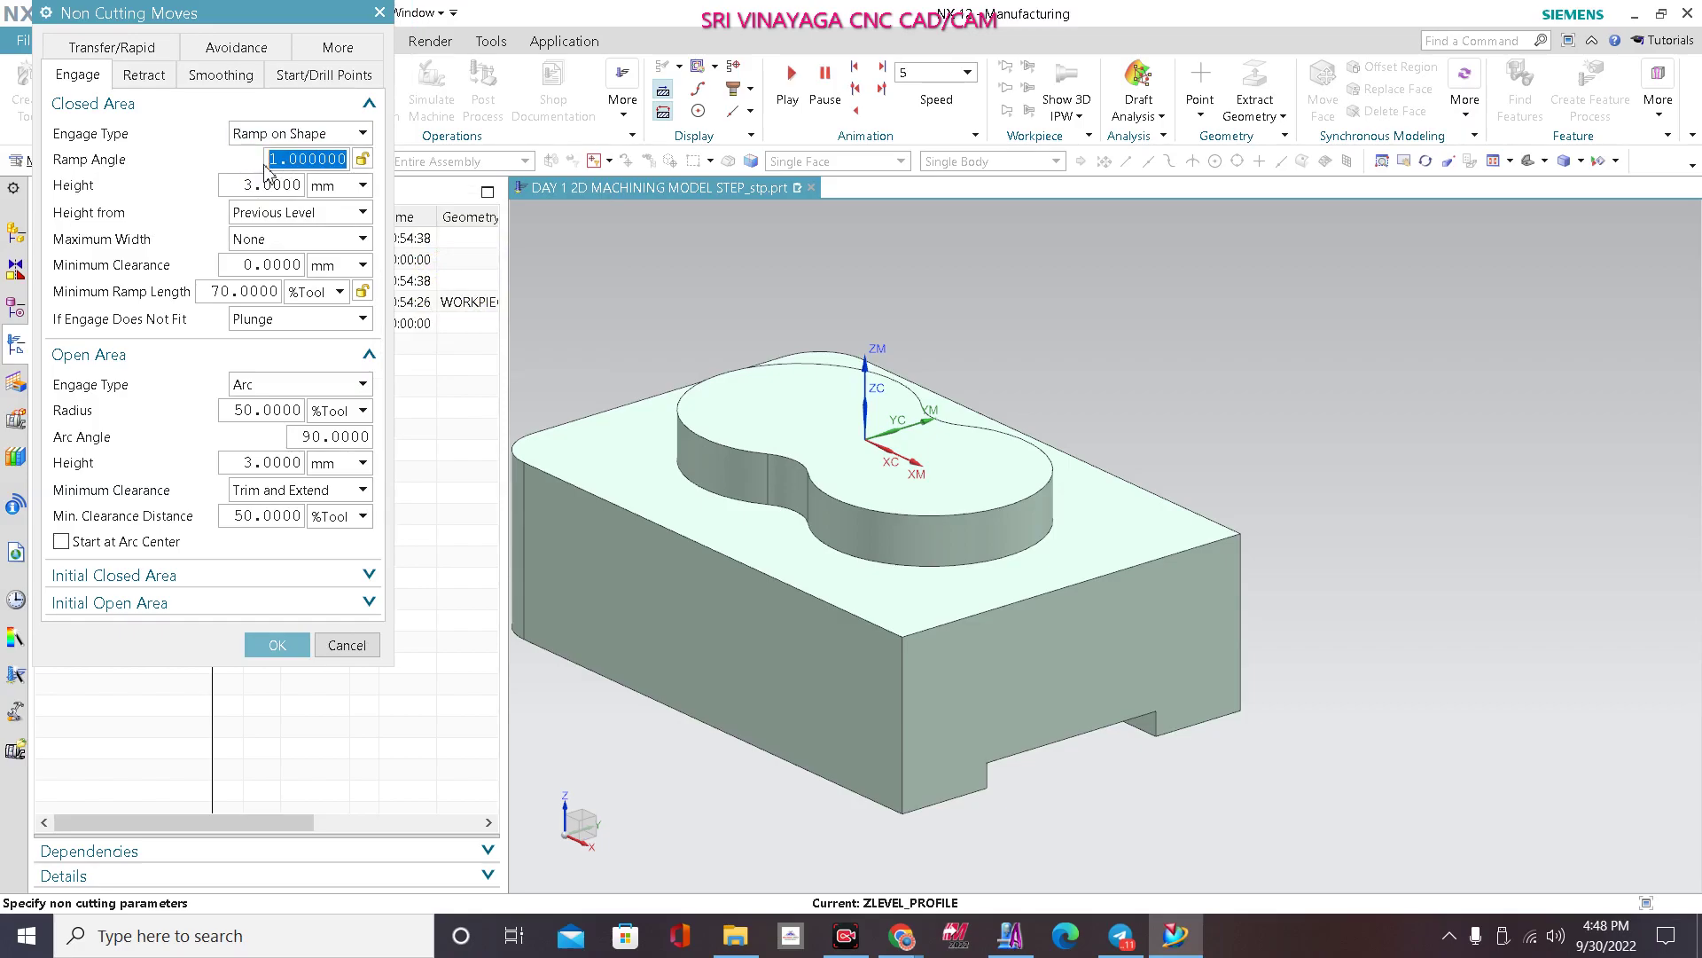
Step: Set the closed-area engage height to 5 mm, enable Start at Arc Center for the open area, and accept the non cutting moves
{"action": "double_click", "coordinate": [252, 184]}
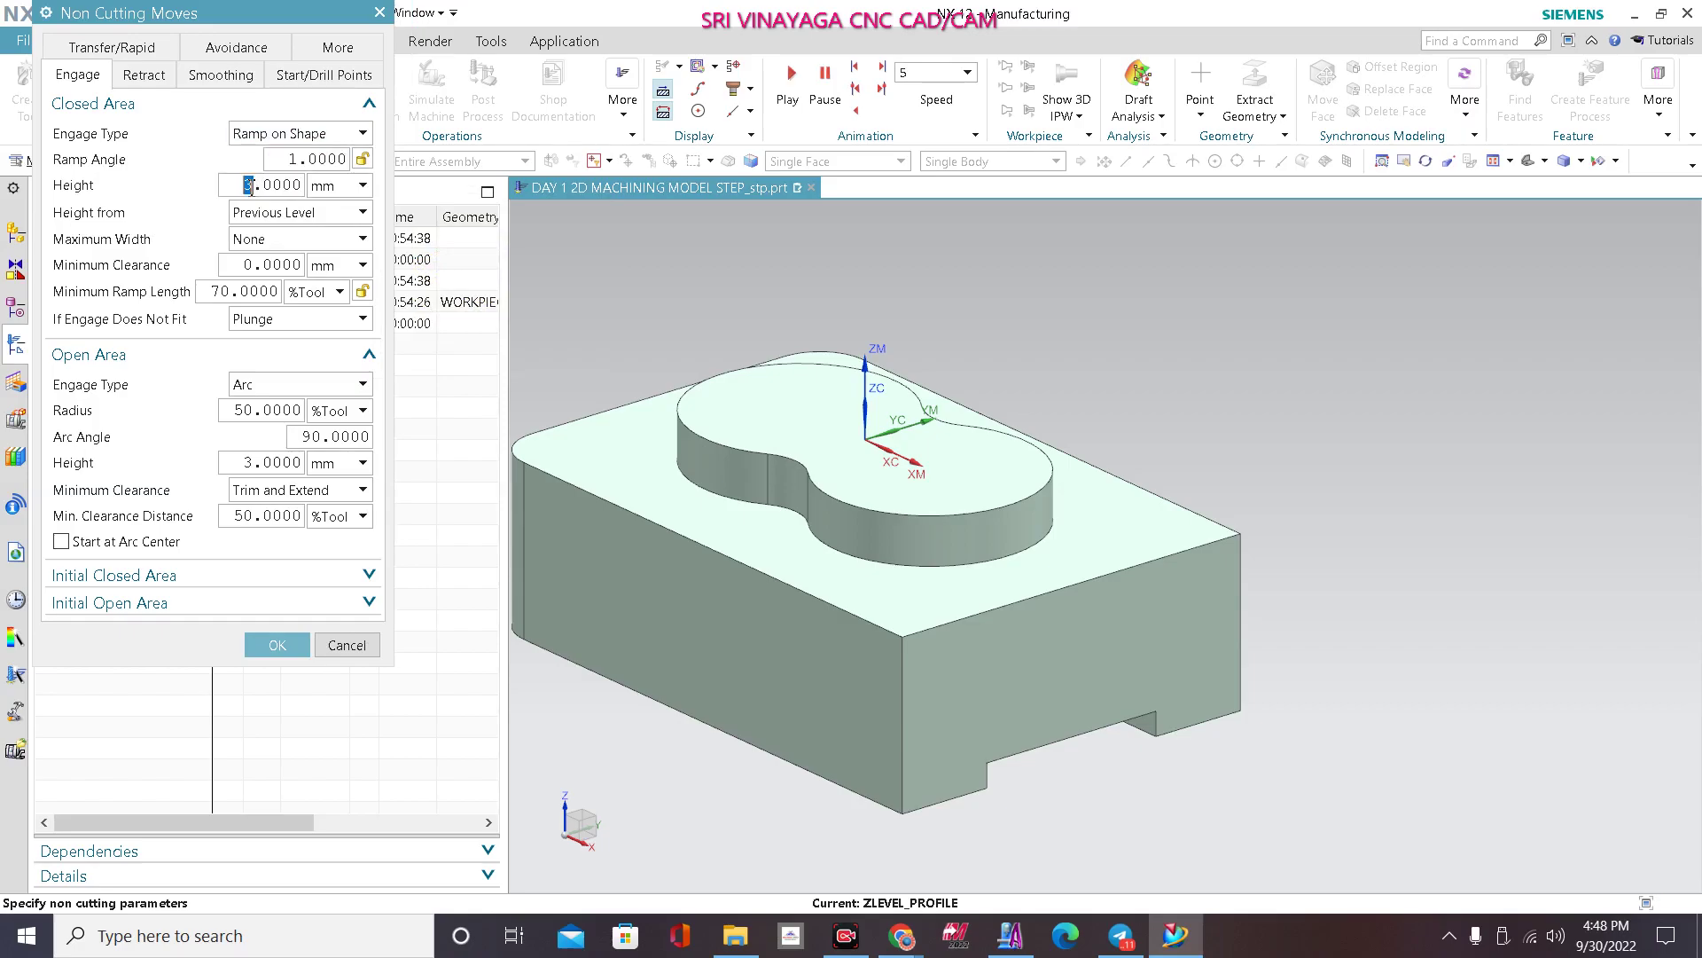
{"action": "type", "text": "5"}
{"action": "key", "text": "Return"}
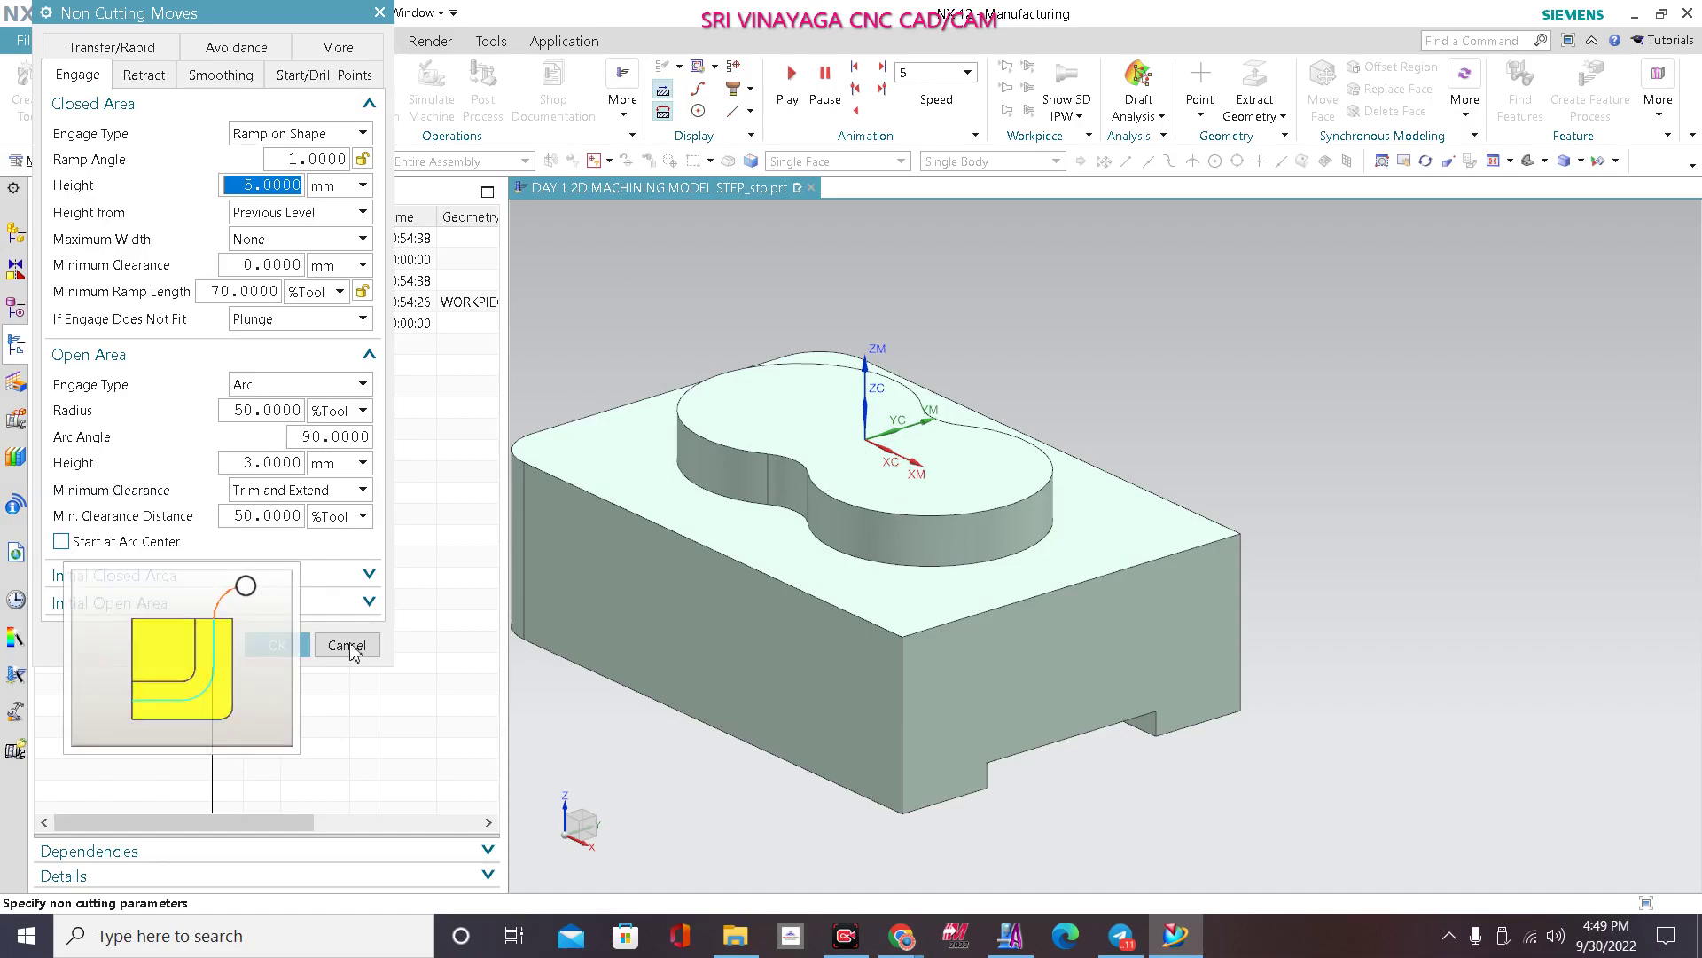
{"action": "left_click", "coordinate": [64, 542]}
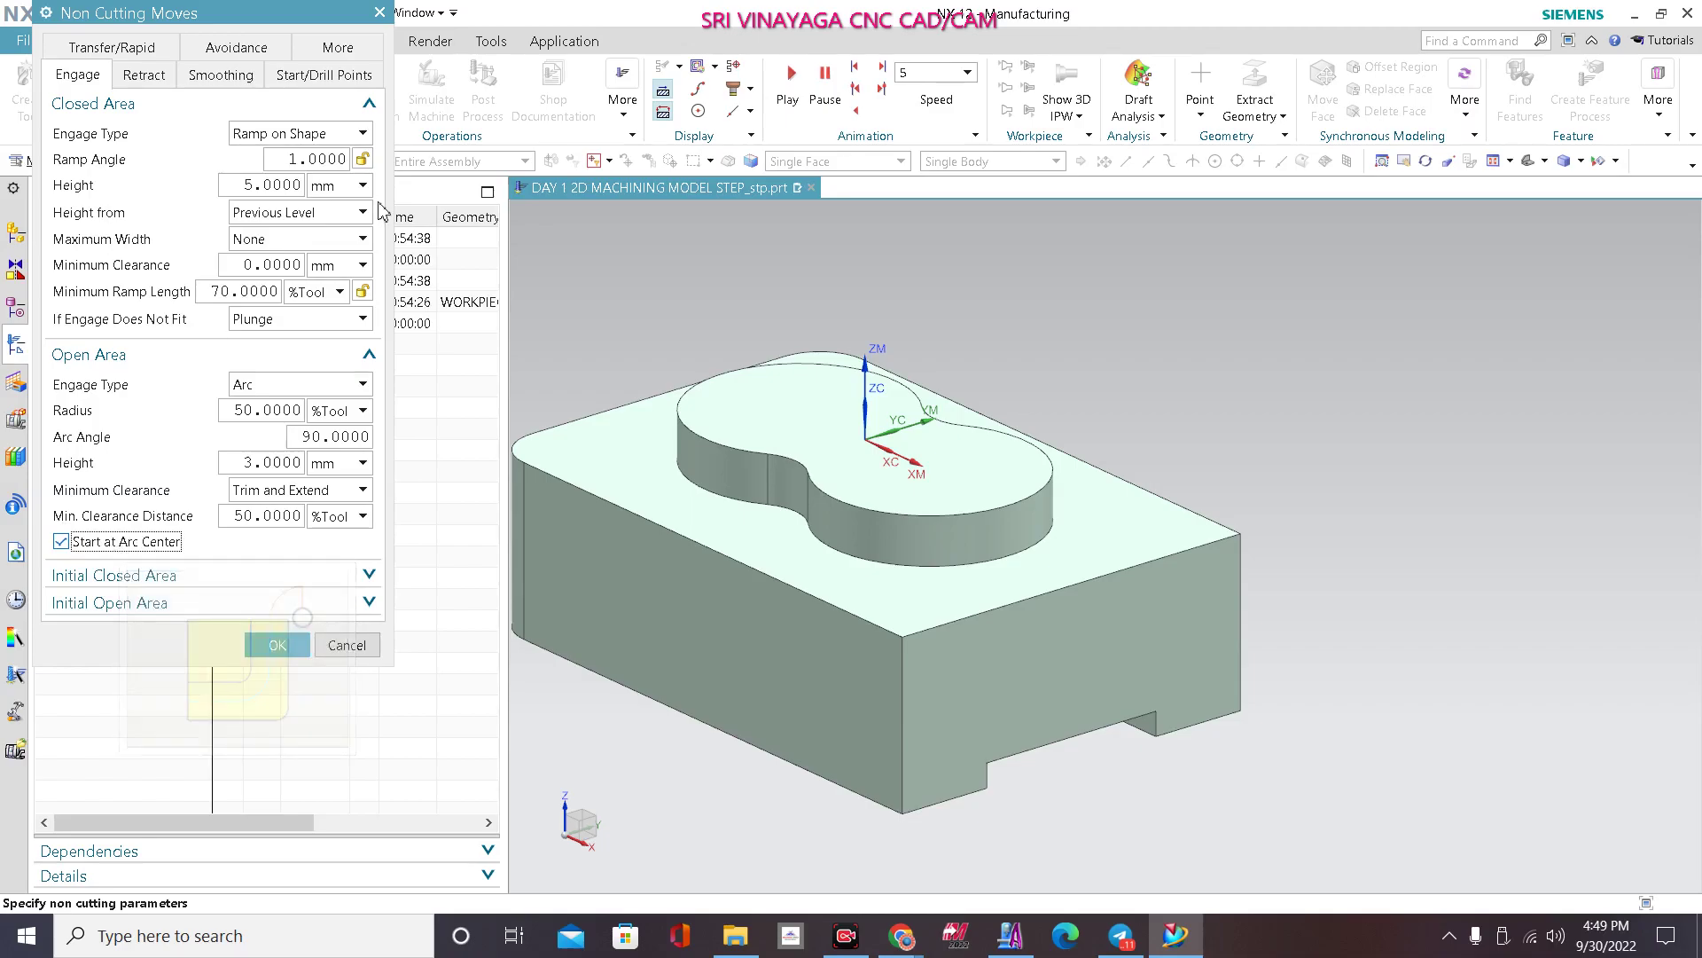
{"action": "left_click", "coordinate": [278, 644]}
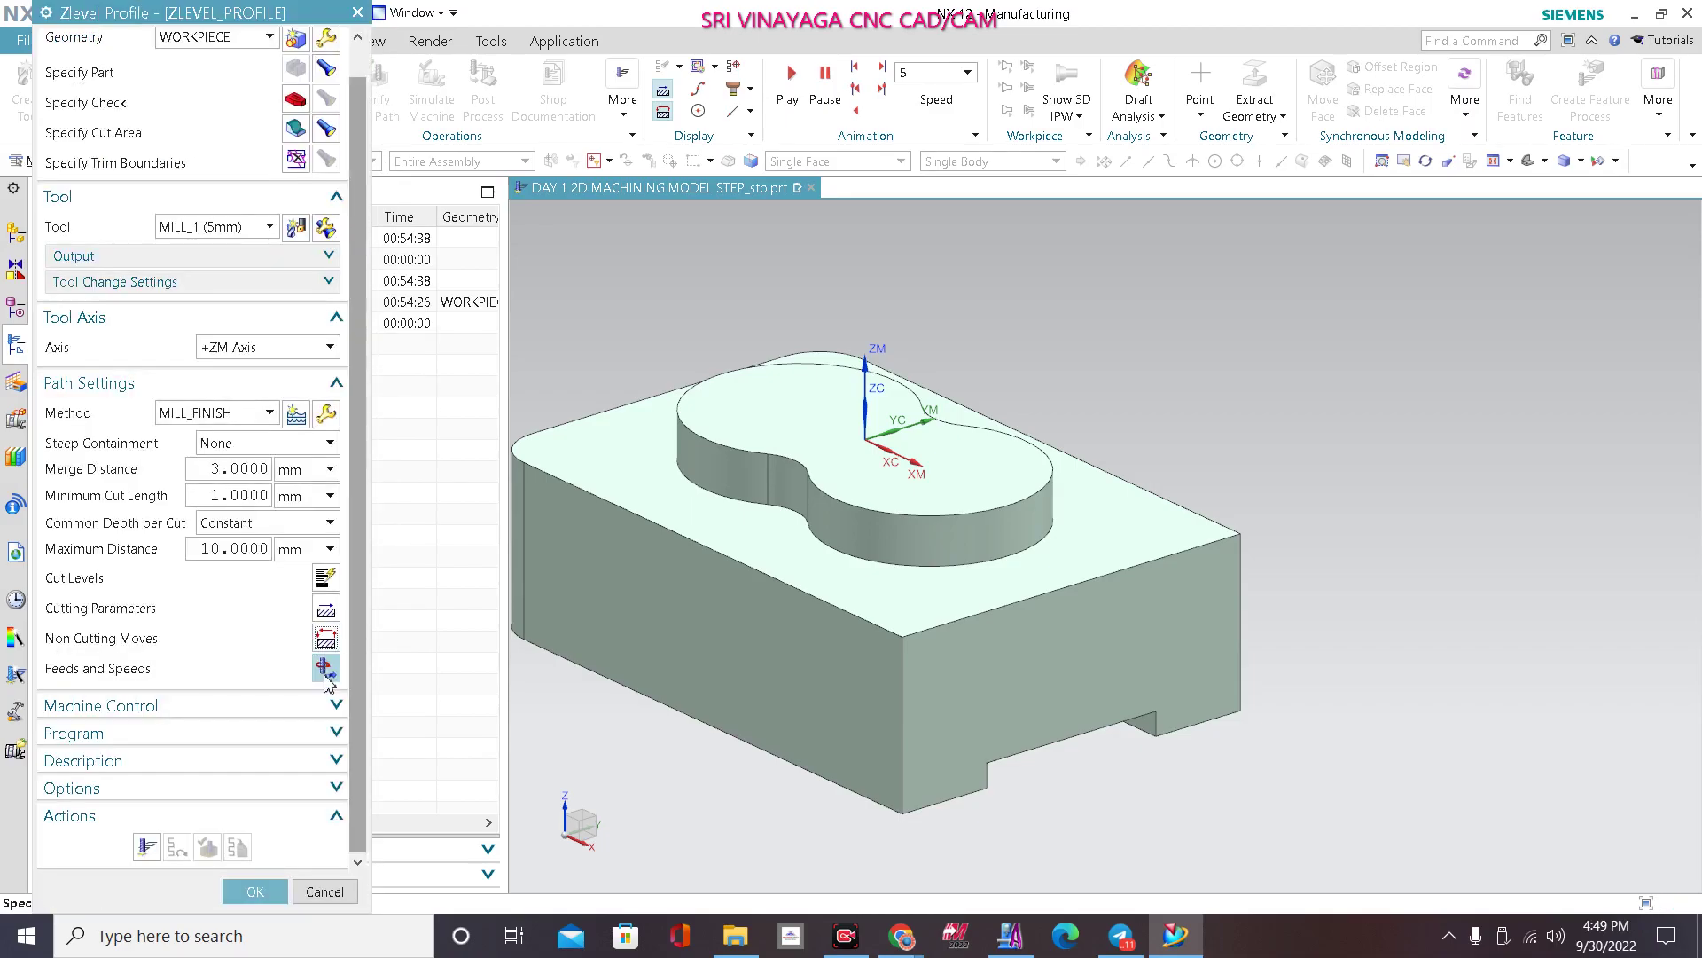
Step: Open the feeds and speeds settings of the Z-level profile operation
{"action": "left_click", "coordinate": [325, 667]}
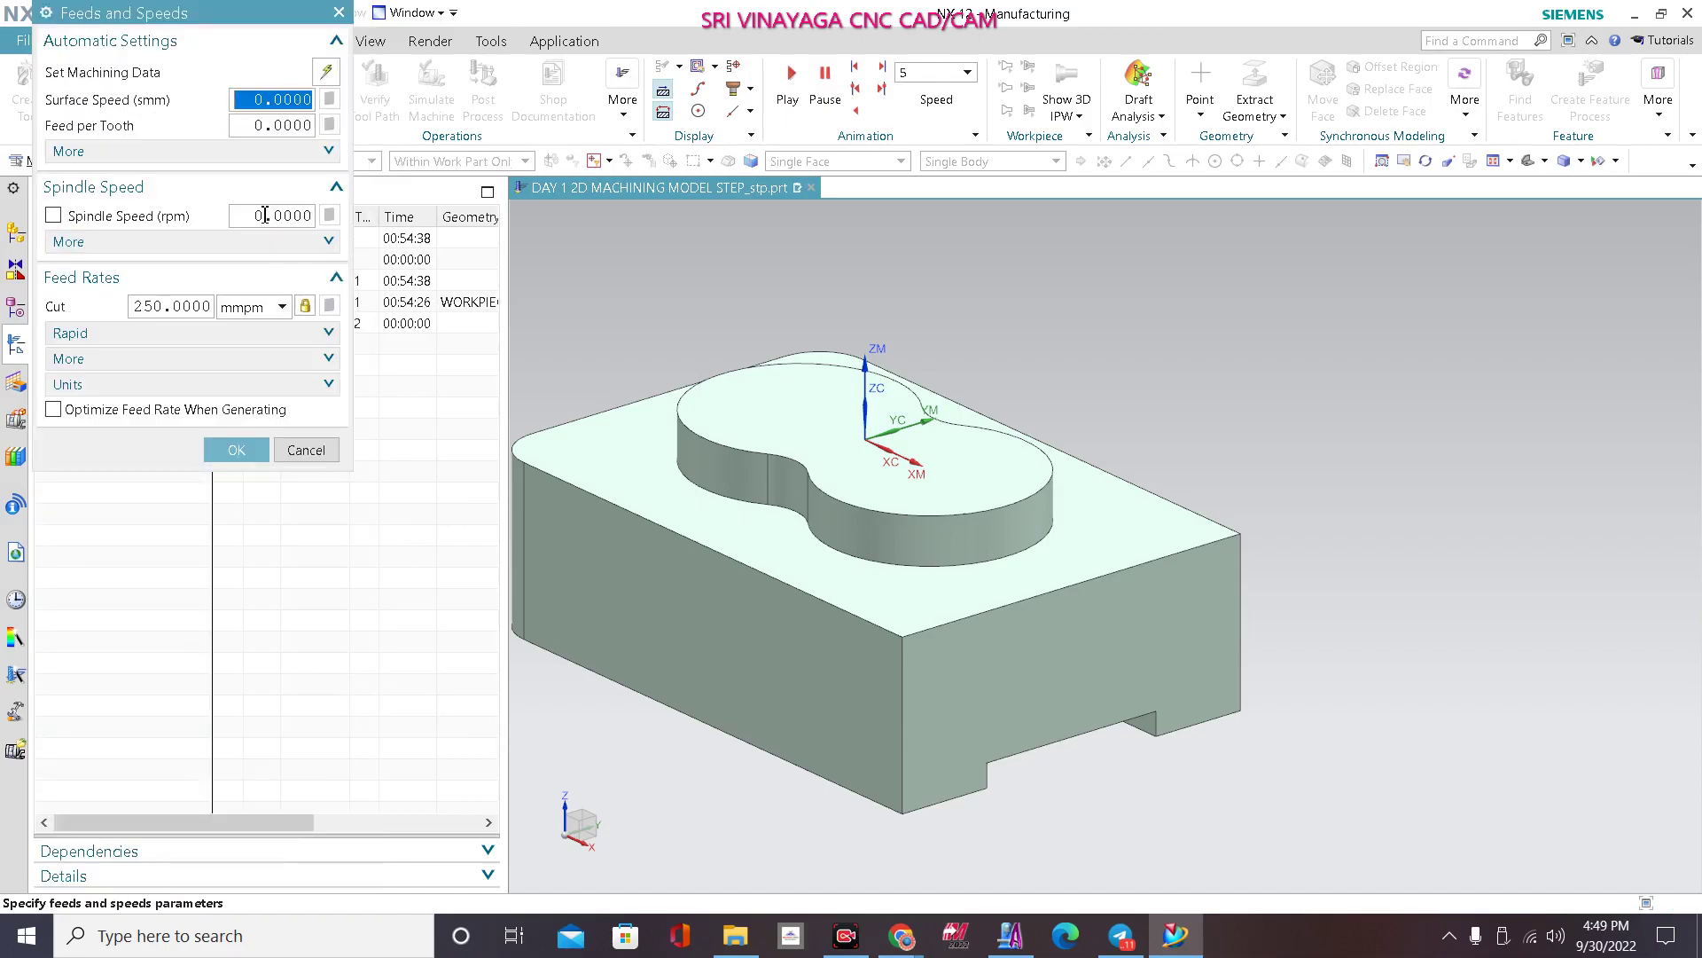
Step: Set the spindle speed to 3000 rpm, calculate the surface speed and feed per tooth from it, and accept the feeds and speeds
{"action": "left_click_drag", "start_coordinate": [266, 215], "coordinate": [251, 215]}
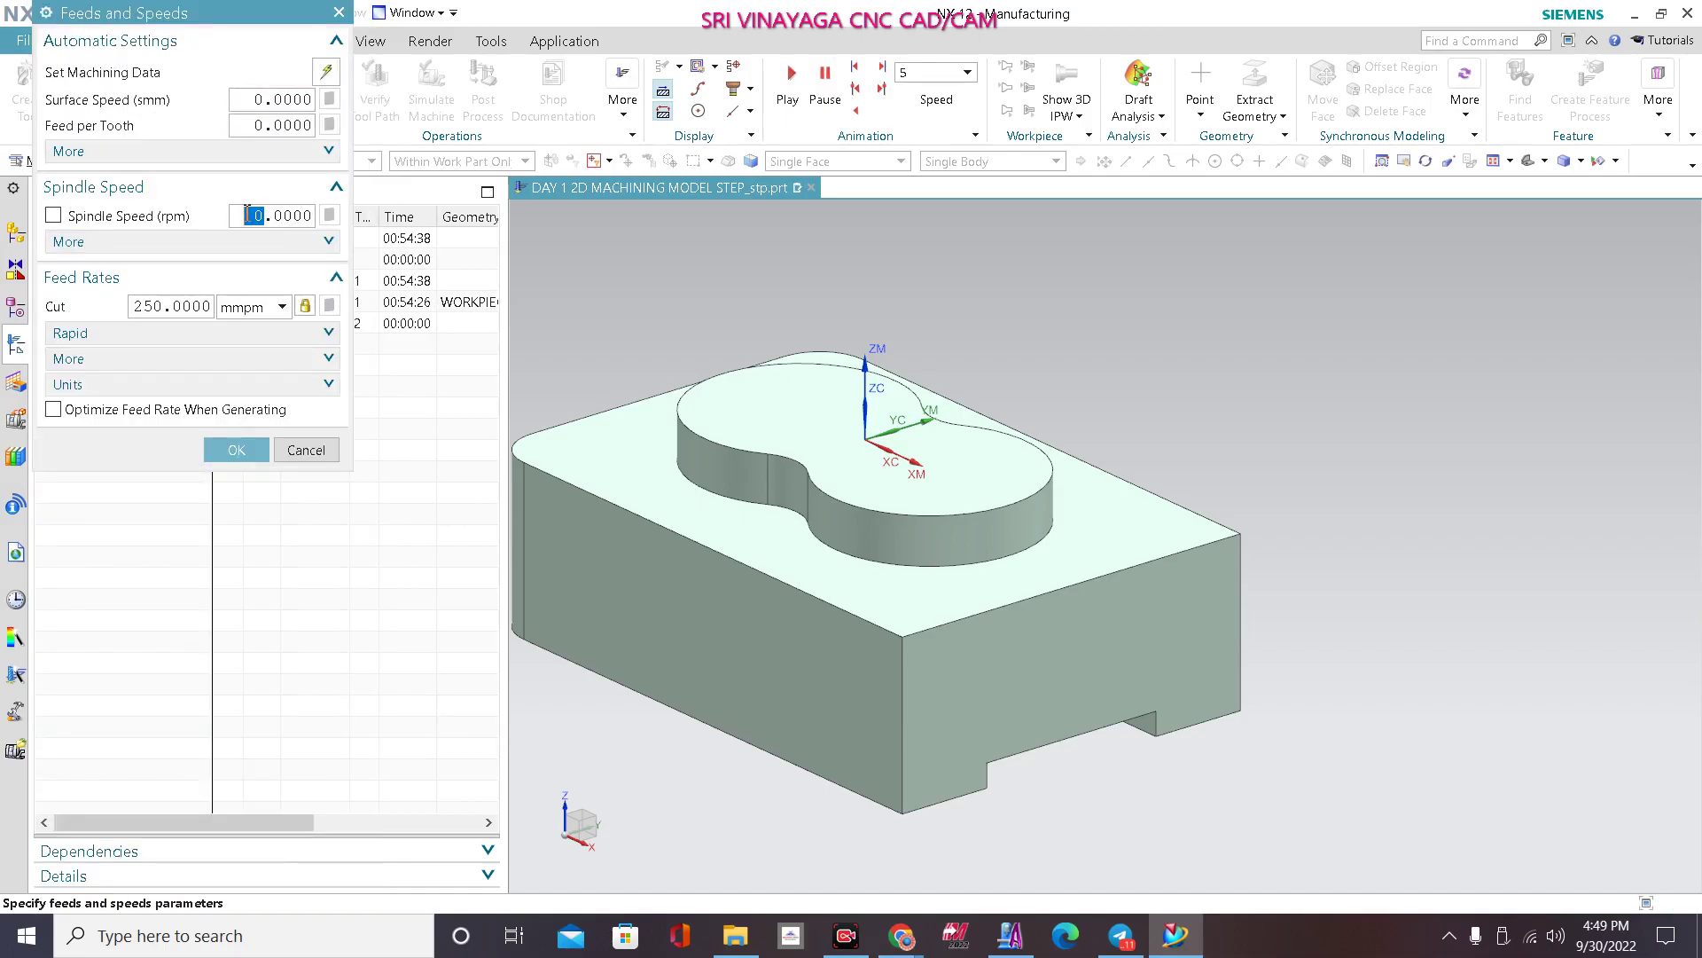
{"action": "type", "text": "0"}
{"action": "double_click", "coordinate": [247, 216]}
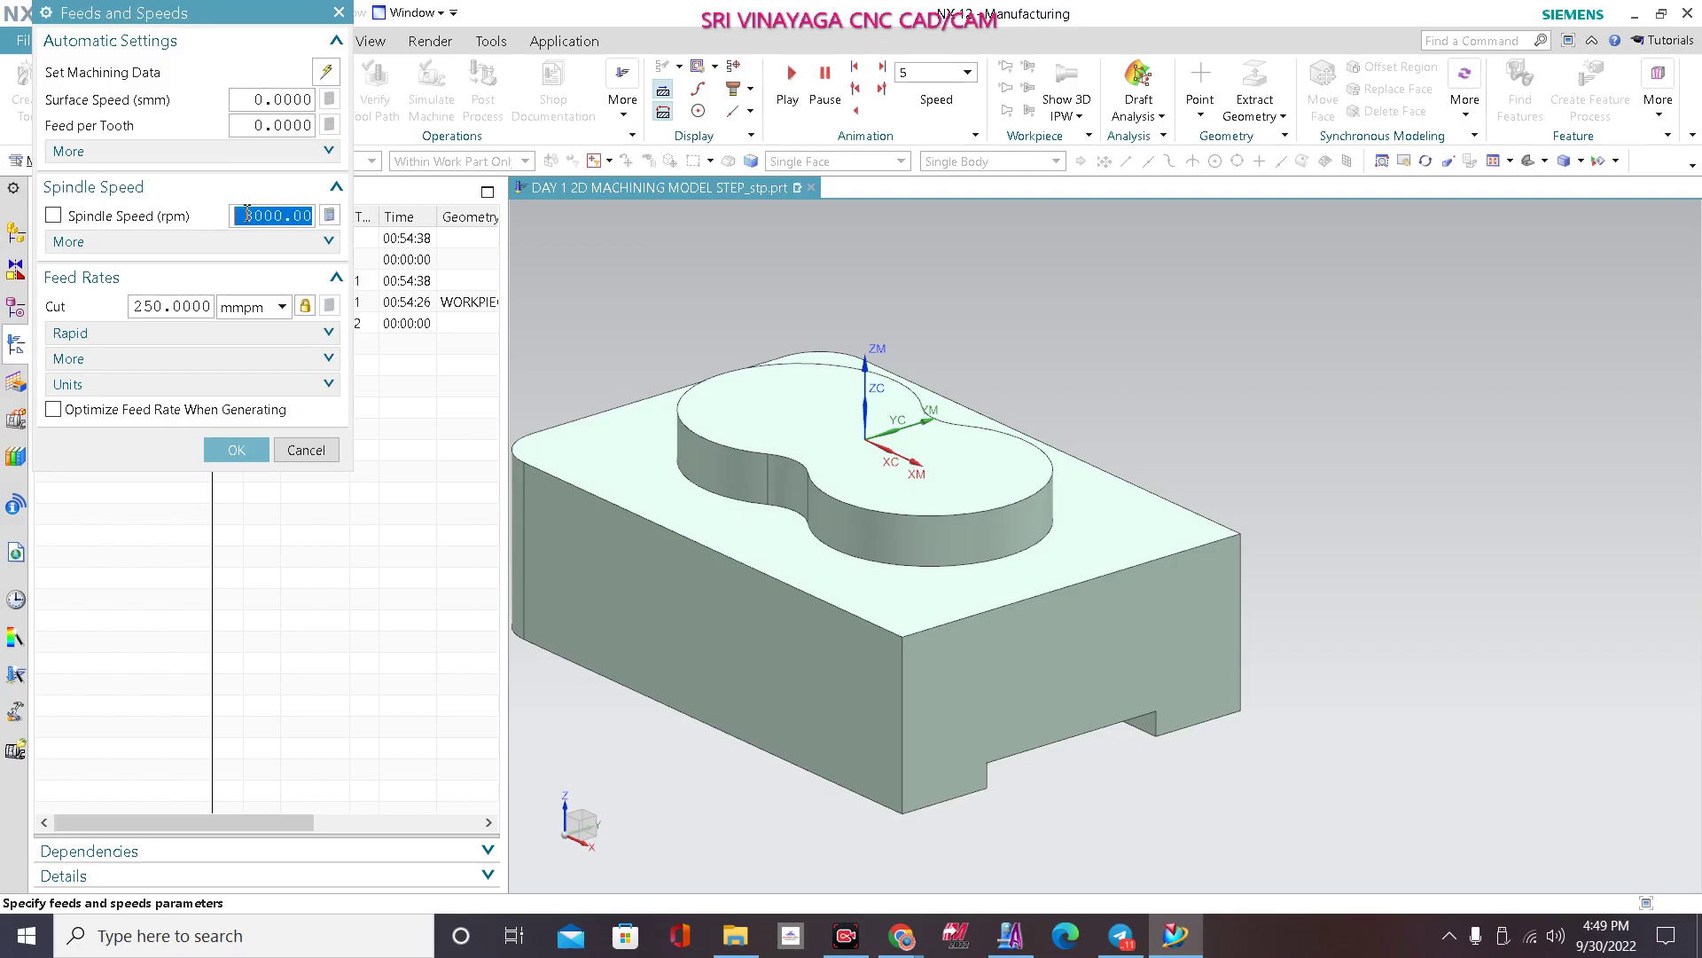
{"action": "left_click", "coordinate": [333, 217]}
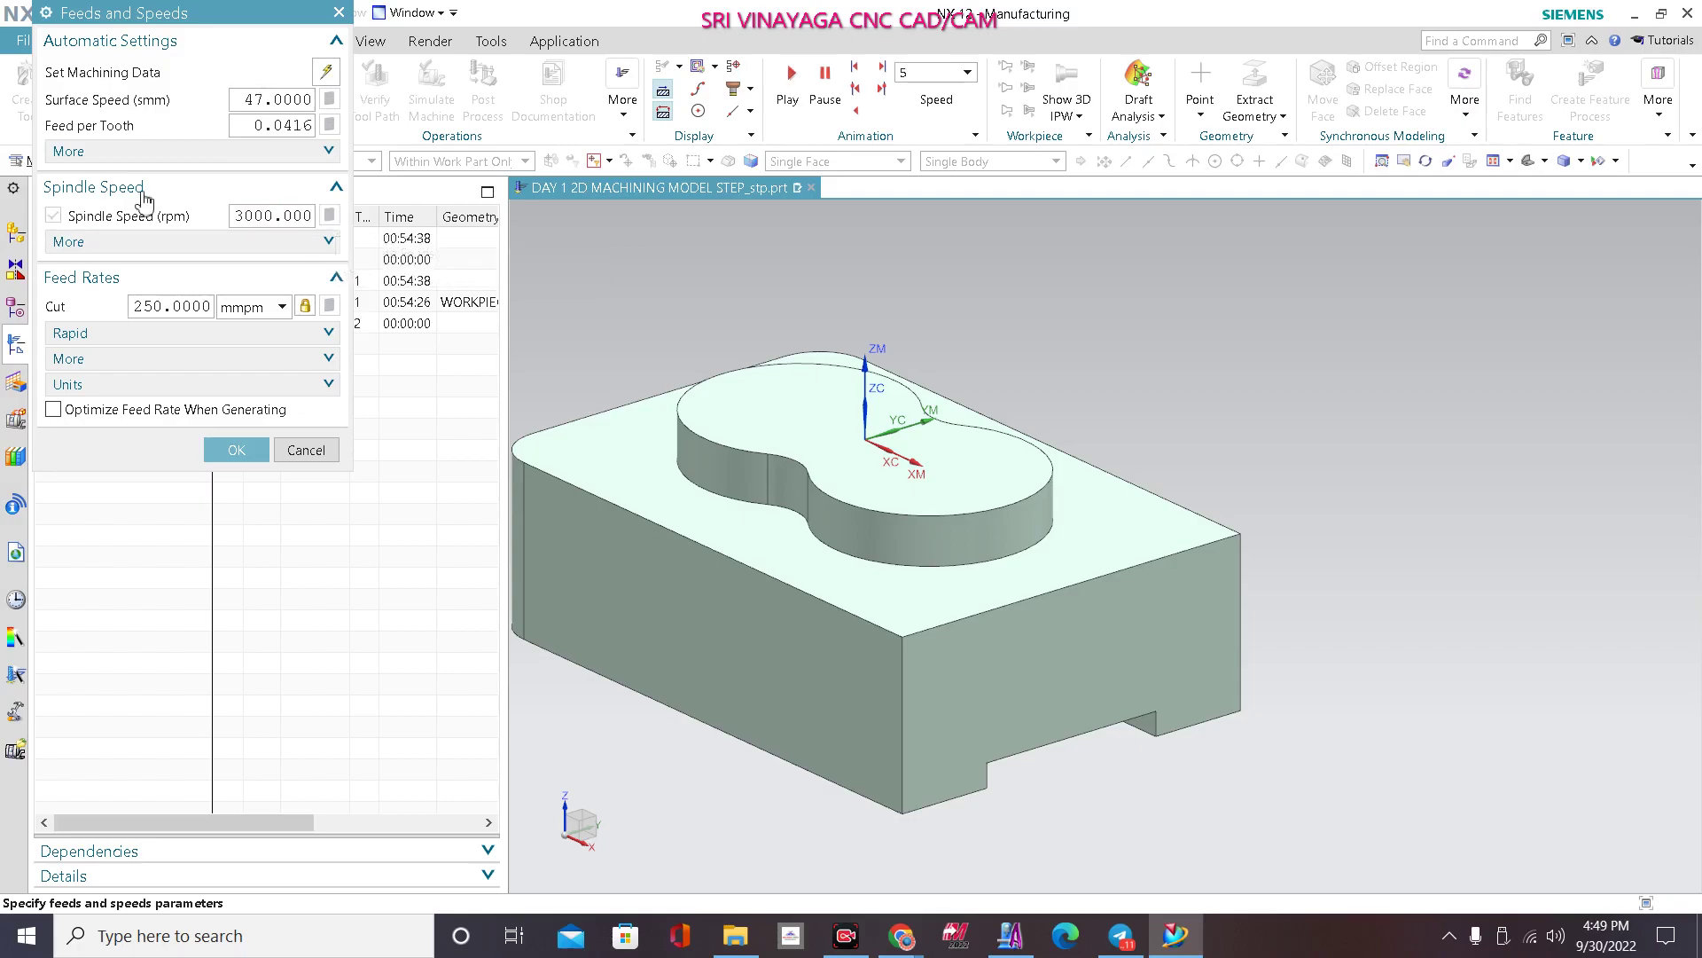
{"action": "left_click", "coordinate": [237, 450]}
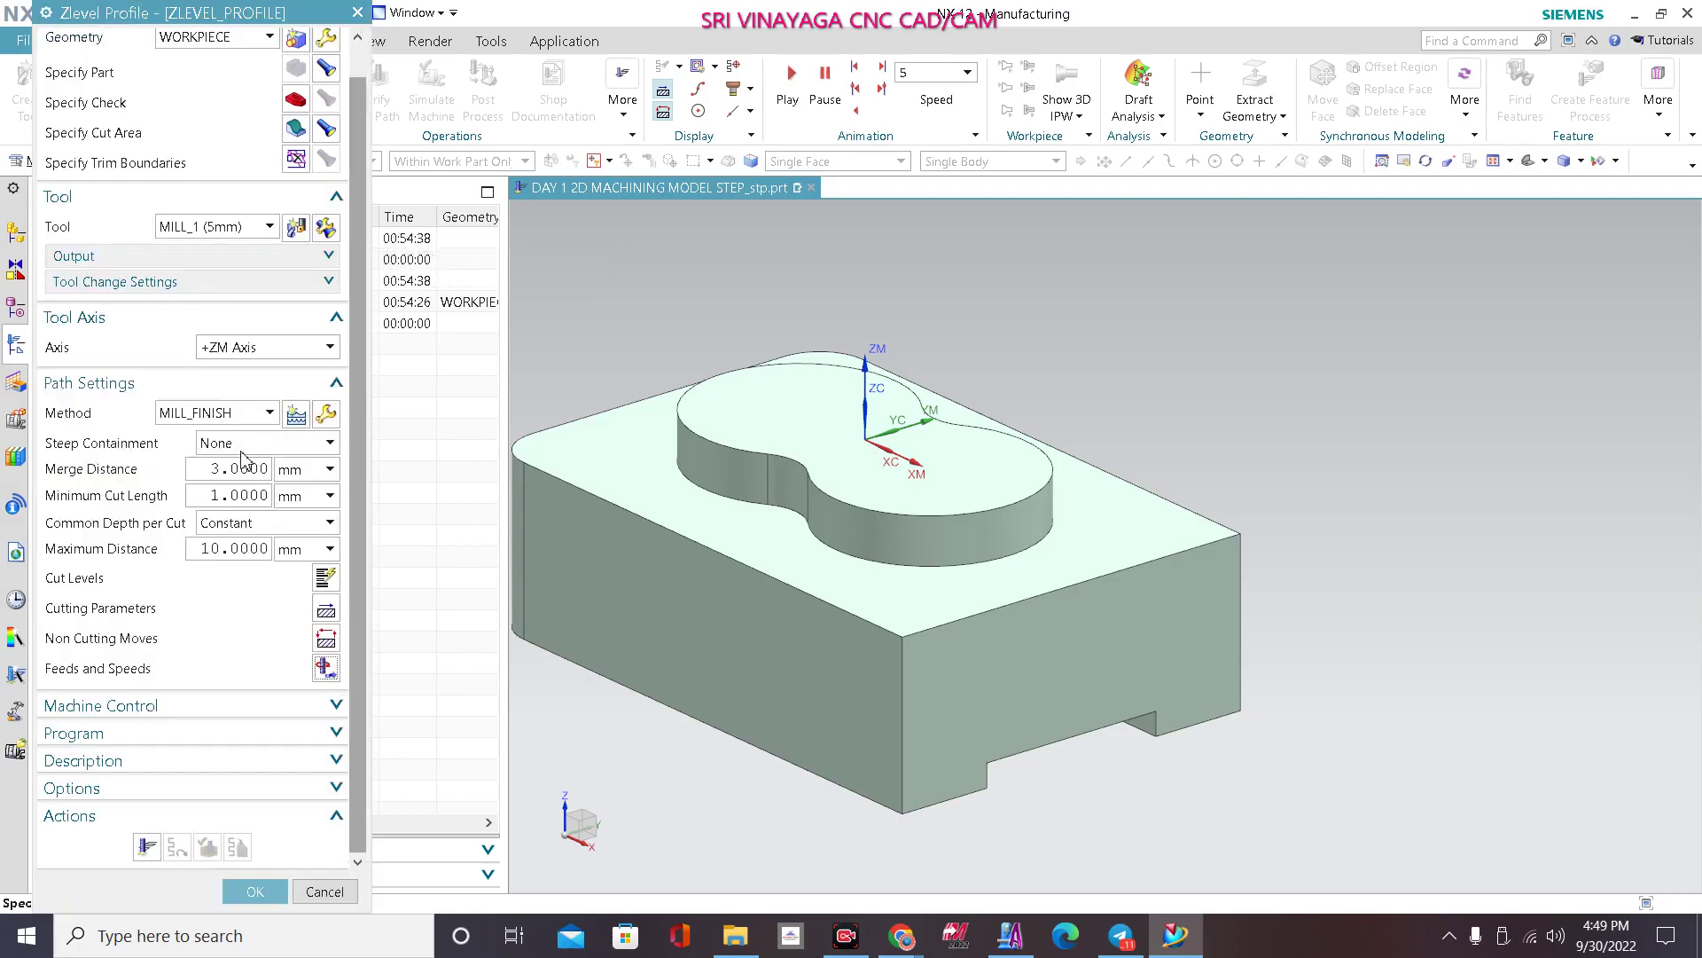
Step: Generate the ZLEVEL_PROFILE tool path and inspect the passes around the figure-eight boss, including the engage moves
{"action": "left_click", "coordinate": [144, 849]}
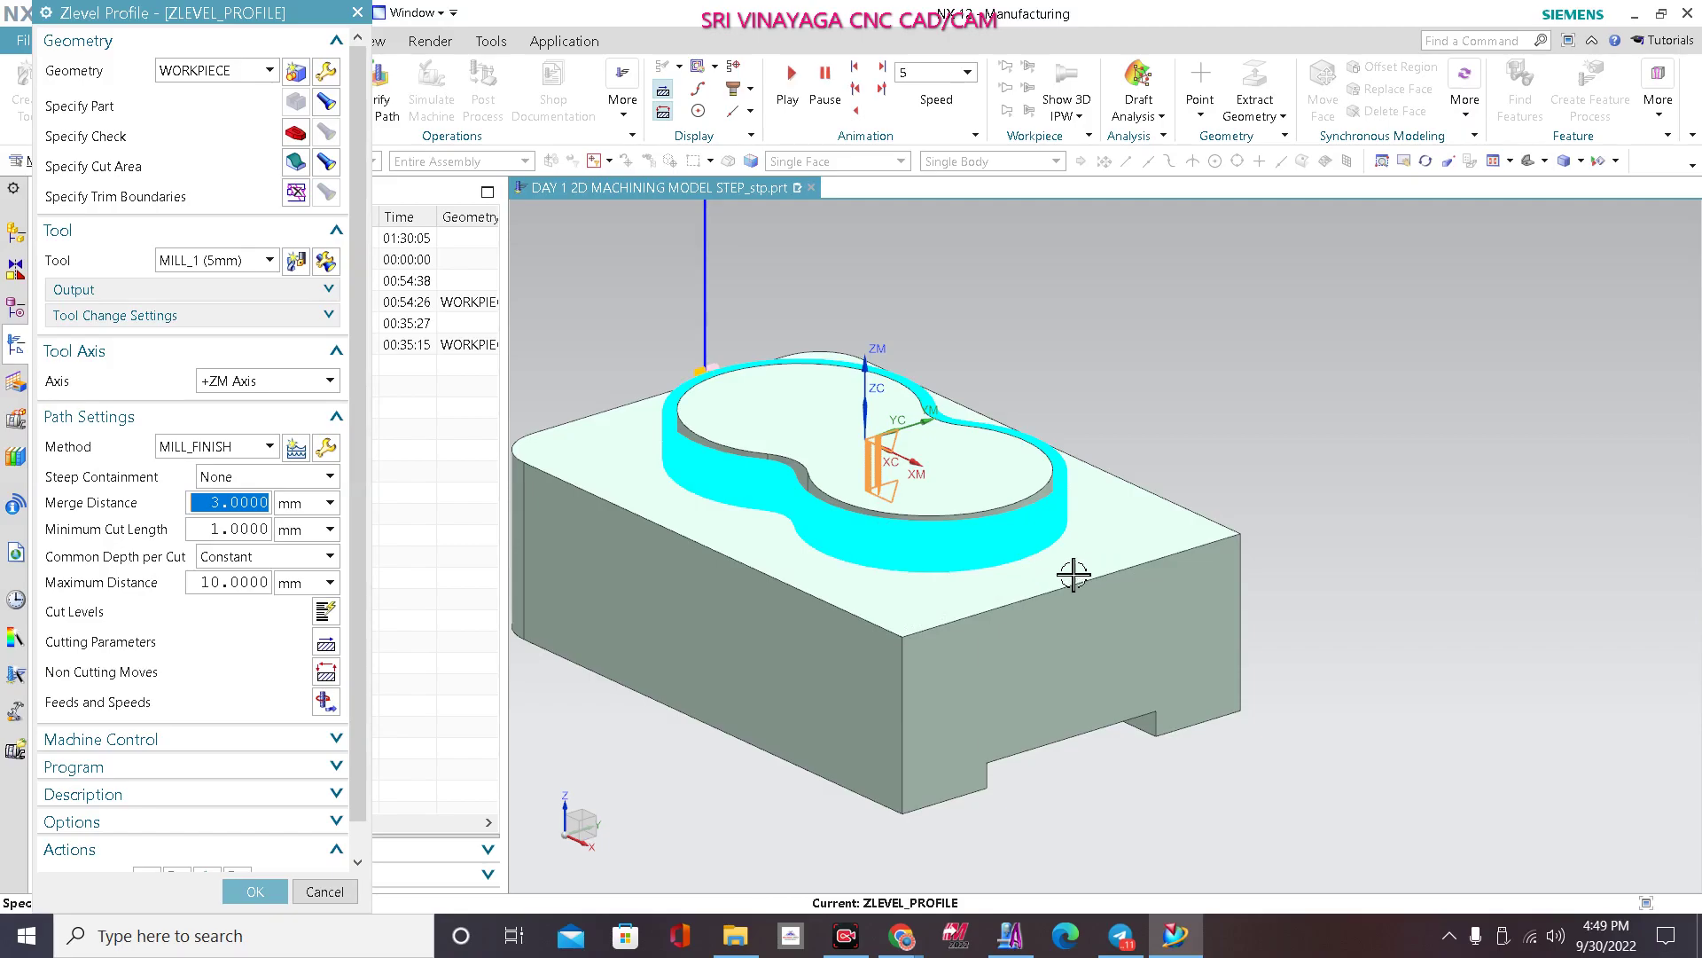
{"action": "scroll", "coordinate": [567, 346], "scroll_direction": "up", "scroll_amount": 2}
{"action": "middle_click_drag", "start_coordinate": [622, 348], "coordinate": [656, 381]}
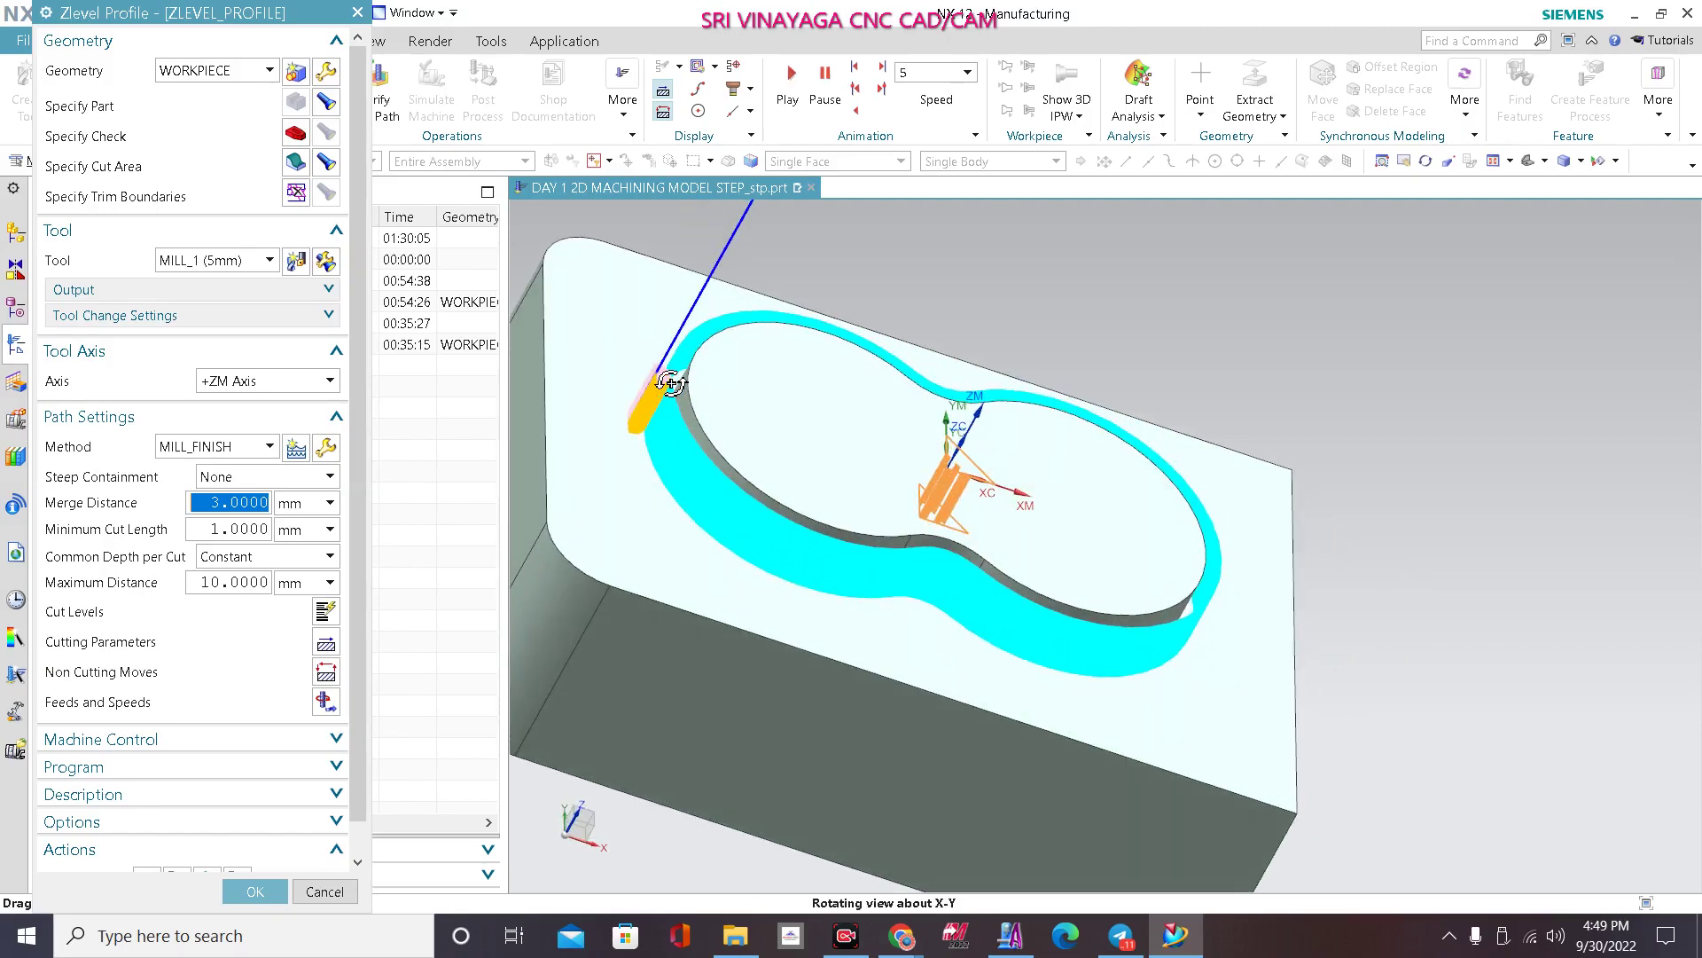
{"action": "scroll", "coordinate": [661, 390], "scroll_direction": "up", "scroll_amount": 5}
{"action": "scroll", "coordinate": [666, 368], "scroll_direction": "down", "scroll_amount": 1}
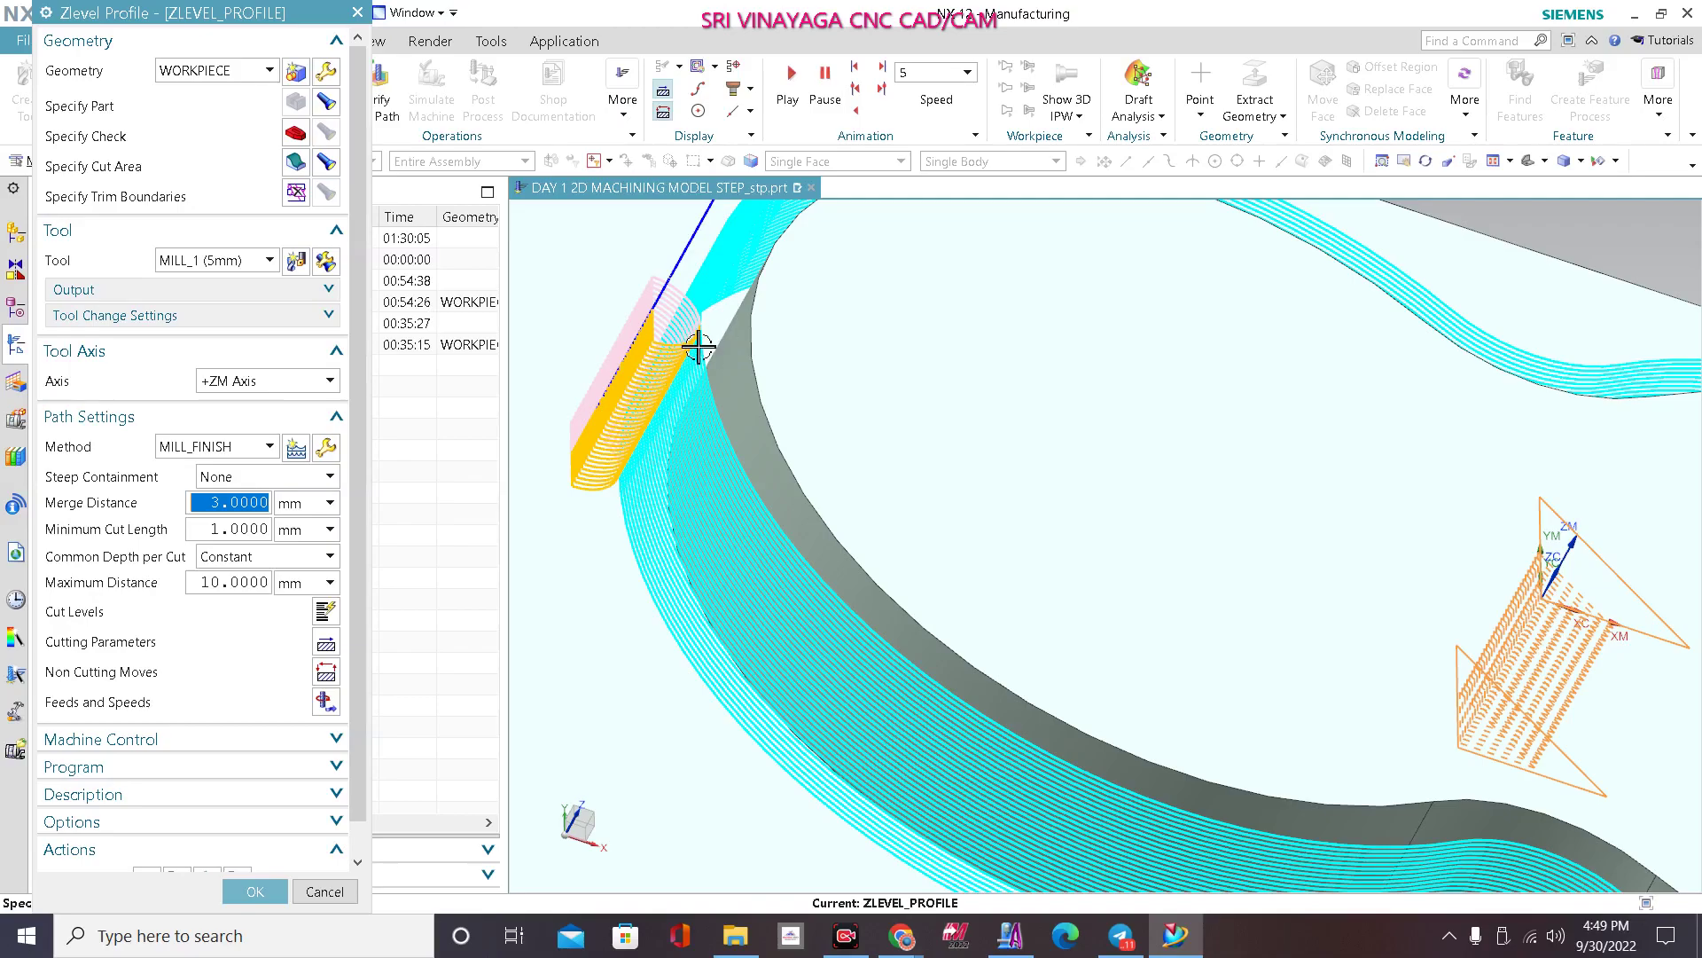
{"action": "scroll", "coordinate": [905, 391], "scroll_direction": "down", "scroll_amount": 3}
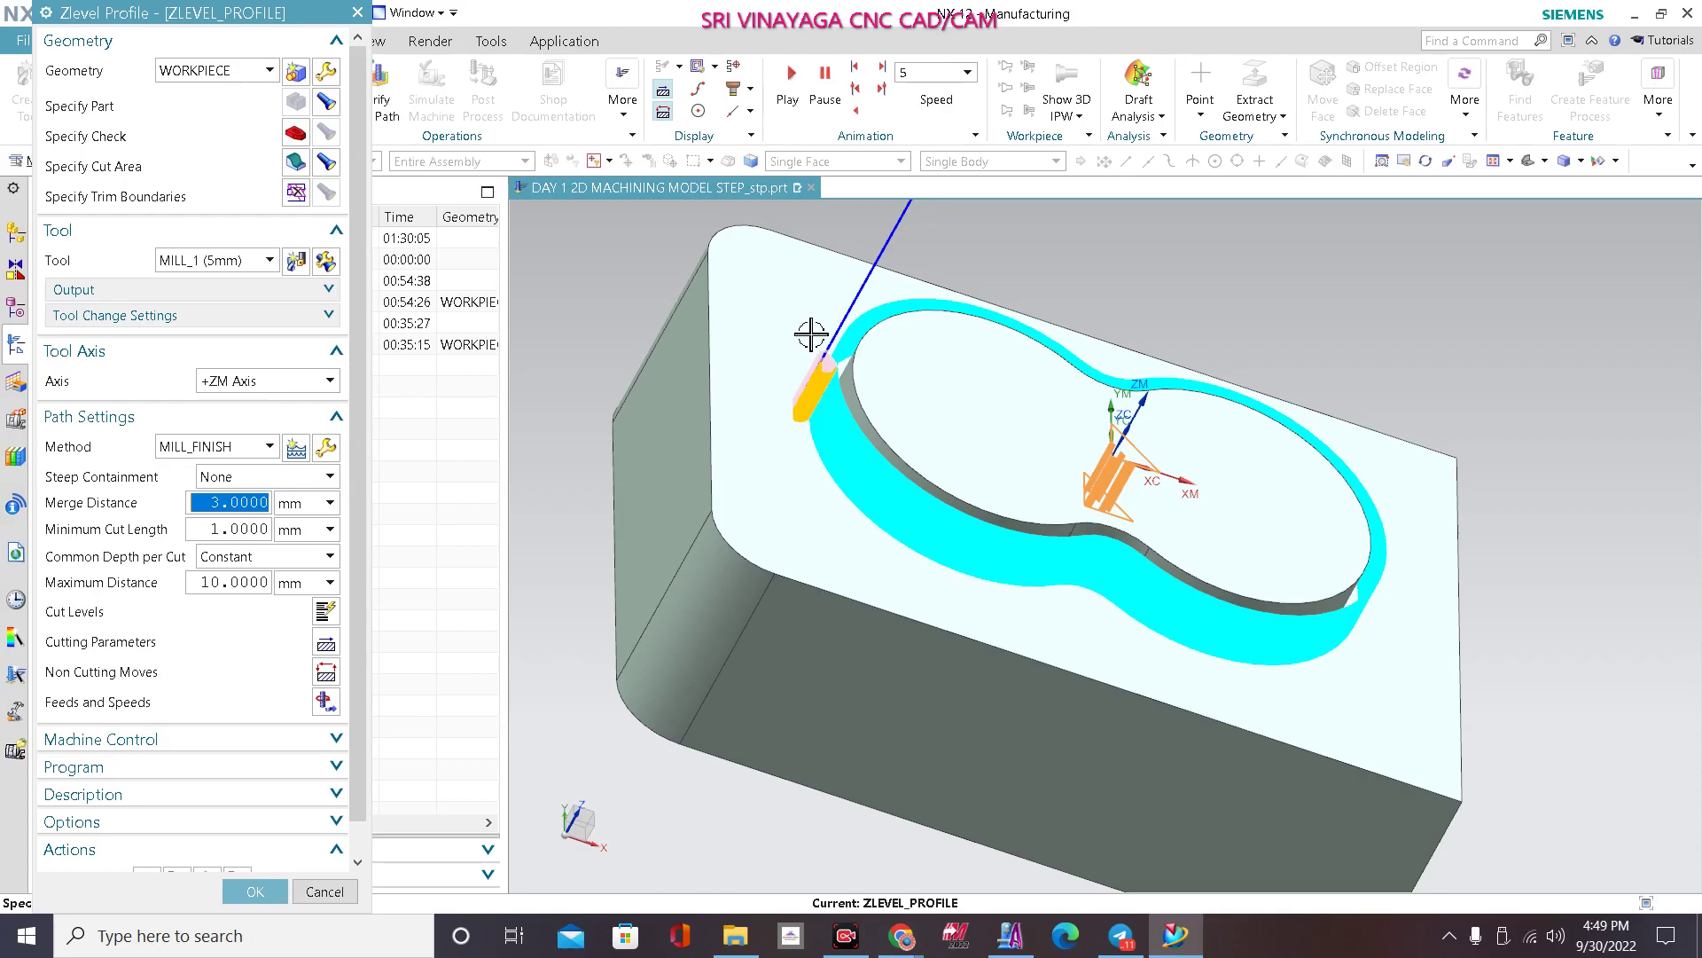
{"action": "left_click", "coordinate": [1532, 168]}
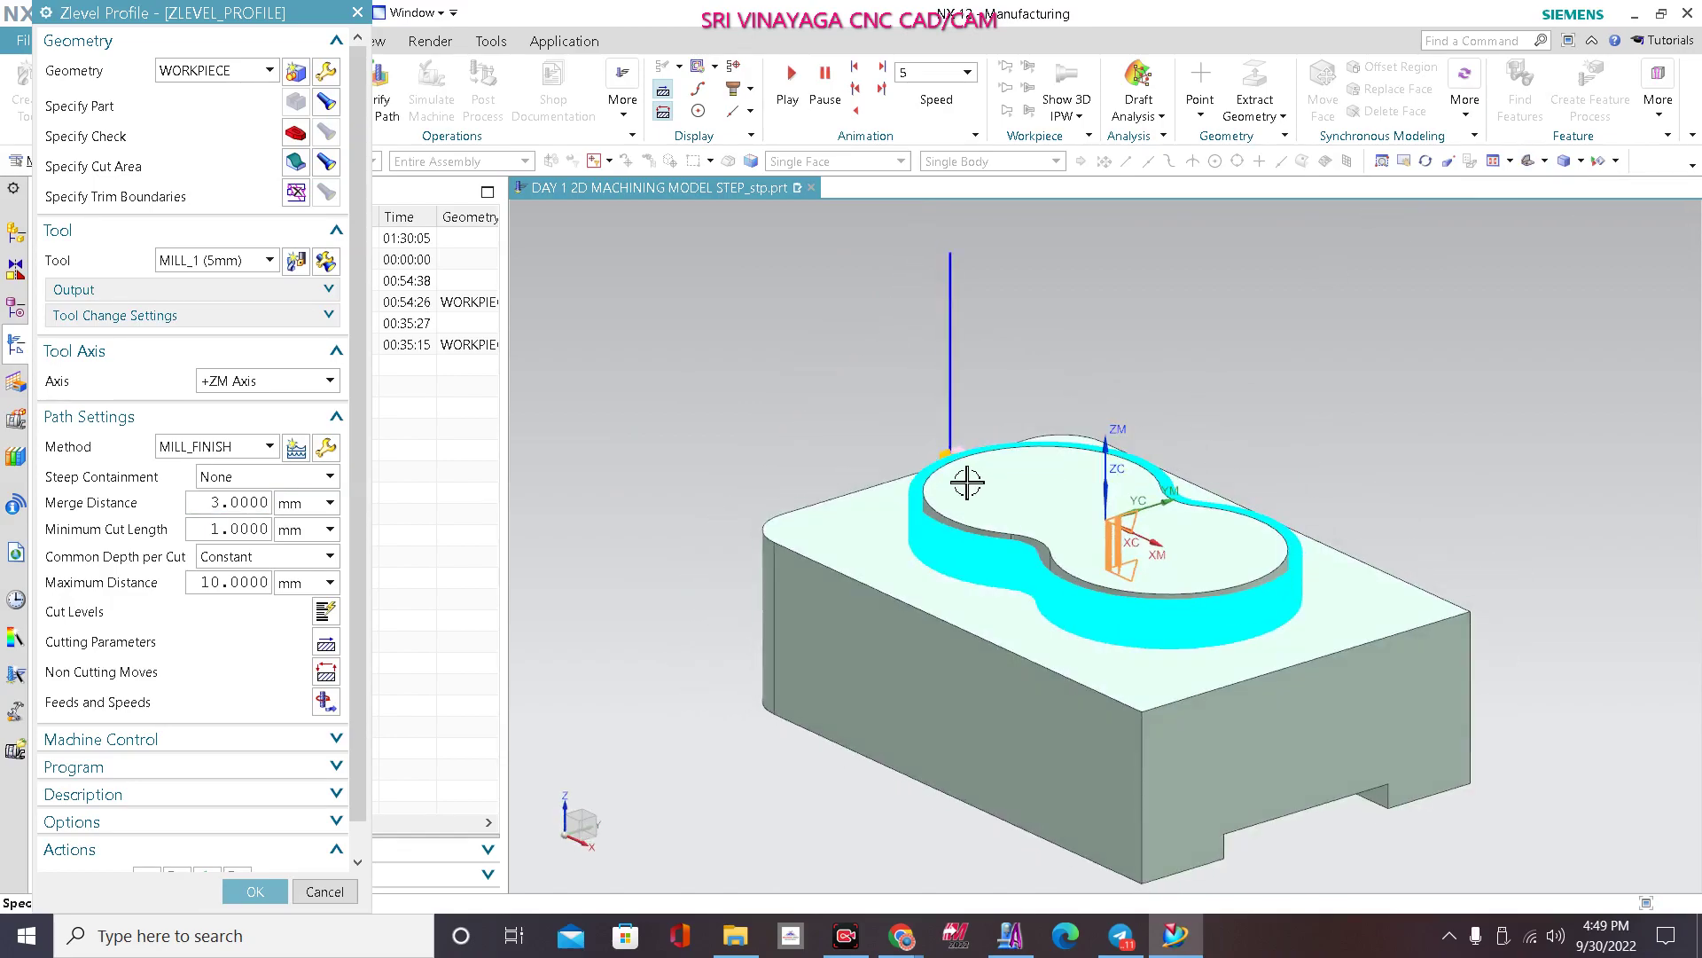
Step: Start verification of the Z-level tool path in 3D Dynamic mode and configure its collision settings
{"action": "scroll", "coordinate": [253, 824], "scroll_direction": "down", "scroll_amount": 1}
{"action": "left_click", "coordinate": [210, 850]}
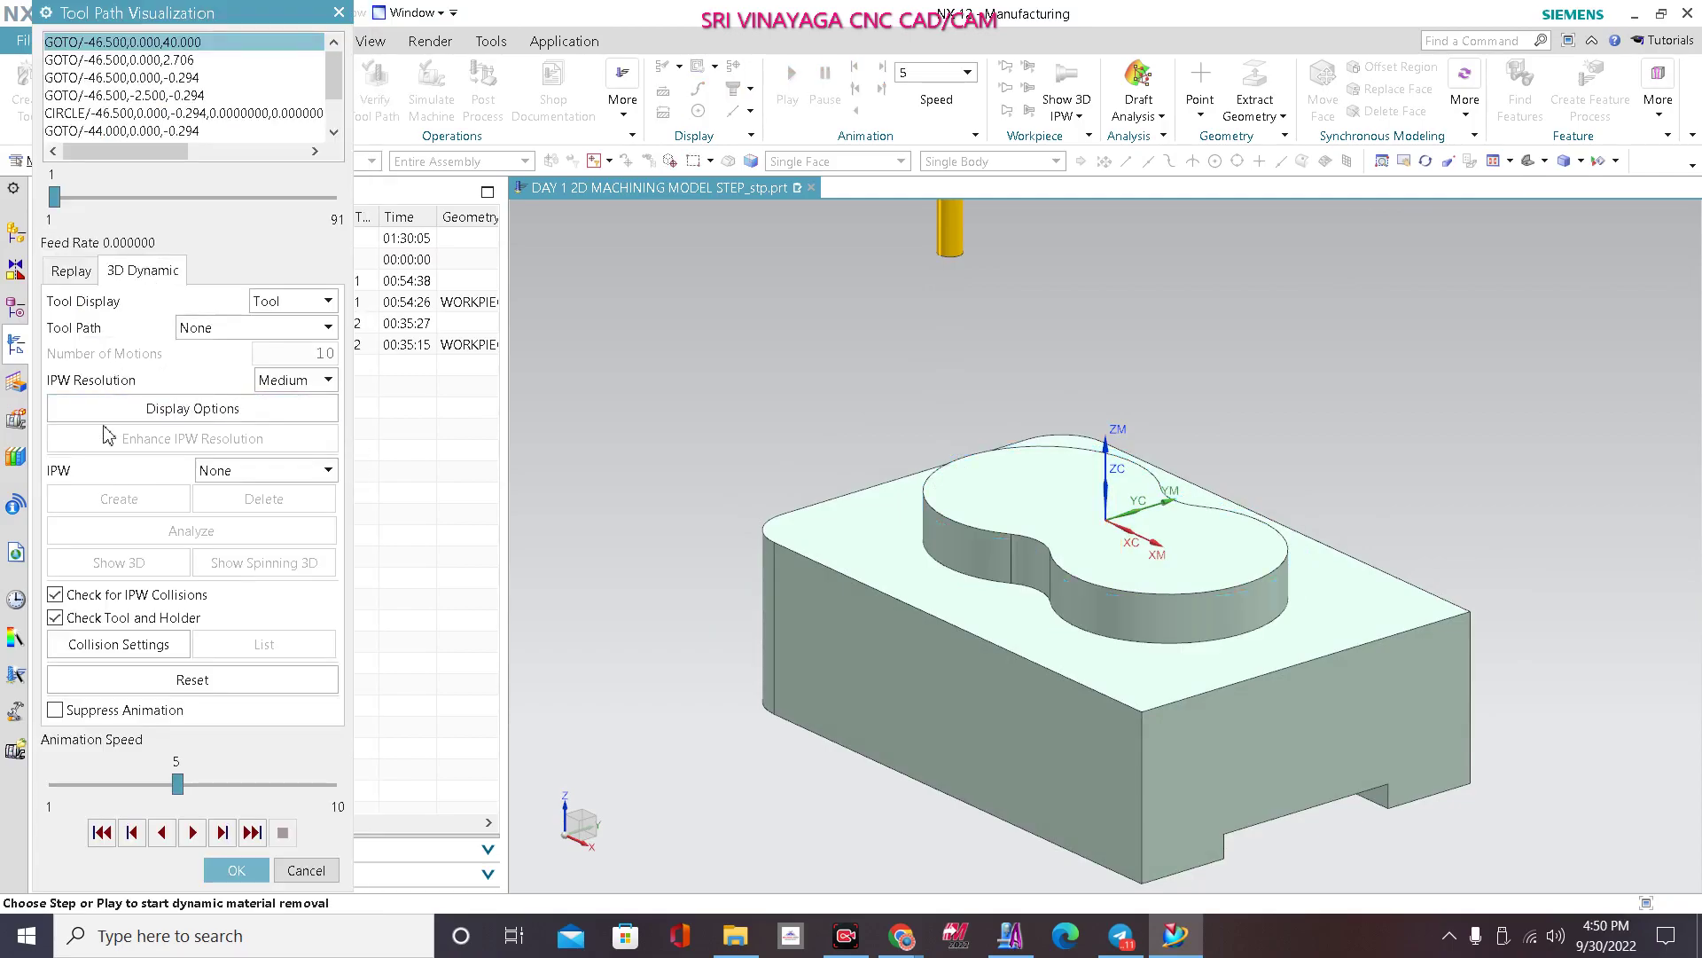
{"action": "left_click", "coordinate": [93, 631]}
{"action": "left_click", "coordinate": [112, 116]}
{"action": "left_click", "coordinate": [108, 139]}
{"action": "left_click", "coordinate": [236, 178]}
Step: Play the 3D dynamic material removal with the animation speed lowered to 3, examine the floor around the boss, and close the verification
{"action": "left_click", "coordinate": [204, 830]}
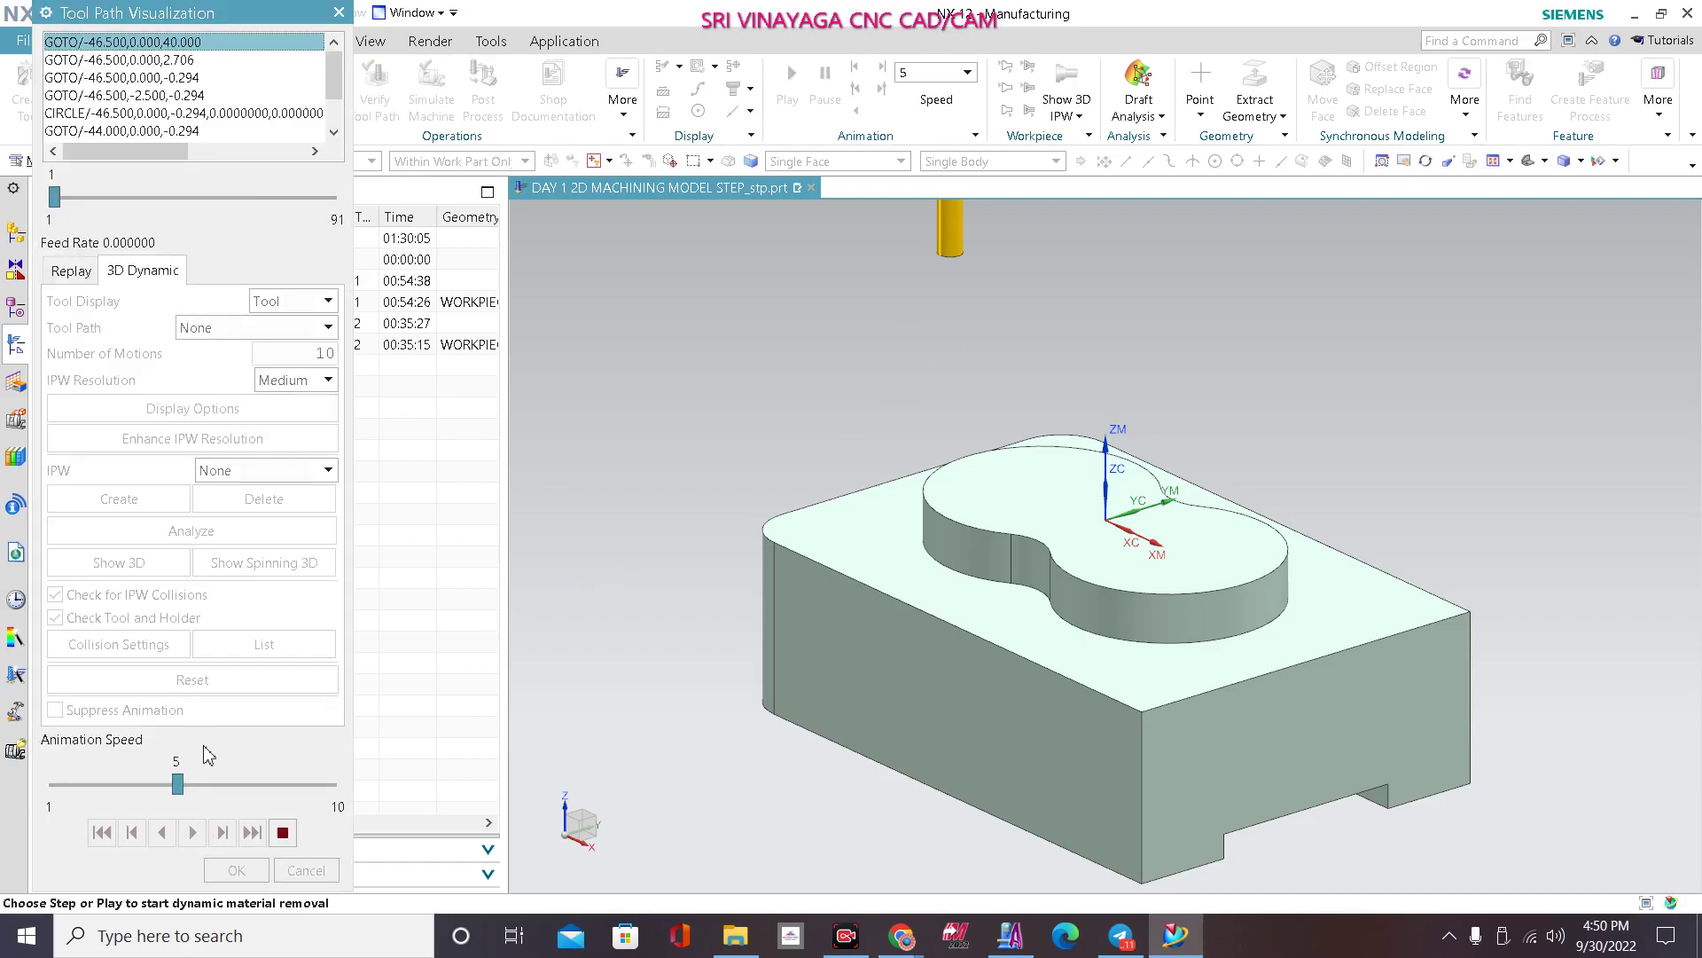
{"action": "left_click", "coordinate": [136, 784]}
{"action": "left_click", "coordinate": [136, 784]}
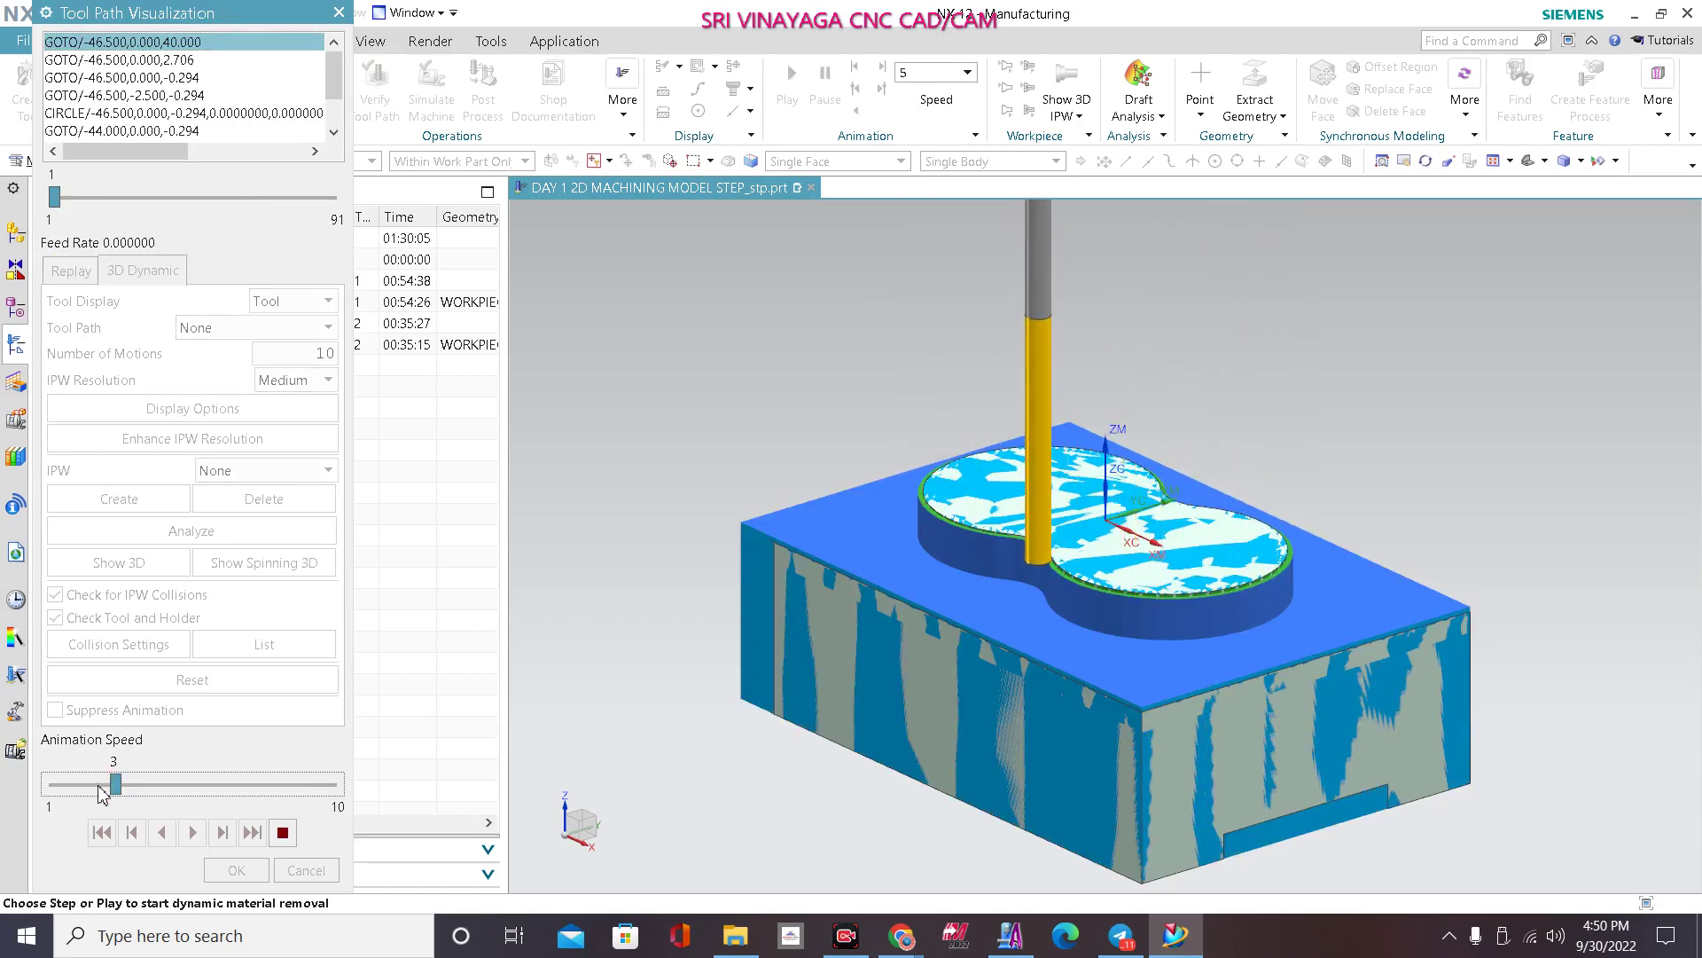
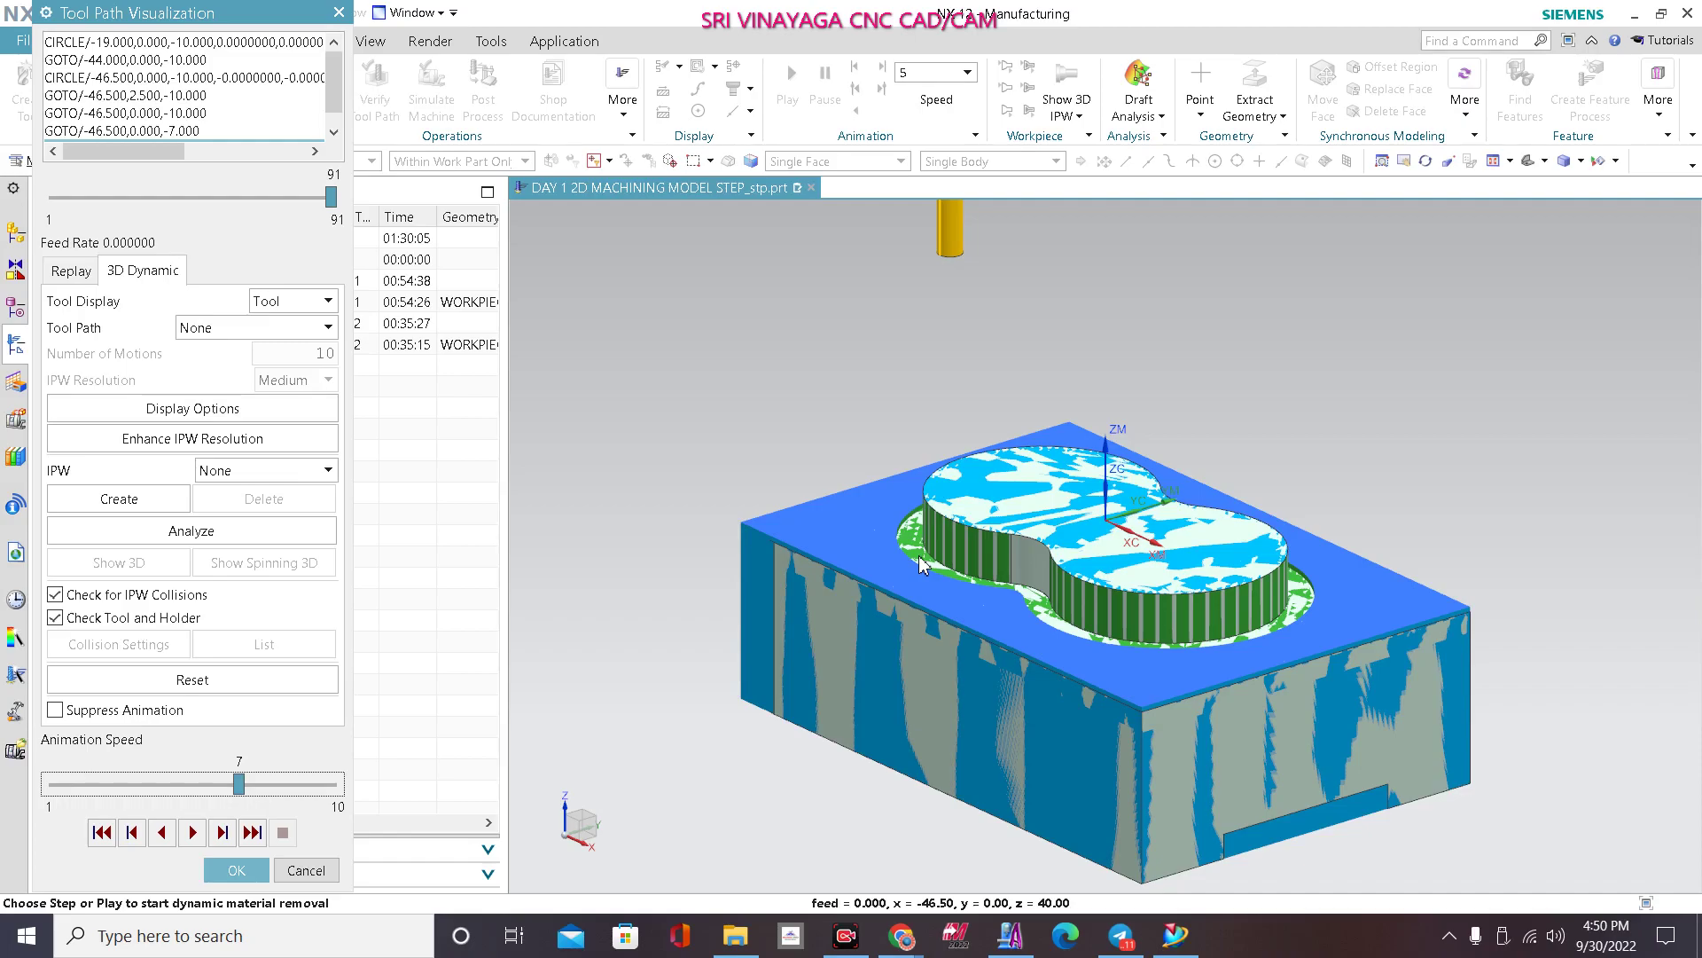
{"action": "scroll", "coordinate": [958, 545], "scroll_direction": "down", "scroll_amount": 1}
{"action": "scroll", "coordinate": [956, 561], "scroll_direction": "down", "scroll_amount": 2}
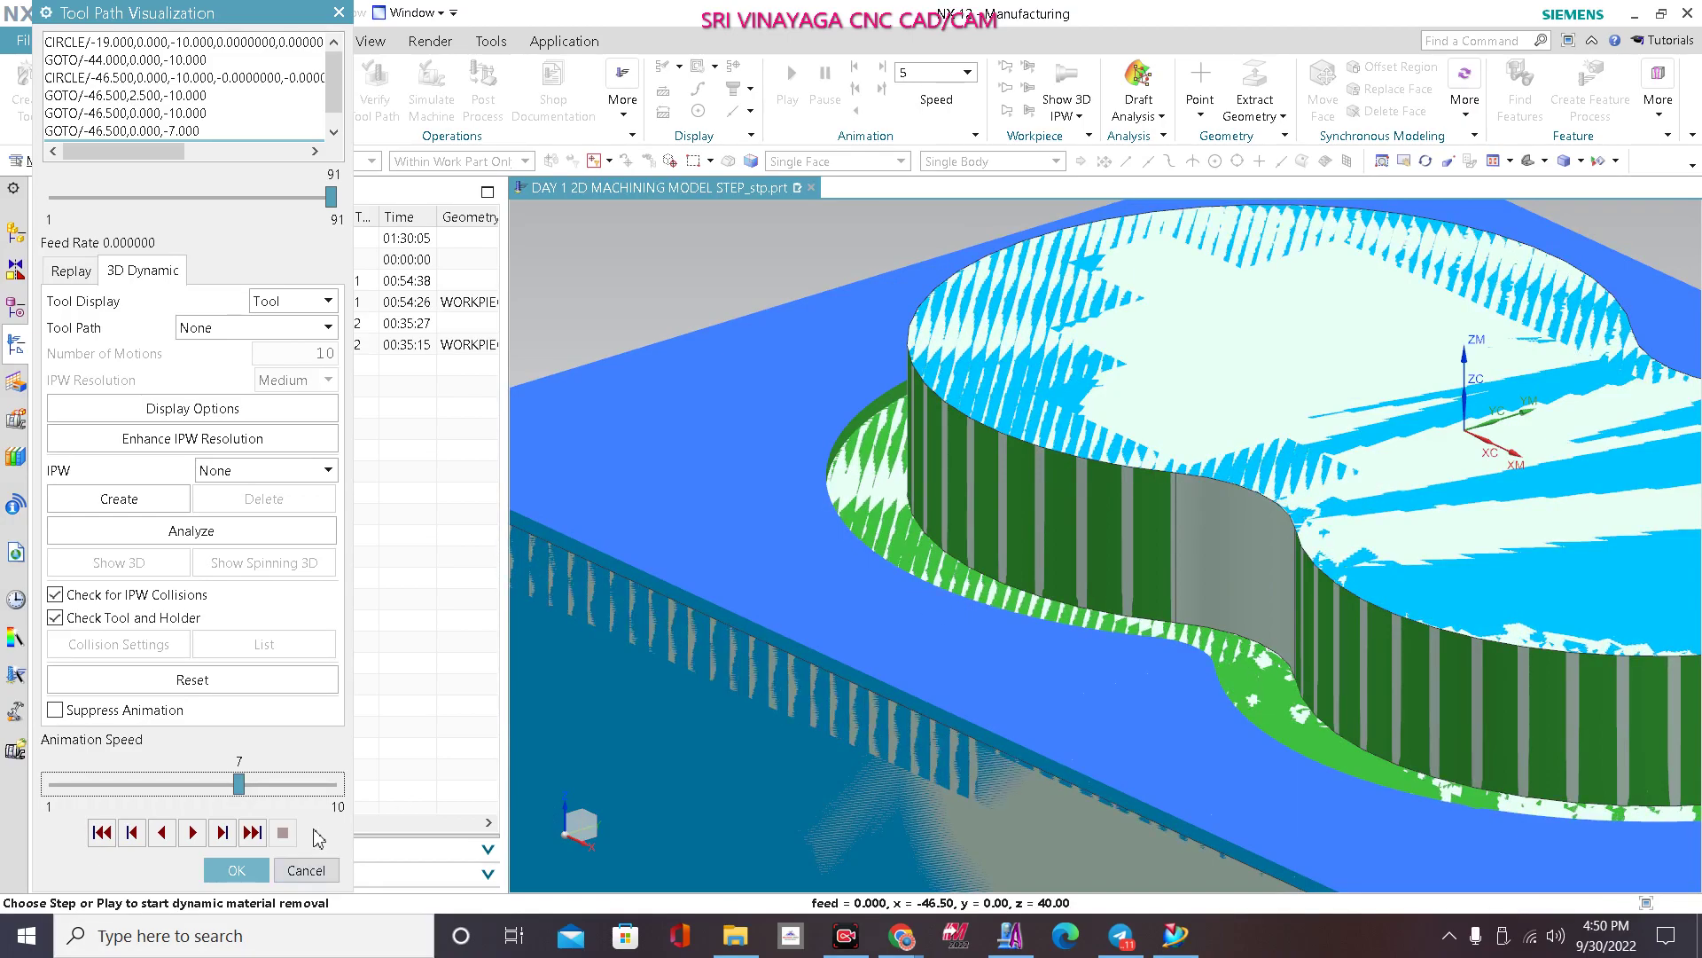
{"action": "left_click", "coordinate": [237, 869]}
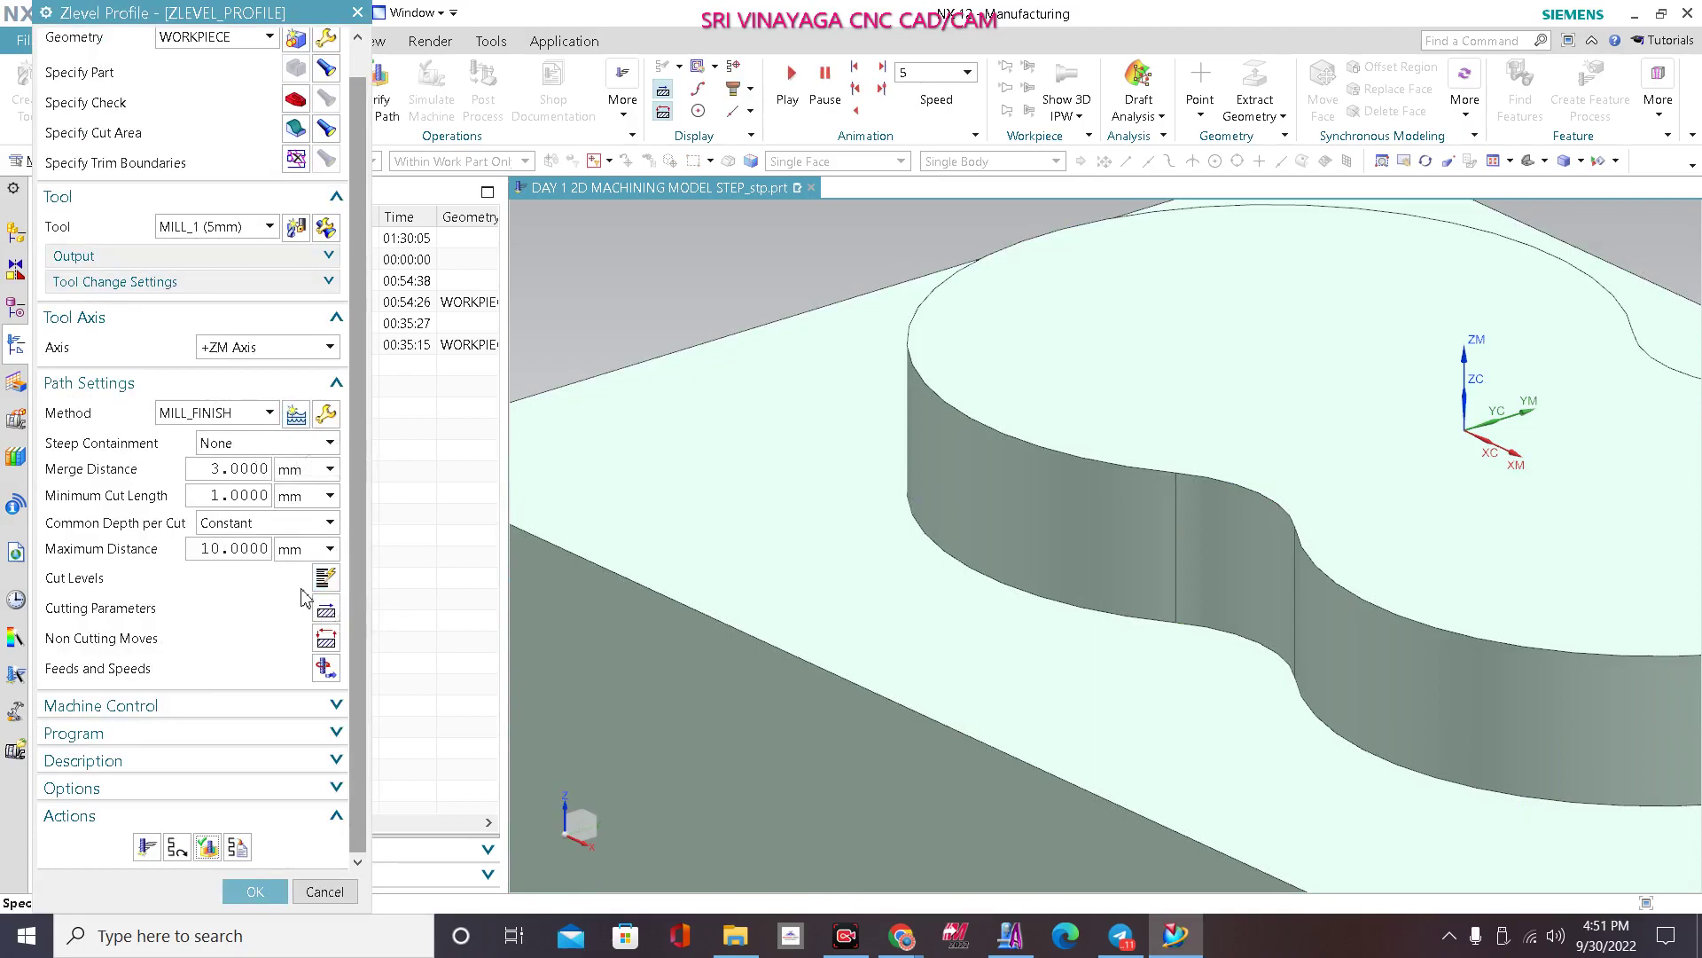
Step: Disable using the side stock for the floor, set the part floor stock to 1, and regenerate the ZLEVEL_PROFILE tool path
{"action": "left_click", "coordinate": [327, 612]}
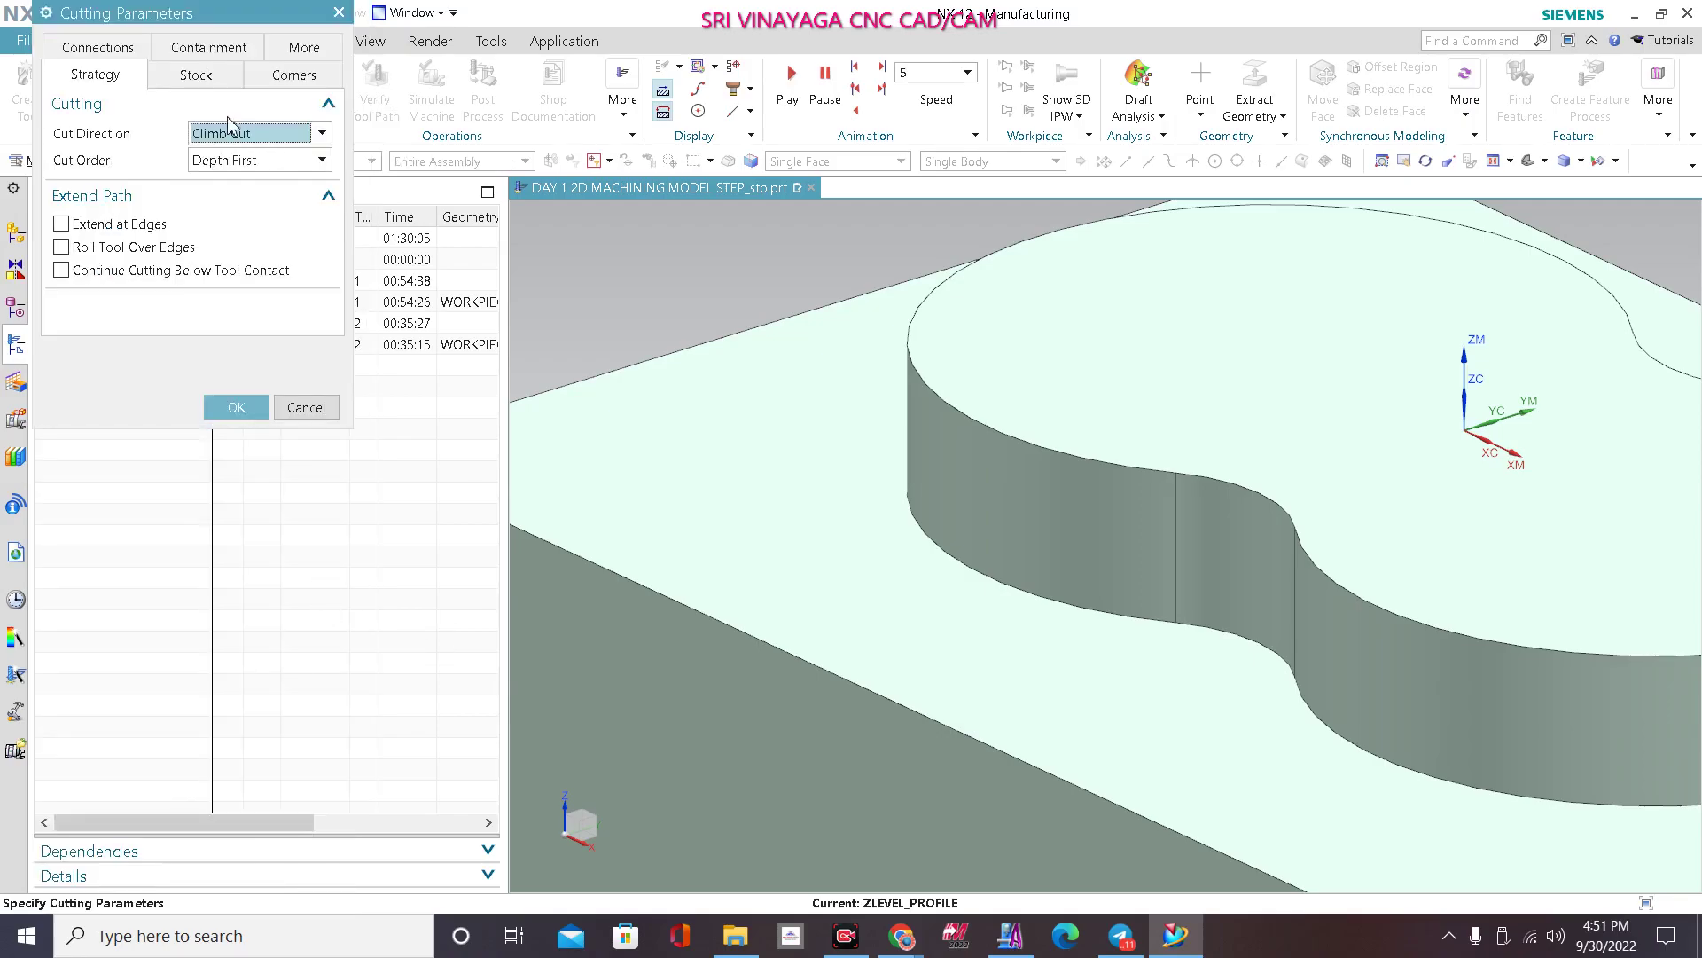
{"action": "left_click", "coordinate": [196, 74]}
{"action": "left_click", "coordinate": [155, 133]}
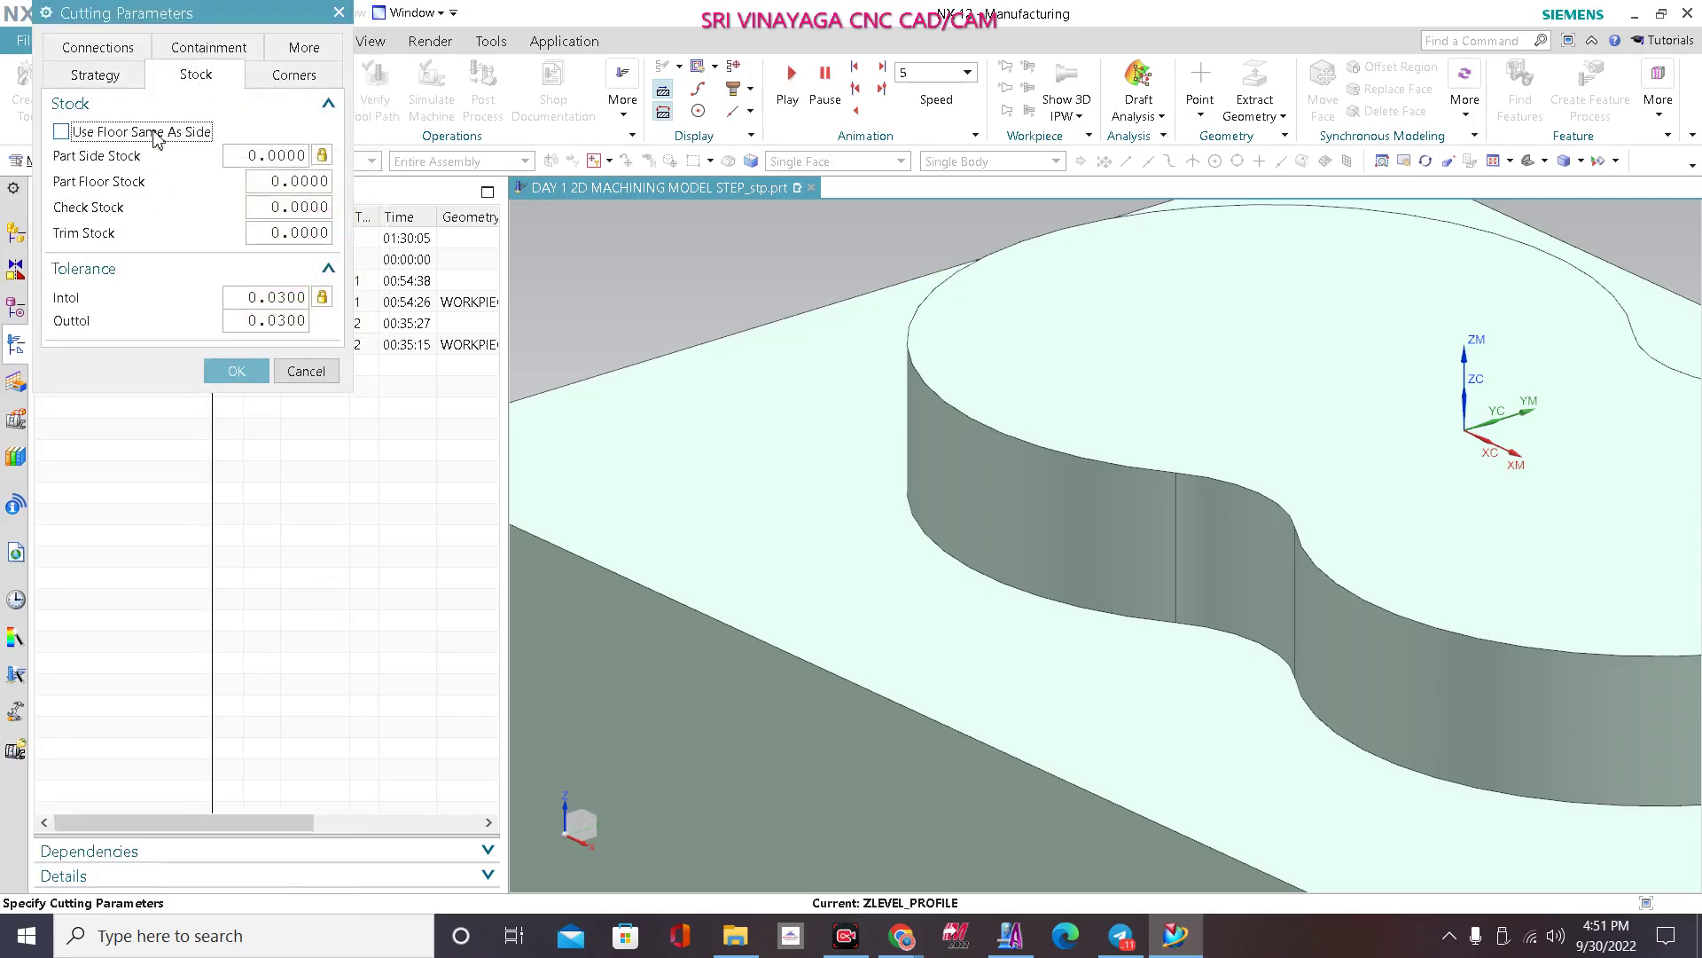
{"action": "left_click", "coordinate": [291, 181]}
{"action": "double_click", "coordinate": [266, 183]}
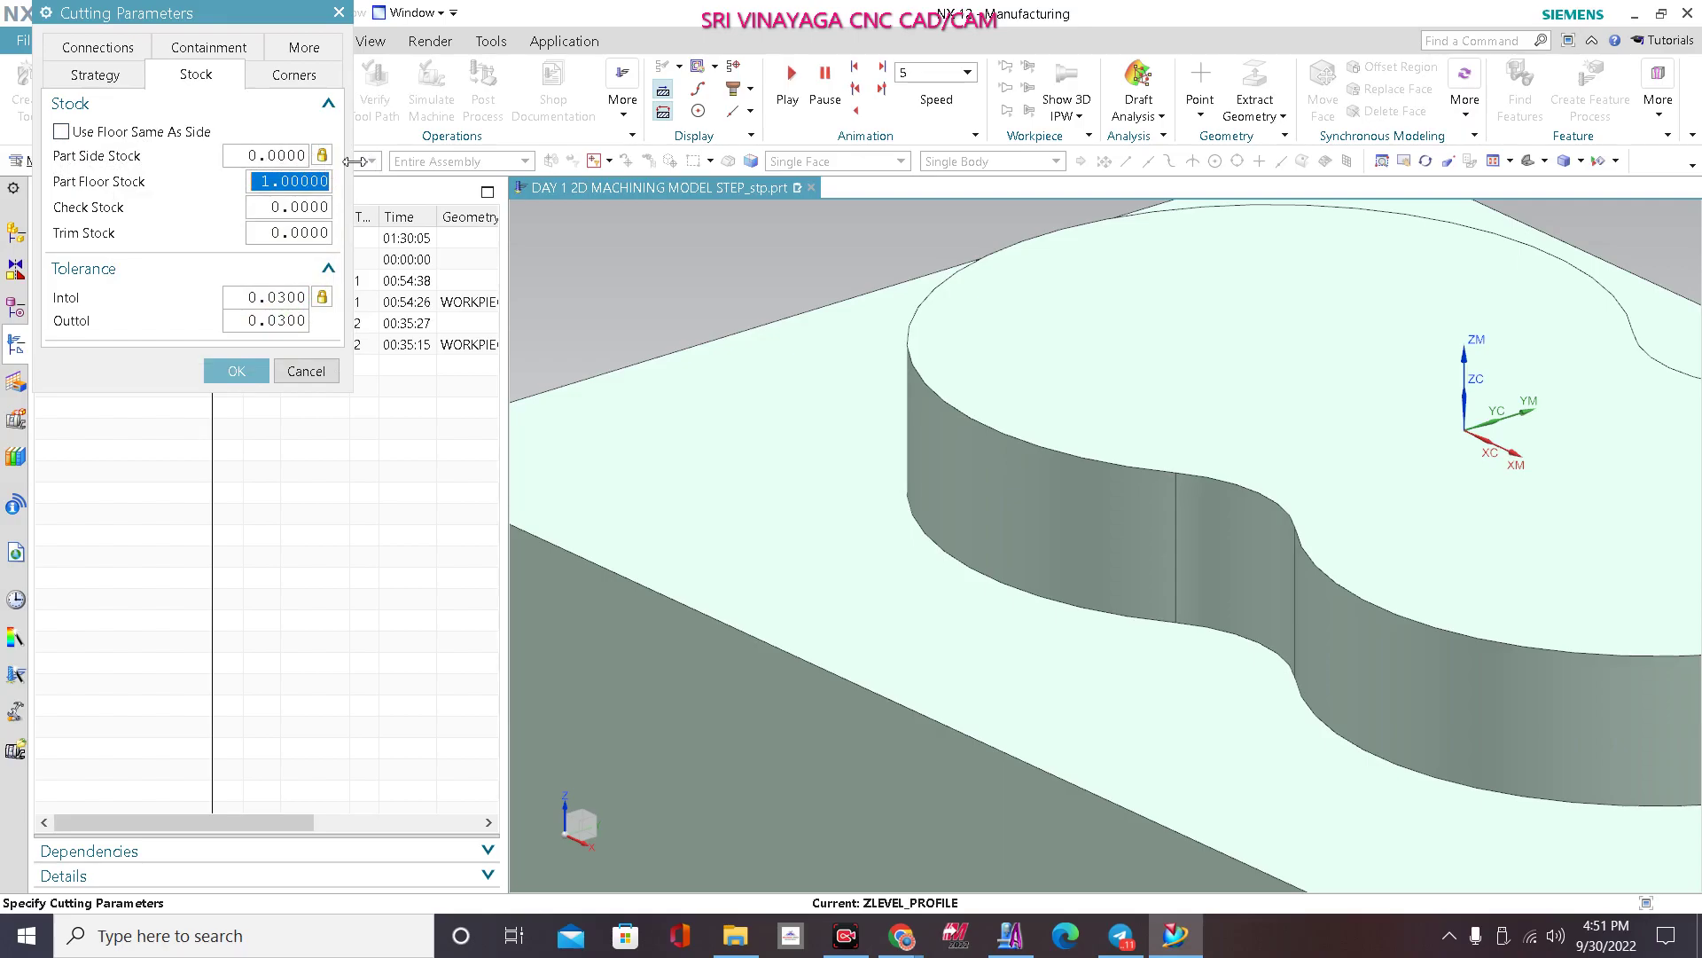
{"action": "left_click", "coordinate": [229, 372]}
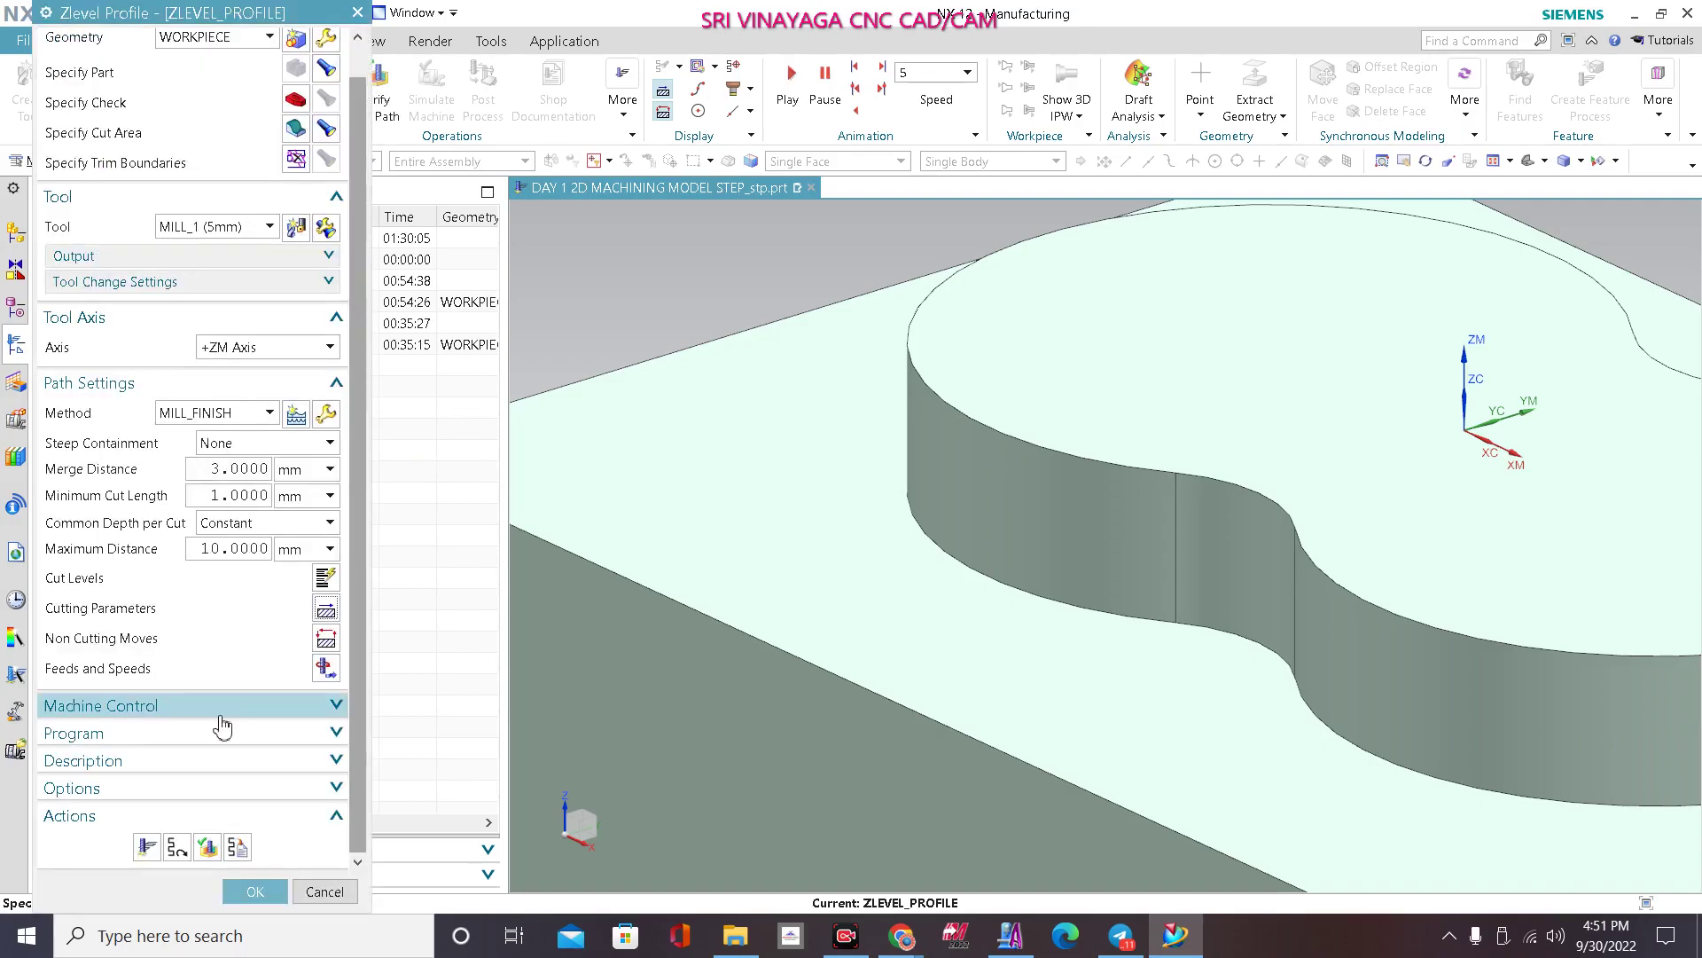
{"action": "left_click", "coordinate": [148, 847]}
{"action": "middle_click", "coordinate": [619, 565]}
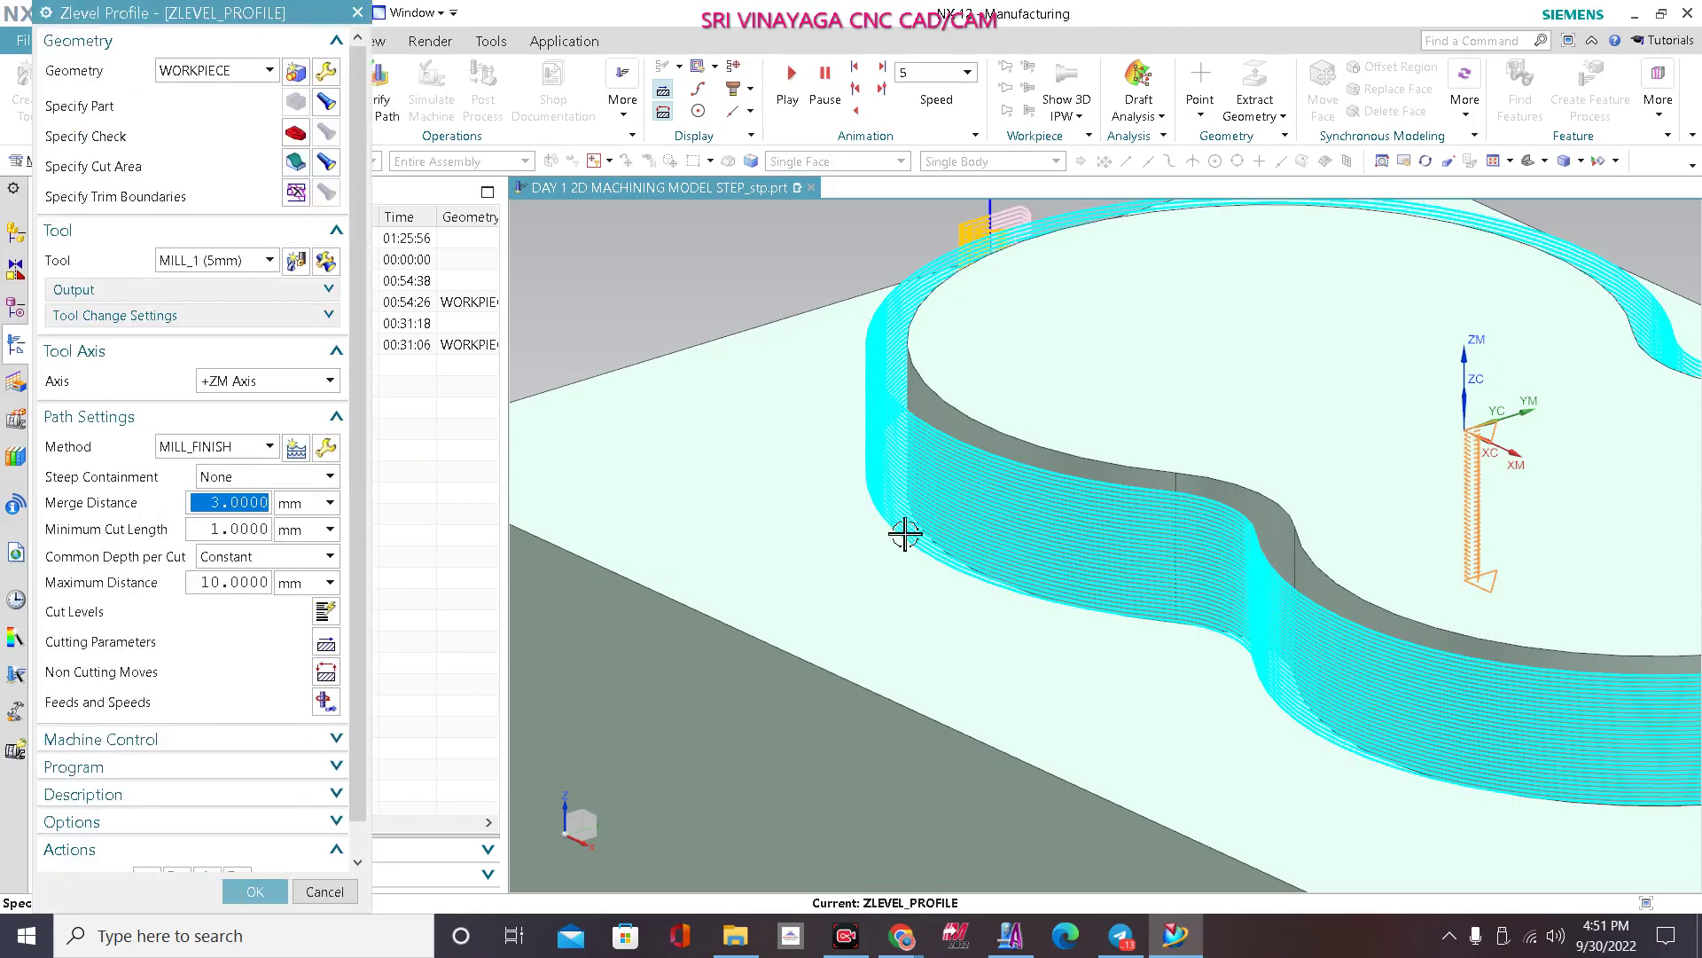
Step: Start verification of the regenerated Z-level tool path and set its collision options
{"action": "scroll", "coordinate": [206, 798], "scroll_direction": "down", "scroll_amount": 1}
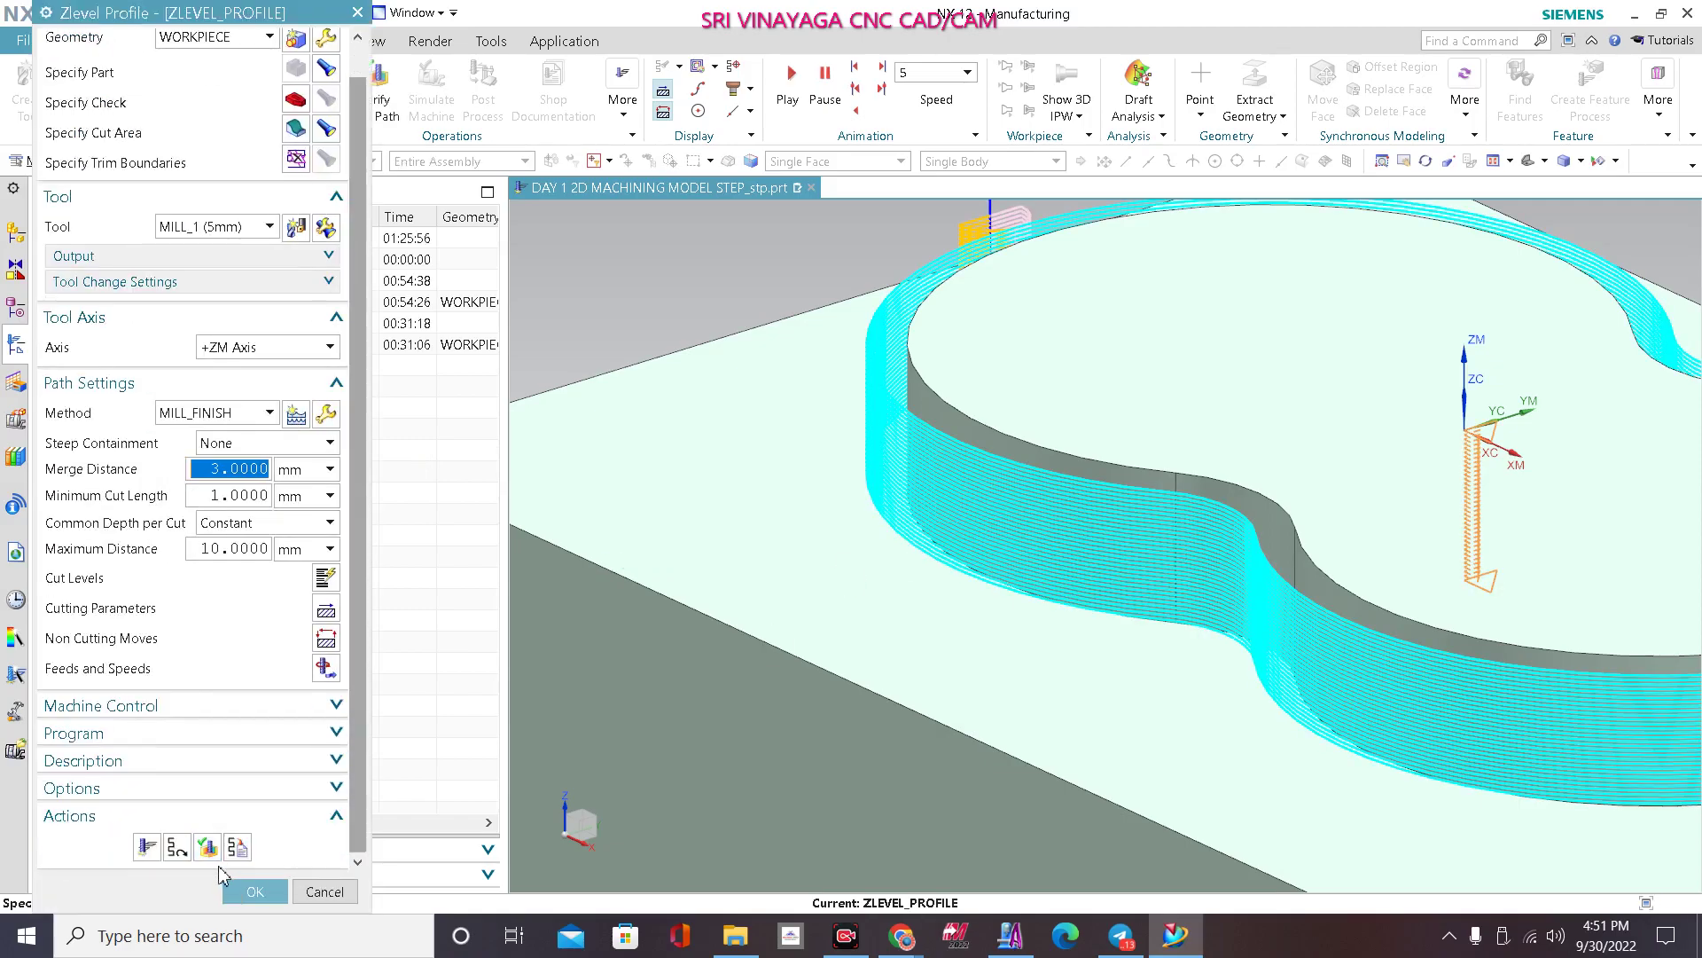
{"action": "left_click", "coordinate": [207, 846]}
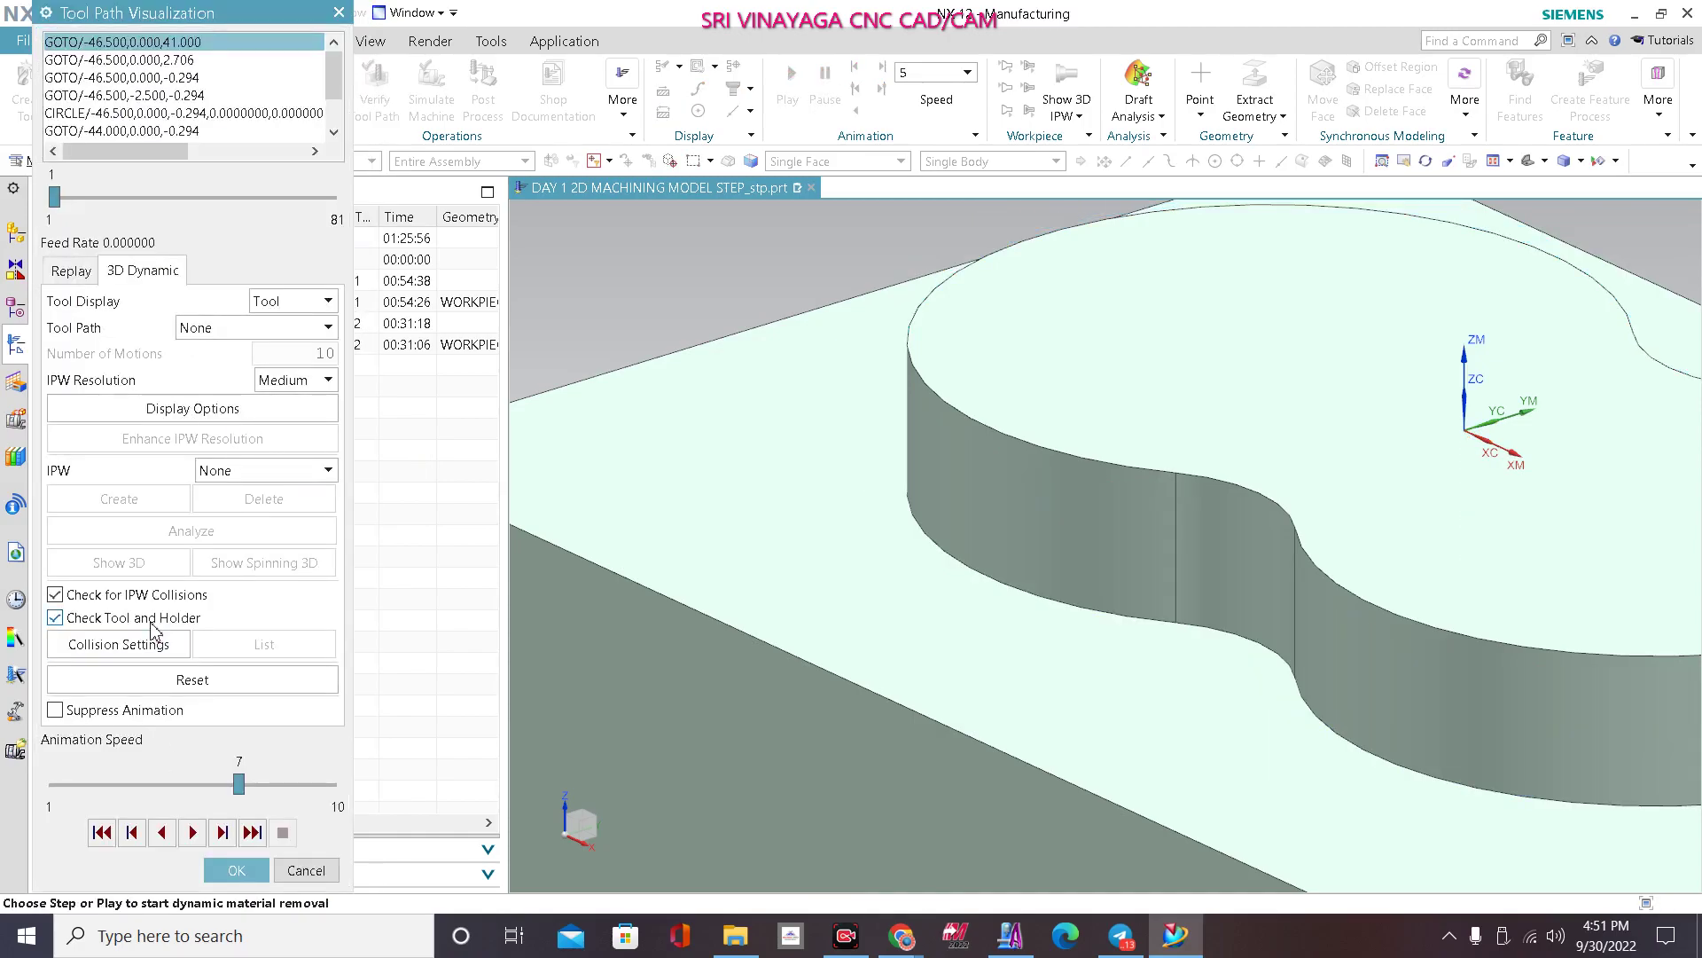
{"action": "left_click", "coordinate": [150, 638]}
{"action": "left_click", "coordinate": [139, 139]}
{"action": "left_click", "coordinate": [135, 115]}
{"action": "left_click", "coordinate": [121, 71]}
{"action": "left_click", "coordinate": [236, 179]}
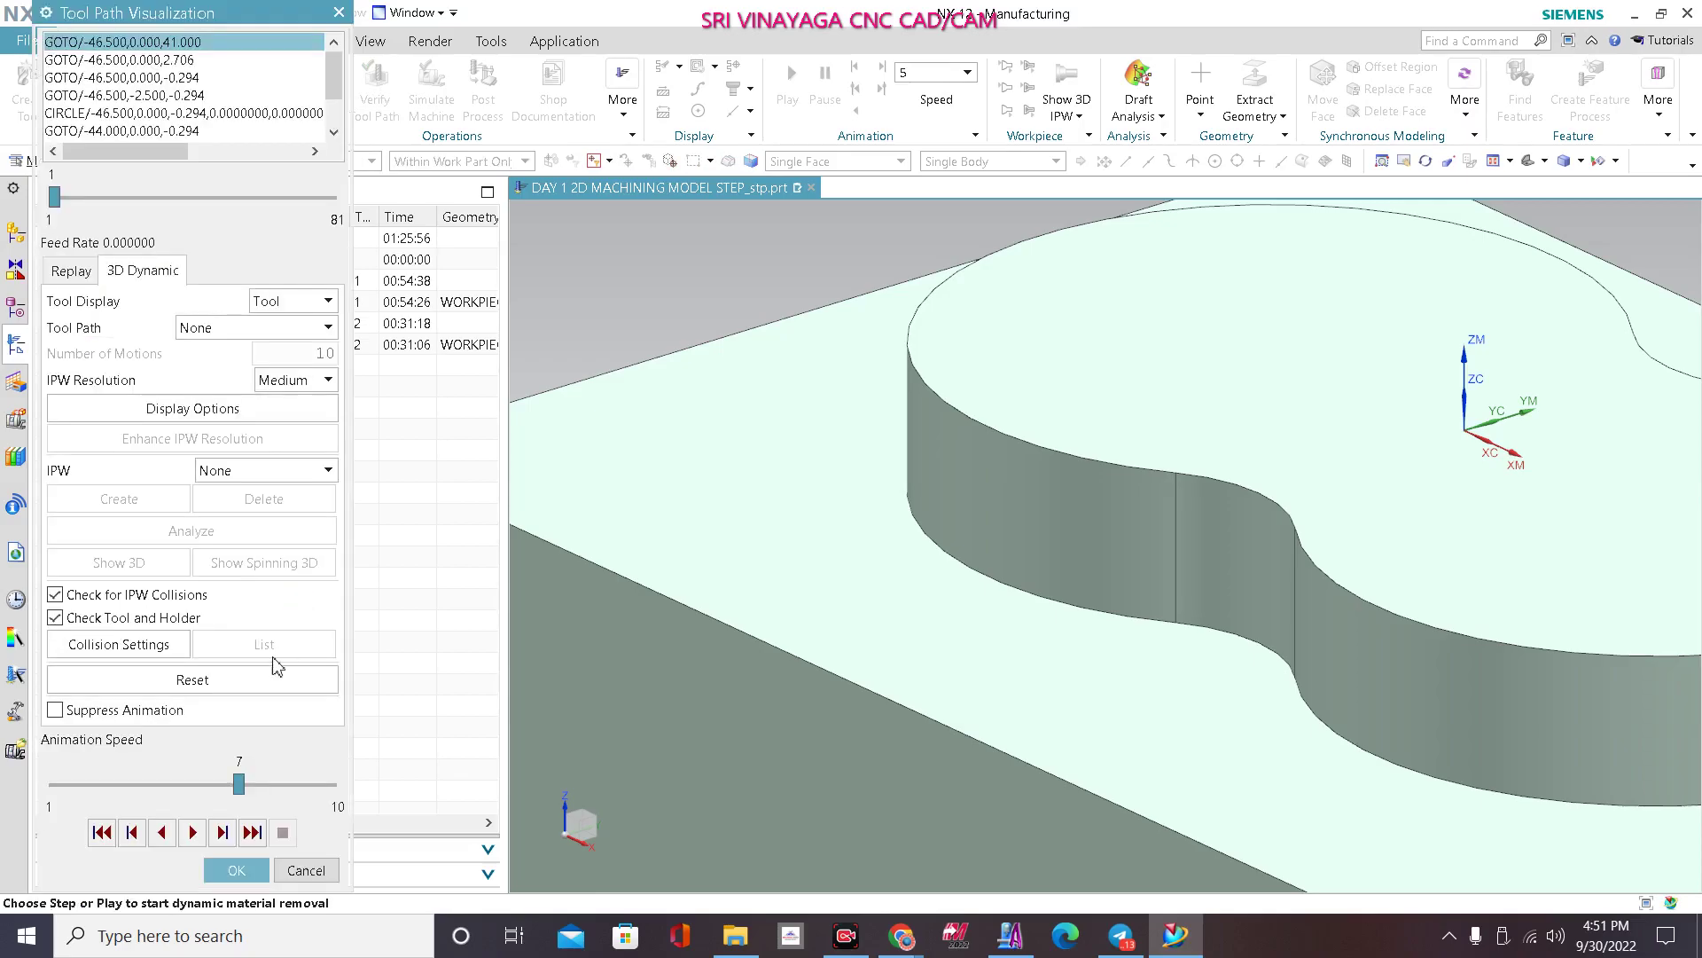
Step: Simulate the material removal of the regenerated path, examine the boss walls and floor, and accept the ZLEVEL_PROFILE operation
{"action": "left_click", "coordinate": [193, 832]}
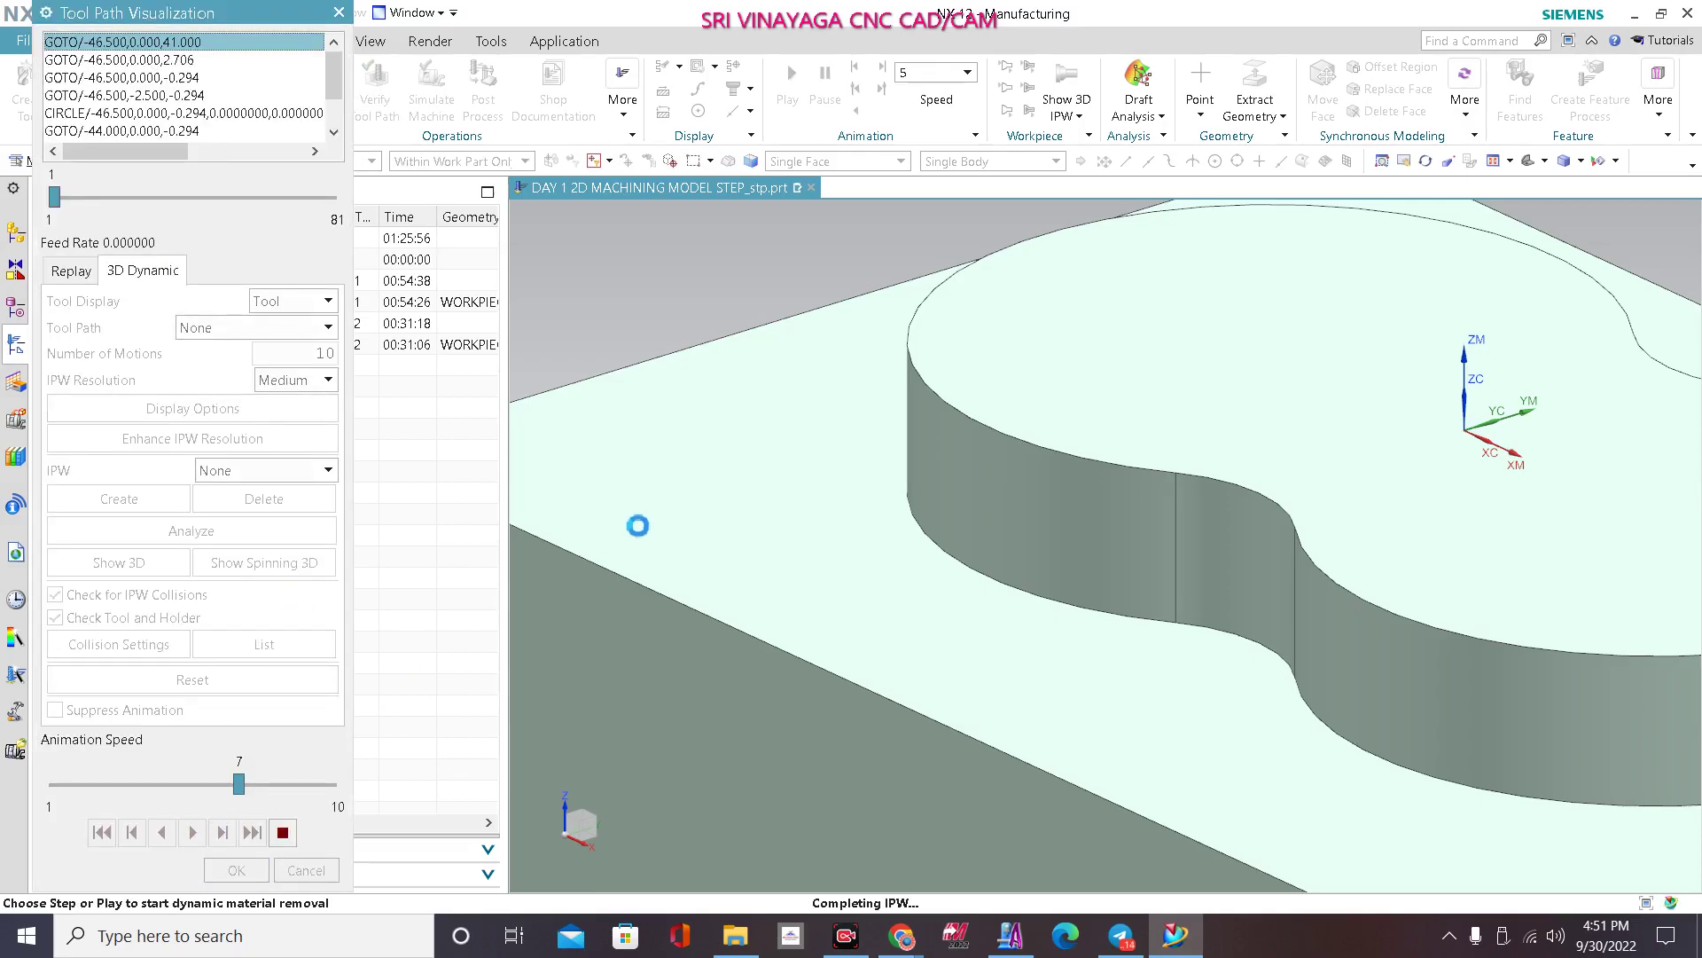
{"action": "scroll", "coordinate": [639, 525], "scroll_direction": "down", "scroll_amount": 2}
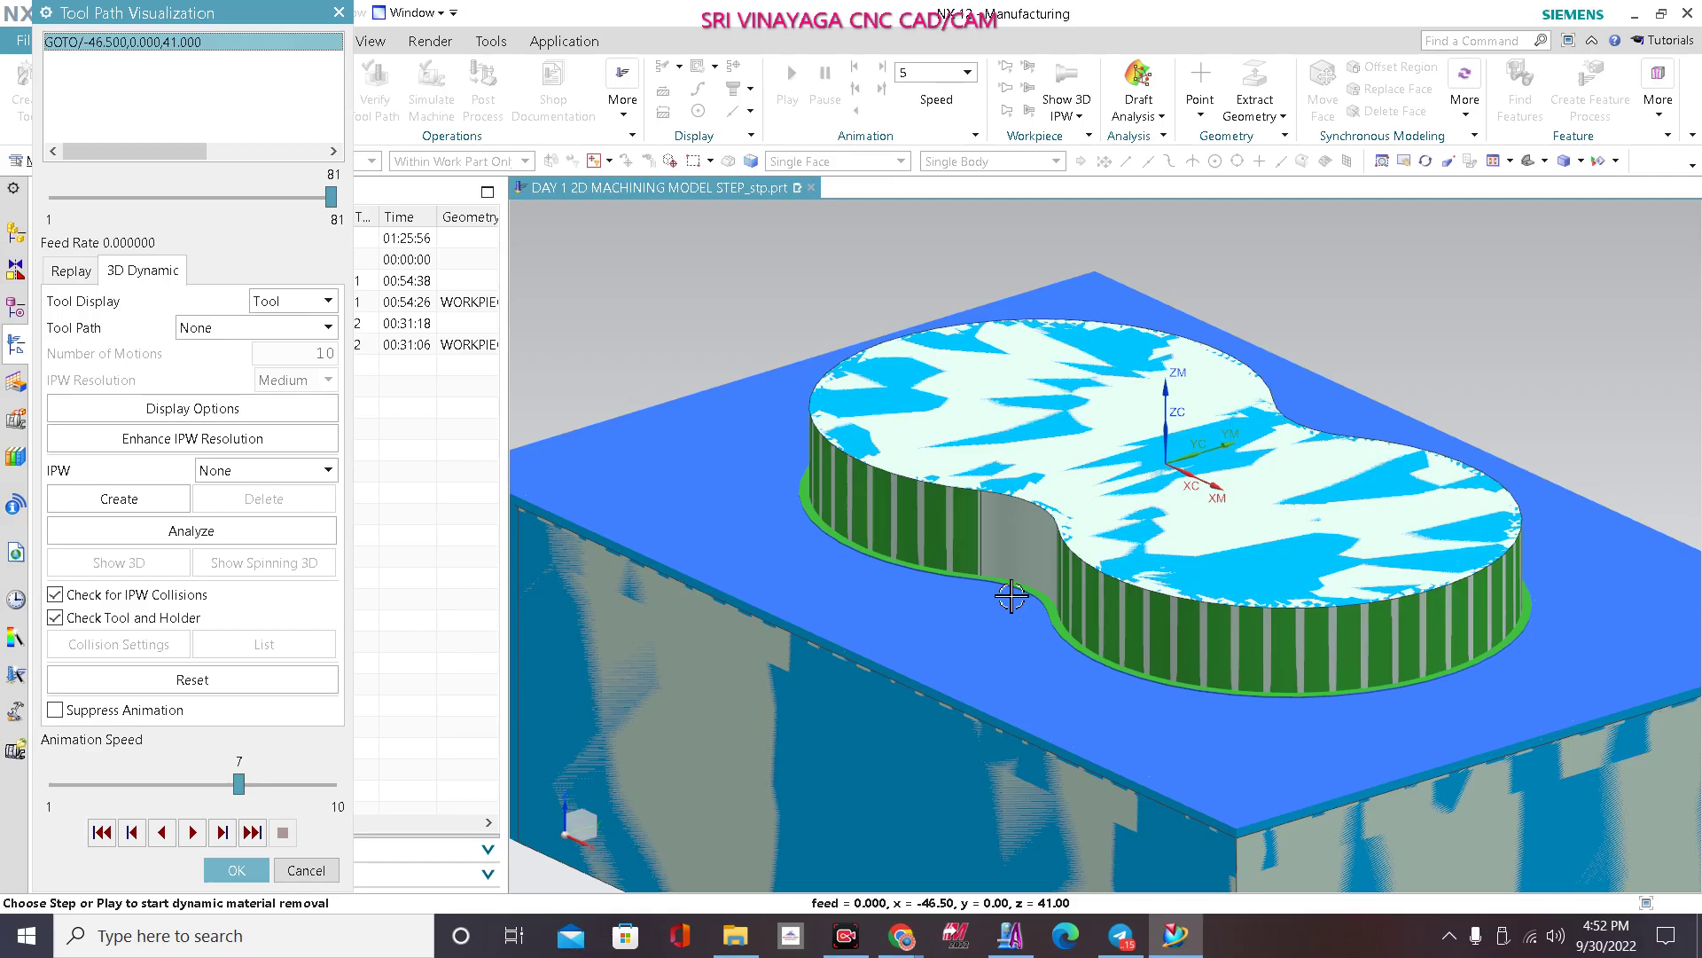
{"action": "scroll", "coordinate": [966, 572], "scroll_direction": "up", "scroll_amount": 2}
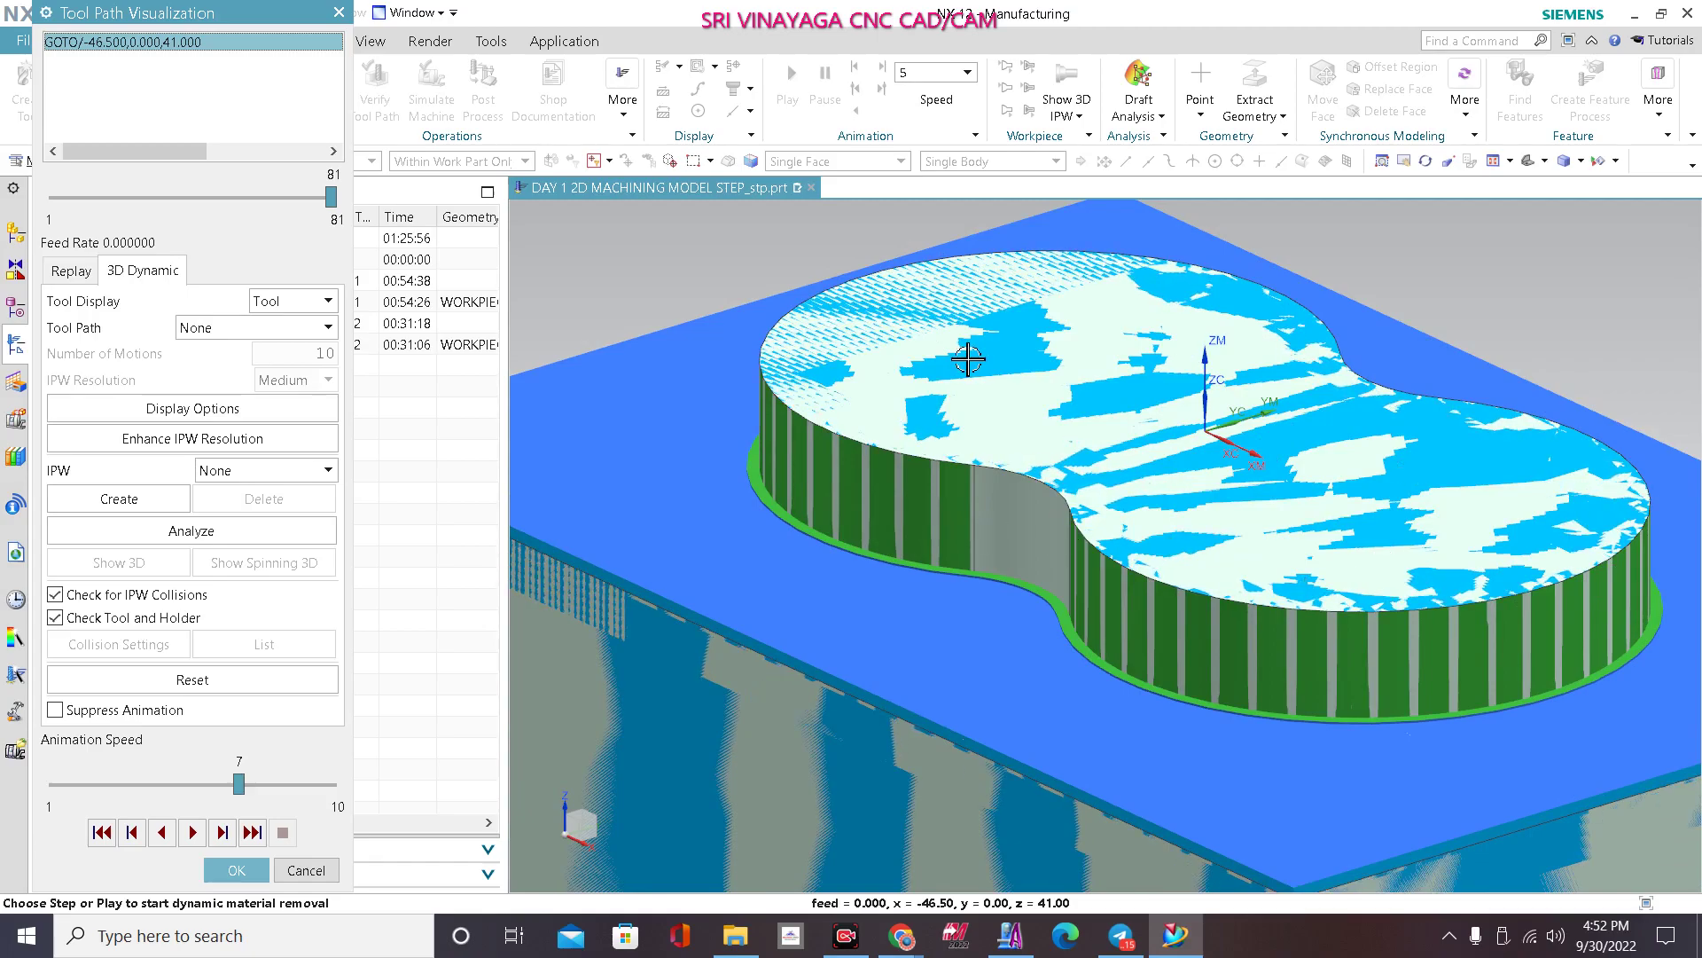
{"action": "scroll", "coordinate": [918, 488], "scroll_direction": "down", "scroll_amount": 5}
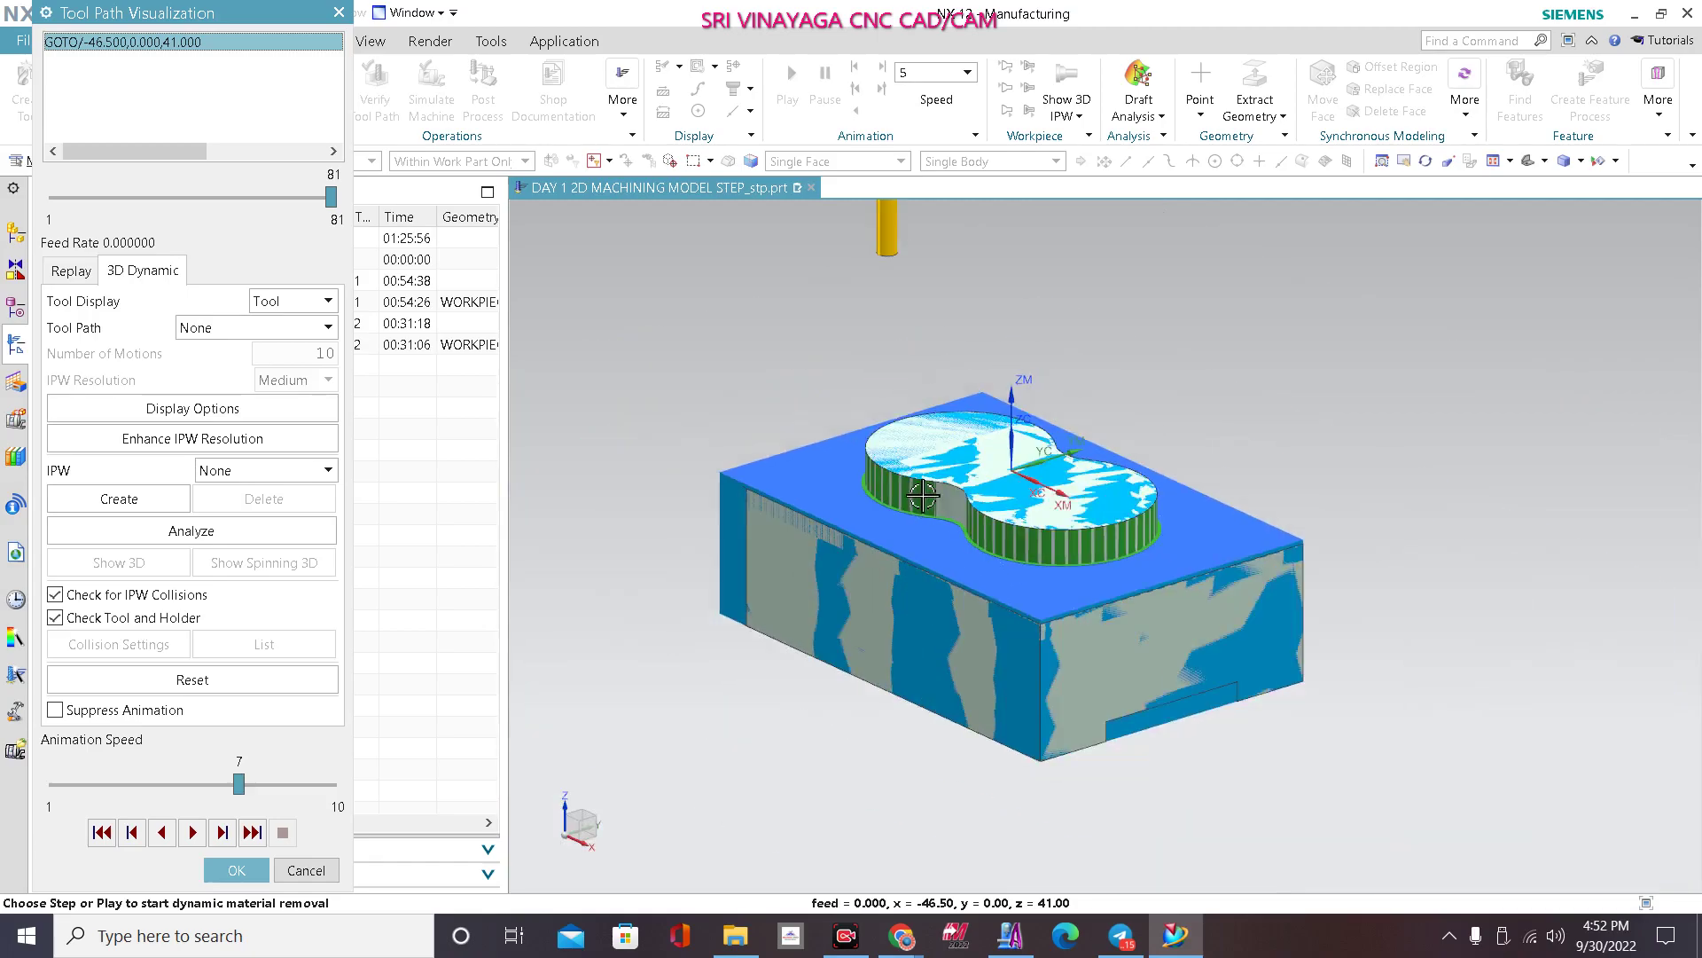
{"action": "left_click", "coordinate": [221, 871]}
{"action": "left_click", "coordinate": [243, 890]}
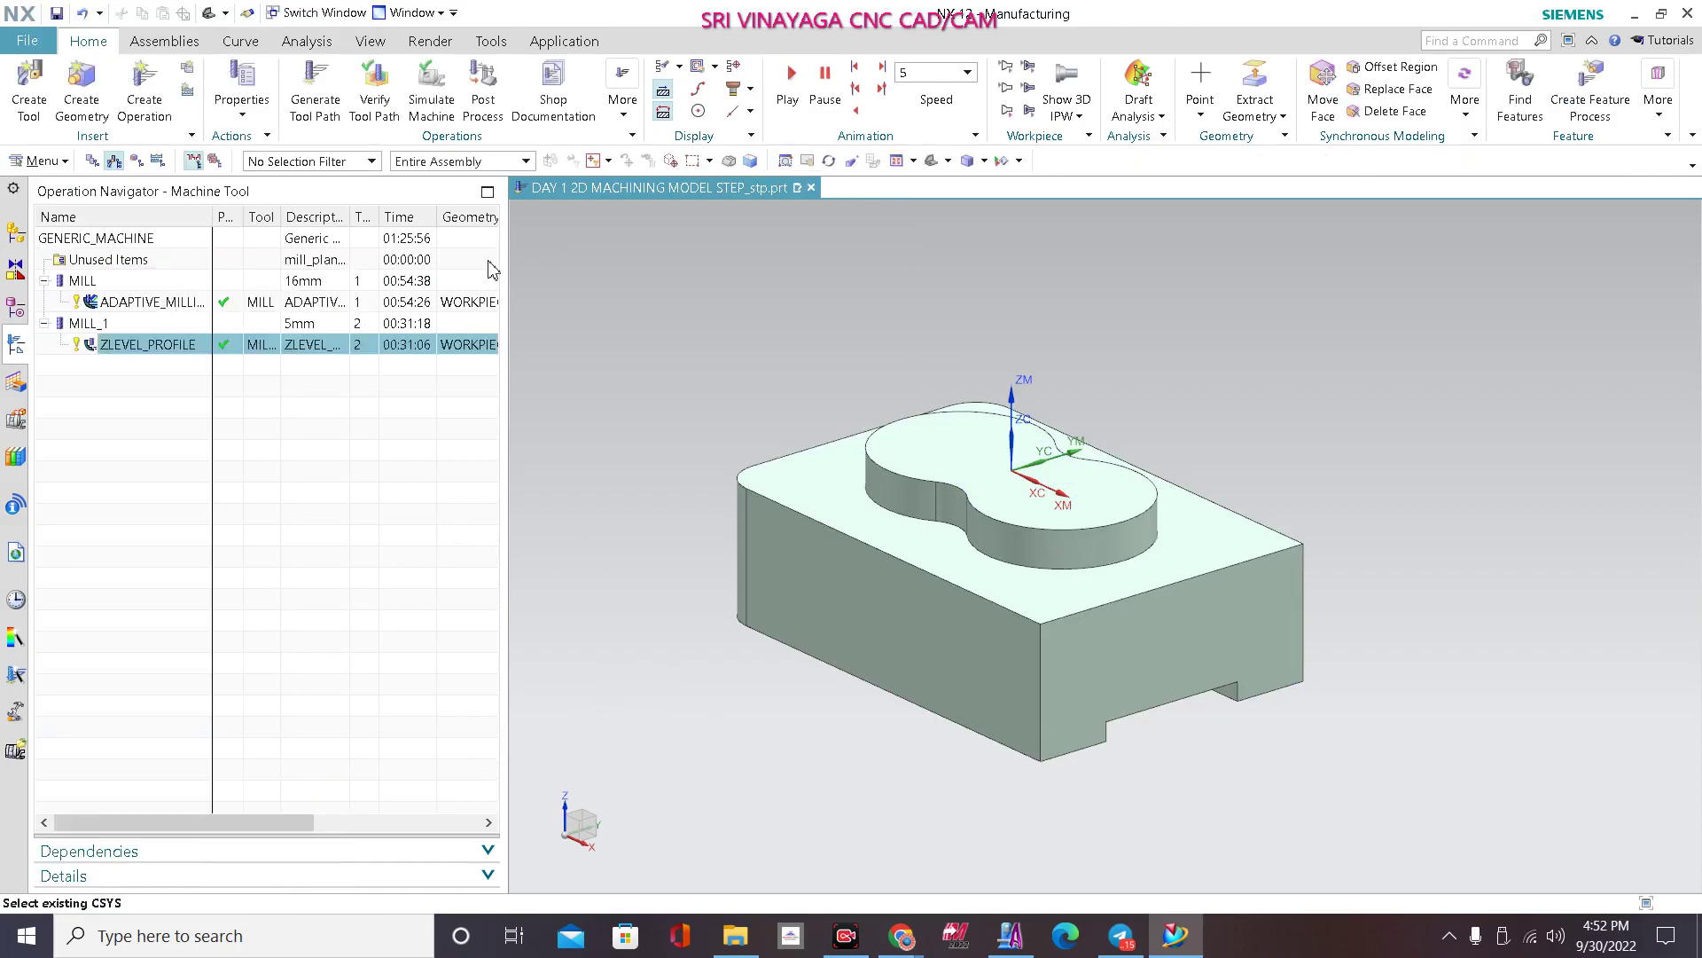
Step: Narrow the Operation Navigator to give the model view more room
{"action": "scroll", "coordinate": [679, 525], "scroll_direction": "down", "scroll_amount": 1}
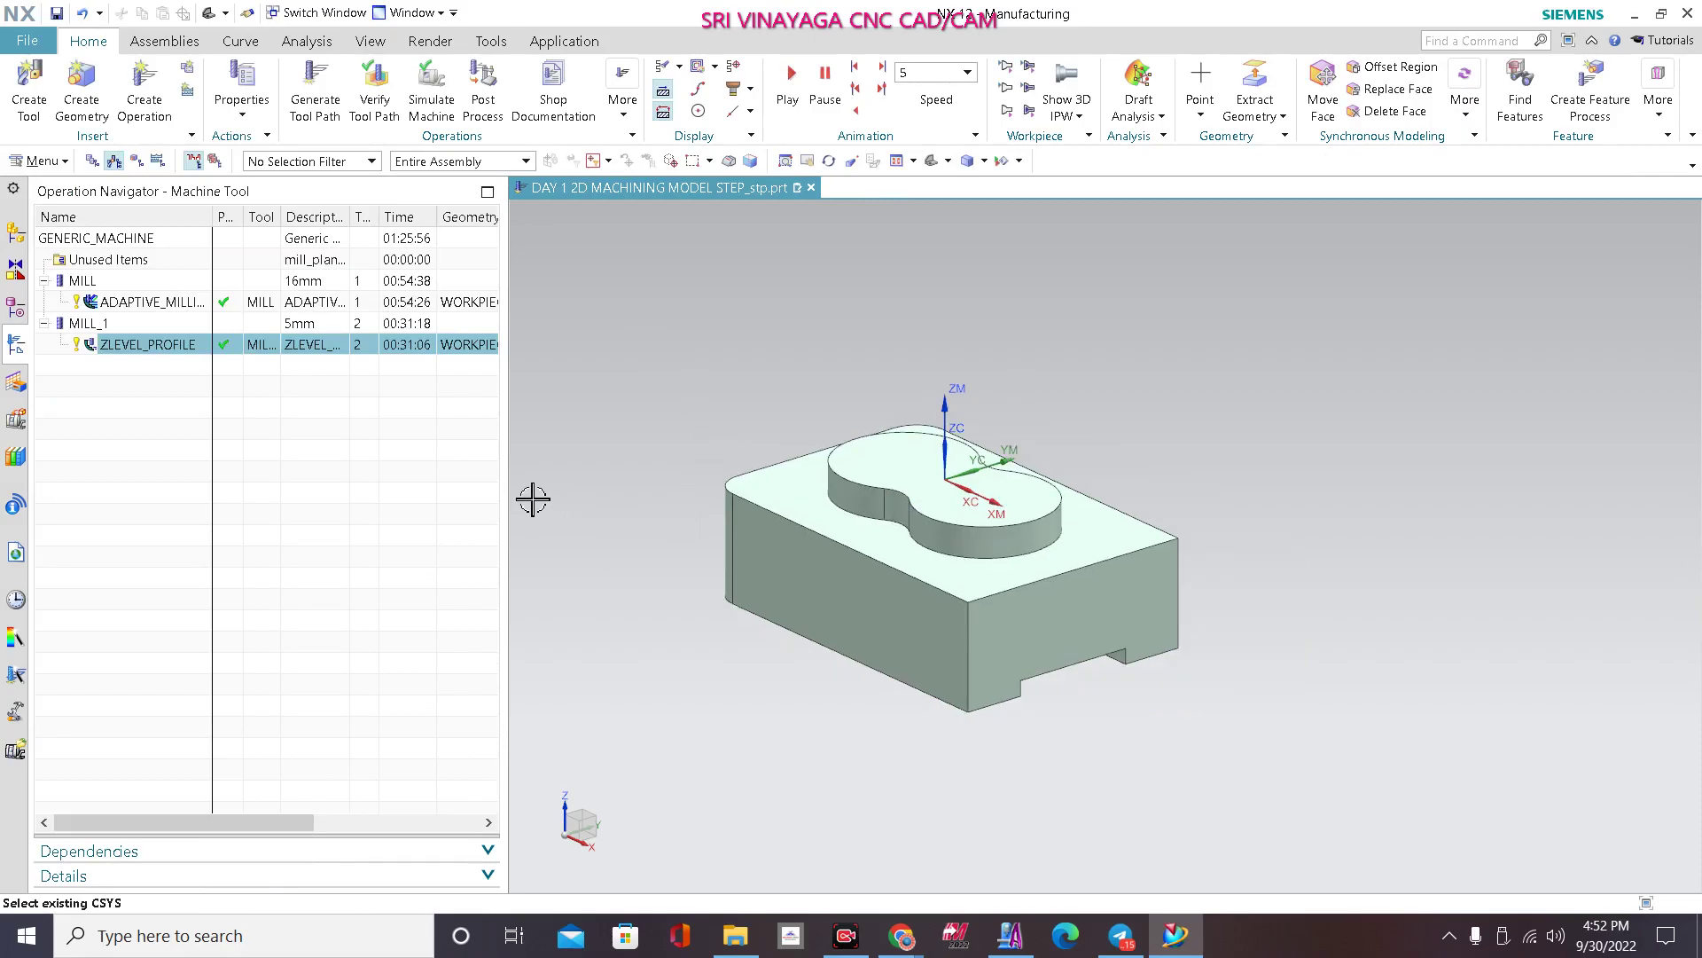
{"action": "left_click_drag", "start_coordinate": [508, 494], "coordinate": [449, 495]}
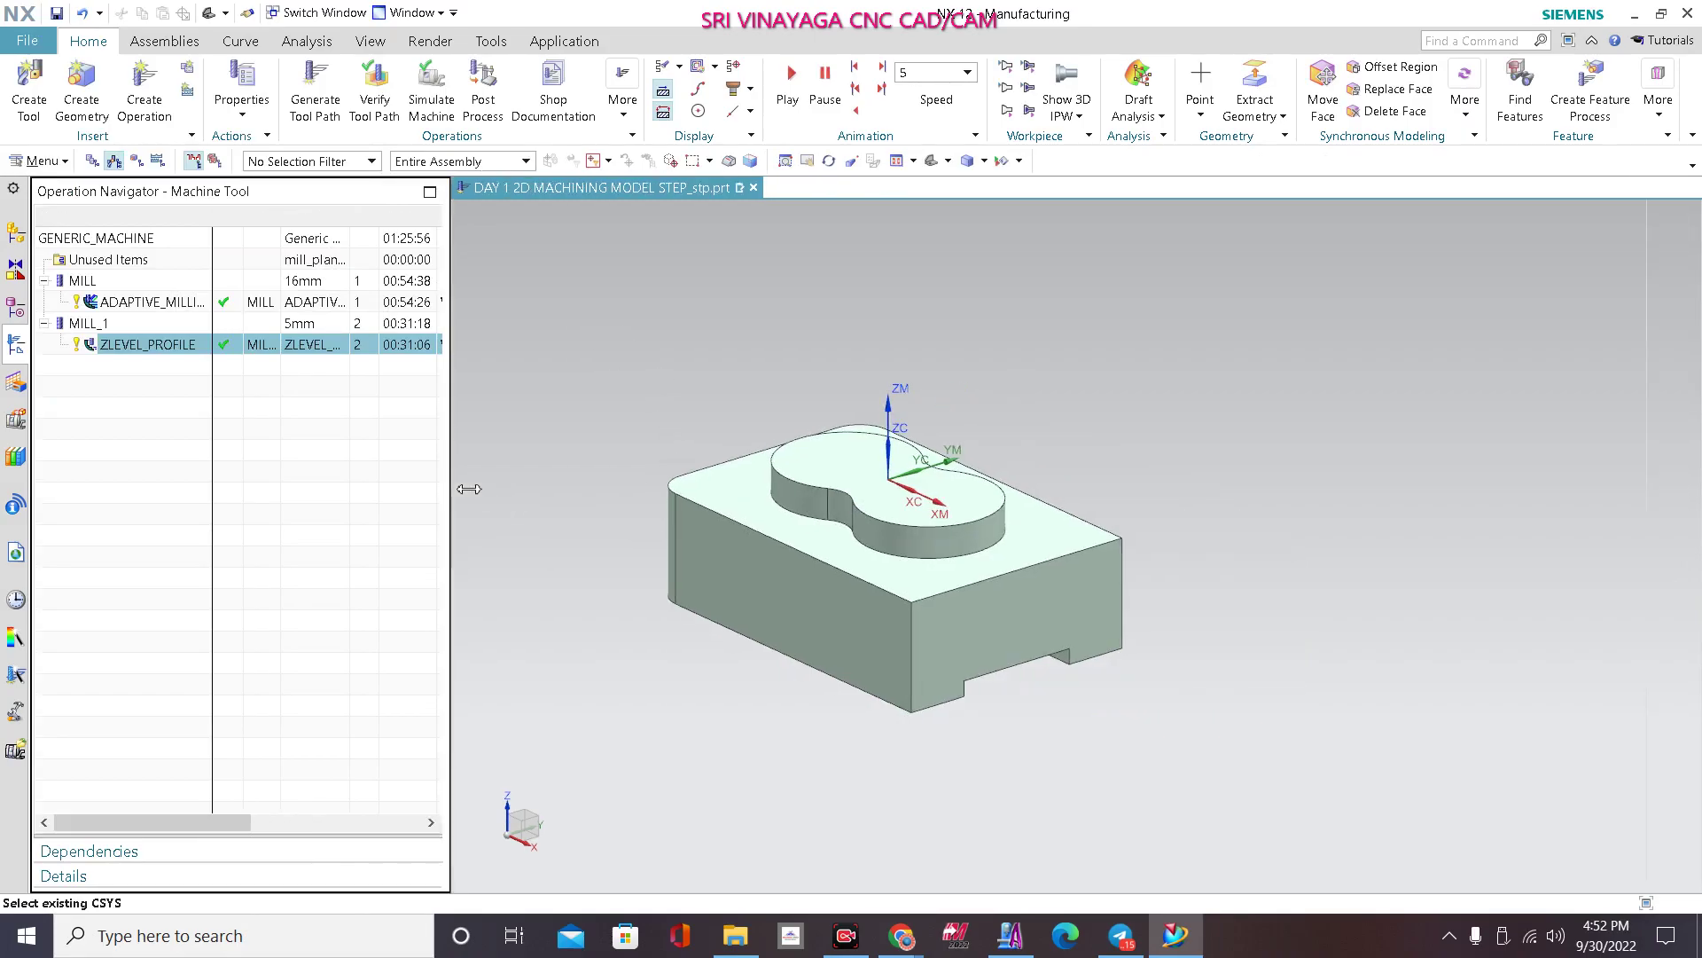
{"action": "left_click_drag", "start_coordinate": [453, 486], "coordinate": [462, 486]}
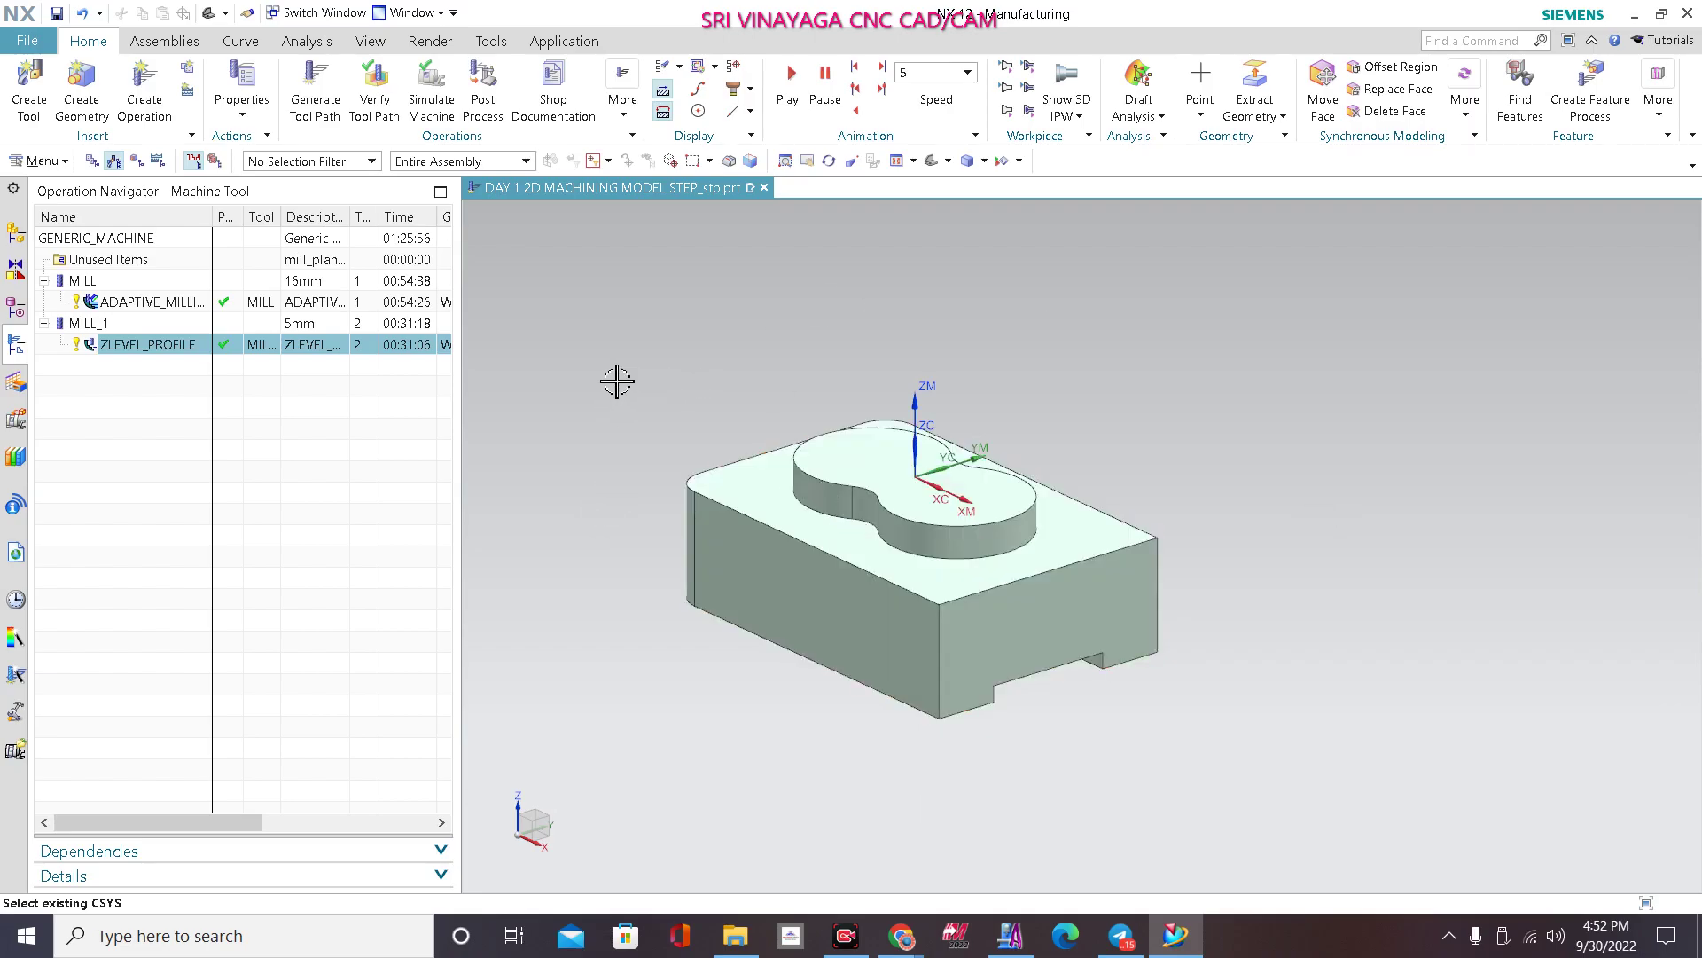
Step: Edit GENERIC_MACHINE to retrieve a machine from the library, searching the MILL class
{"action": "left_click", "coordinate": [133, 238]}
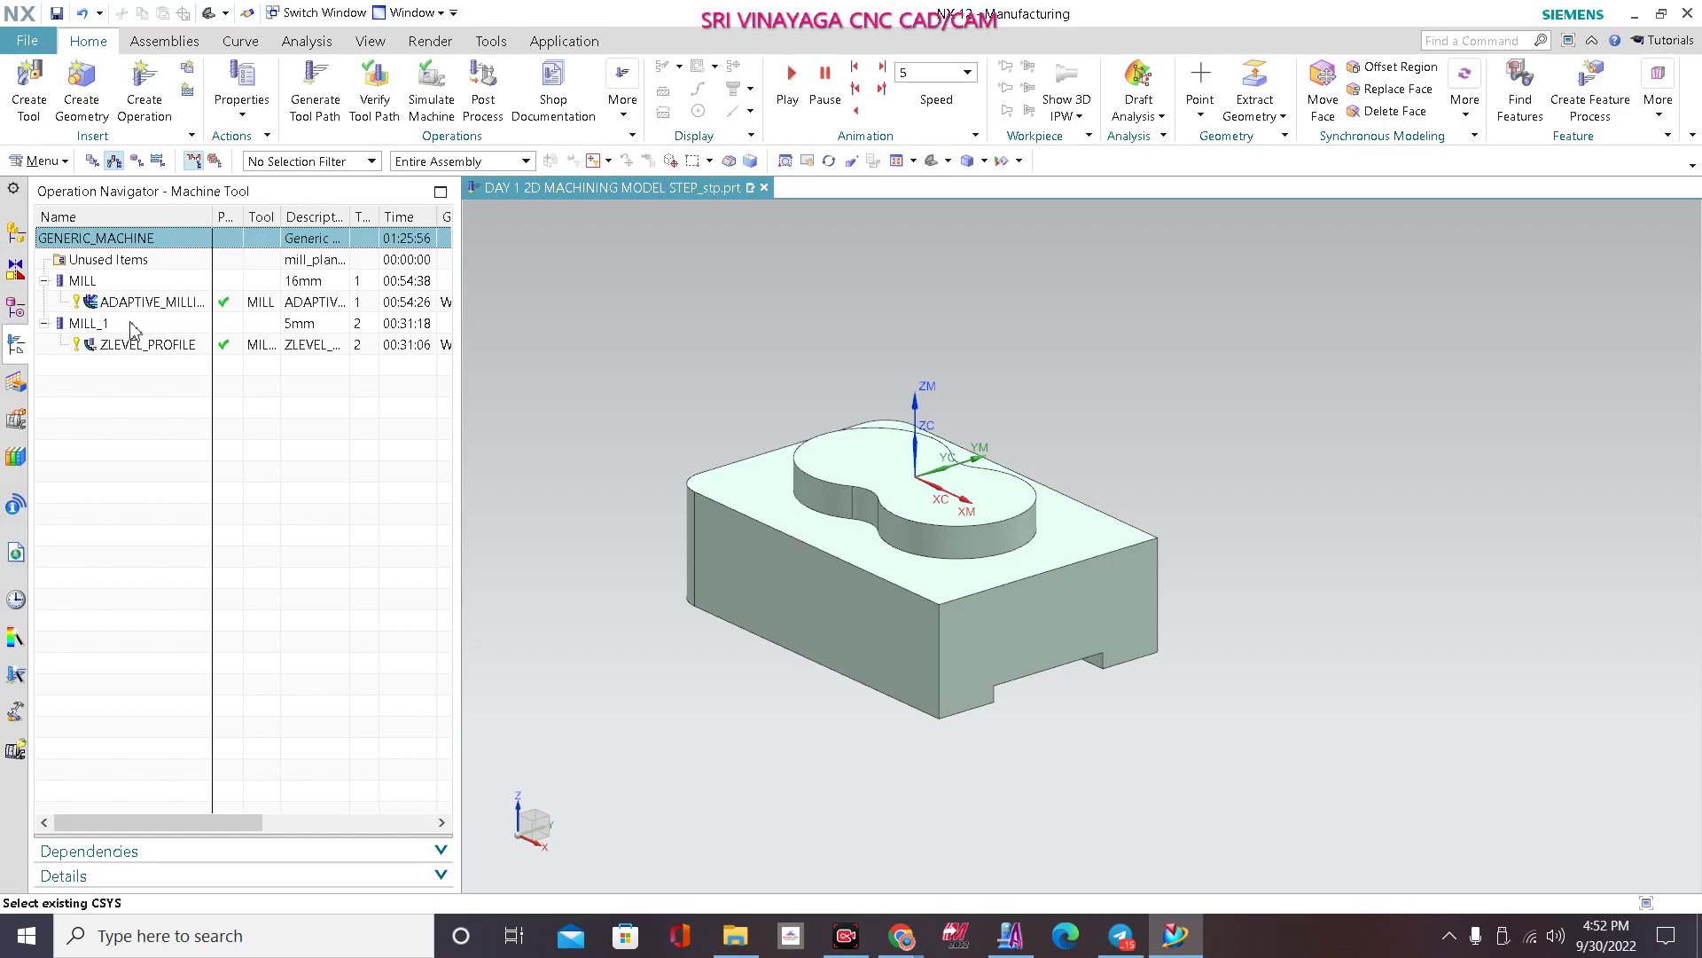
{"action": "right_click", "coordinate": [120, 247]}
{"action": "left_click", "coordinate": [157, 253]}
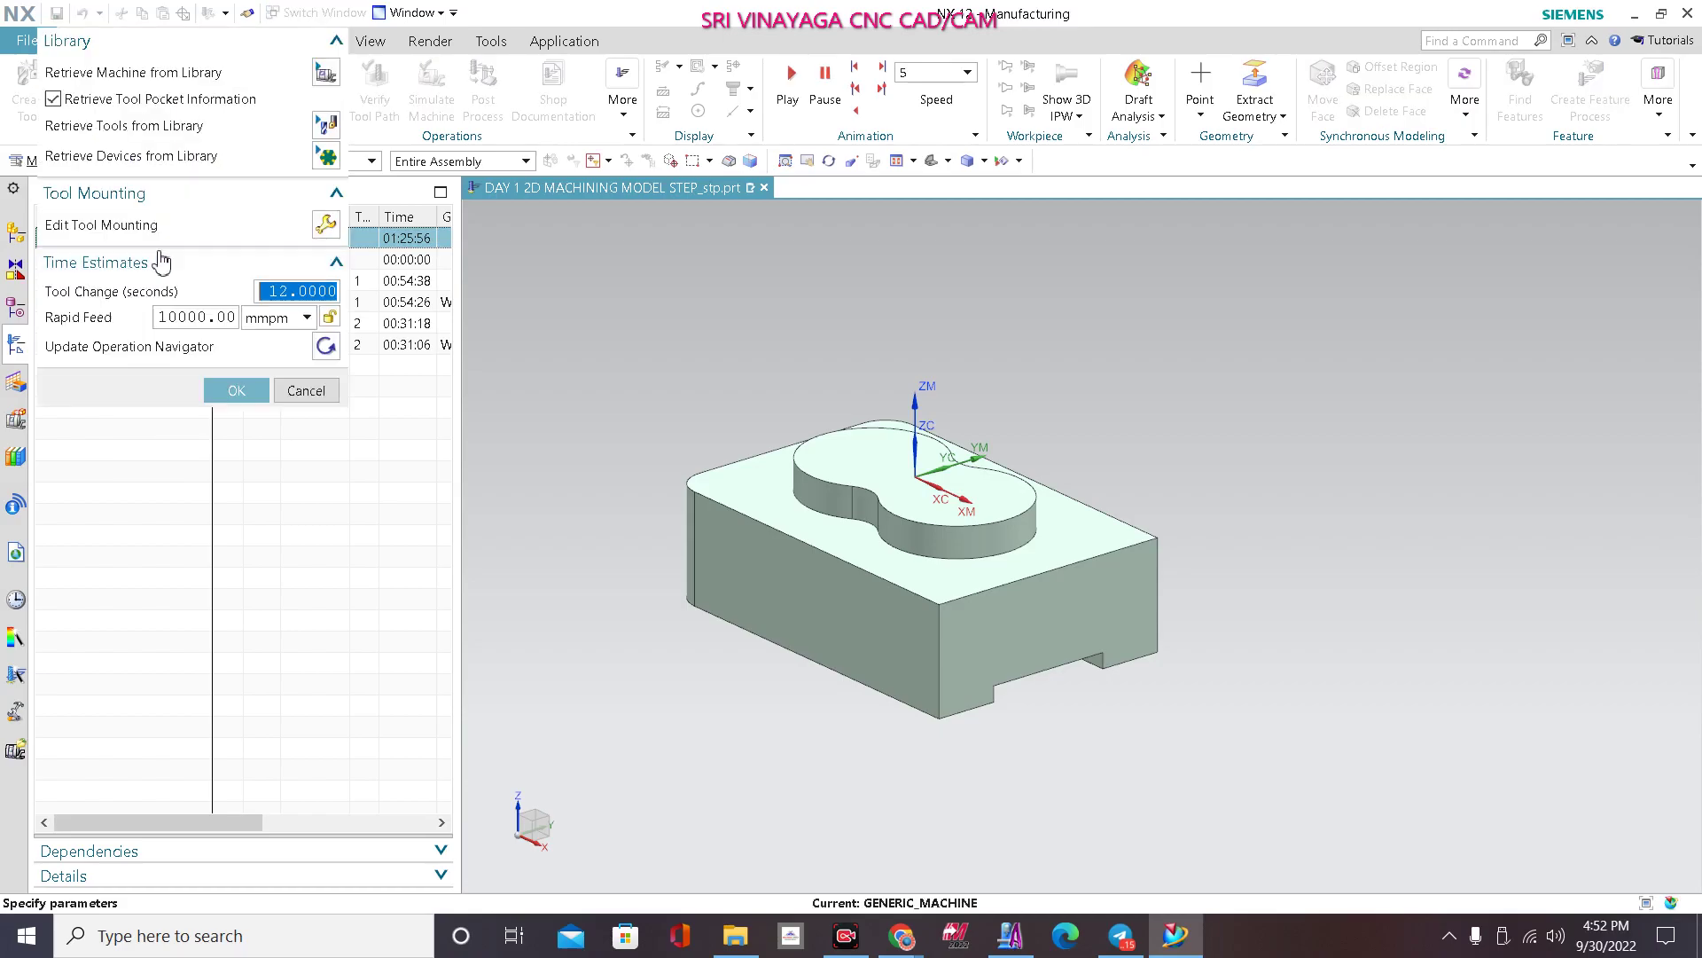
{"action": "left_click", "coordinate": [326, 73]}
{"action": "left_click", "coordinate": [75, 93]}
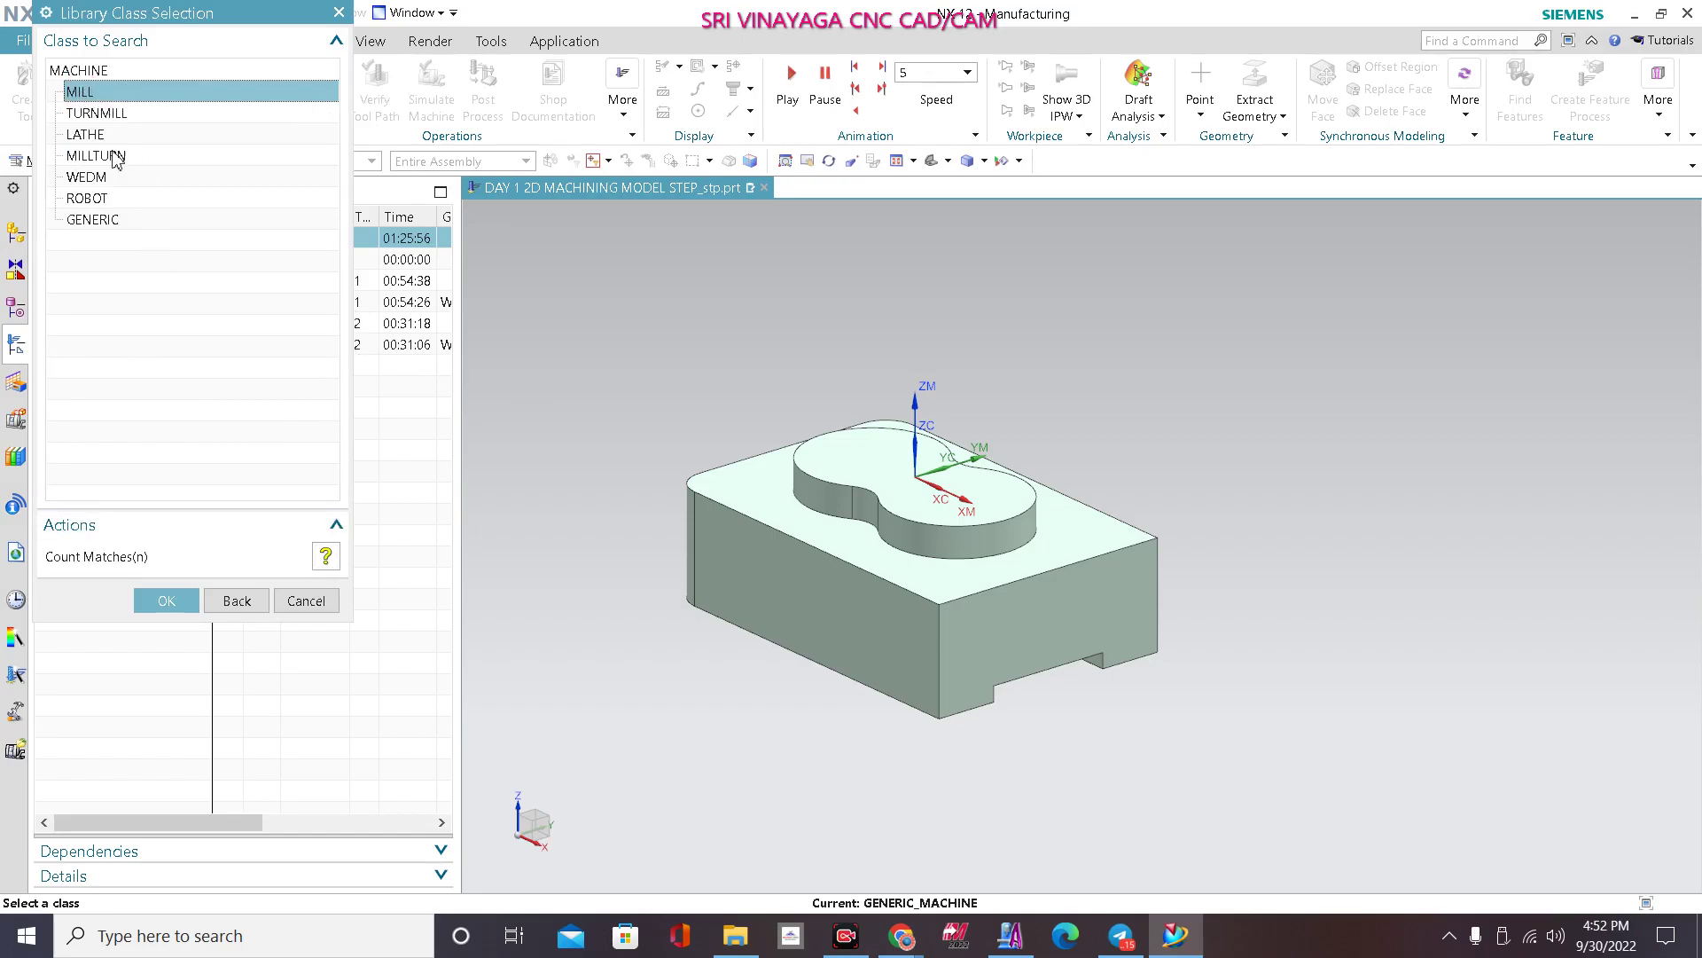
{"action": "left_click", "coordinate": [167, 604]}
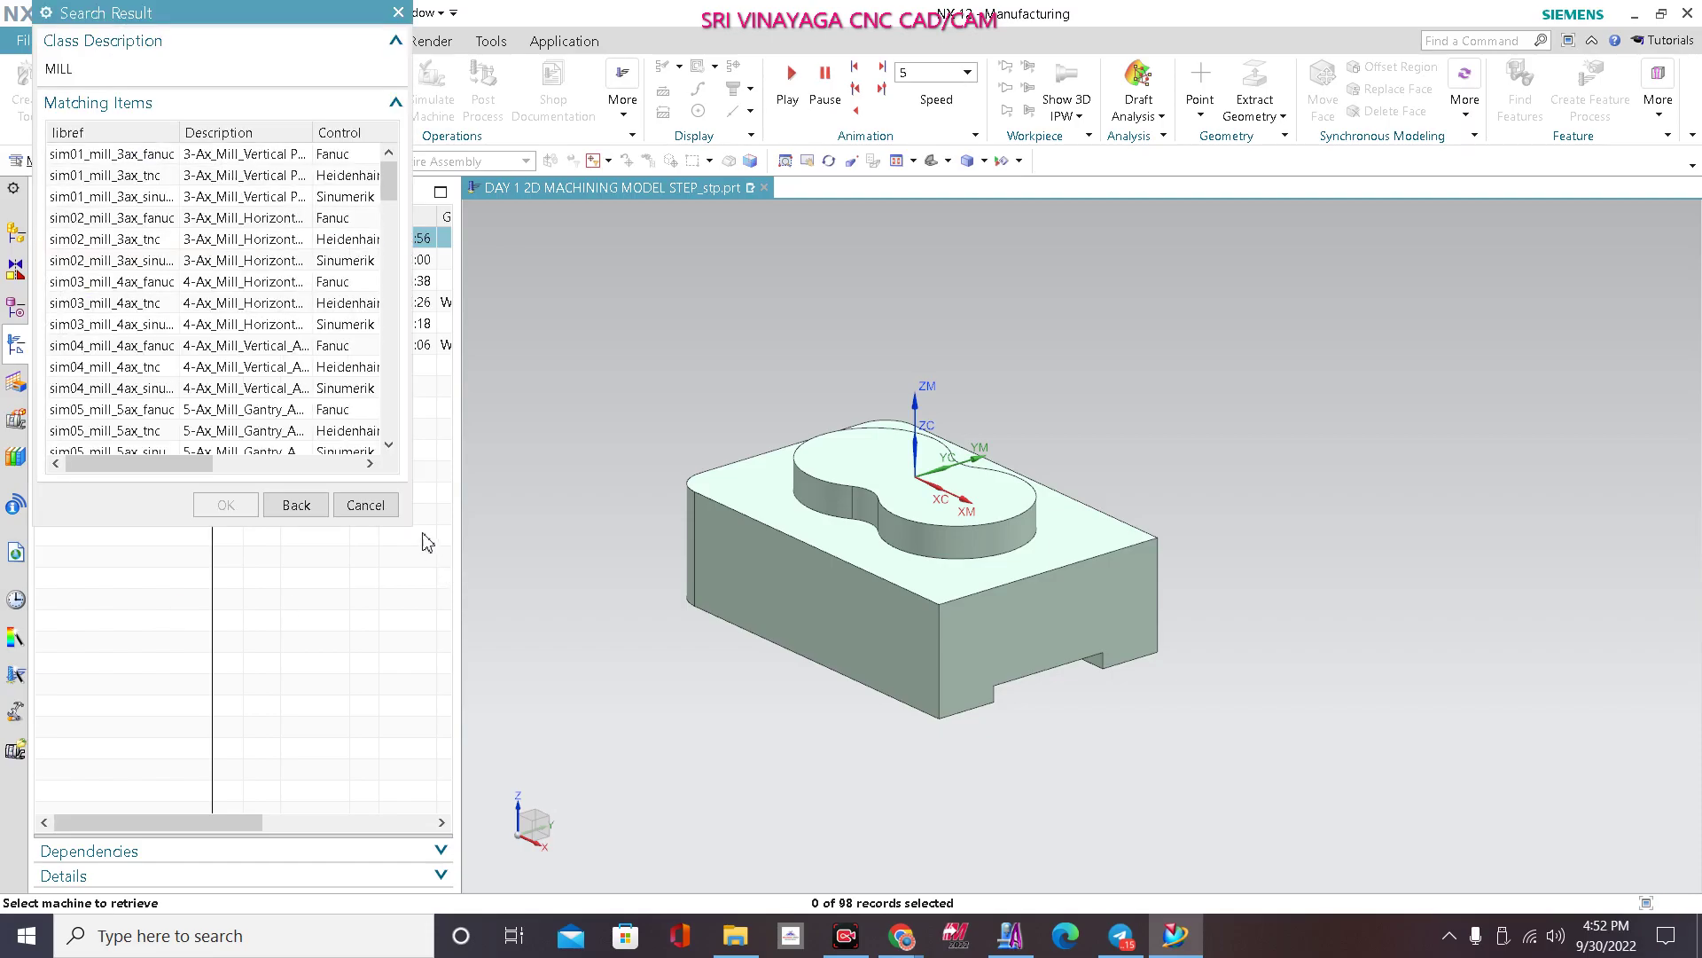
Step: Enlarge the search results and examine the available mill machines with their descriptions, axis counts and controls
{"action": "left_click_drag", "start_coordinate": [416, 523], "coordinate": [1498, 850]}
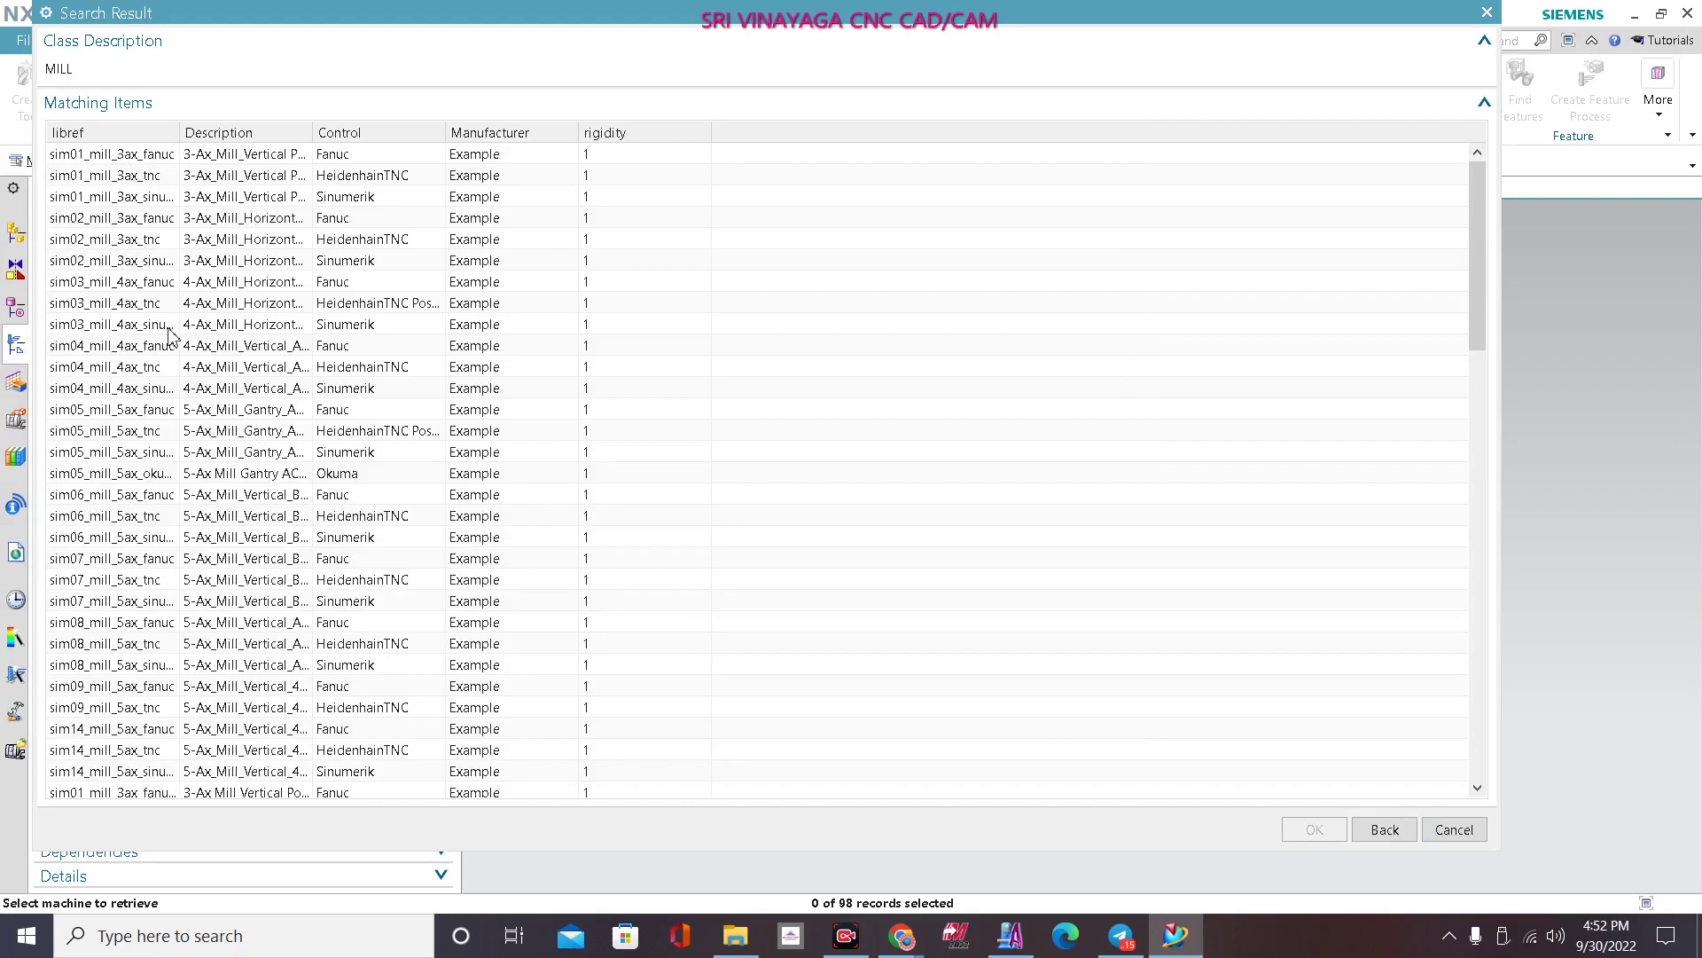
{"action": "scroll", "coordinate": [178, 425], "scroll_direction": "down", "scroll_amount": 15}
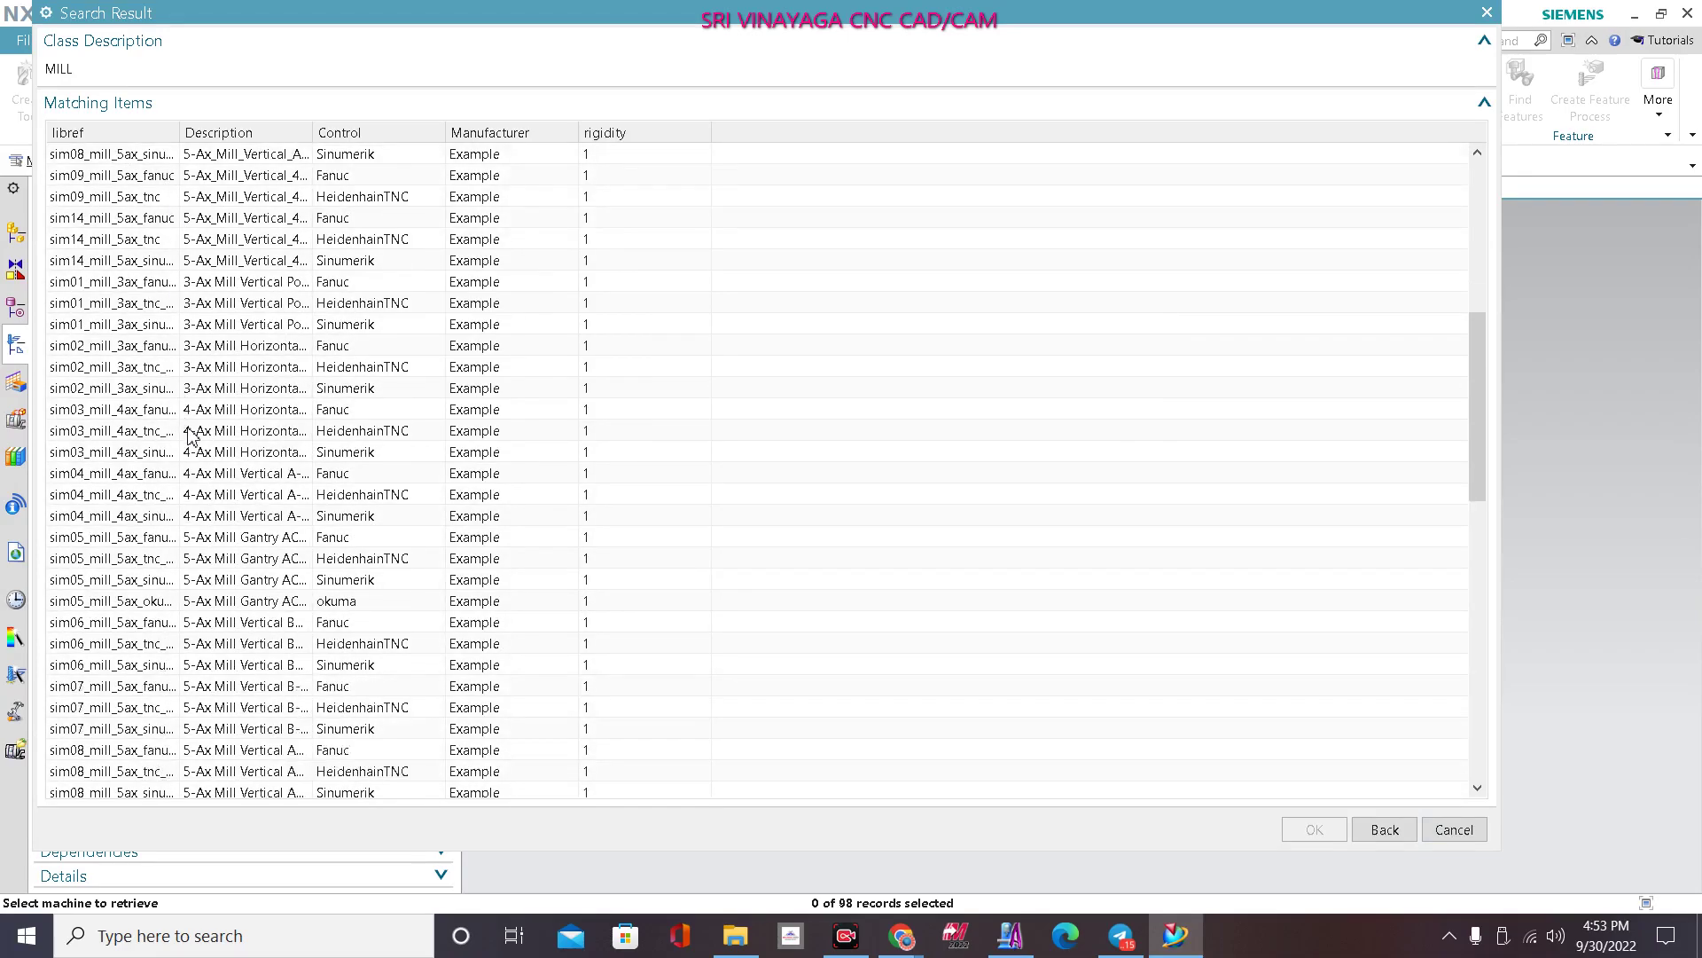
{"action": "scroll", "coordinate": [210, 513], "scroll_direction": "down", "scroll_amount": 8}
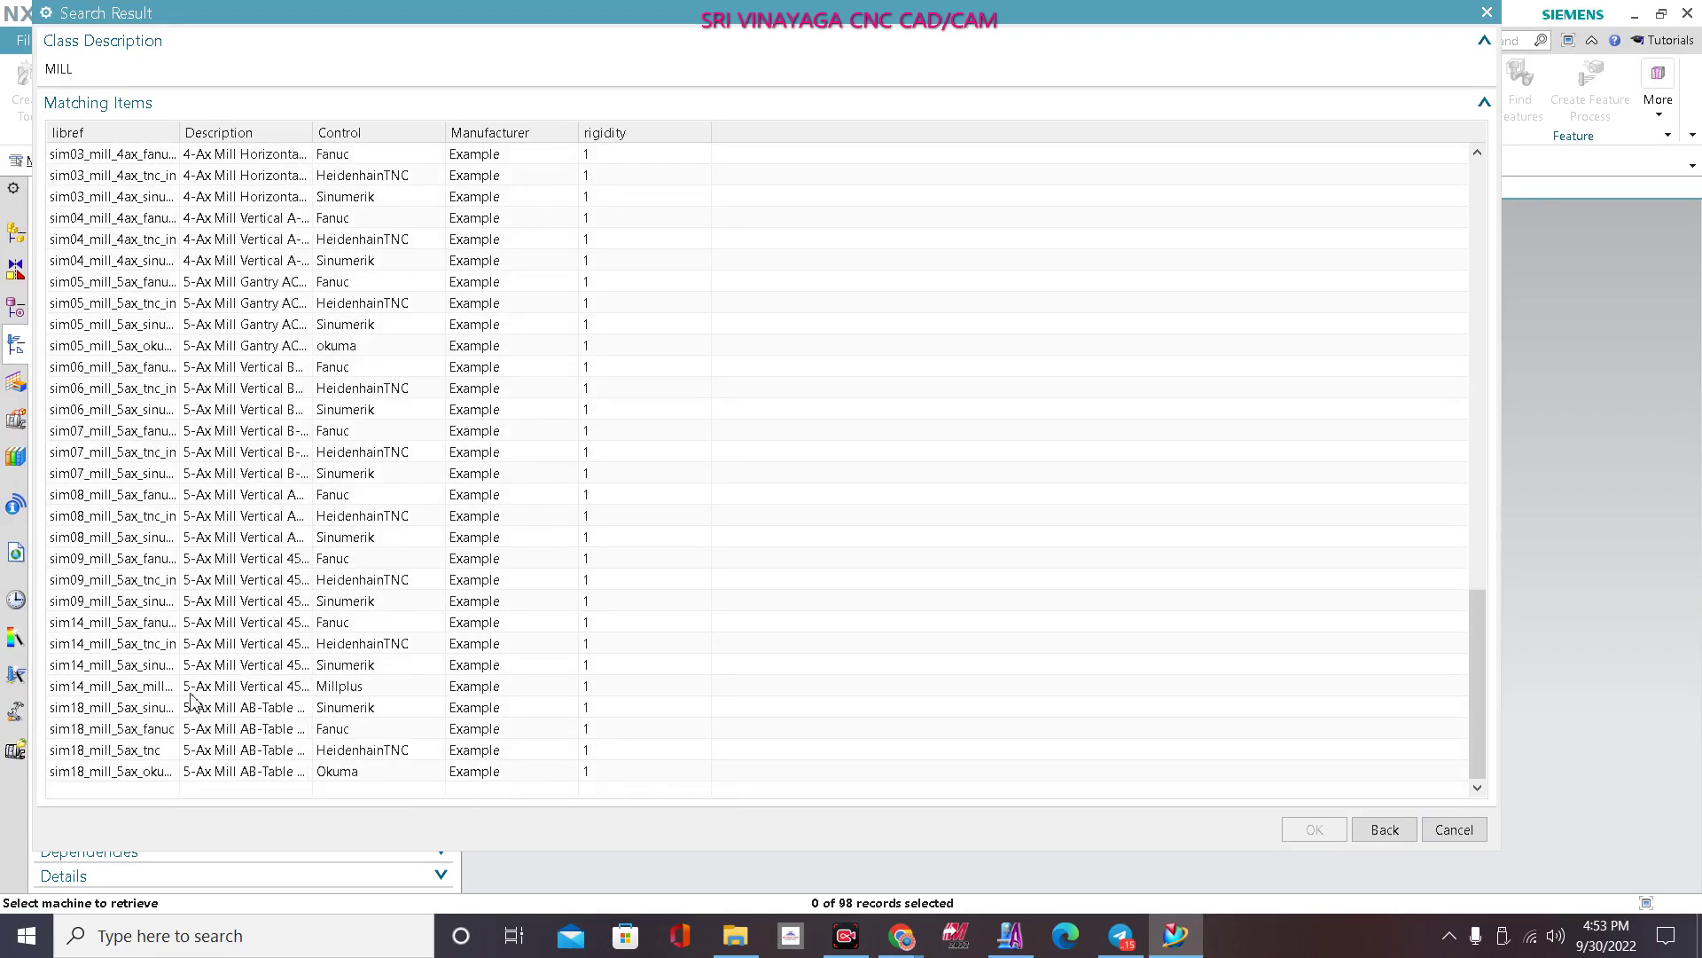
{"action": "scroll", "coordinate": [182, 772], "scroll_direction": "up", "scroll_amount": 3}
{"action": "scroll", "coordinate": [182, 772], "scroll_direction": "down", "scroll_amount": 3}
{"action": "scroll", "coordinate": [386, 689], "scroll_direction": "up", "scroll_amount": 10}
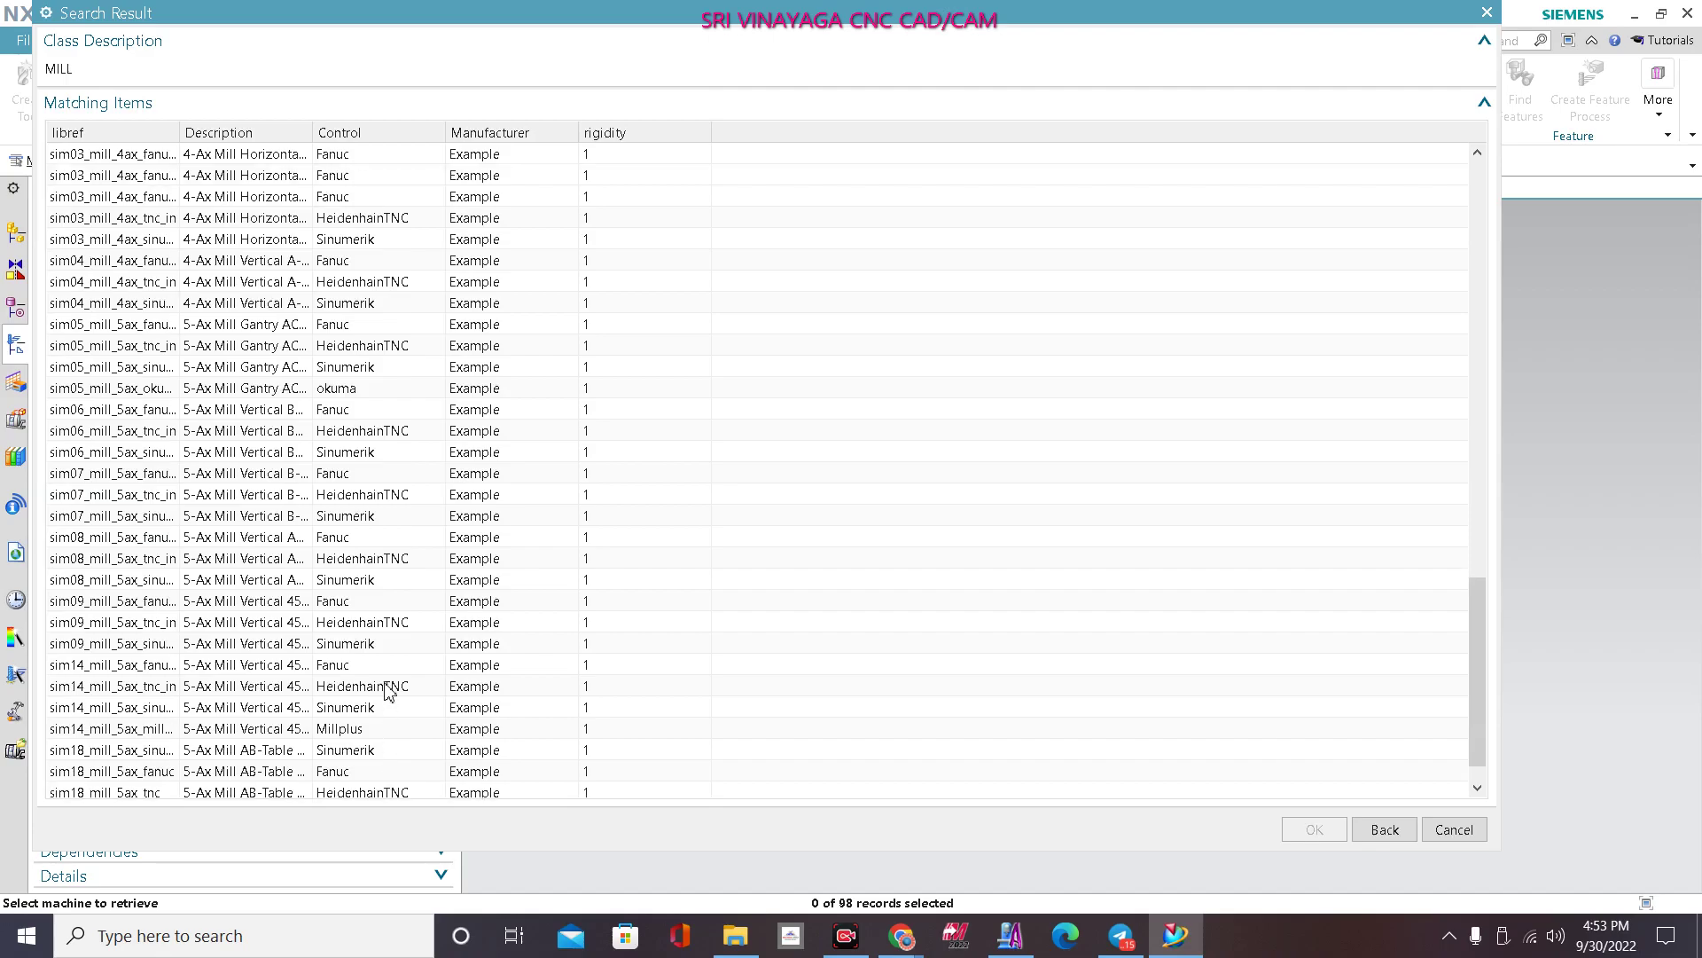
{"action": "scroll", "coordinate": [387, 689], "scroll_direction": "up", "scroll_amount": 2}
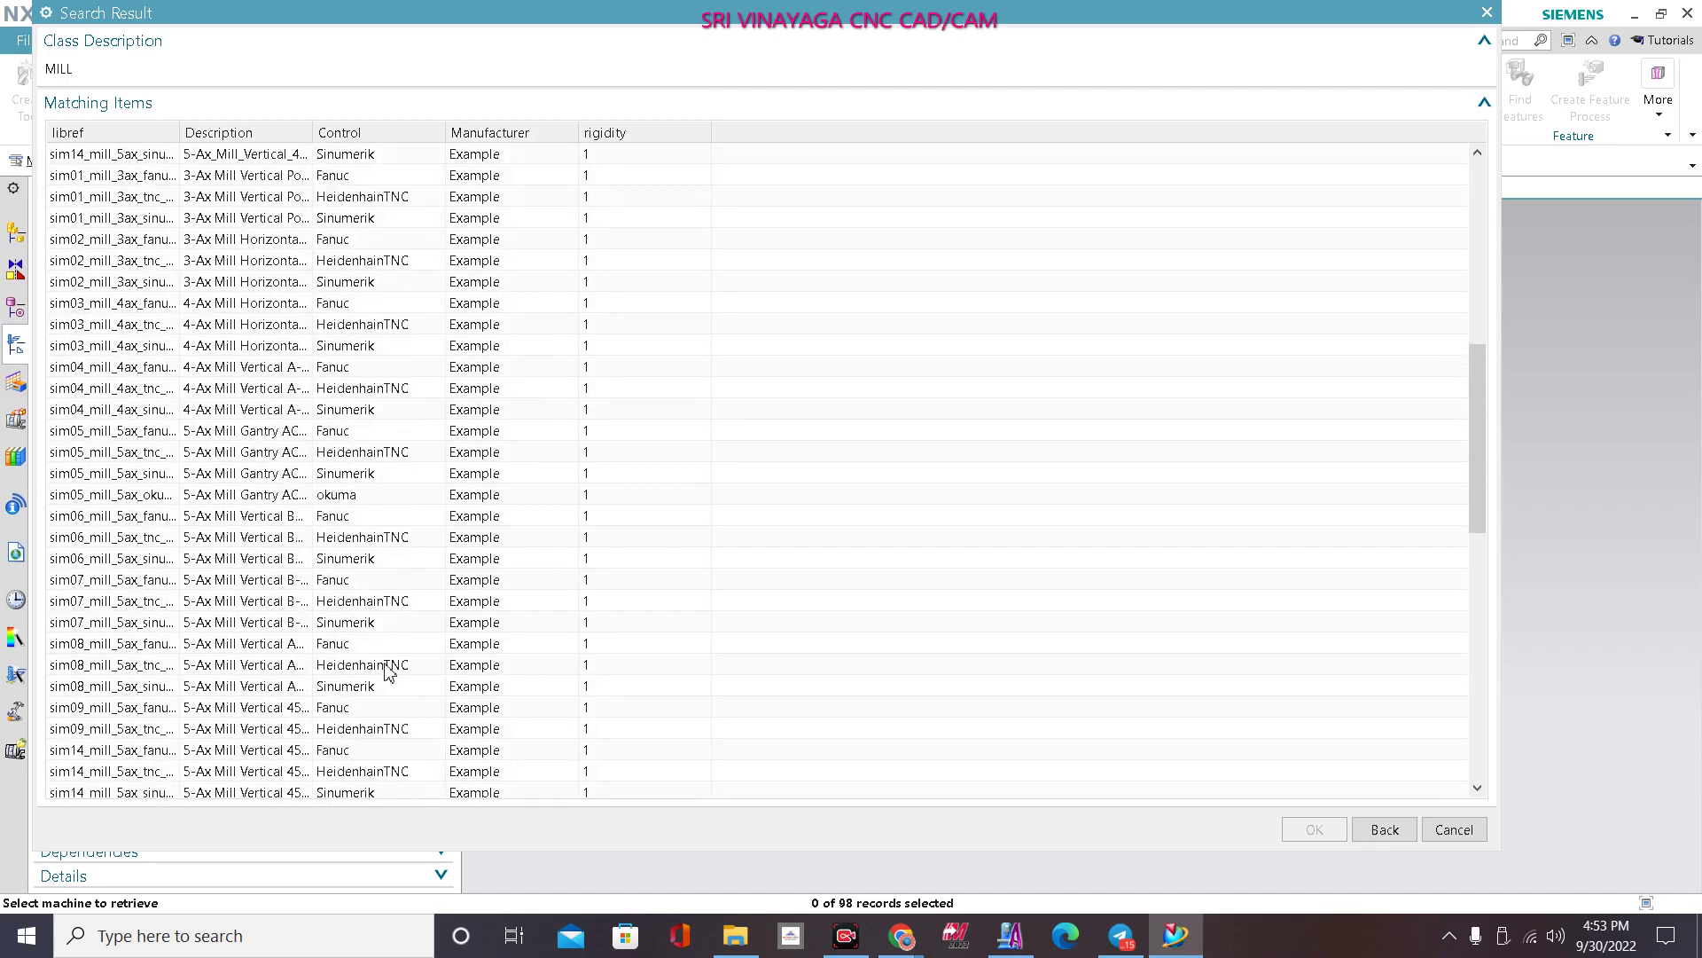
{"action": "scroll", "coordinate": [380, 515], "scroll_direction": "up", "scroll_amount": 4}
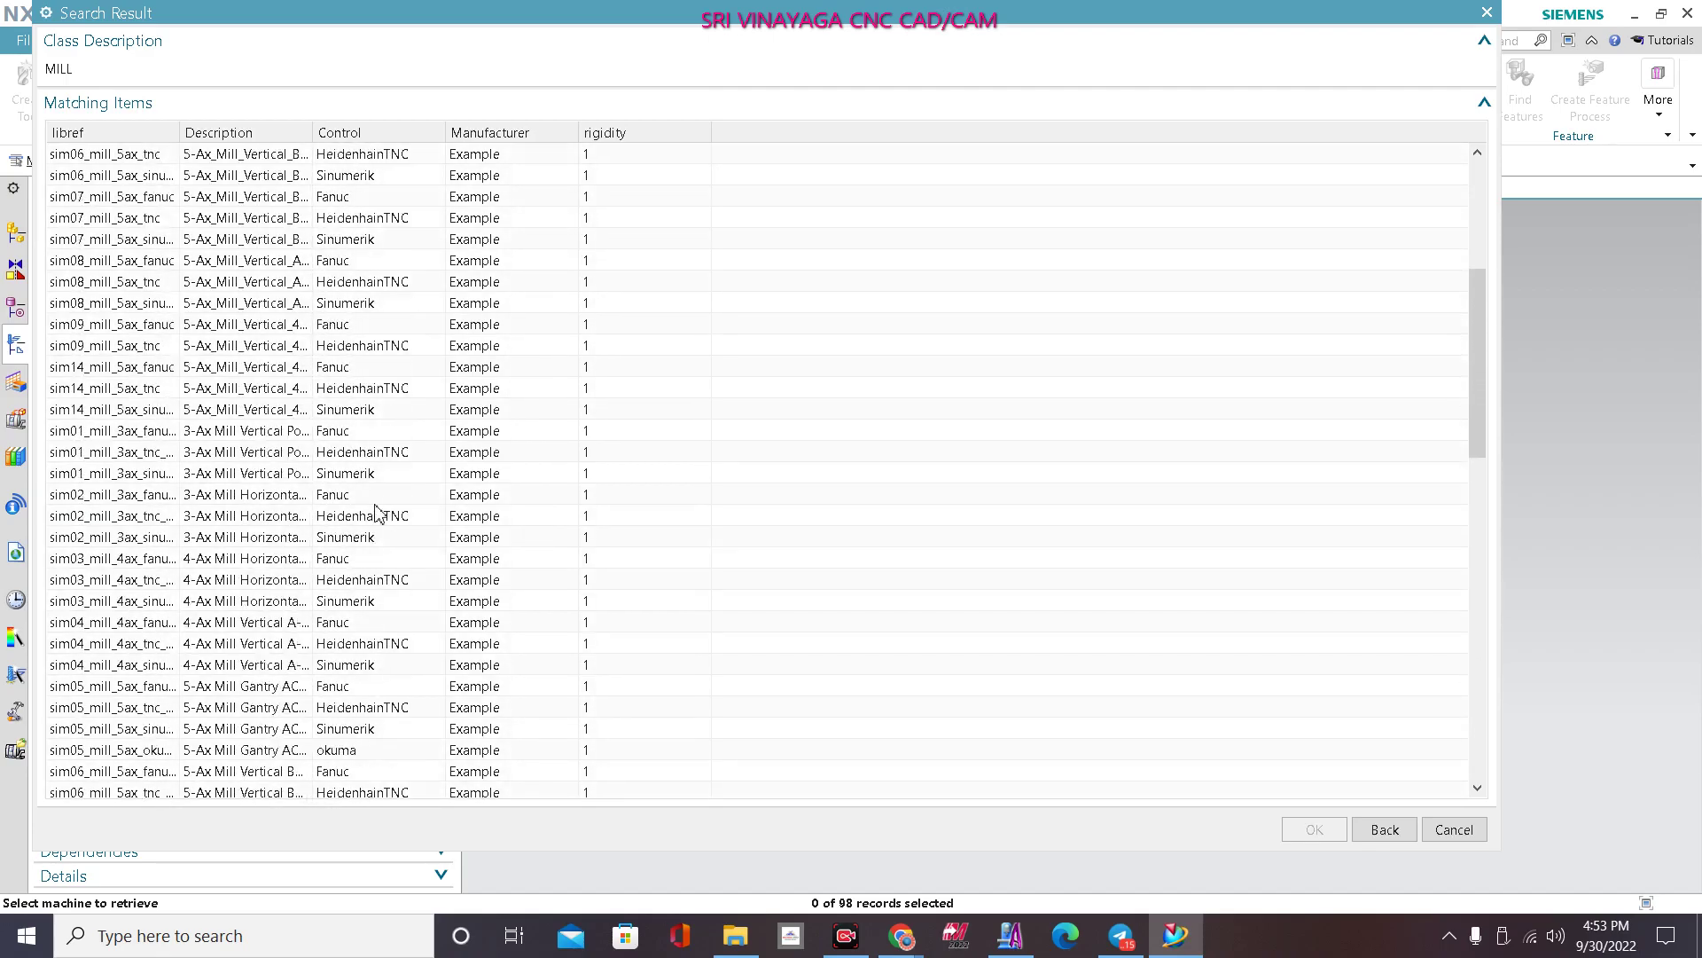
{"action": "scroll", "coordinate": [379, 514], "scroll_direction": "up", "scroll_amount": 6}
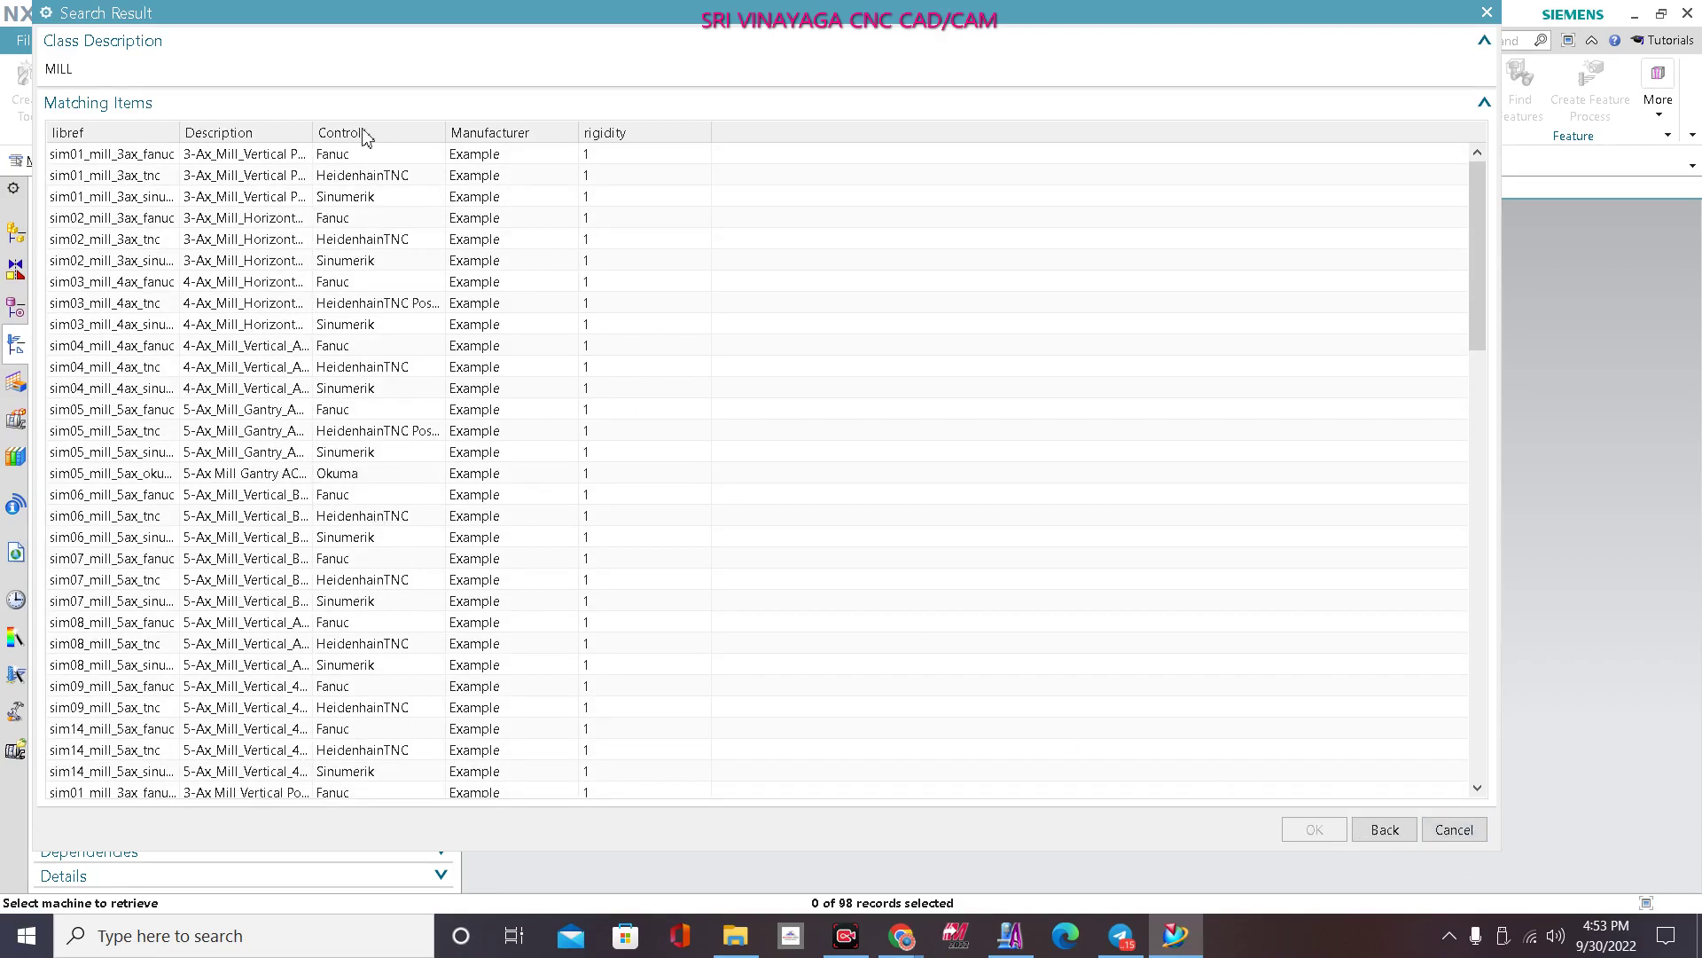
Step: Retrieve the 3-axis vertical mill sim01_mill_3ax_fanuc and mount the solid workpiece body with Use Assembly Positioning
{"action": "left_click", "coordinate": [261, 156]}
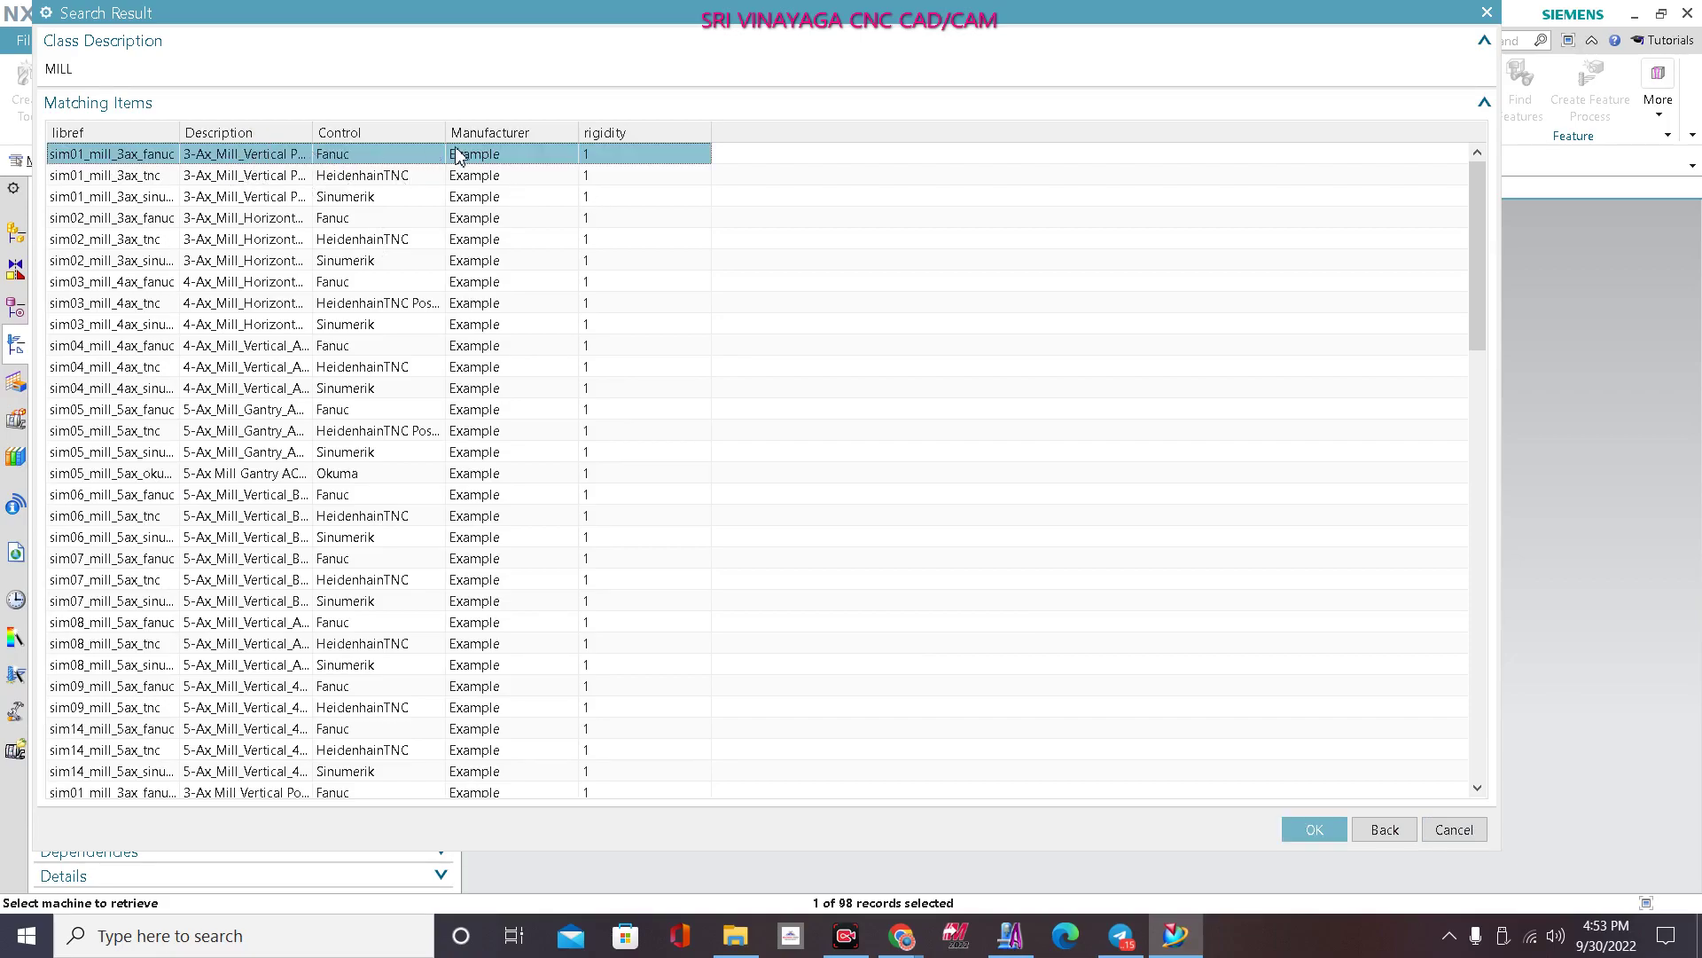
{"action": "left_click", "coordinate": [1314, 829]}
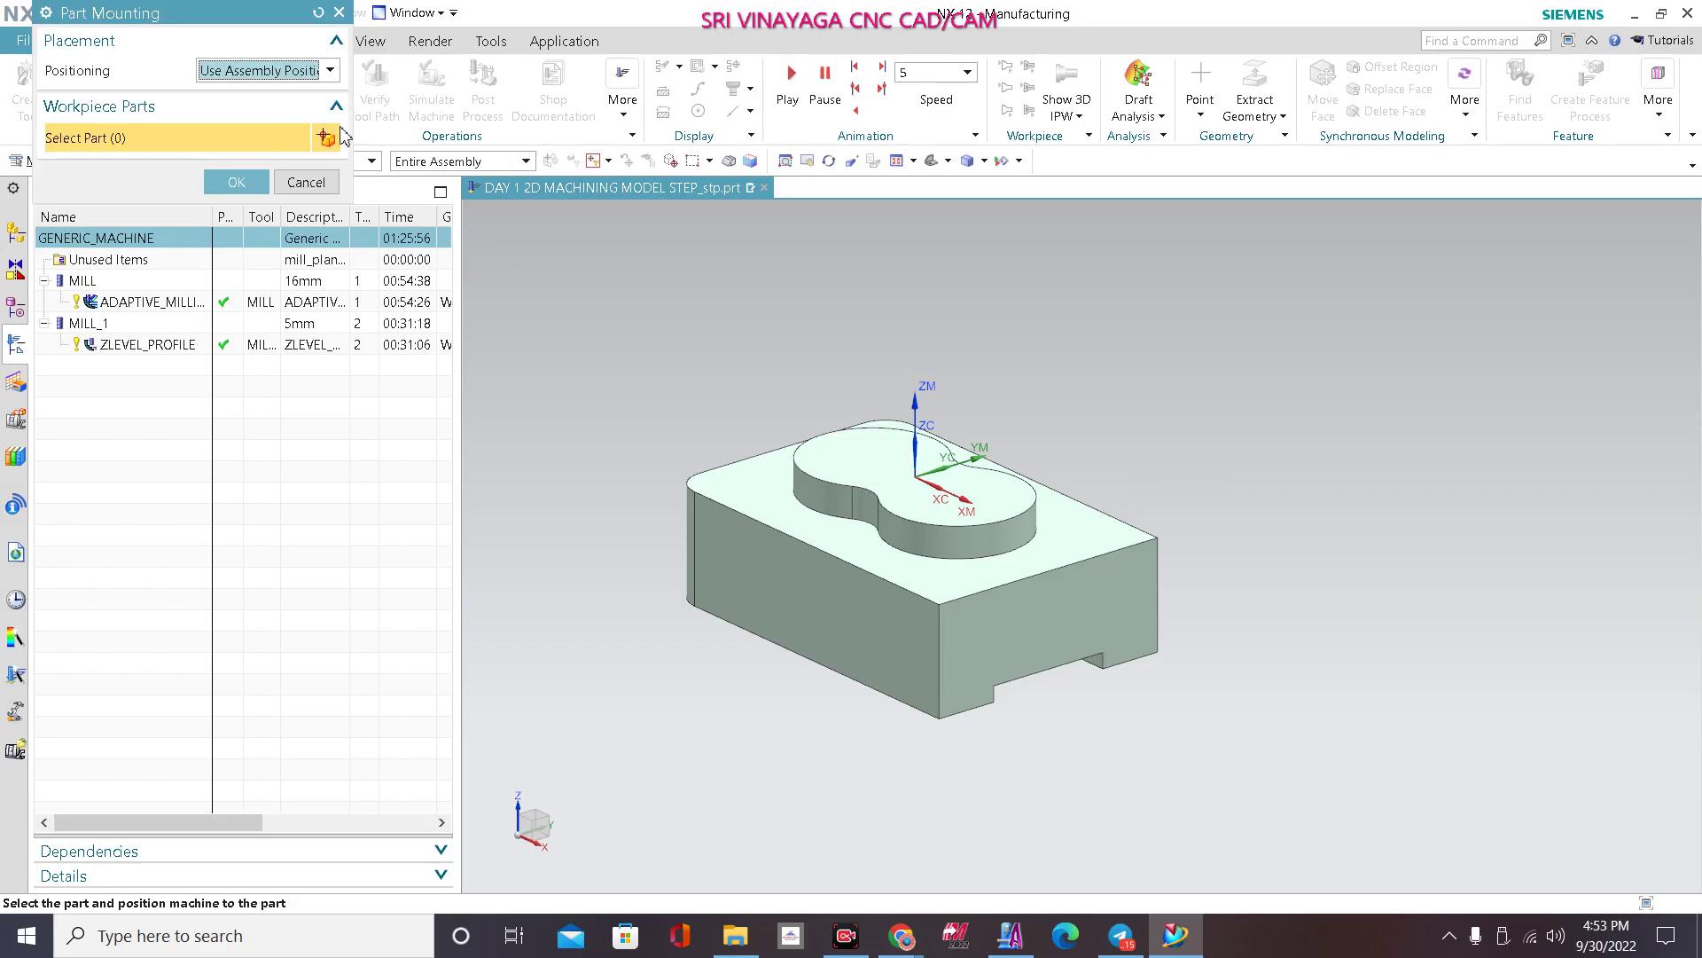
{"action": "left_click", "coordinate": [227, 79]}
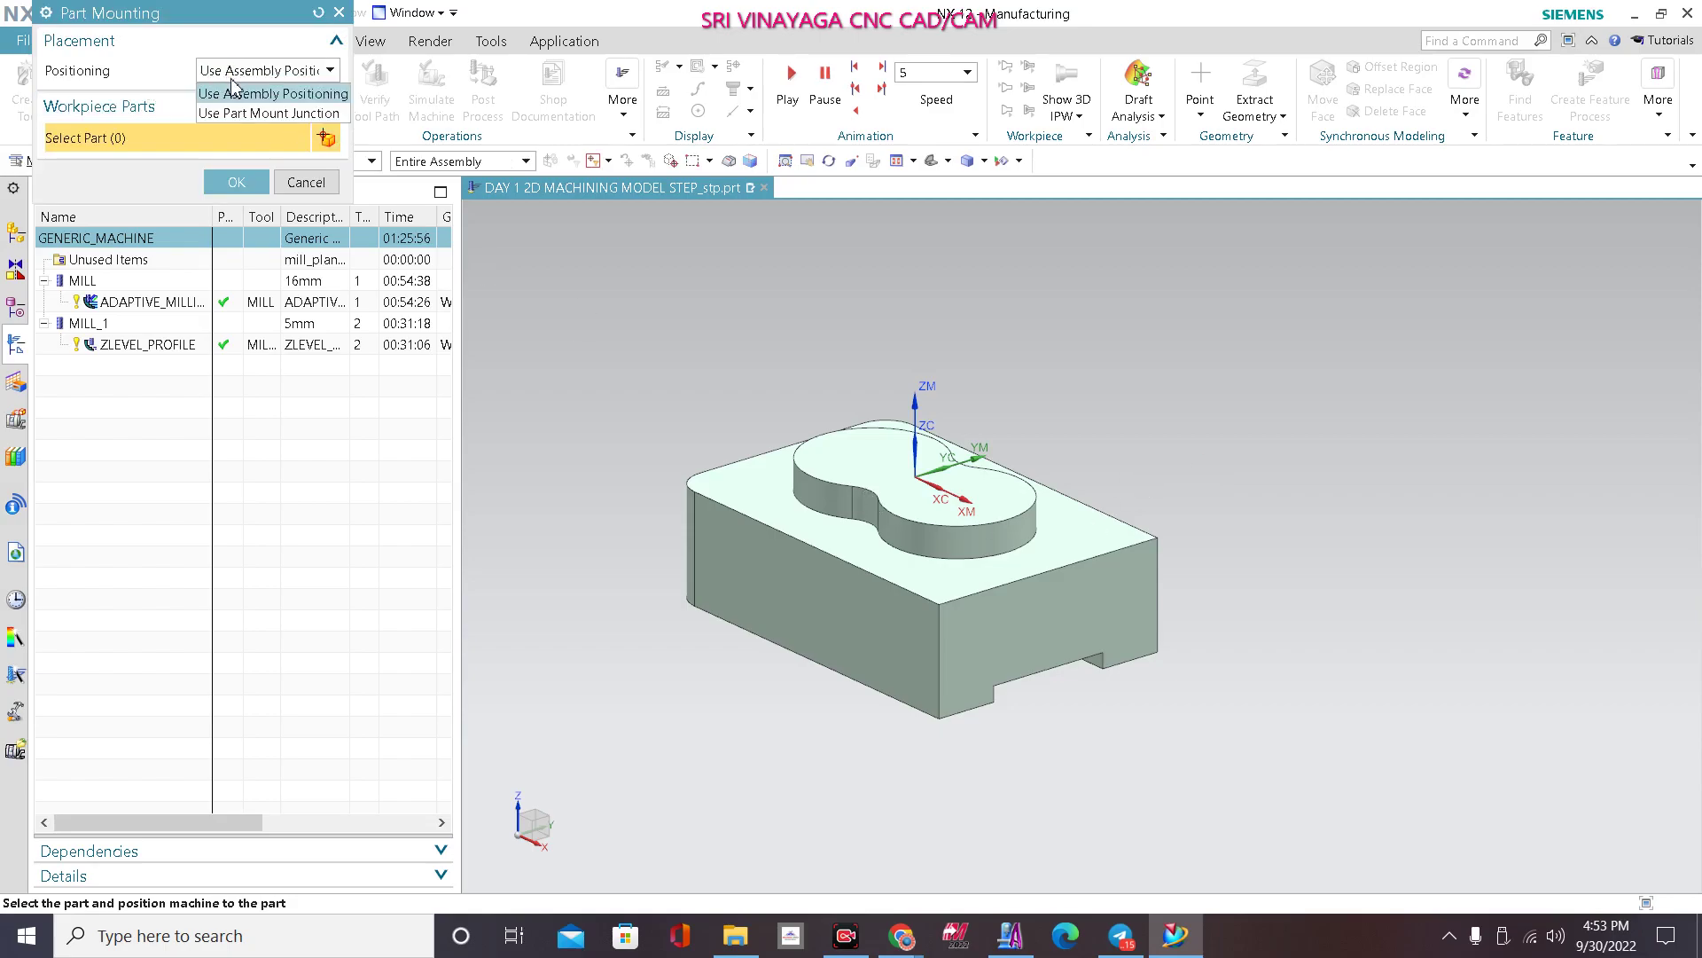
{"action": "left_click", "coordinate": [283, 76]}
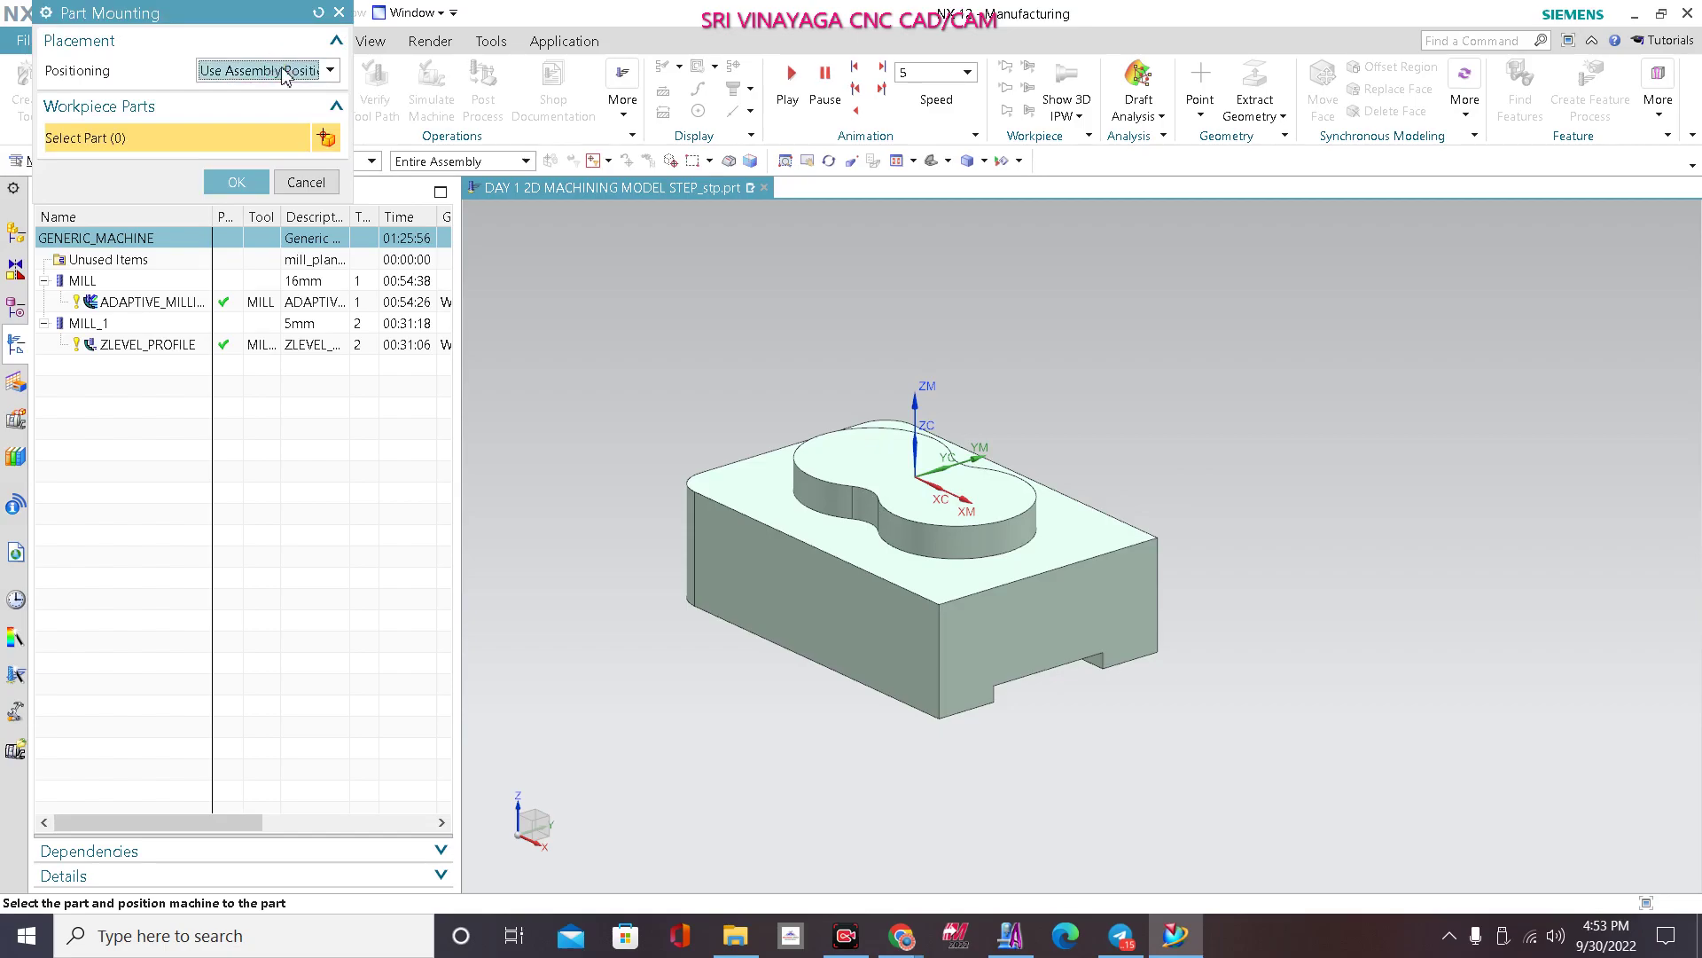
{"action": "left_click", "coordinate": [754, 612]}
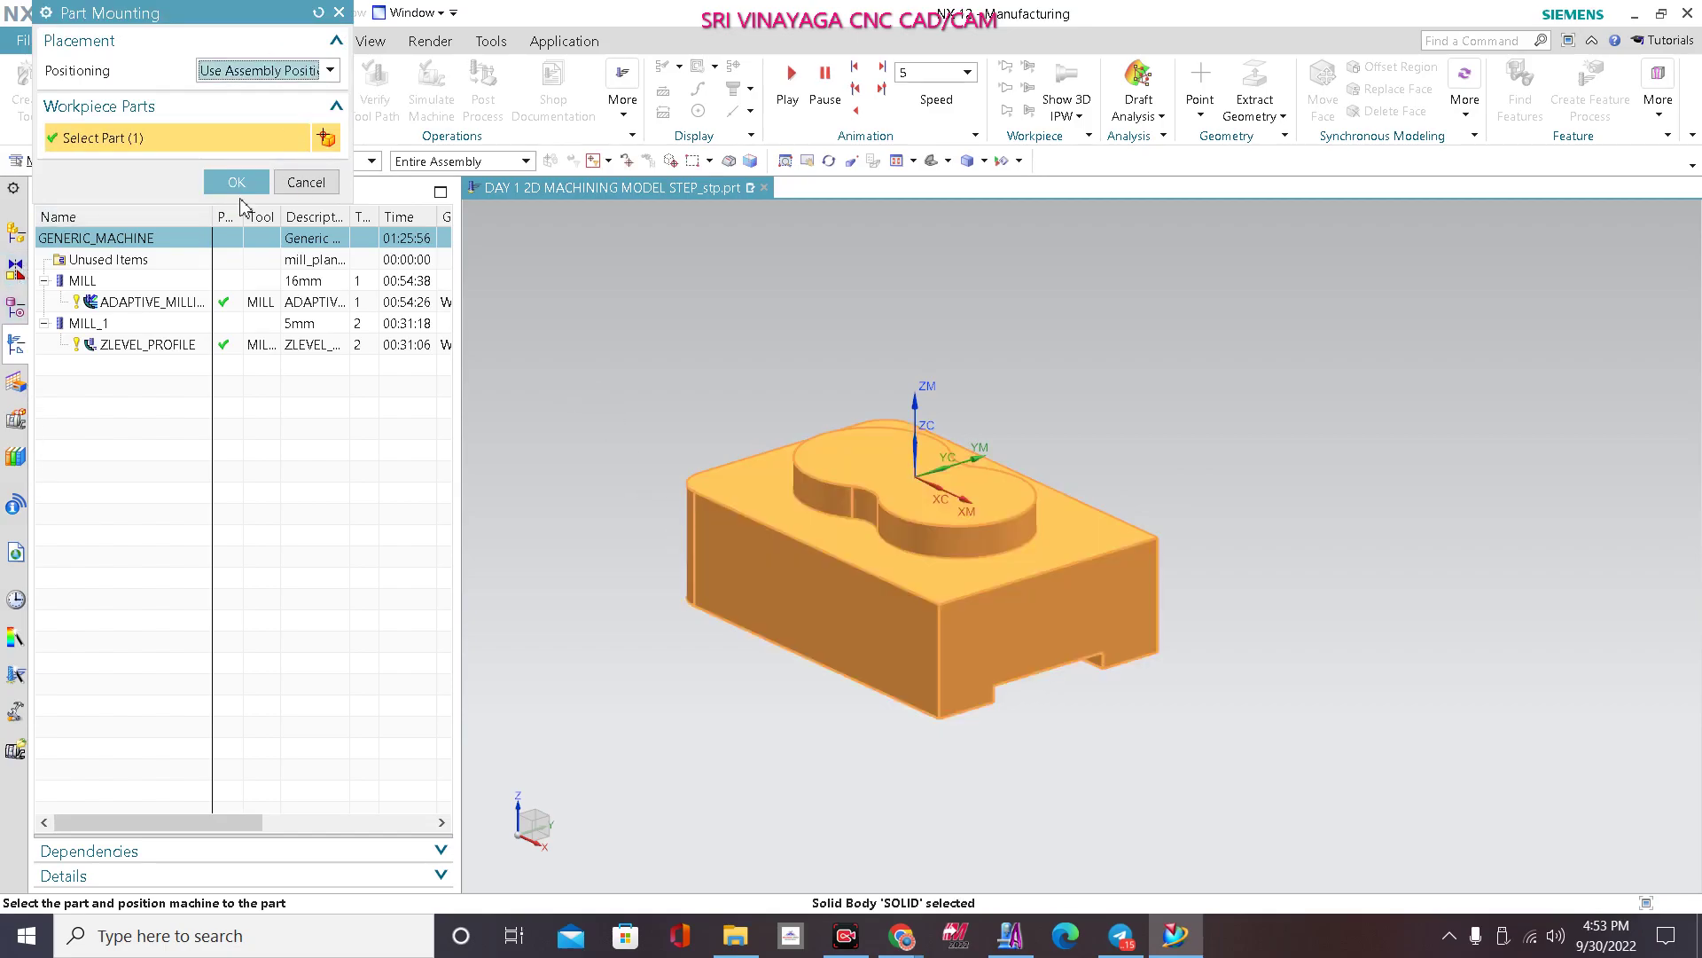
{"action": "left_click", "coordinate": [236, 182]}
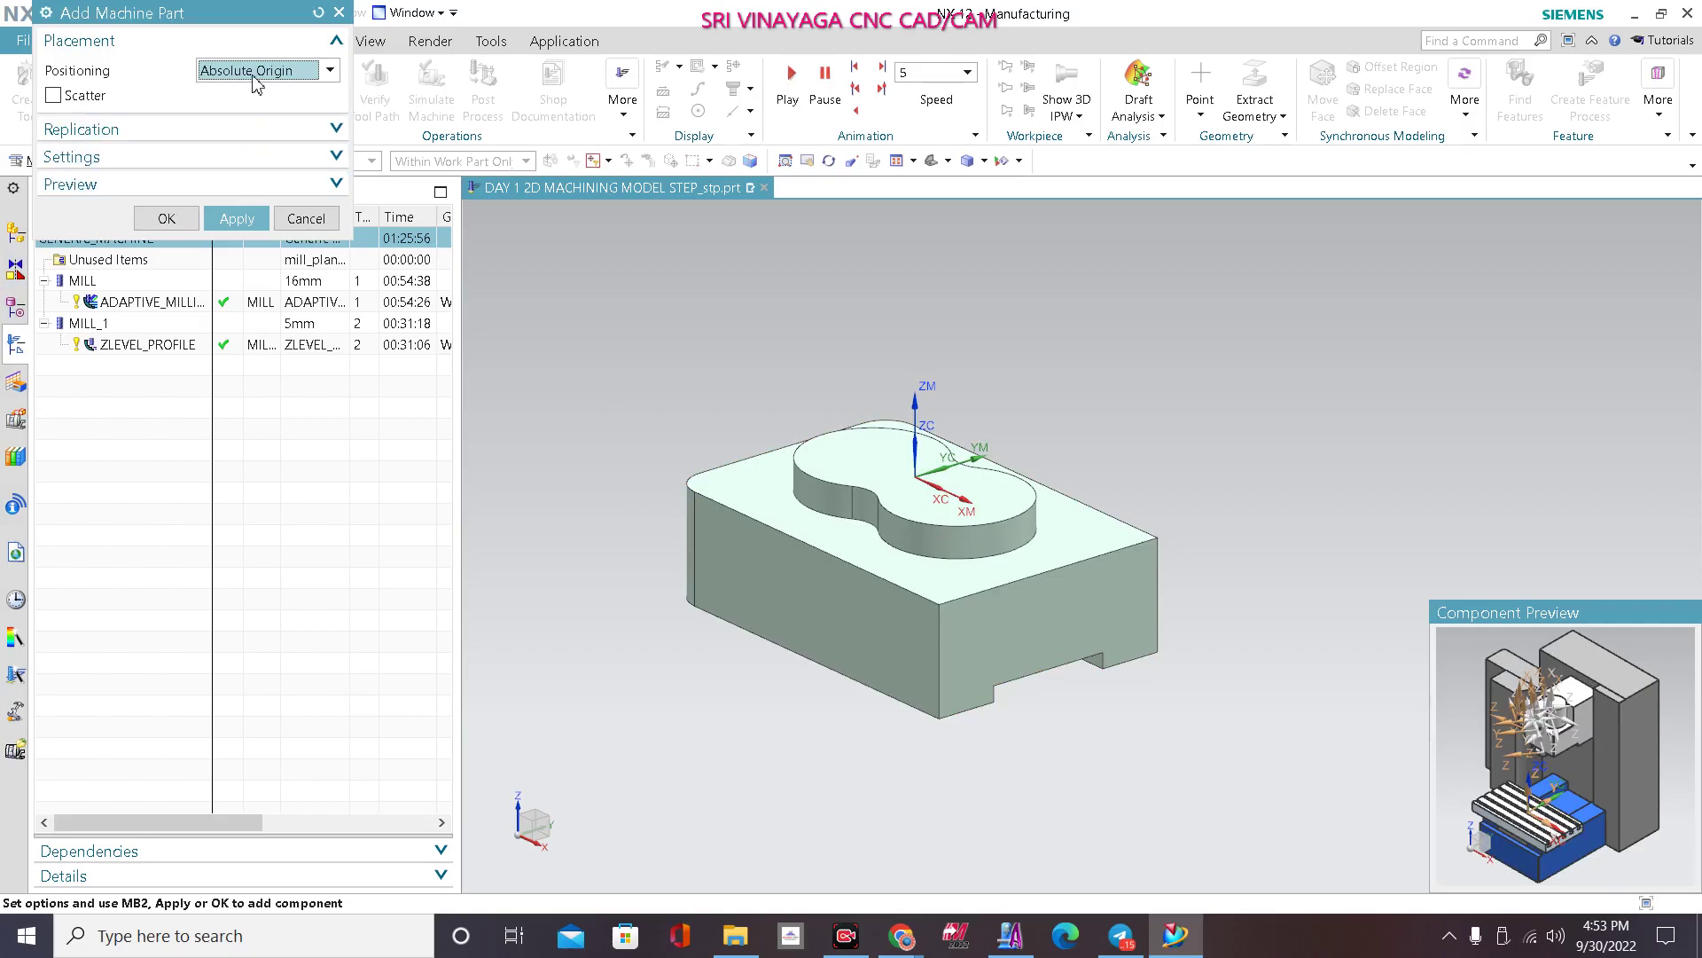
Step: Add the machine part with Move positioning at the absolute origin (0, 0, 0) and lower it about 110 mm along ZC
{"action": "left_click", "coordinate": [253, 78]}
{"action": "left_click", "coordinate": [252, 152]}
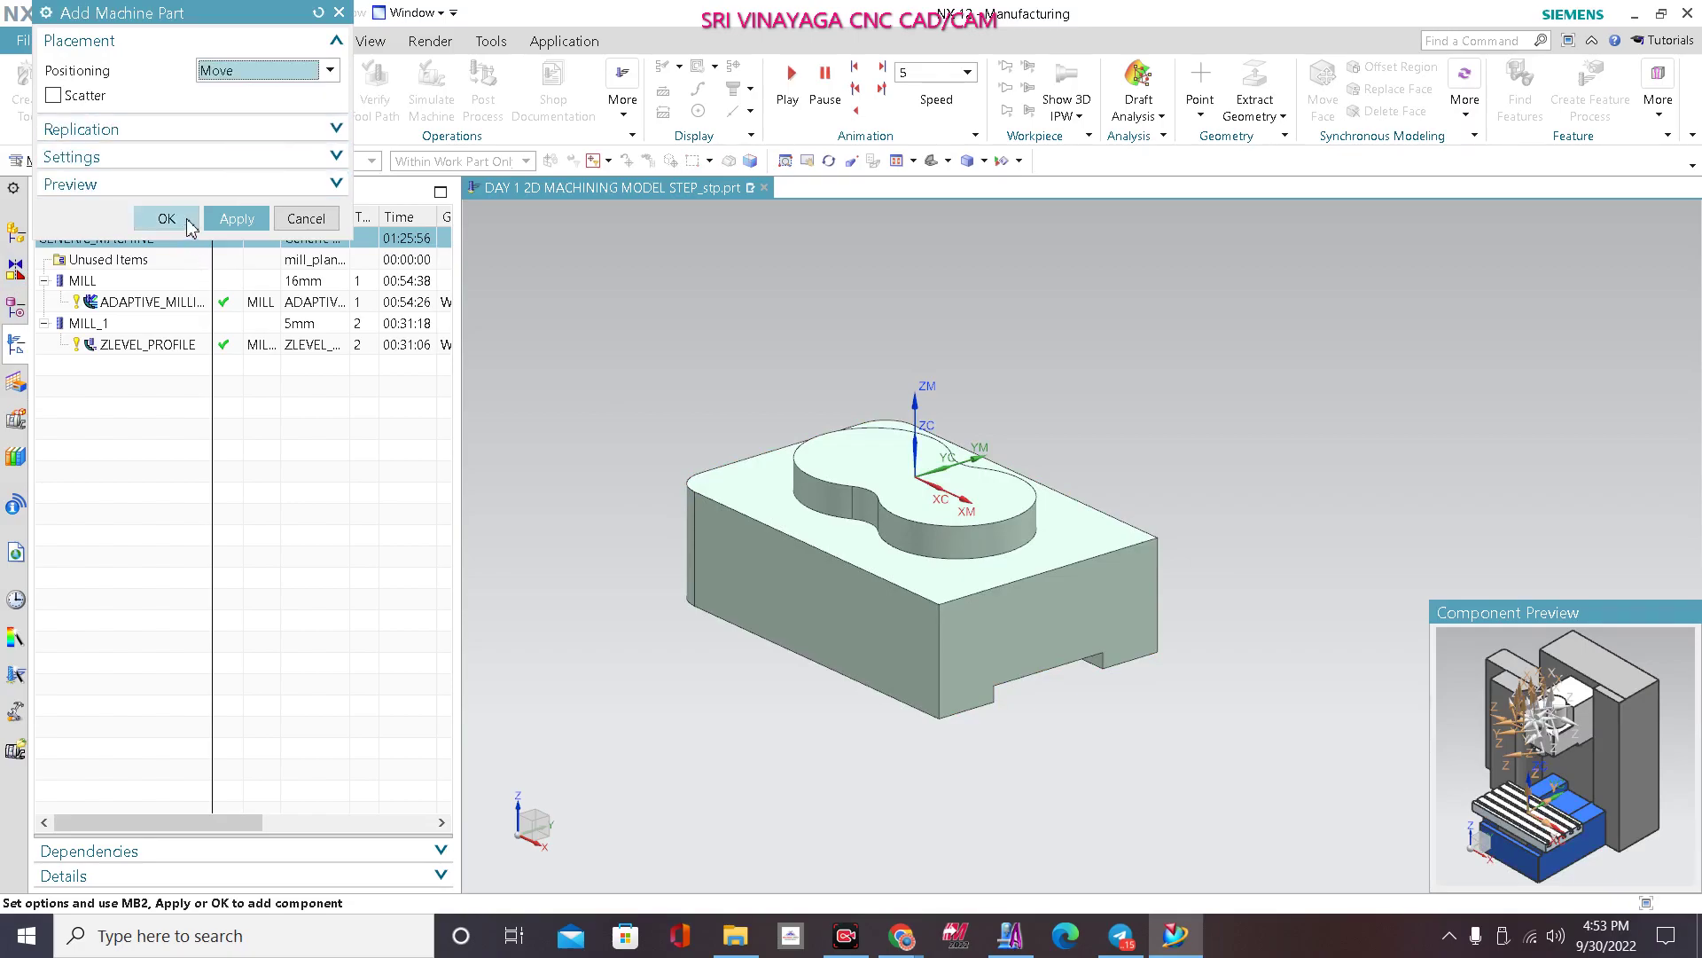
{"action": "left_click", "coordinate": [187, 224]}
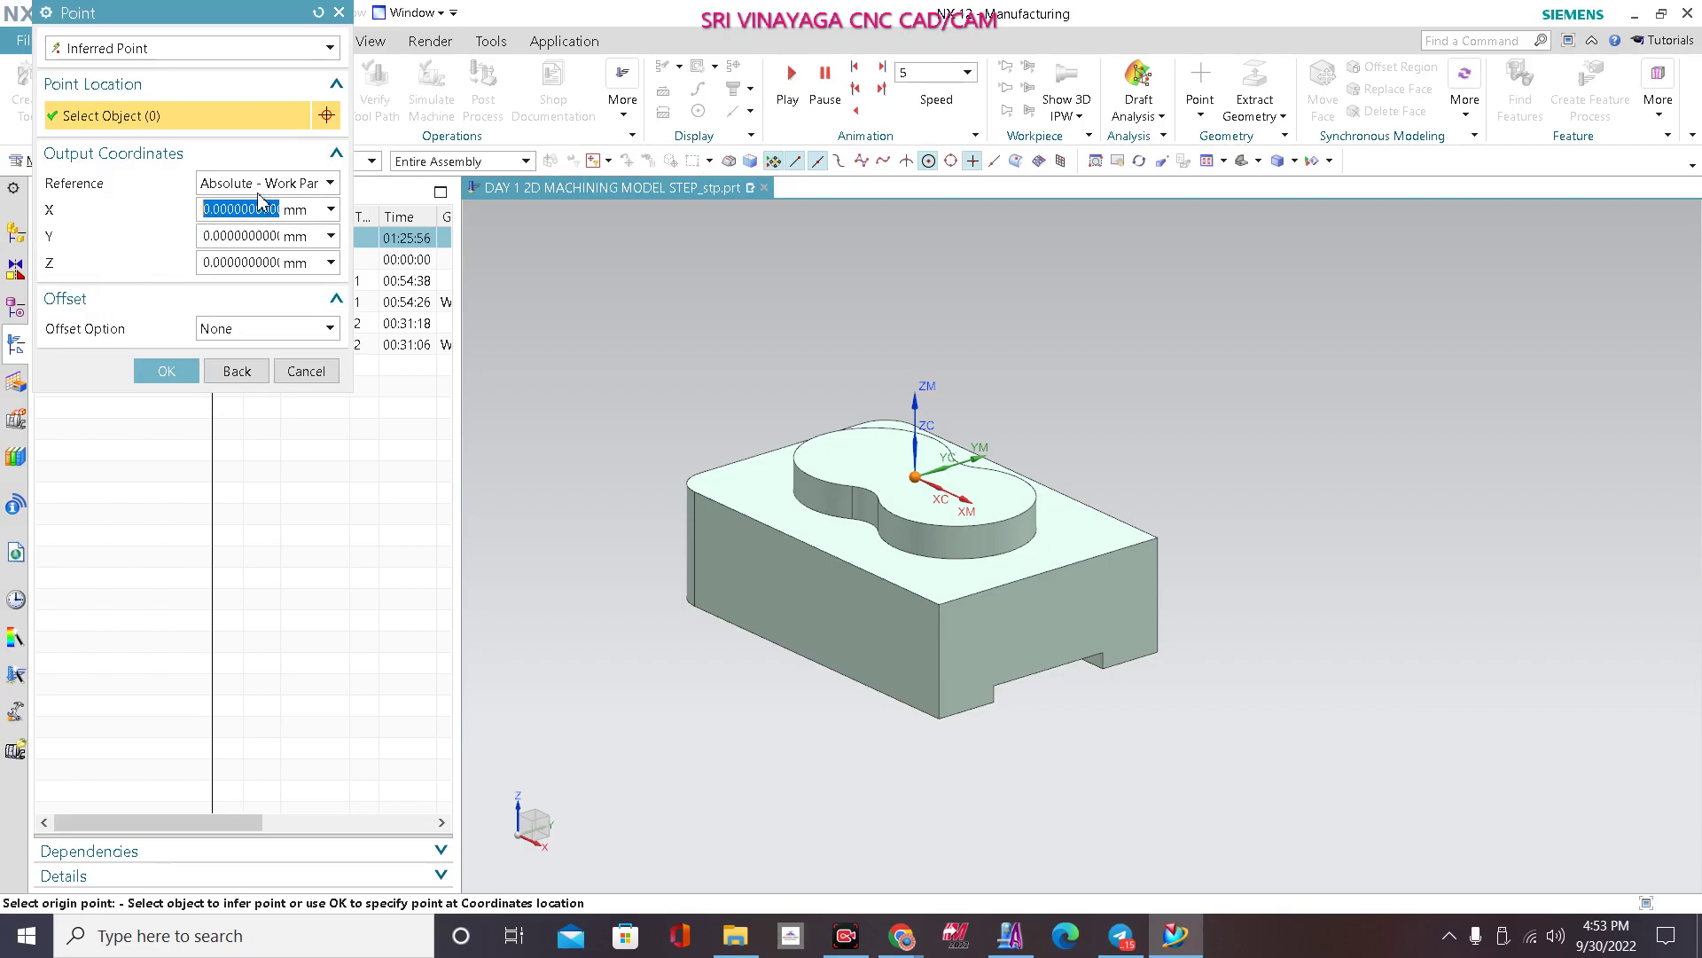
{"action": "left_click", "coordinate": [167, 371]}
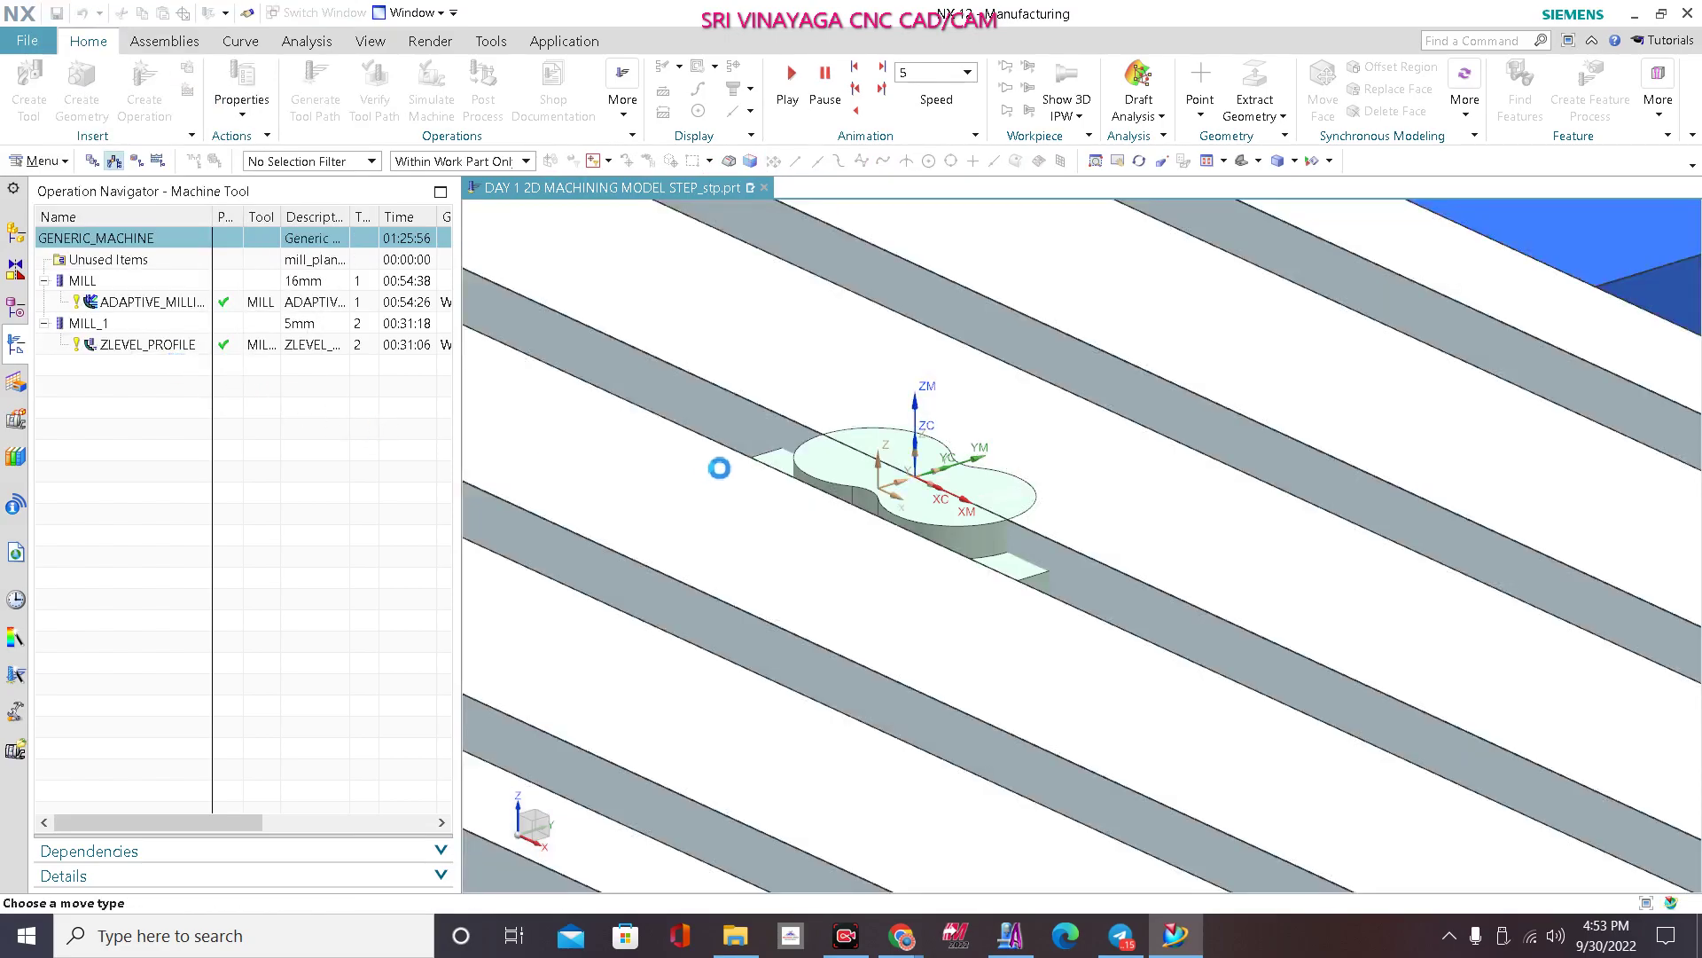
{"action": "scroll", "coordinate": [779, 456], "scroll_direction": "down", "scroll_amount": 8}
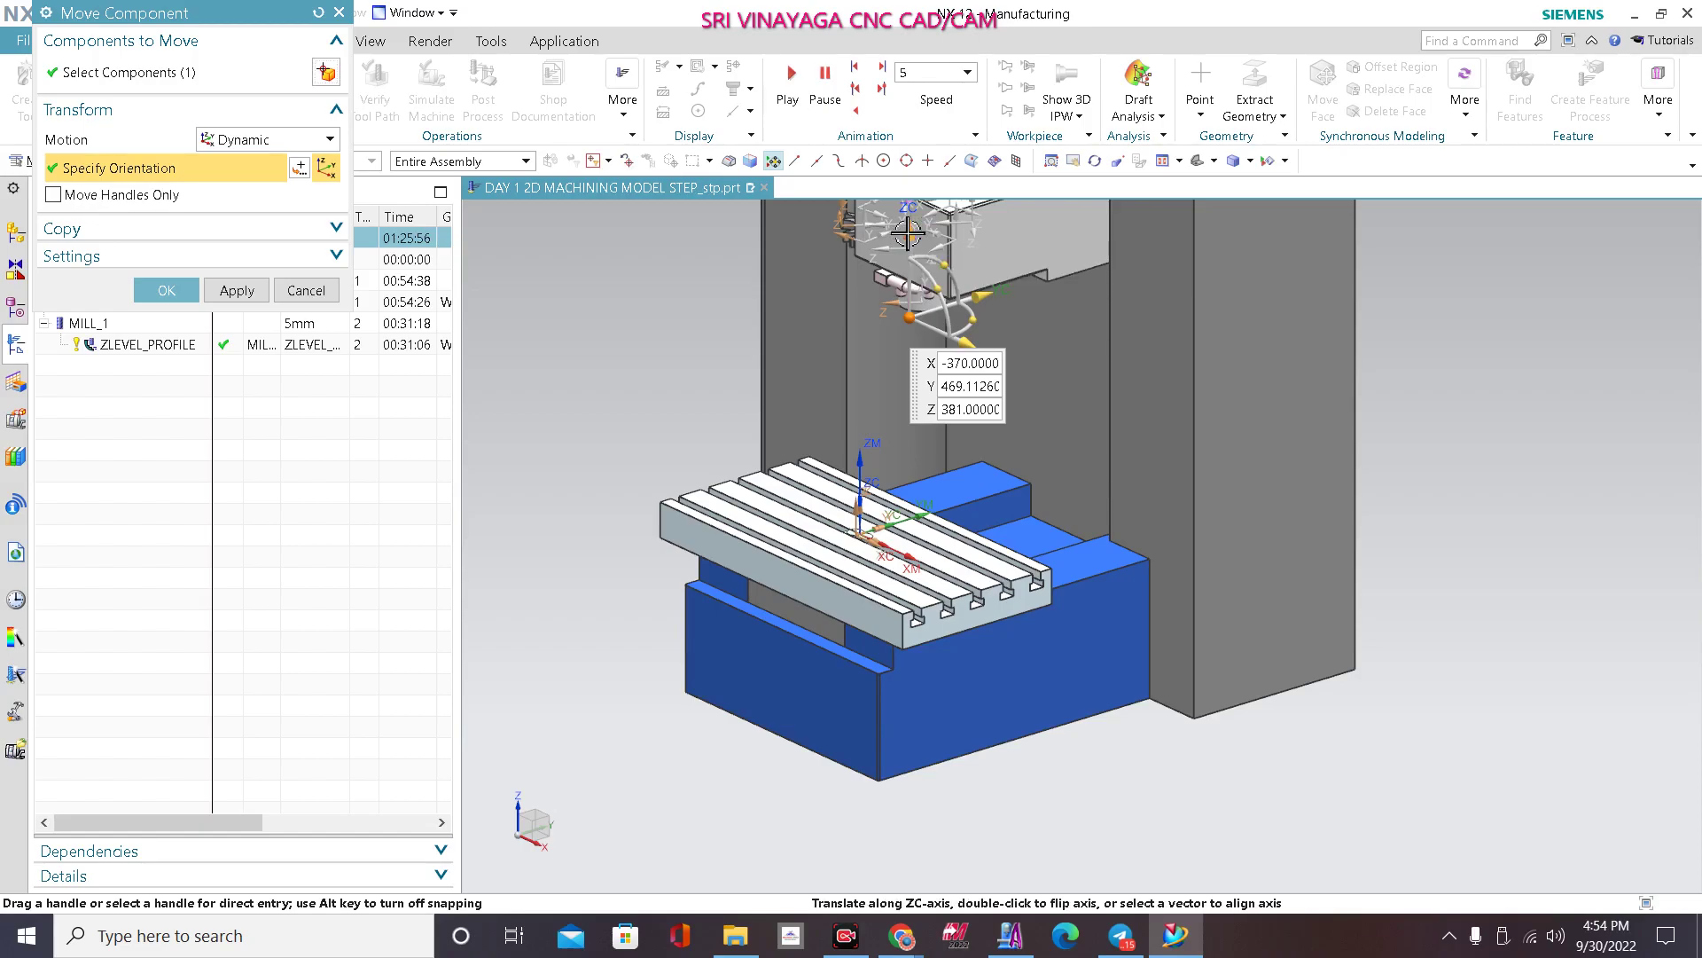
{"action": "left_click_drag", "start_coordinate": [909, 228], "coordinate": [913, 295]}
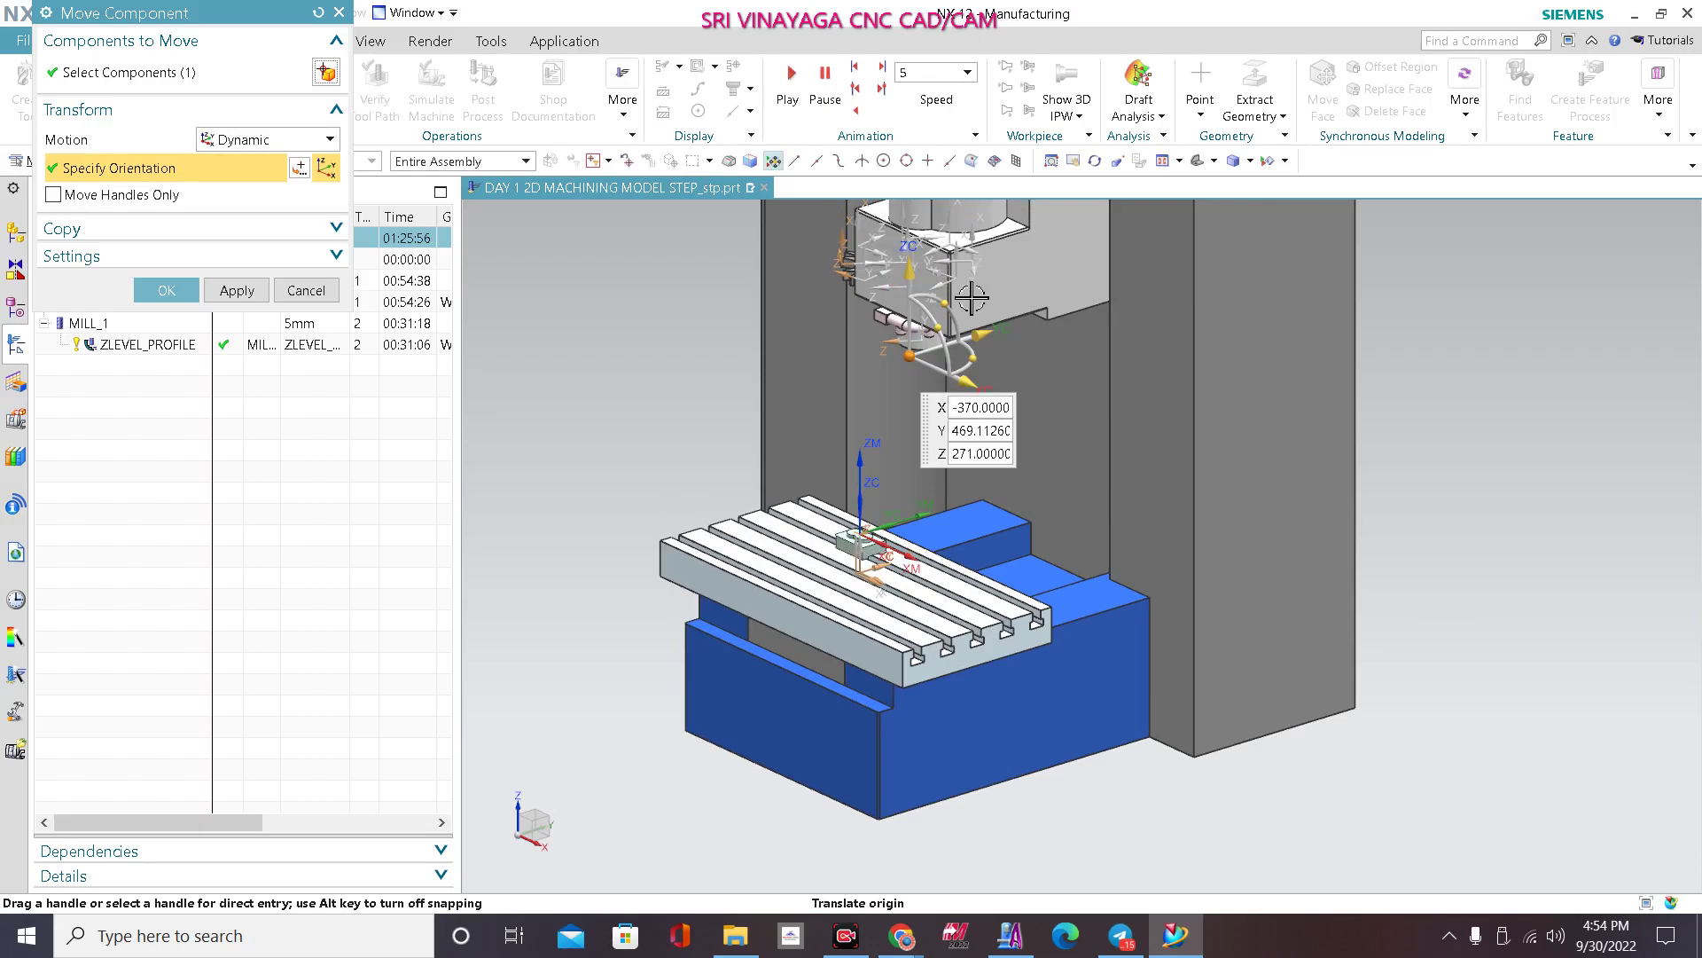
Step: Set the move to Point to Point, with the from point midway (50%) between two diagonally opposite corners of the table's top surface
{"action": "left_click", "coordinate": [292, 142]}
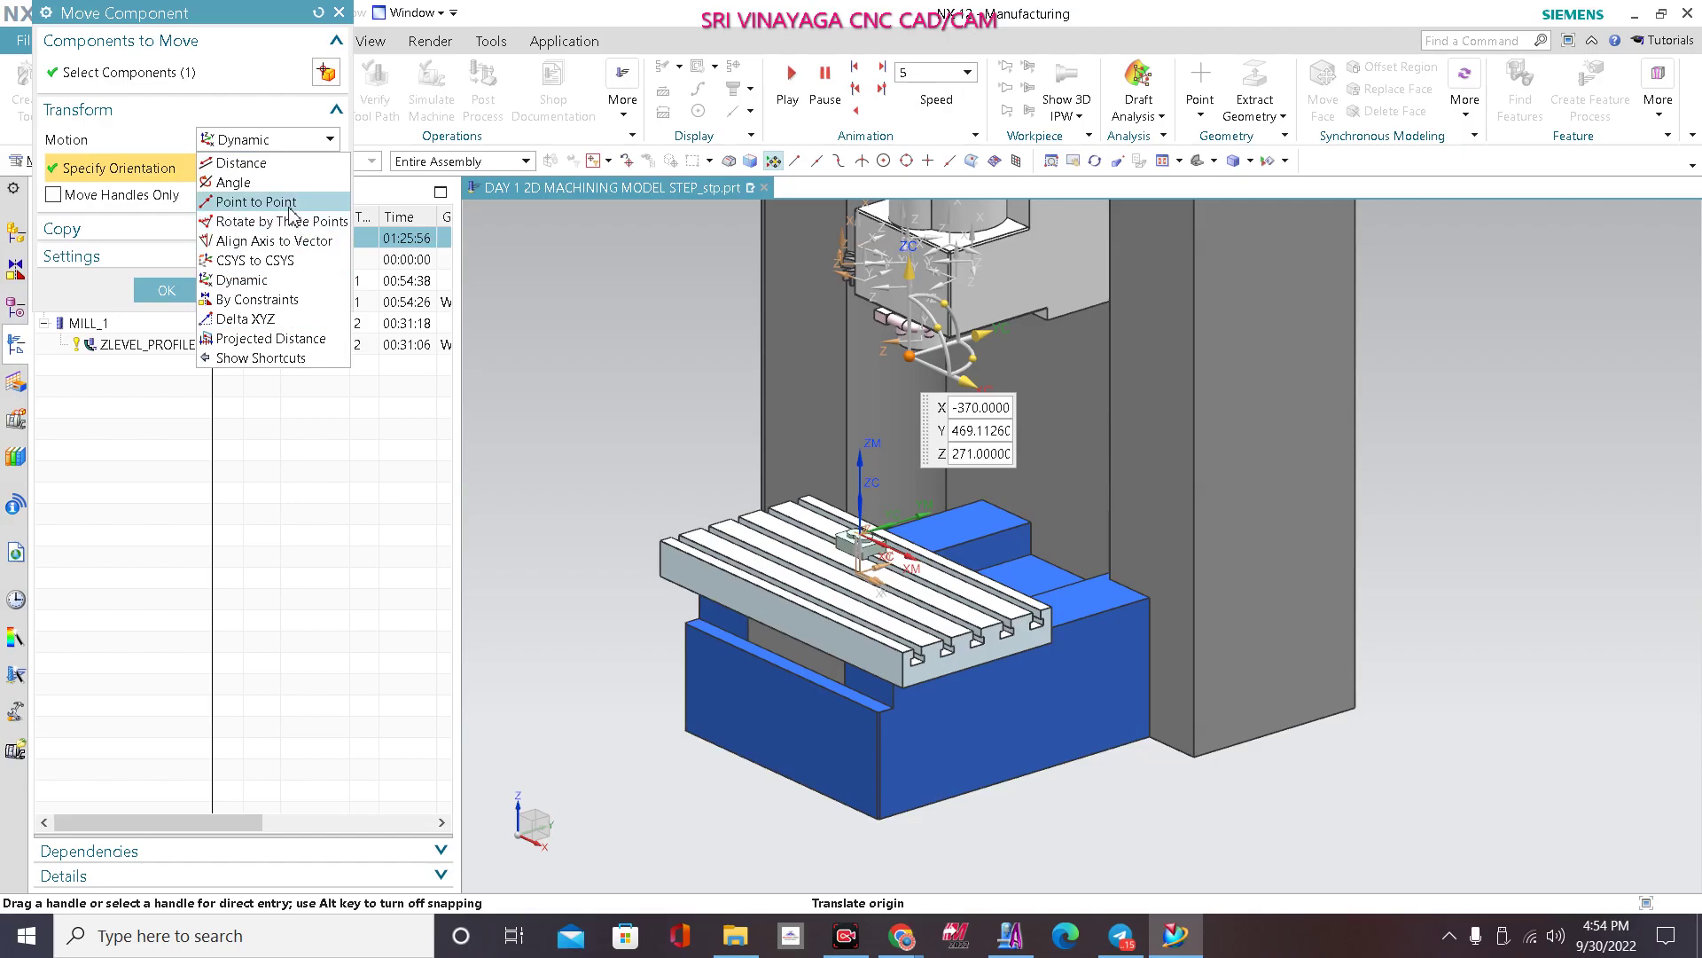
{"action": "left_click", "coordinate": [255, 202]}
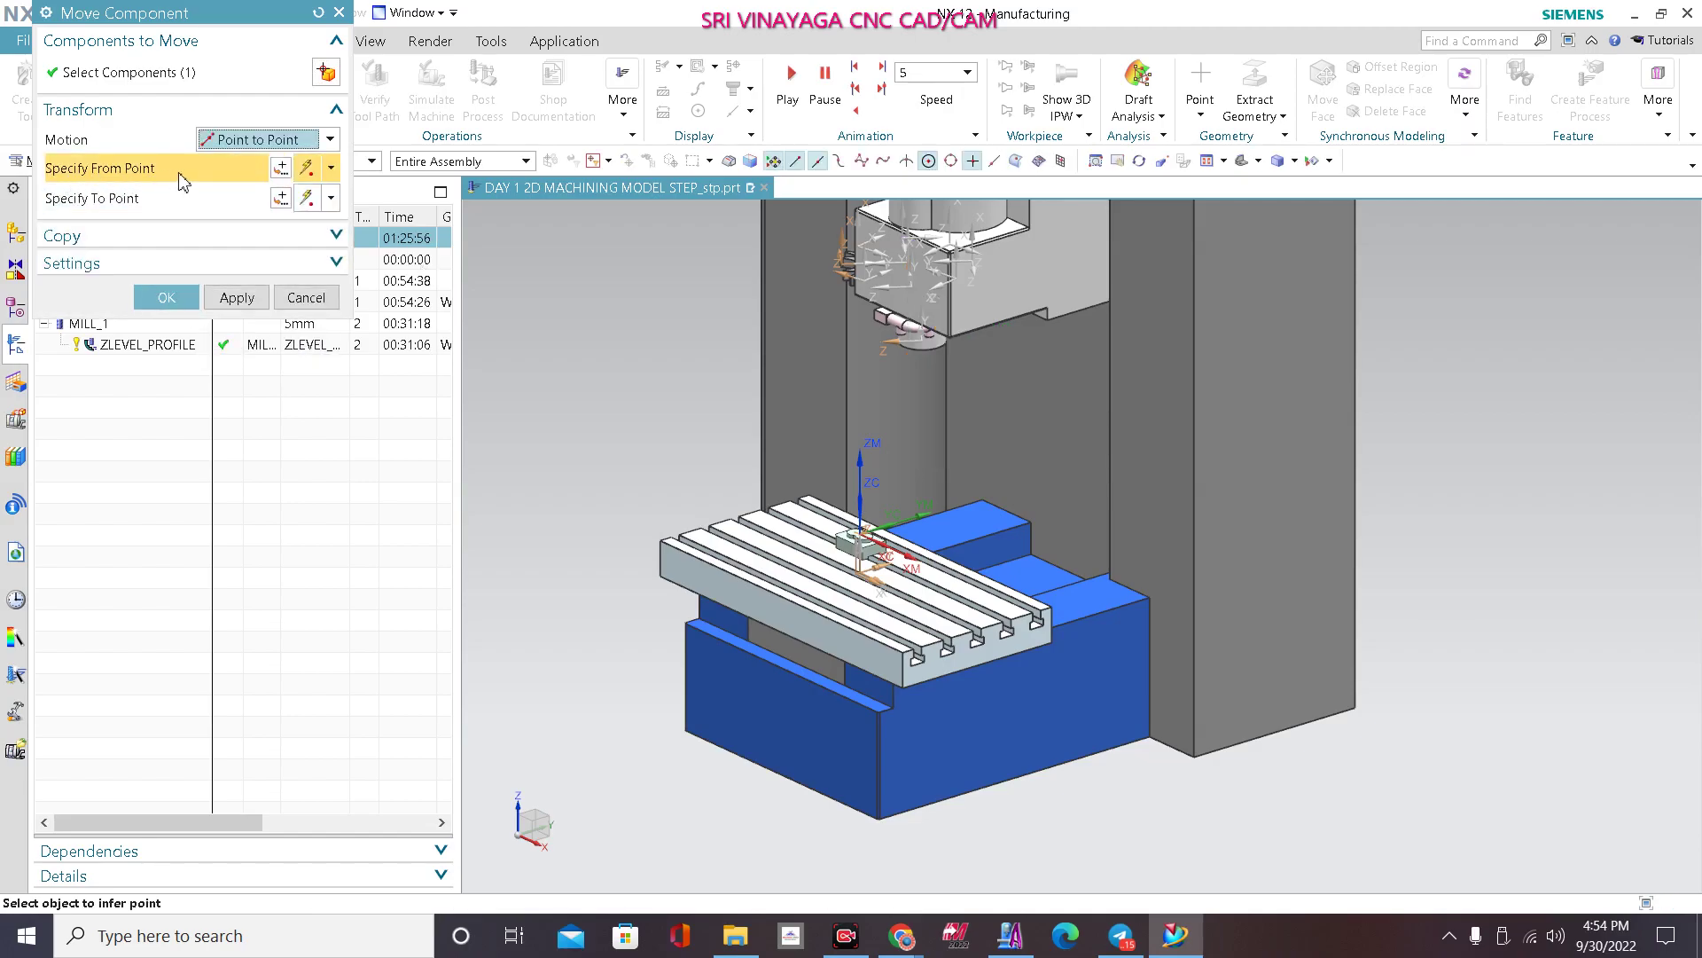
{"action": "left_click", "coordinate": [280, 168]}
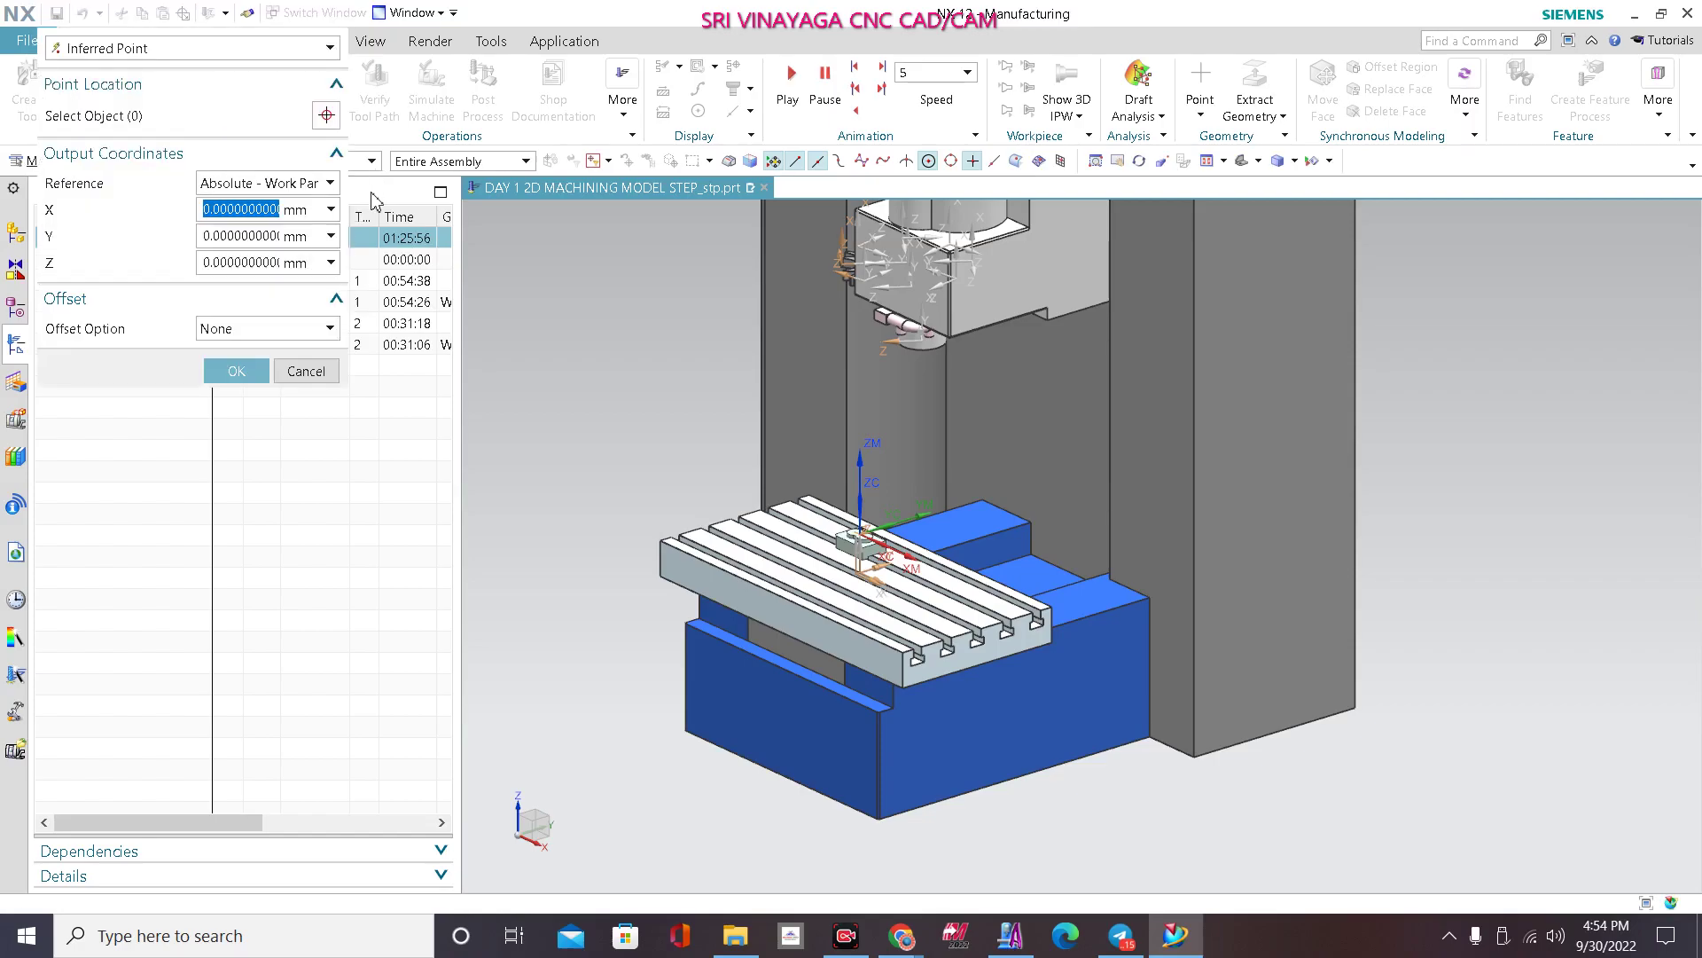
{"action": "left_click", "coordinate": [189, 53]}
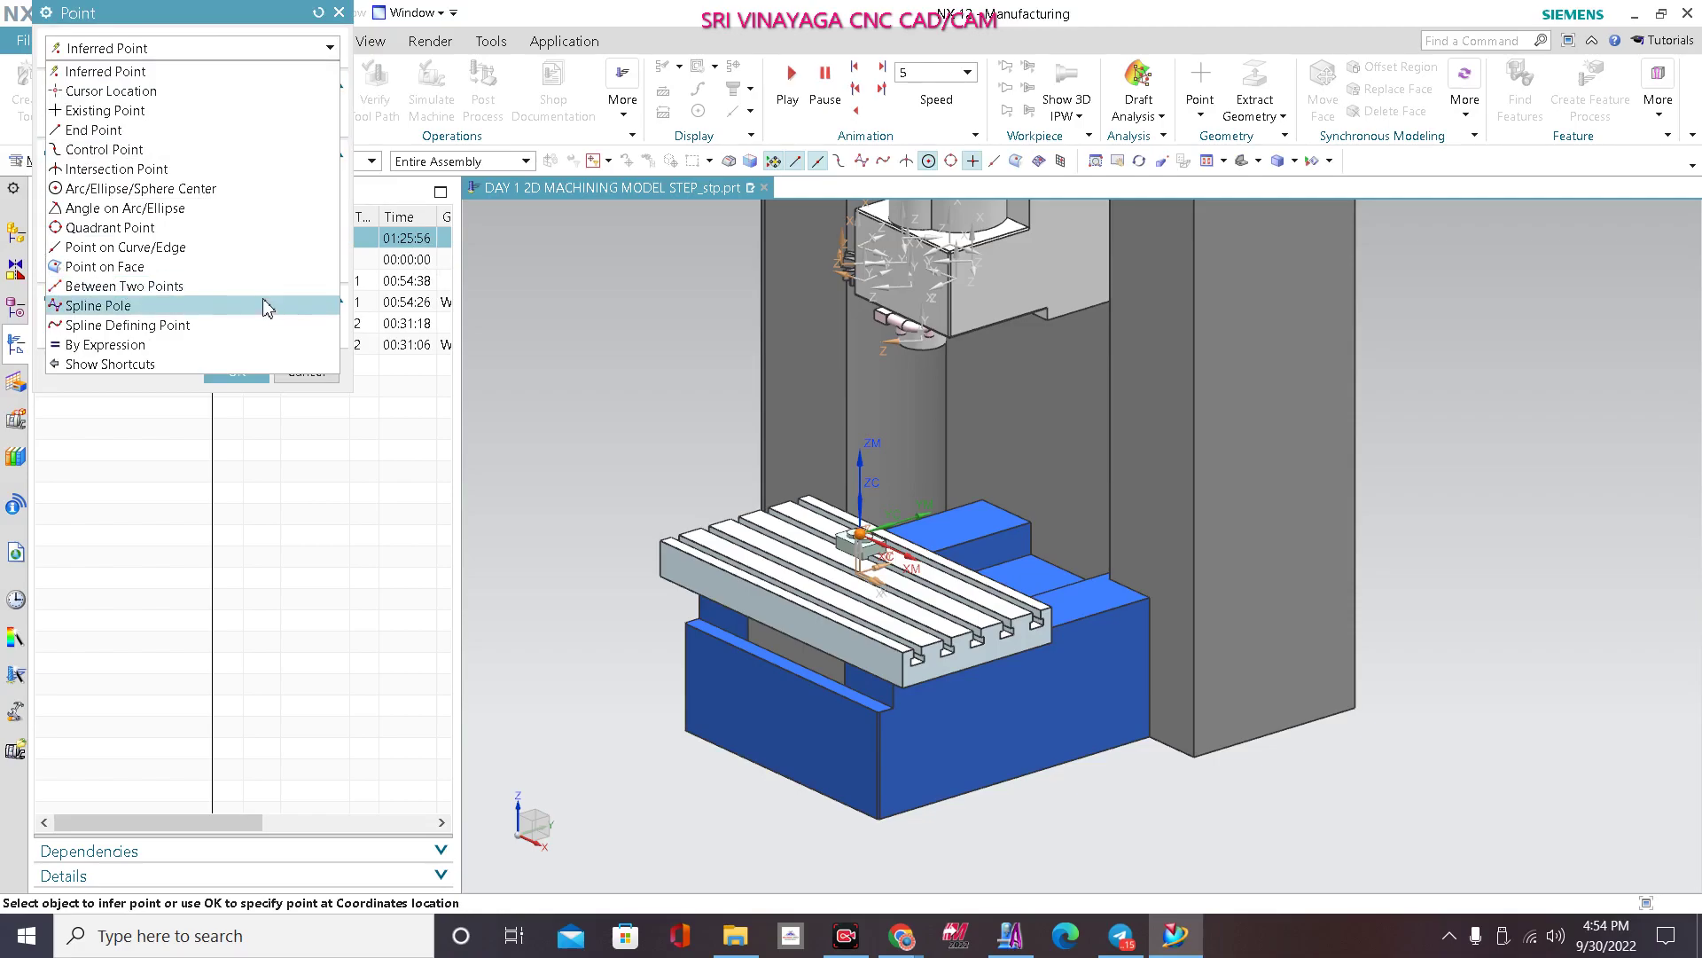
{"action": "left_click", "coordinate": [116, 285]}
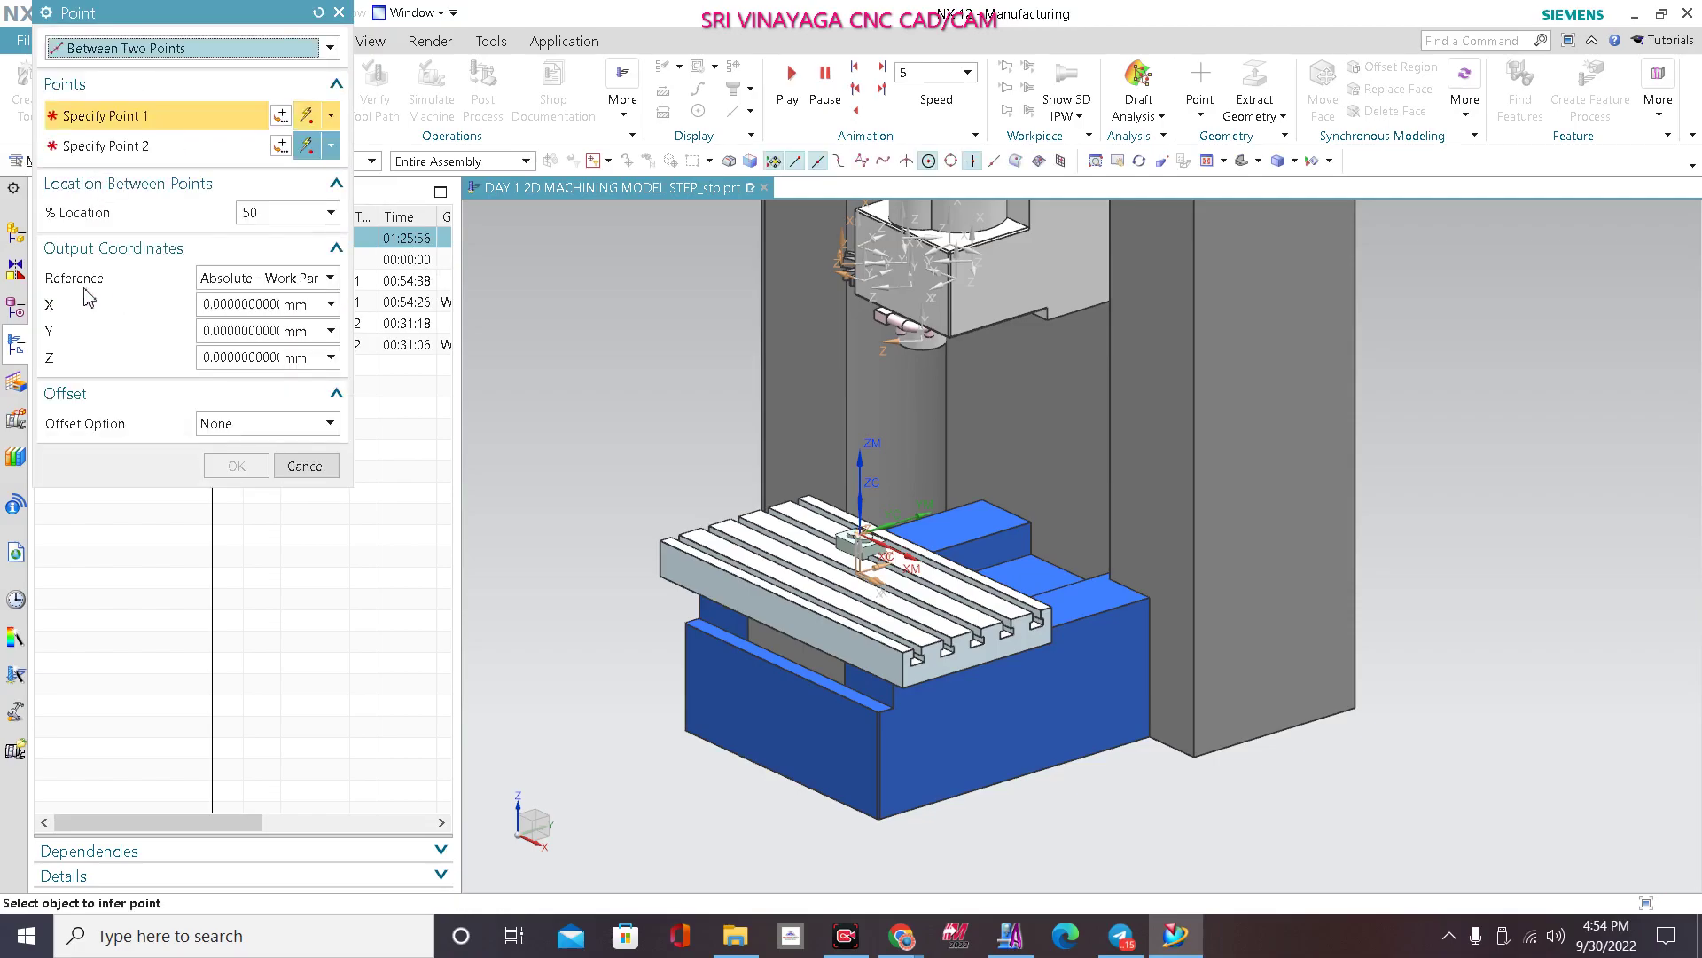
{"action": "scroll", "coordinate": [666, 532], "scroll_direction": "up", "scroll_amount": 5}
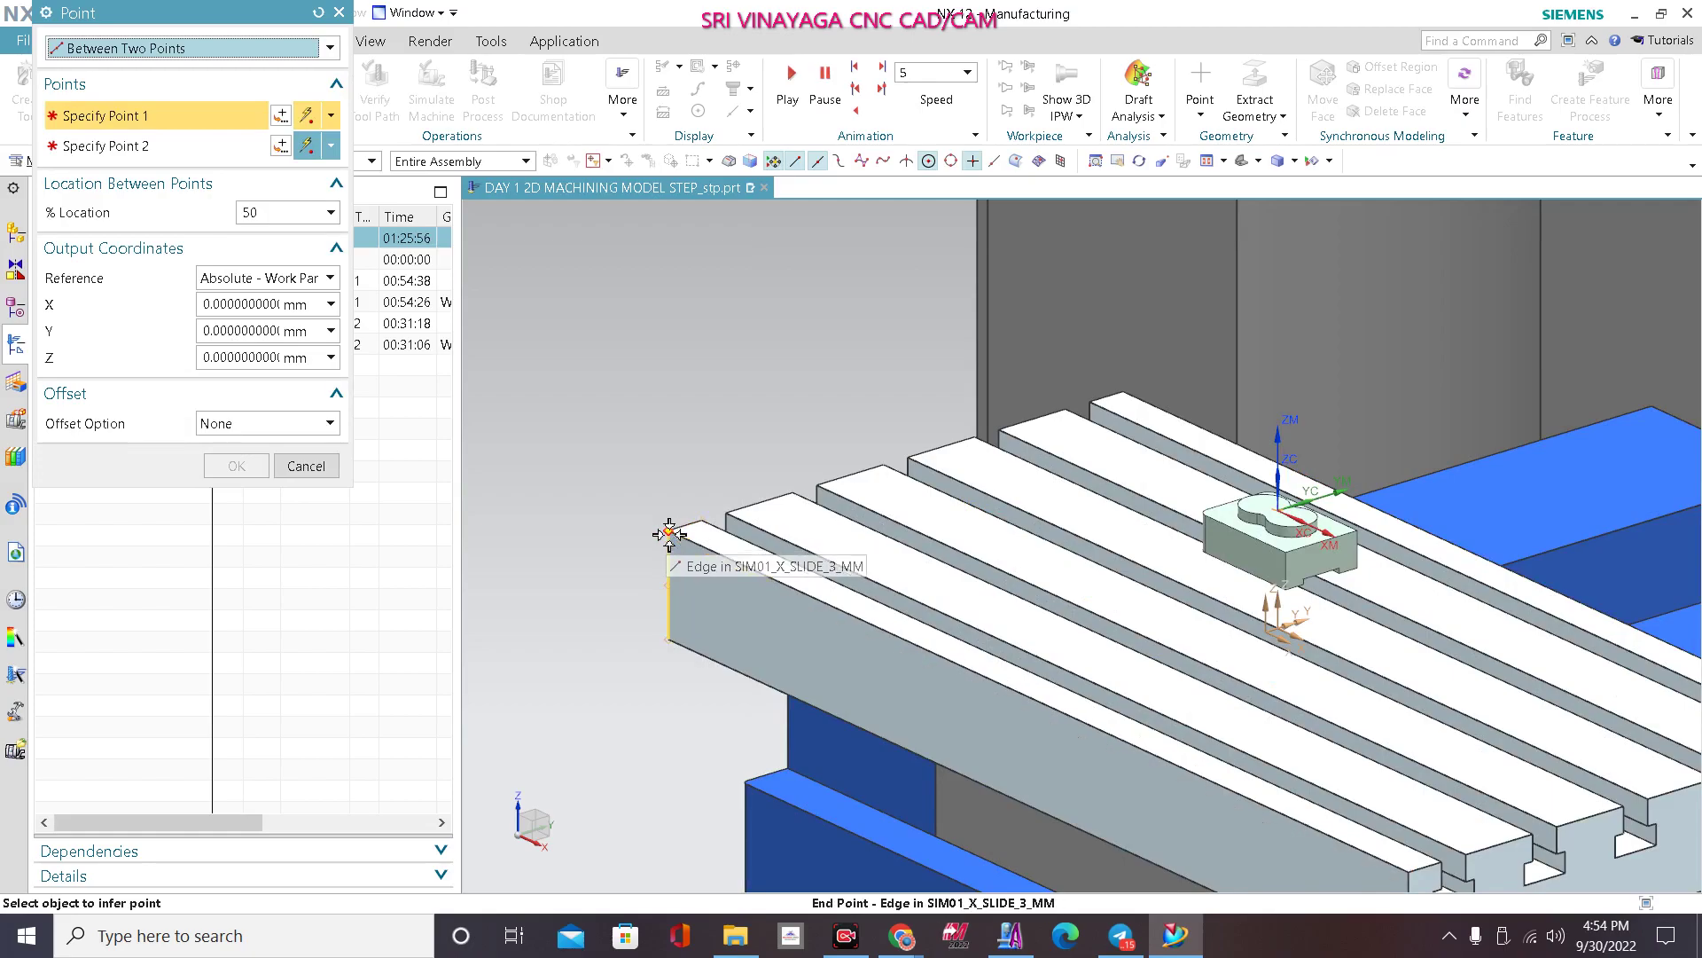
{"action": "left_click", "coordinate": [670, 533]}
{"action": "scroll", "coordinate": [587, 596], "scroll_direction": "down", "scroll_amount": 5}
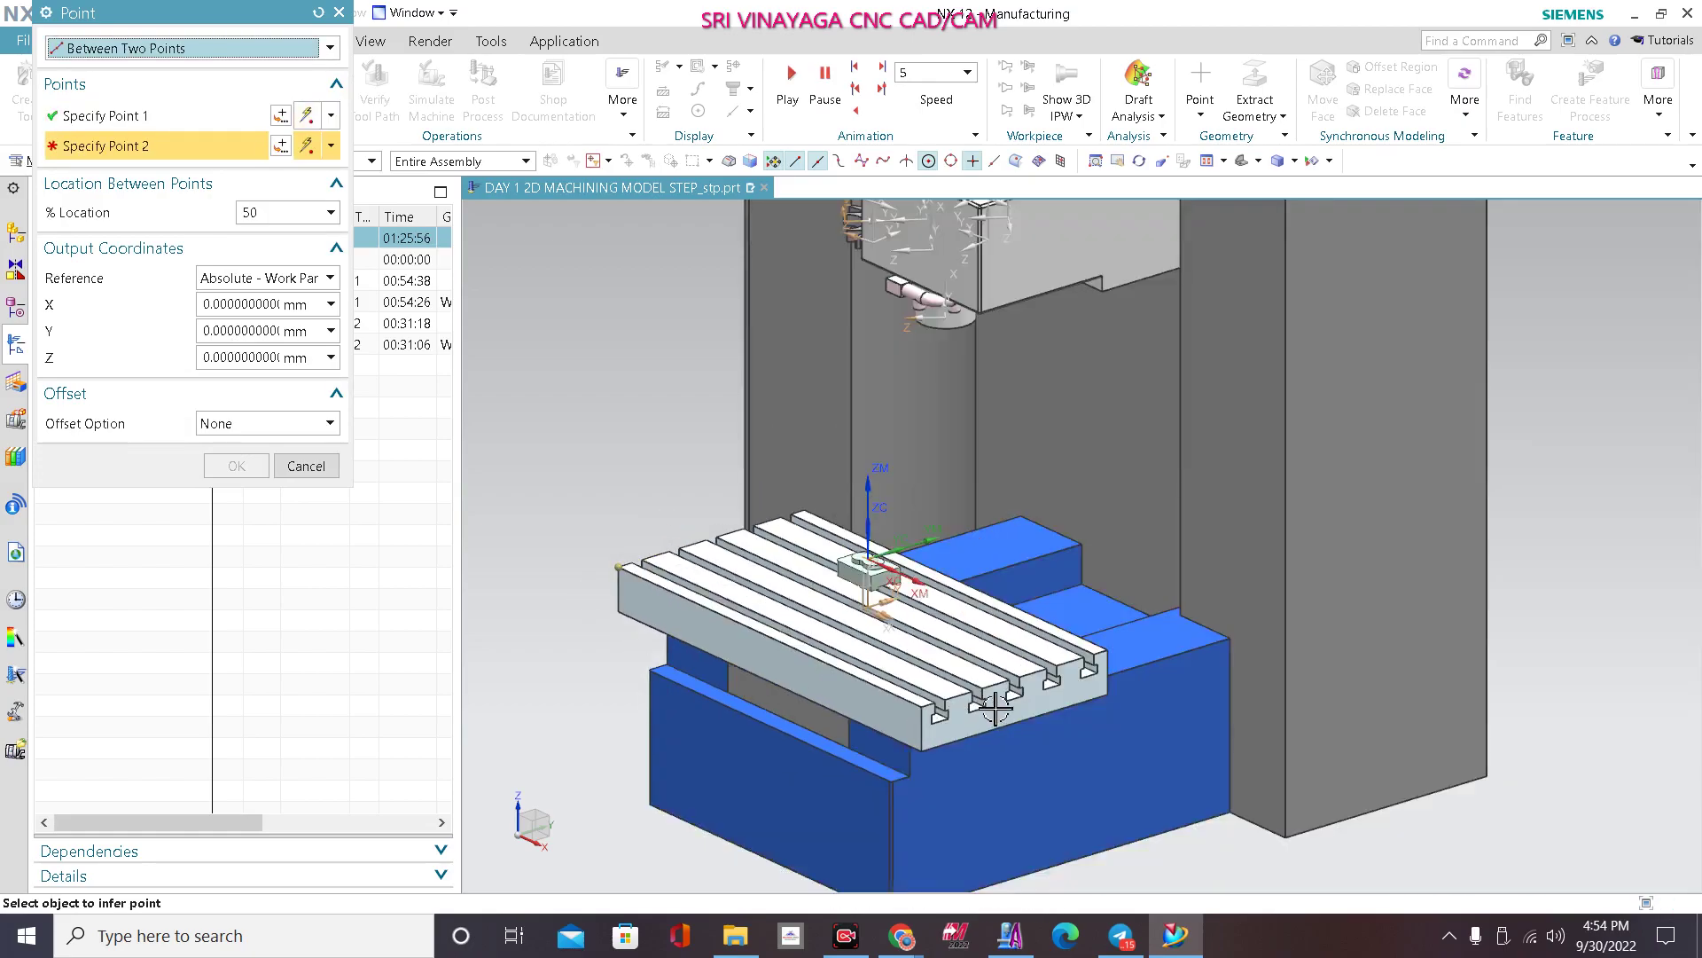
{"action": "scroll", "coordinate": [1075, 664], "scroll_direction": "up", "scroll_amount": 2}
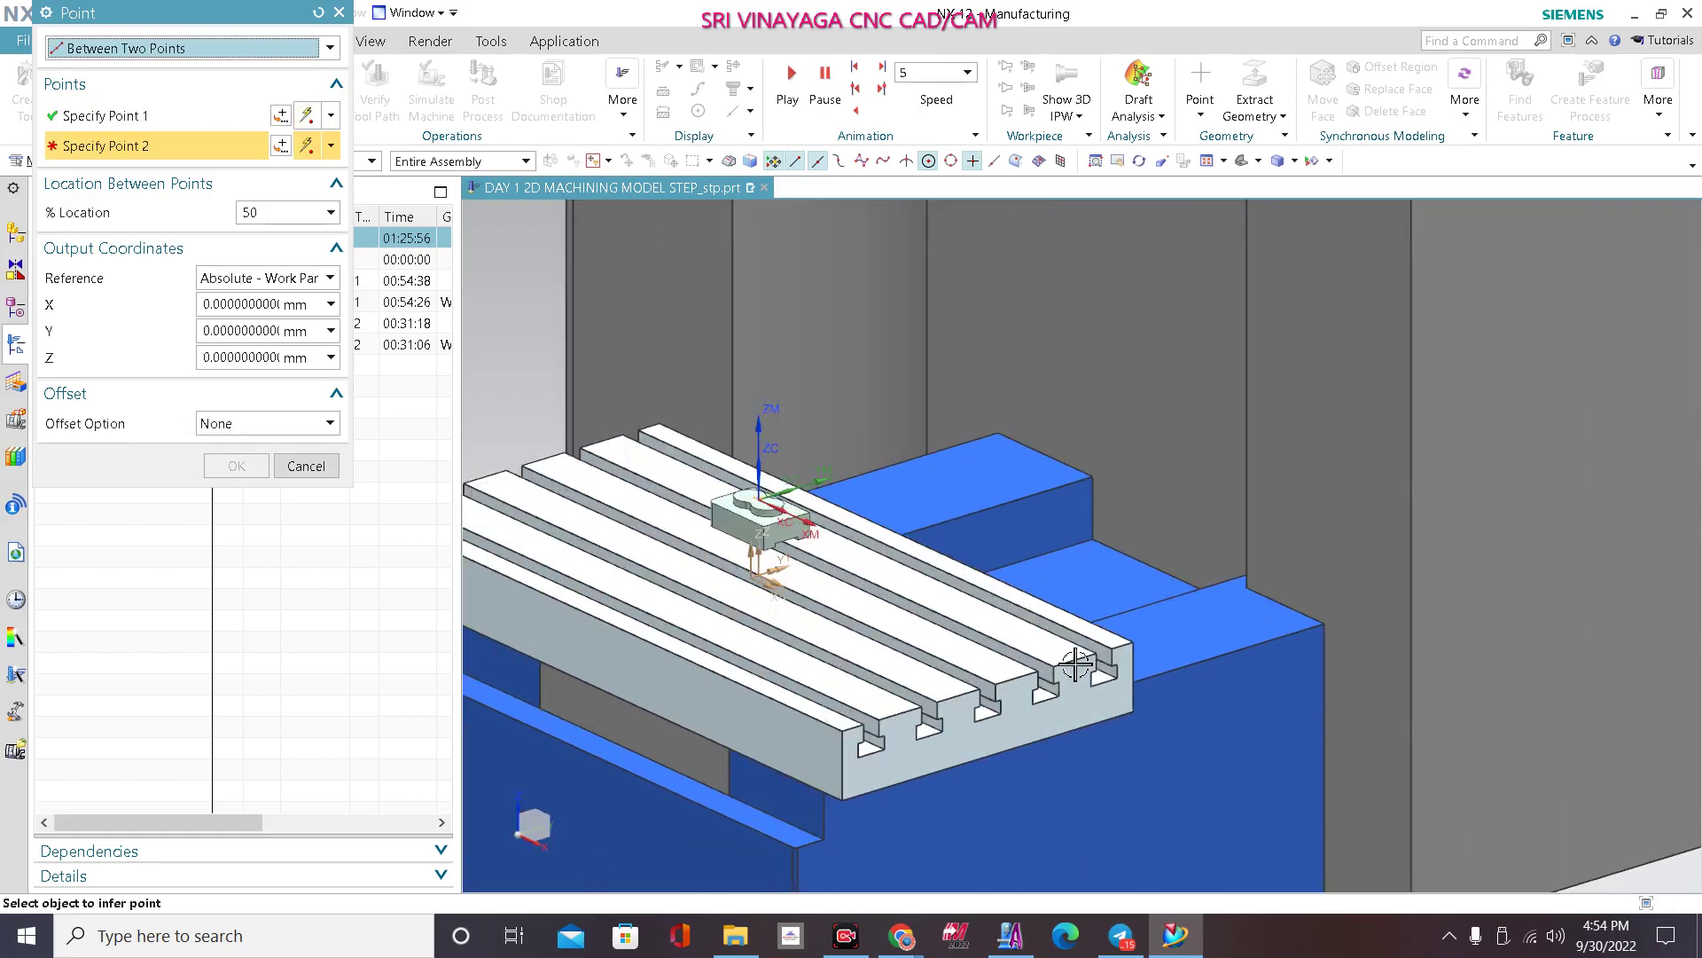
{"action": "left_click", "coordinate": [1136, 645]}
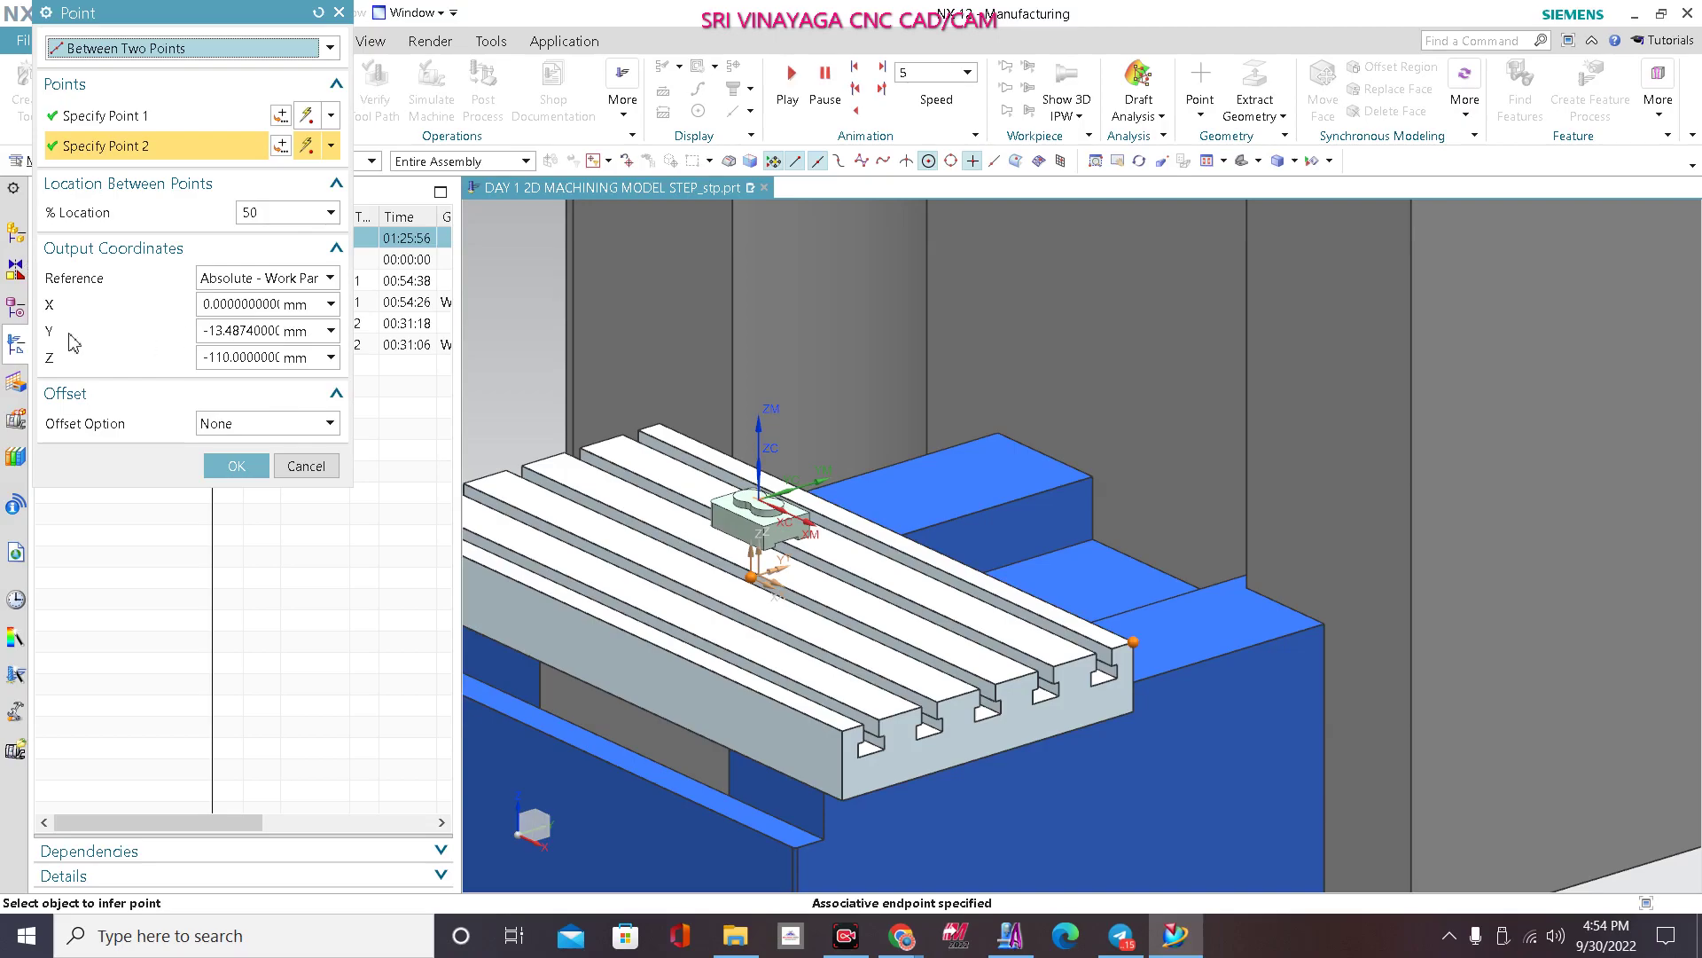
{"action": "left_click", "coordinate": [236, 466]}
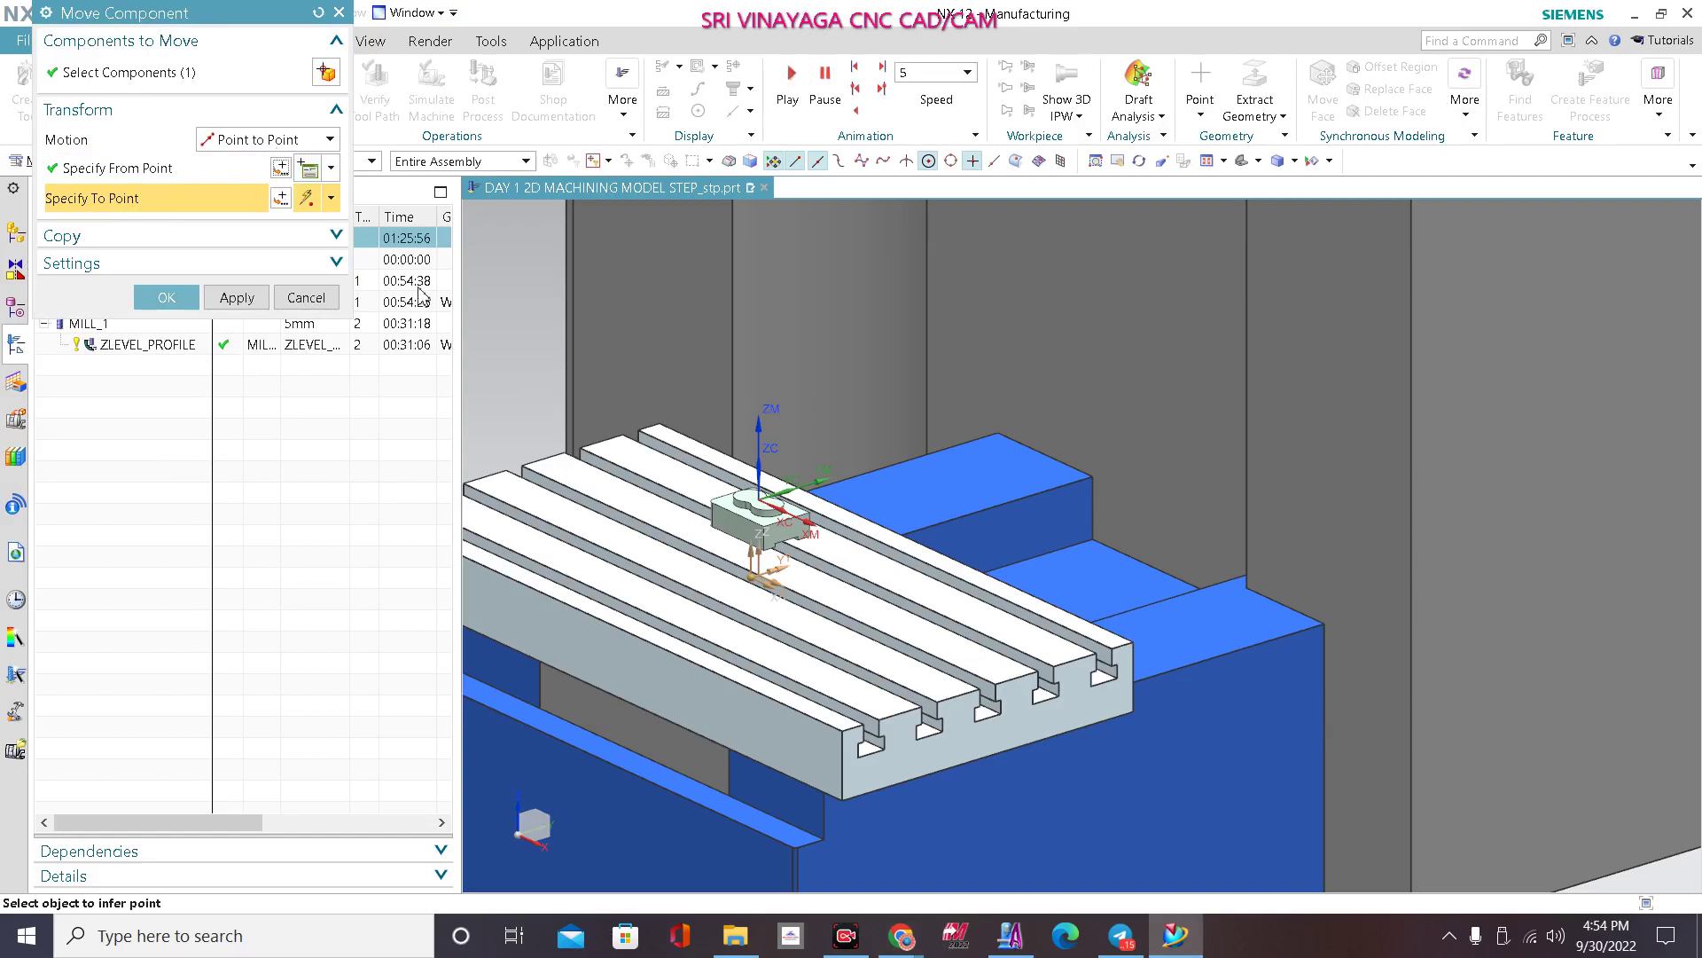
Step: Keep the Point to Point motion and pick the to point as a Point on Face on the workpiece's bottom face
{"action": "left_click", "coordinate": [259, 142]}
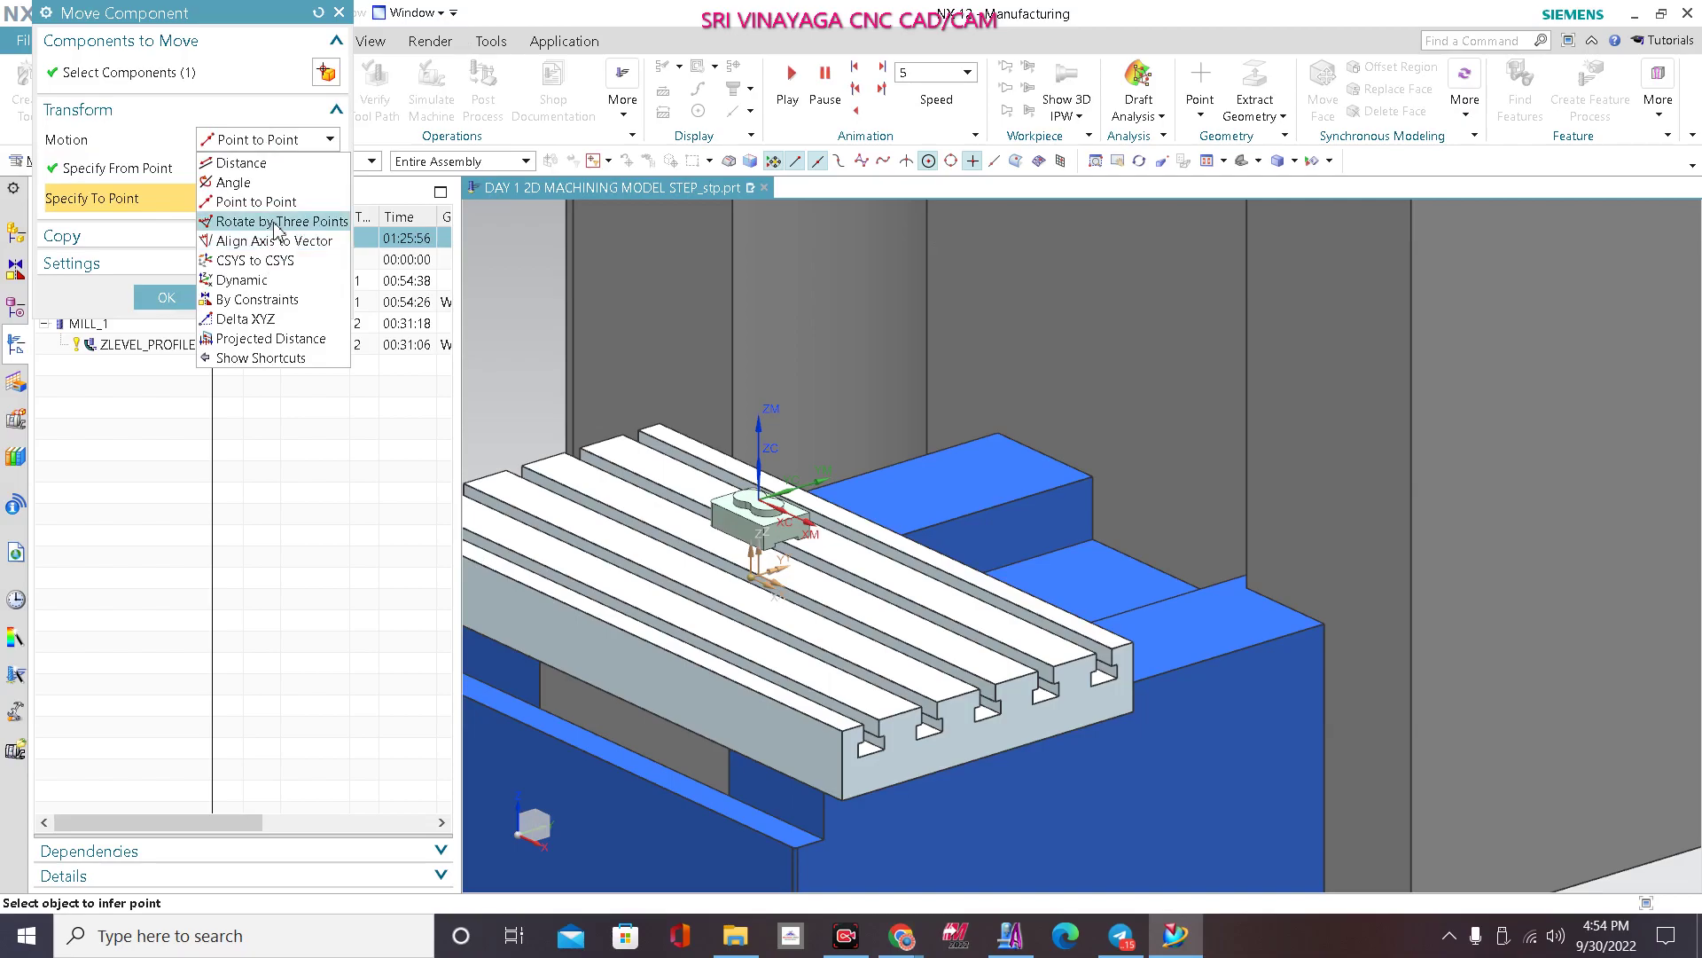
{"action": "left_click", "coordinate": [274, 147]}
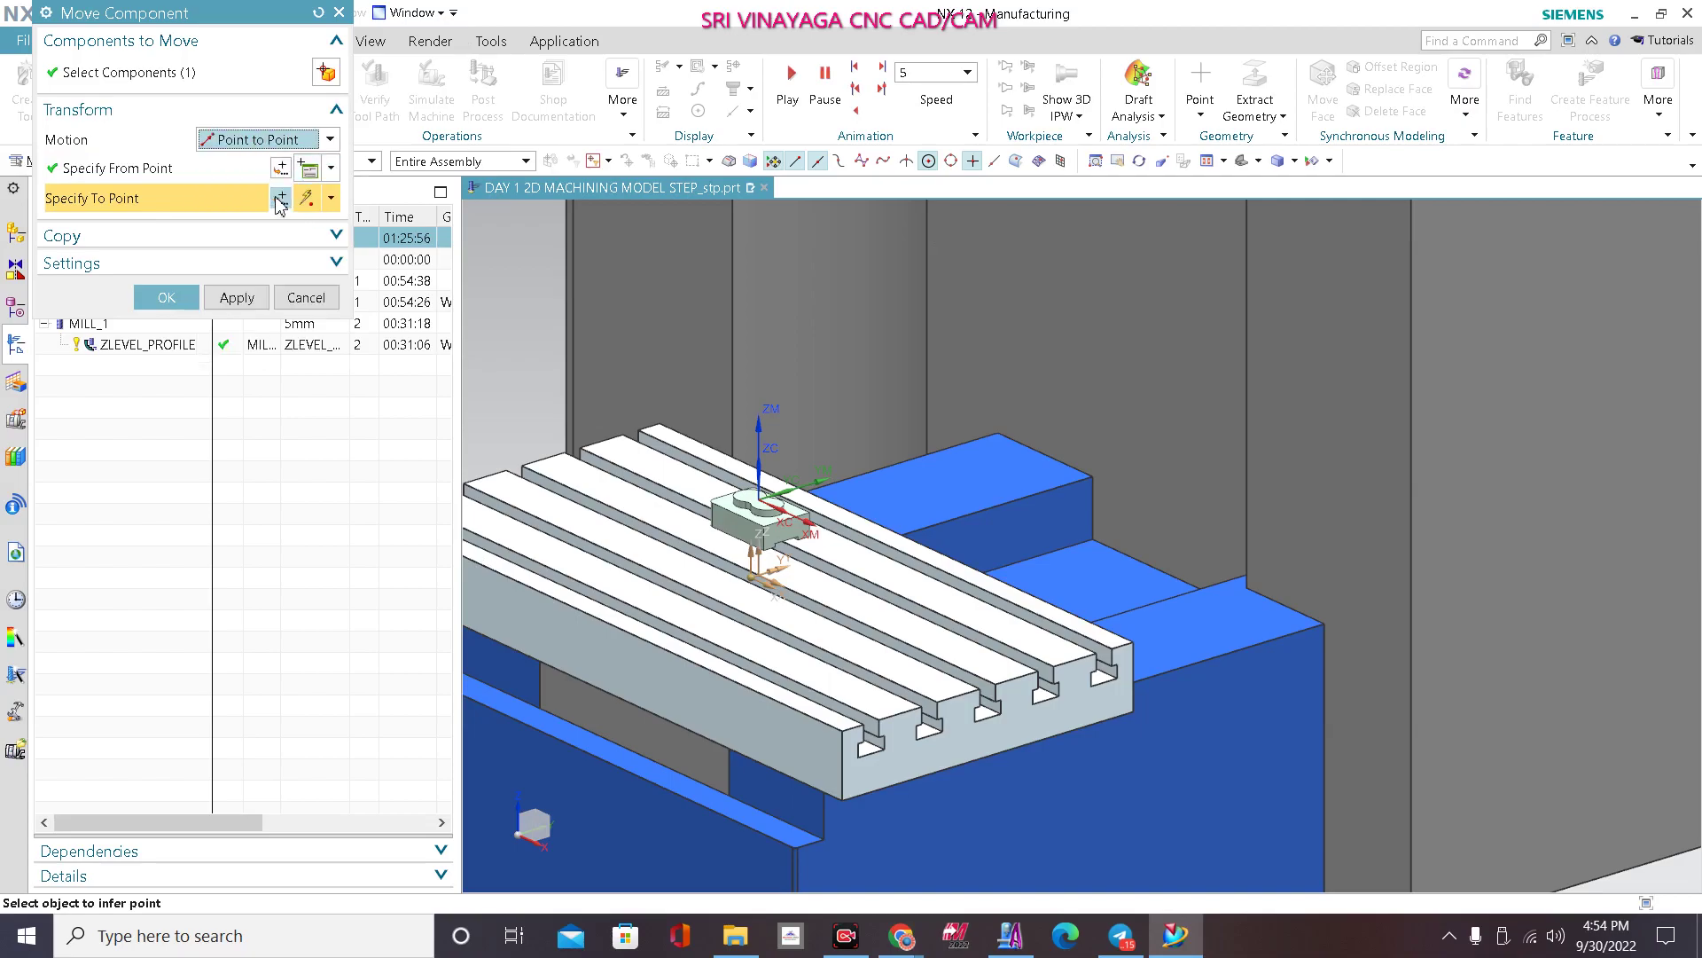
{"action": "key", "text": "Escape"}
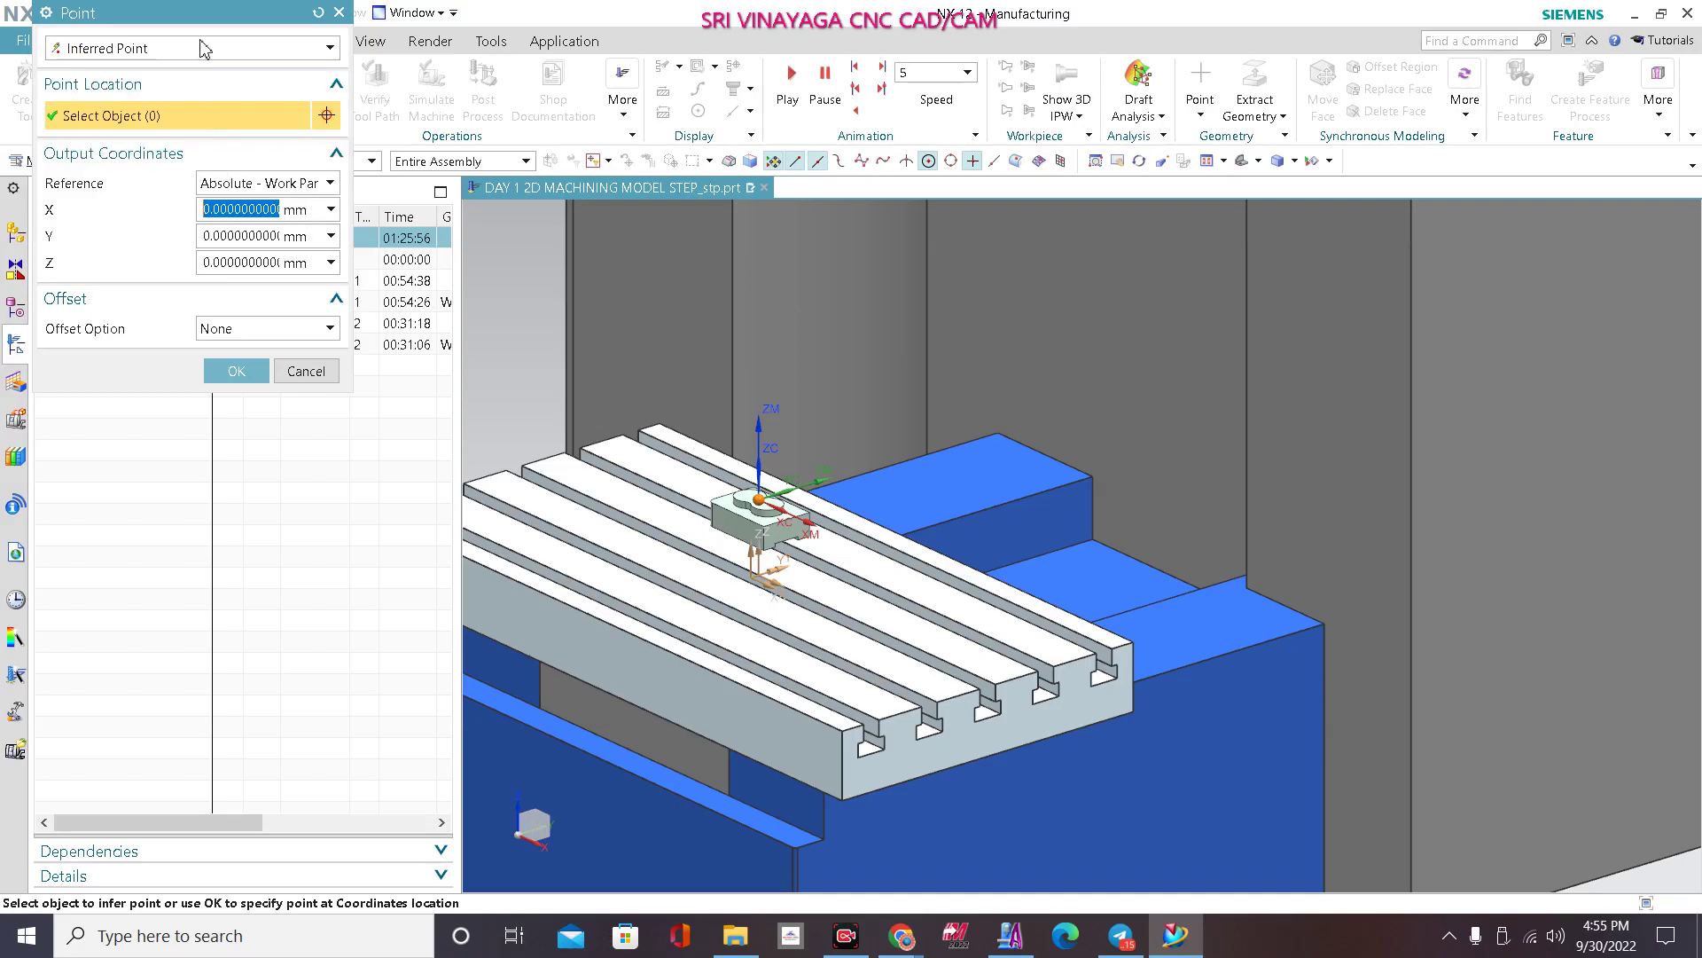
{"action": "left_click", "coordinate": [201, 47]}
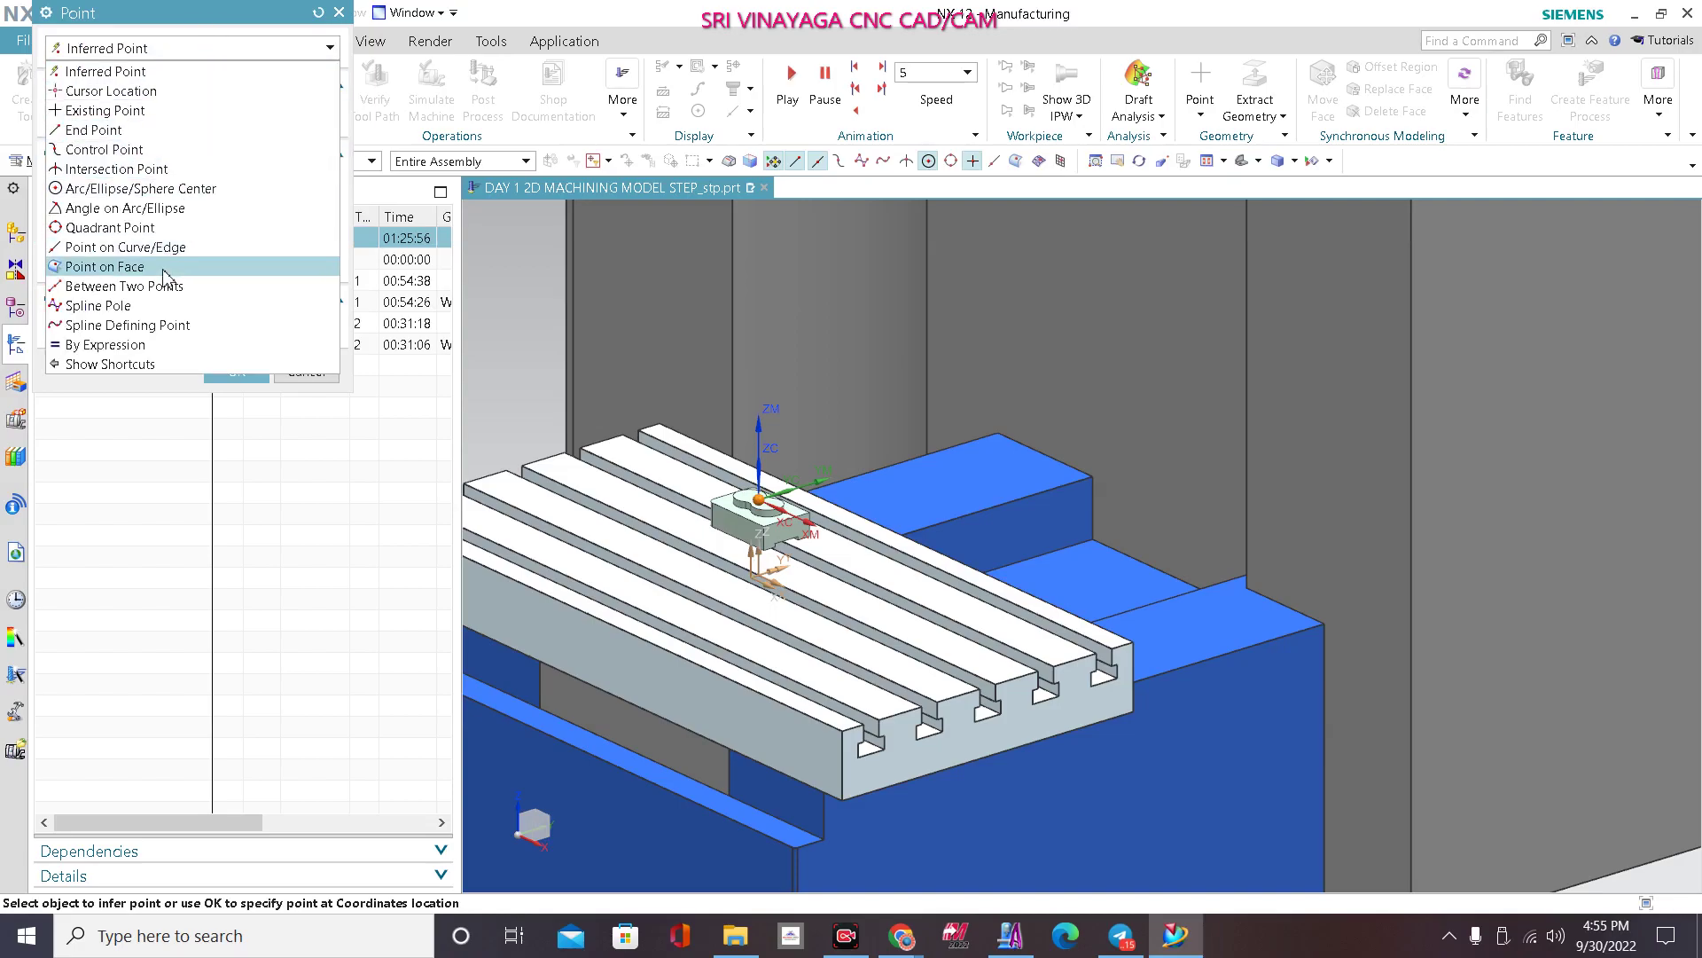
{"action": "left_click", "coordinate": [147, 269]}
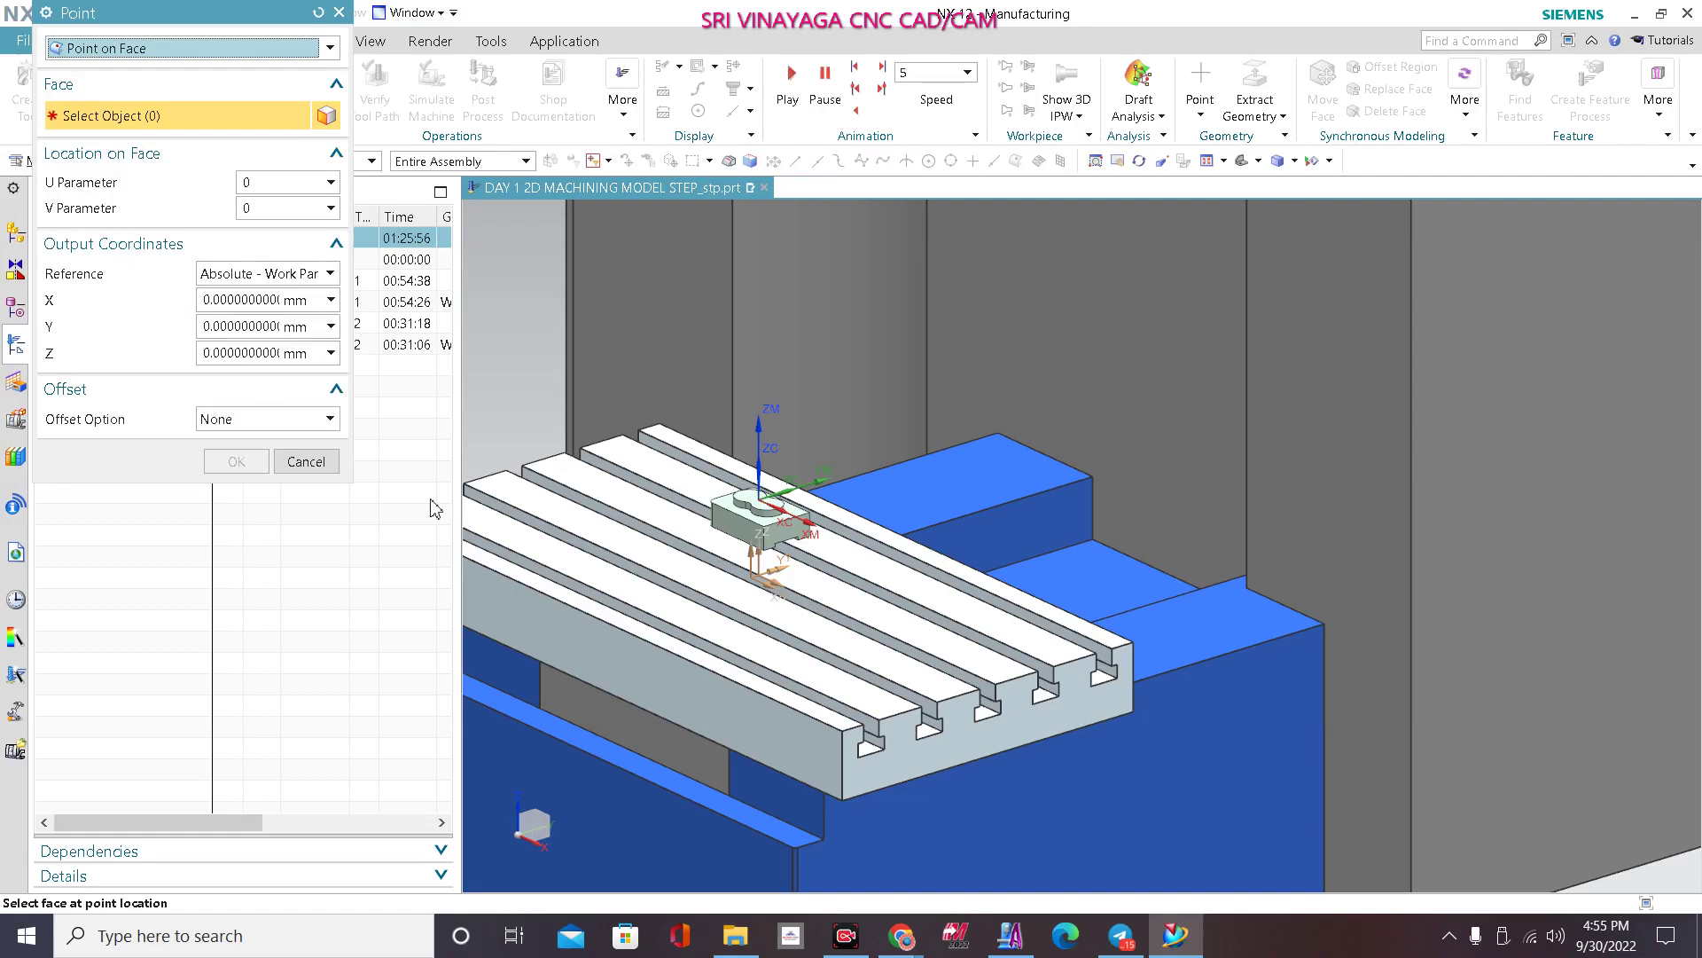
{"action": "scroll", "coordinate": [513, 455], "scroll_direction": "down", "scroll_amount": 3}
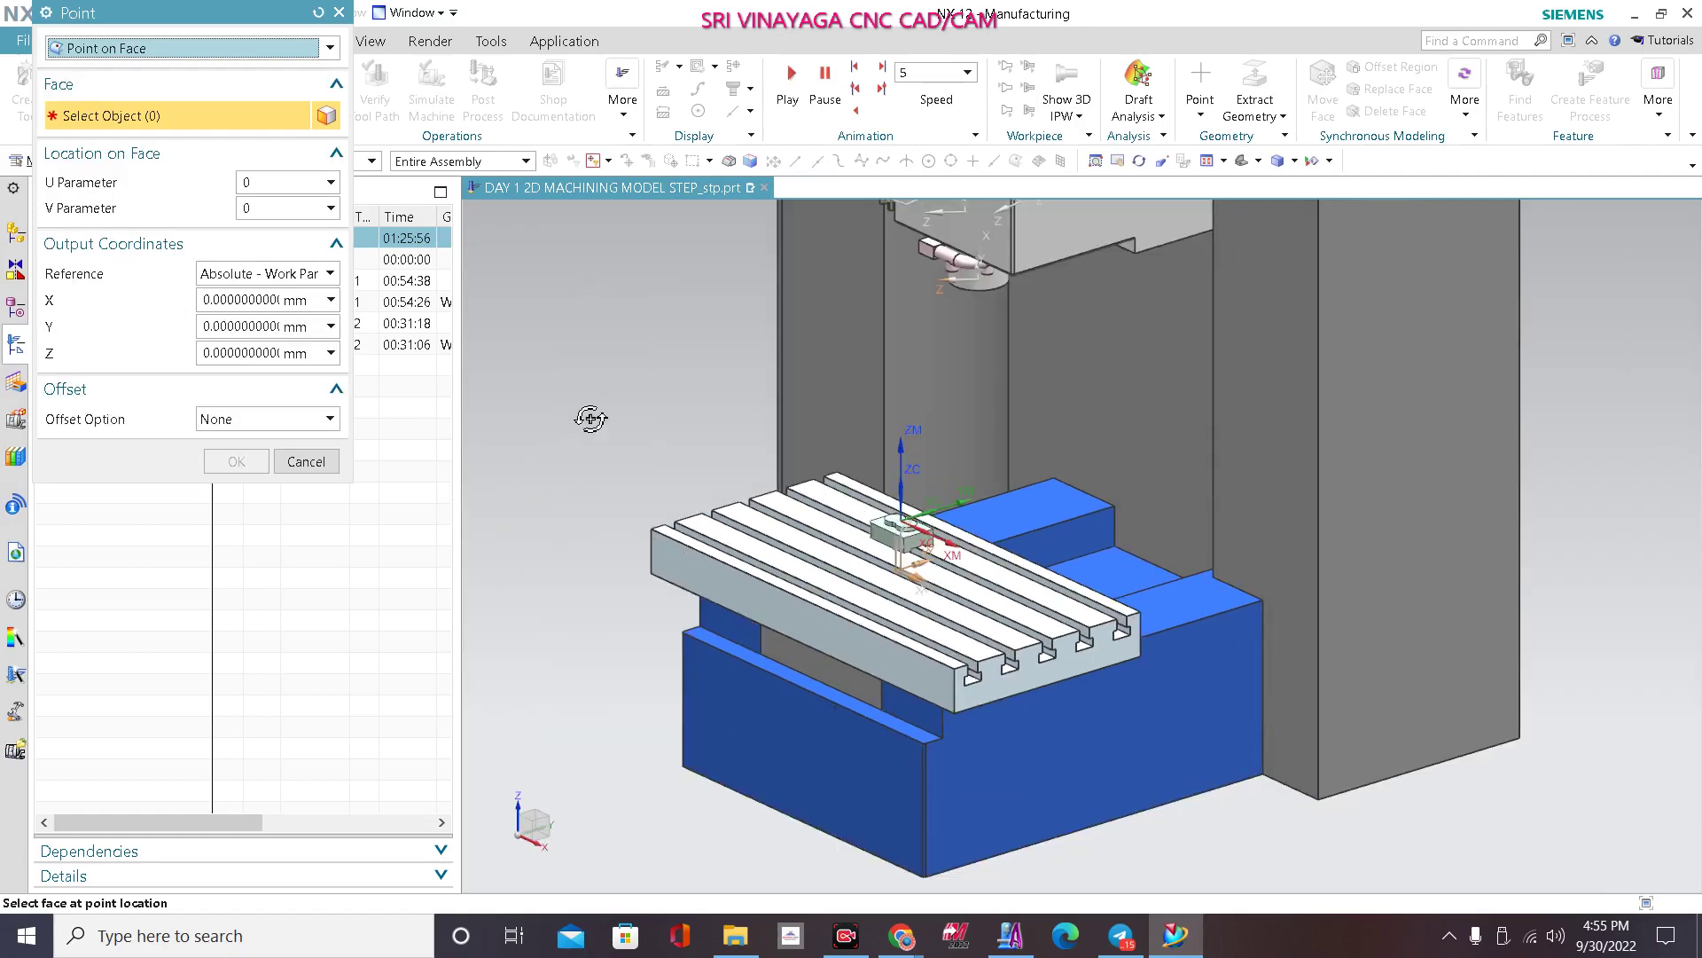
{"action": "middle_click_drag", "start_coordinate": [588, 417], "coordinate": [600, 380]}
{"action": "scroll", "coordinate": [969, 426], "scroll_direction": "up", "scroll_amount": 3}
{"action": "scroll", "coordinate": [969, 426], "scroll_direction": "up", "scroll_amount": 4}
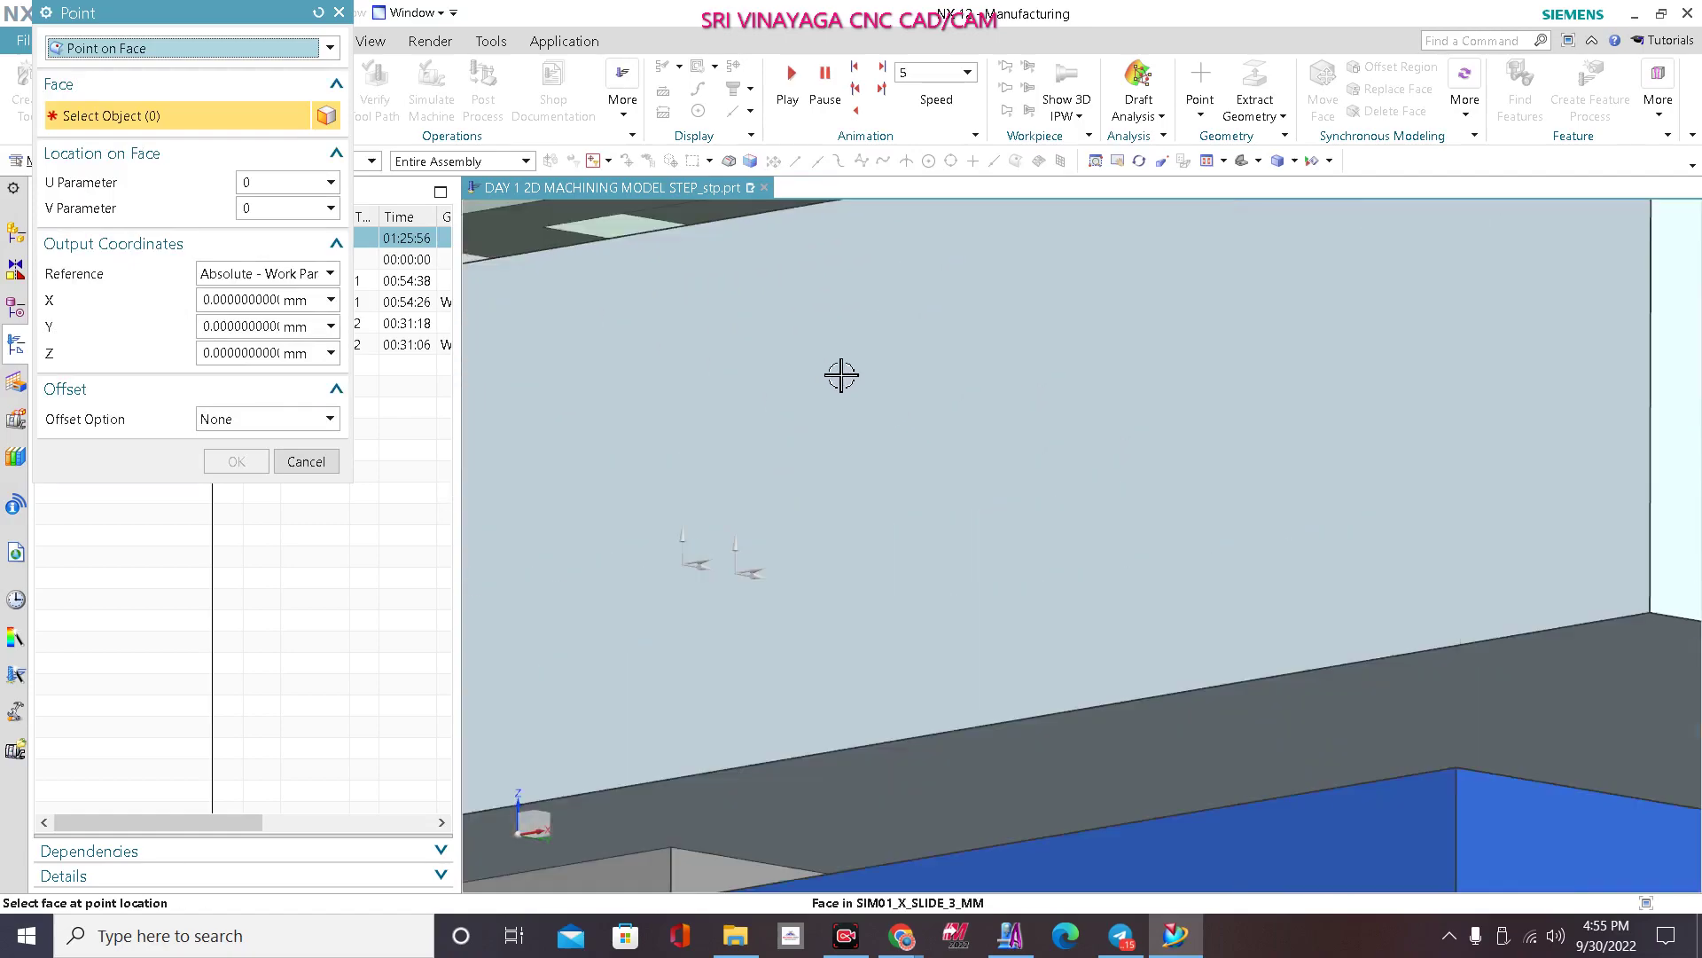
{"action": "scroll", "coordinate": [874, 334], "scroll_direction": "down", "scroll_amount": 2}
{"action": "scroll", "coordinate": [912, 380], "scroll_direction": "up", "scroll_amount": 3}
{"action": "middle_click_drag", "start_coordinate": [881, 357], "coordinate": [878, 311]}
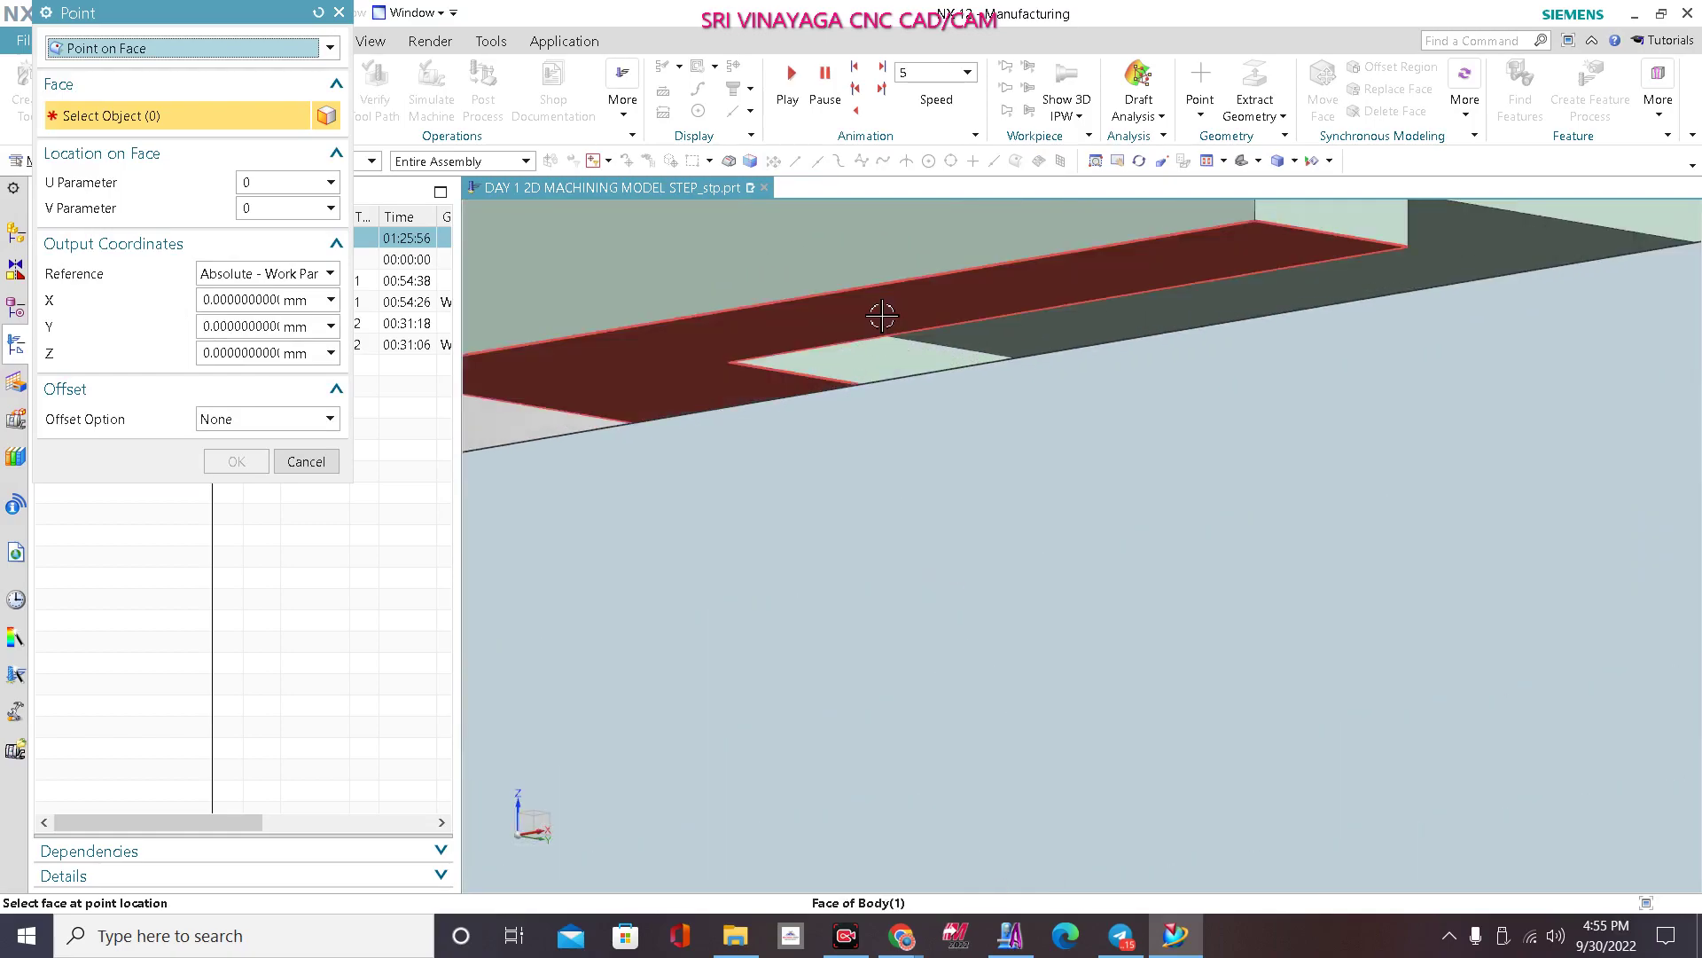
{"action": "left_click", "coordinate": [881, 315]}
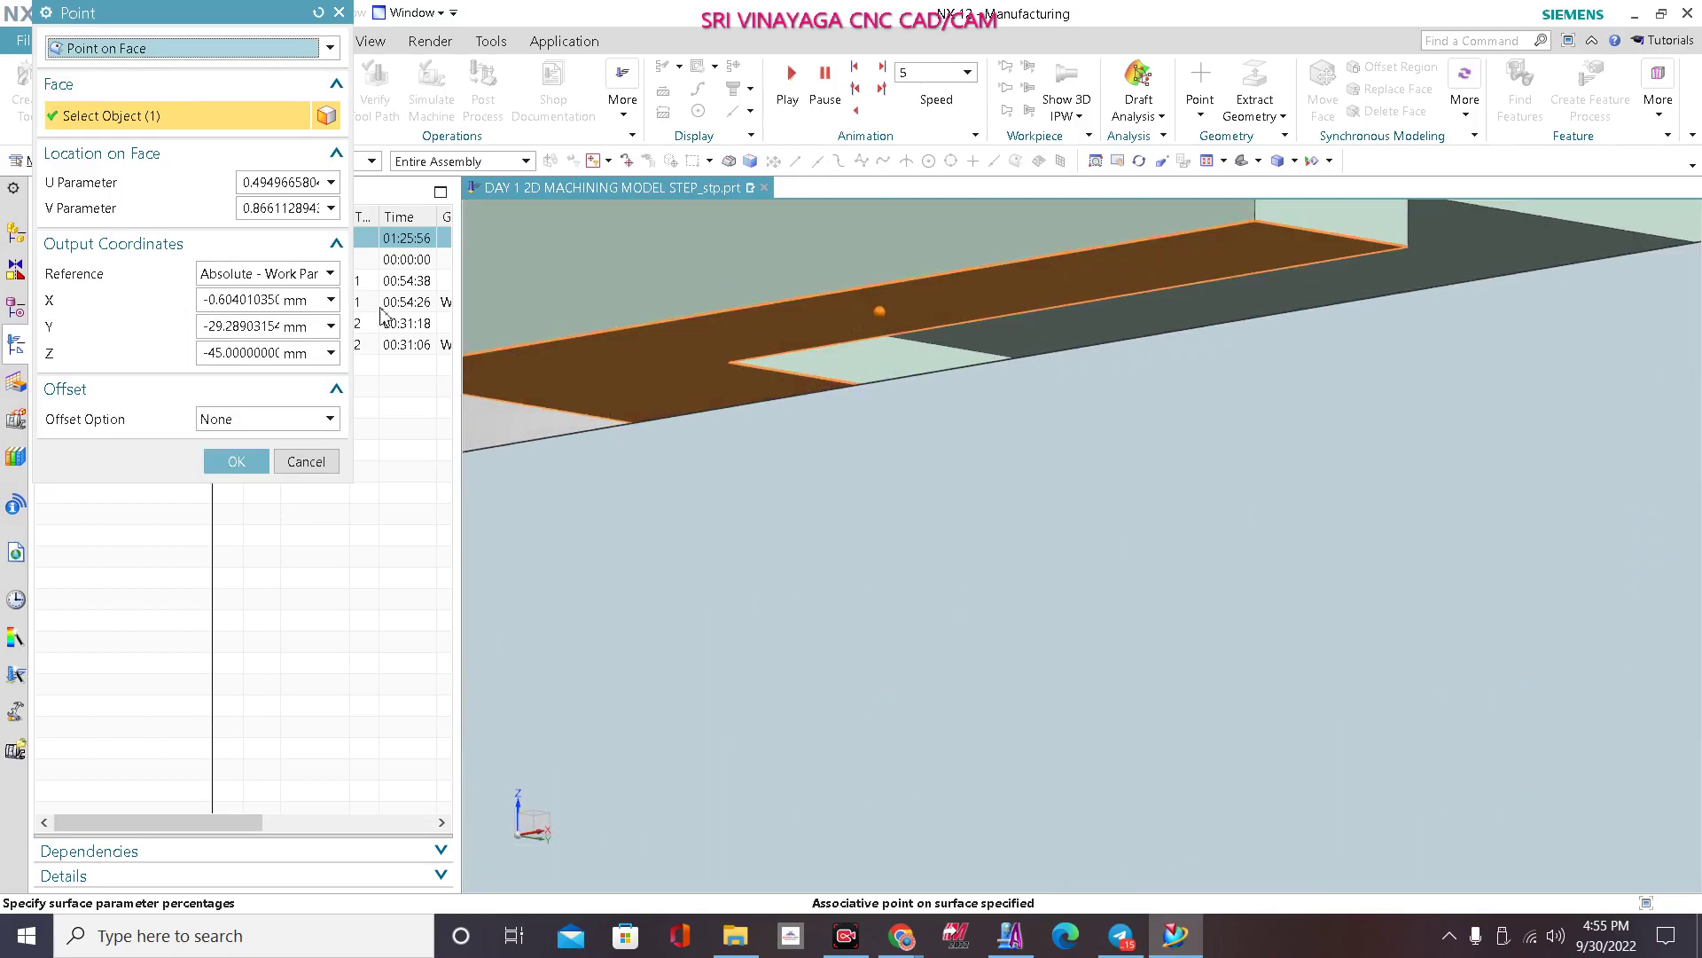
Step: Centre the to point on the face by setting the U and V parameters to 0.5, and accept the point
{"action": "double_click", "coordinate": [267, 181]}
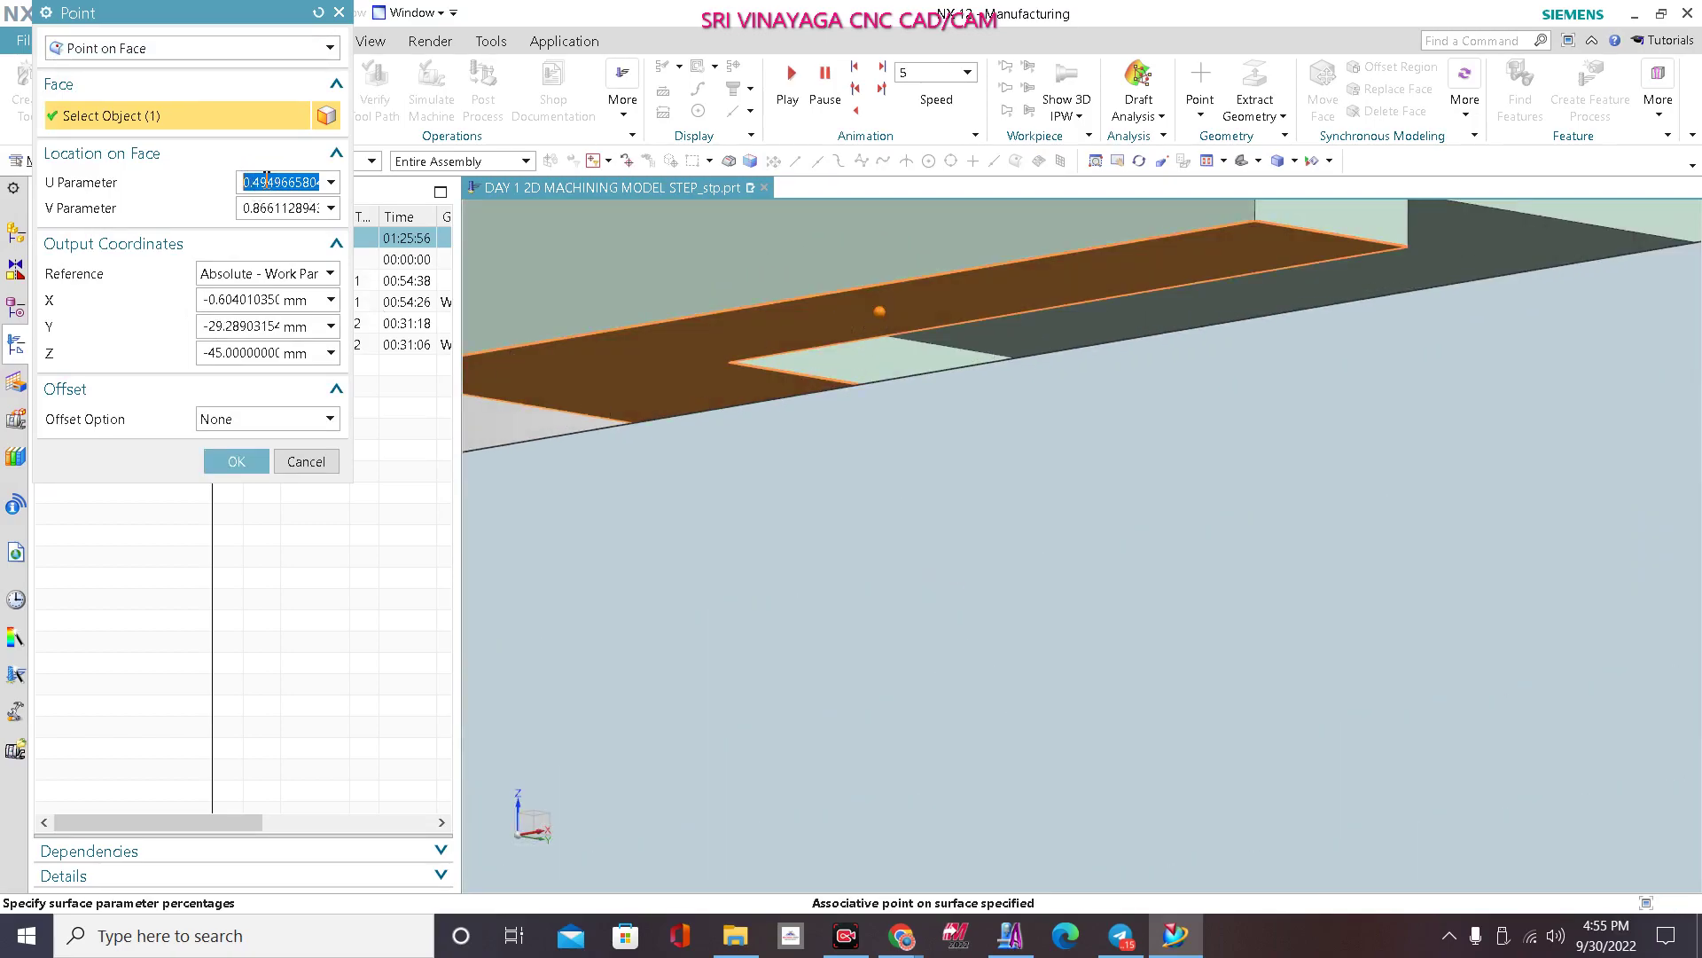
{"action": "type", "text": ".5"}
{"action": "key", "text": "Return"}
{"action": "double_click", "coordinate": [301, 210]}
{"action": "type", "text": "."}
{"action": "key", "text": "Return"}
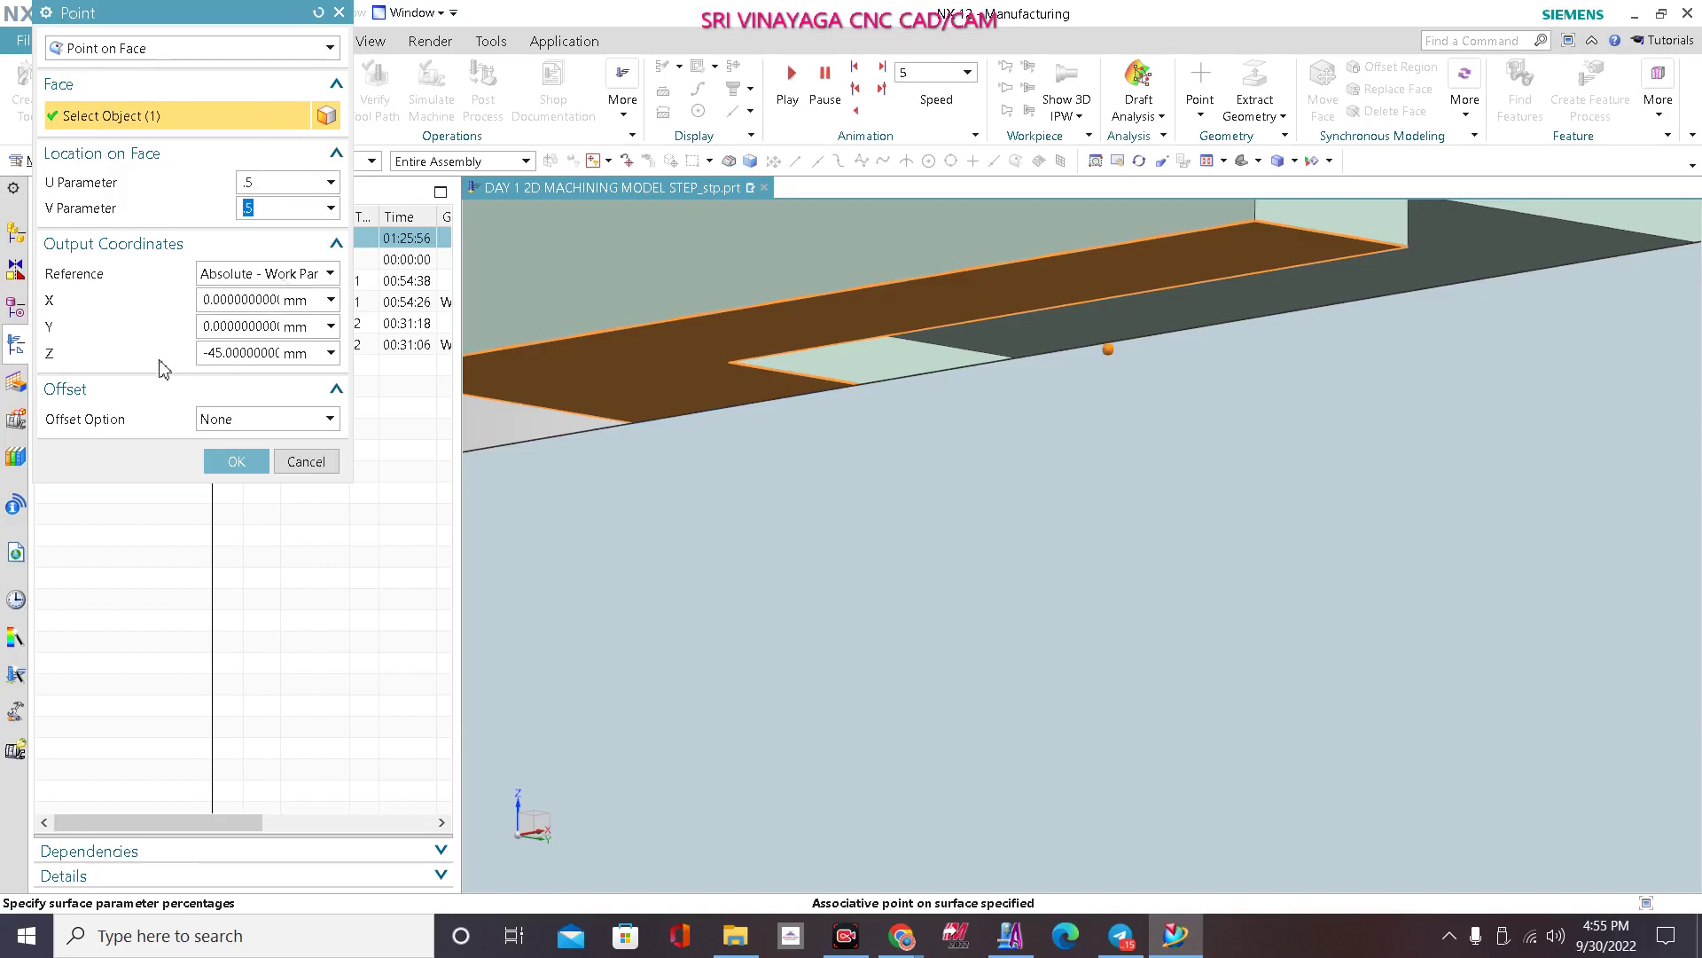
{"action": "left_click", "coordinate": [236, 461]}
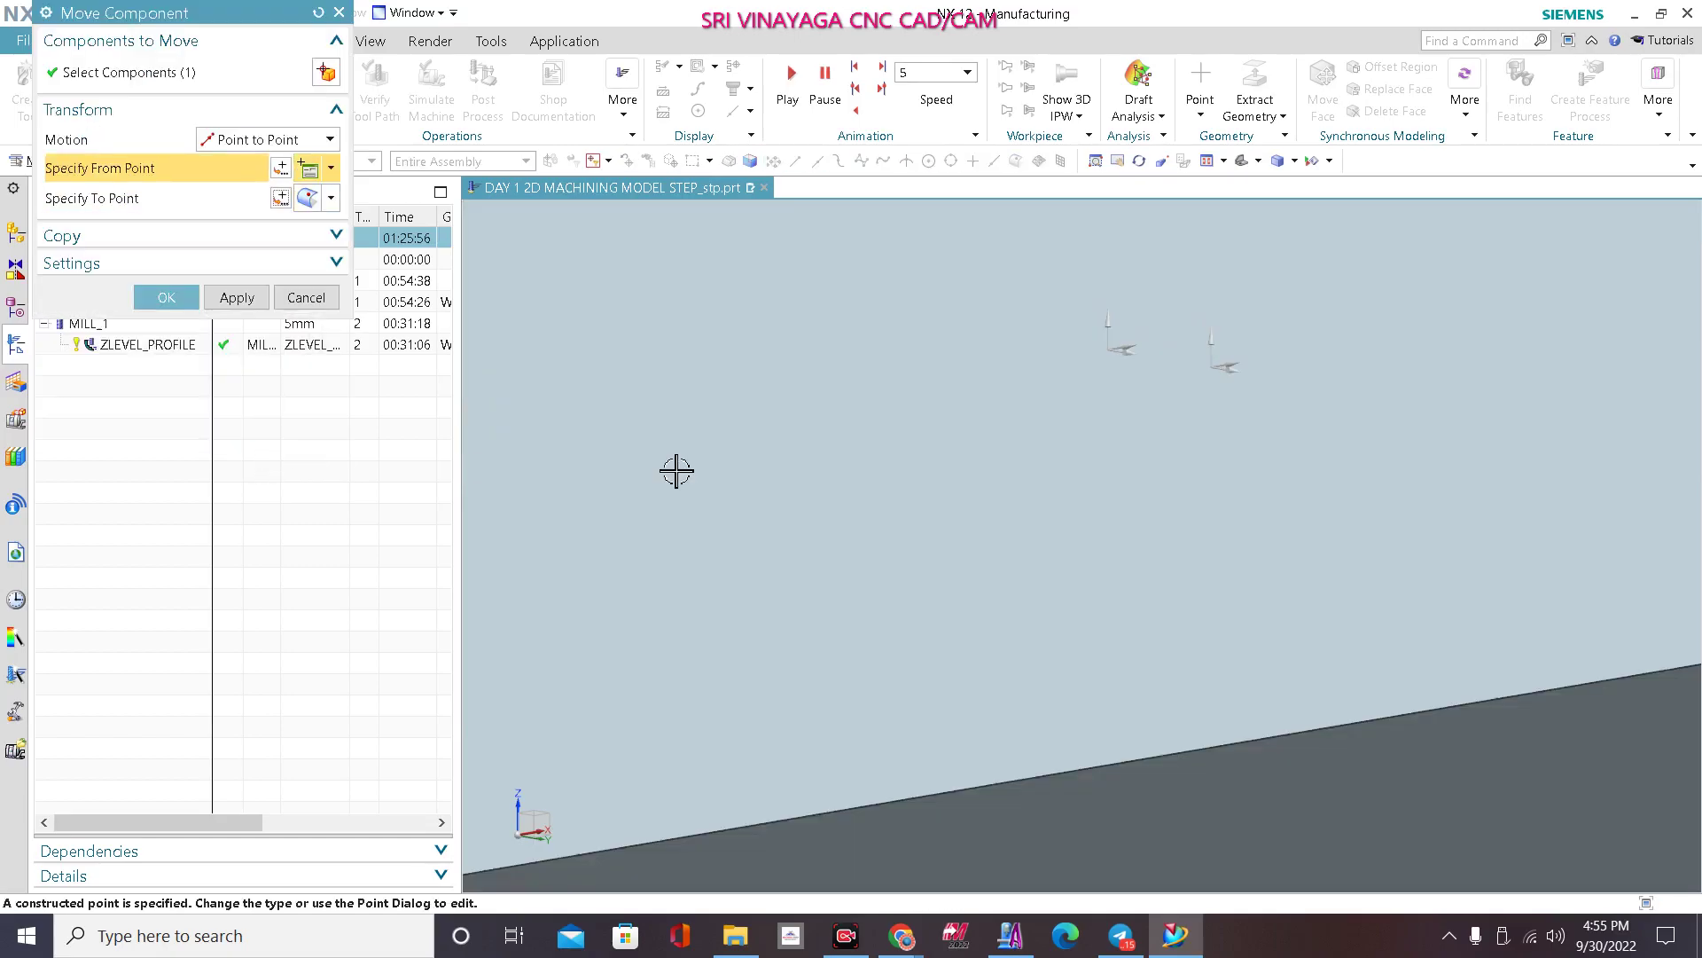
{"action": "scroll", "coordinate": [737, 532], "scroll_direction": "down", "scroll_amount": 12}
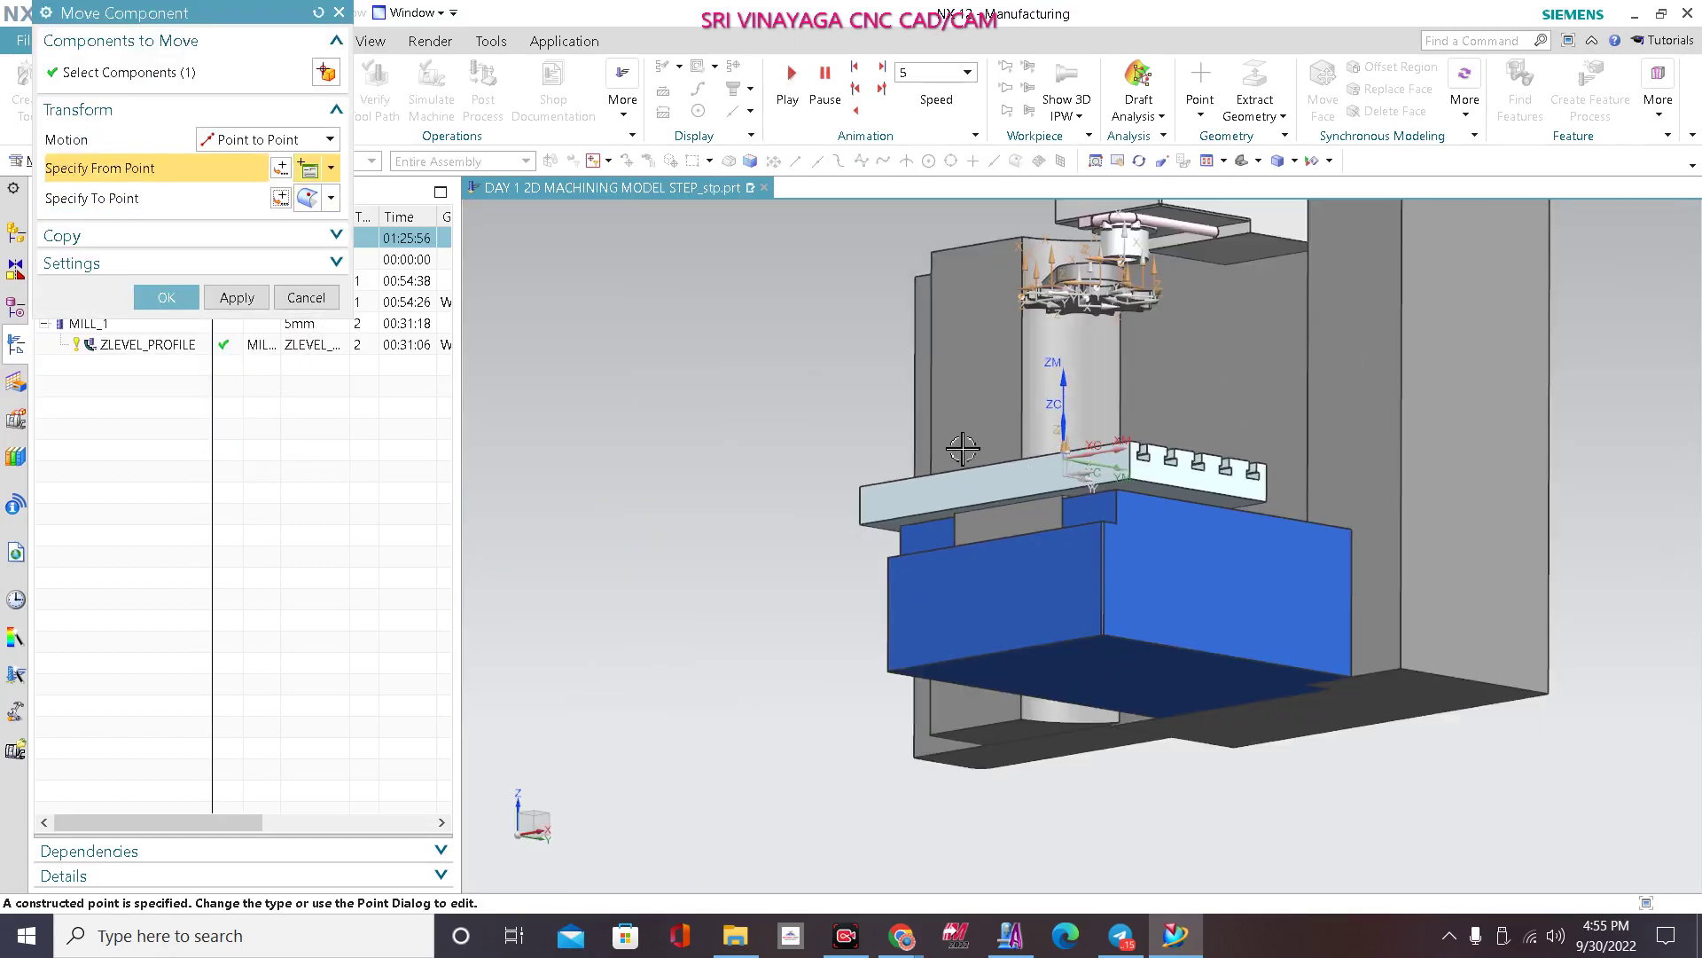
{"action": "middle_click_drag", "start_coordinate": [798, 371], "coordinate": [778, 419]}
{"action": "scroll", "coordinate": [1062, 560], "scroll_direction": "up", "scroll_amount": 8}
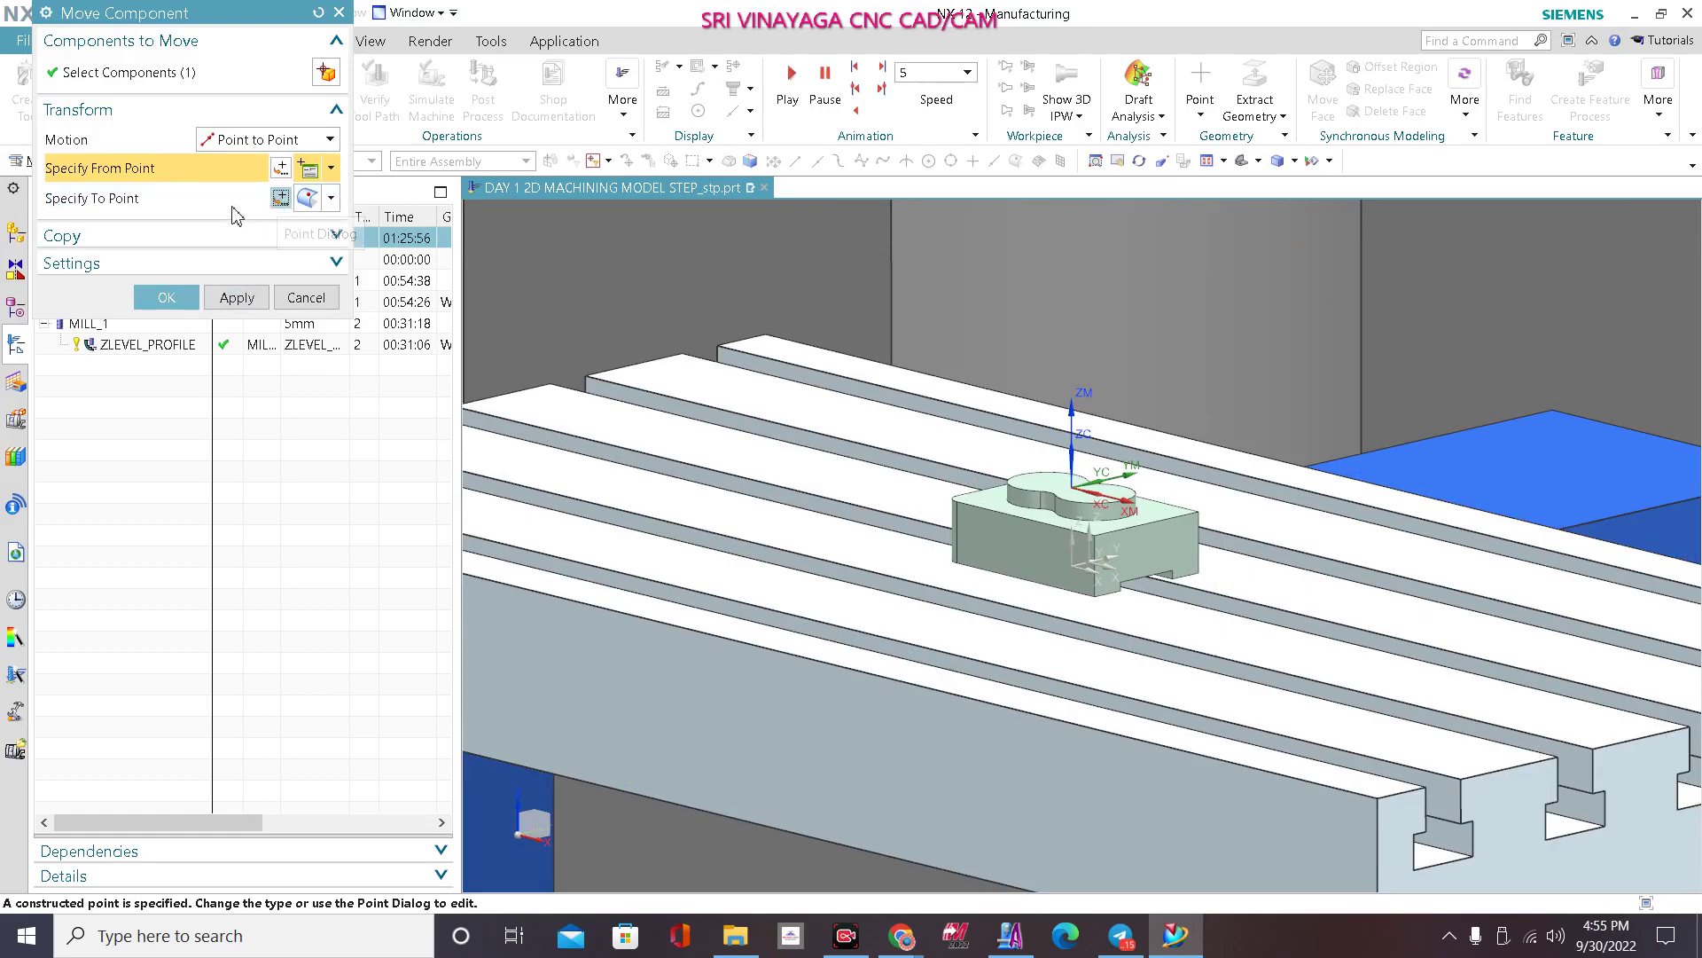
{"action": "left_click", "coordinate": [304, 200]}
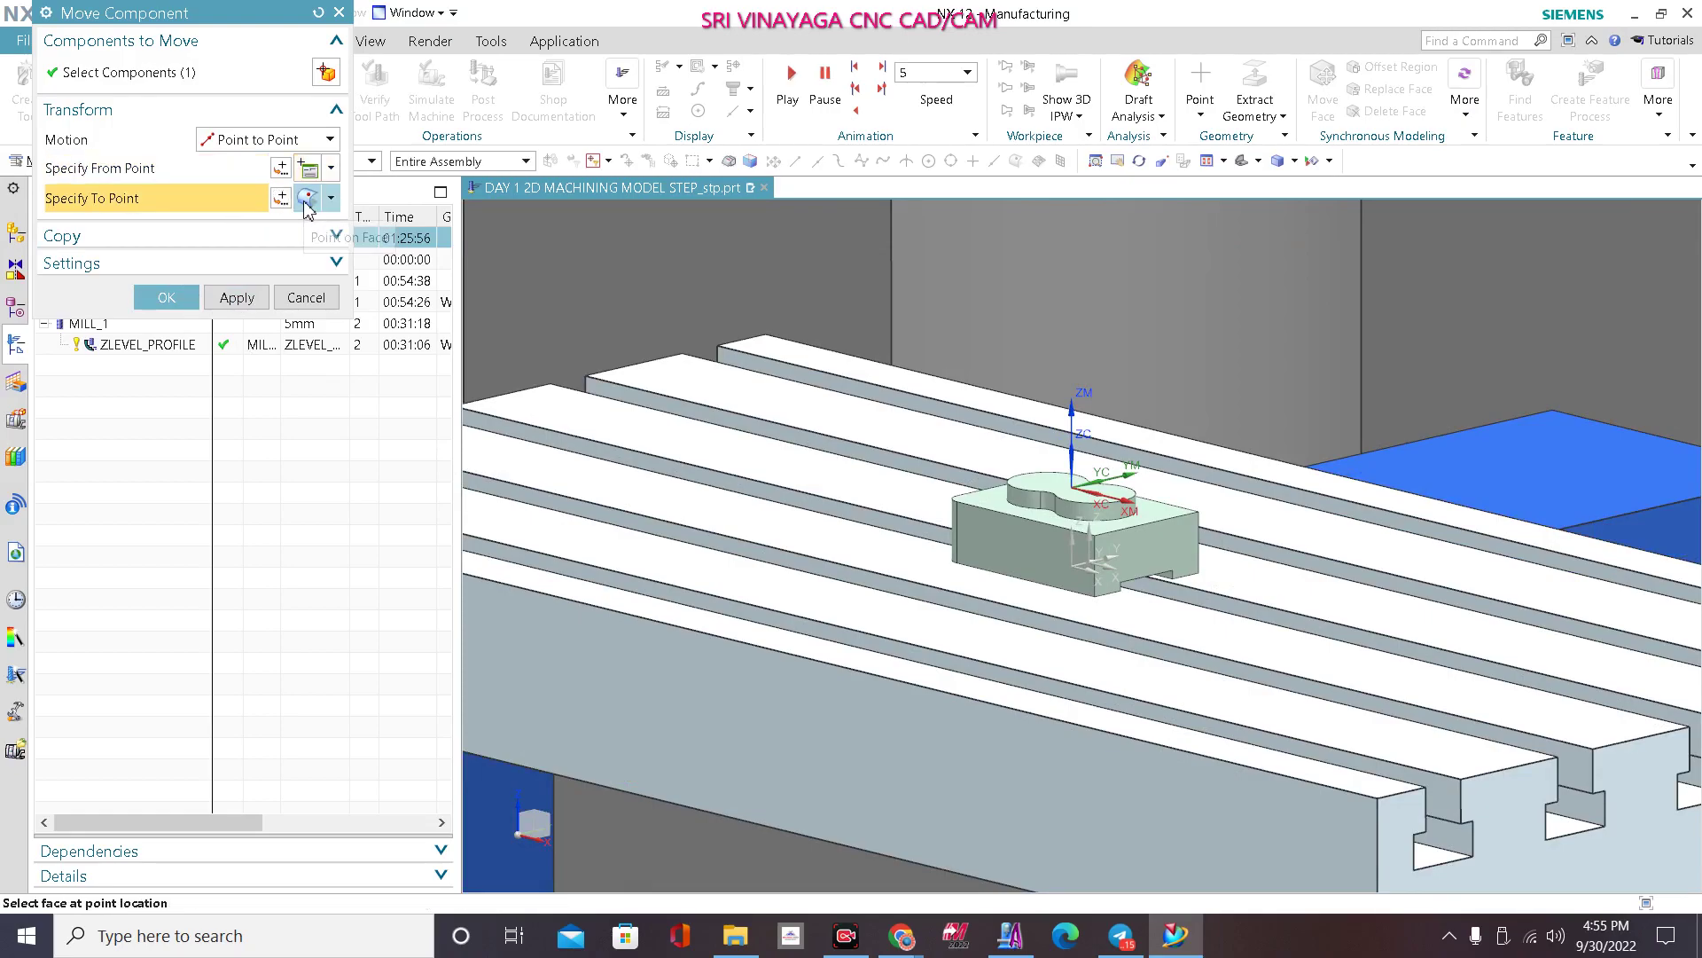
{"action": "left_click", "coordinate": [282, 198]}
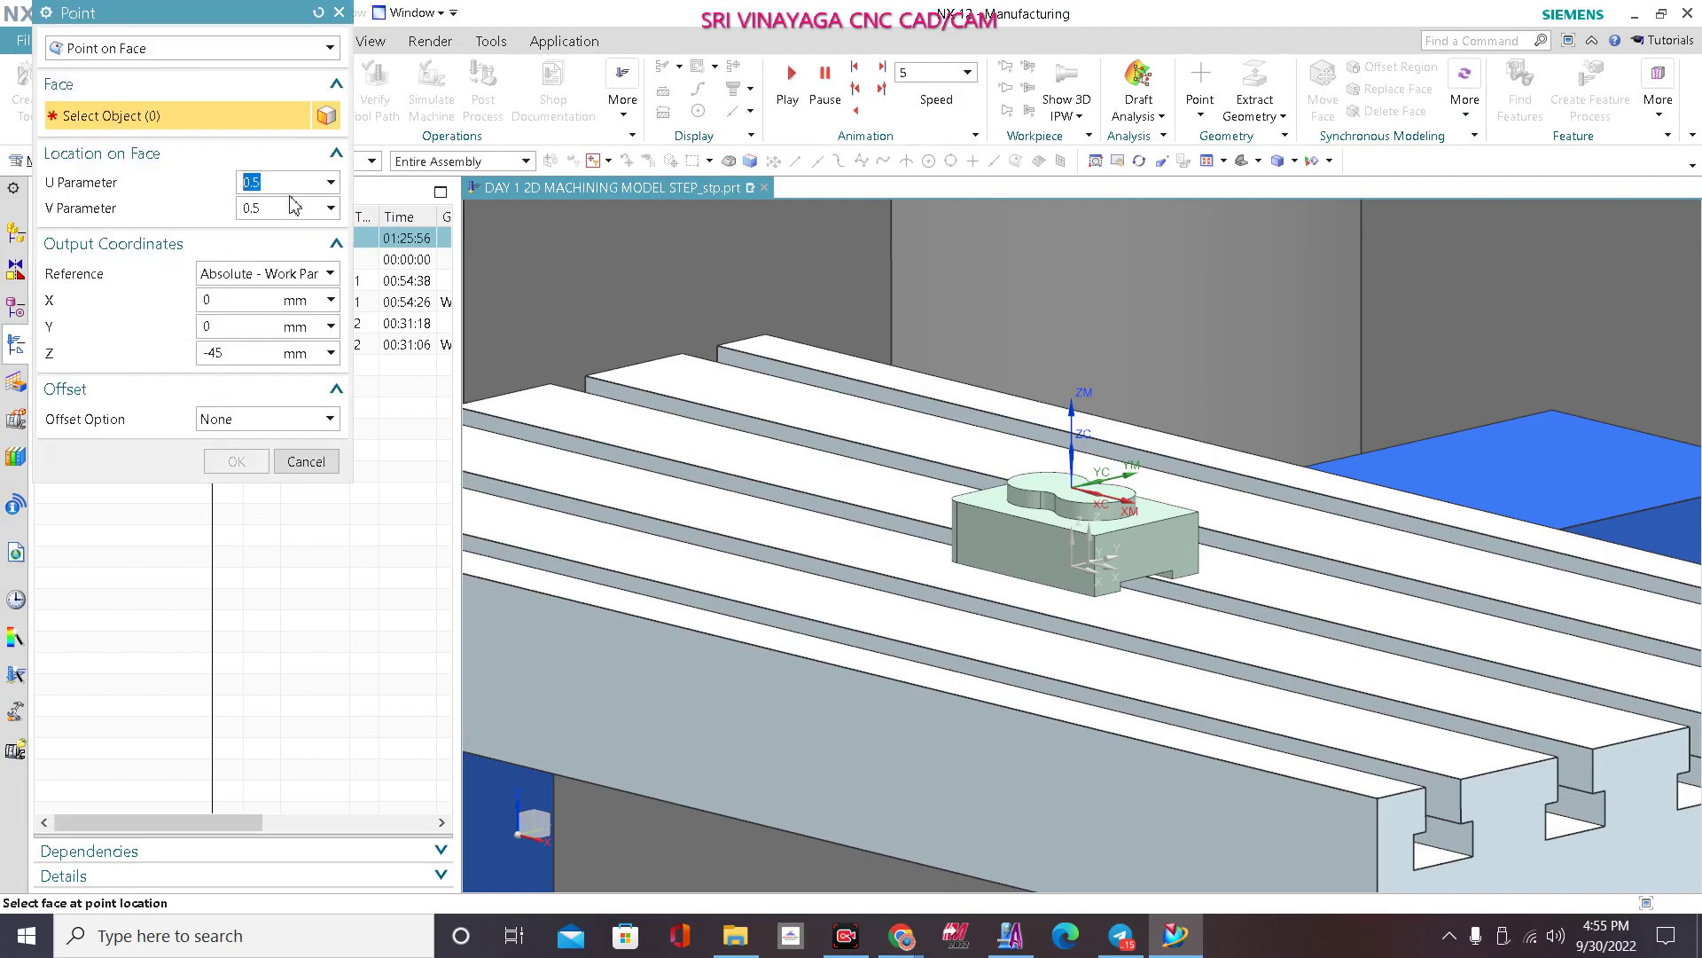
{"action": "left_click", "coordinate": [305, 460]}
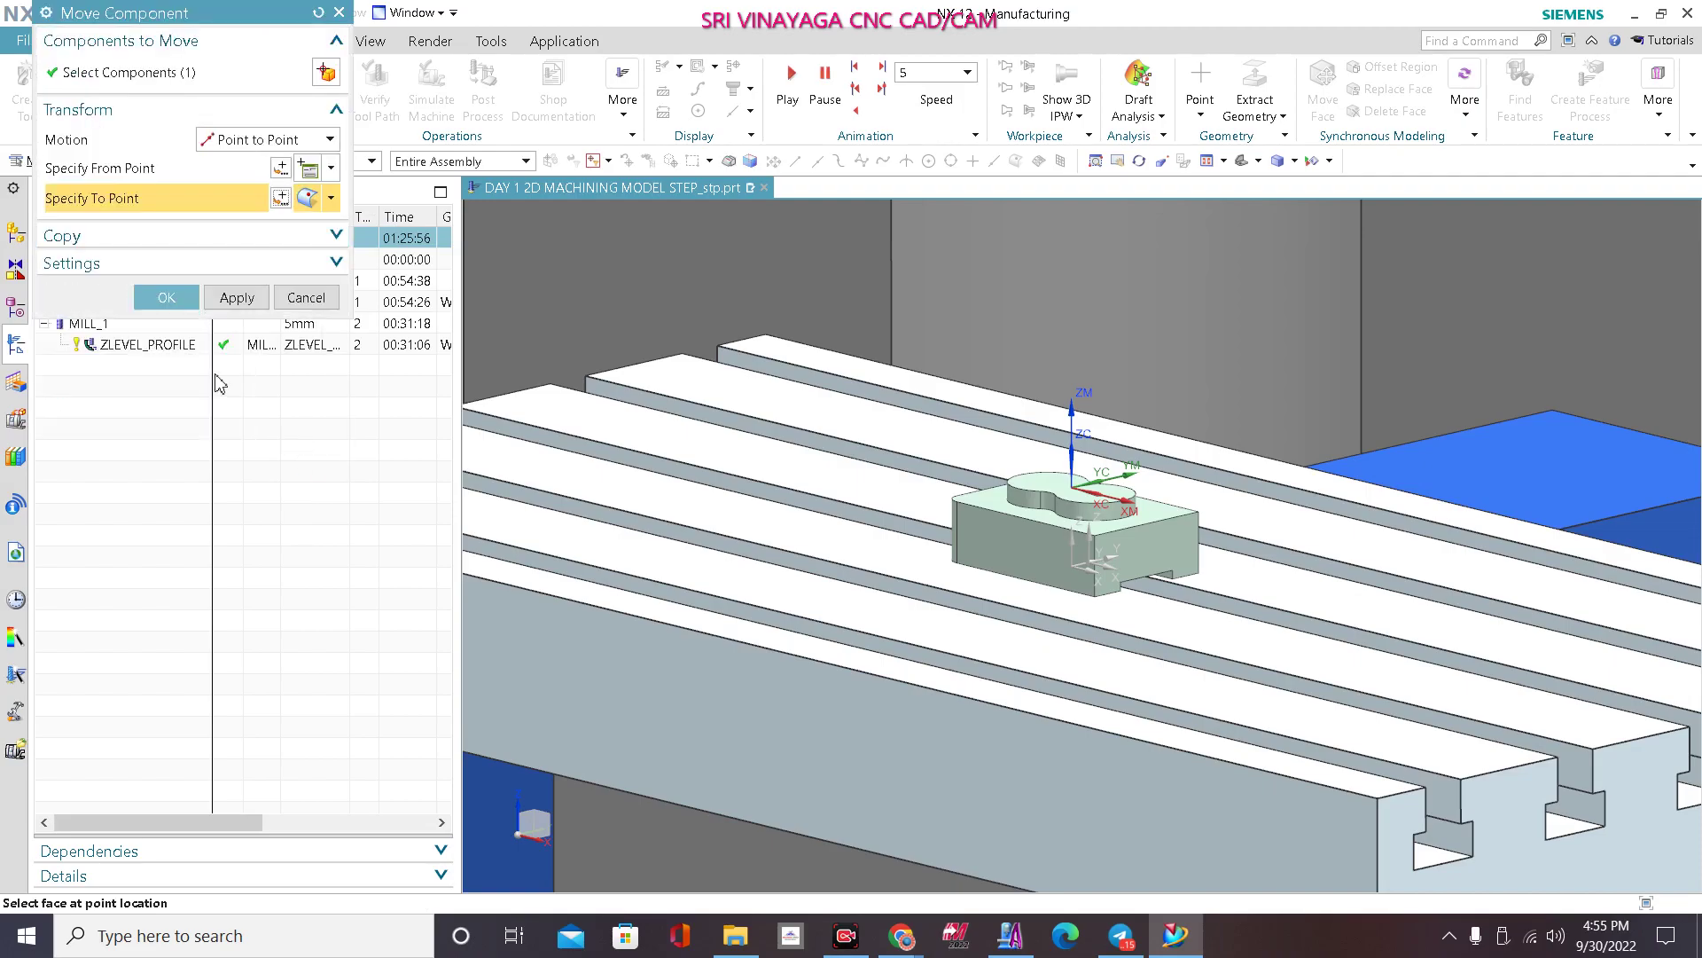
Step: Accept the component move, dismiss the machine replacement report and confirm the 3-axis vertical mill setup
{"action": "left_click", "coordinate": [168, 299]}
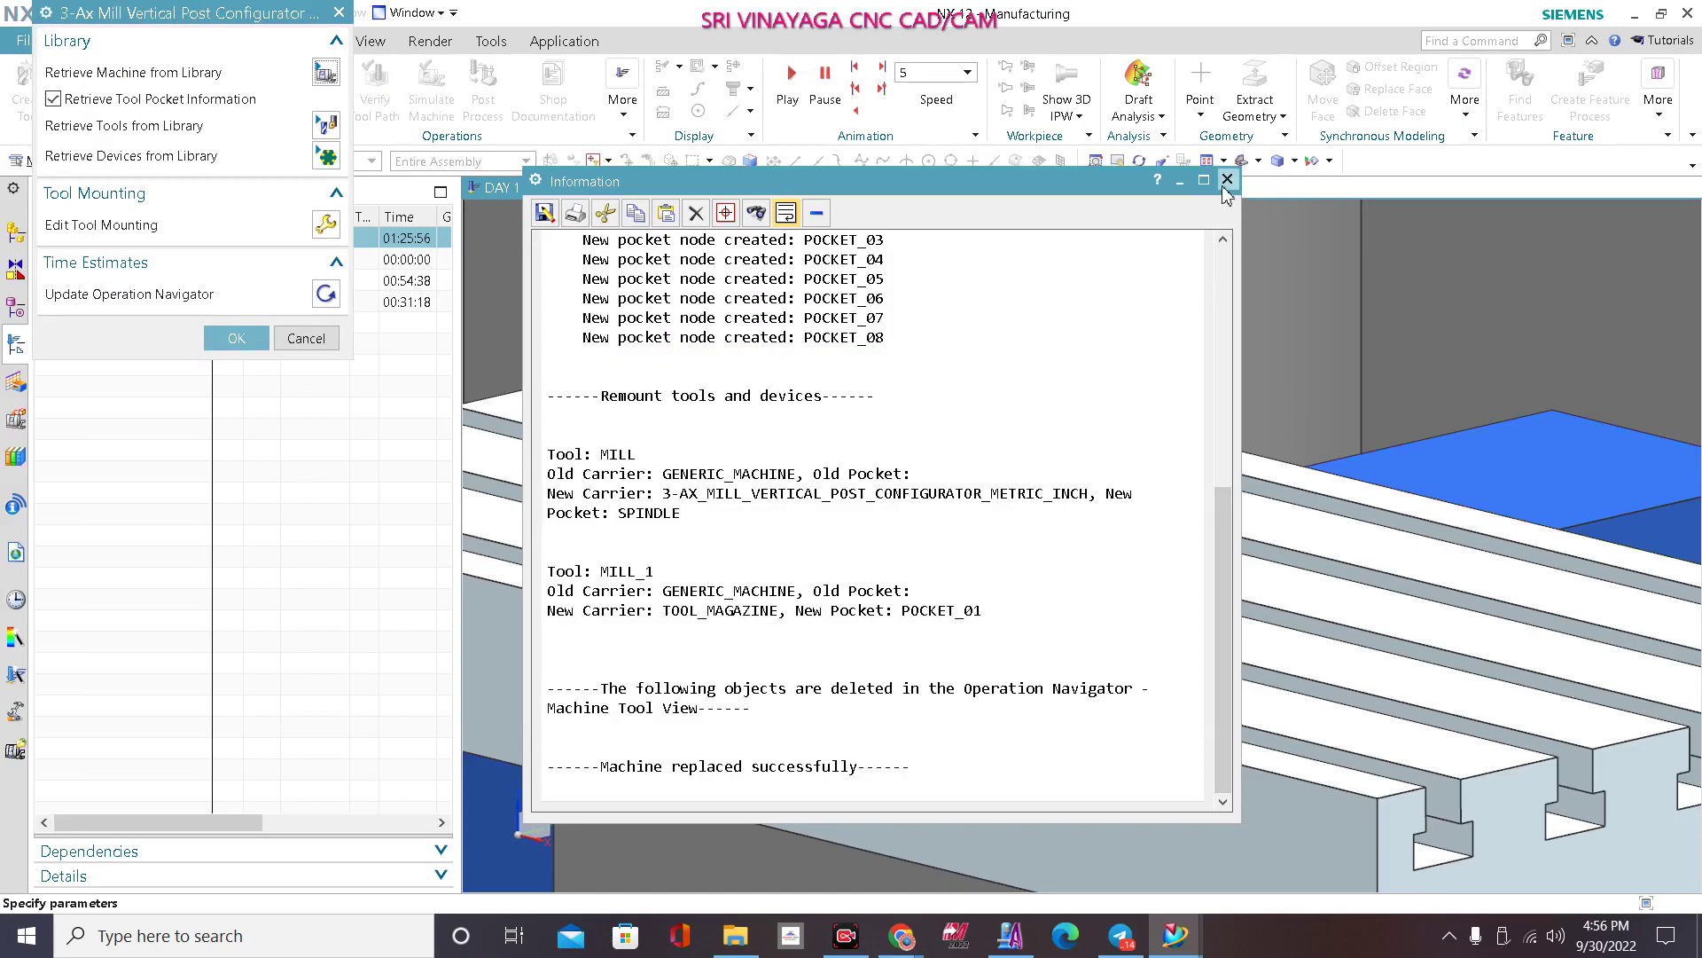
{"action": "left_click", "coordinate": [1227, 181]}
{"action": "left_click", "coordinate": [237, 337]}
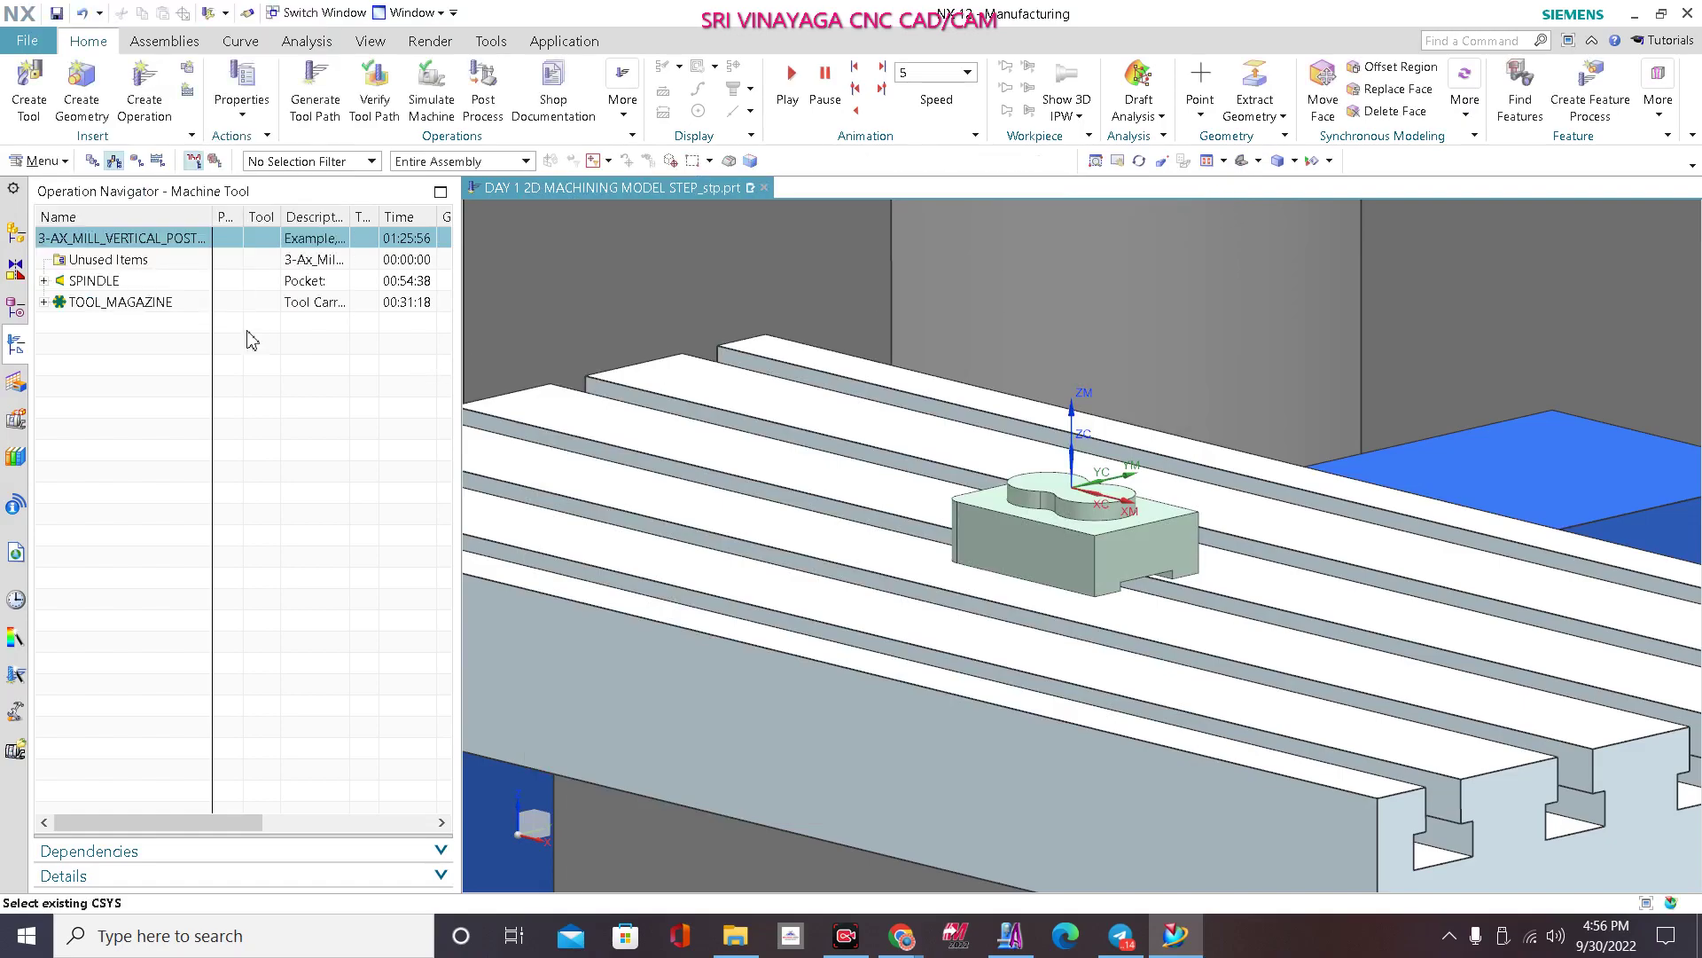
Step: Start the machine simulation for both the ADAPTIVE_MILLING and ZLEVEL_PROFILE operations under WORKPIECE
{"action": "scroll", "coordinate": [927, 562], "scroll_direction": "up", "scroll_amount": 8}
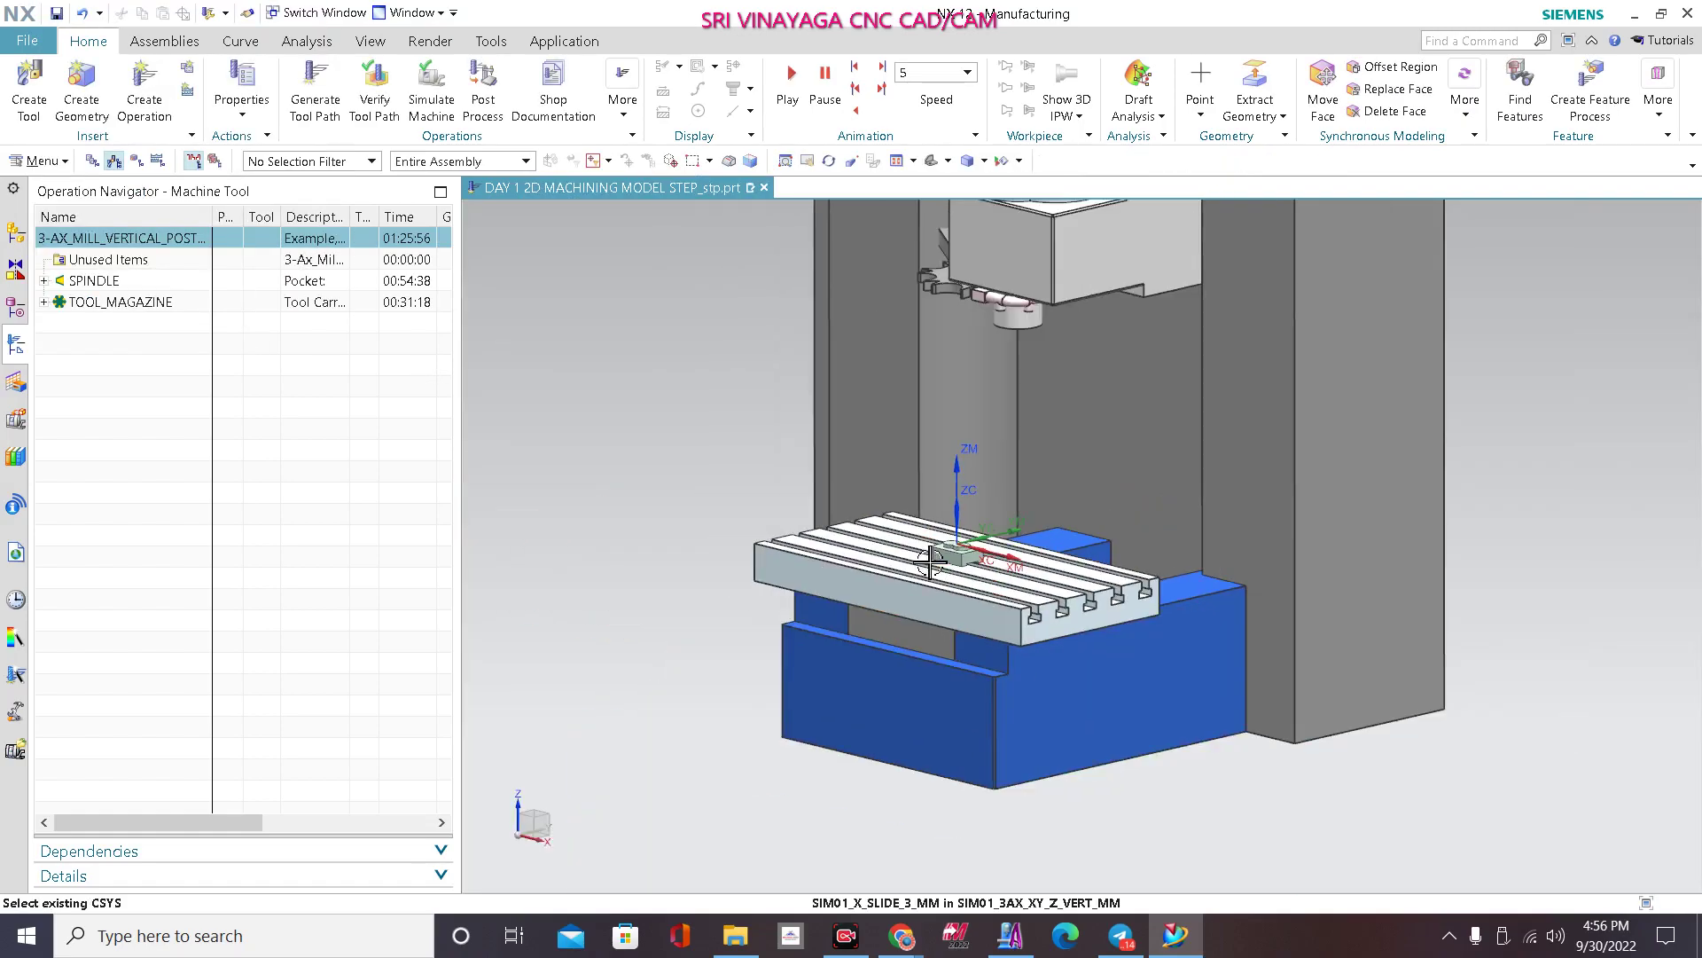
{"action": "left_click", "coordinate": [45, 282]}
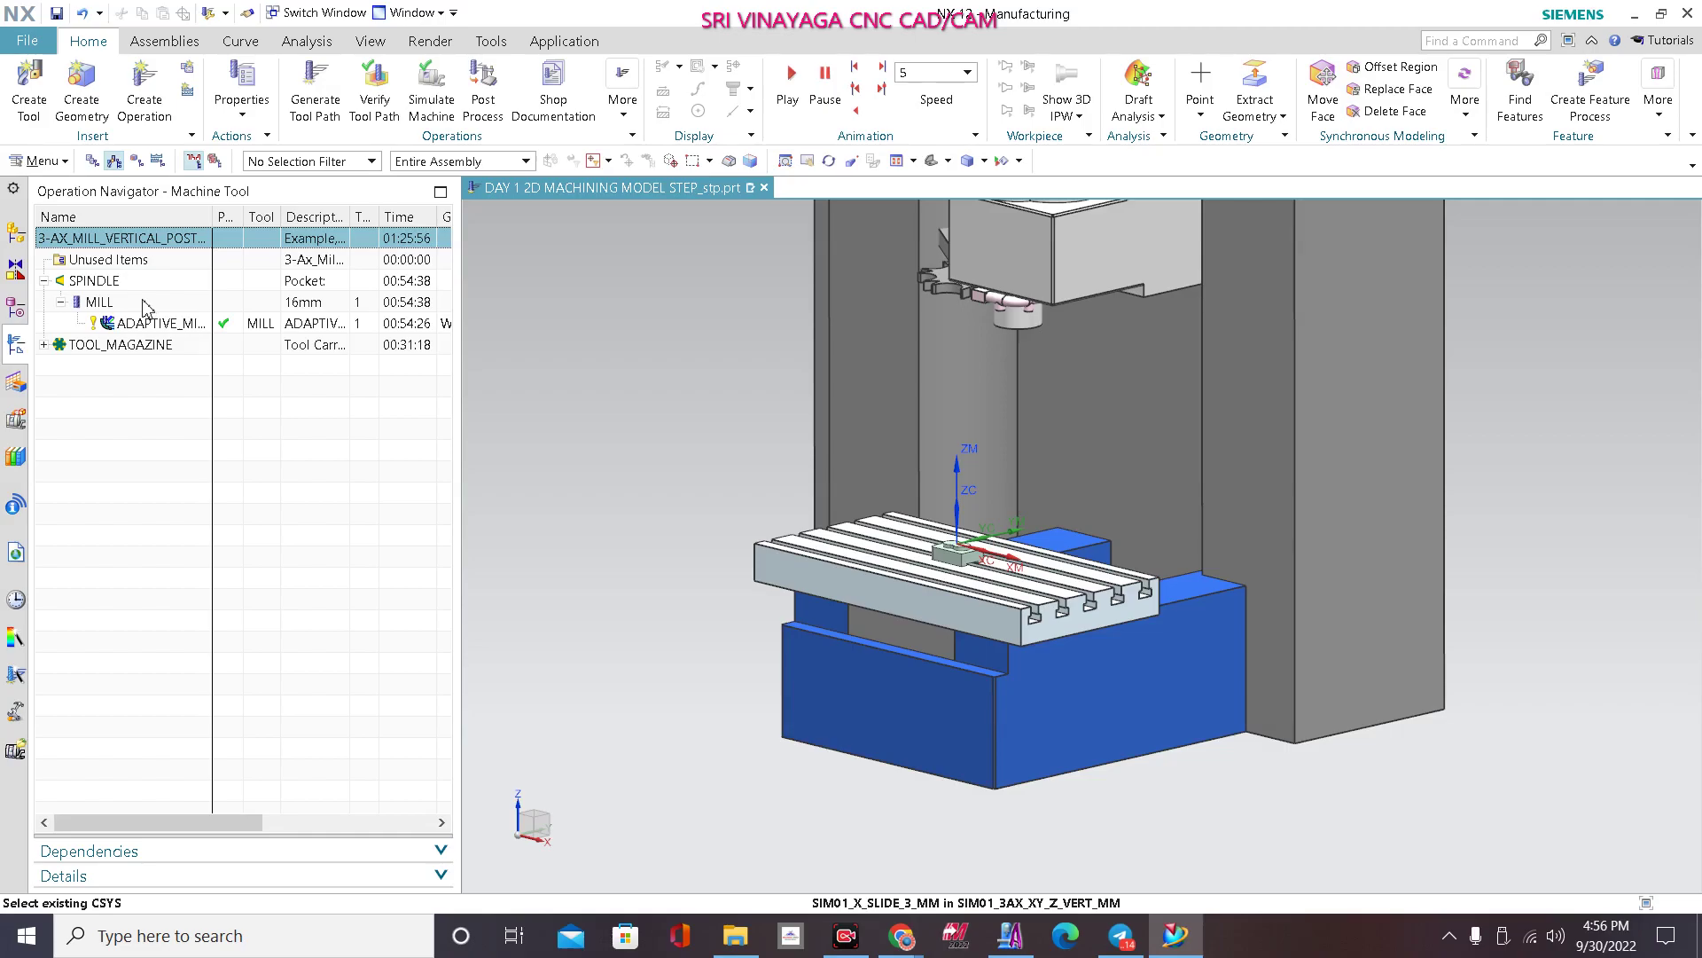
{"action": "left_click", "coordinate": [136, 161]}
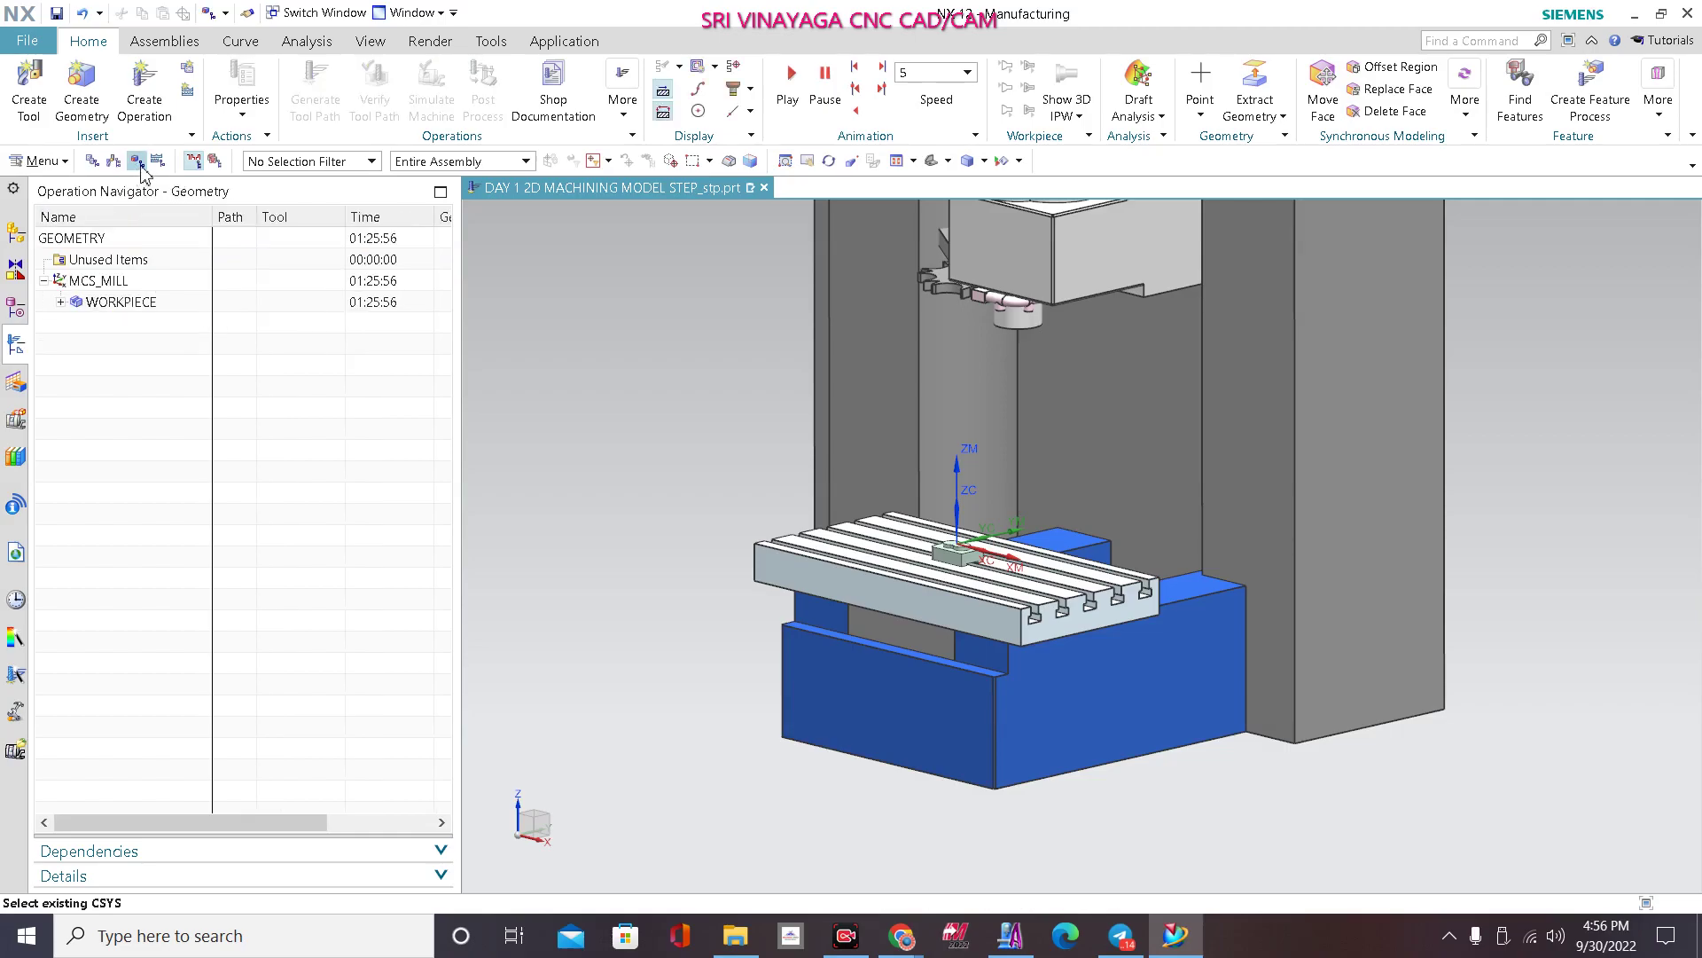
{"action": "left_click", "coordinate": [61, 302]}
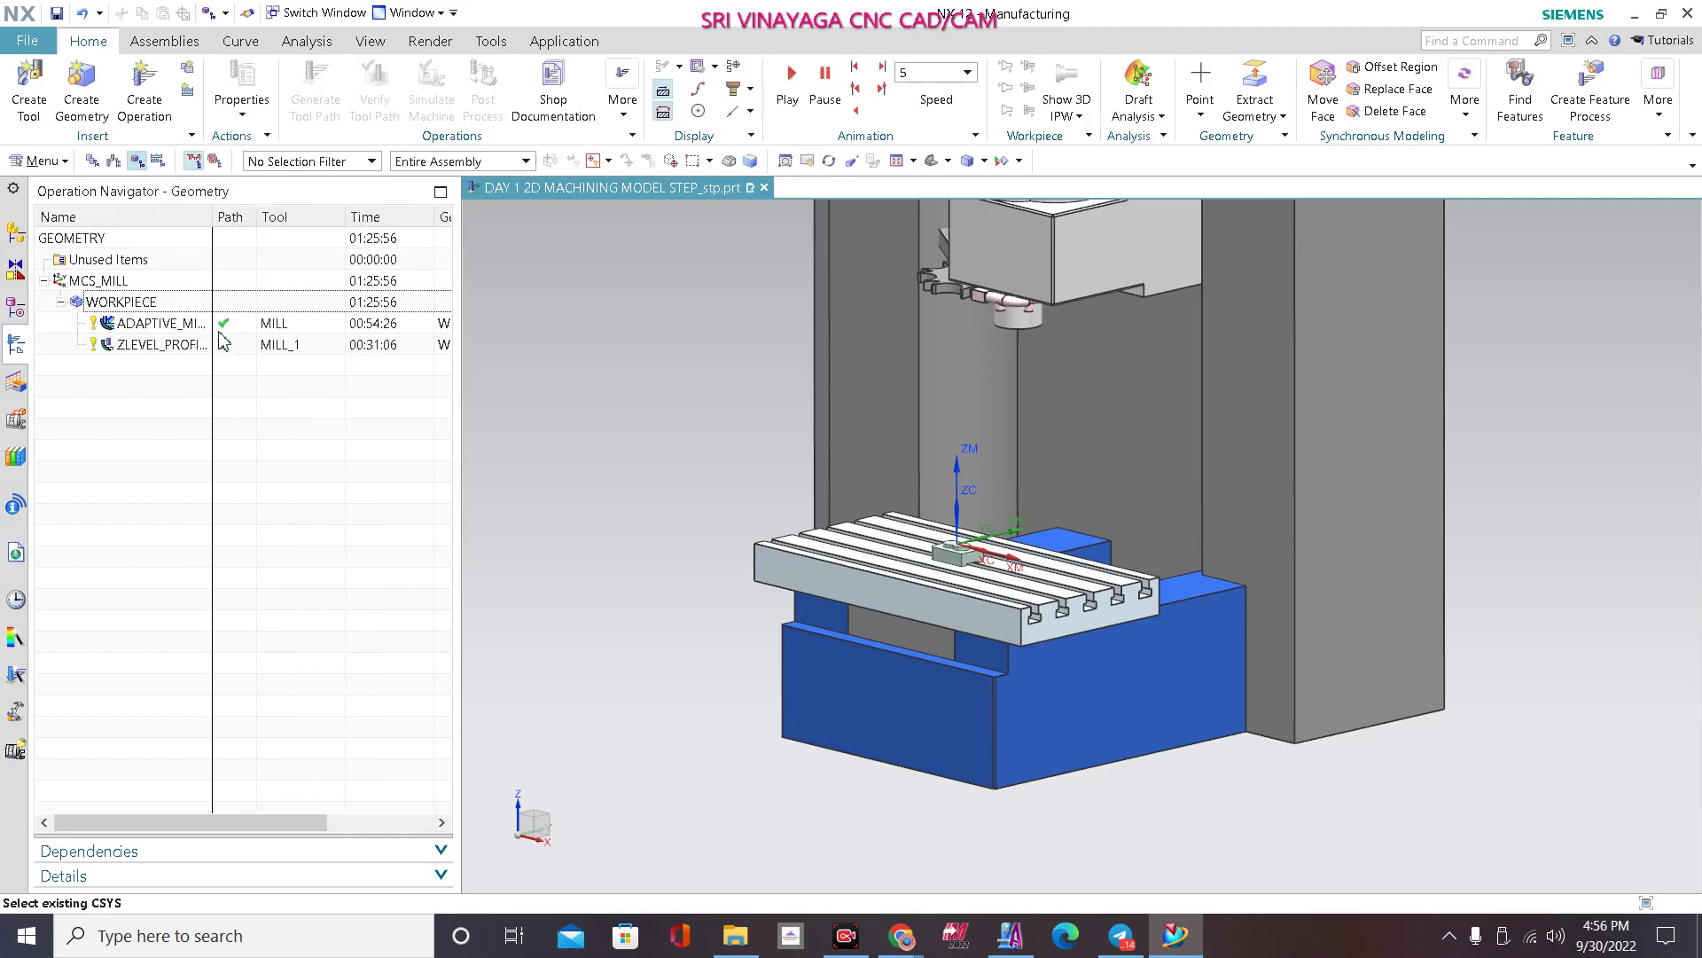
{"action": "left_click", "coordinate": [171, 328]}
{"action": "left_click", "coordinate": [169, 352], "text": "shift"}
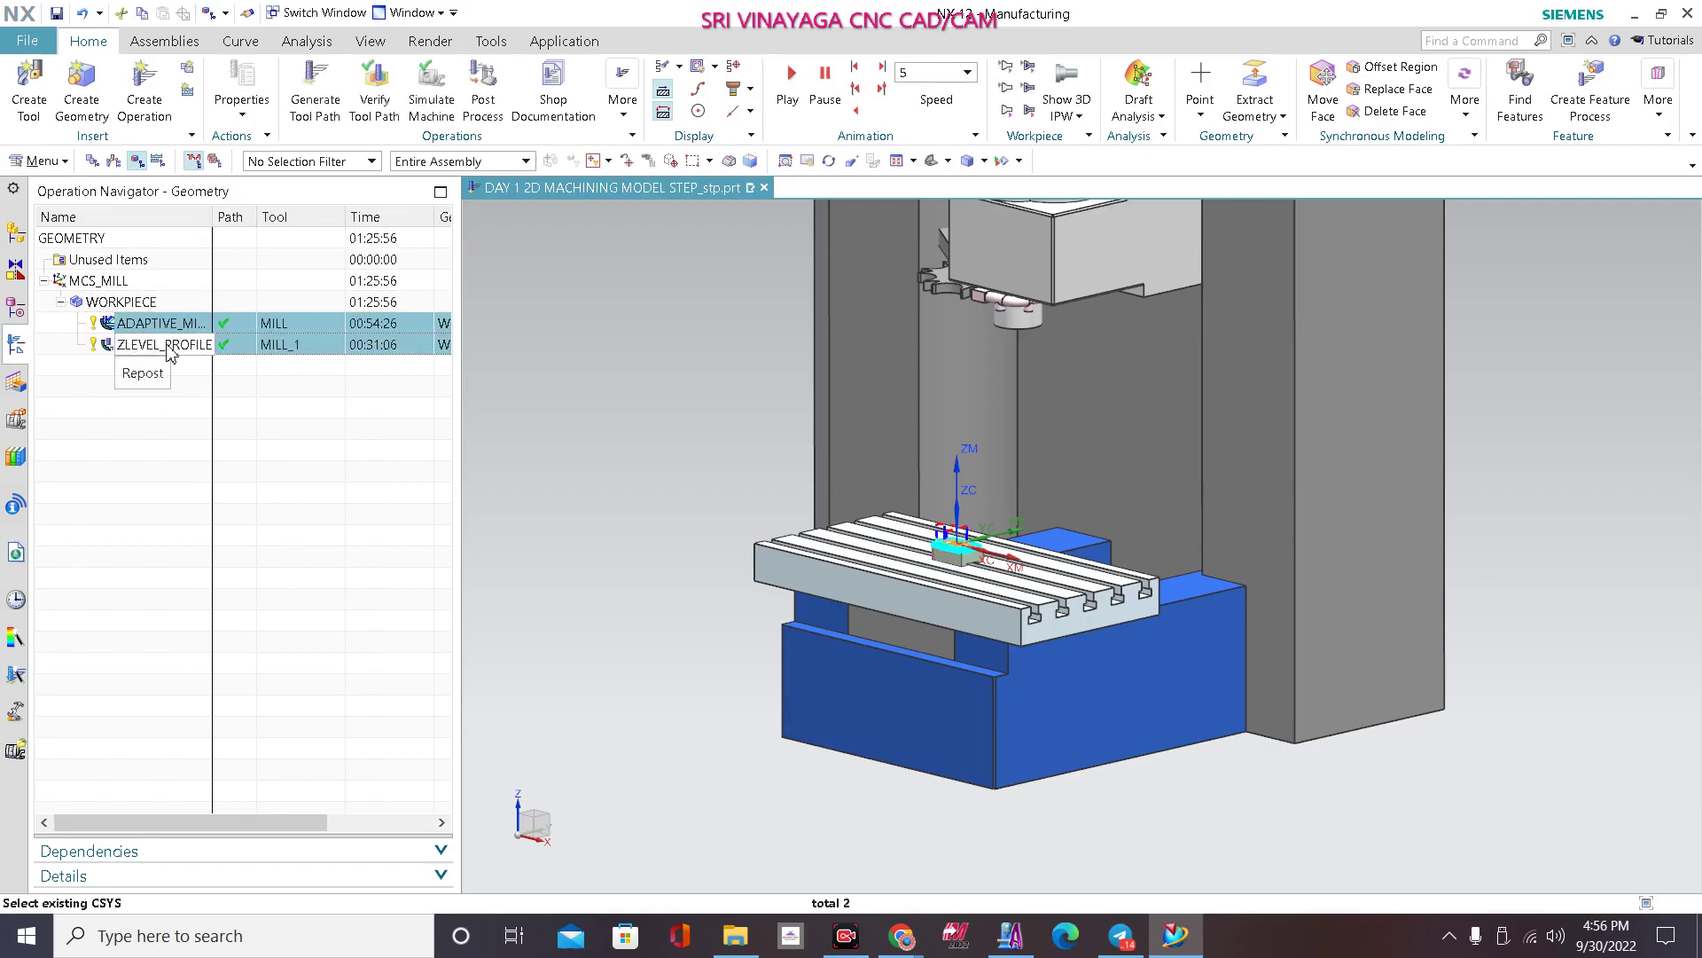
{"action": "left_click", "coordinate": [442, 109]}
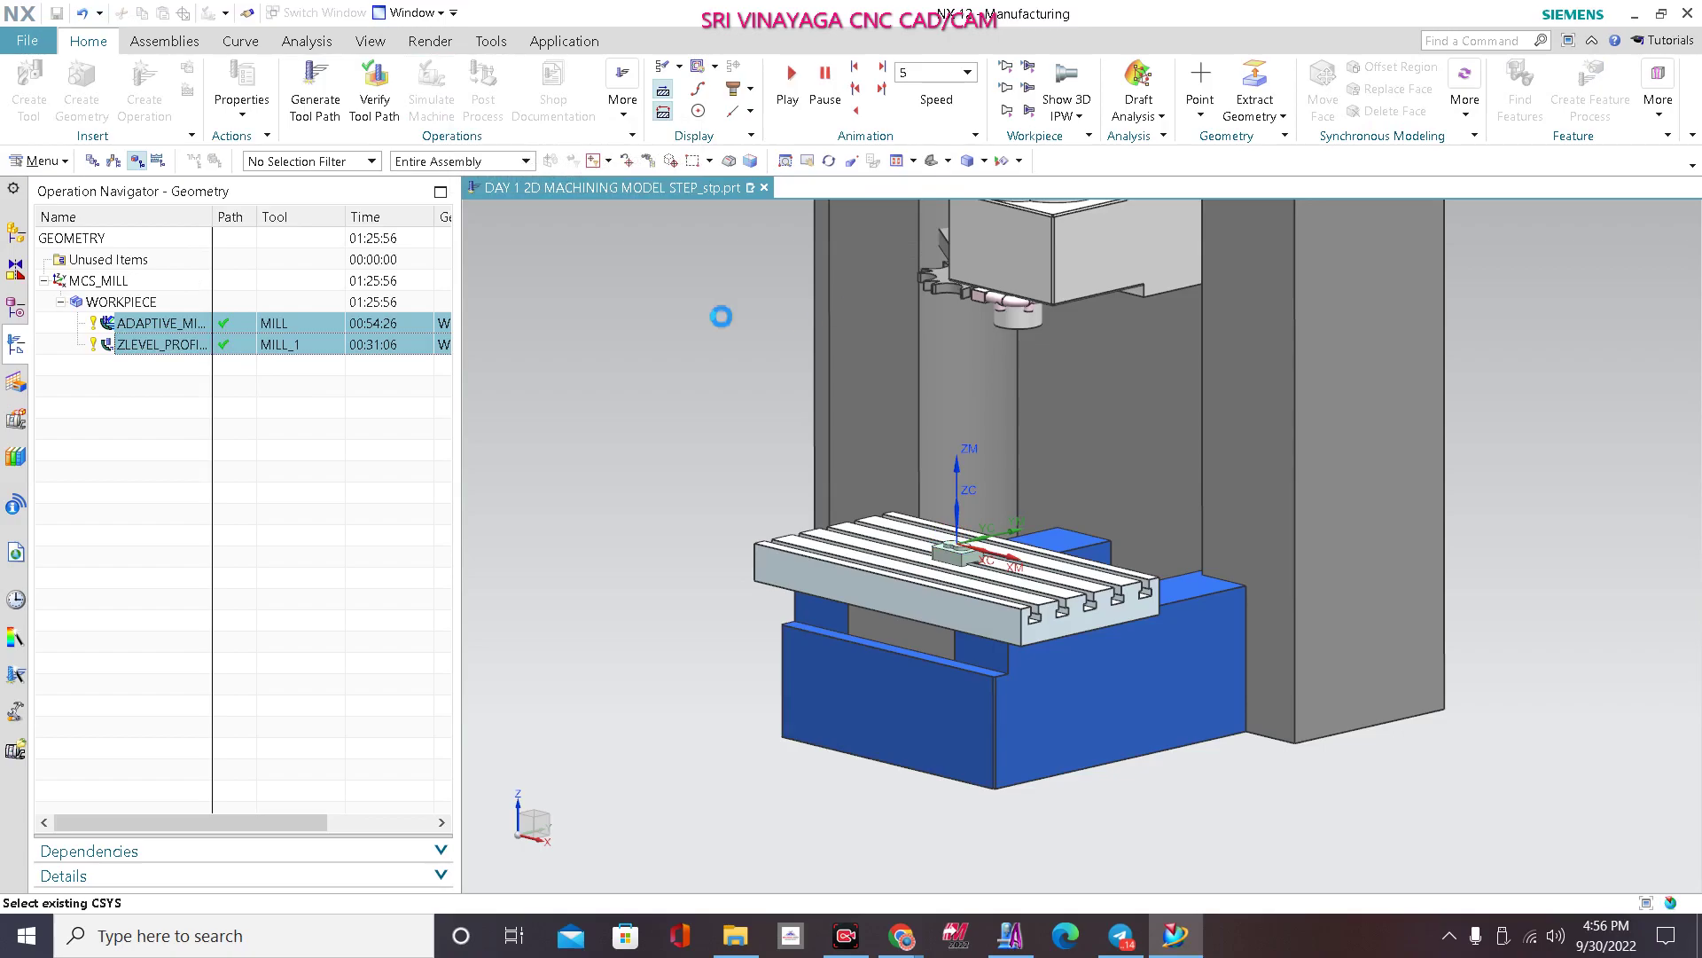
{"action": "left_click_drag", "start_coordinate": [1064, 233], "coordinate": [1457, 223]}
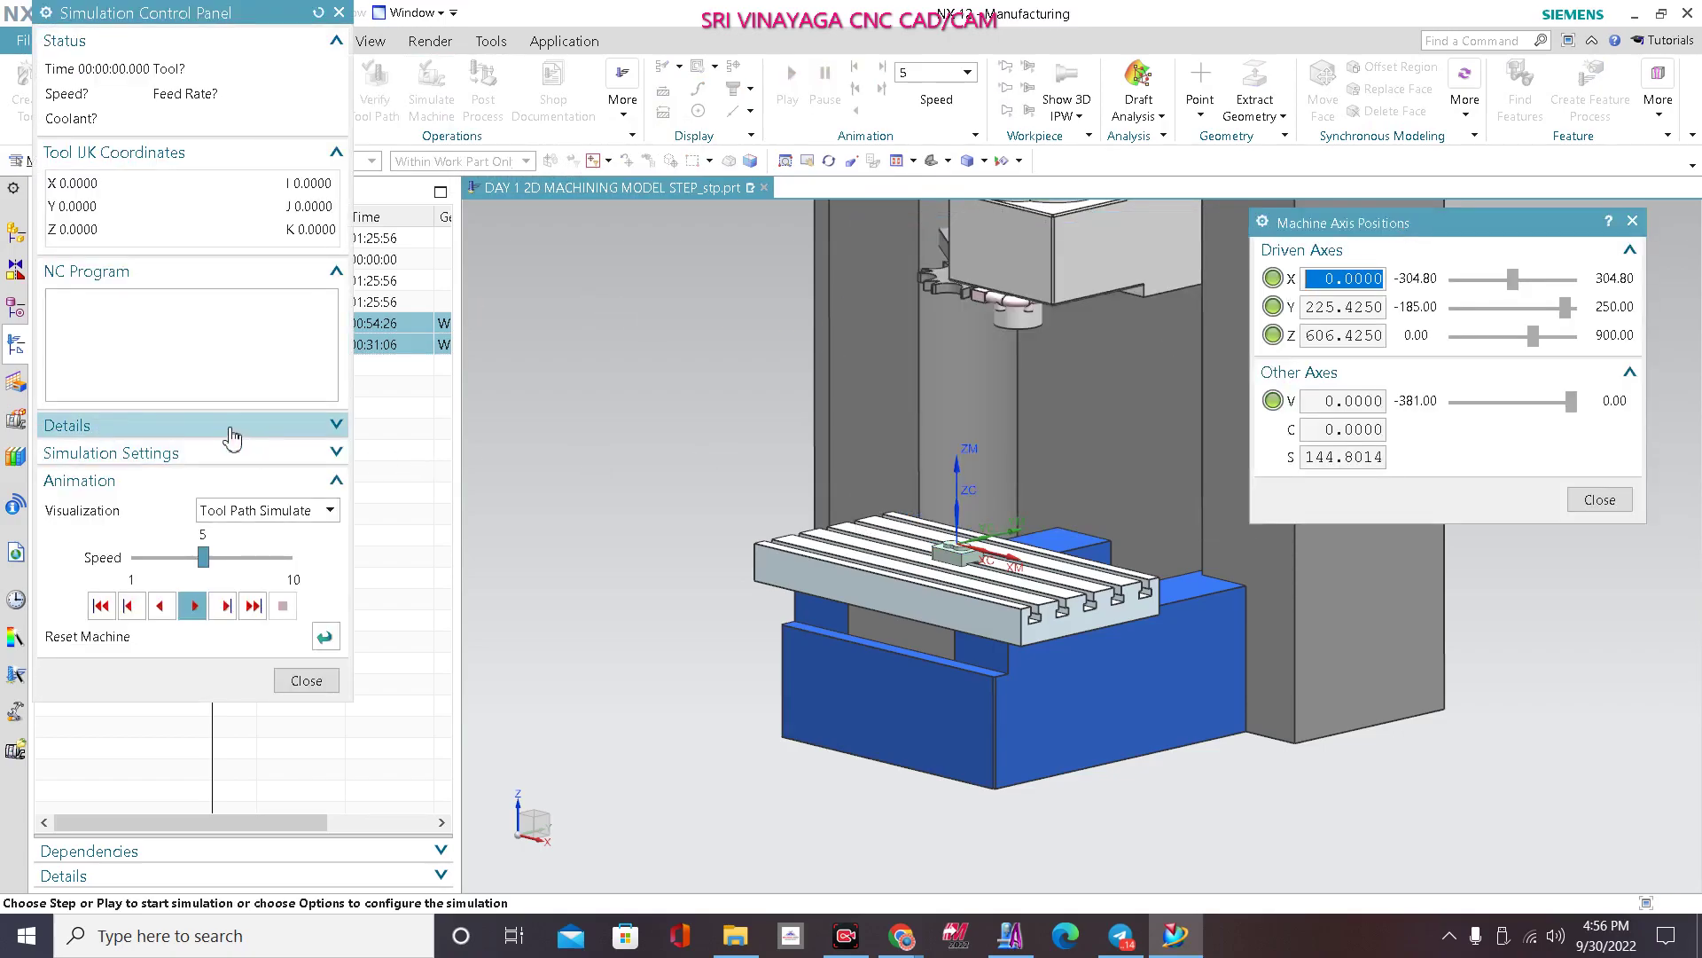
Step: Expand the simulation details and settings and turn on Material Removal
{"action": "left_click", "coordinate": [231, 435]}
{"action": "left_click", "coordinate": [166, 578]}
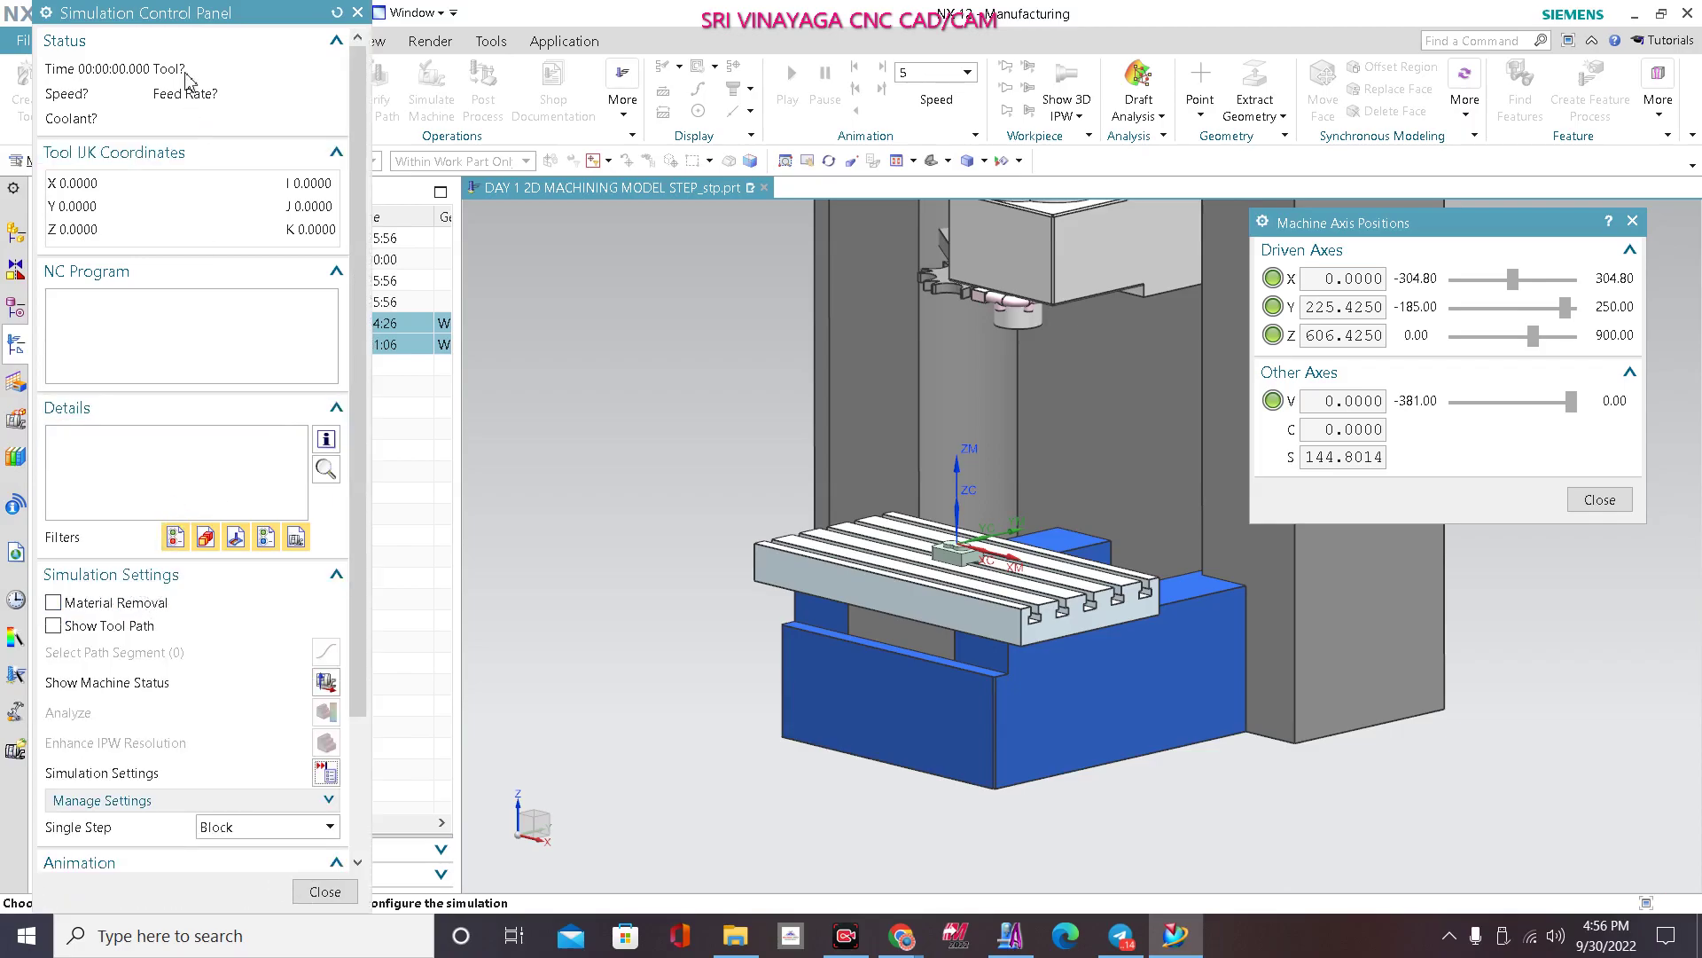
{"action": "left_click", "coordinate": [82, 607]}
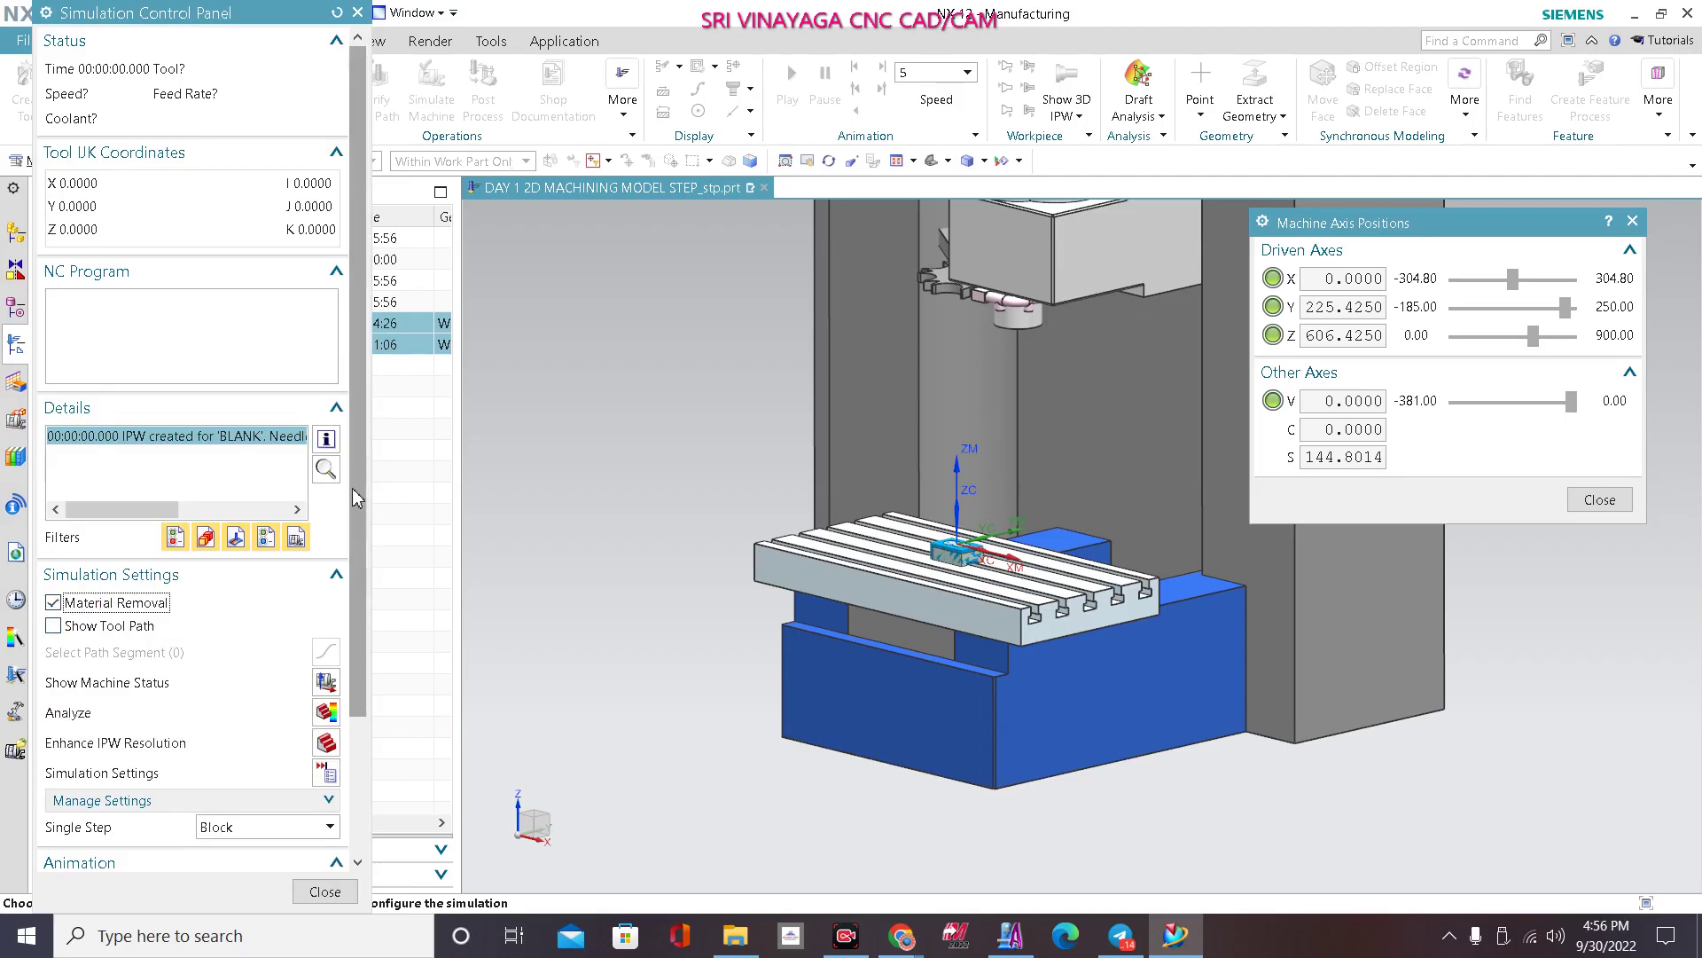
{"action": "scroll", "coordinate": [895, 554], "scroll_direction": "down", "scroll_amount": 8}
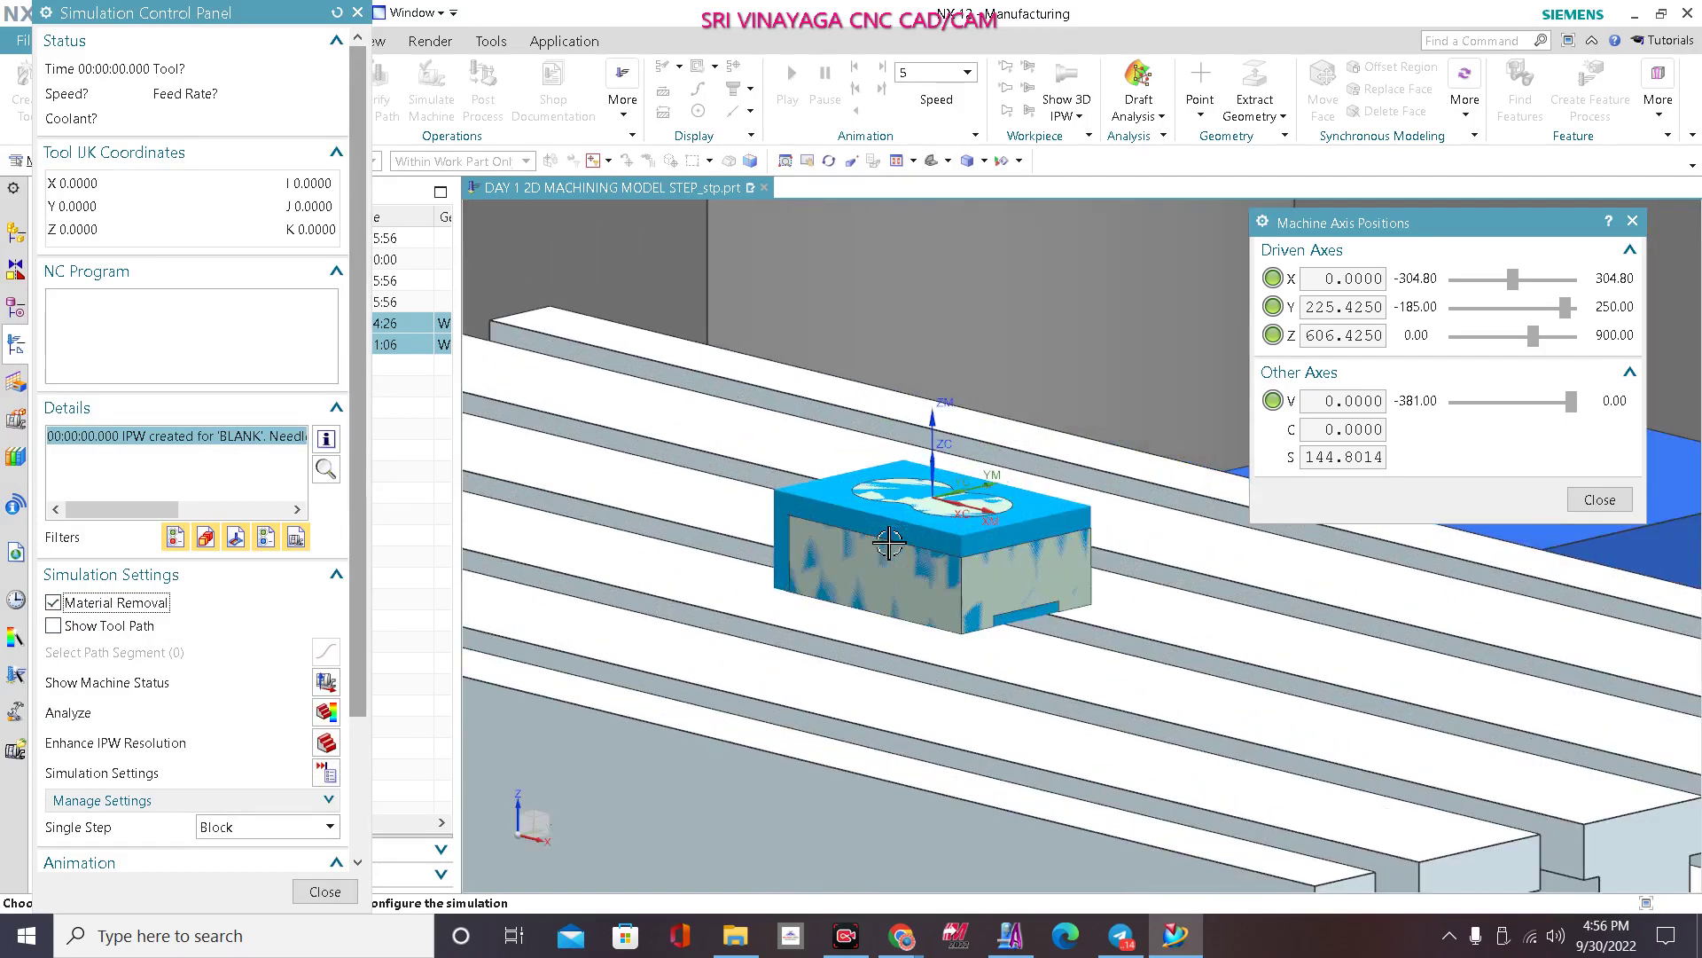
{"action": "scroll", "coordinate": [888, 541], "scroll_direction": "up", "scroll_amount": 1}
Step: Play the machine simulation, shift the axis positions window away from the workpiece and raise the animation speed to 7
{"action": "left_click_drag", "start_coordinate": [353, 541], "coordinate": [355, 678]}
{"action": "left_click", "coordinate": [193, 817]}
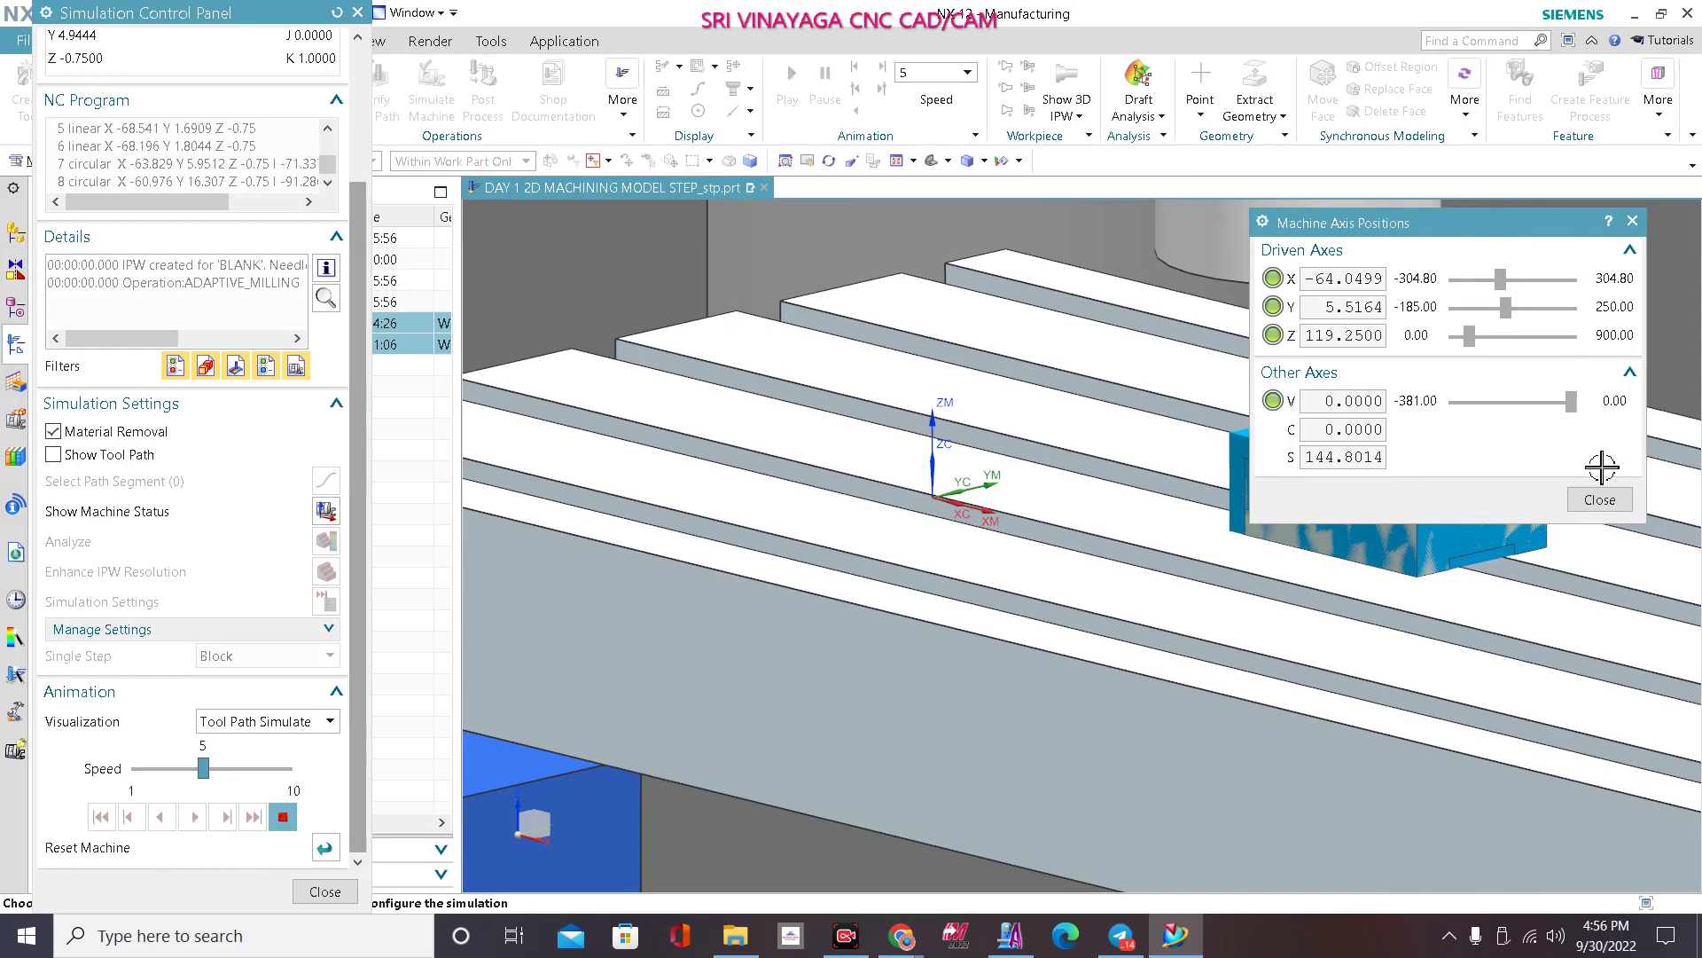
{"action": "left_click_drag", "start_coordinate": [1487, 229], "coordinate": [1638, 463]}
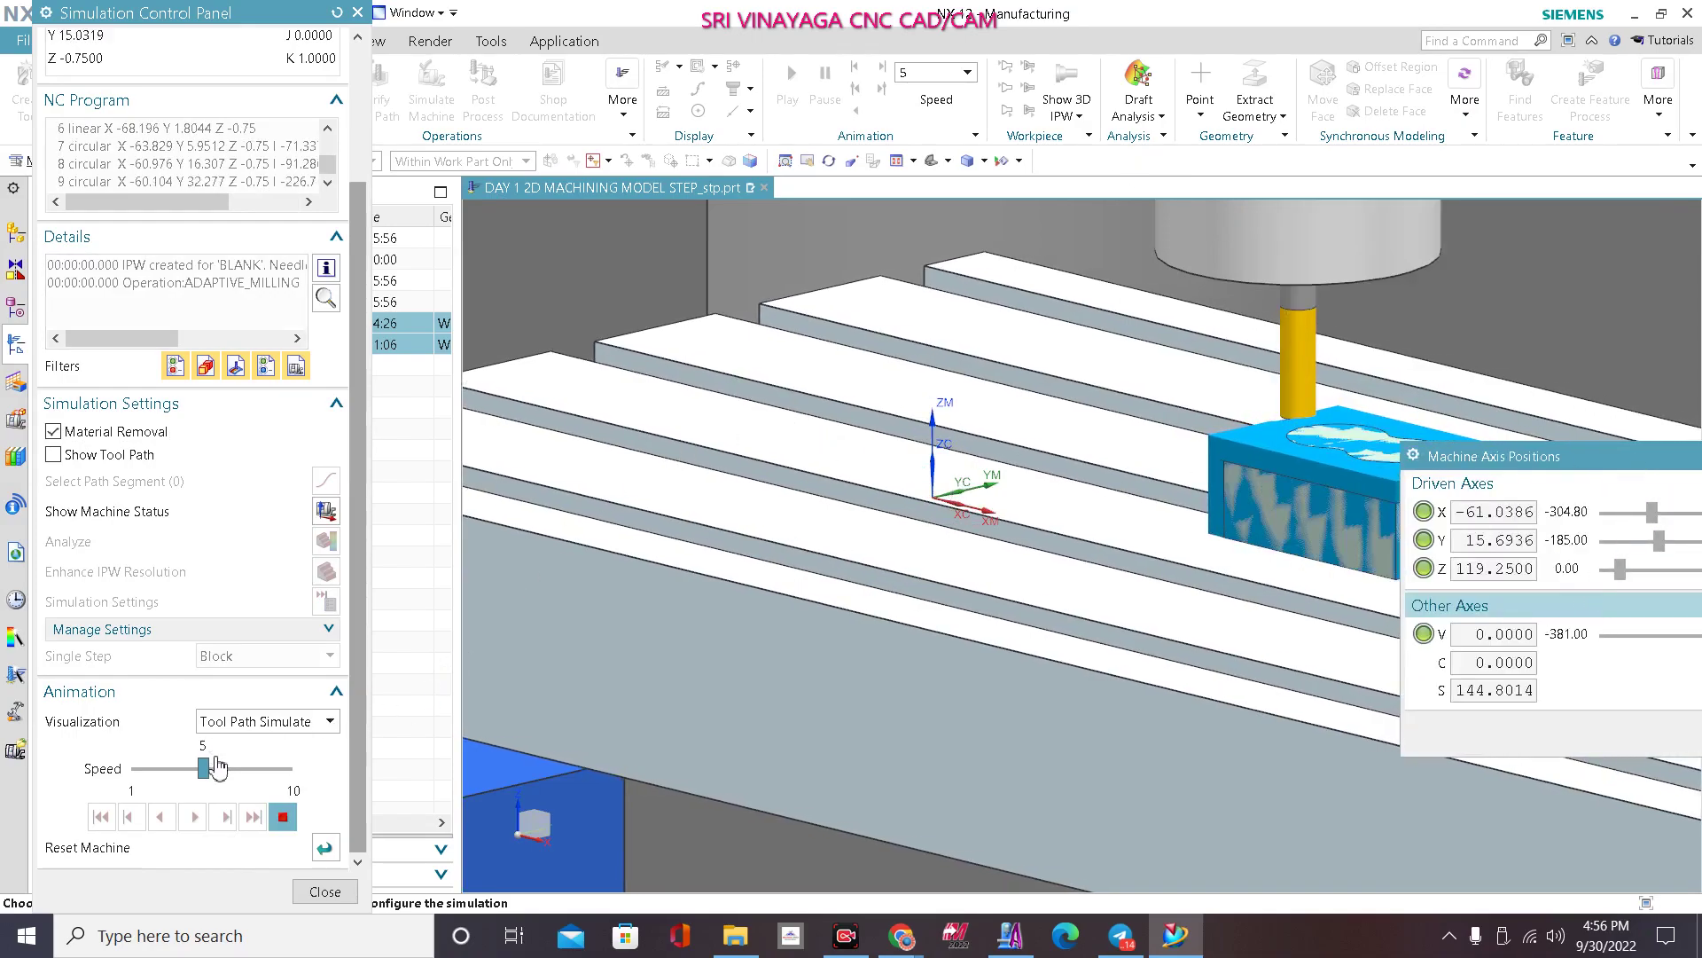
{"action": "left_click_drag", "start_coordinate": [218, 764], "coordinate": [237, 768]}
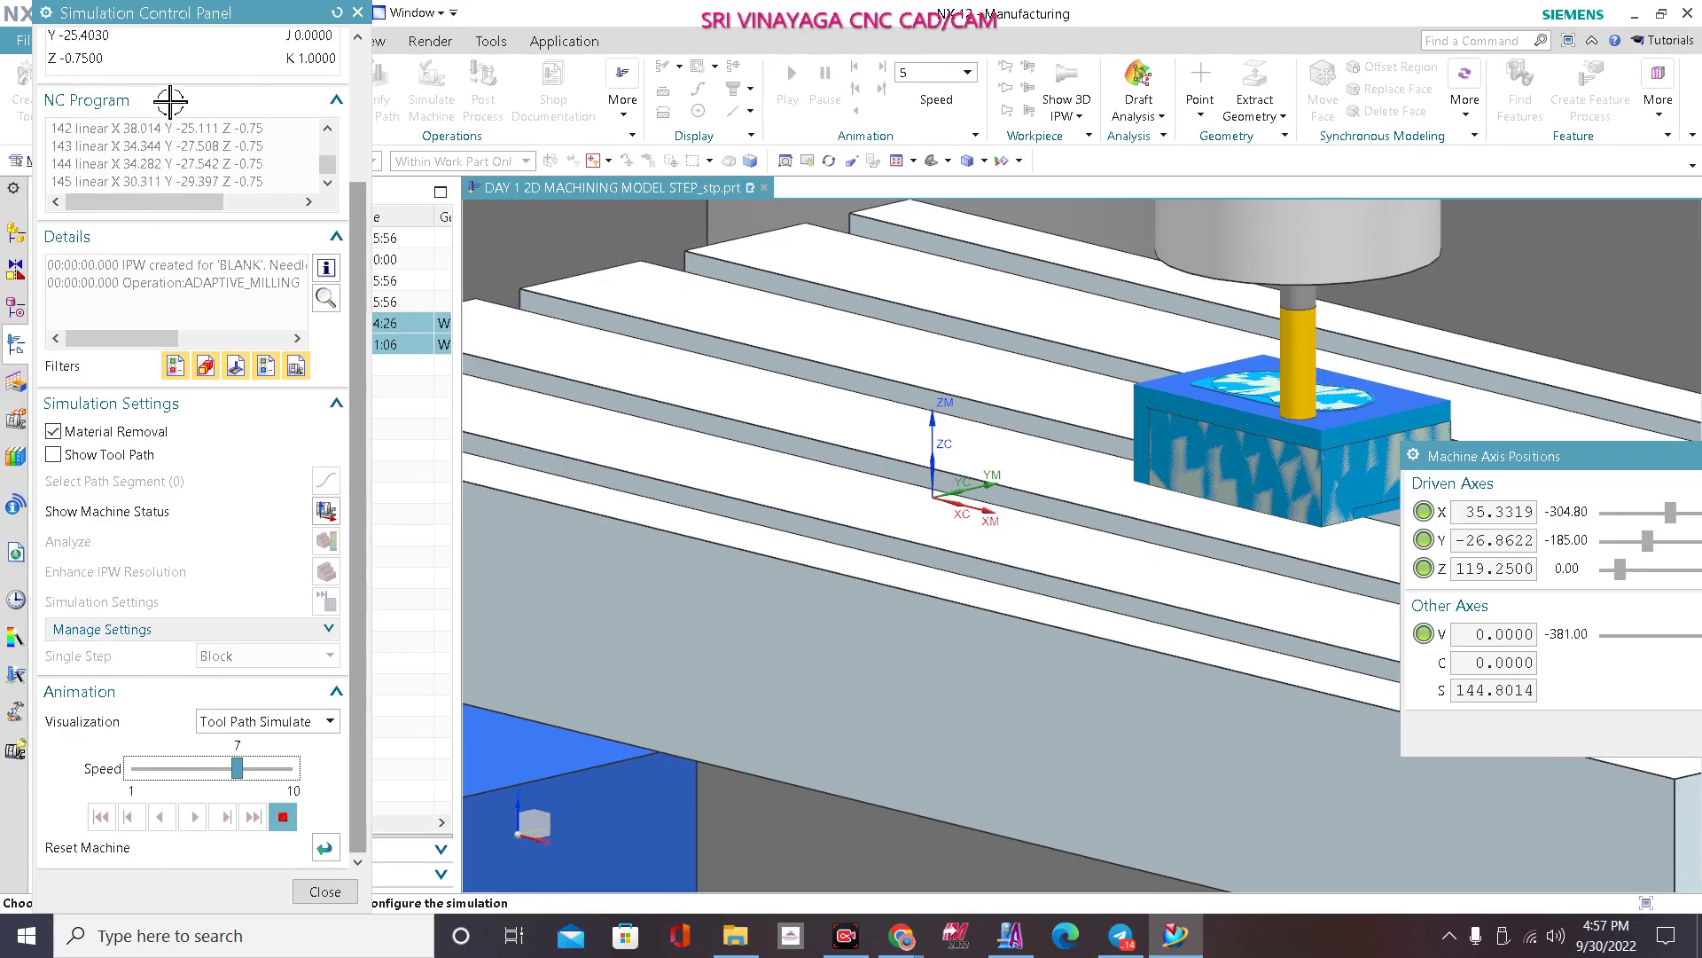
Step: Move the axis positions window clear of the table and watch the adaptive milling with the whole machine in view
{"action": "scroll", "coordinate": [168, 163], "scroll_direction": "up", "scroll_amount": 1}
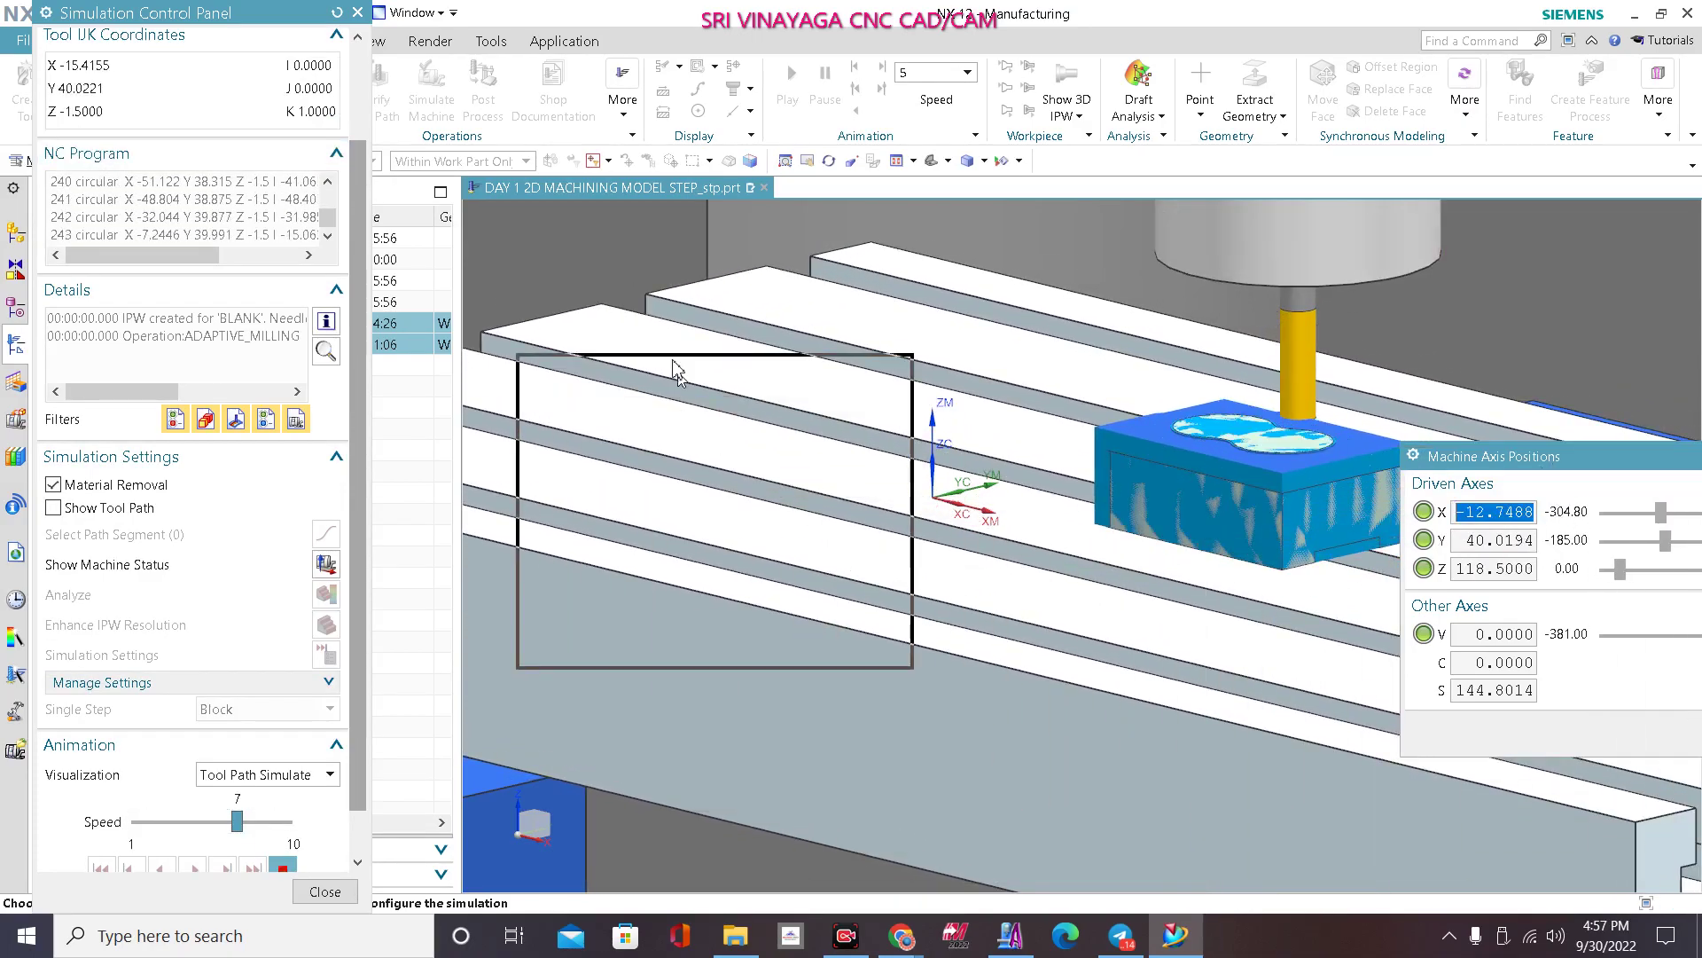
{"action": "left_click_drag", "start_coordinate": [549, 36], "coordinate": [549, 35]}
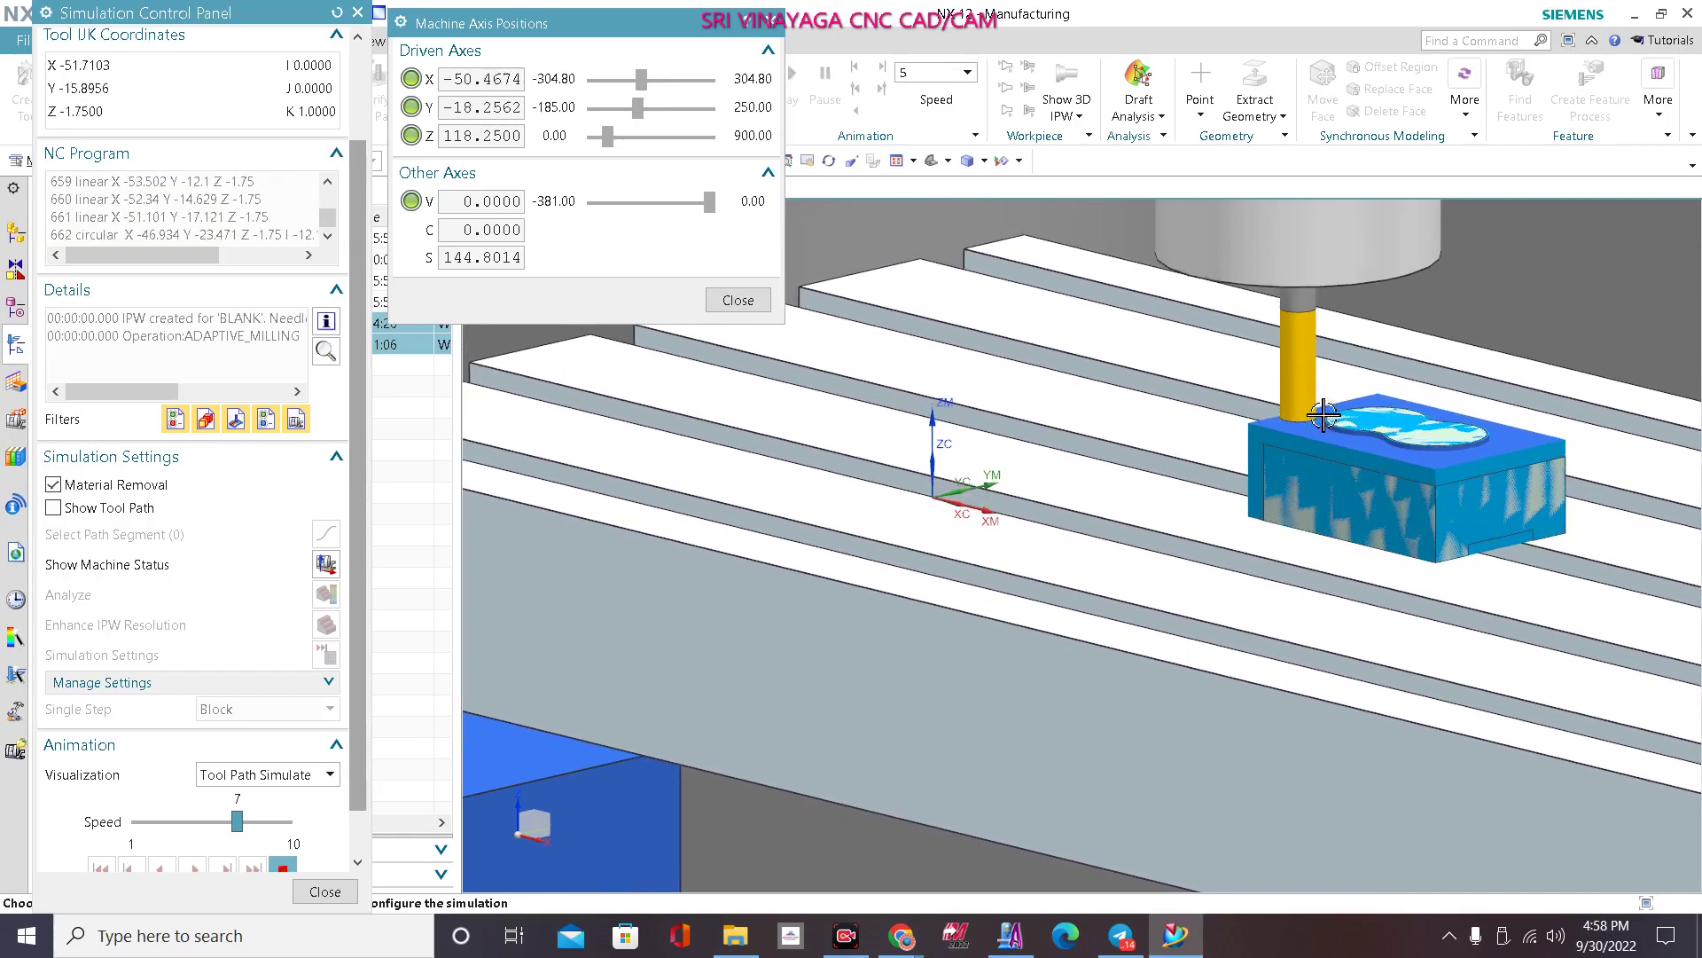
{"action": "scroll", "coordinate": [734, 562], "scroll_direction": "down", "scroll_amount": 5}
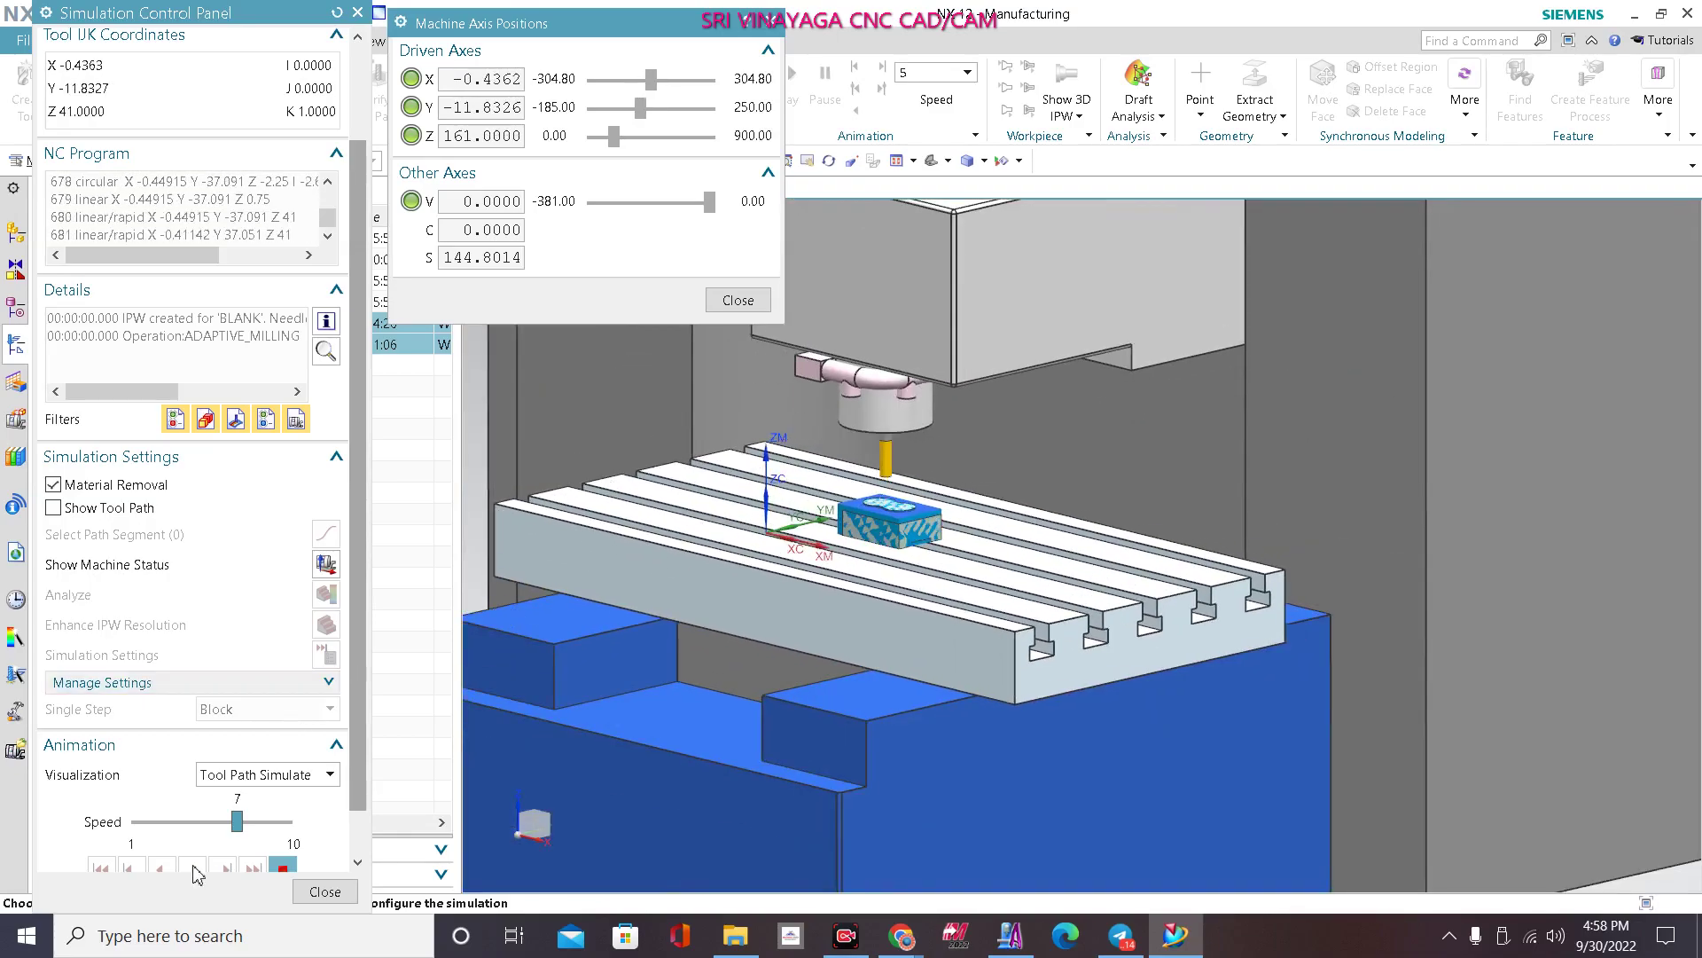
Step: Raise the machine simulation's animation speed to 9, watch the adaptive milling continue, and close the simulation
{"action": "left_click", "coordinate": [281, 830]}
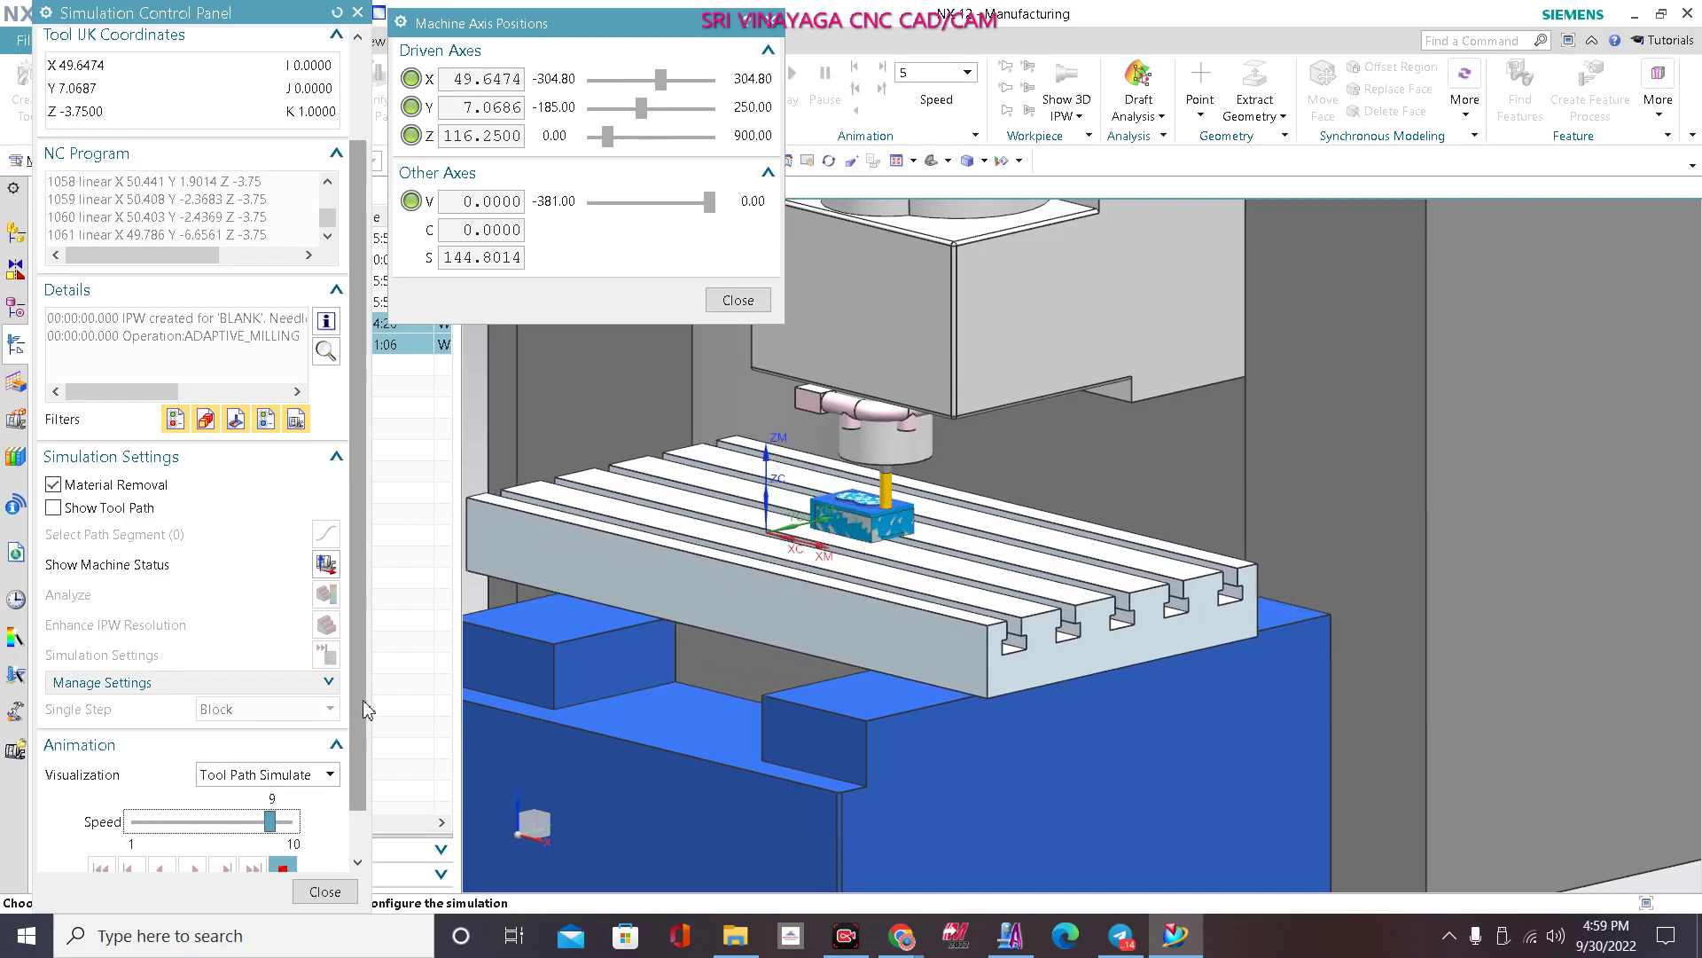
{"action": "left_click", "coordinate": [324, 891]}
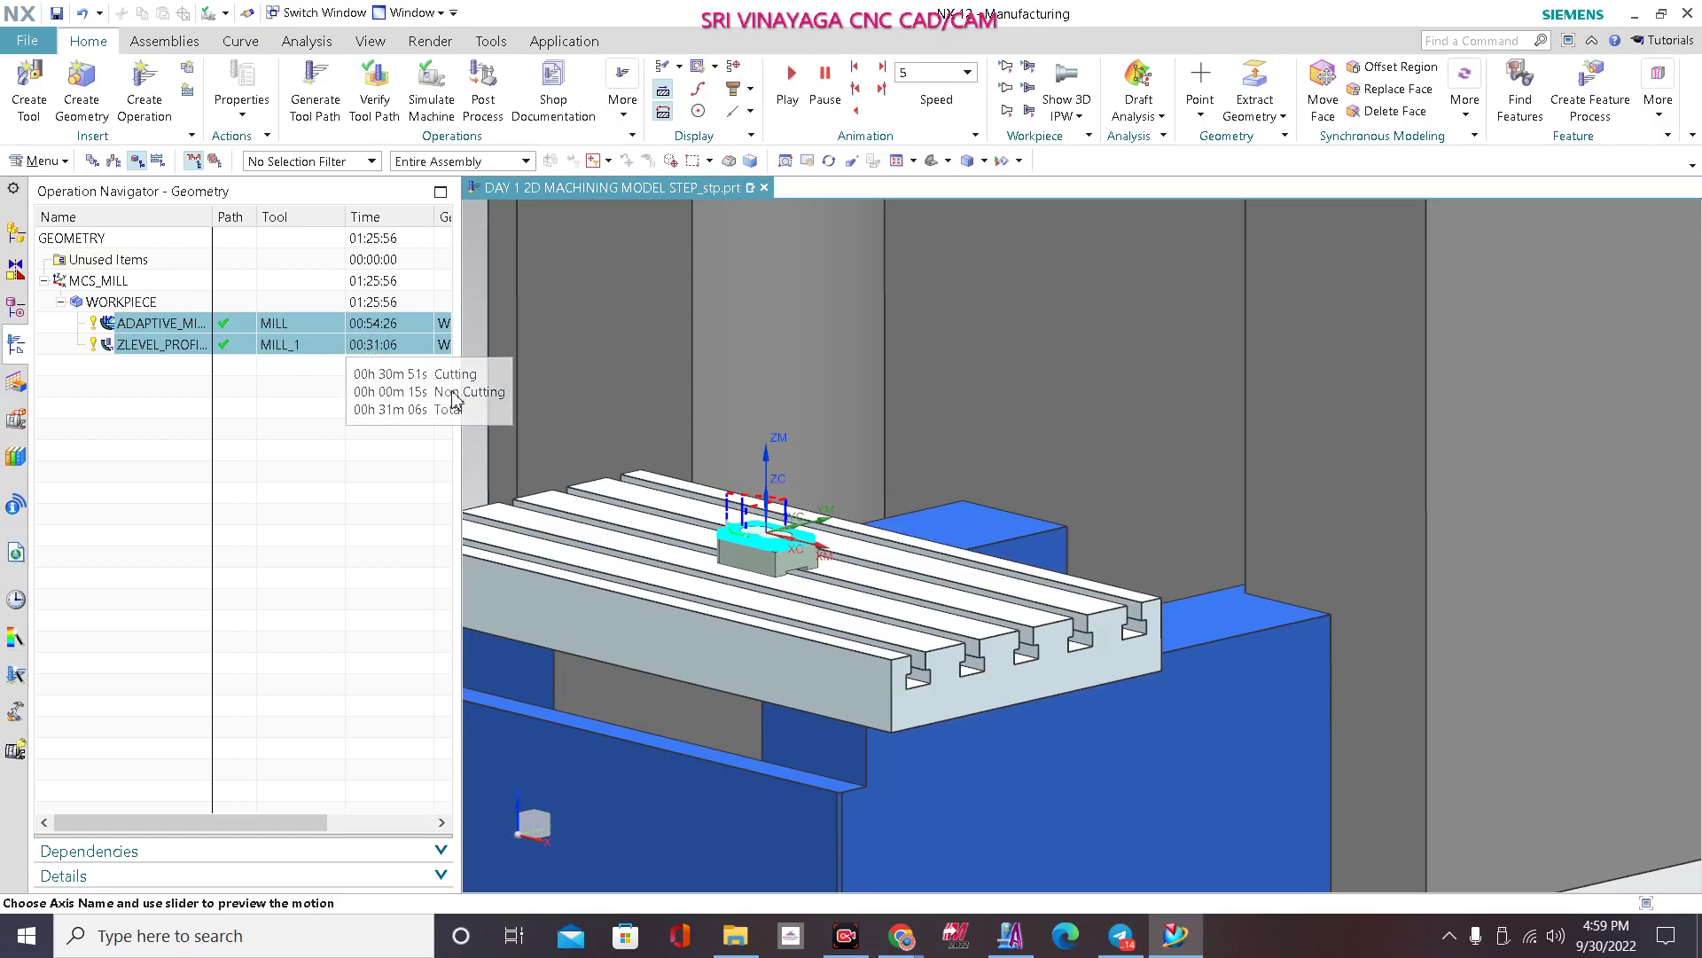
Step: Open the ZLEVEL_PROFILE operation for editing and review its path settings, machine control options and the depth per cut in its cut levels
{"action": "mouse_move", "coordinate": [383, 351]}
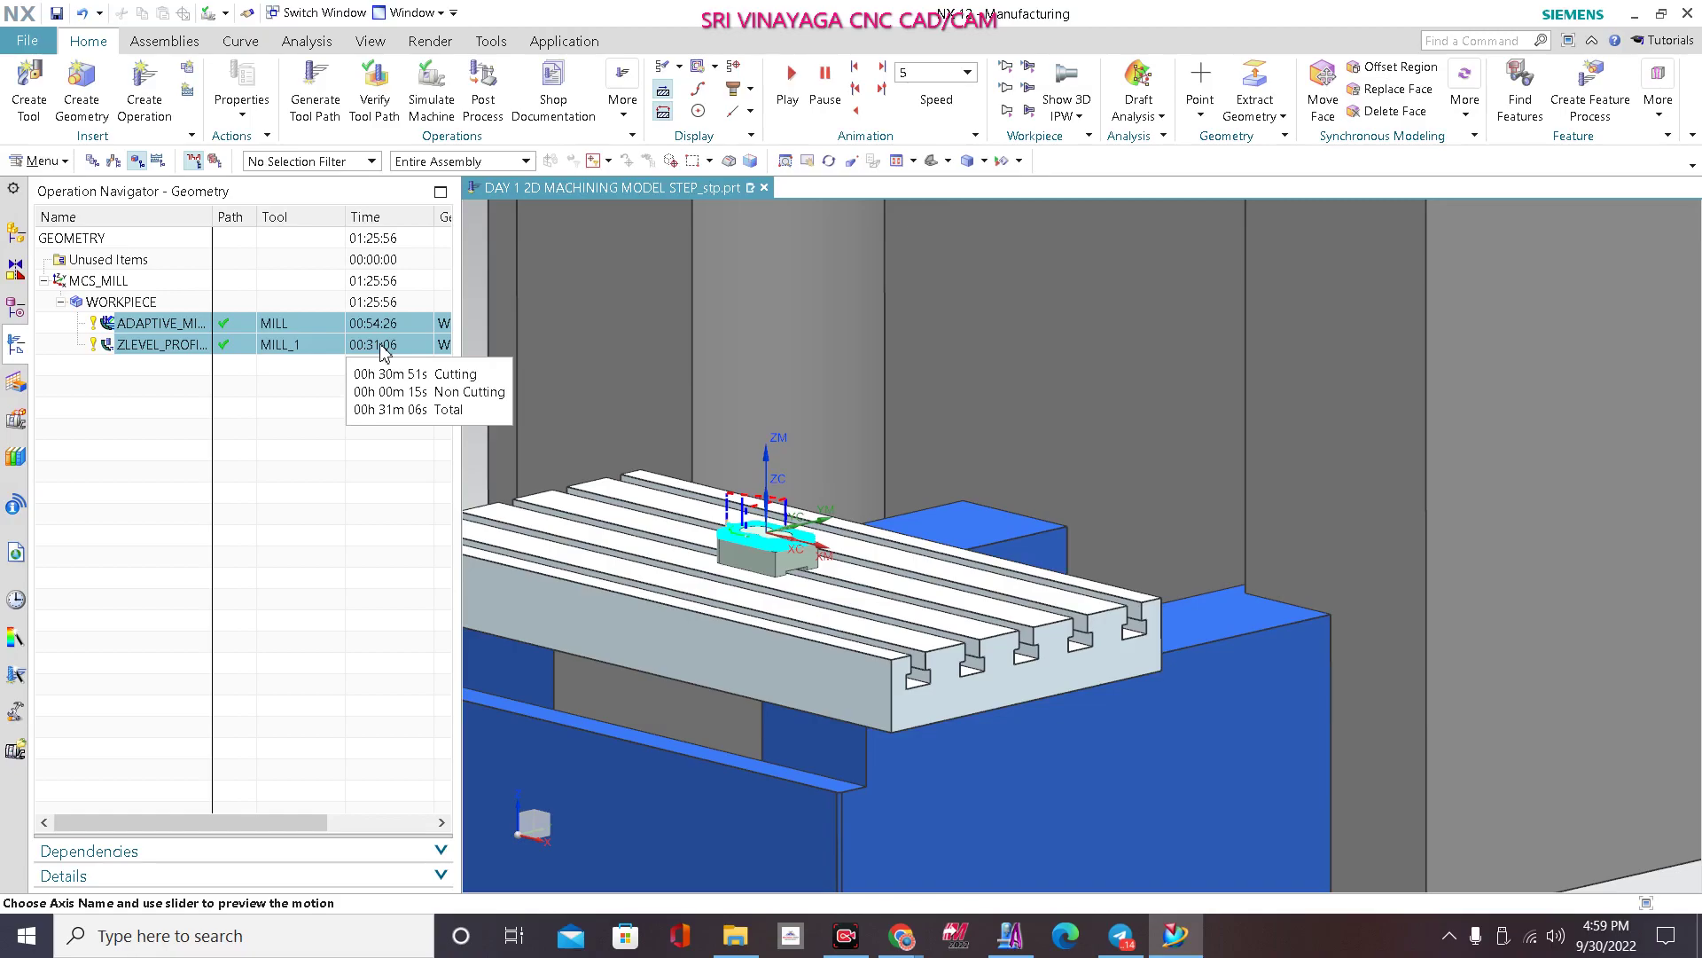
{"action": "double_click", "coordinate": [383, 344]}
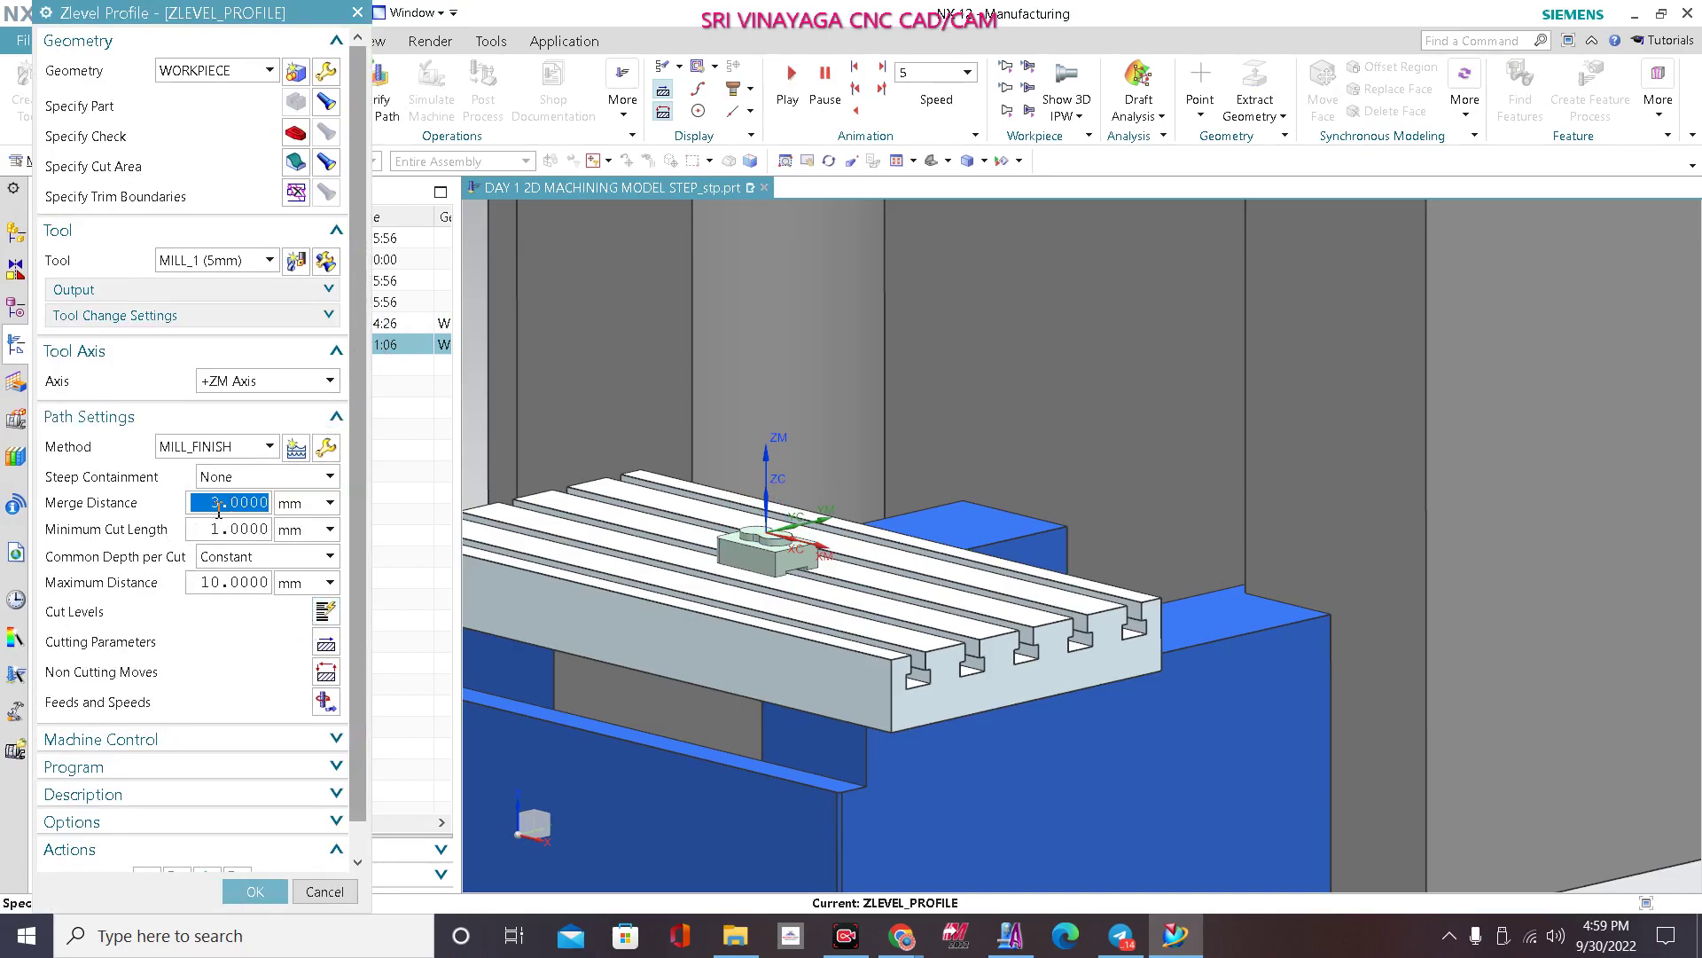
{"action": "left_click", "coordinate": [236, 483]}
{"action": "left_click", "coordinate": [252, 501]}
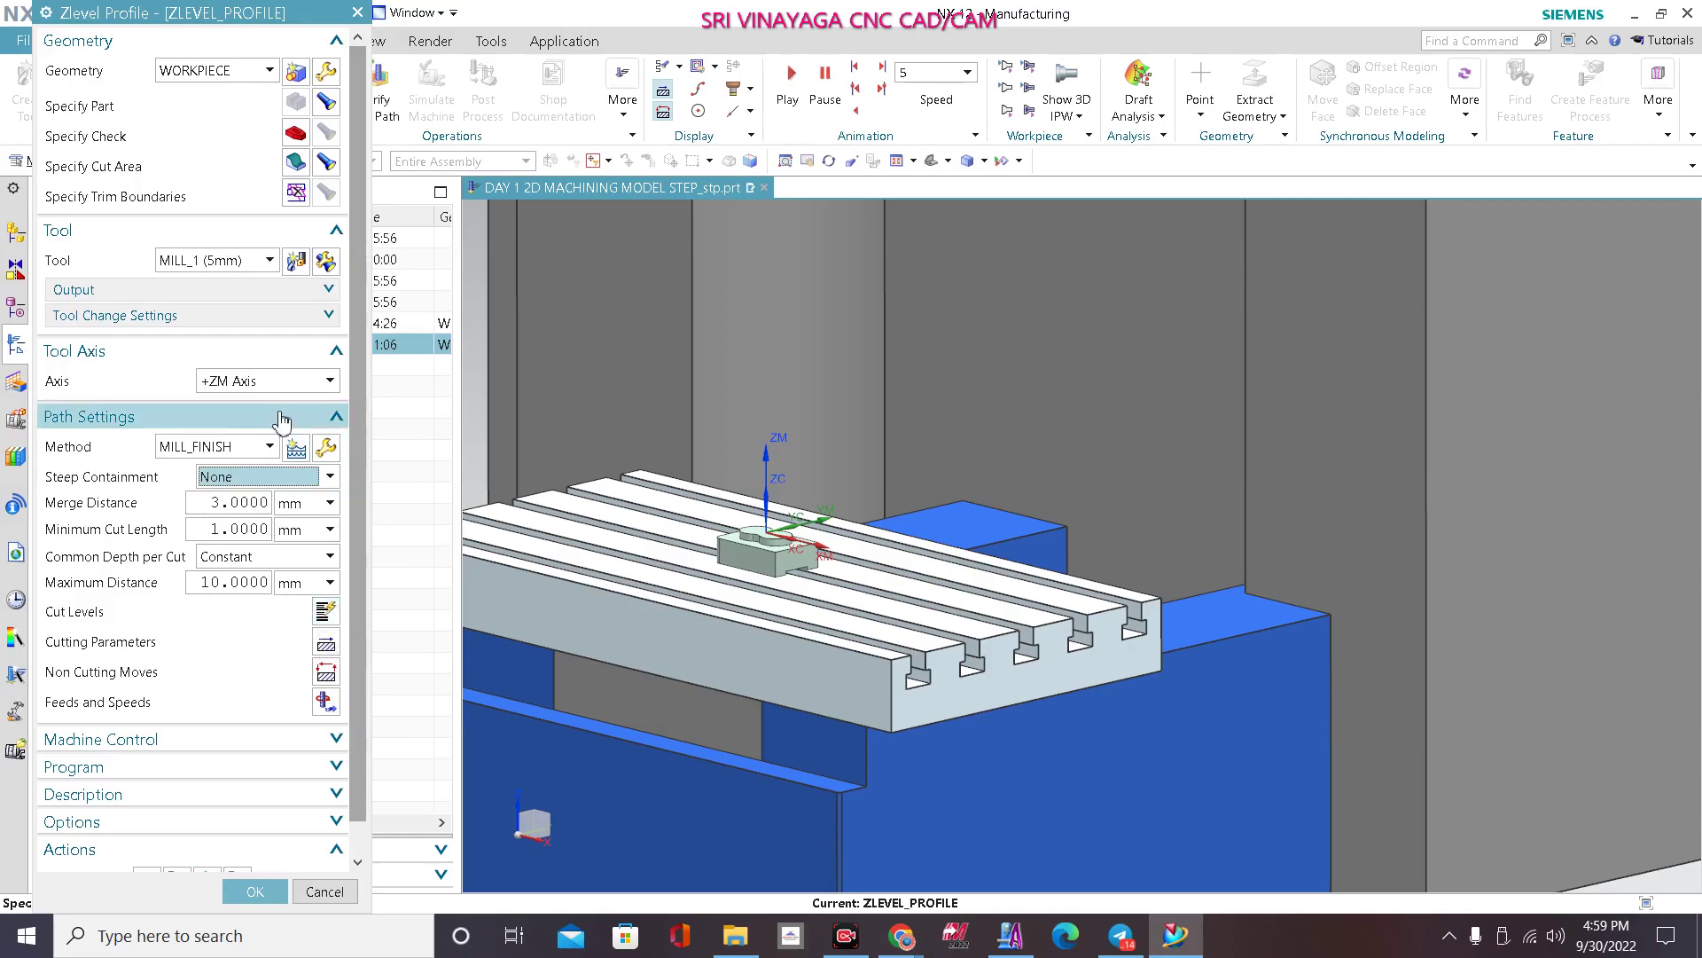
{"action": "scroll", "coordinate": [284, 550], "scroll_direction": "down", "scroll_amount": 1}
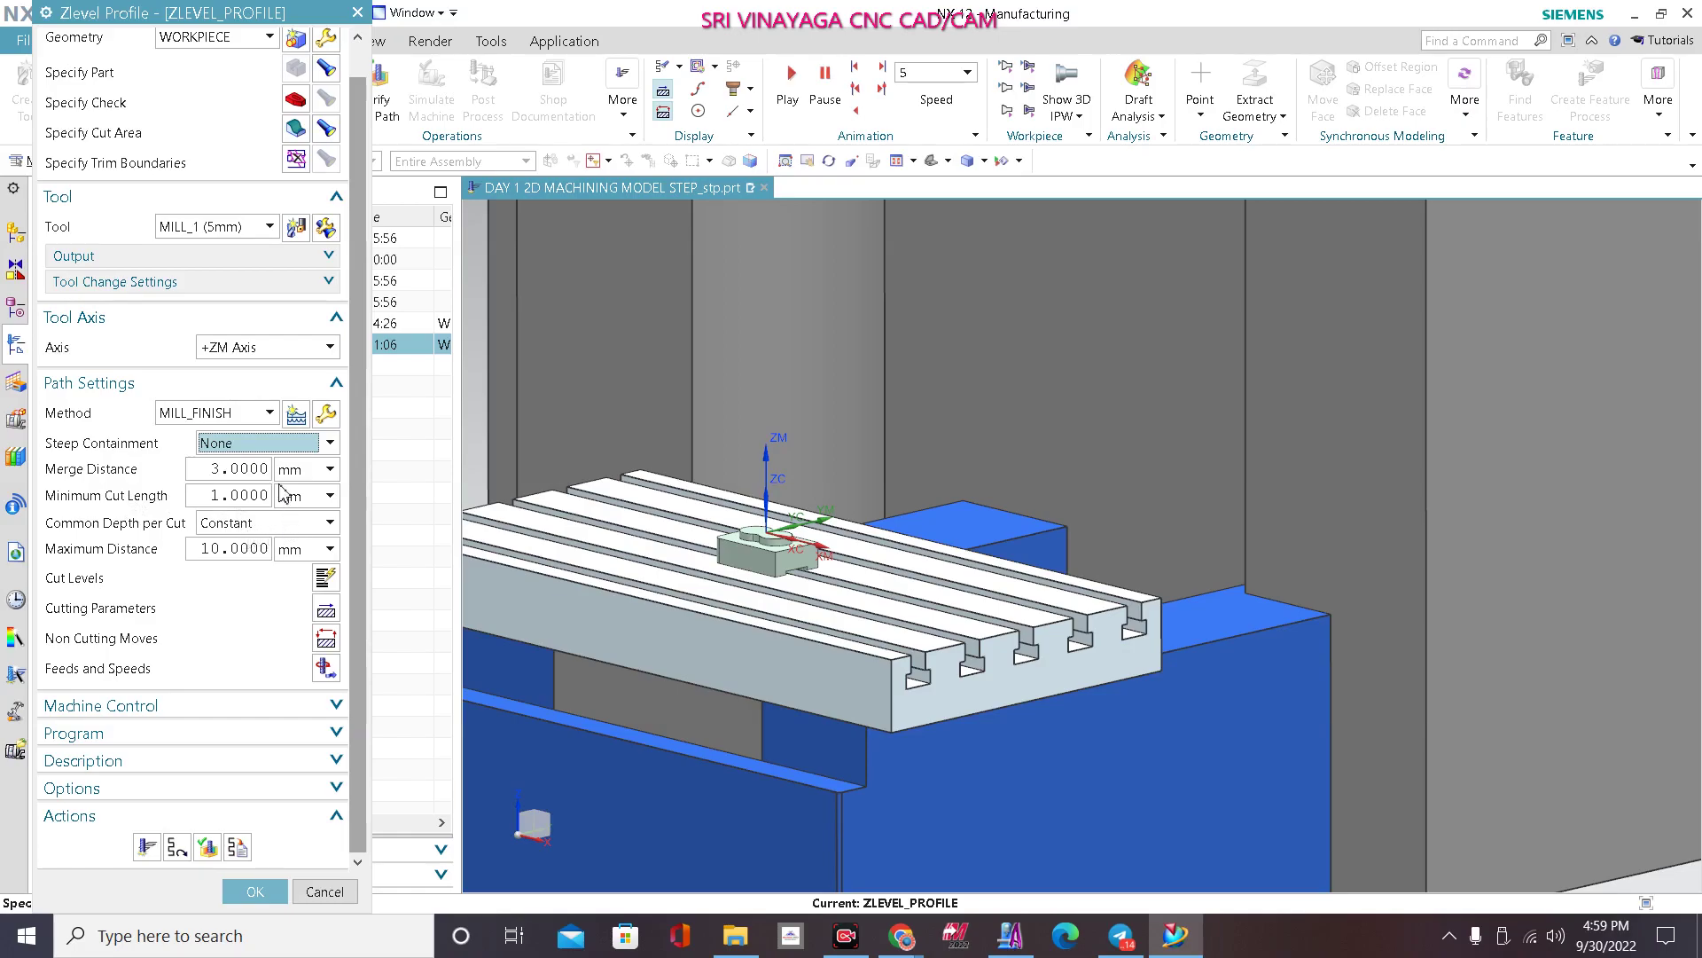
{"action": "left_click", "coordinate": [253, 715]}
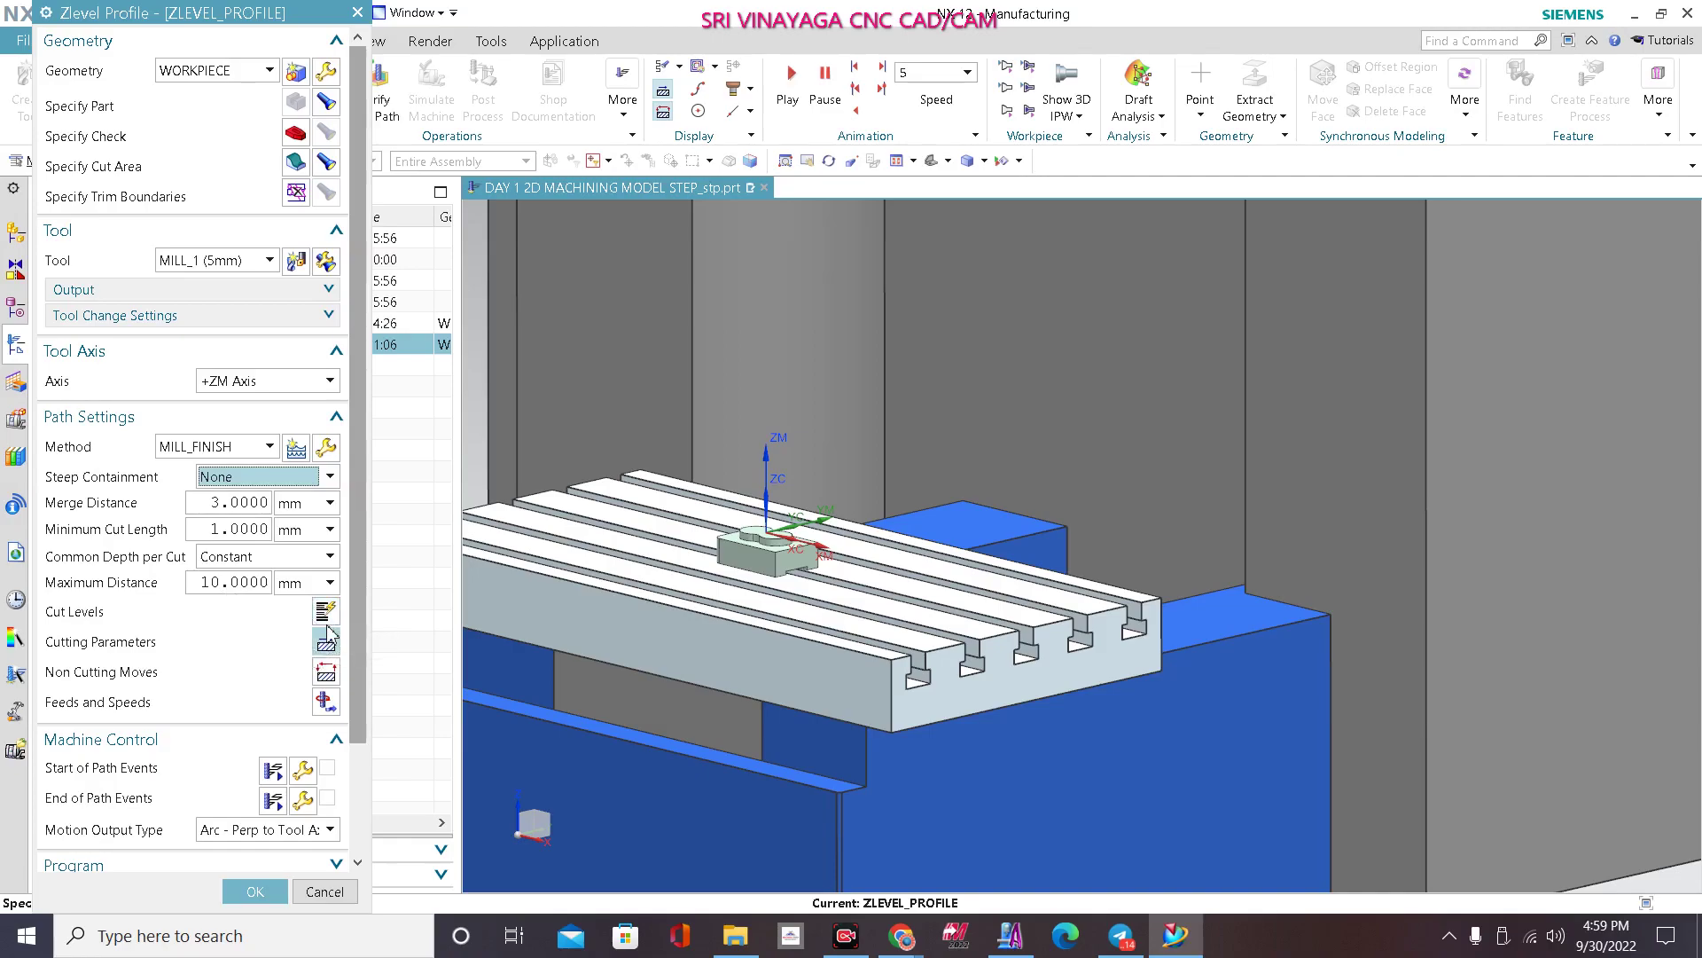
{"action": "left_click", "coordinate": [333, 611]}
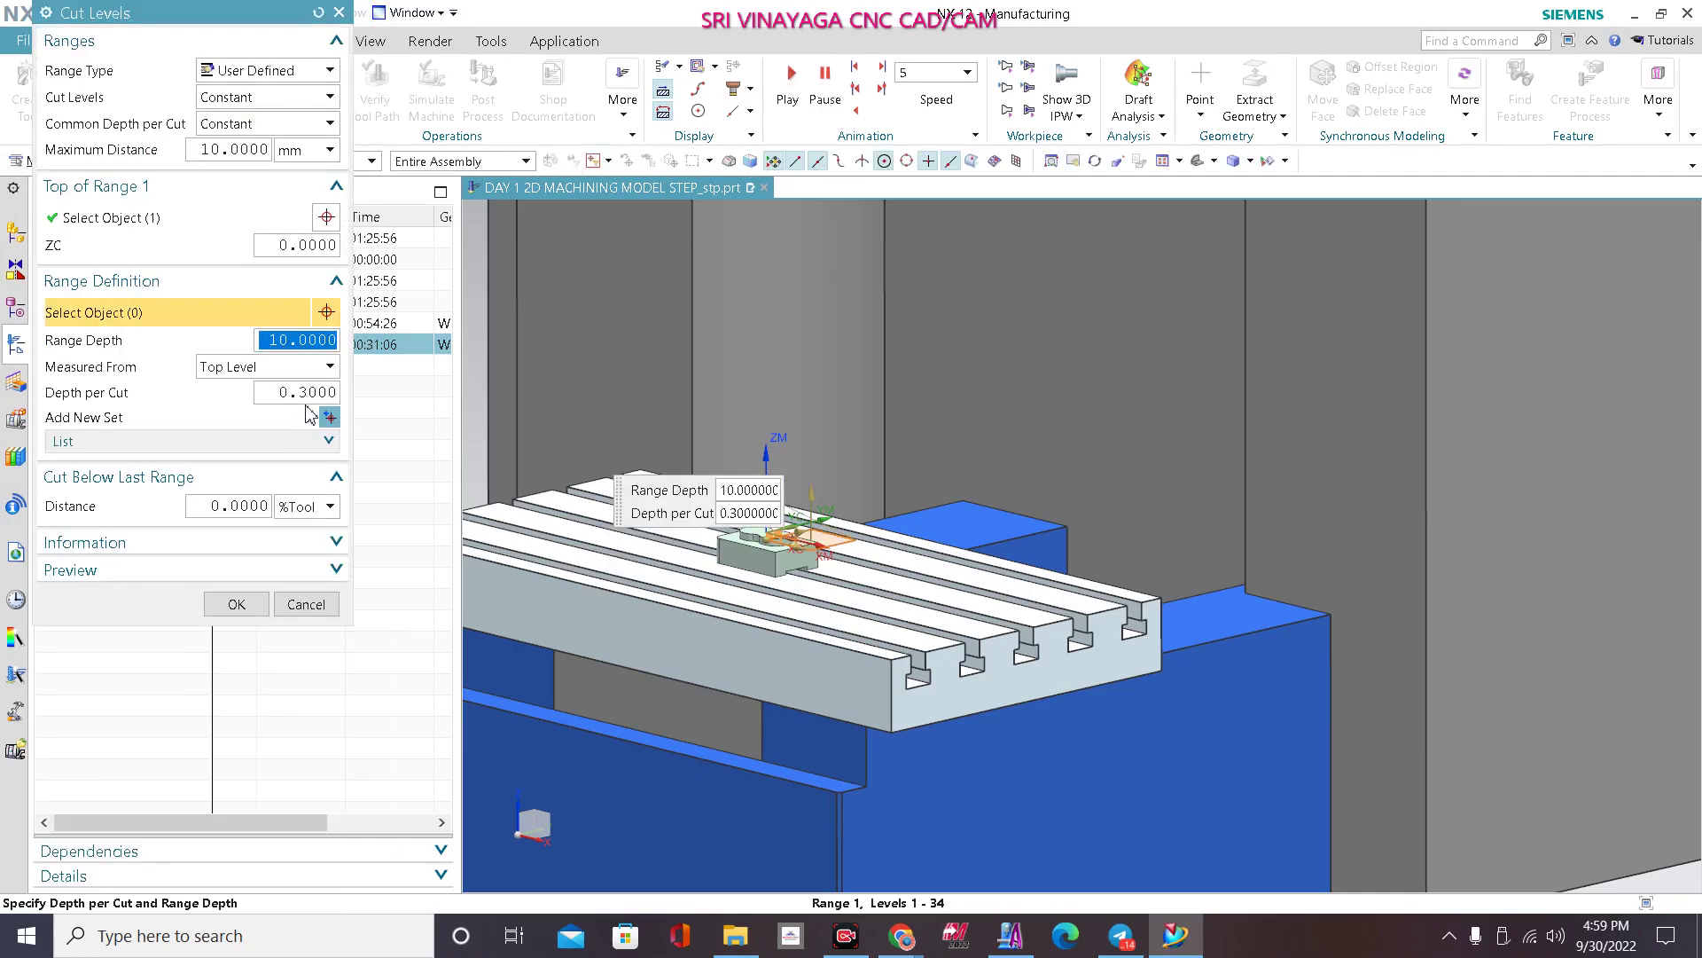
{"action": "left_click_drag", "start_coordinate": [309, 396], "coordinate": [301, 399]}
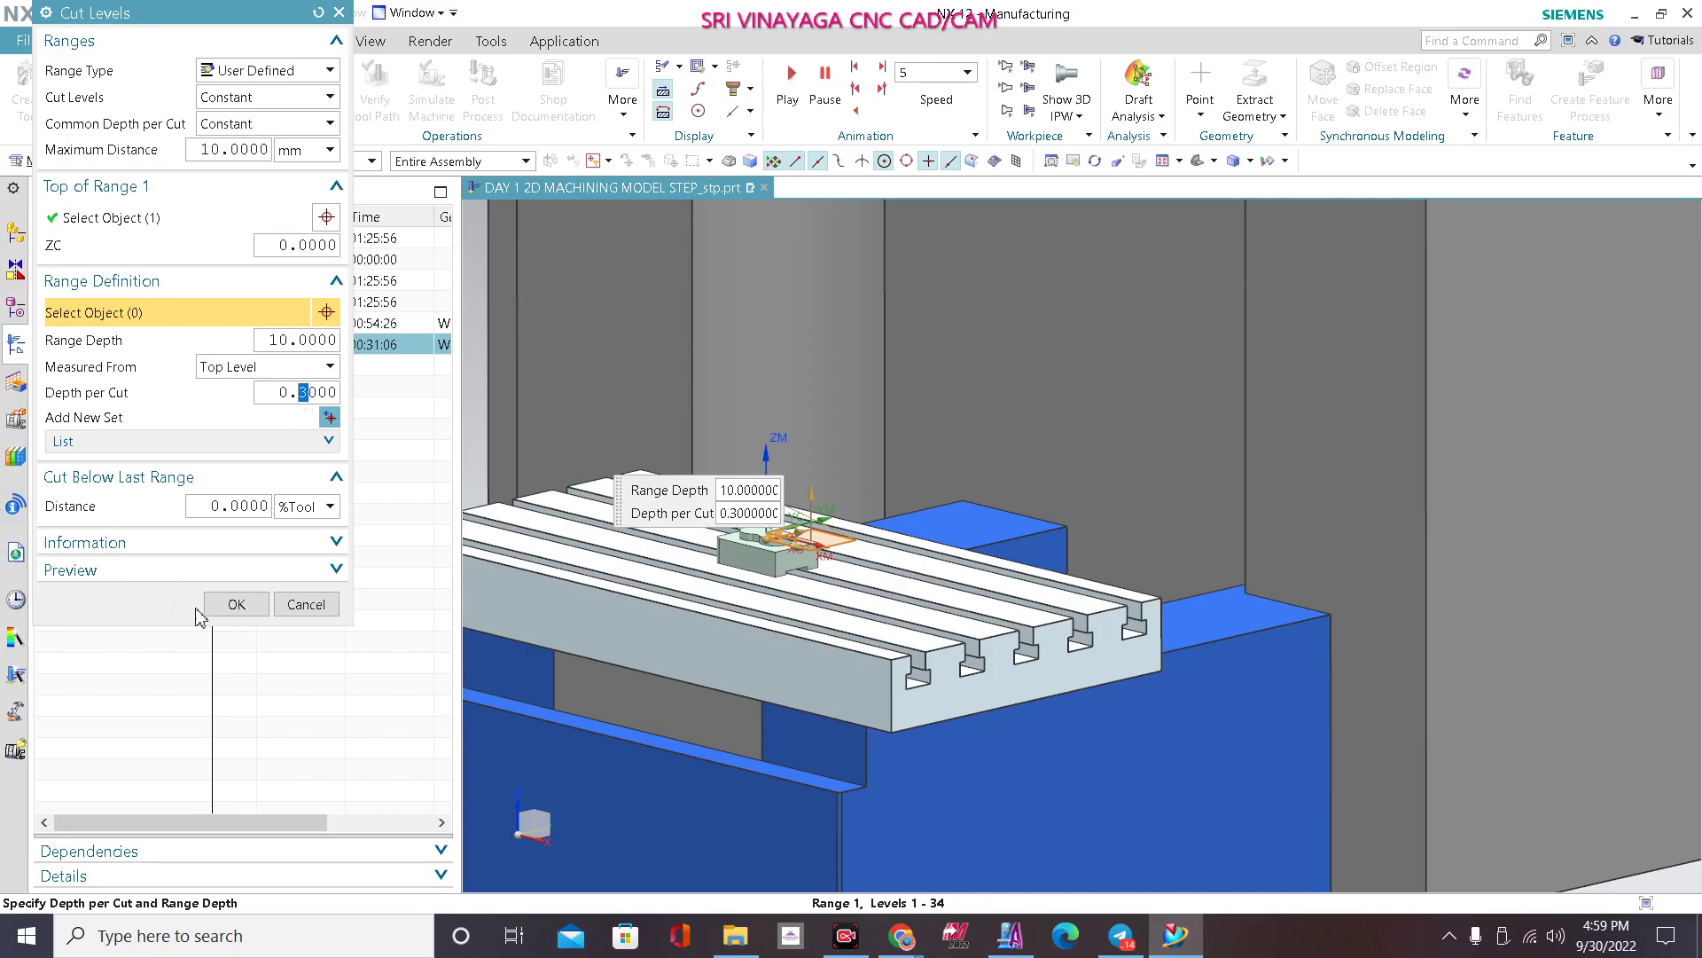
{"action": "left_click", "coordinate": [237, 603]}
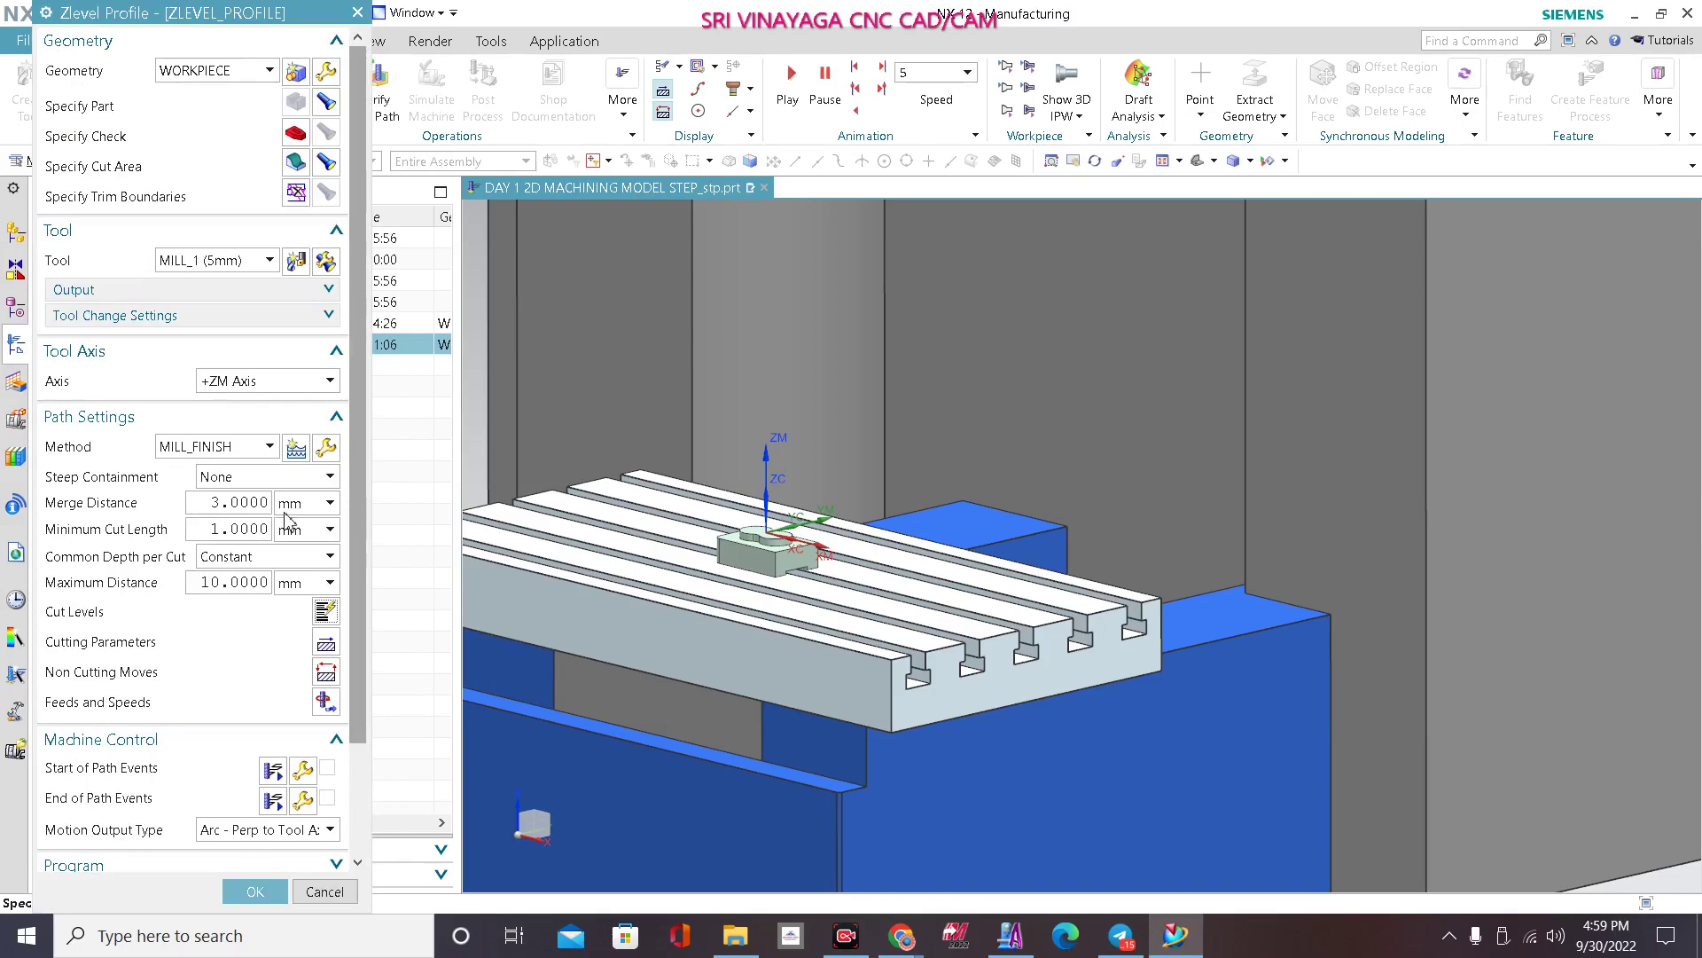
Step: Look through the user defined events available for the start of the ZLEVEL_PROFILE path without adding one
{"action": "scroll", "coordinate": [279, 536], "scroll_direction": "down", "scroll_amount": 3}
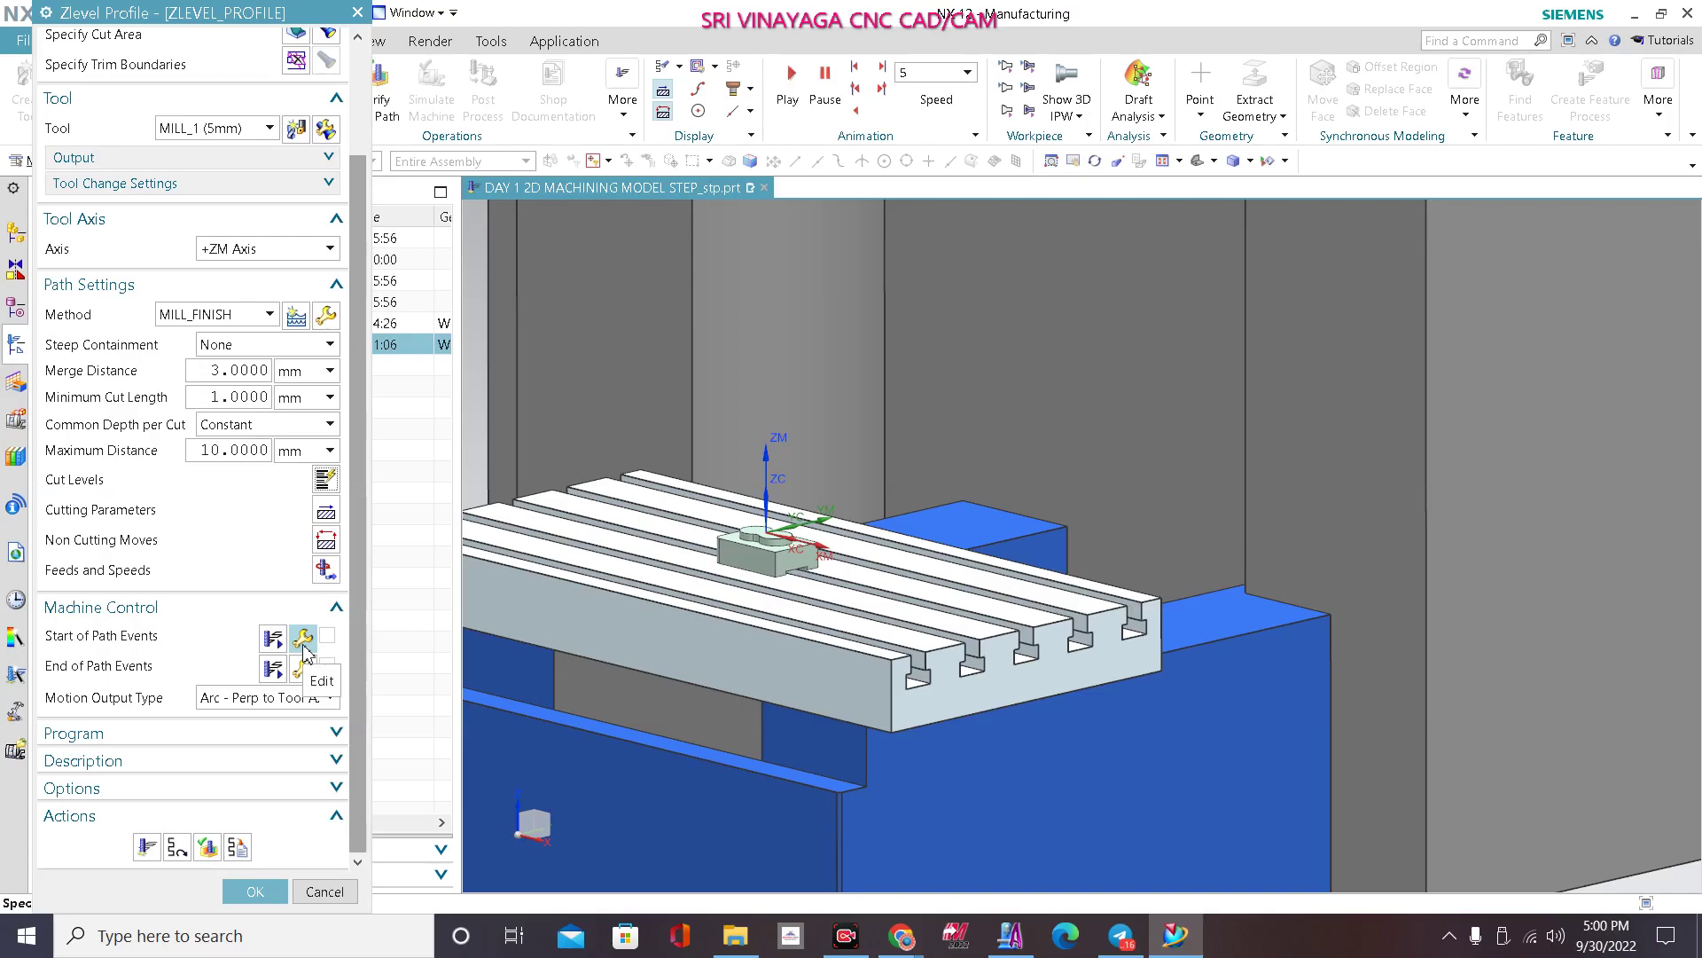
{"action": "left_click", "coordinate": [303, 648]}
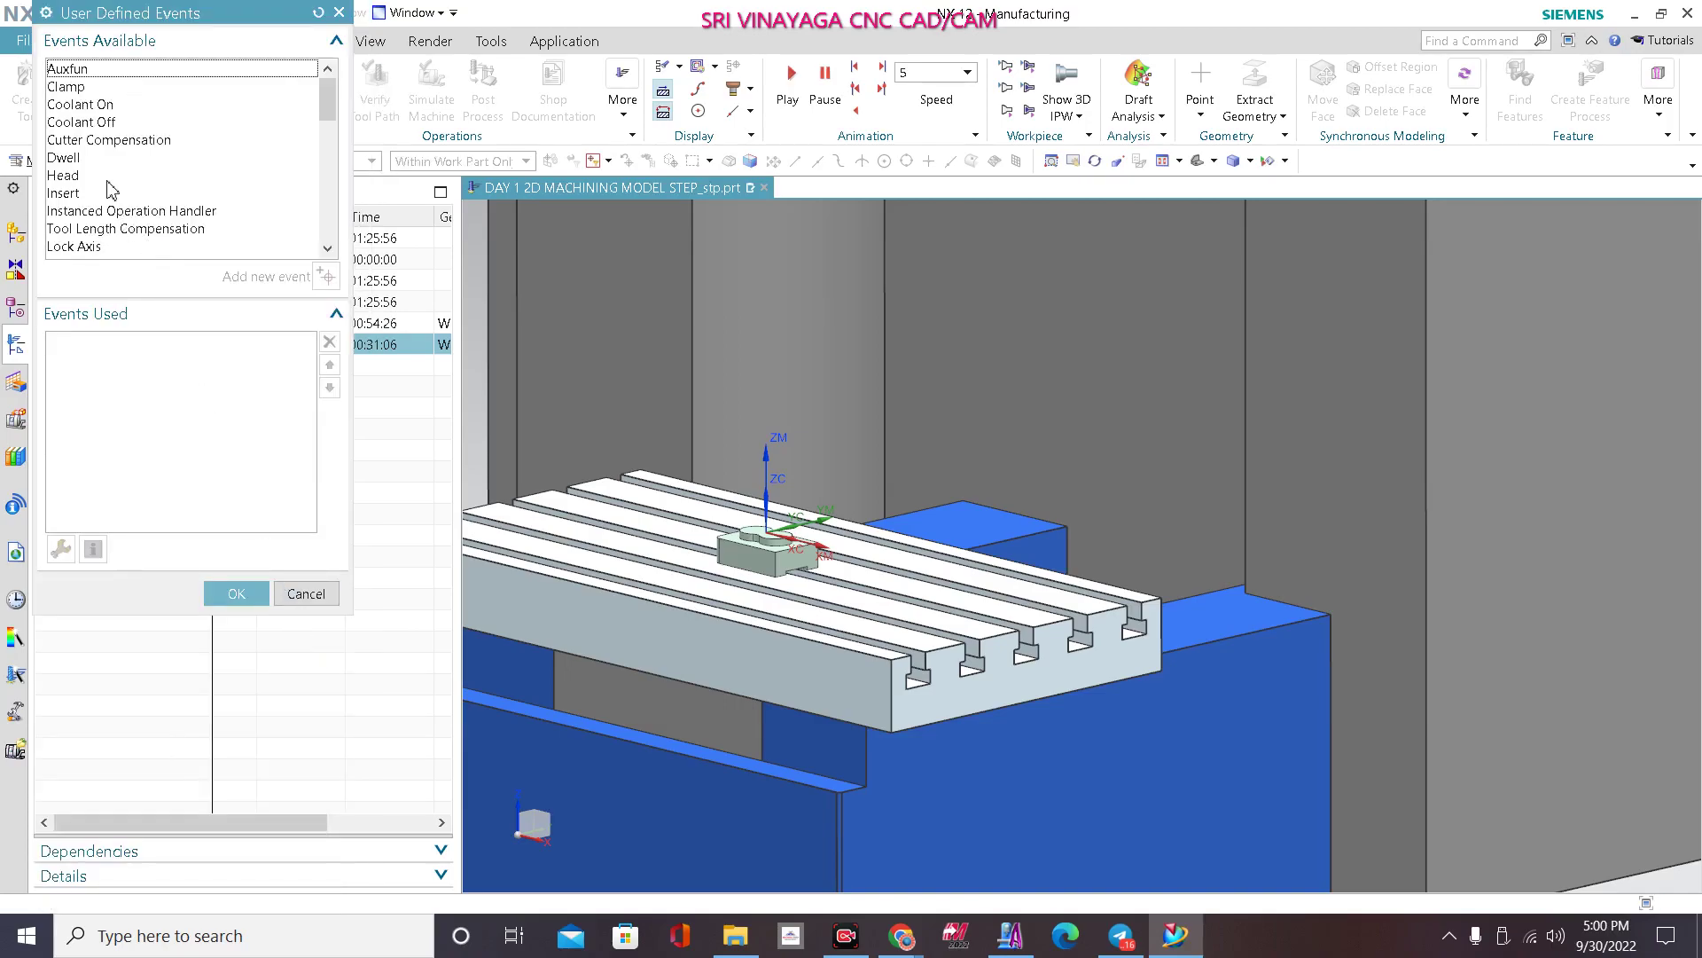
{"action": "scroll", "coordinate": [110, 186], "scroll_direction": "down", "scroll_amount": 5}
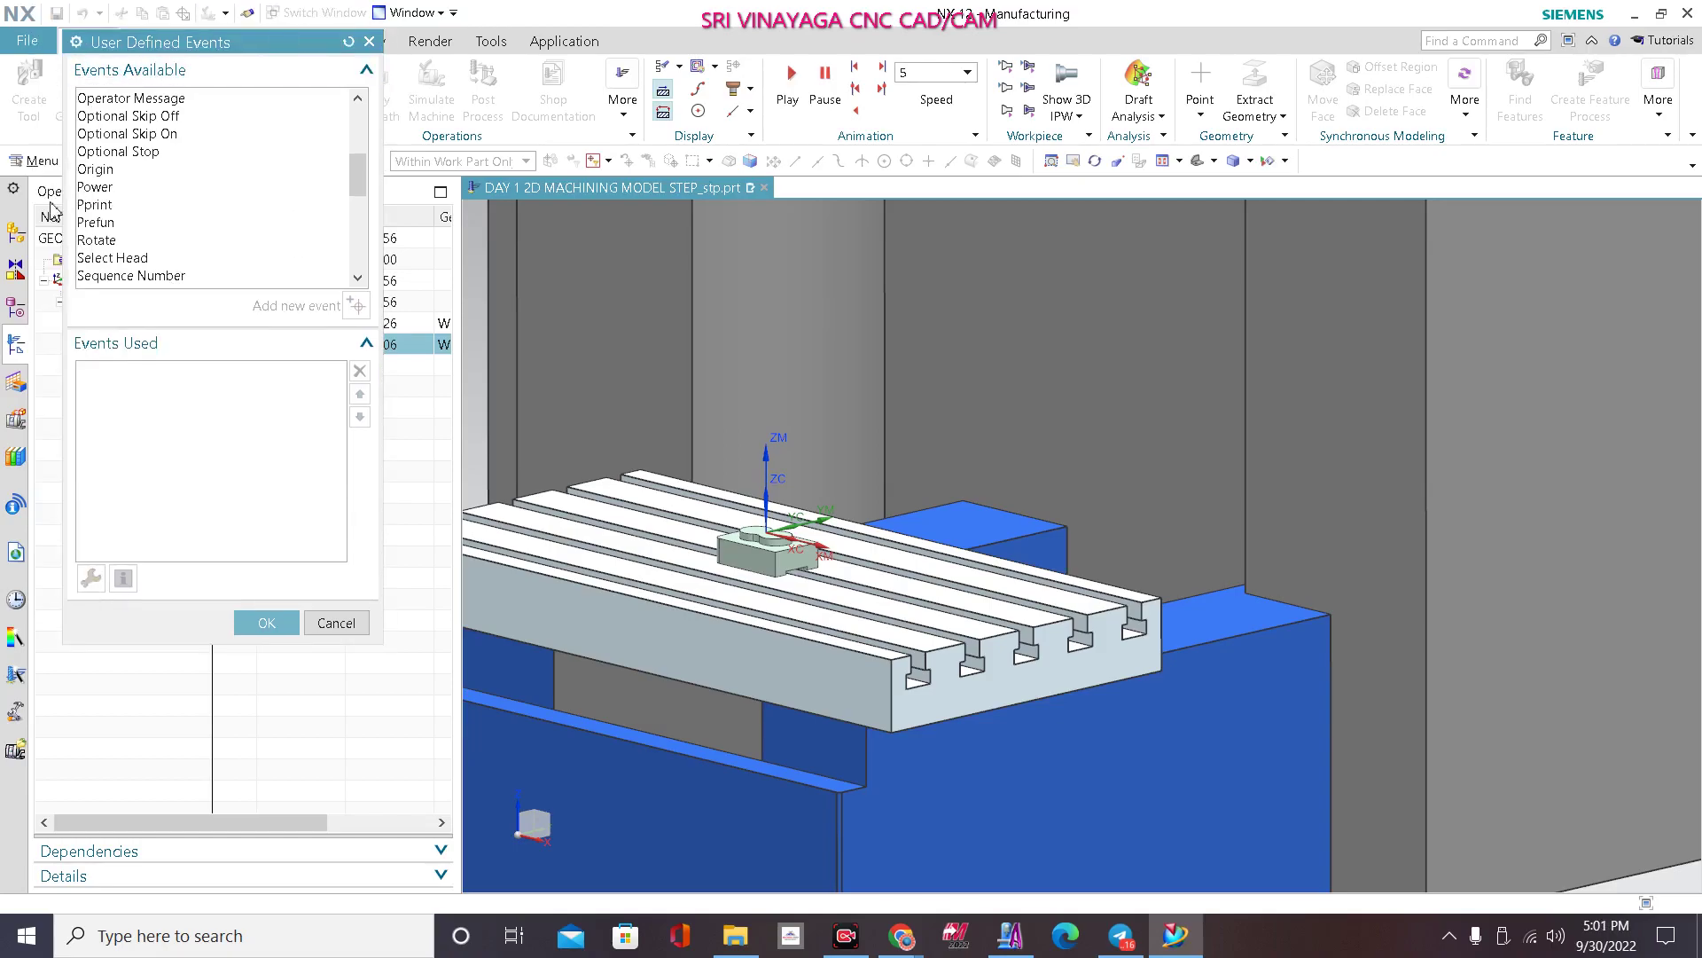
{"action": "left_click", "coordinate": [369, 42]}
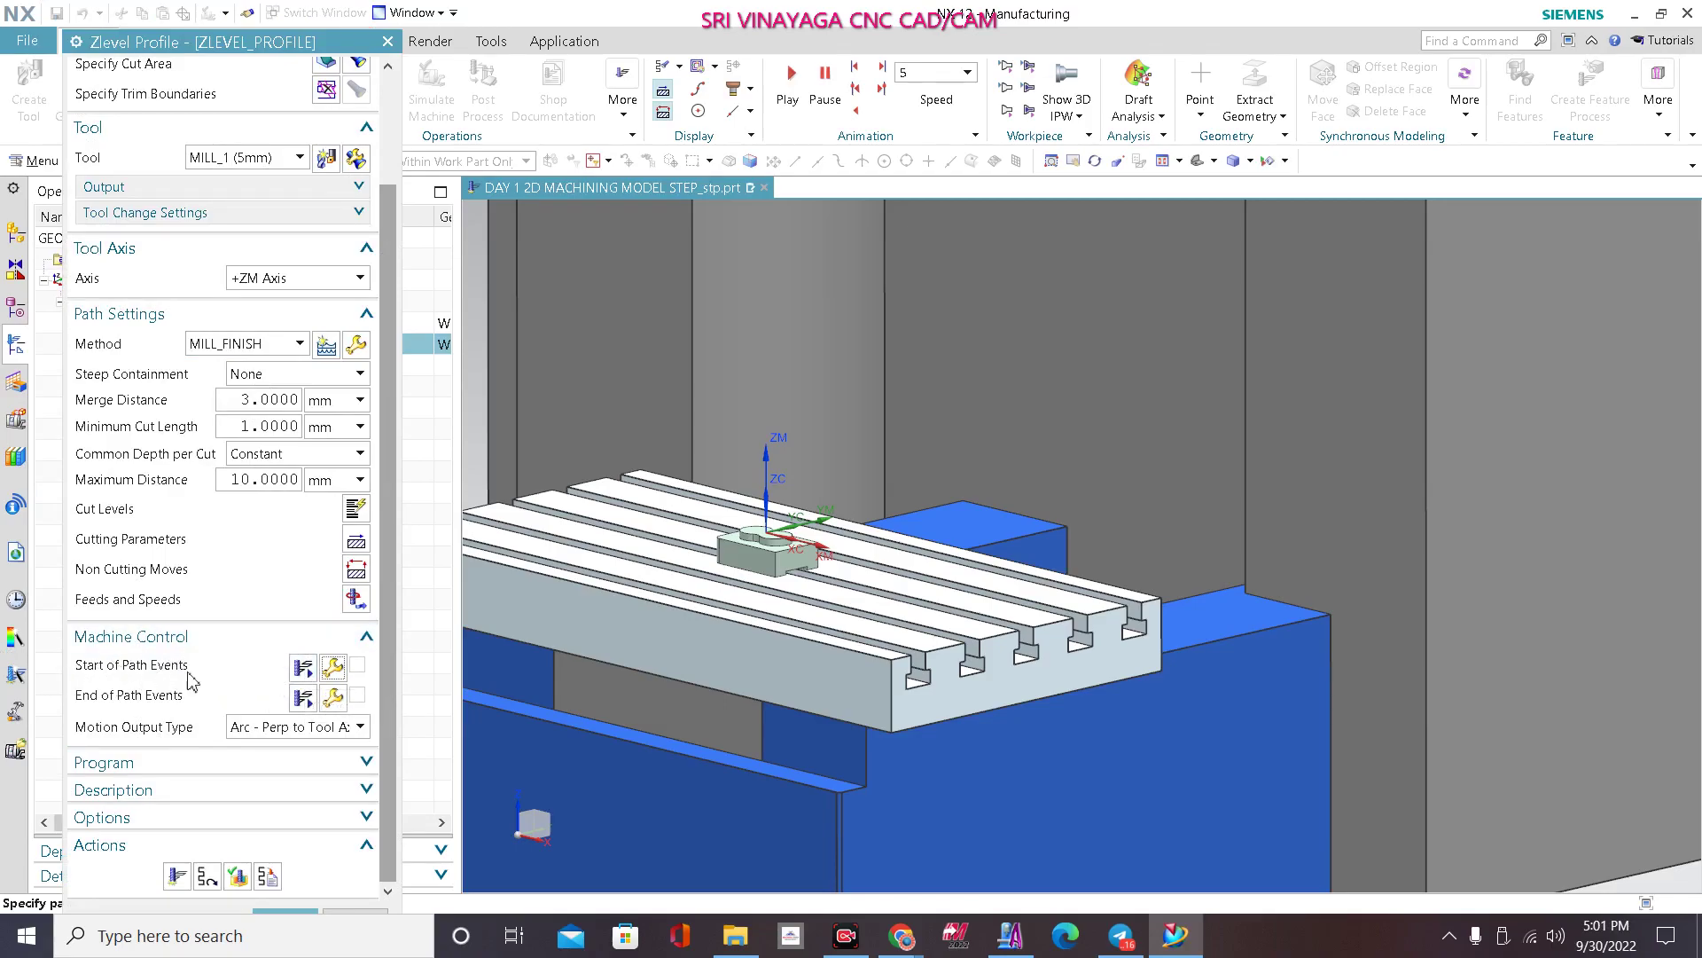
Step: Add a Sequence Number event to the start of path events of the ZLEVEL_PROFILE operation
{"action": "left_click", "coordinate": [333, 669]}
{"action": "scroll", "coordinate": [217, 253], "scroll_direction": "down", "scroll_amount": 3}
{"action": "scroll", "coordinate": [204, 251], "scroll_direction": "down", "scroll_amount": 2}
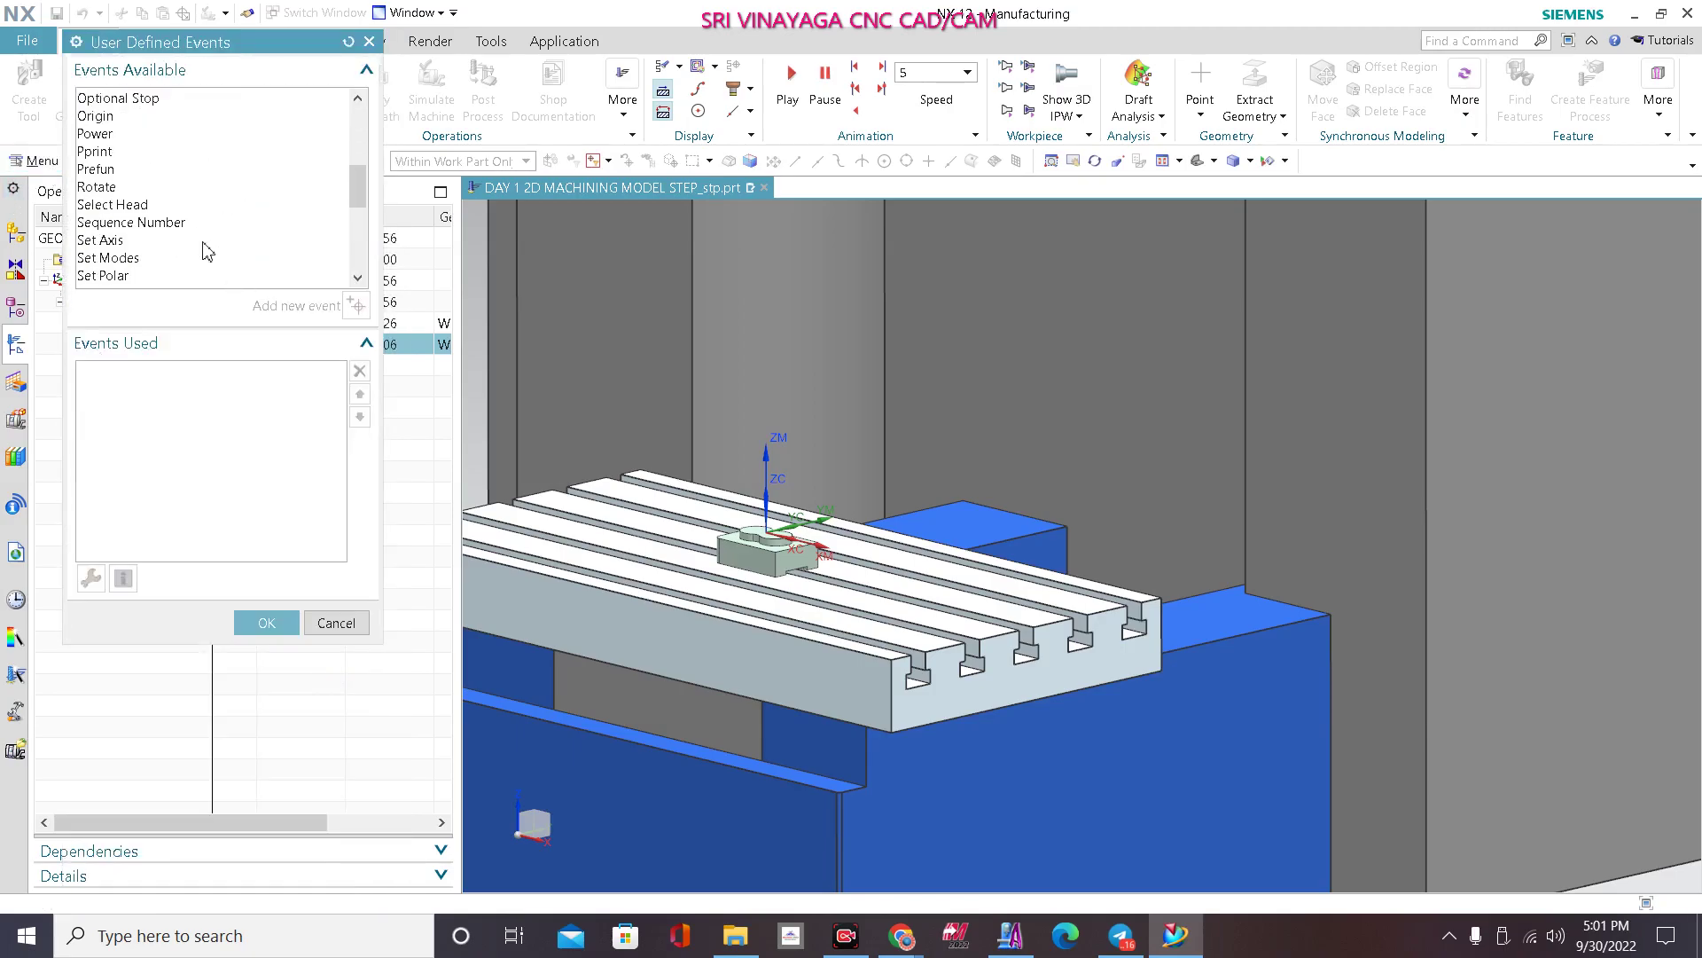
{"action": "left_click", "coordinate": [148, 223]}
{"action": "left_click", "coordinate": [357, 306]}
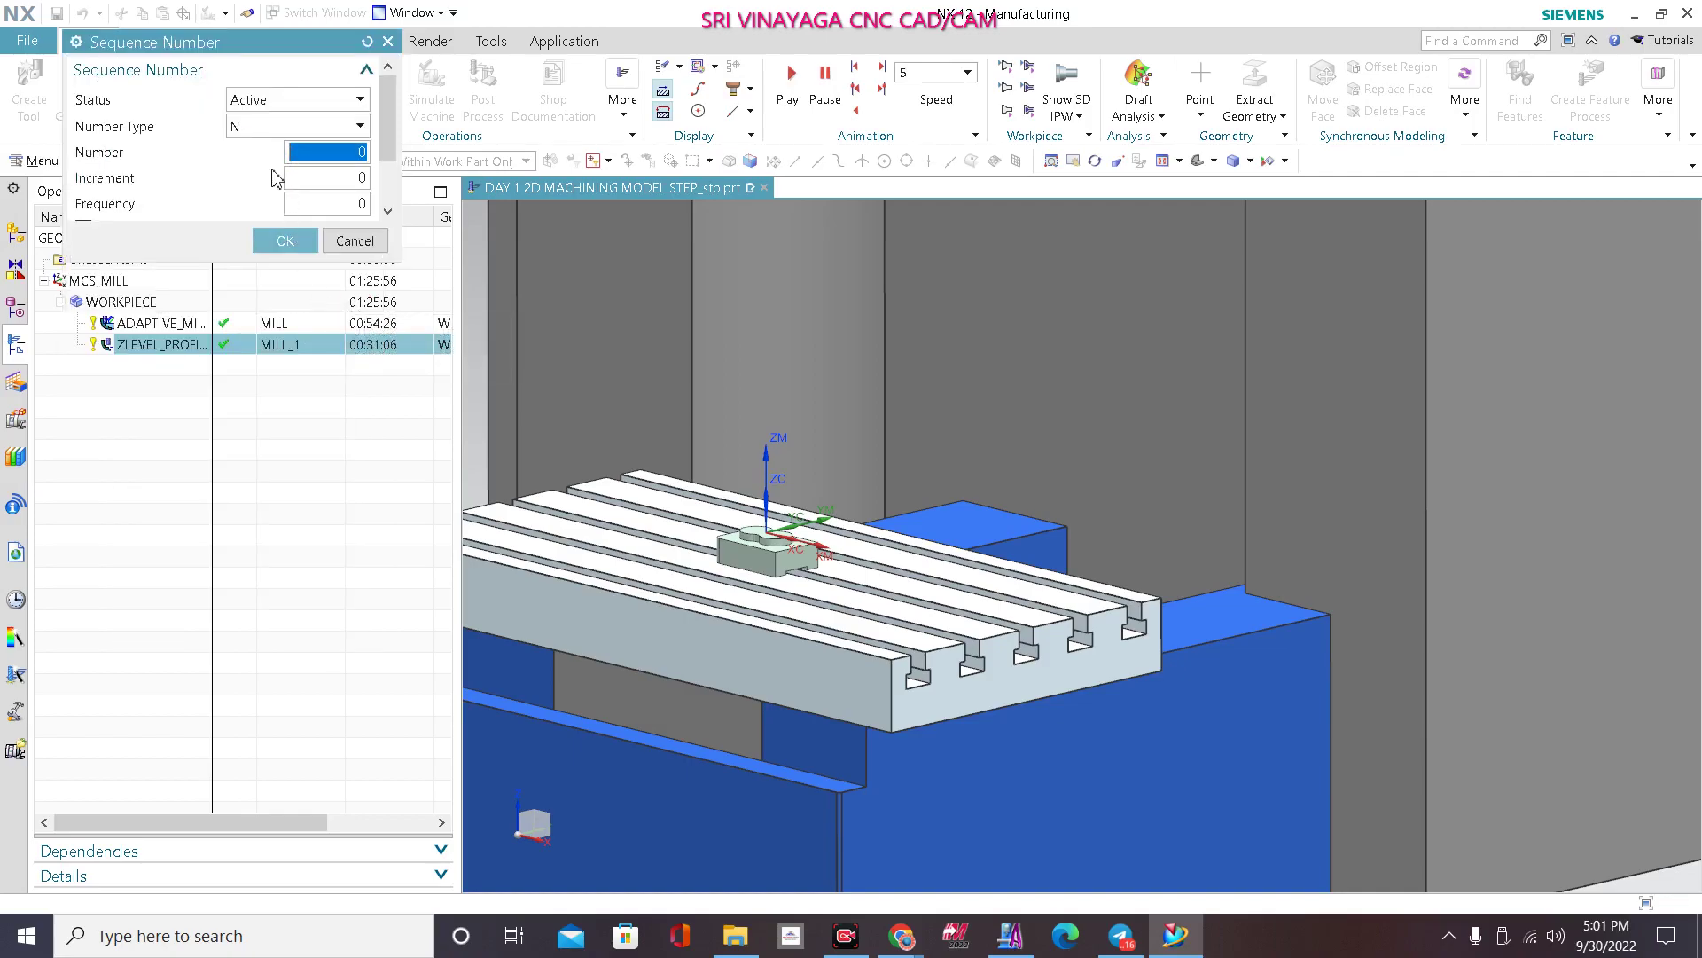
{"action": "scroll", "coordinate": [273, 173], "scroll_direction": "down", "scroll_amount": 1}
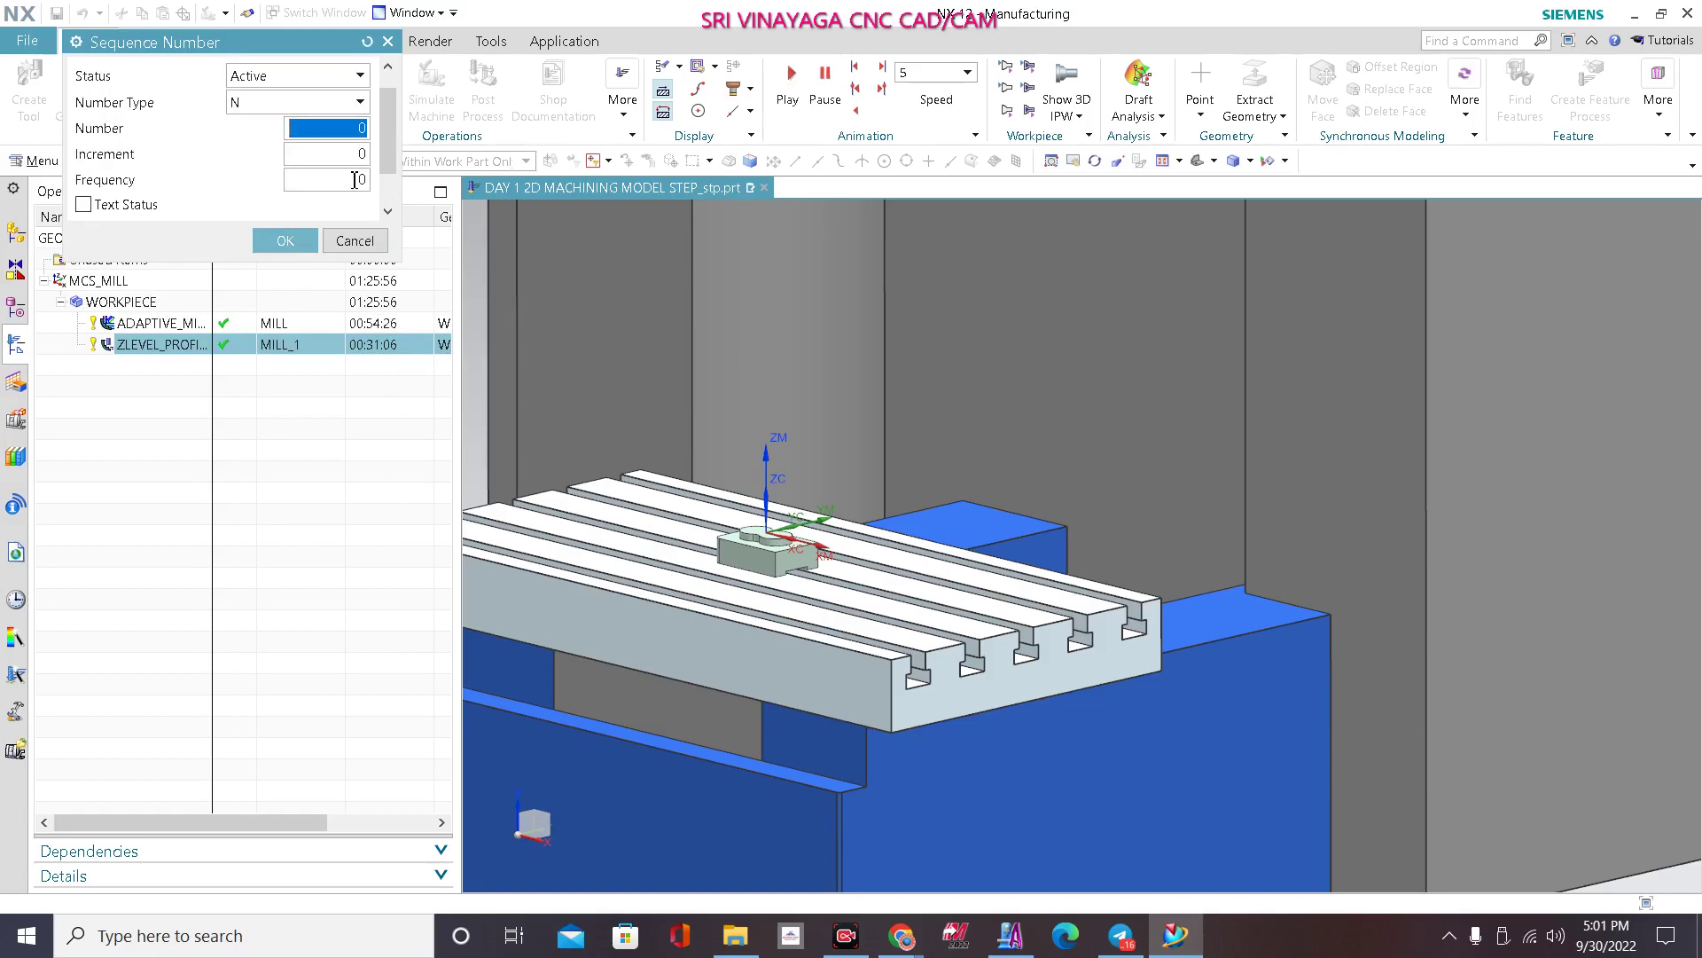
Step: Set the Sequence Number event's number type to Off and save the event with the ZLEVEL_PROFILE operation
{"action": "left_click", "coordinate": [322, 103]}
{"action": "left_click", "coordinate": [325, 107]}
{"action": "left_click", "coordinate": [323, 104]}
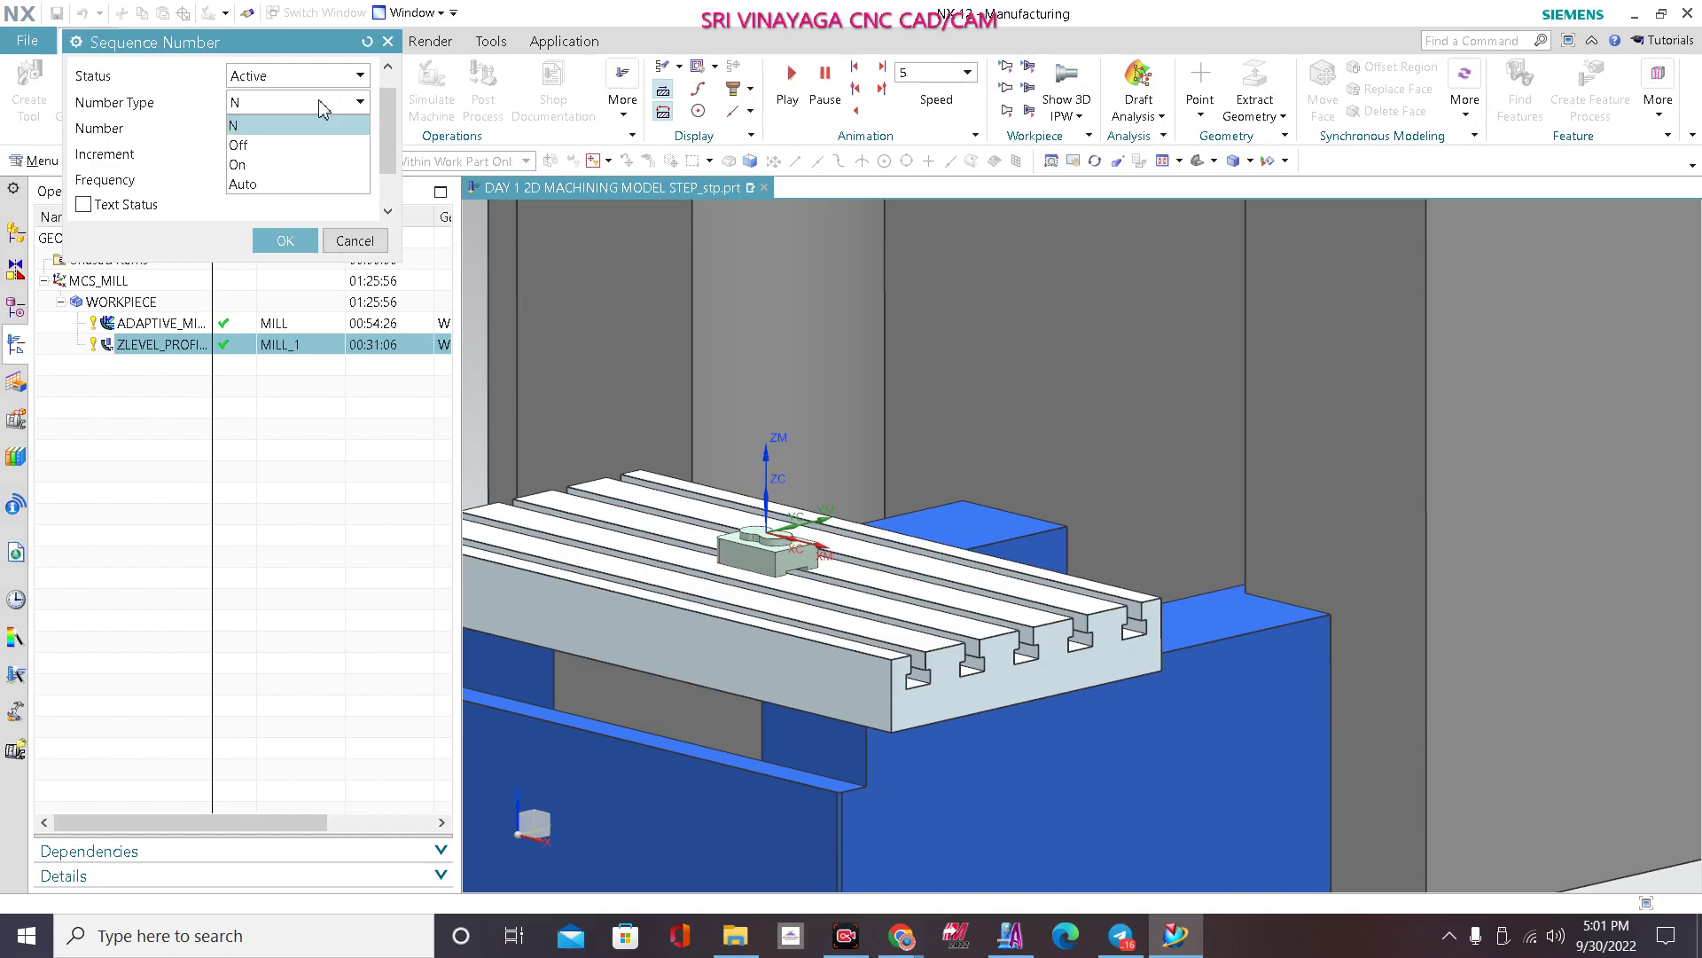
{"action": "left_click", "coordinate": [280, 140]}
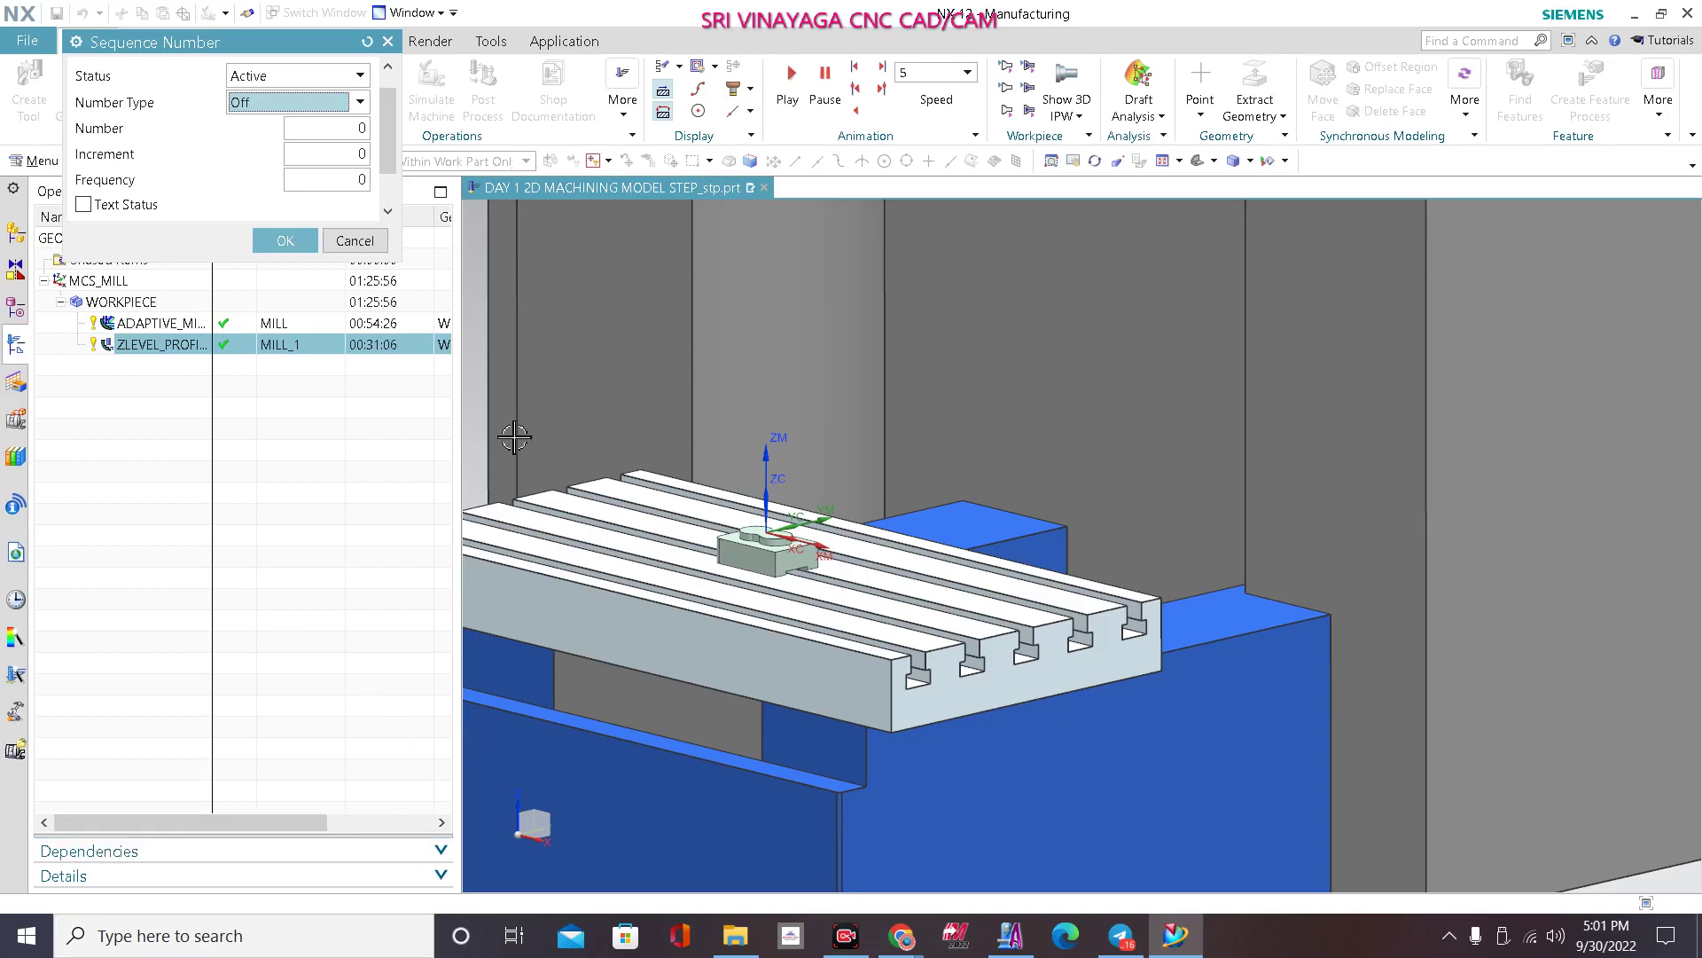
{"action": "left_click", "coordinate": [284, 240]}
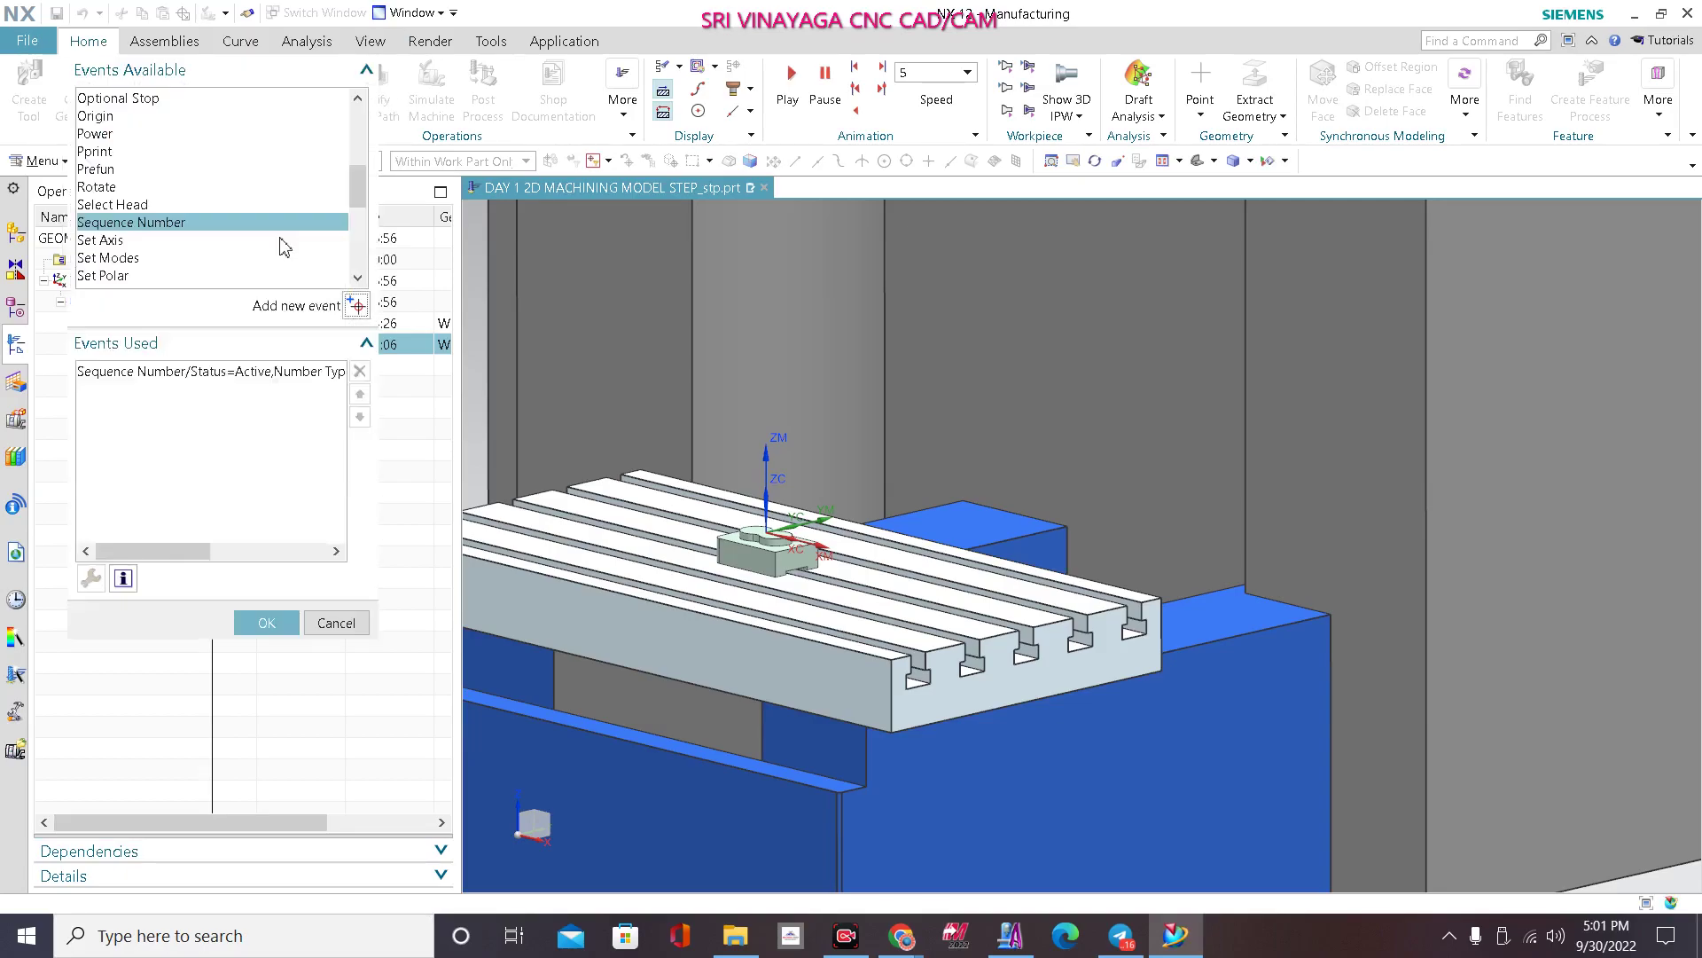
{"action": "left_click", "coordinate": [279, 372]}
{"action": "left_click", "coordinate": [260, 629]}
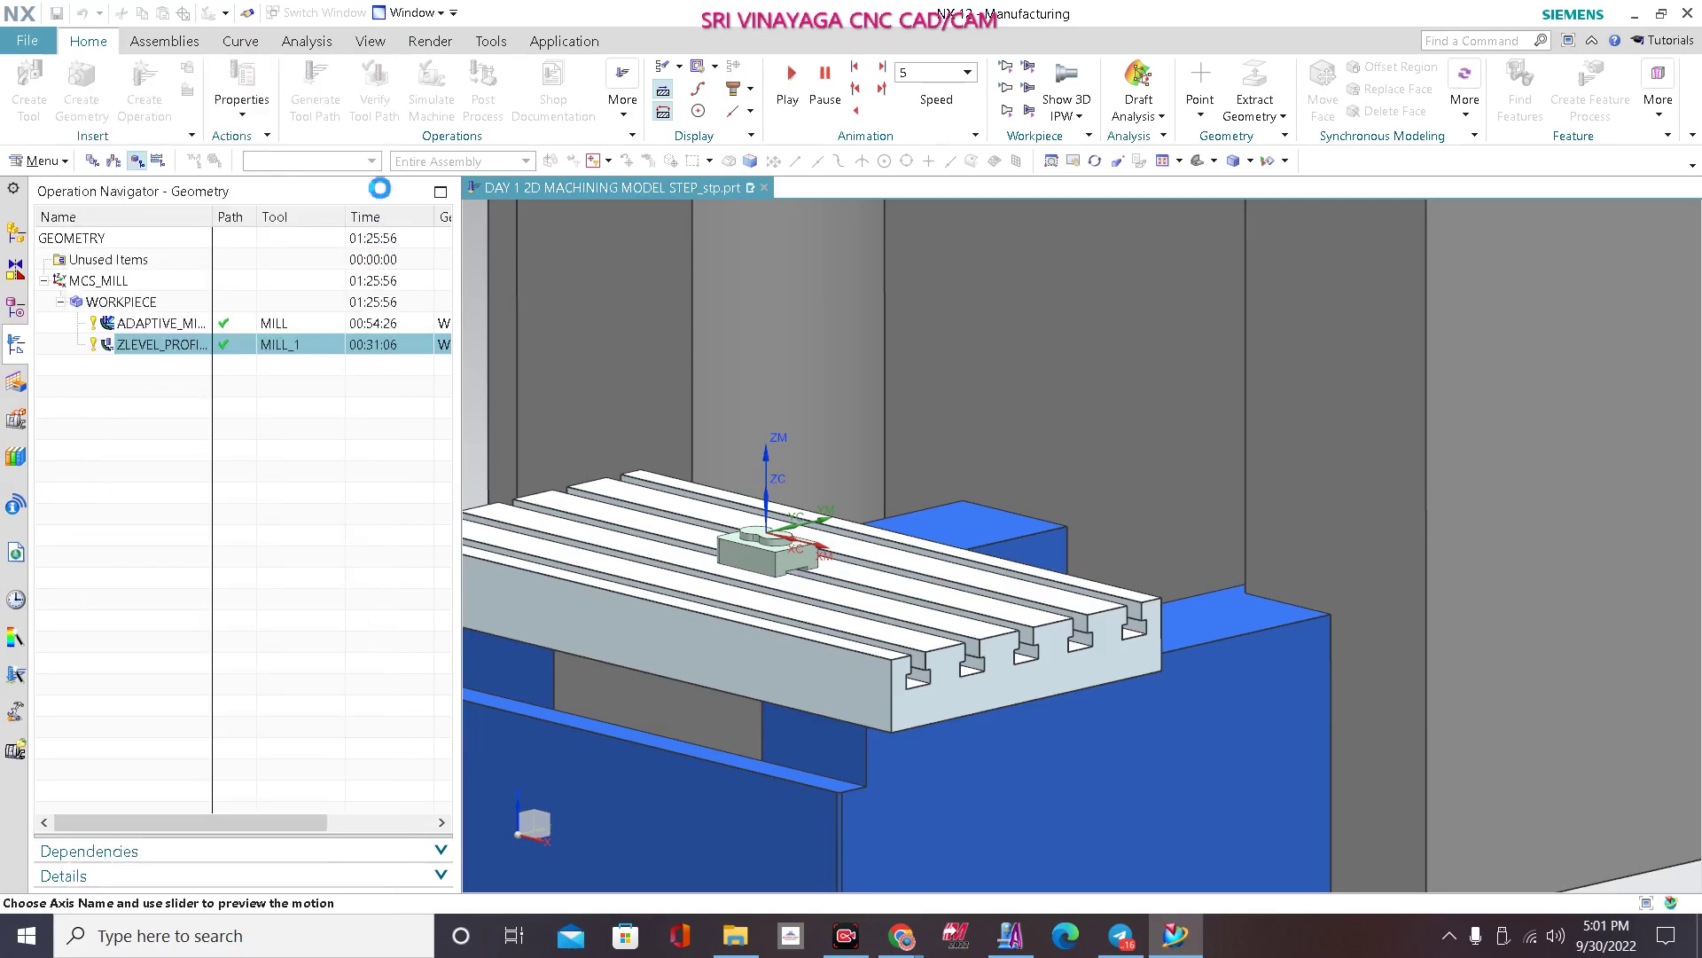
{"action": "scroll", "coordinate": [288, 752], "scroll_direction": "down", "scroll_amount": 5}
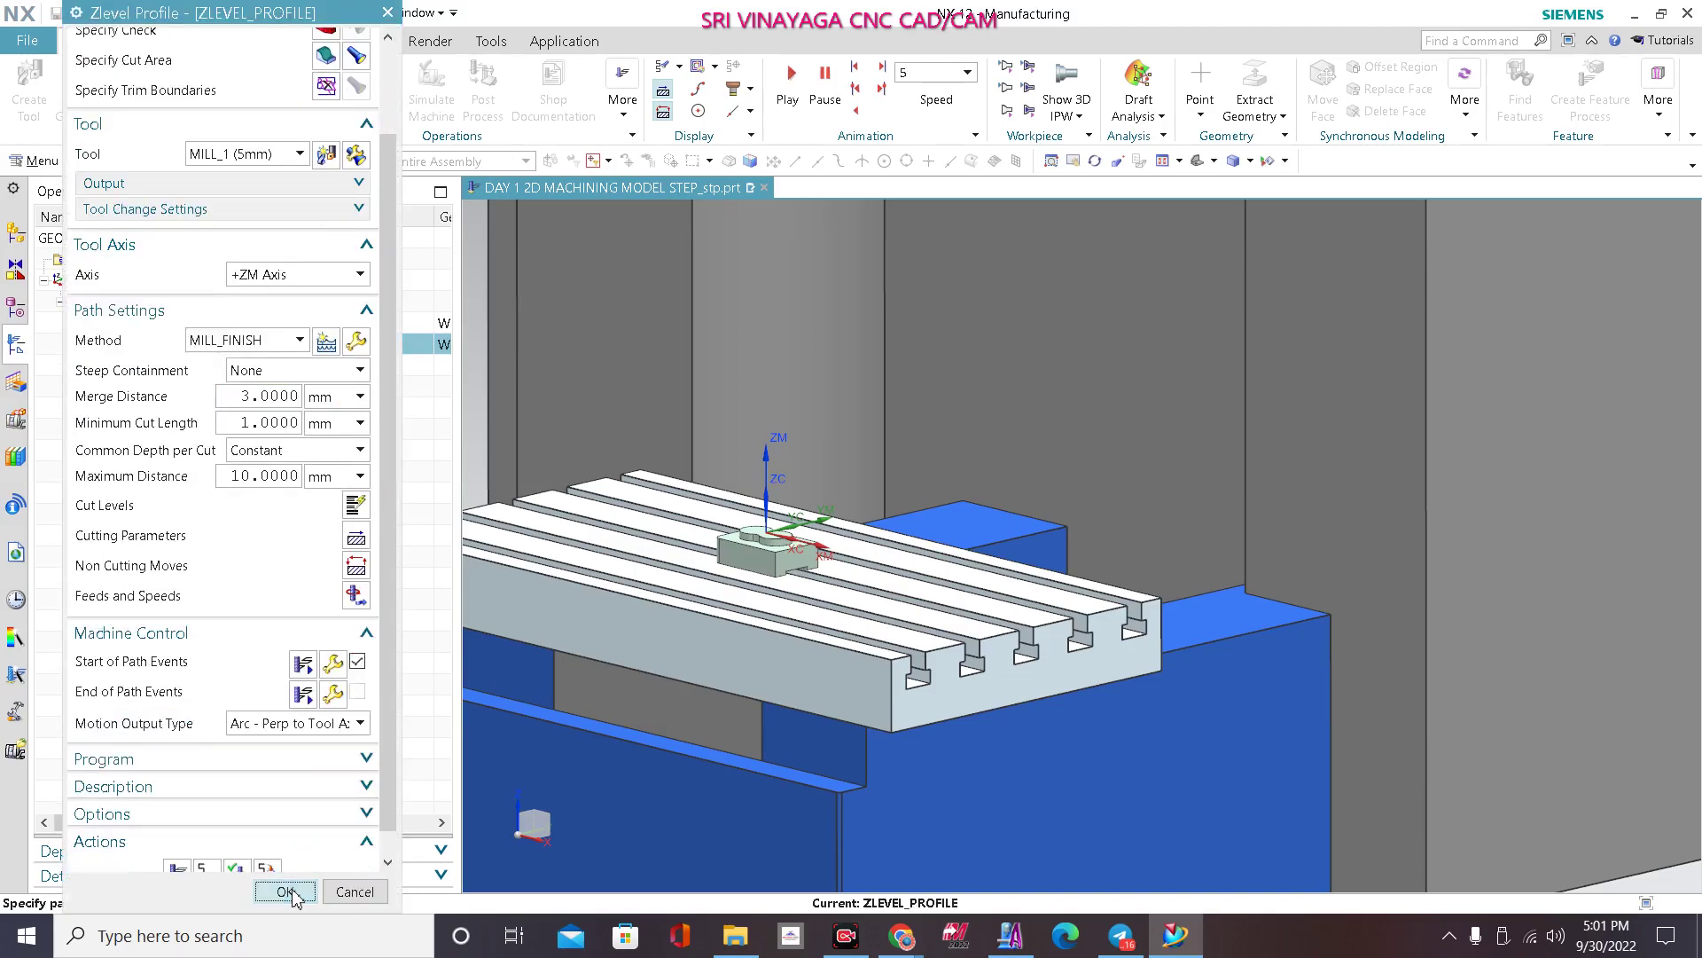
{"action": "left_click", "coordinate": [295, 891]}
Step: Try to postprocess the ZLEVEL_PROFILE operation with the units set to Metric/PART, without choosing a postprocessor
{"action": "left_click", "coordinate": [484, 89]}
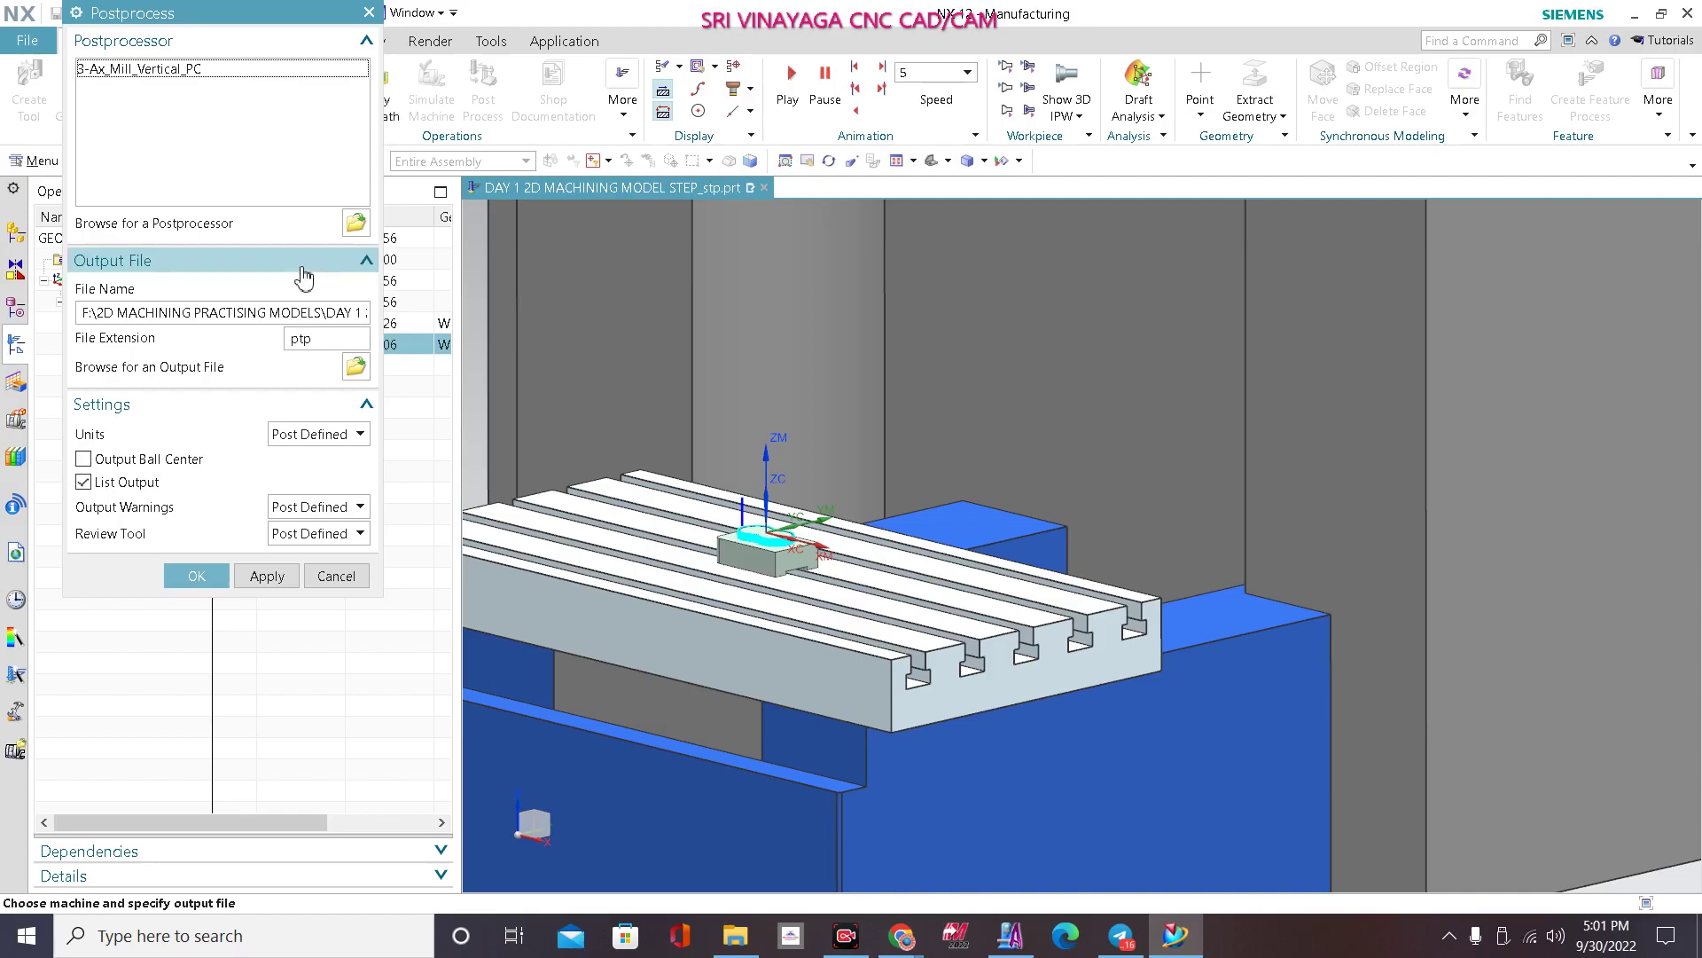
{"action": "left_click", "coordinate": [344, 436]}
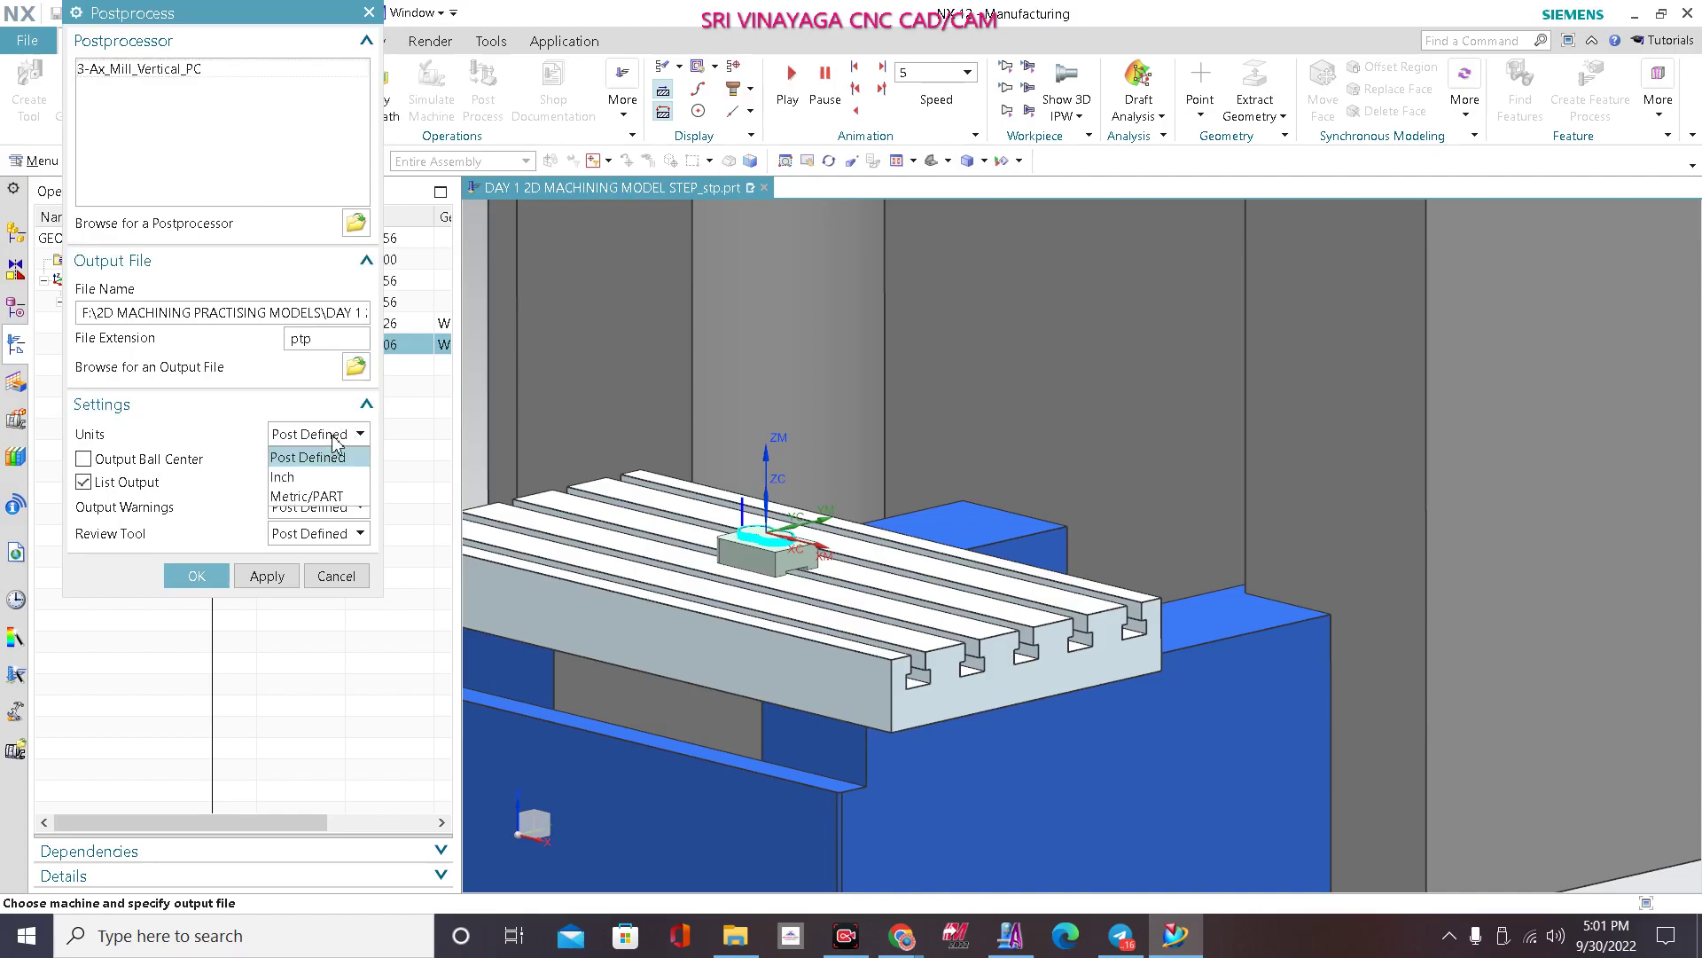
{"action": "left_click", "coordinate": [329, 473]}
{"action": "left_click", "coordinate": [337, 434]}
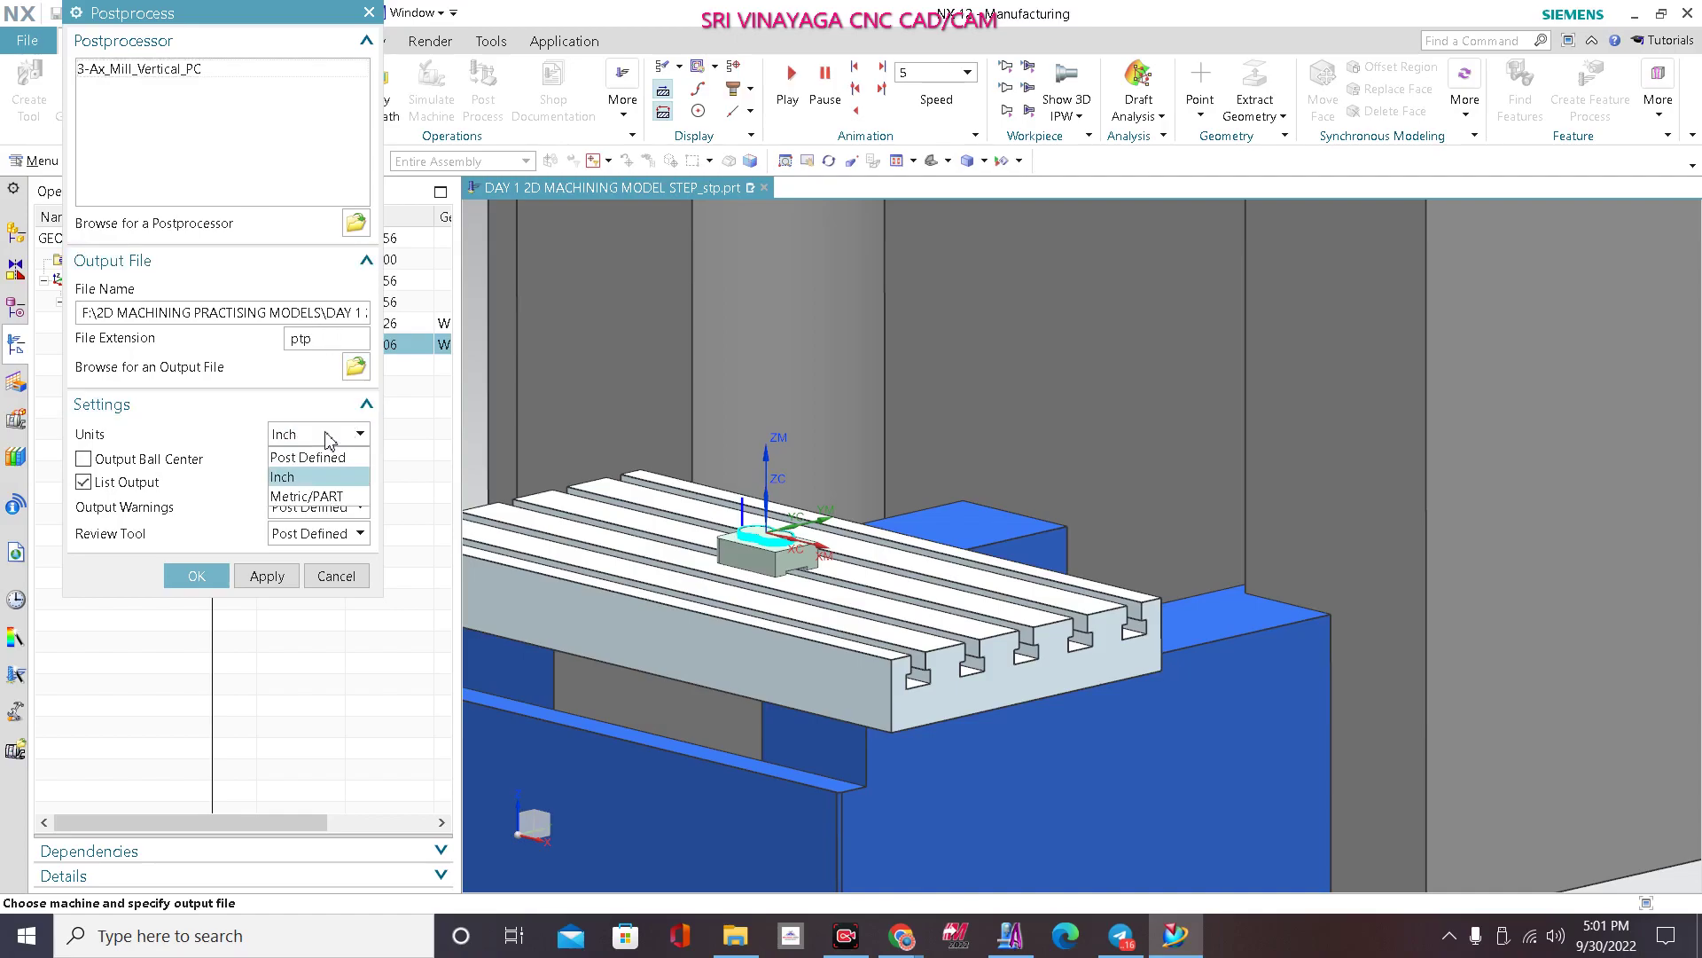
{"action": "left_click", "coordinate": [306, 495]}
{"action": "left_click", "coordinate": [197, 575]}
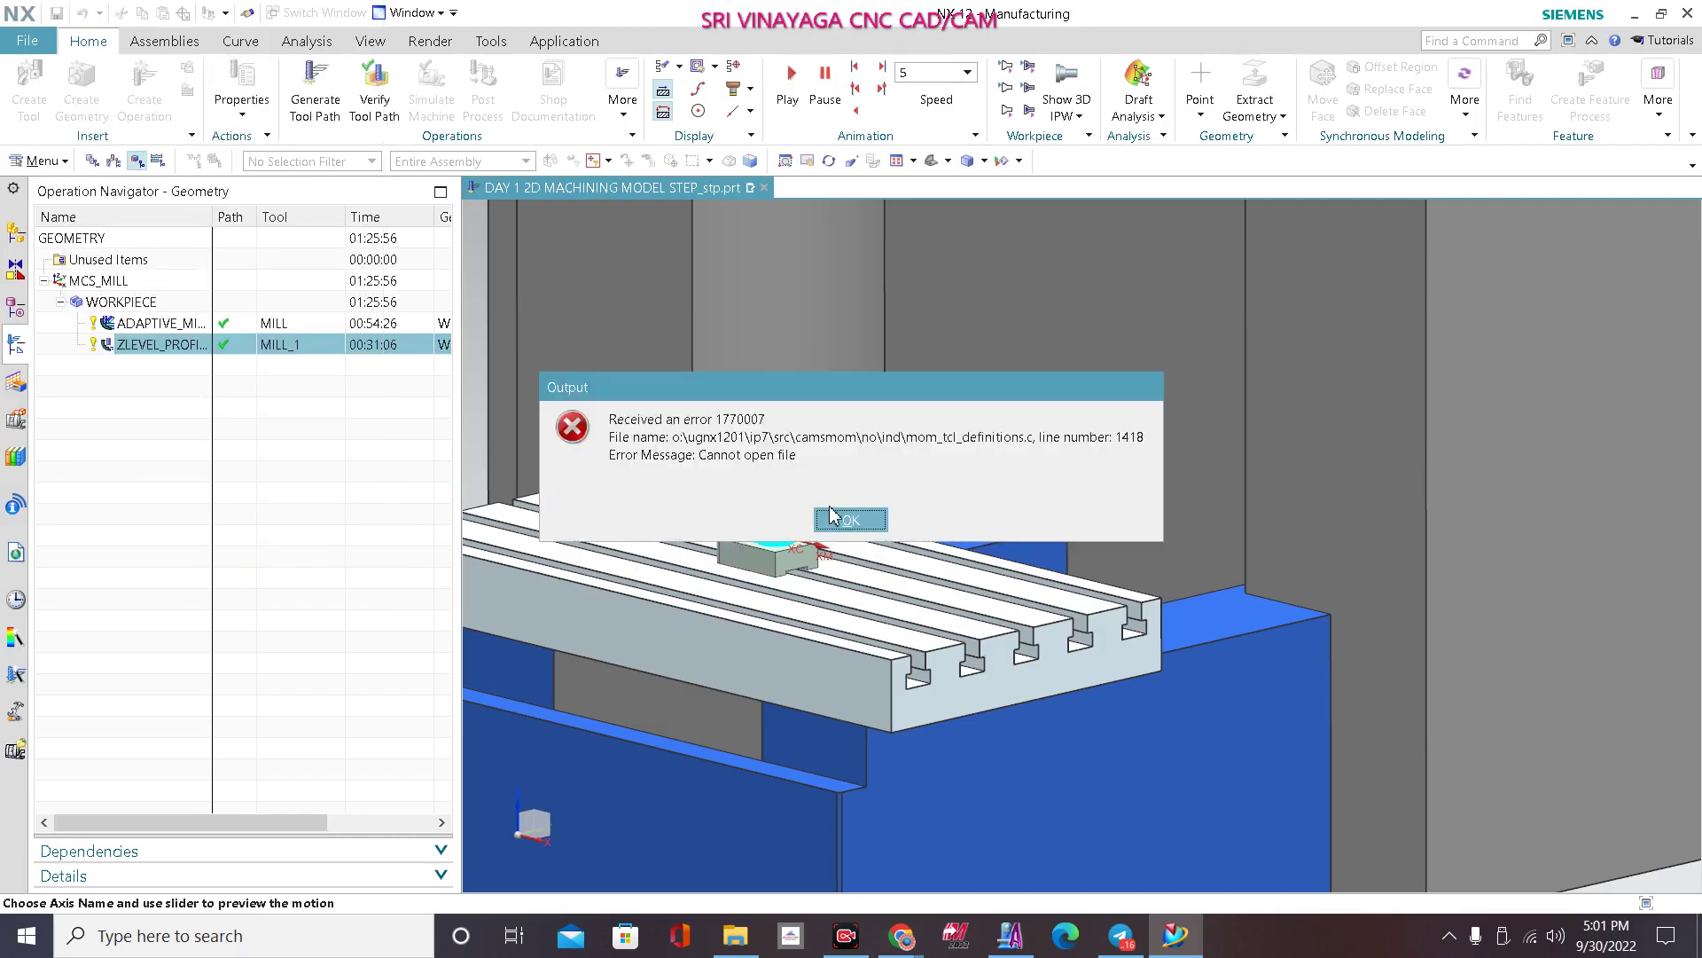
{"action": "left_click", "coordinate": [850, 519]}
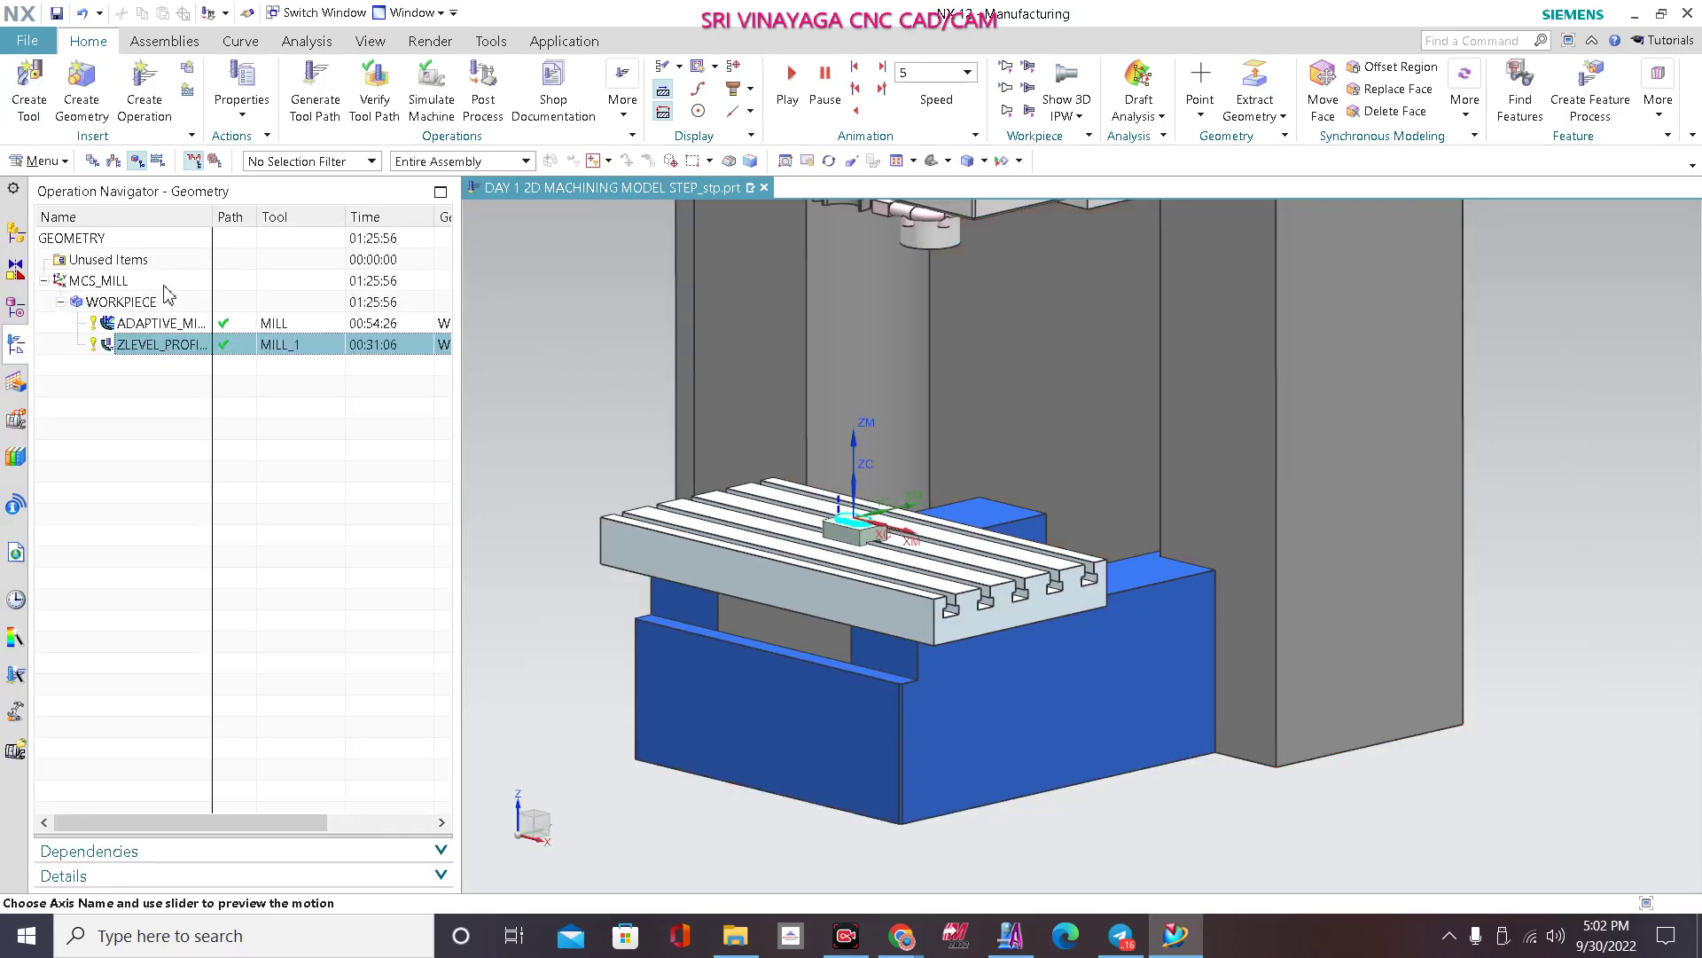
Step: Postprocess the ZLEVEL_PROFILE operation with the 3-Ax_Mill_Vertical_PC postprocessor and Metric/PART units
{"action": "left_click", "coordinate": [158, 326]}
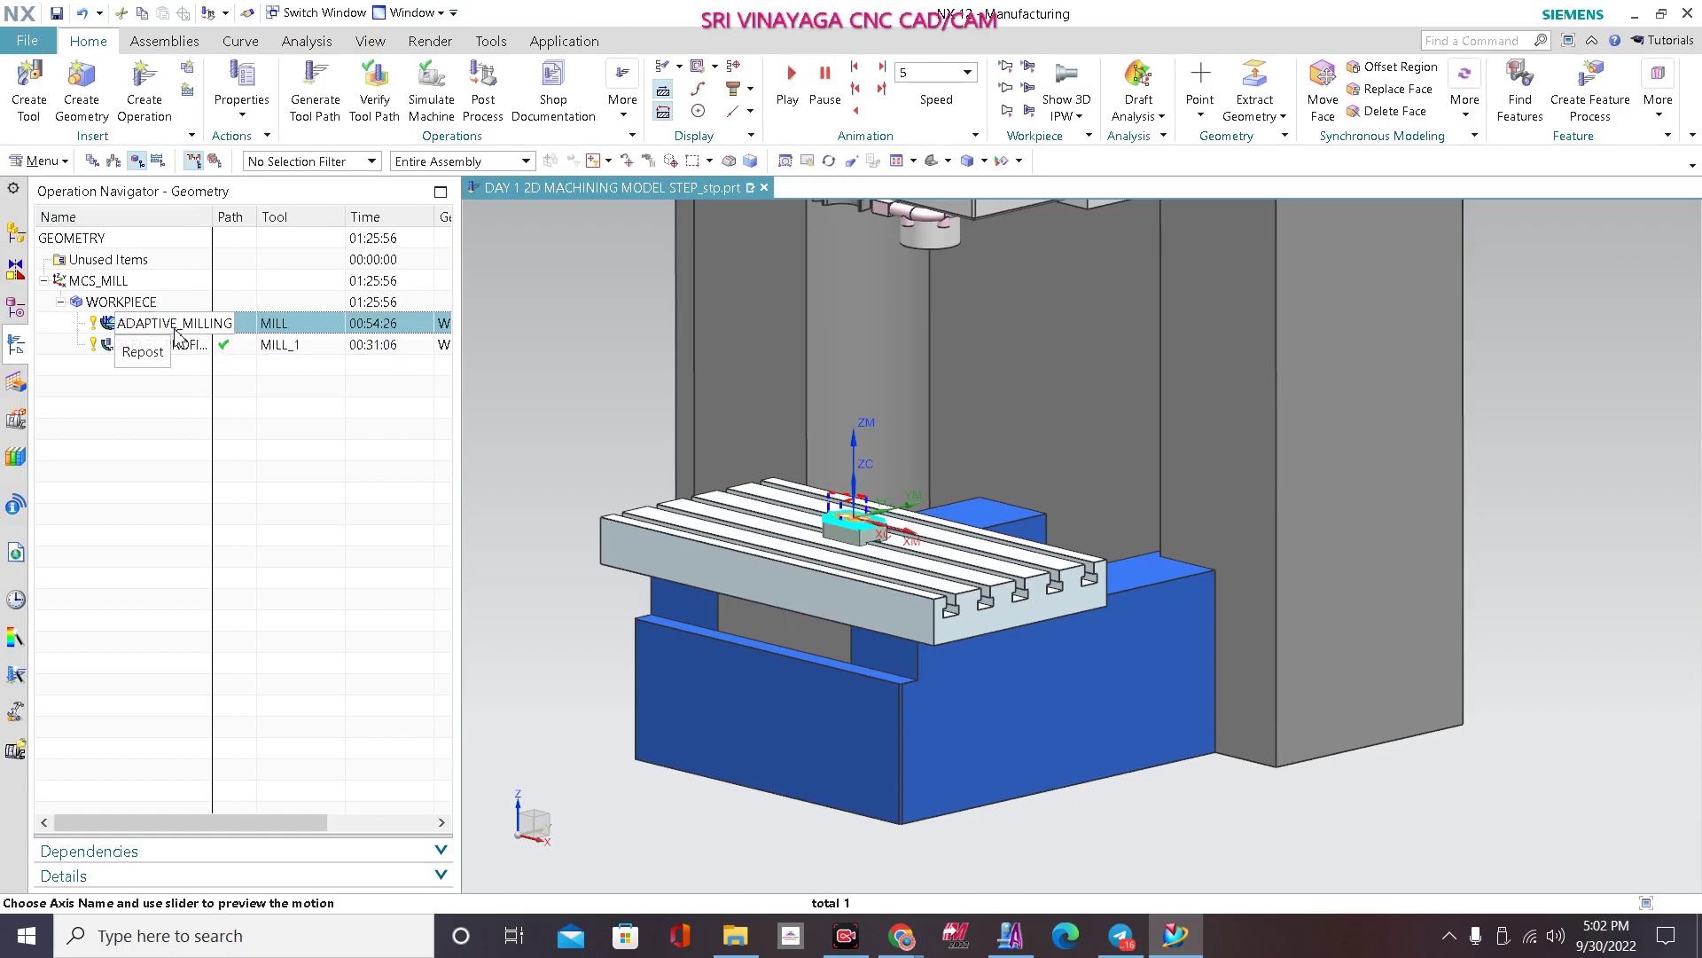
{"action": "left_click", "coordinate": [239, 346]}
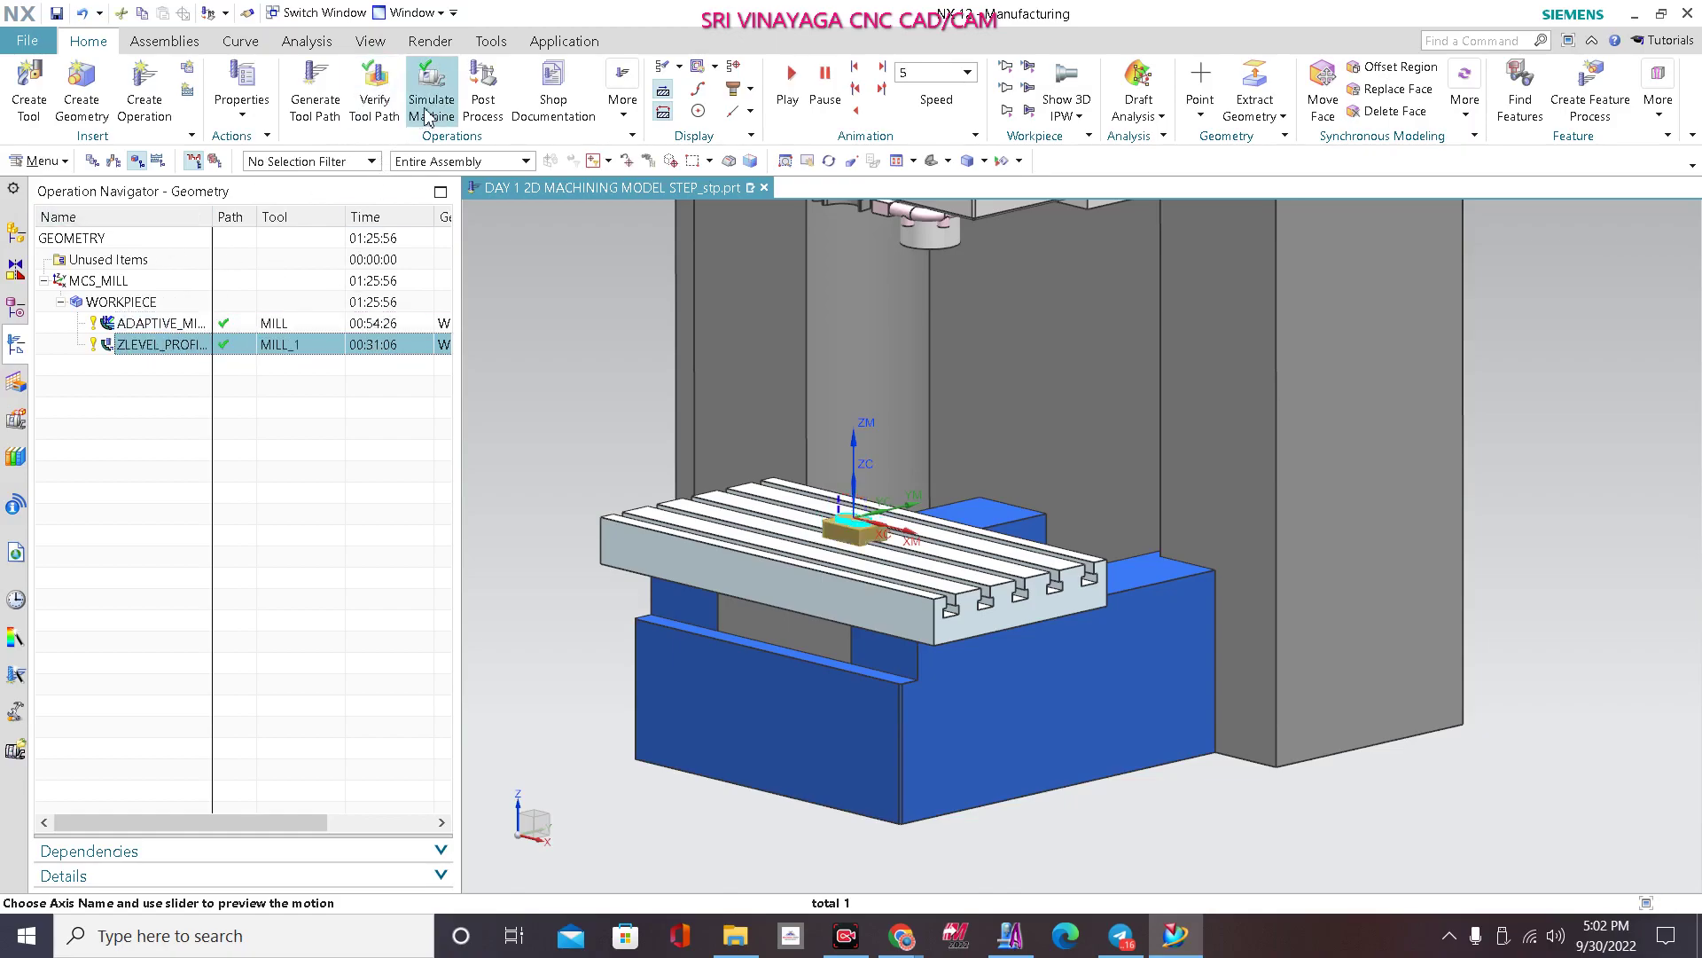
{"action": "left_click", "coordinate": [471, 112]}
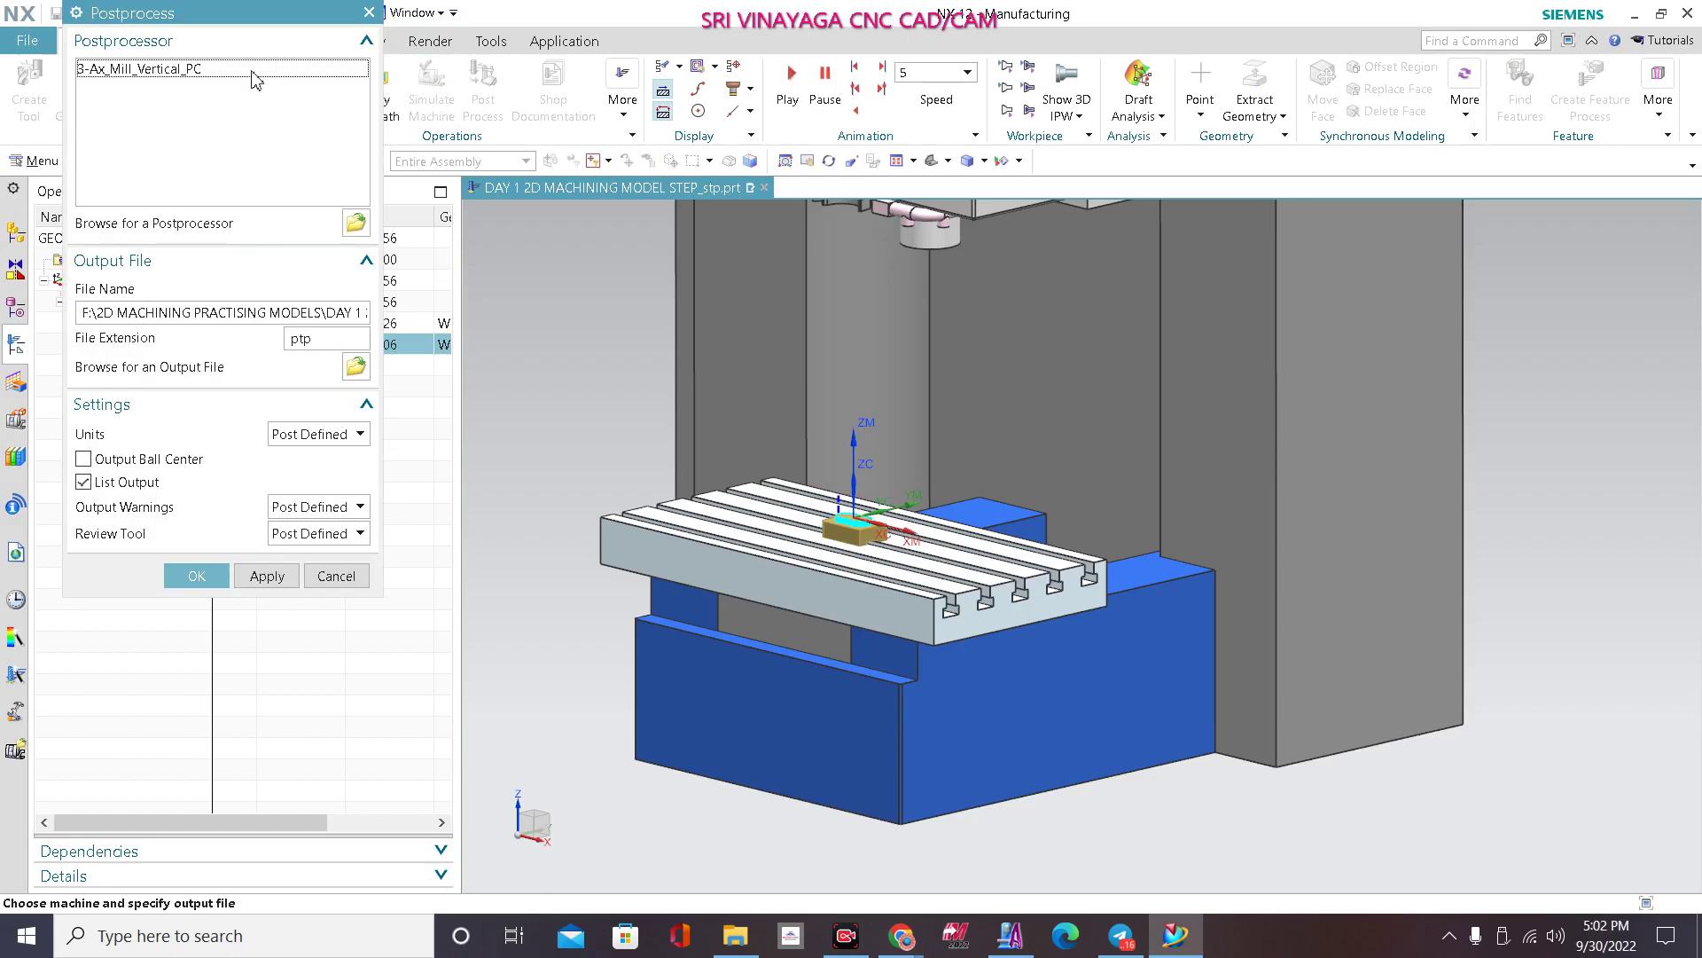
{"action": "left_click", "coordinate": [215, 70]}
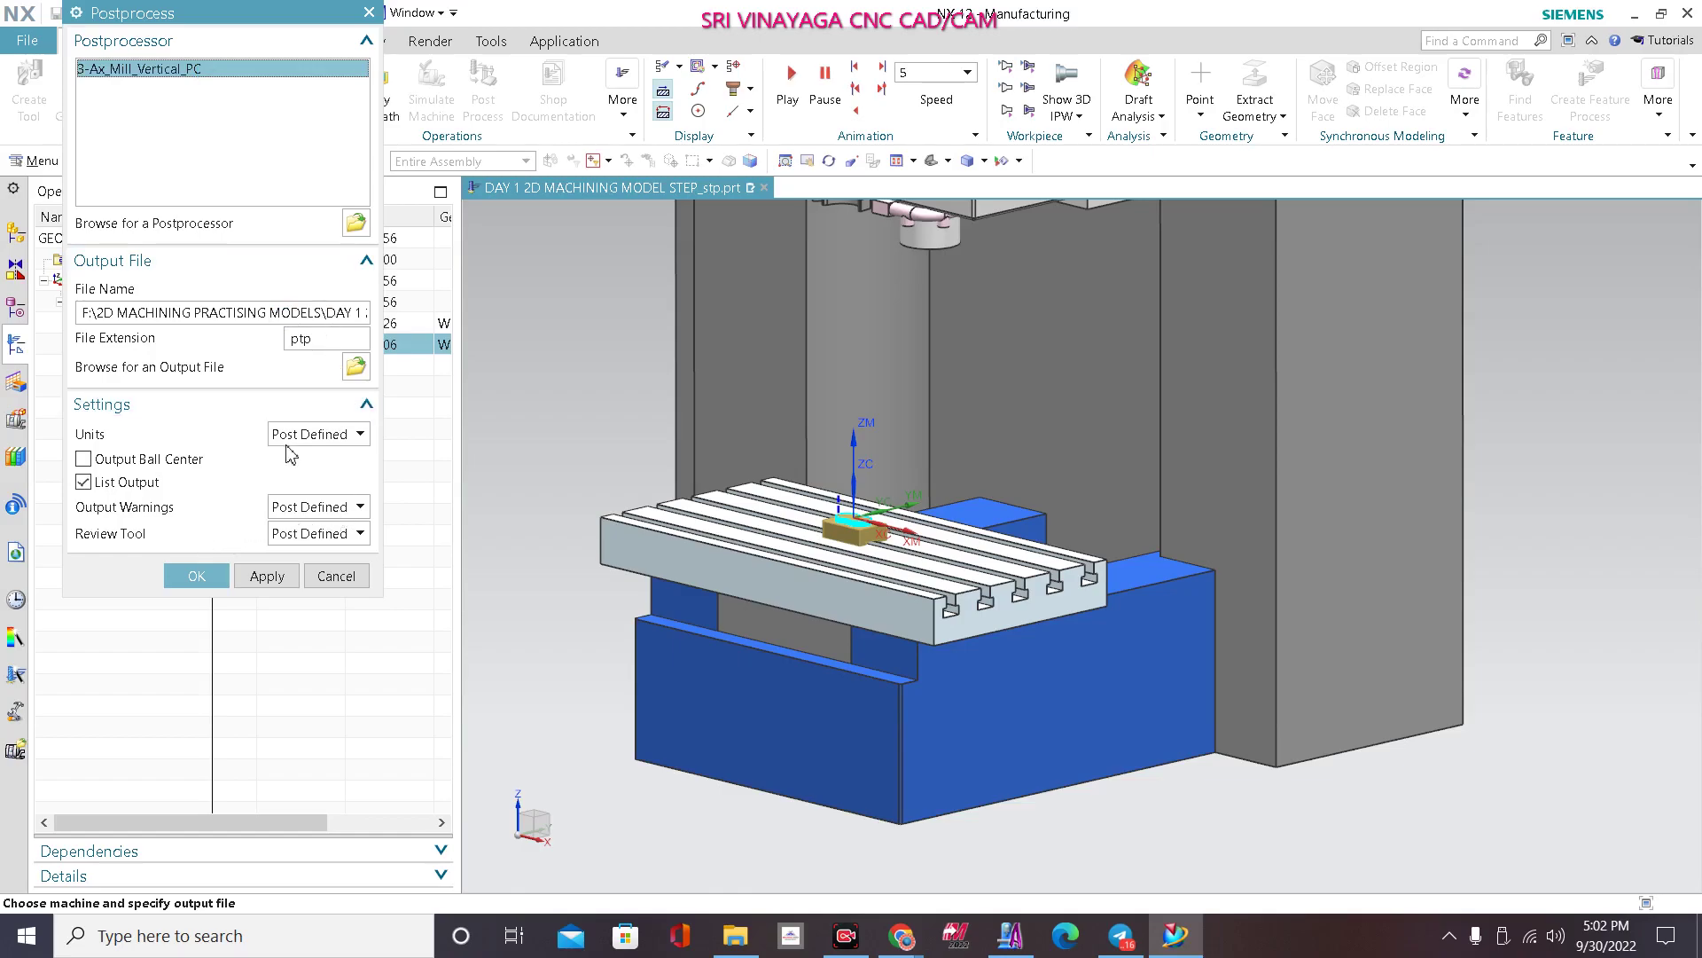
{"action": "left_click", "coordinate": [318, 434]}
{"action": "left_click", "coordinate": [305, 493]}
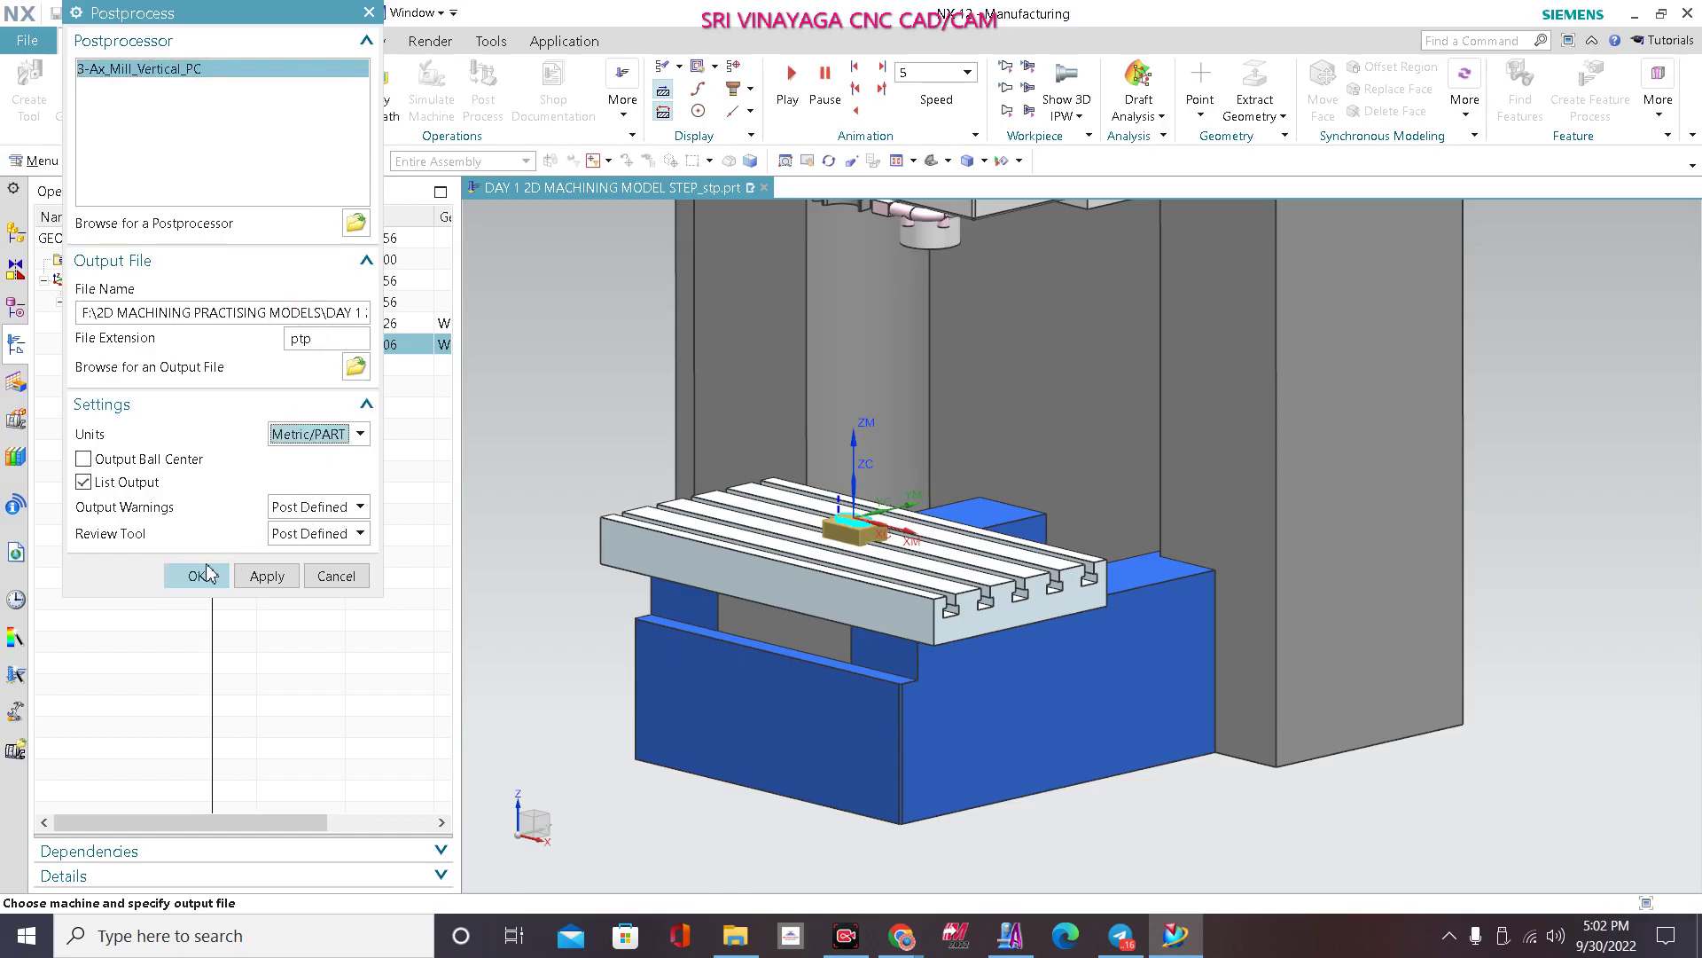
{"action": "left_click", "coordinate": [209, 574]}
{"action": "left_click", "coordinate": [727, 529]}
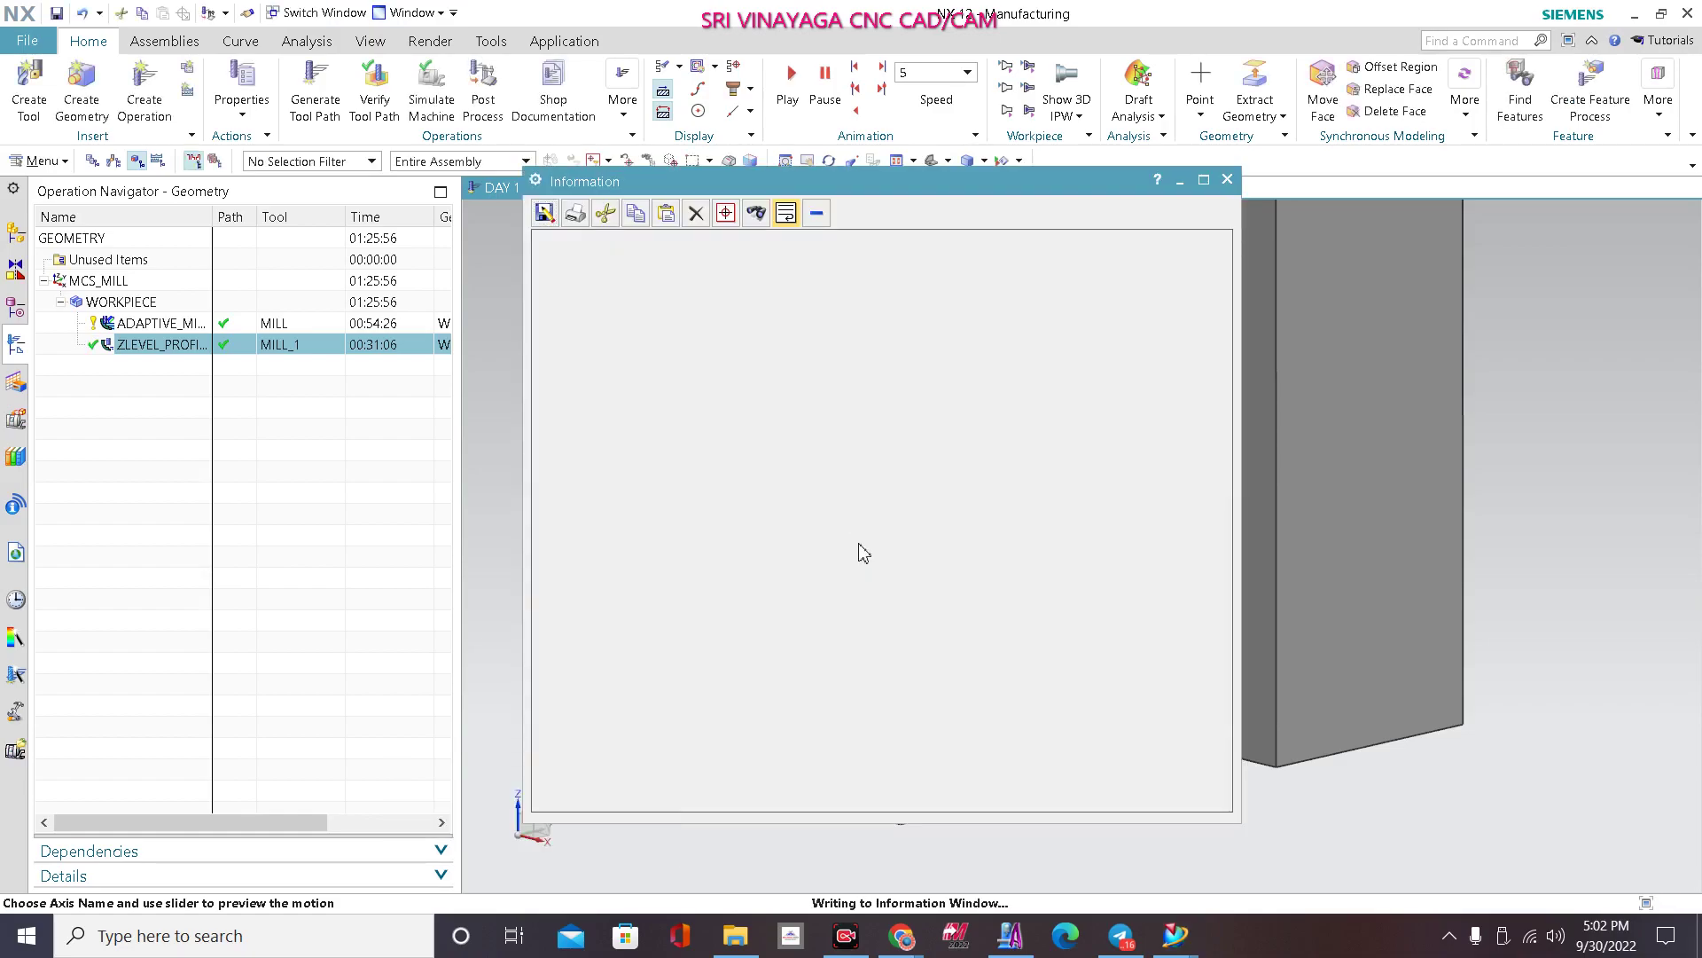
Step: Examine the postprocessed ZLEVEL_PROFILE NC code for its program header, tool comment and sequence numbers, and close the listing
{"action": "scroll", "coordinate": [861, 543], "scroll_direction": "down", "scroll_amount": 8}
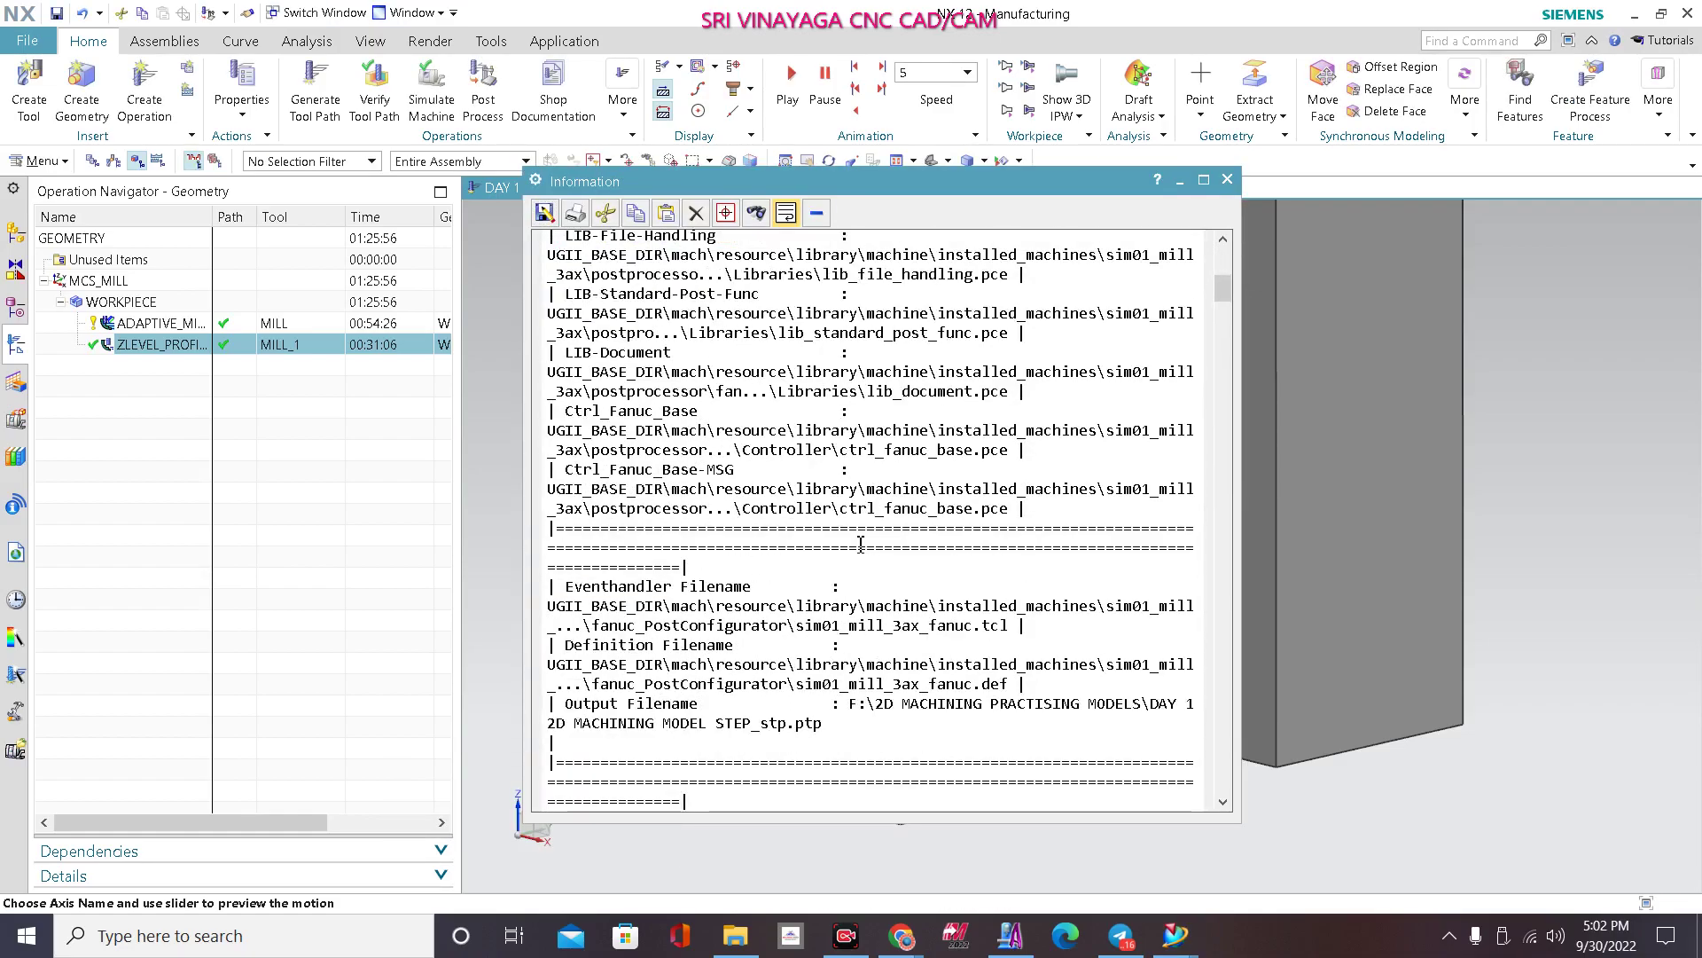
{"action": "scroll", "coordinate": [858, 544], "scroll_direction": "down", "scroll_amount": 15}
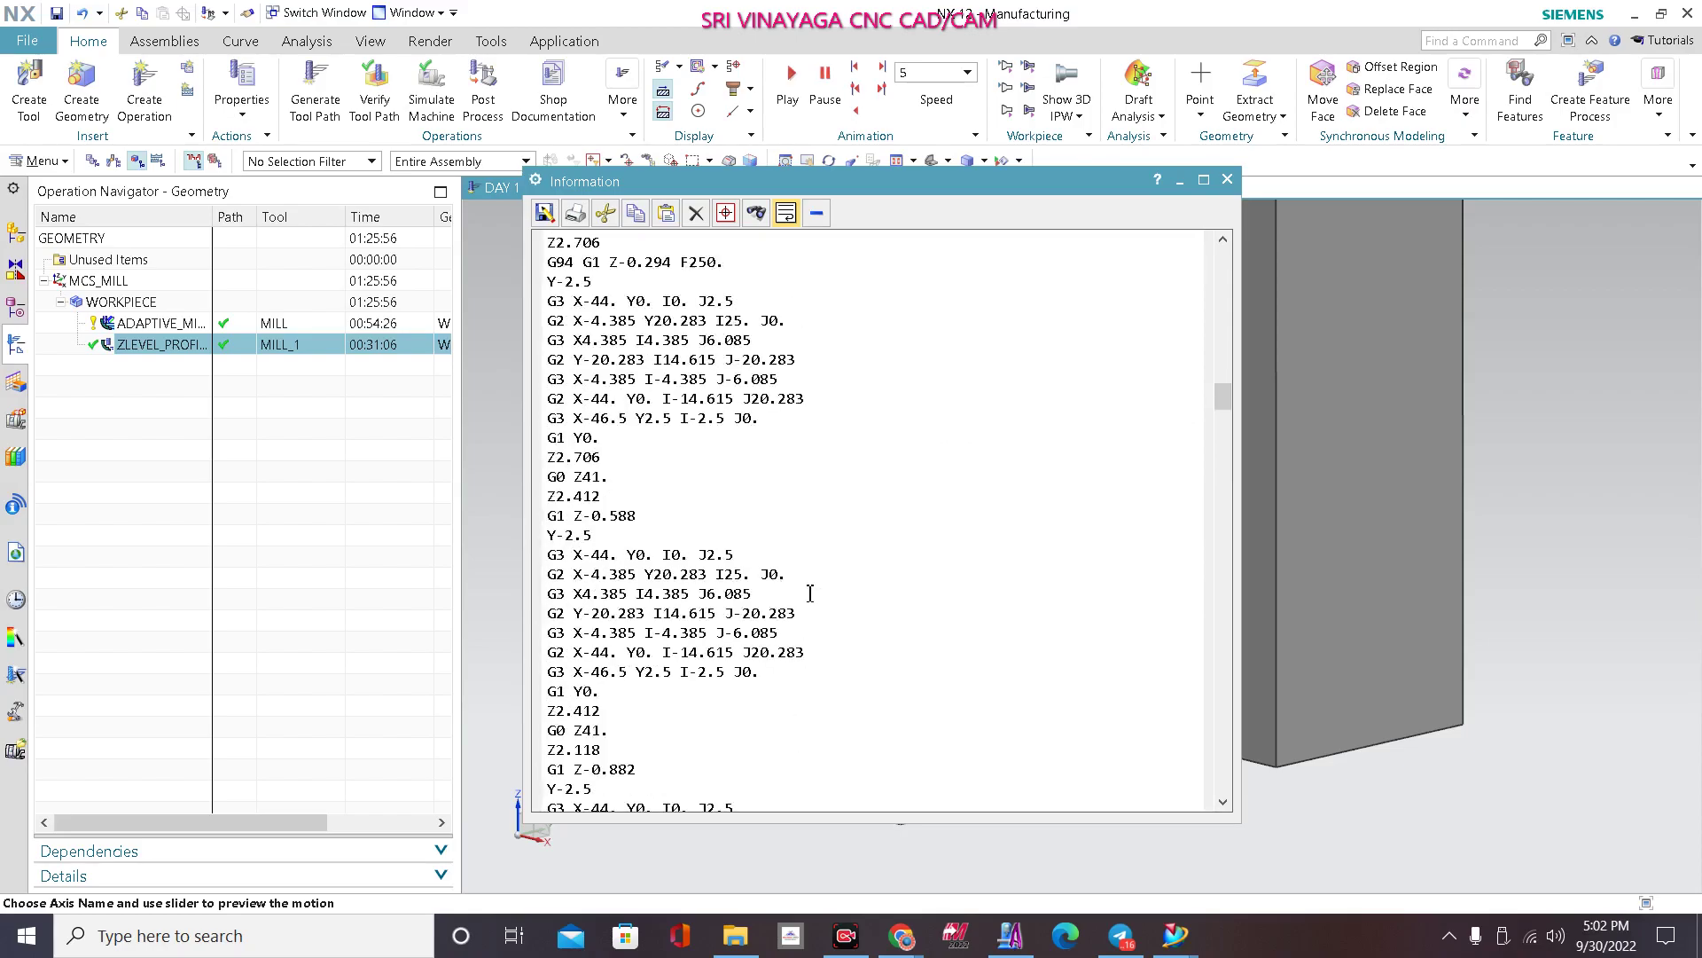
{"action": "scroll", "coordinate": [692, 410], "scroll_direction": "up", "scroll_amount": 3}
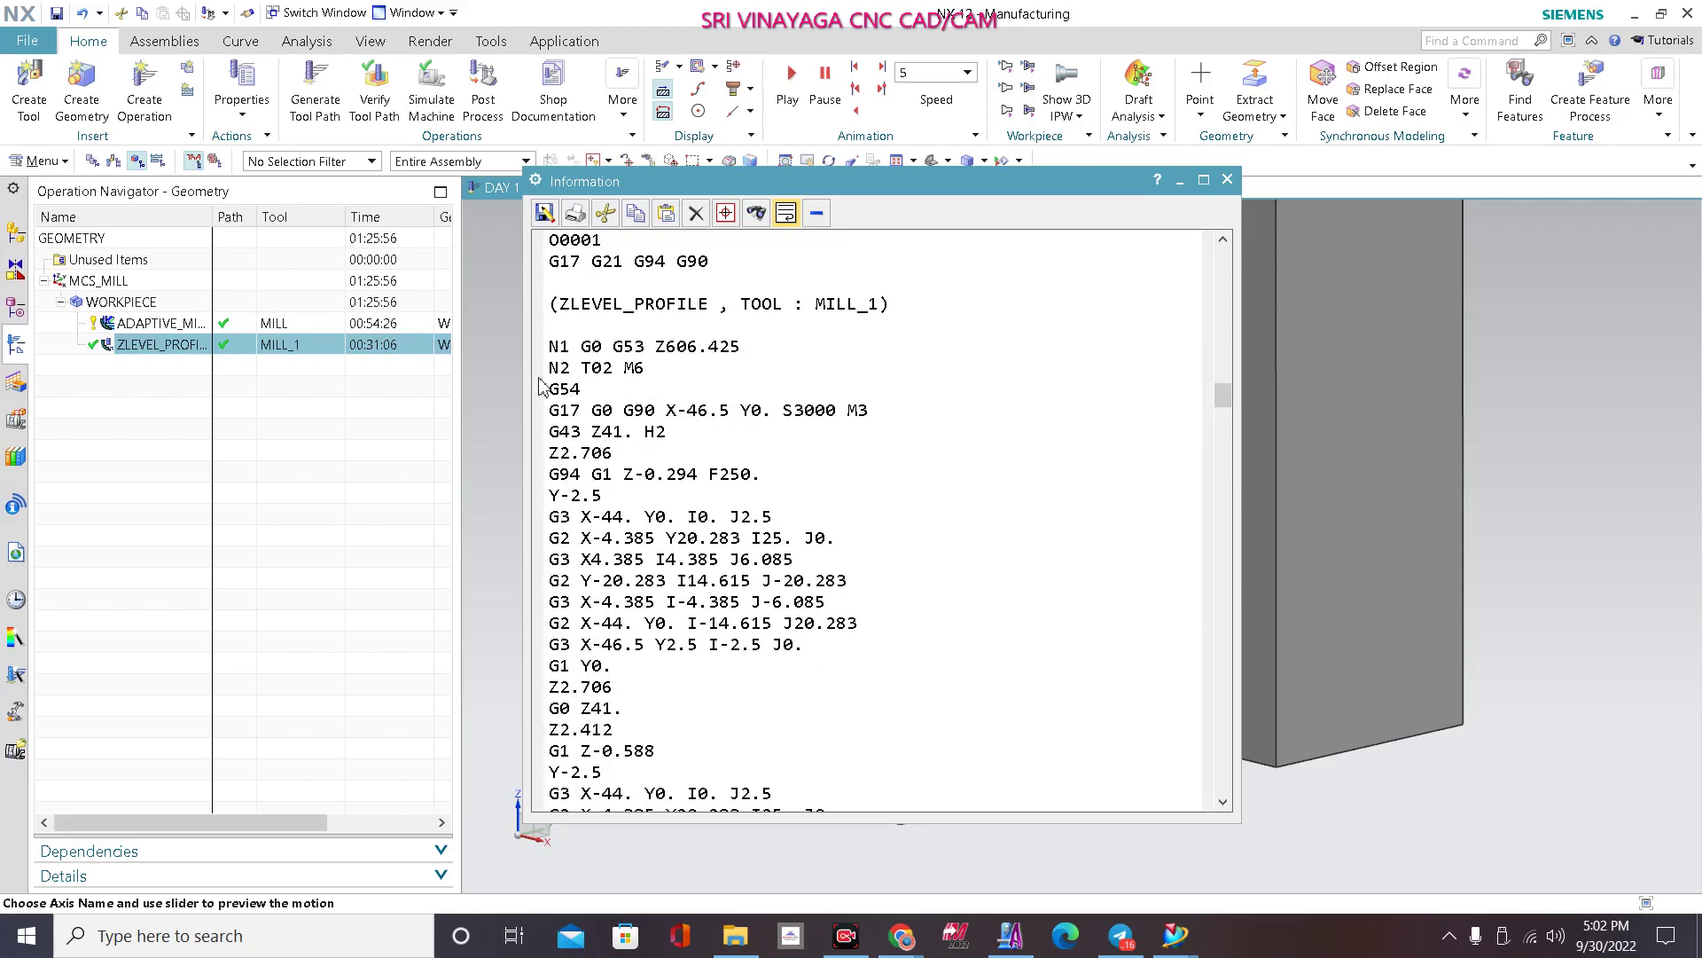
{"action": "scroll", "coordinate": [542, 387], "scroll_direction": "up", "scroll_amount": 1}
{"action": "scroll", "coordinate": [568, 377], "scroll_direction": "down", "scroll_amount": 2}
{"action": "scroll", "coordinate": [580, 367], "scroll_direction": "up", "scroll_amount": 2}
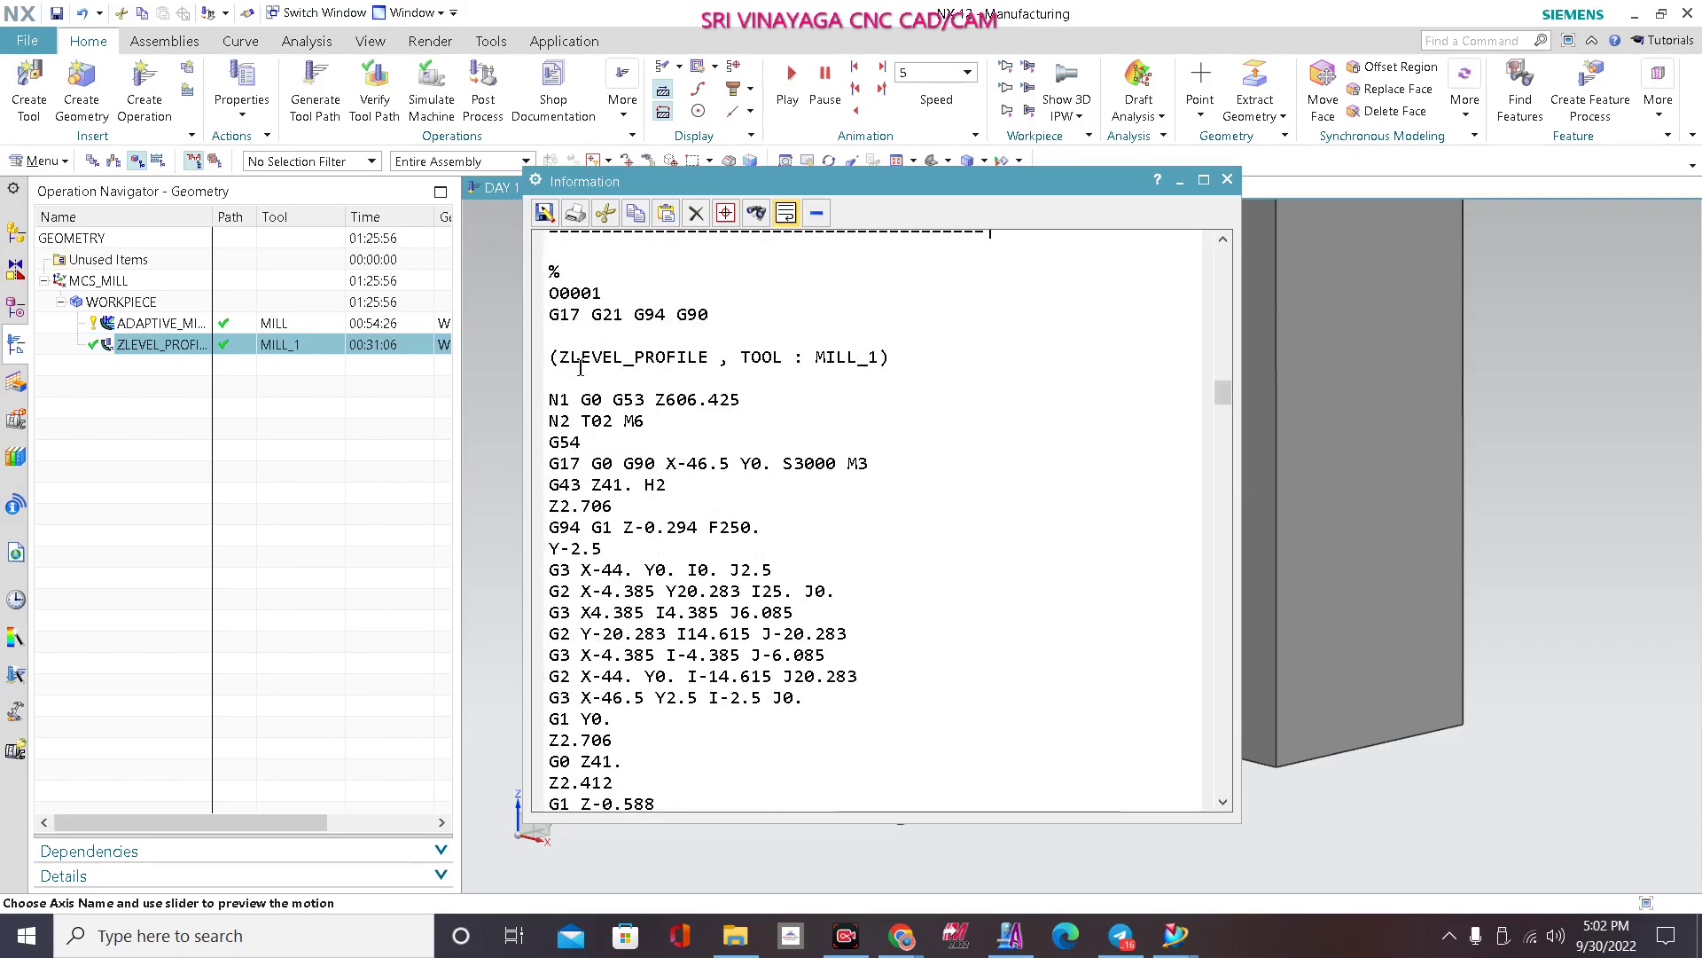
{"action": "scroll", "coordinate": [596, 347], "scroll_direction": "down", "scroll_amount": 1}
{"action": "scroll", "coordinate": [620, 347], "scroll_direction": "down", "scroll_amount": 1}
{"action": "scroll", "coordinate": [631, 317], "scroll_direction": "up", "scroll_amount": 1}
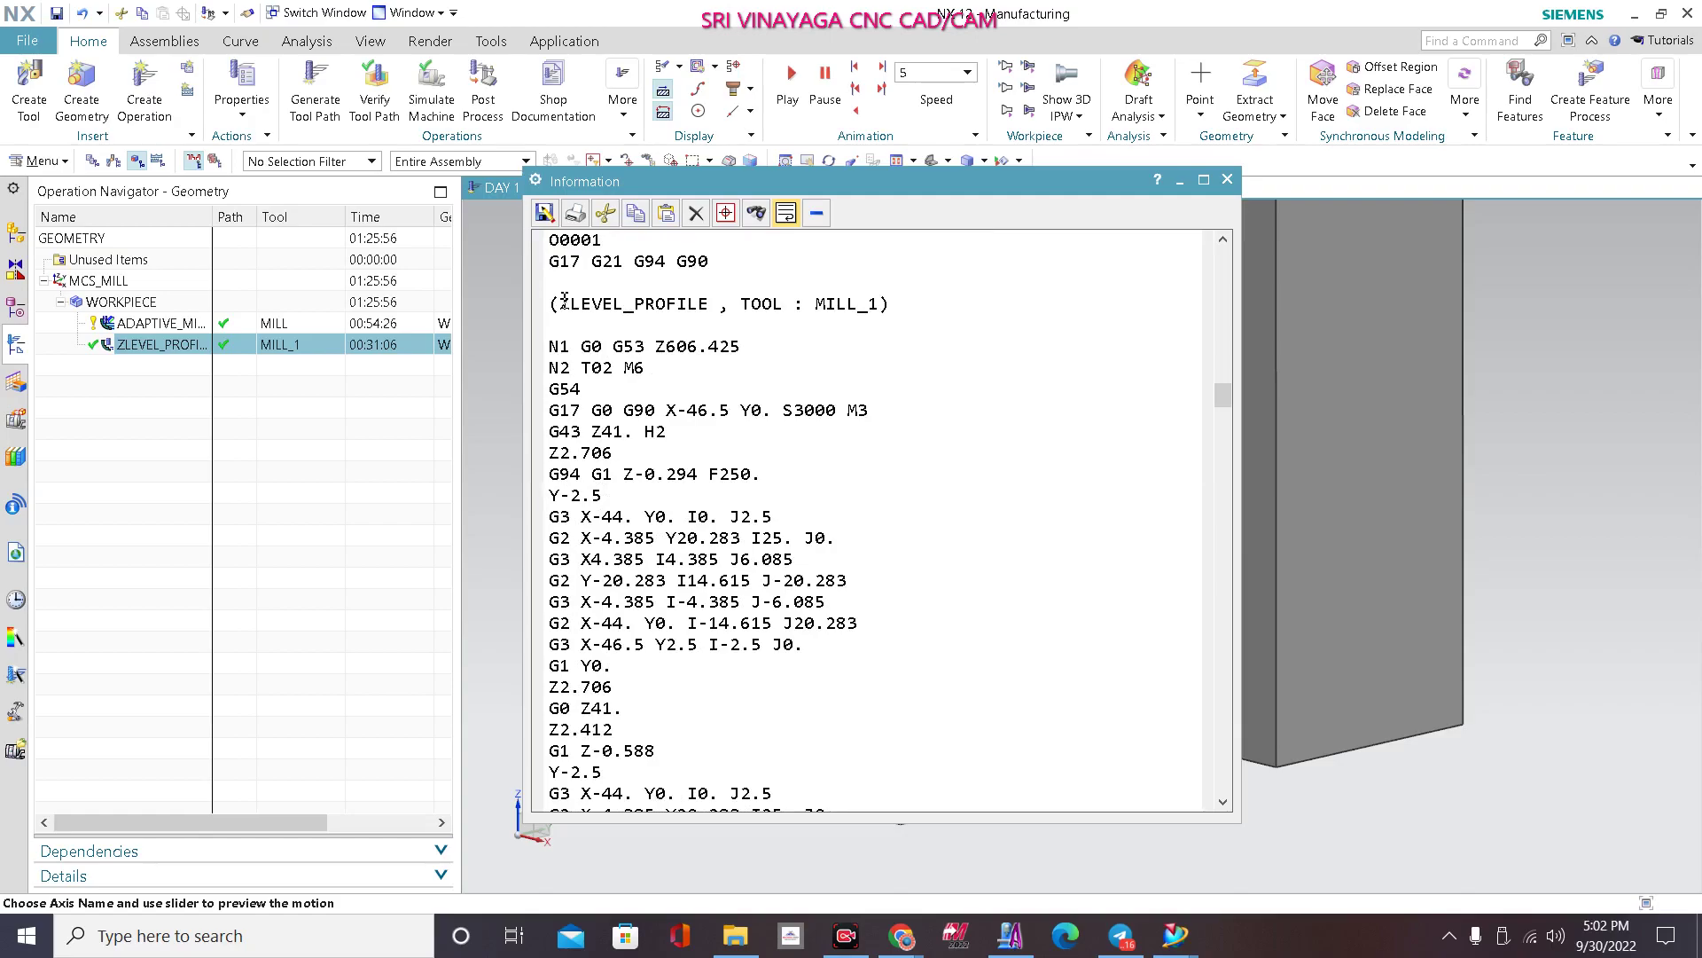
{"action": "left_click_drag", "start_coordinate": [563, 303], "coordinate": [880, 310]}
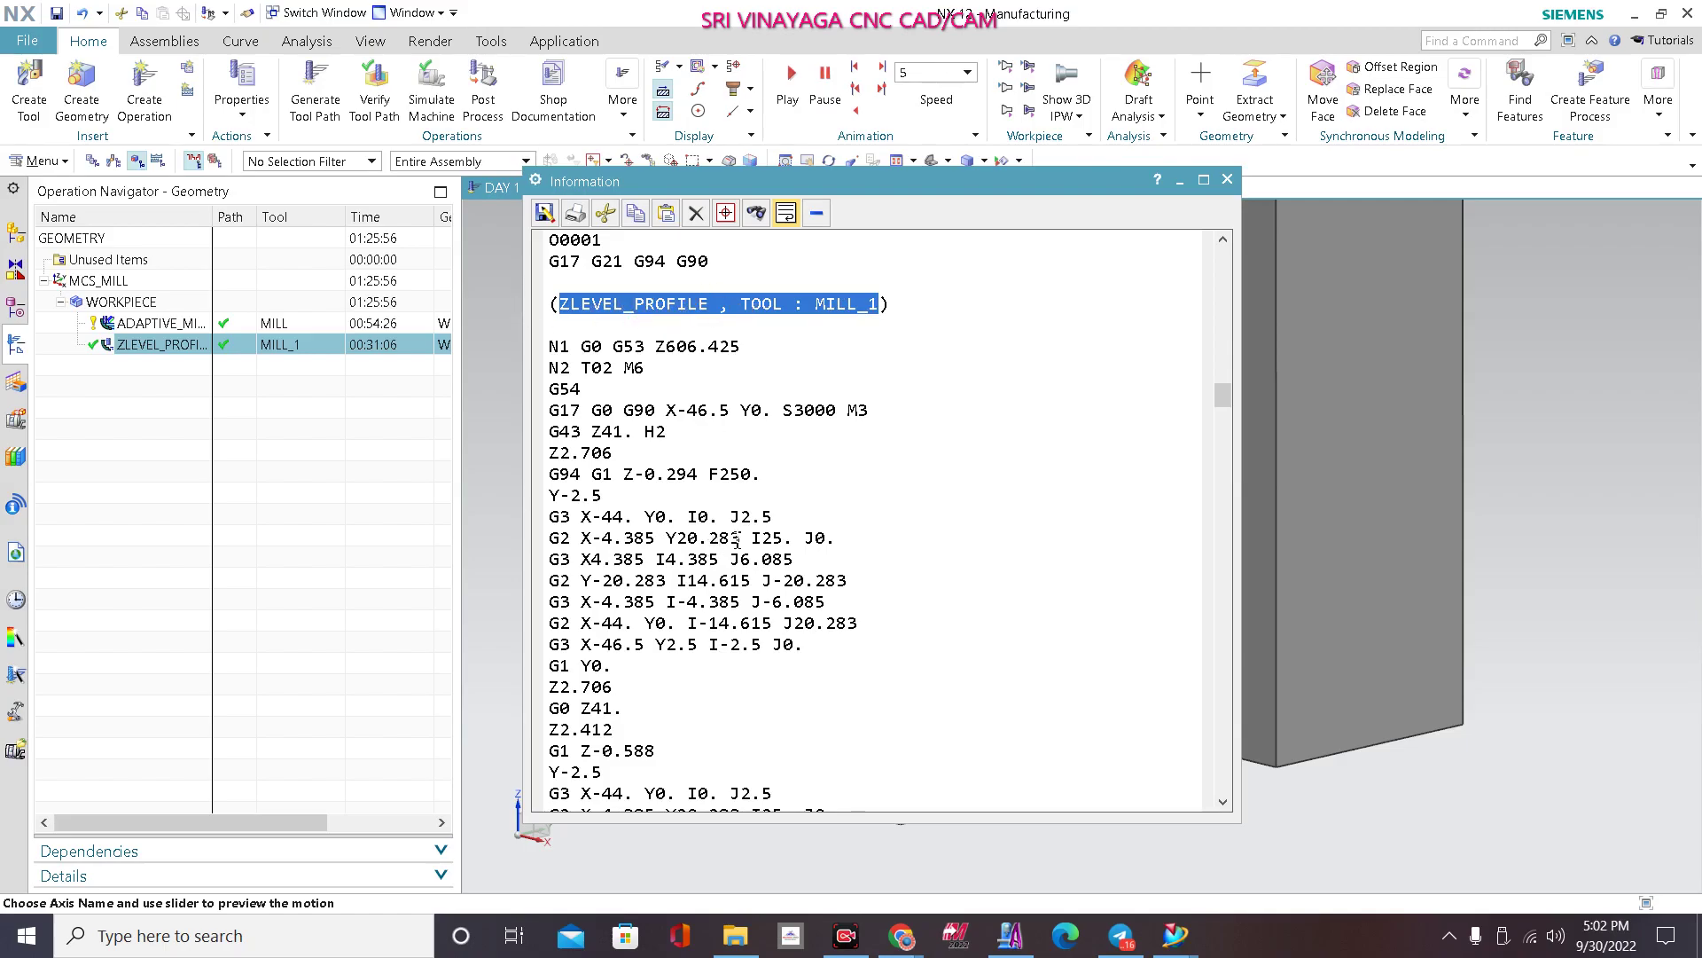
{"action": "scroll", "coordinate": [719, 544], "scroll_direction": "down", "scroll_amount": 20}
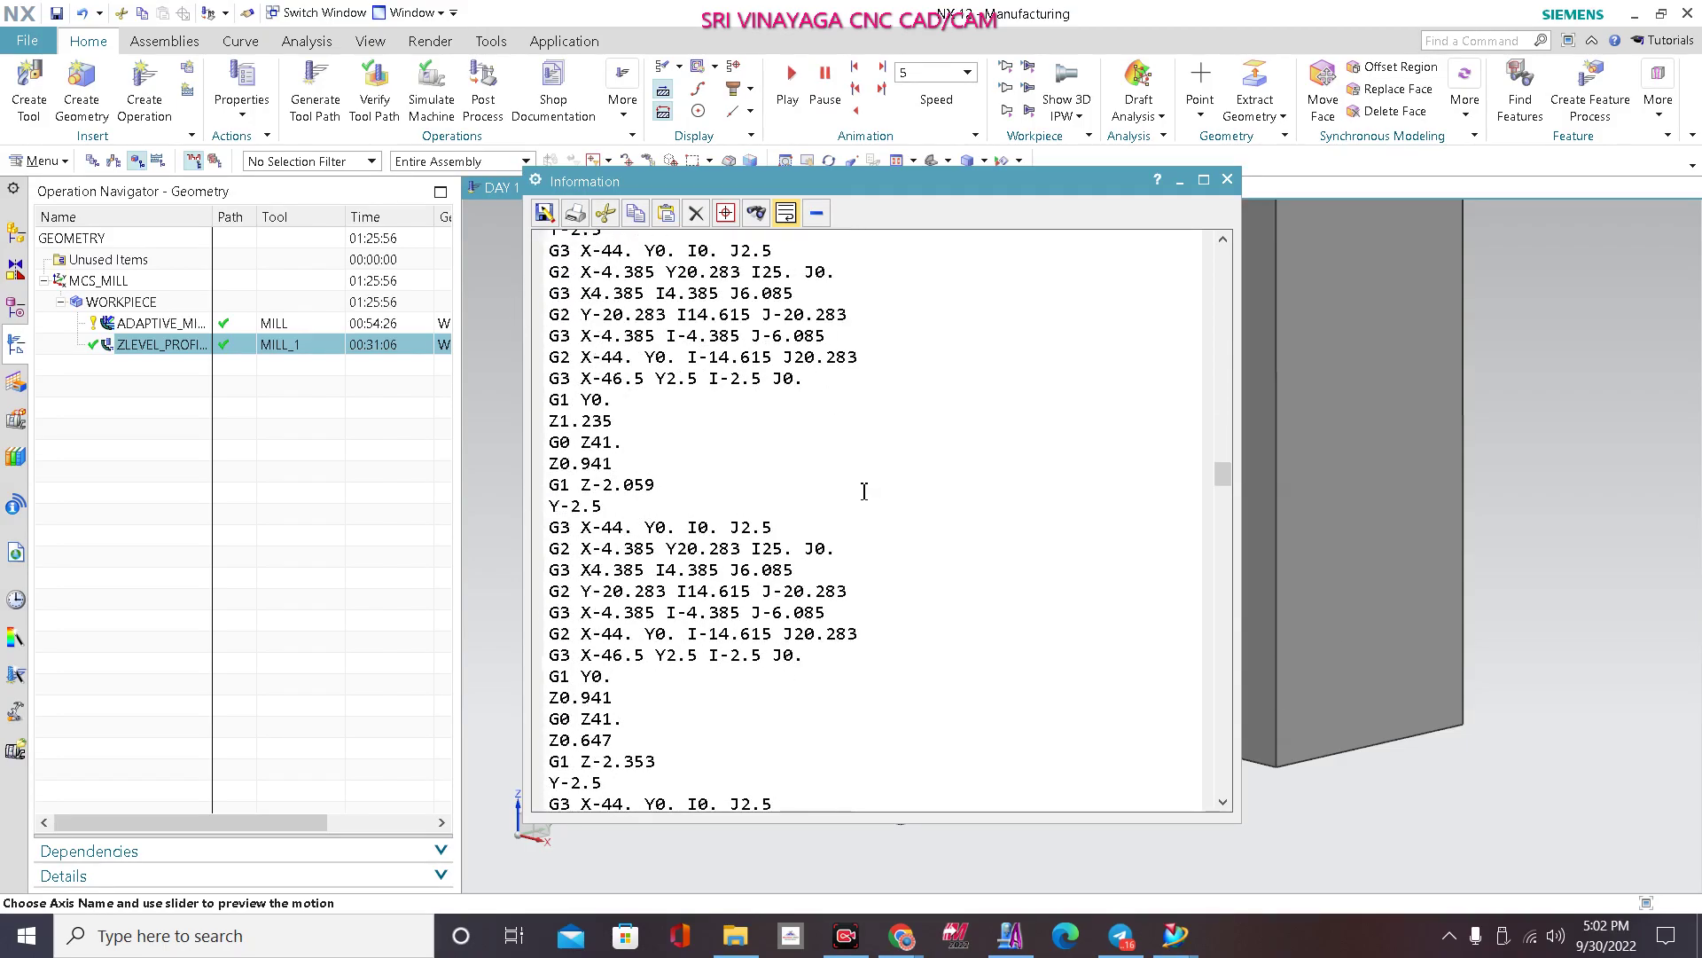
{"action": "scroll", "coordinate": [865, 491], "scroll_direction": "down", "scroll_amount": 20}
{"action": "scroll", "coordinate": [859, 512], "scroll_direction": "down", "scroll_amount": 20}
{"action": "scroll", "coordinate": [868, 518], "scroll_direction": "down", "scroll_amount": 5}
{"action": "left_click", "coordinate": [1227, 179]}
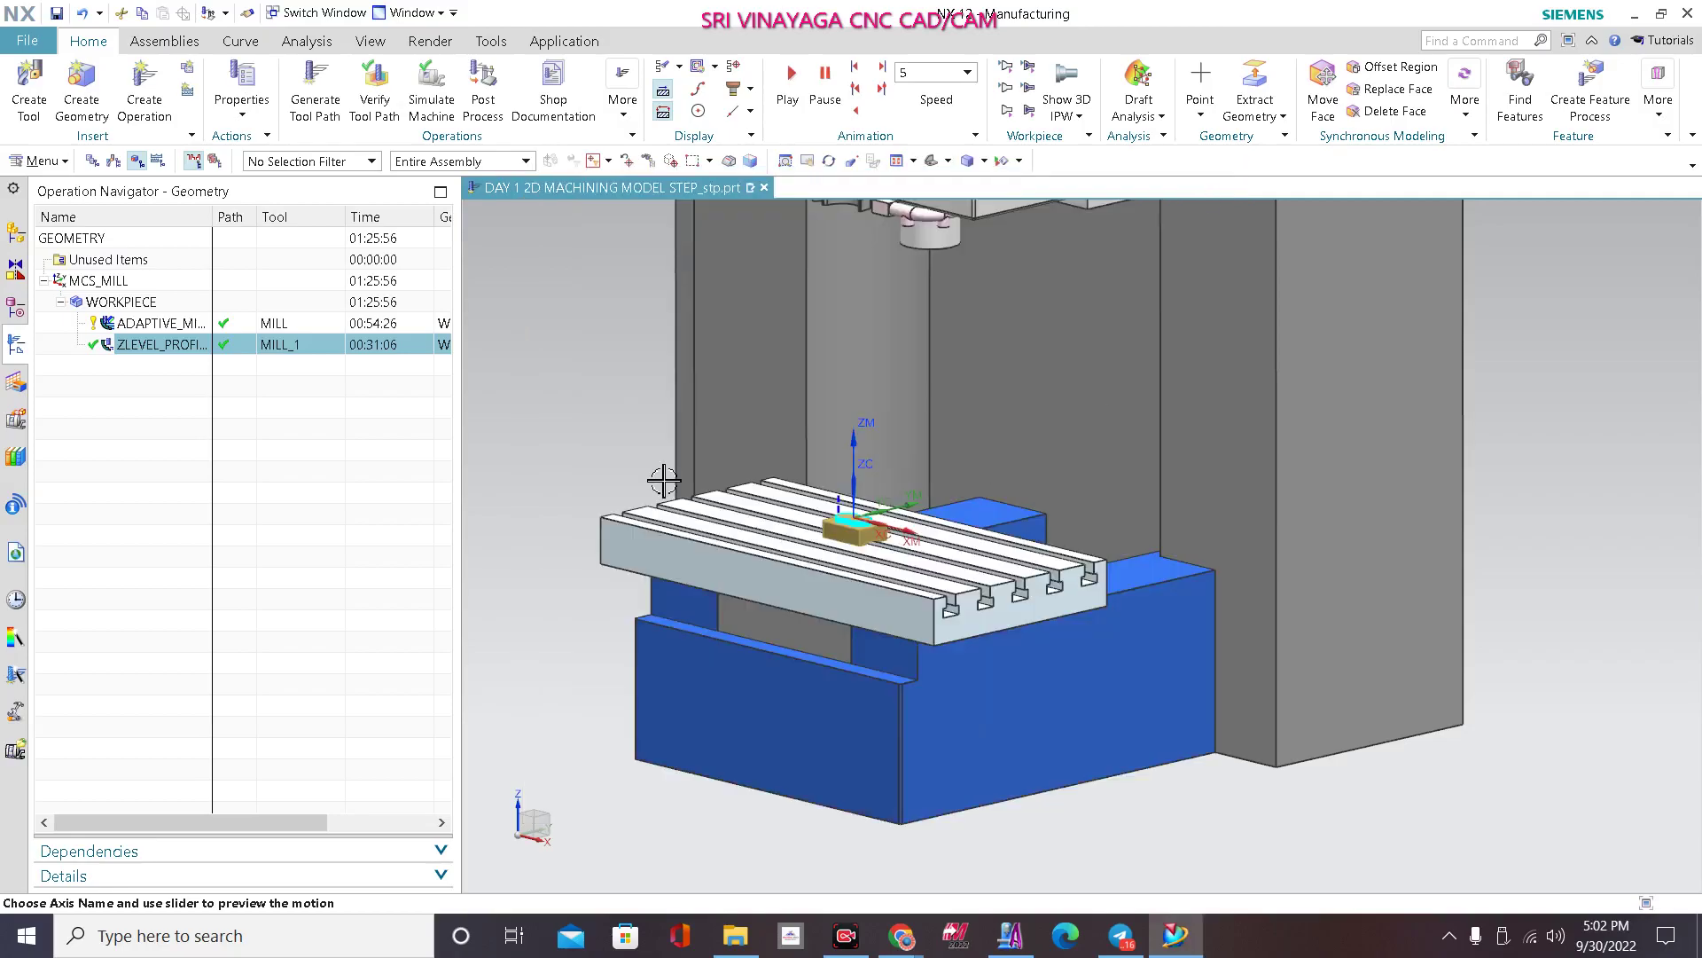
Step: Set the number type to N in the Sequence Number start-of-path event of the ZLEVEL_PROFILE operation
{"action": "right_click", "coordinate": [325, 355]}
{"action": "left_click", "coordinate": [326, 354]}
{"action": "right_click", "coordinate": [326, 355]}
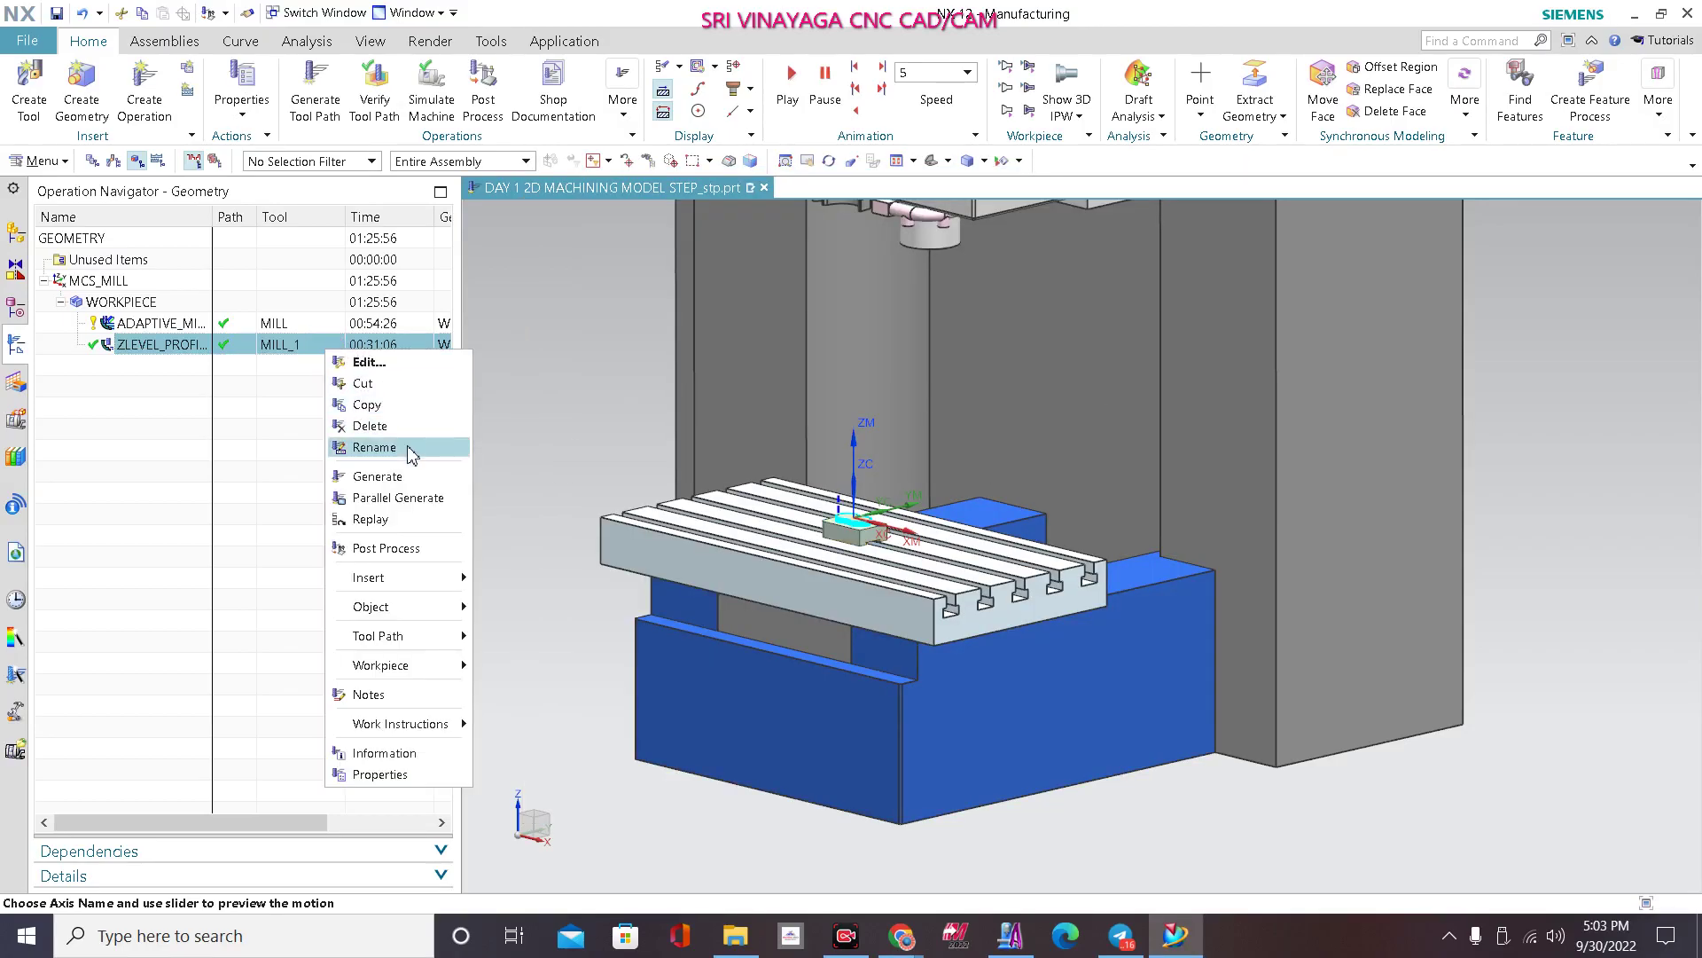
{"action": "left_click", "coordinate": [133, 540]}
{"action": "left_click", "coordinate": [251, 352]}
{"action": "double_click", "coordinate": [251, 352]}
{"action": "scroll", "coordinate": [352, 678], "scroll_direction": "down", "scroll_amount": 4}
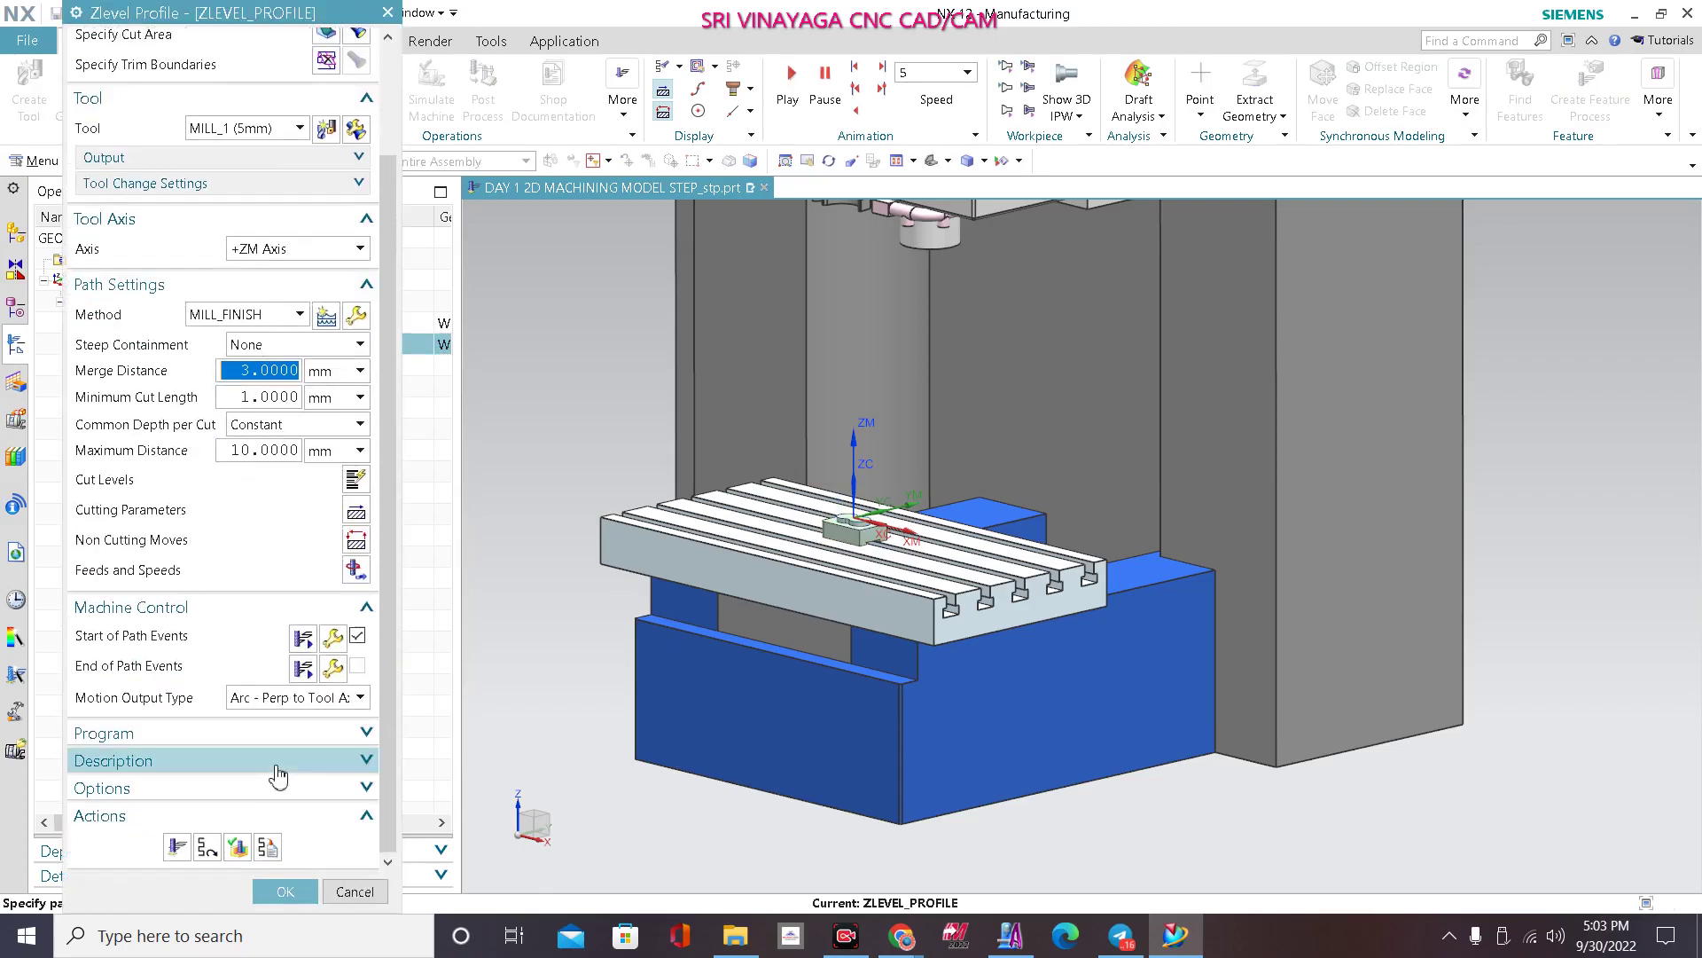
{"action": "left_click", "coordinate": [332, 636]}
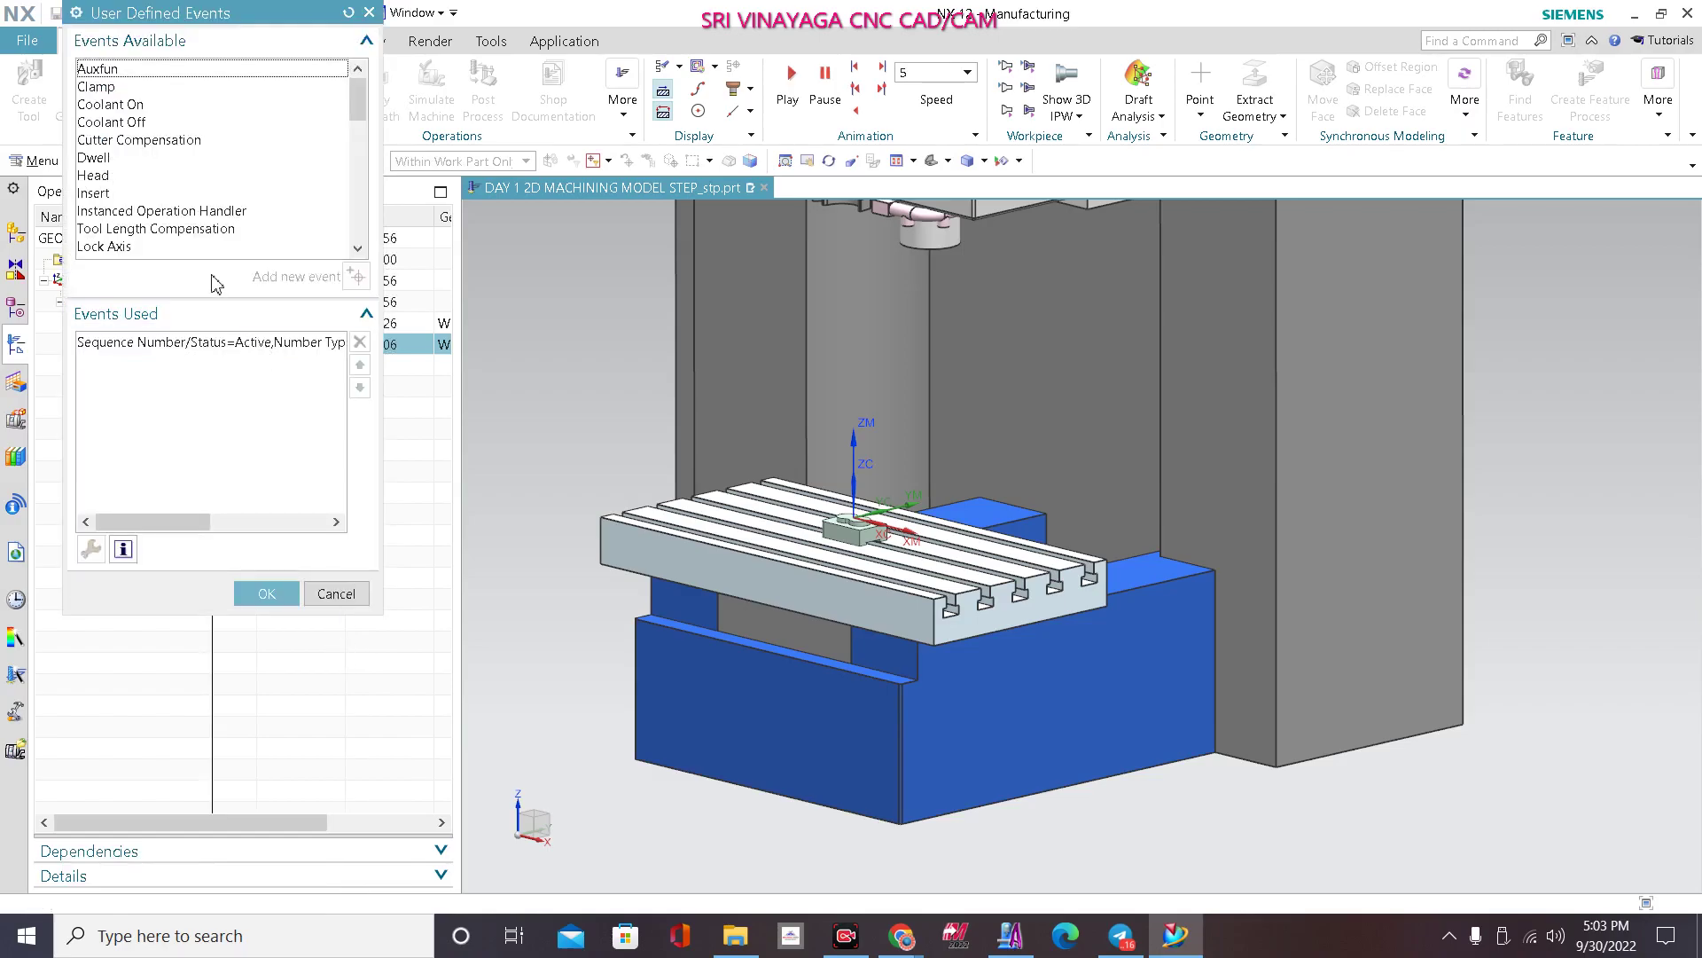
{"action": "double_click", "coordinate": [196, 344]}
{"action": "left_click", "coordinate": [284, 99]}
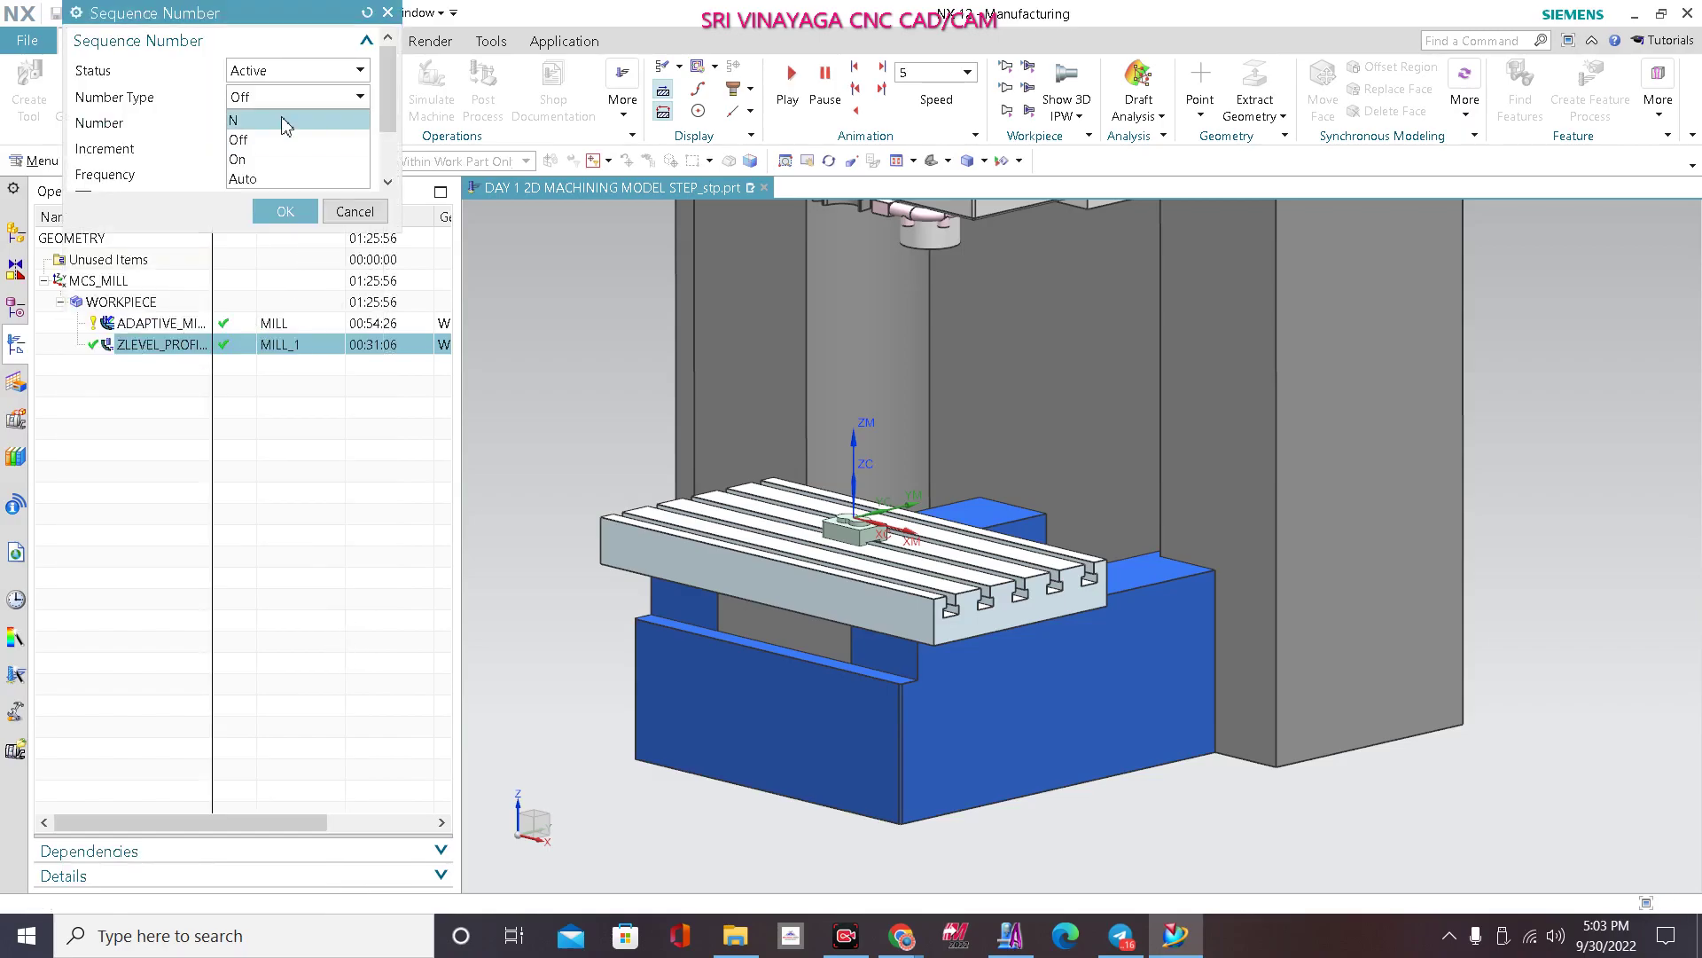
{"action": "left_click", "coordinate": [284, 121]}
{"action": "left_click", "coordinate": [285, 70]}
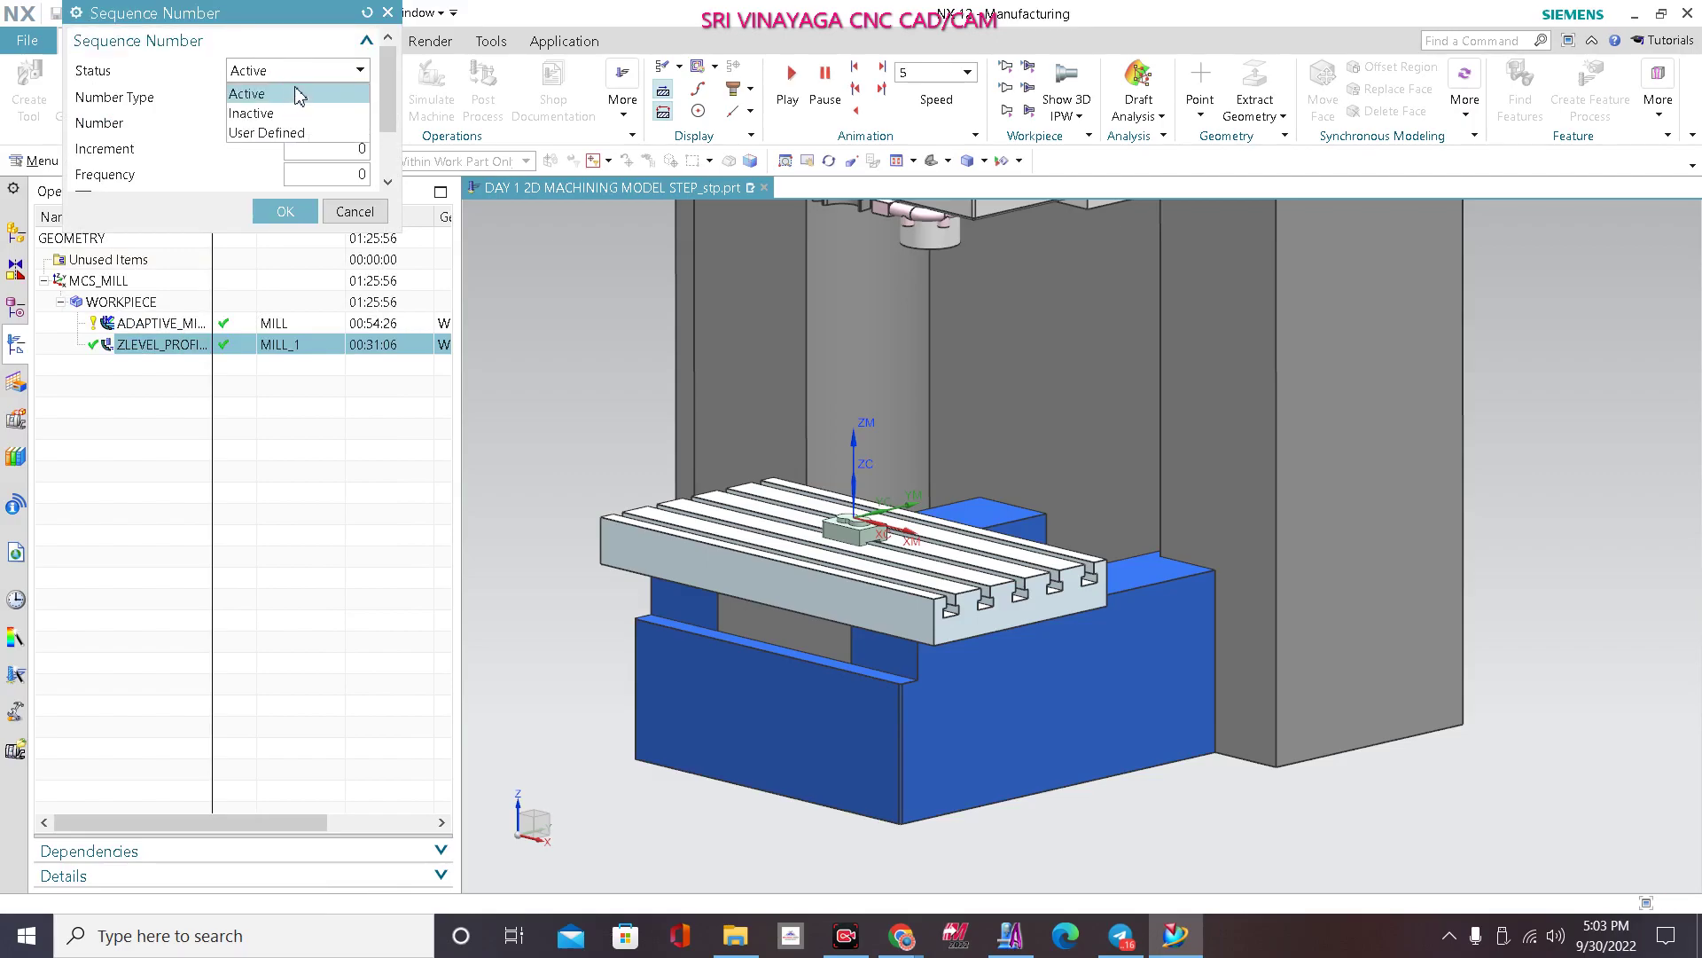
{"action": "left_click", "coordinate": [266, 133]}
{"action": "left_click", "coordinate": [306, 72]}
{"action": "left_click", "coordinate": [284, 95]}
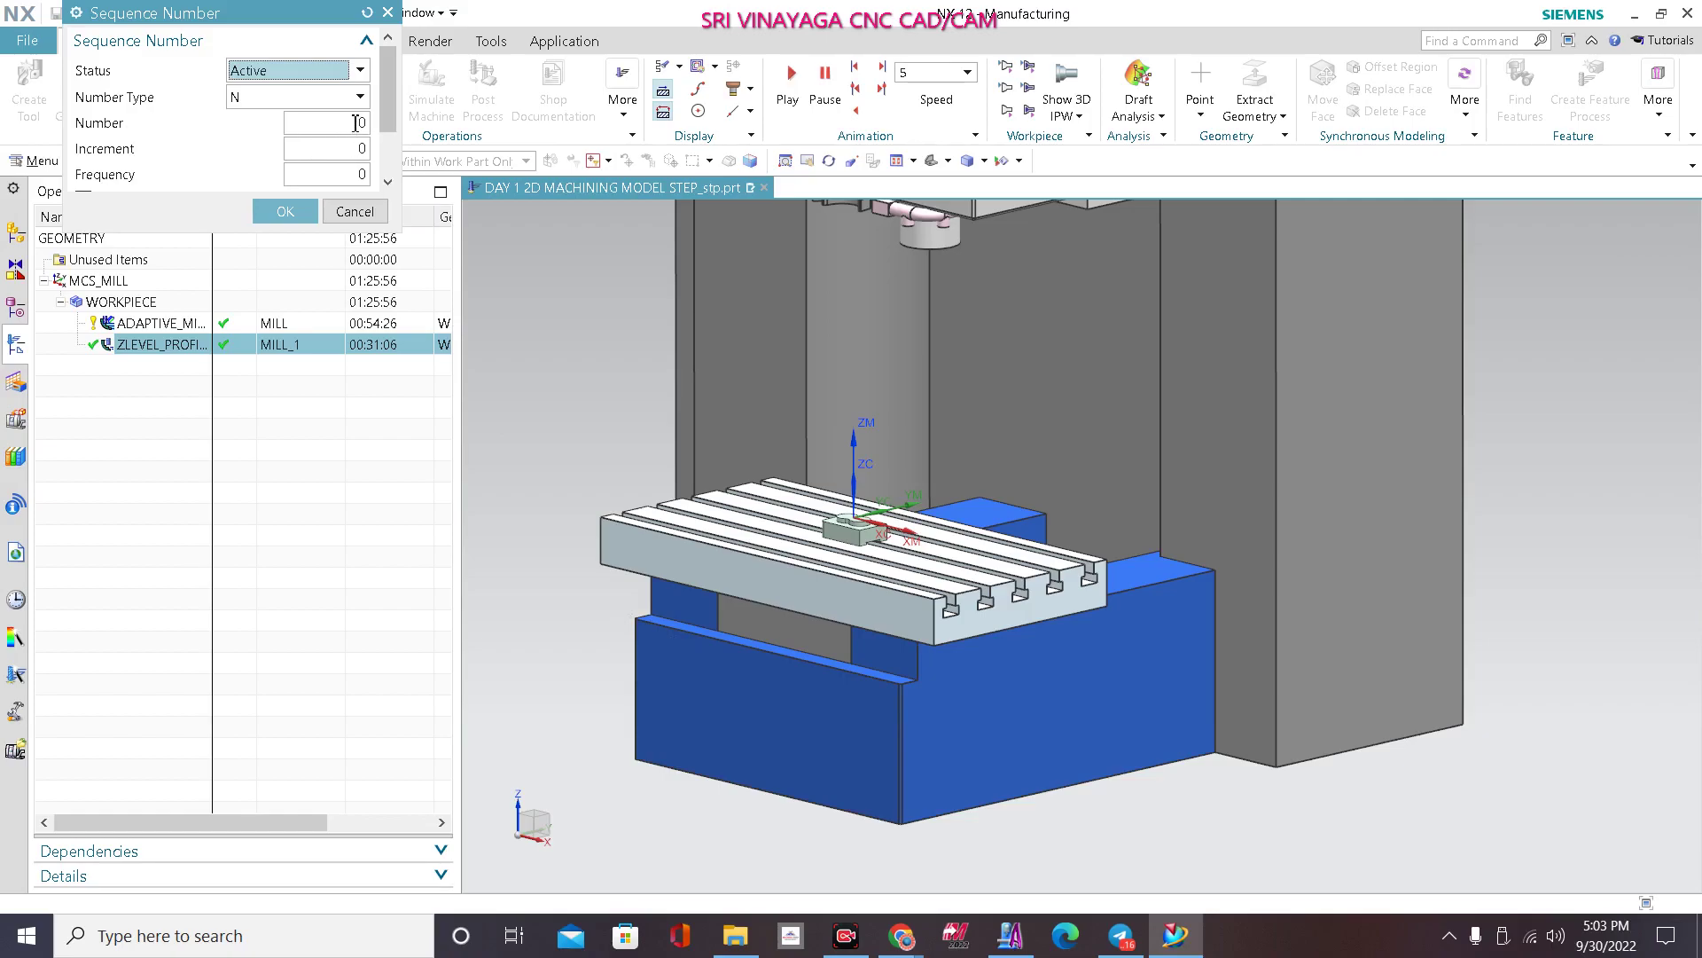
Step: Accept the Sequence Number event and save the ZLEVEL_PROFILE operation with it
{"action": "left_click_drag", "start_coordinate": [355, 122], "coordinate": [372, 122]}
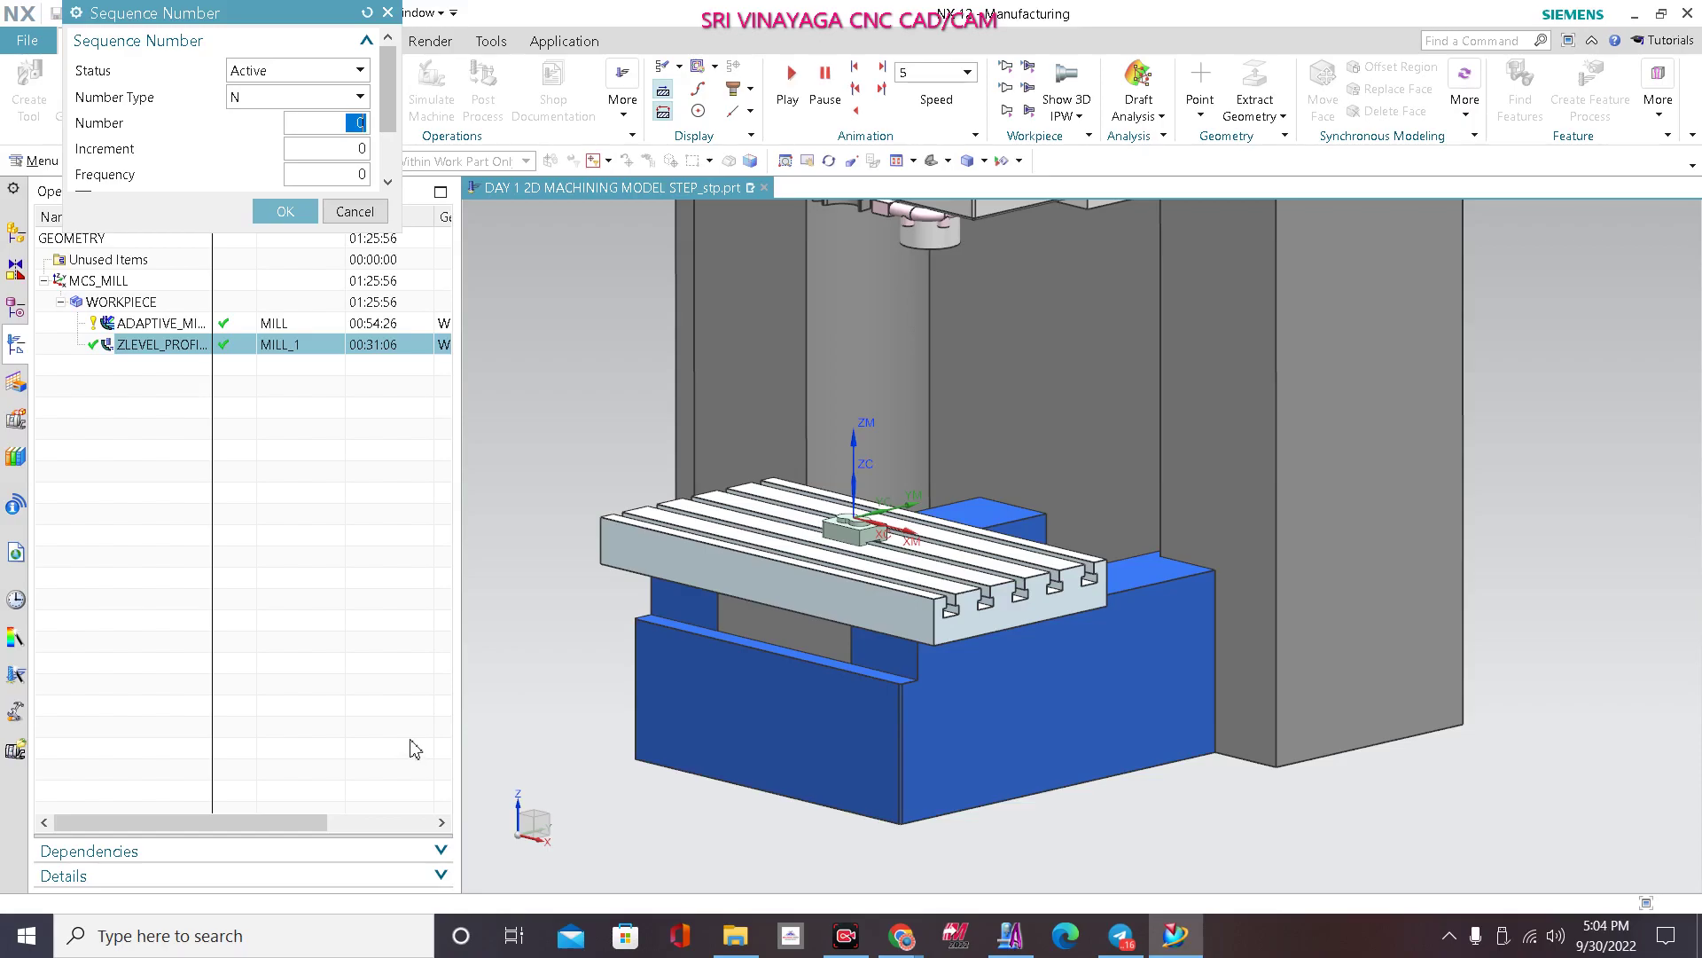
{"action": "left_click", "coordinate": [285, 211]}
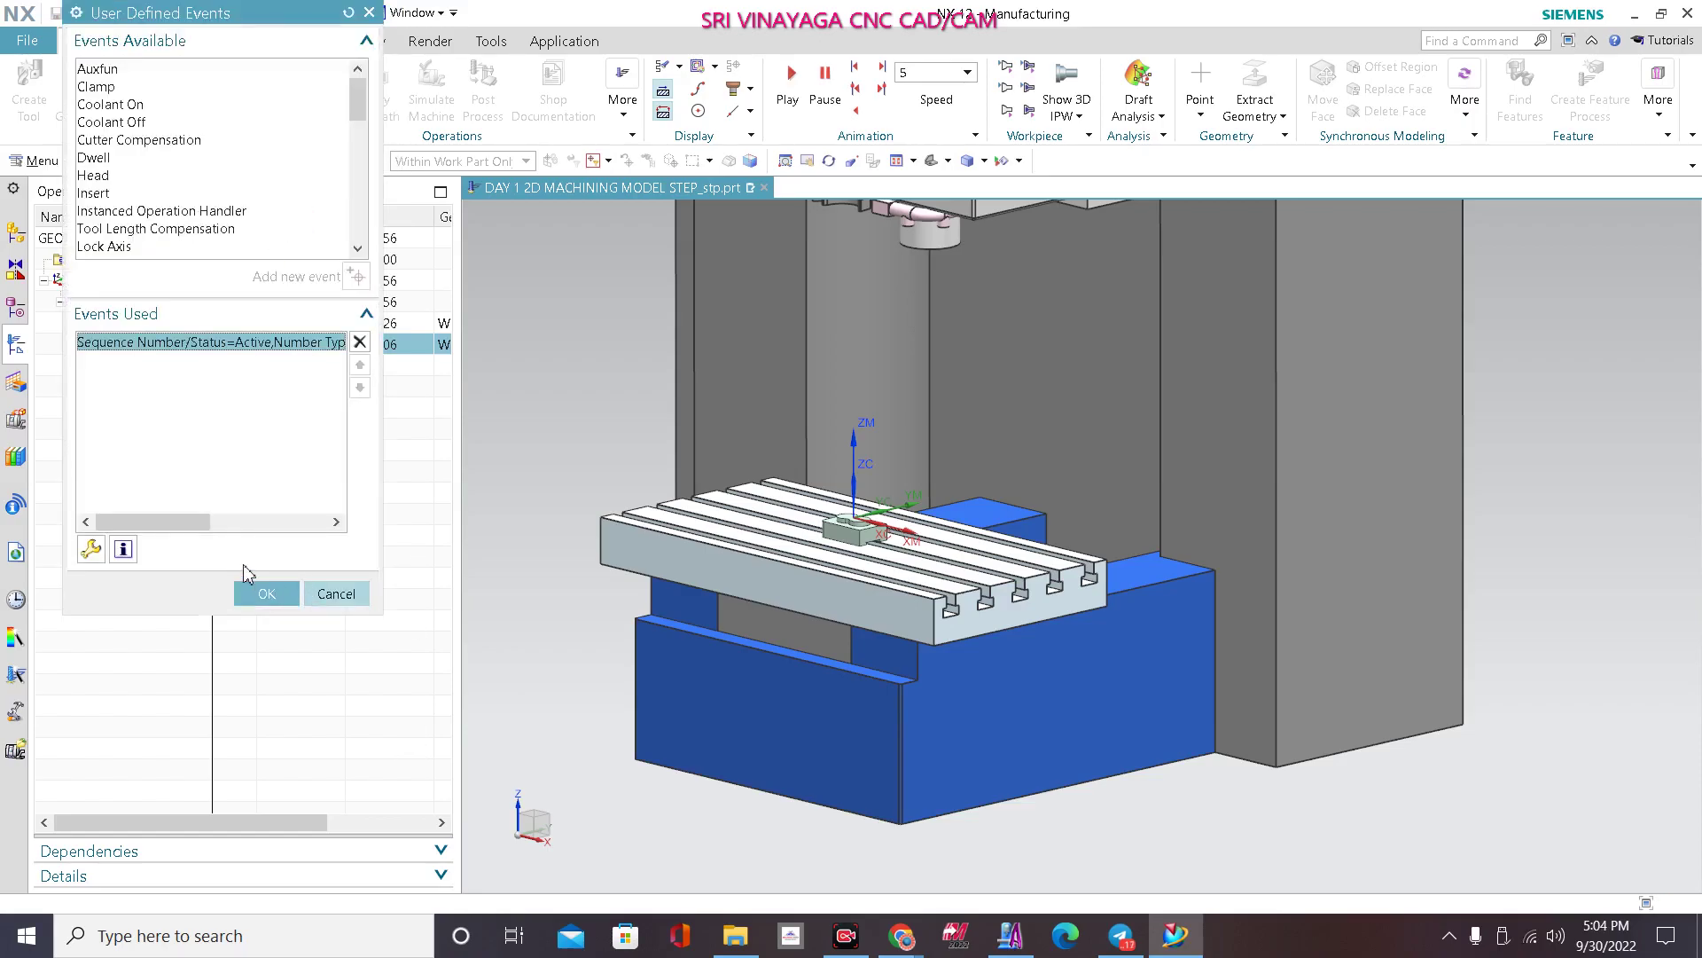
{"action": "left_click", "coordinate": [267, 594]}
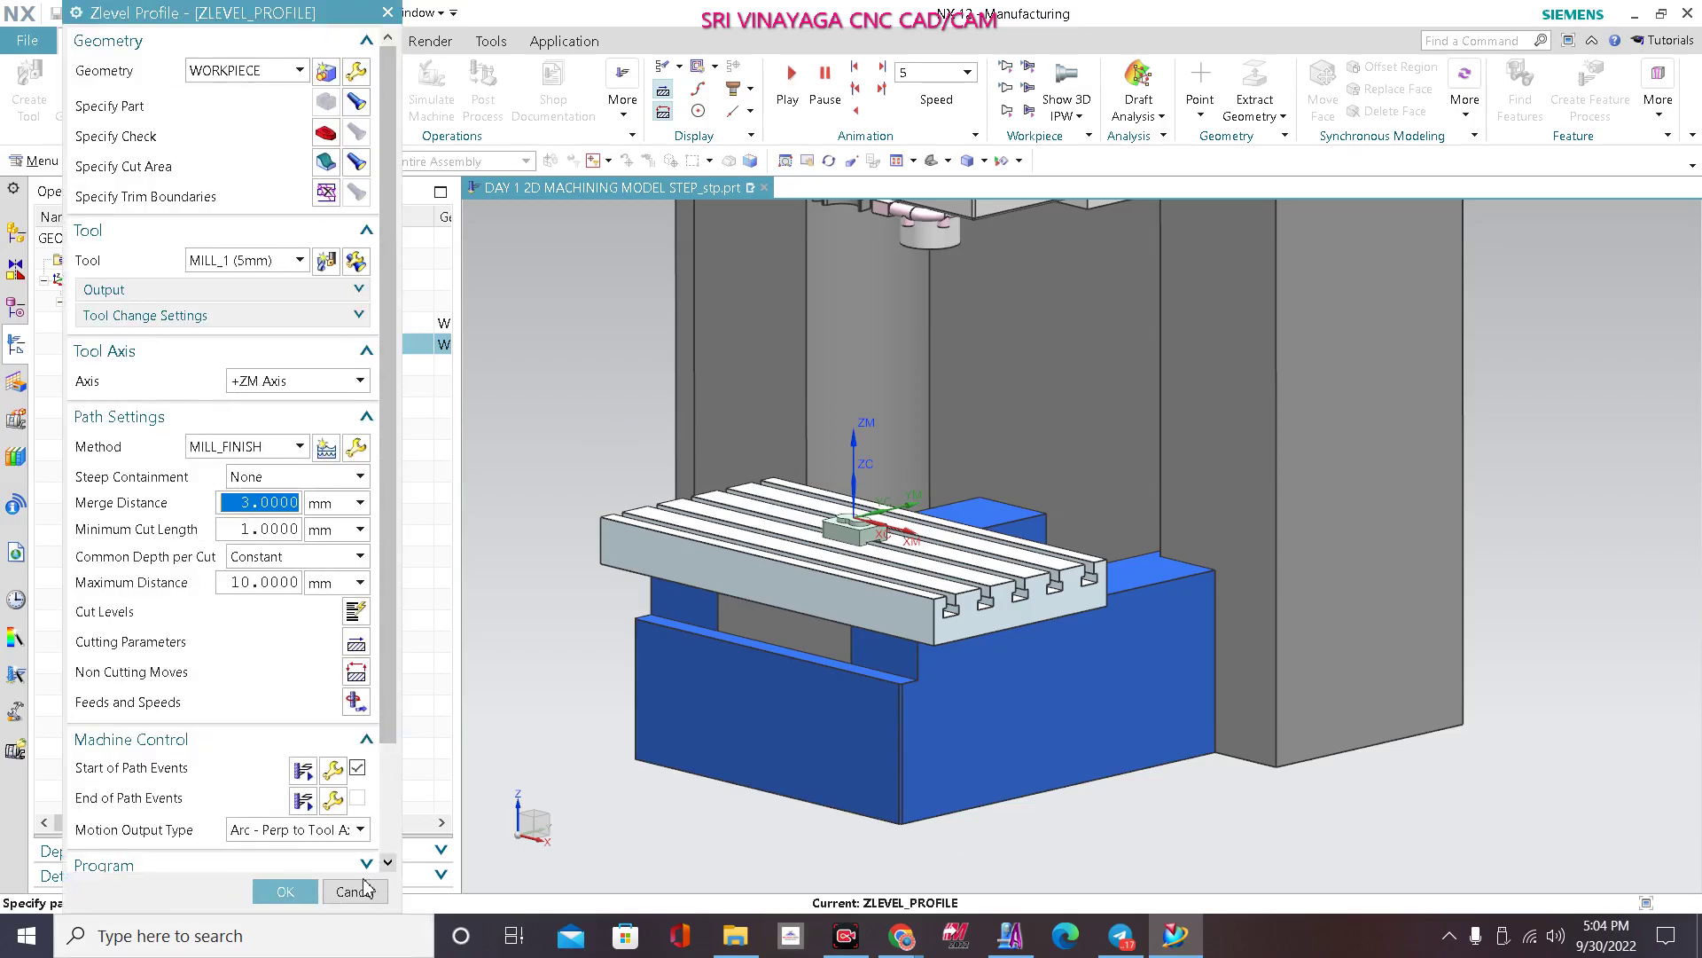
{"action": "left_click", "coordinate": [284, 891]}
Step: Postprocess ZLEVEL_PROFILE again with 3-Ax_Mill_Vertical_PC and Metric/PART units, overwriting the existing ptp output file
{"action": "right_click", "coordinate": [348, 346]}
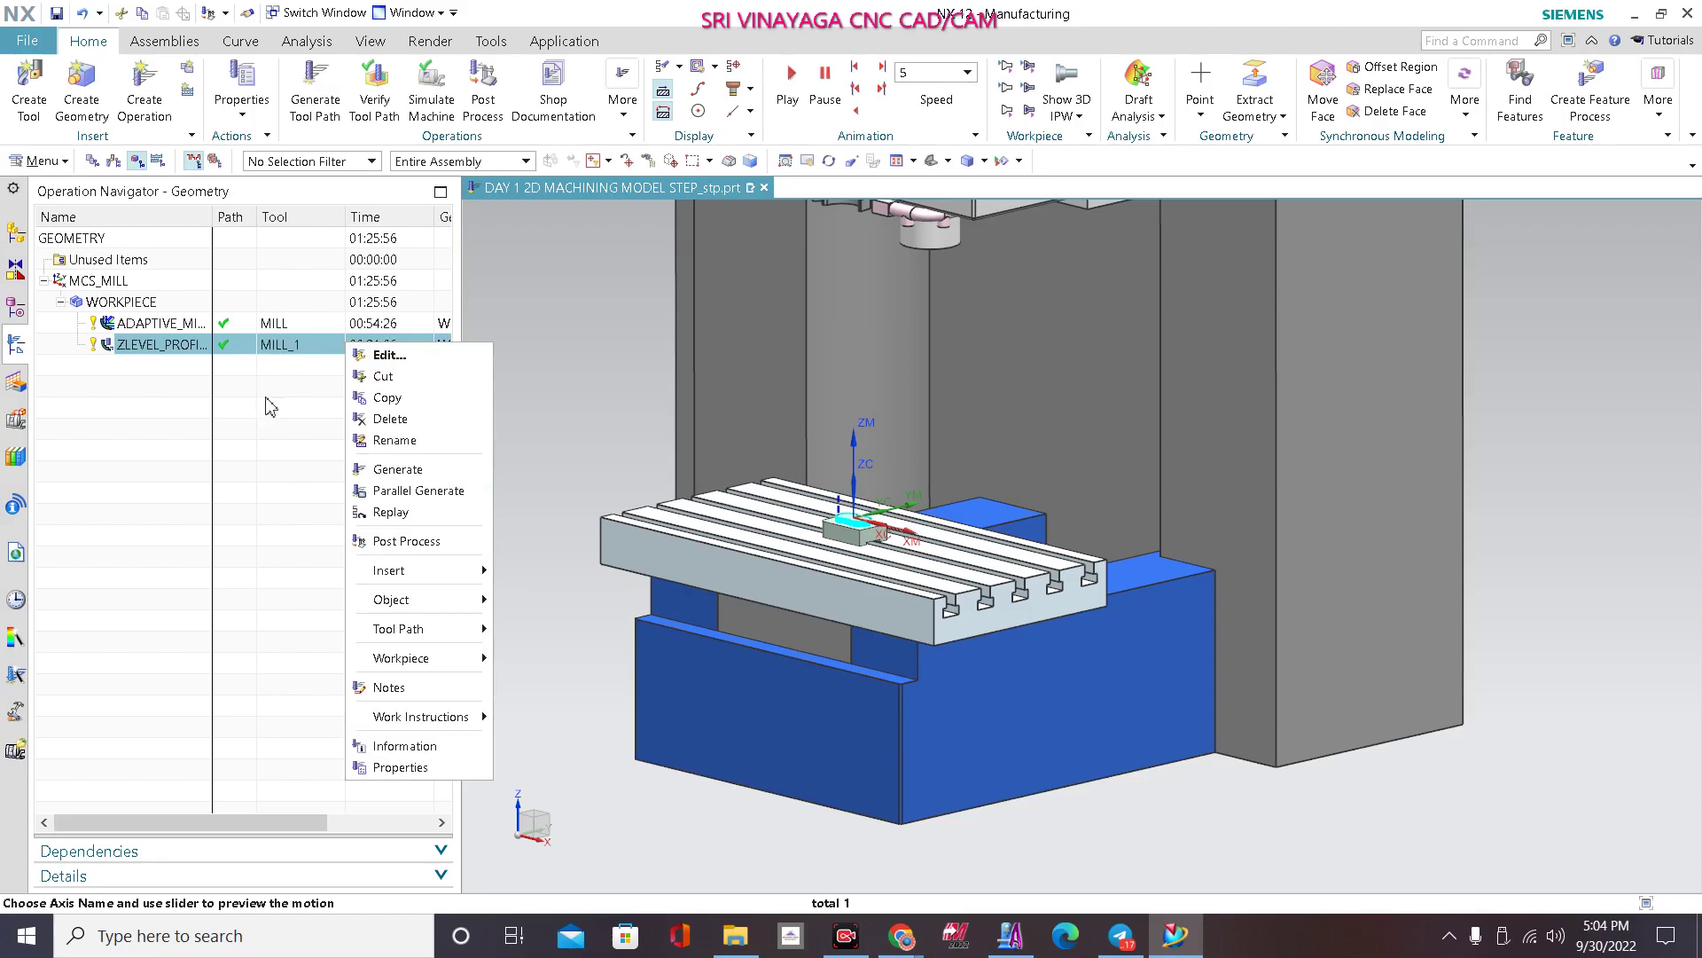
{"action": "left_click", "coordinate": [293, 376]}
{"action": "left_click", "coordinate": [304, 345]}
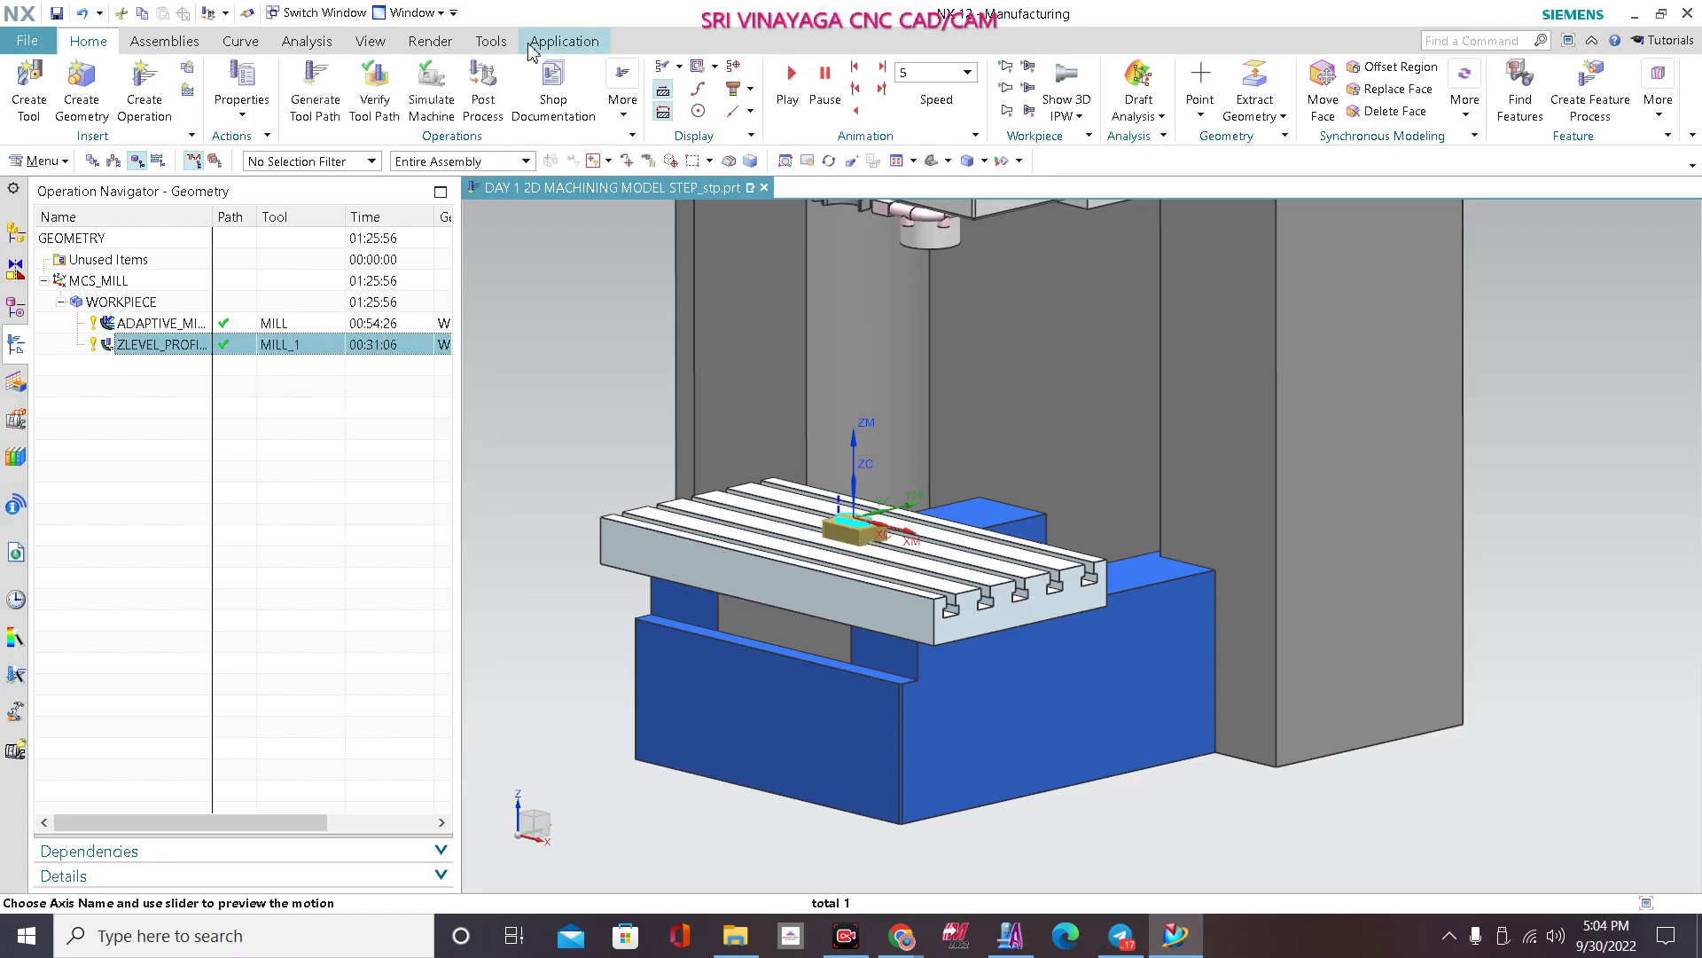
{"action": "left_click", "coordinate": [483, 89]}
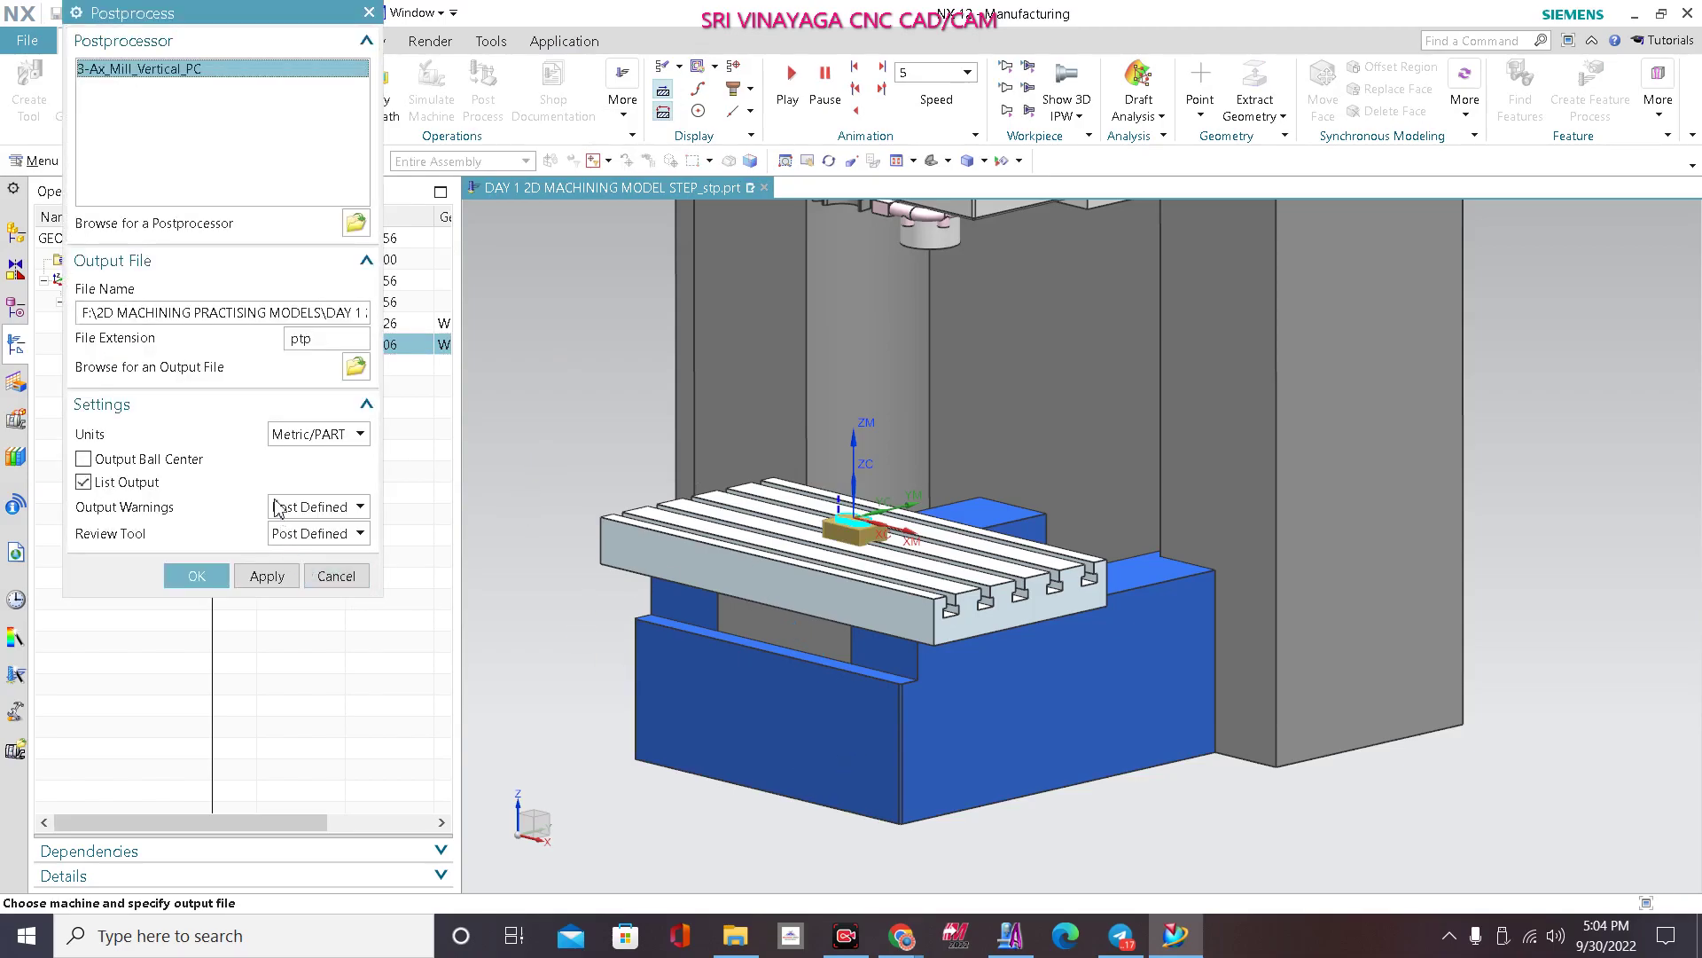
{"action": "left_click", "coordinate": [325, 436]}
{"action": "left_click", "coordinate": [325, 438]}
{"action": "left_click", "coordinate": [196, 575]}
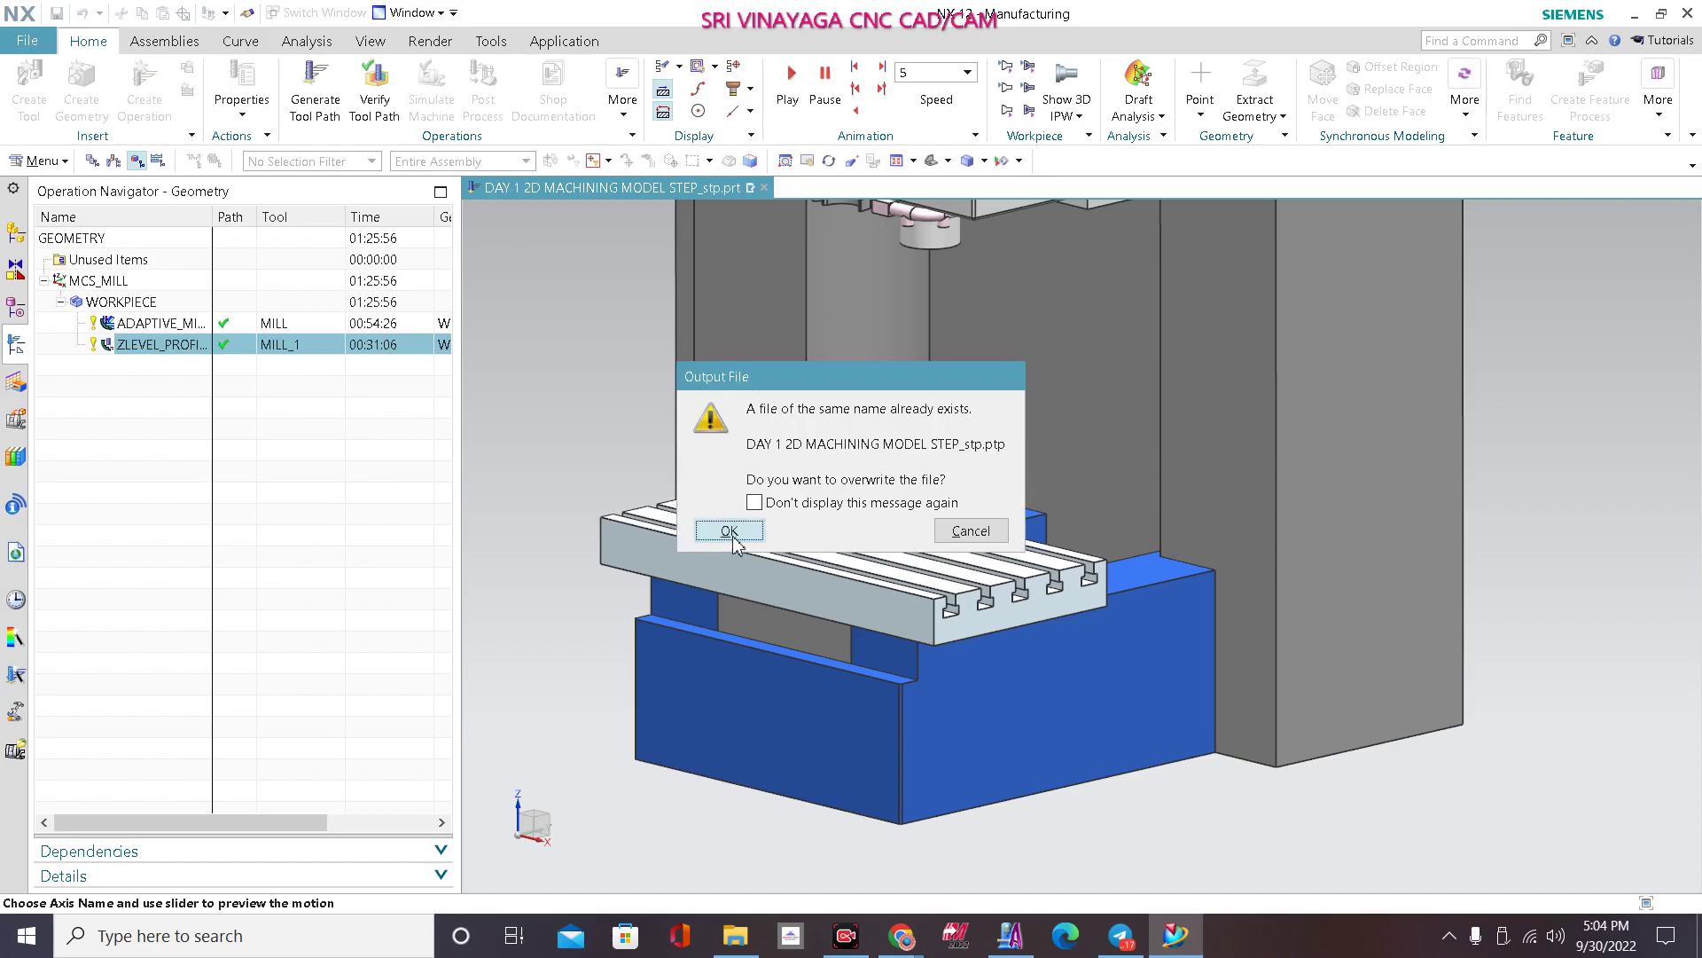
{"action": "left_click", "coordinate": [730, 530]}
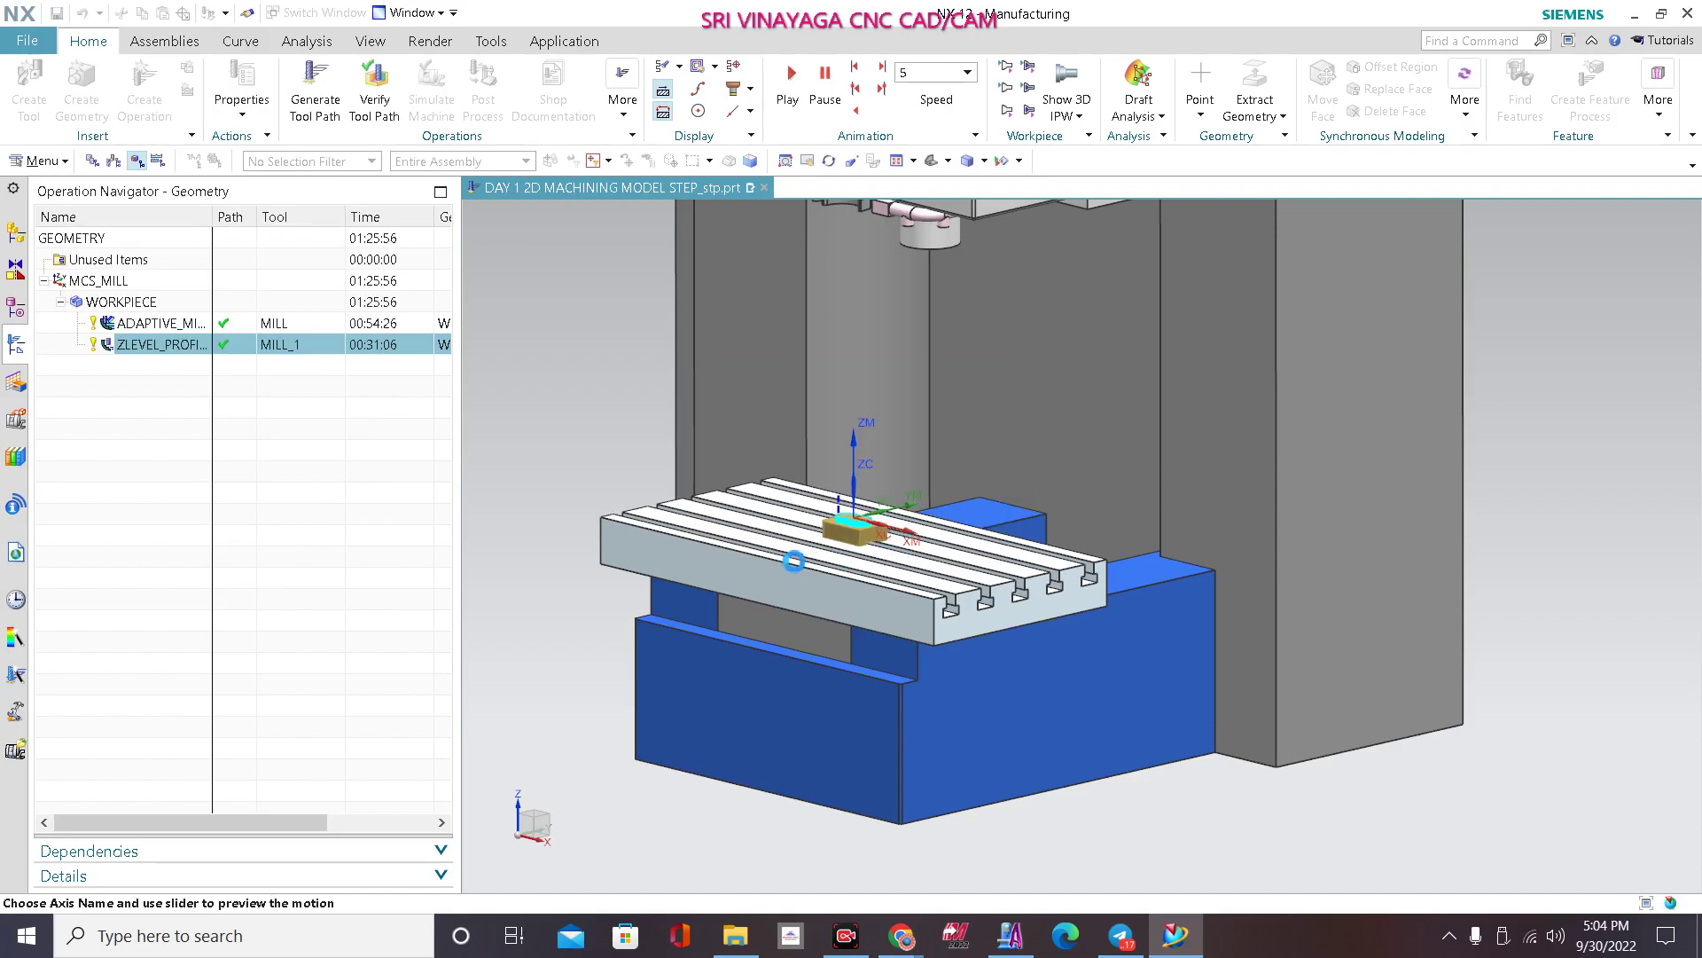
Step: Examine the block numbering in the new ZLEVEL_PROFILE NC code and close the listing
{"action": "scroll", "coordinate": [804, 558], "scroll_direction": "down", "scroll_amount": 3}
{"action": "scroll", "coordinate": [804, 557], "scroll_direction": "down", "scroll_amount": 10}
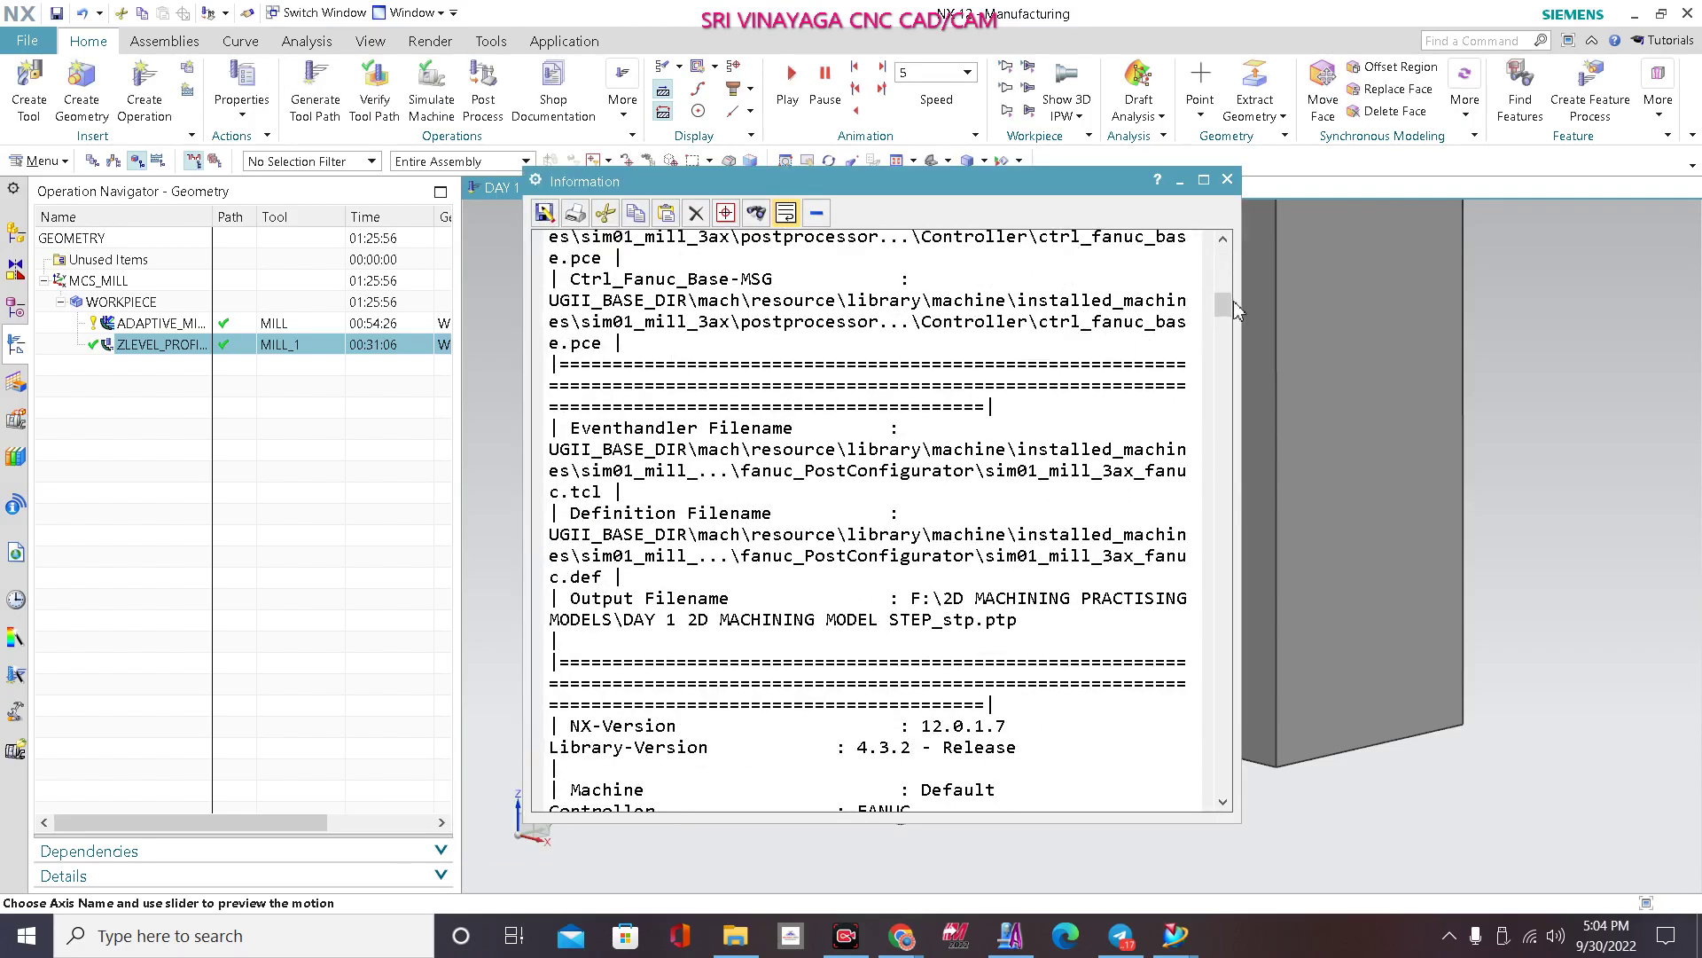
{"action": "left_click_drag", "start_coordinate": [1230, 306], "coordinate": [1229, 396]}
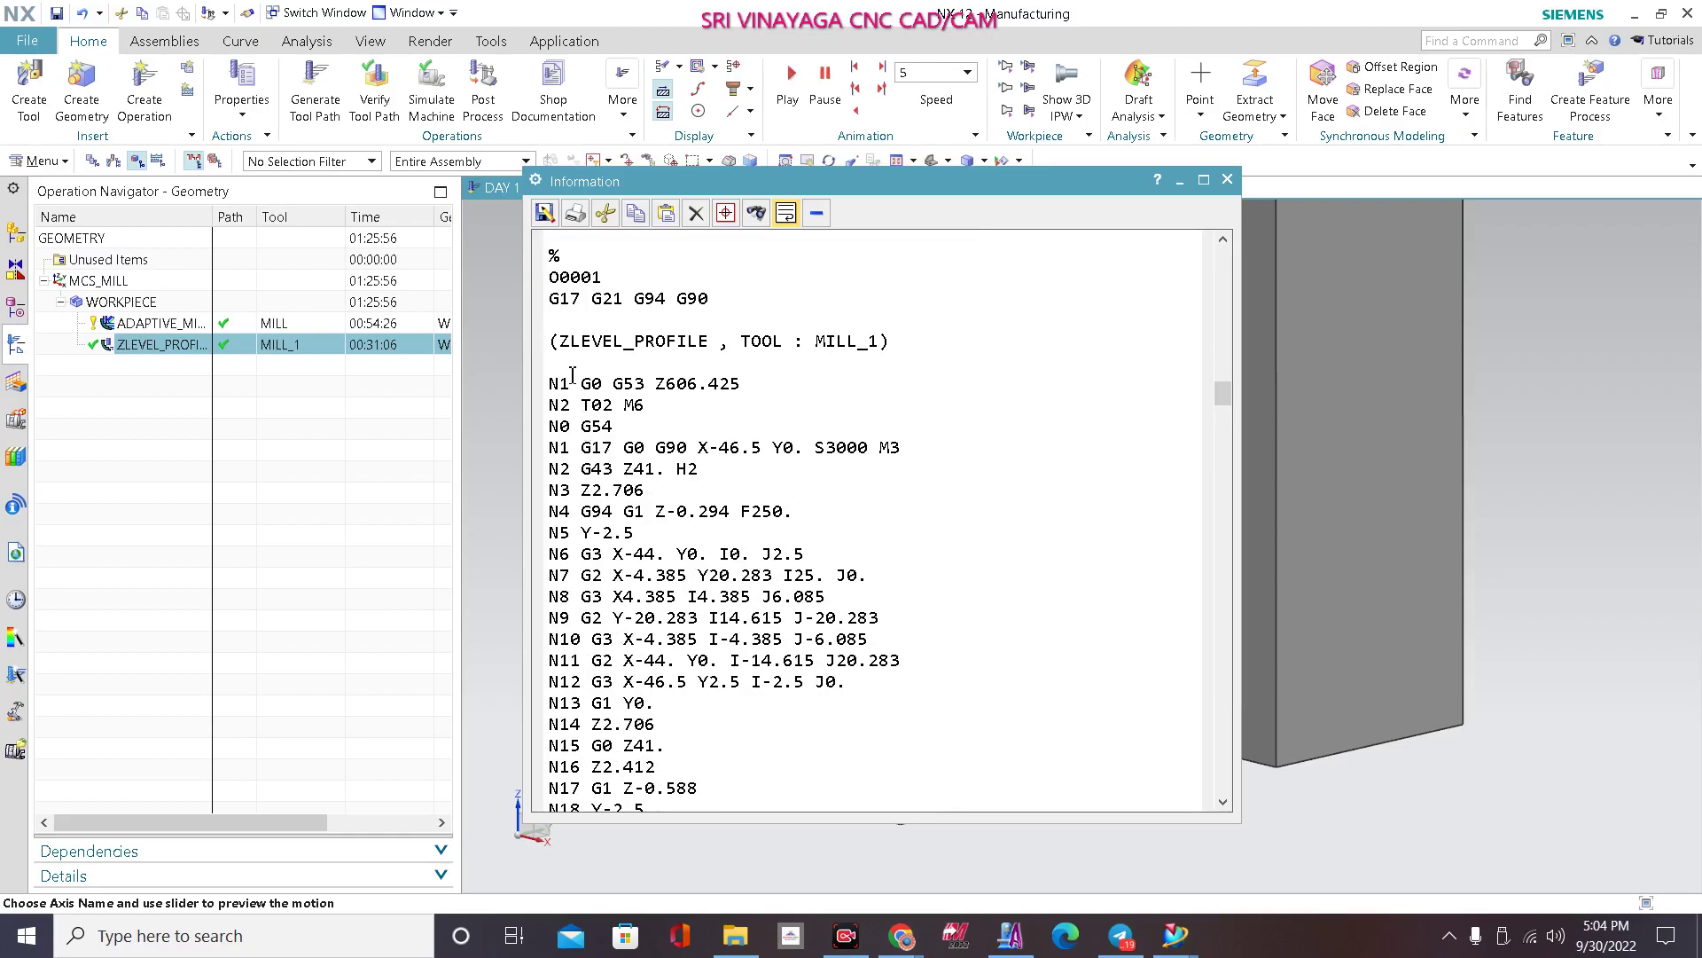
{"action": "left_click_drag", "start_coordinate": [555, 383], "coordinate": [709, 579]}
{"action": "left_click_drag", "start_coordinate": [703, 503], "coordinate": [570, 383]}
{"action": "left_click_drag", "start_coordinate": [552, 445], "coordinate": [648, 553]}
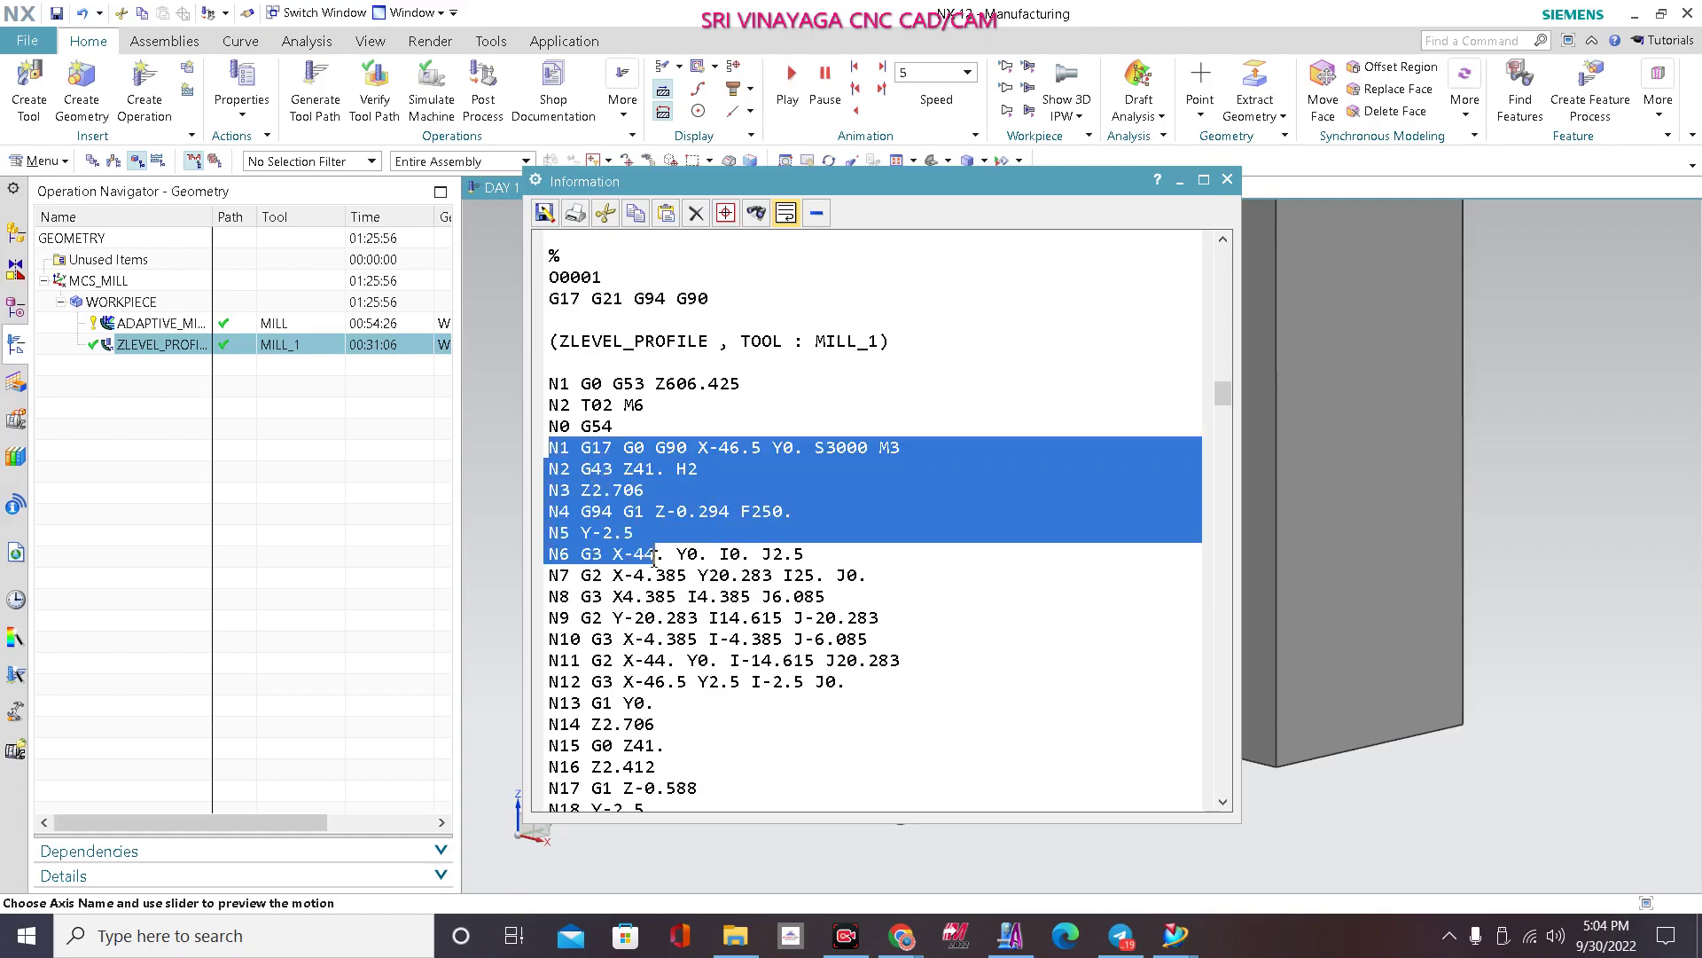
{"action": "scroll", "coordinate": [653, 559], "scroll_direction": "down", "scroll_amount": 1}
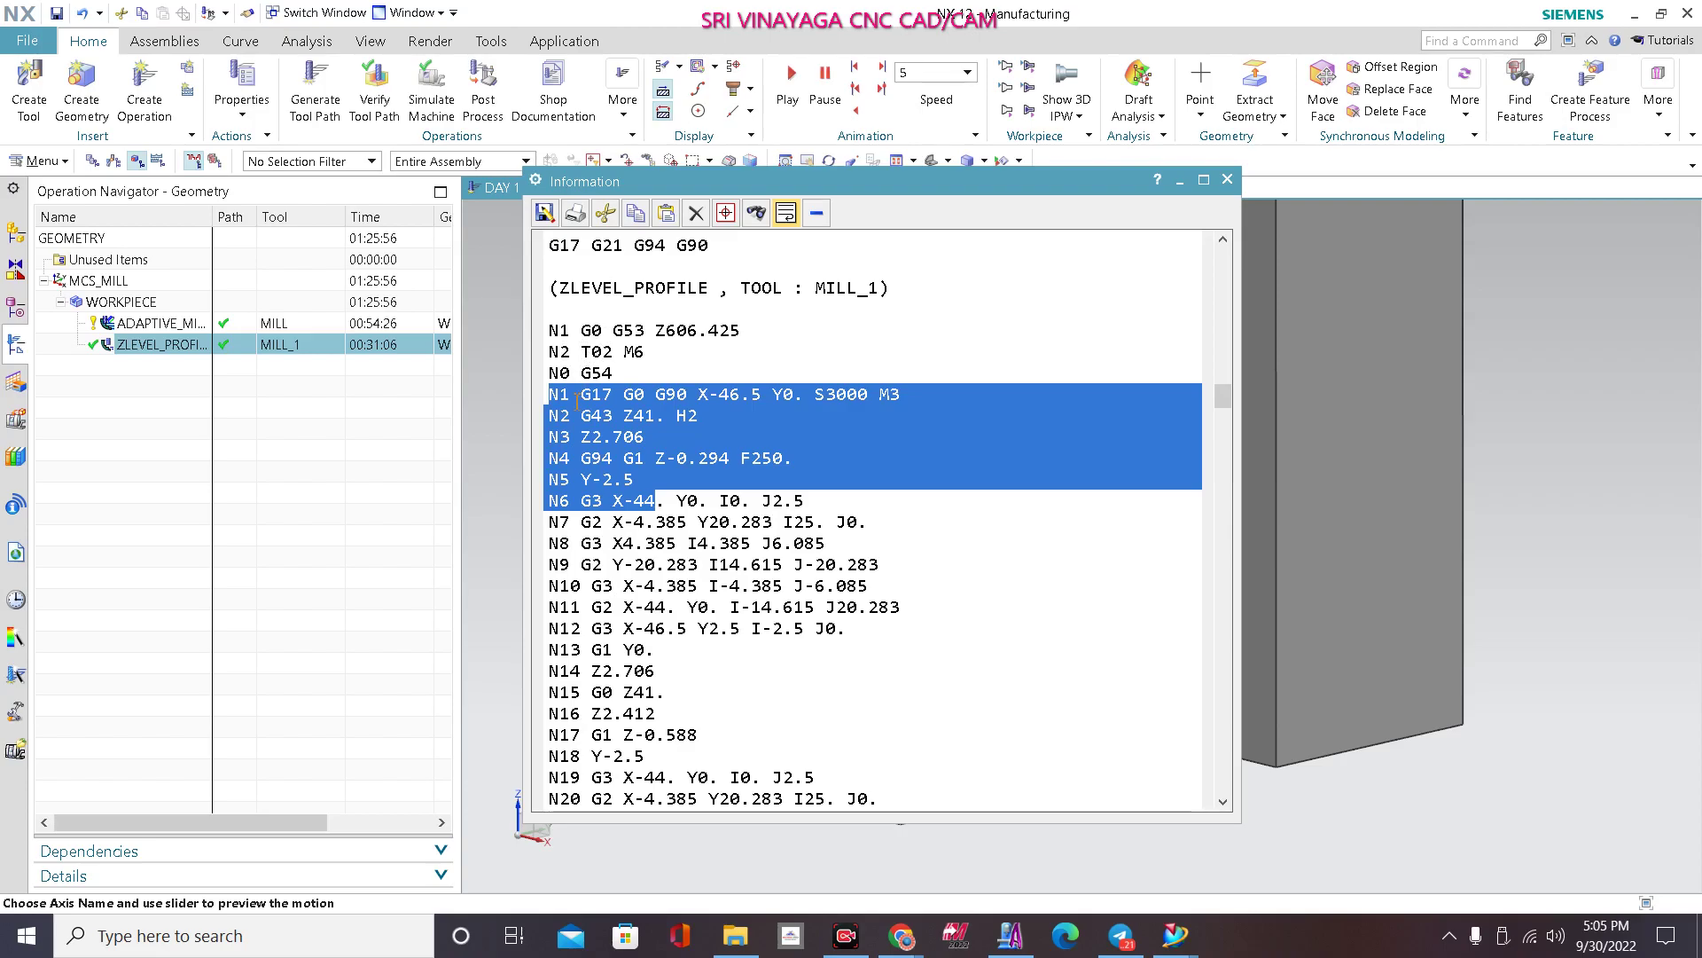
{"action": "left_click", "coordinate": [1003, 709]}
{"action": "left_click_drag", "start_coordinate": [549, 393], "coordinate": [1064, 723]}
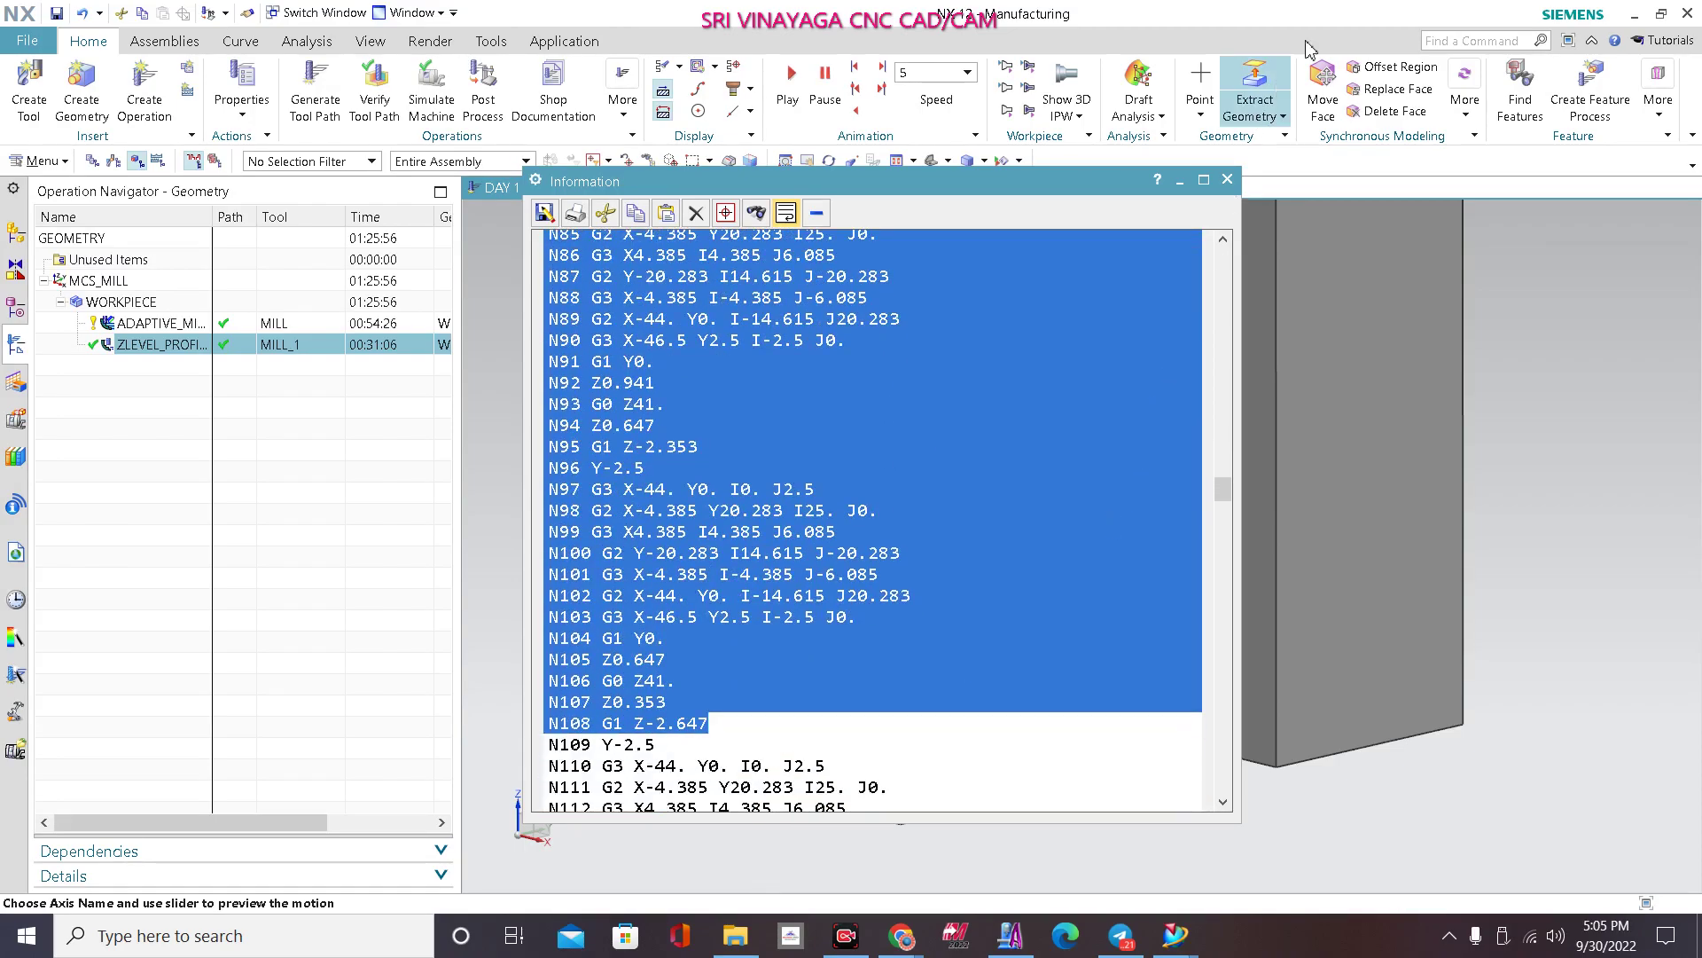
{"action": "left_click", "coordinate": [1227, 179]}
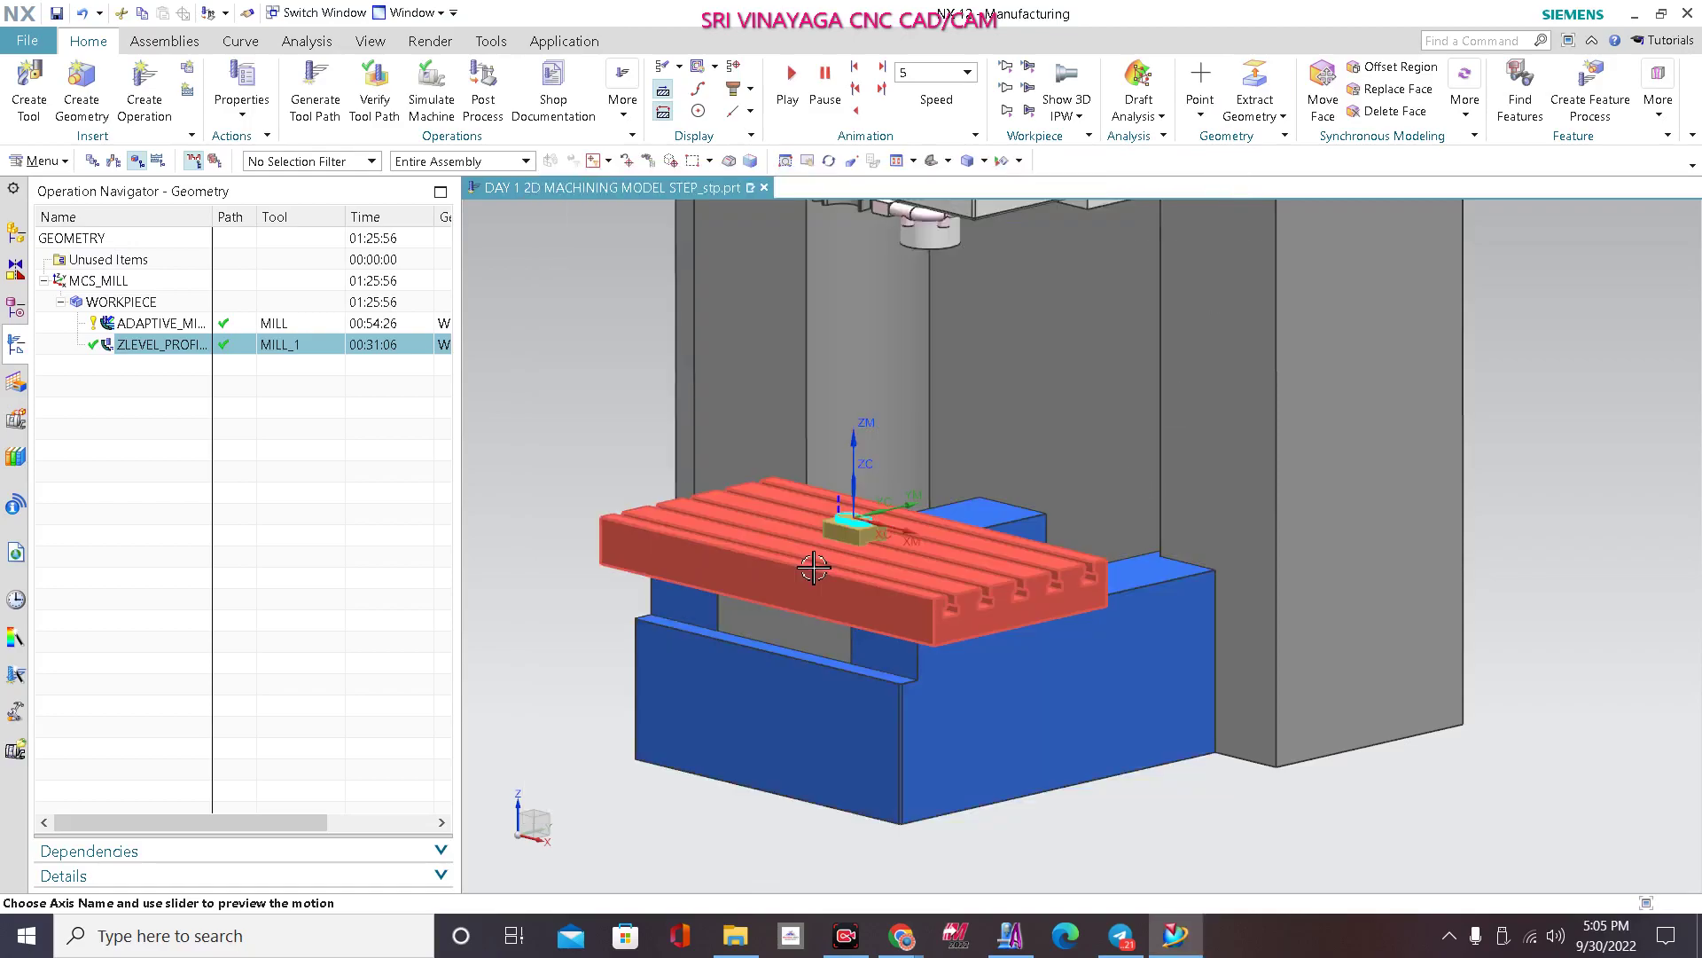
{"action": "scroll", "coordinate": [811, 581], "scroll_direction": "up", "scroll_amount": 3}
{"action": "scroll", "coordinate": [811, 594], "scroll_direction": "down", "scroll_amount": 5}
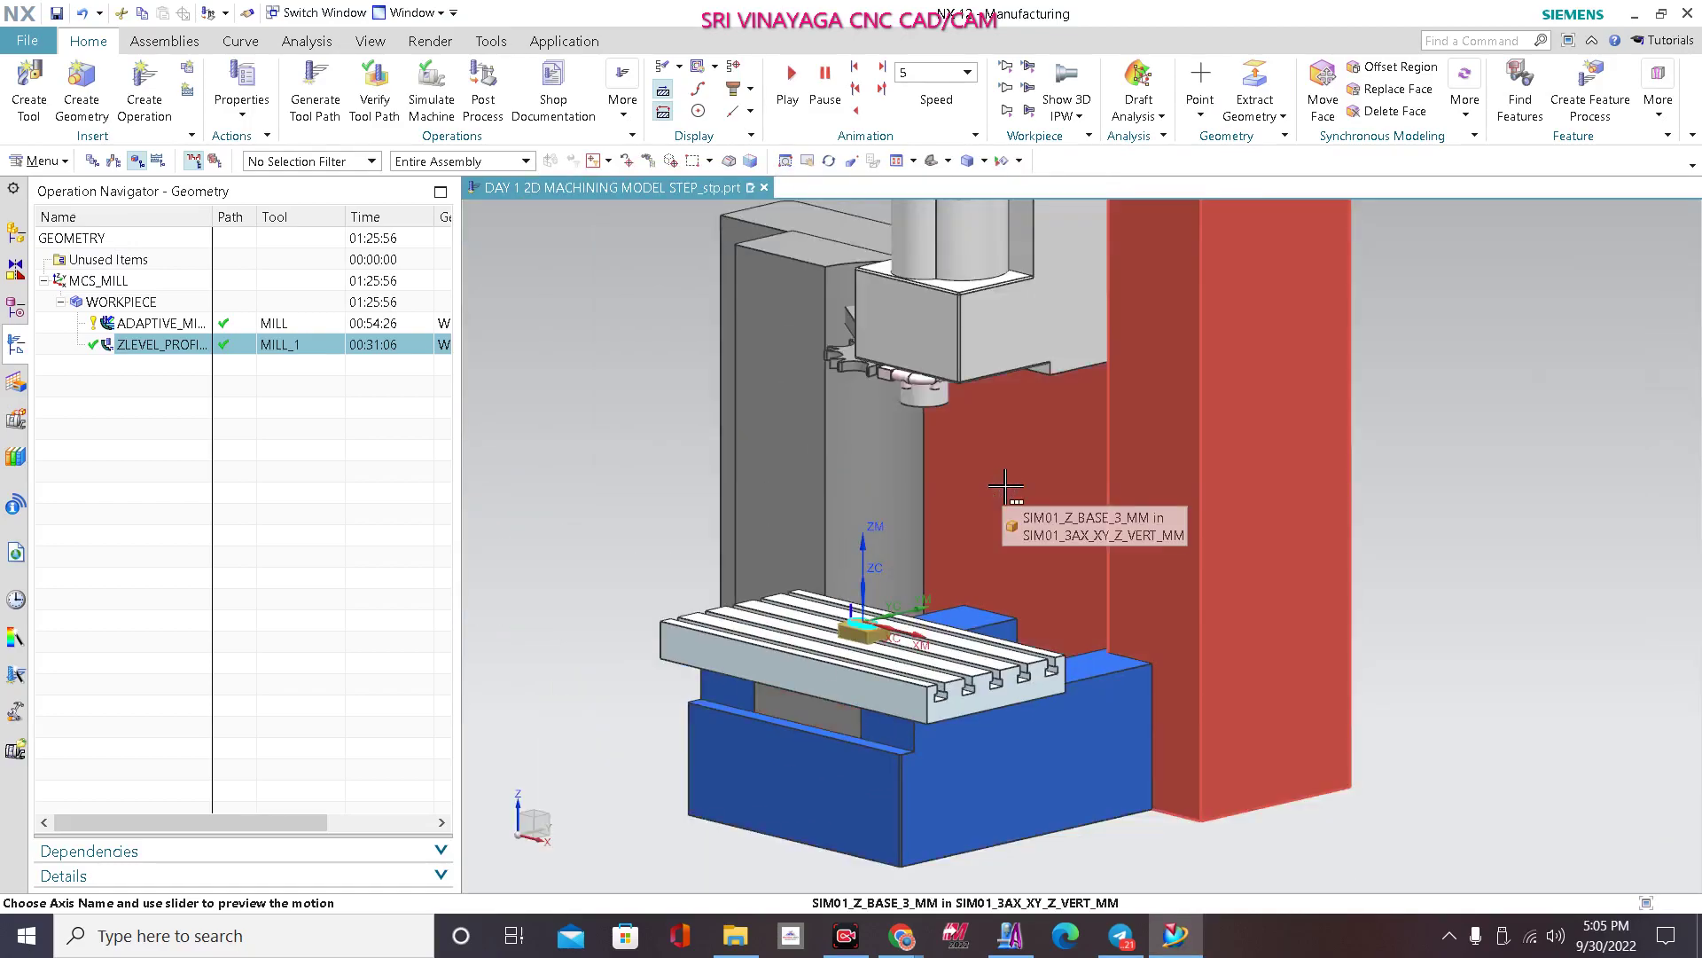
{"action": "left_click", "coordinate": [363, 322]}
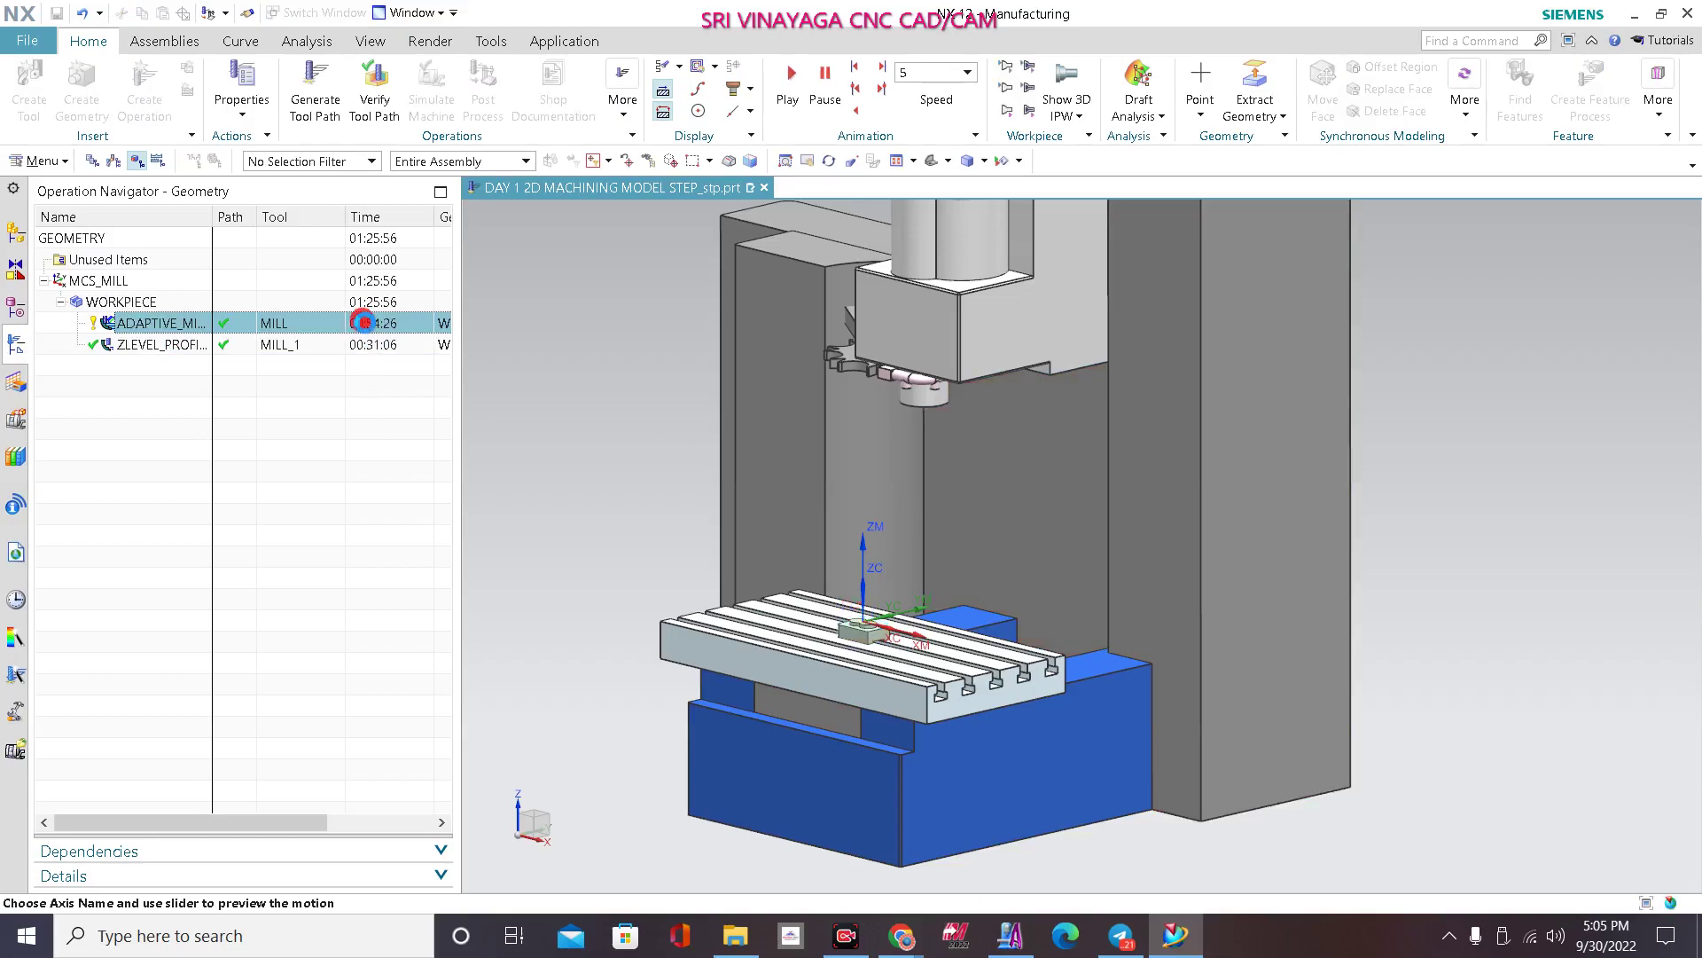
{"action": "double_click", "coordinate": [364, 323]}
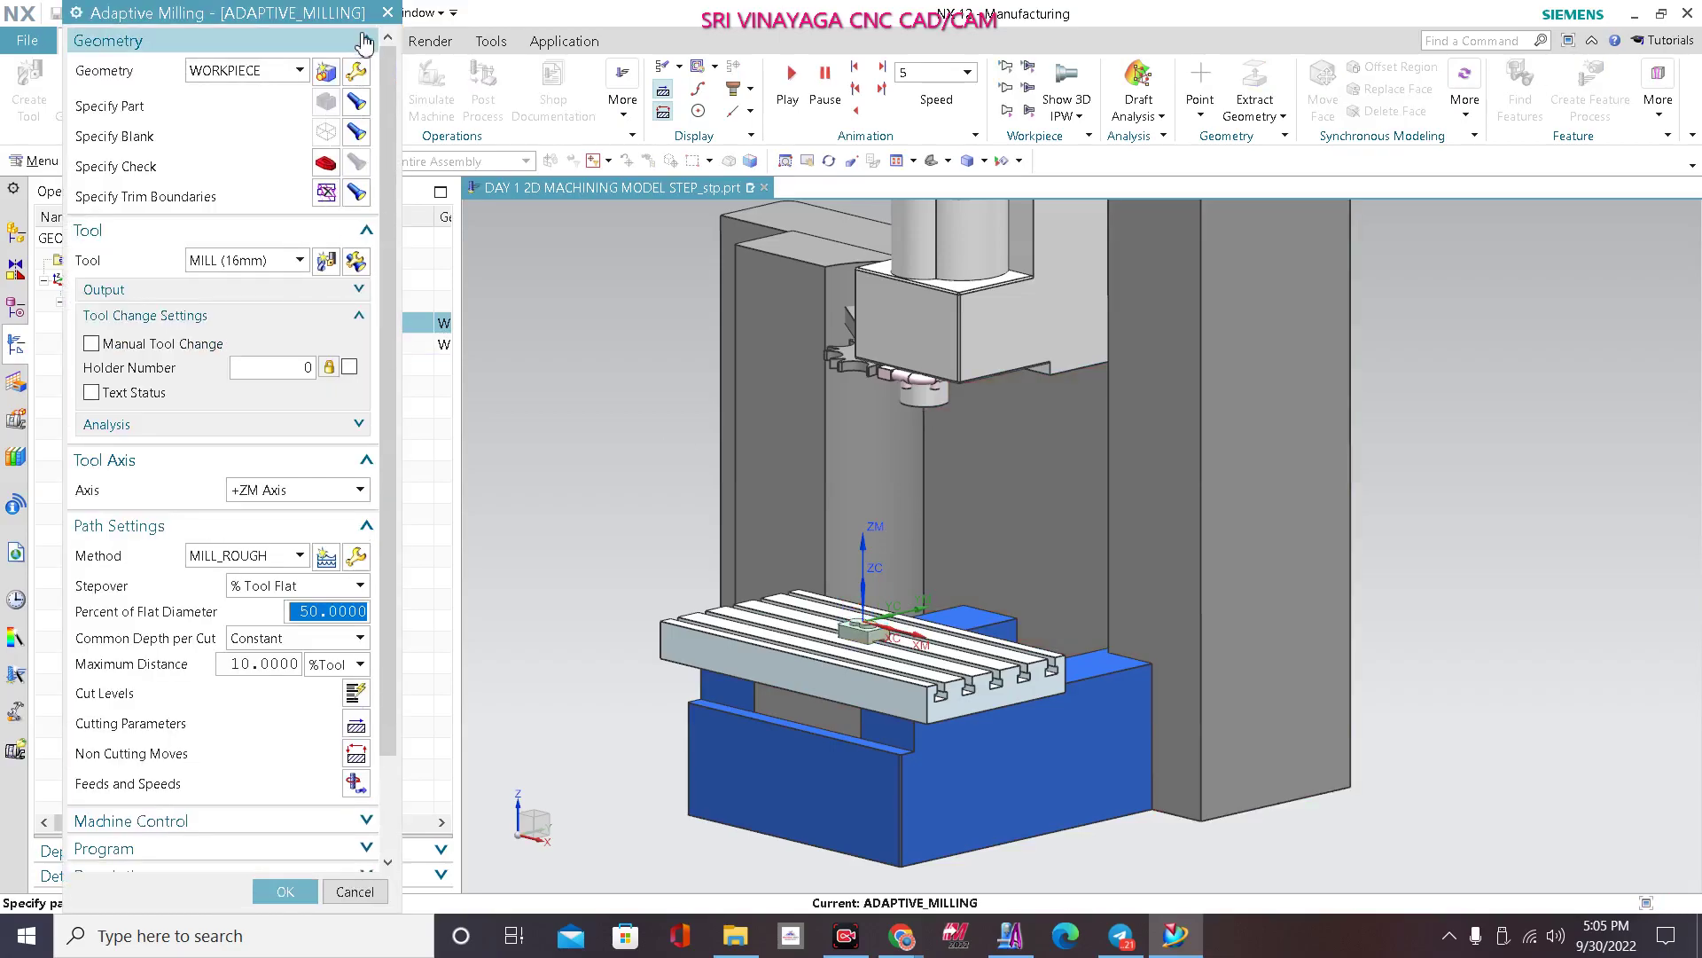
{"action": "left_click", "coordinate": [387, 12]}
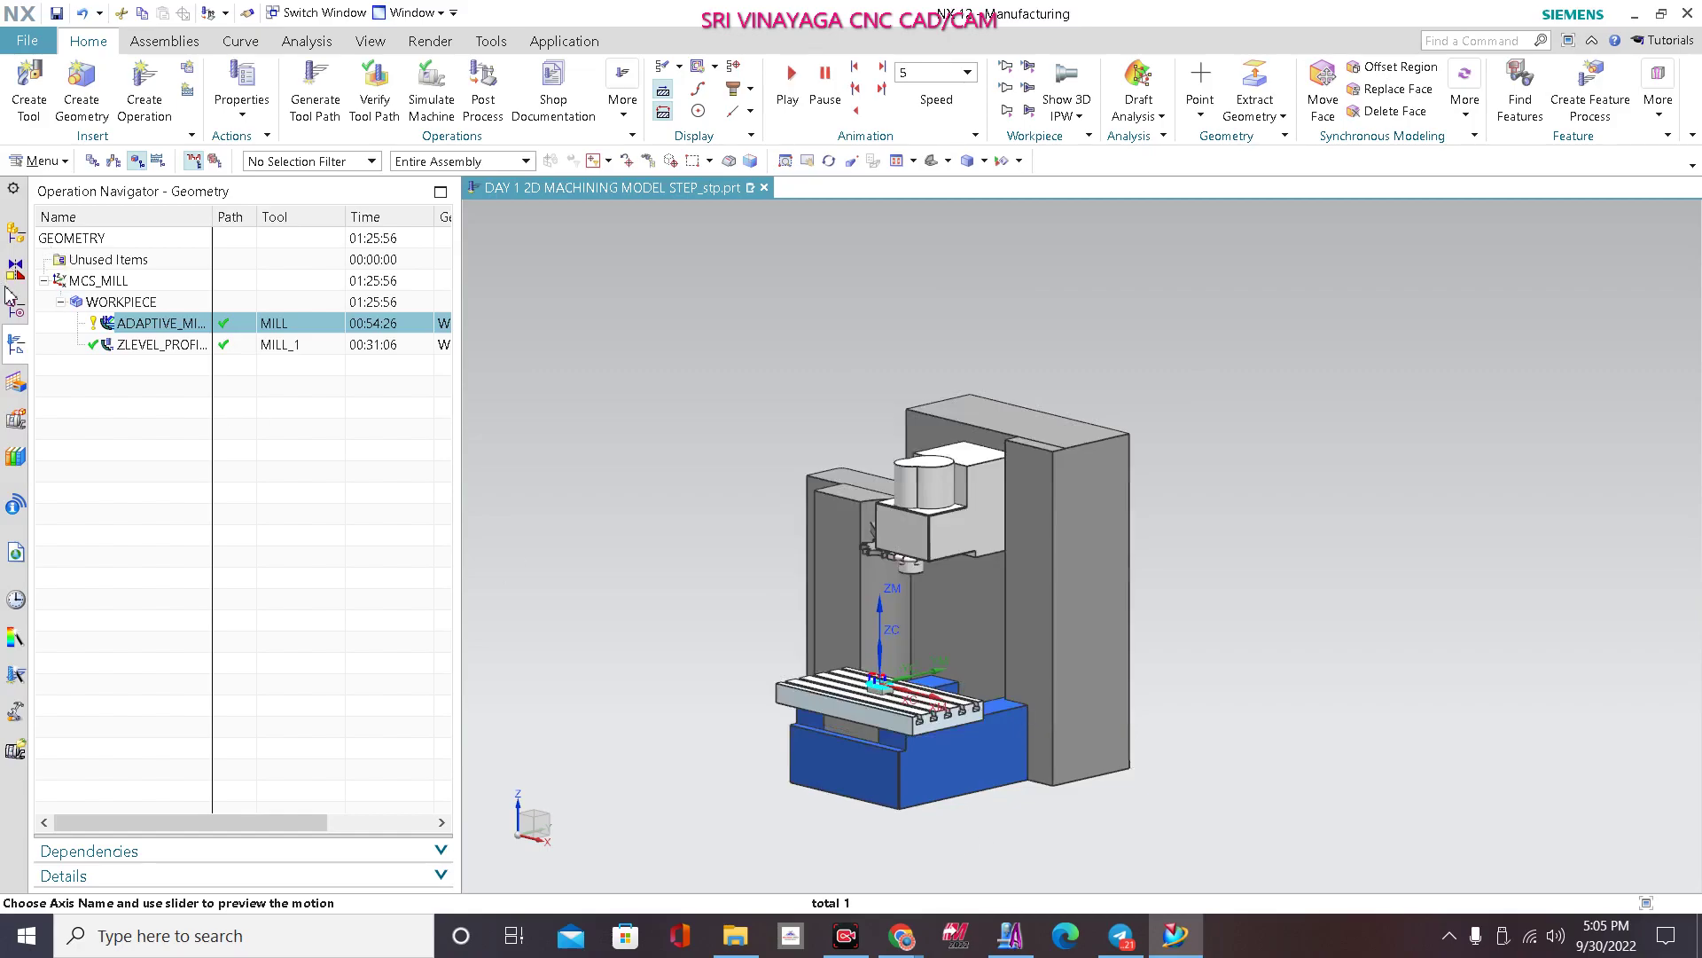
Step: Show the operations by machine tool and remove the 3-axis vertical mill from the setup
{"action": "left_click", "coordinate": [113, 162]}
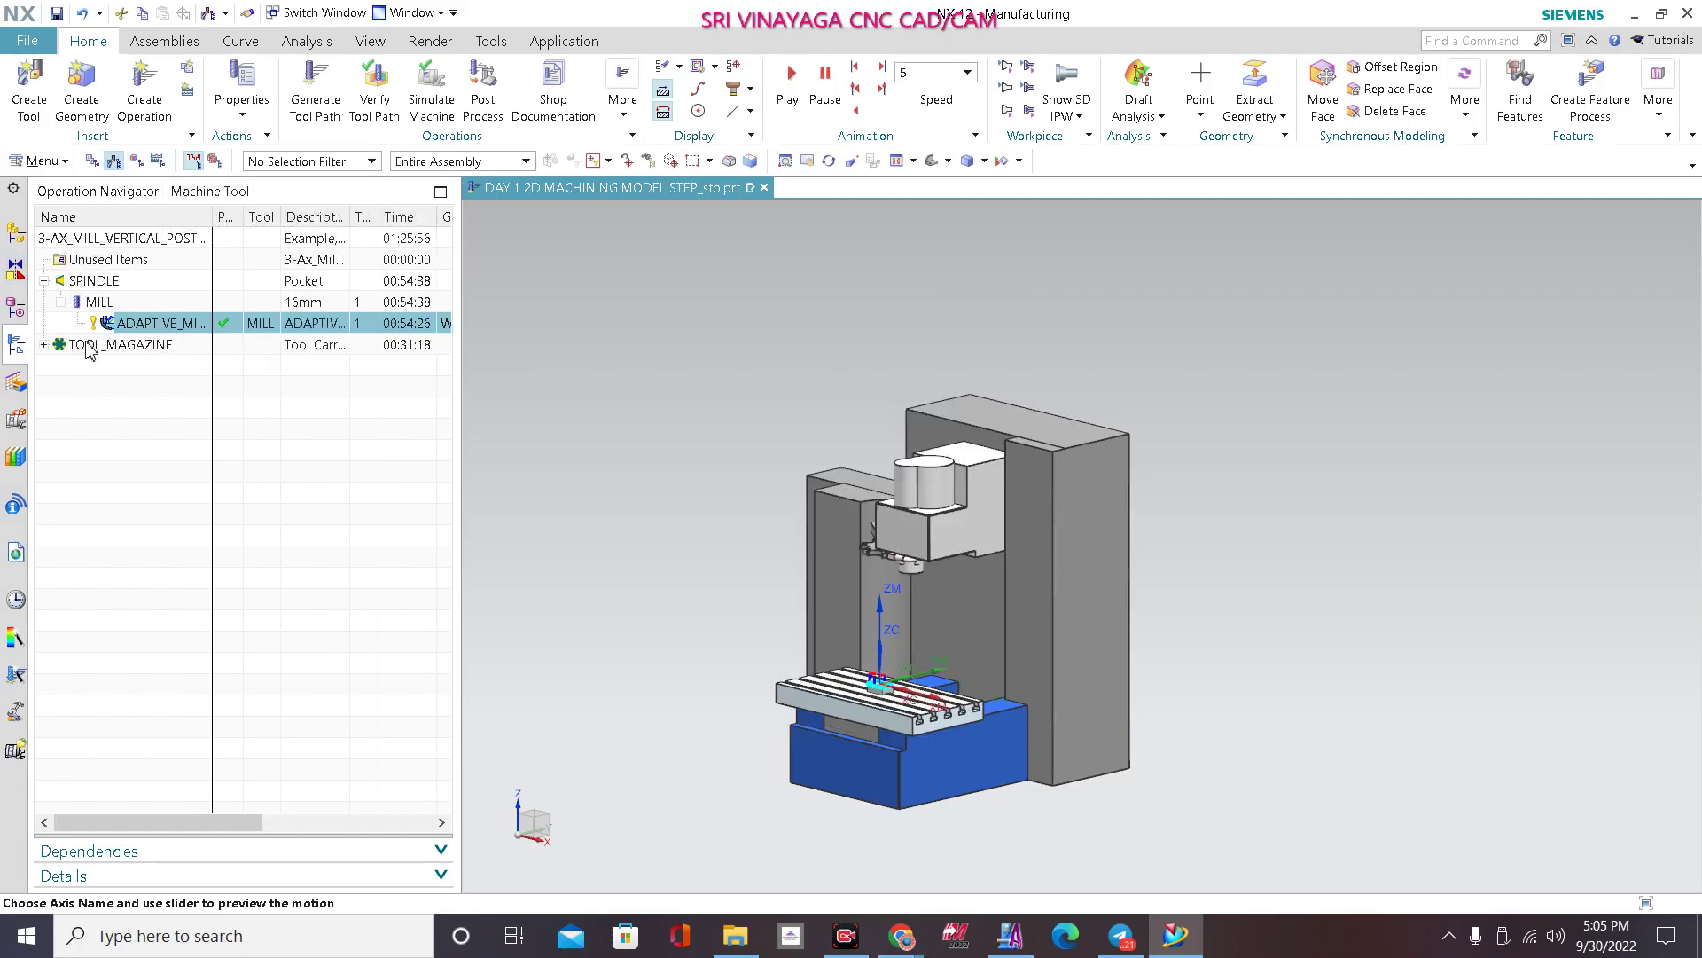
{"action": "left_click", "coordinate": [115, 237]}
{"action": "right_click", "coordinate": [122, 235]}
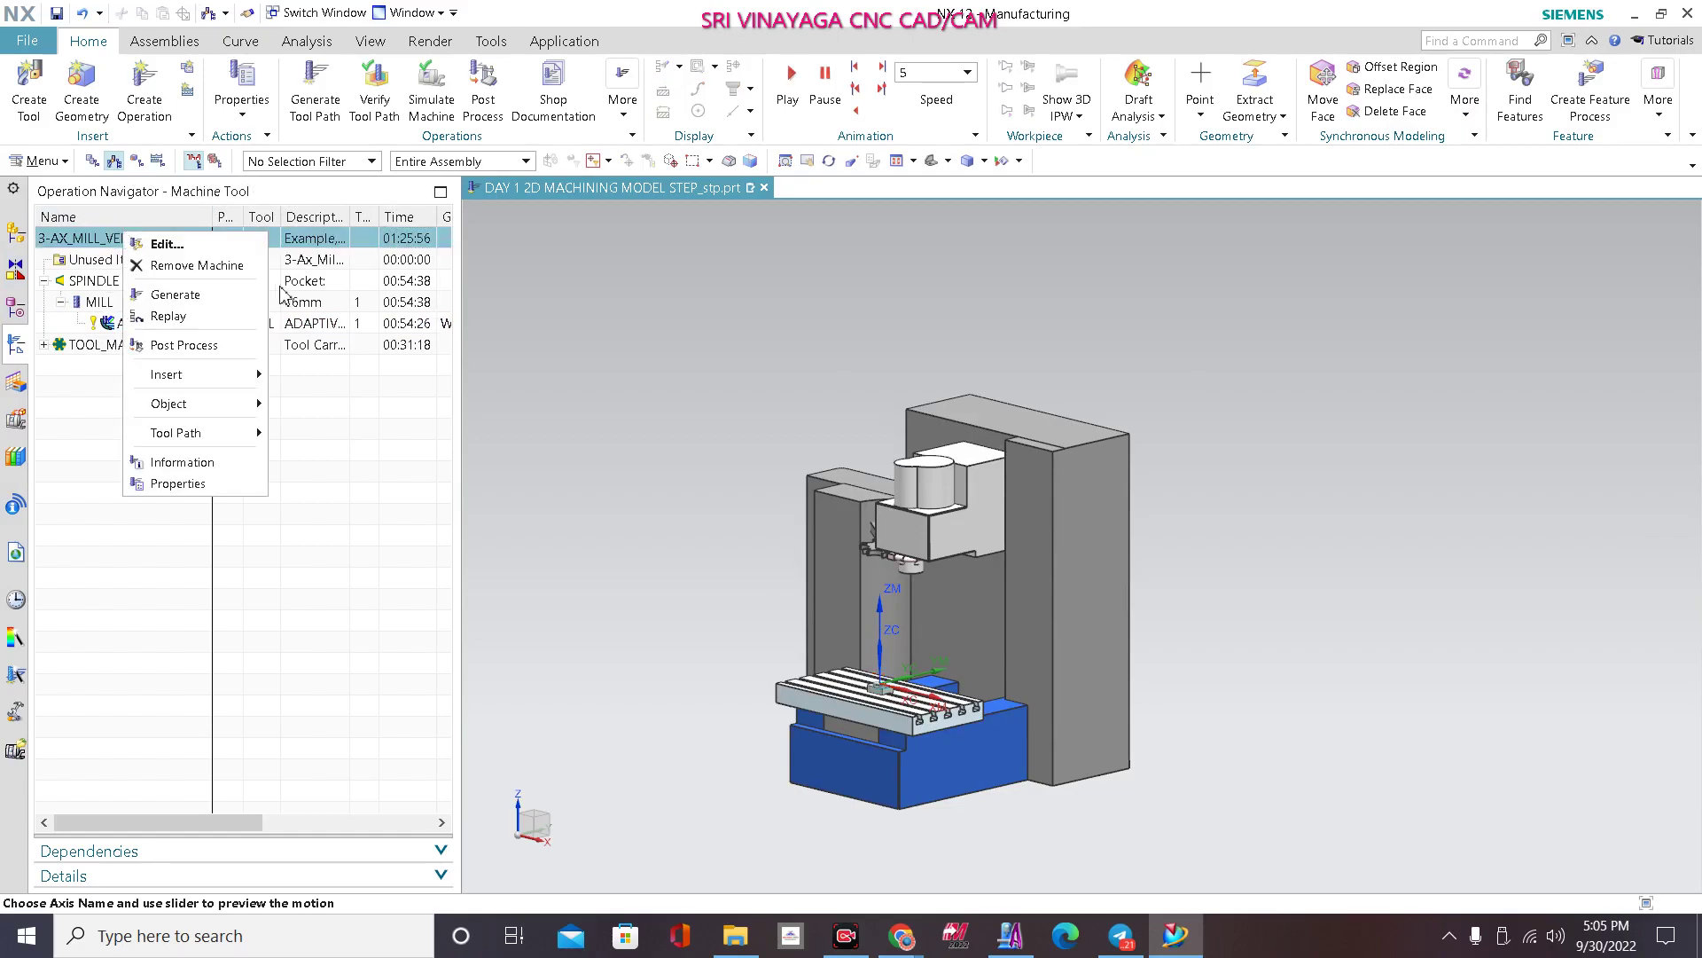
{"action": "left_click", "coordinate": [204, 265]}
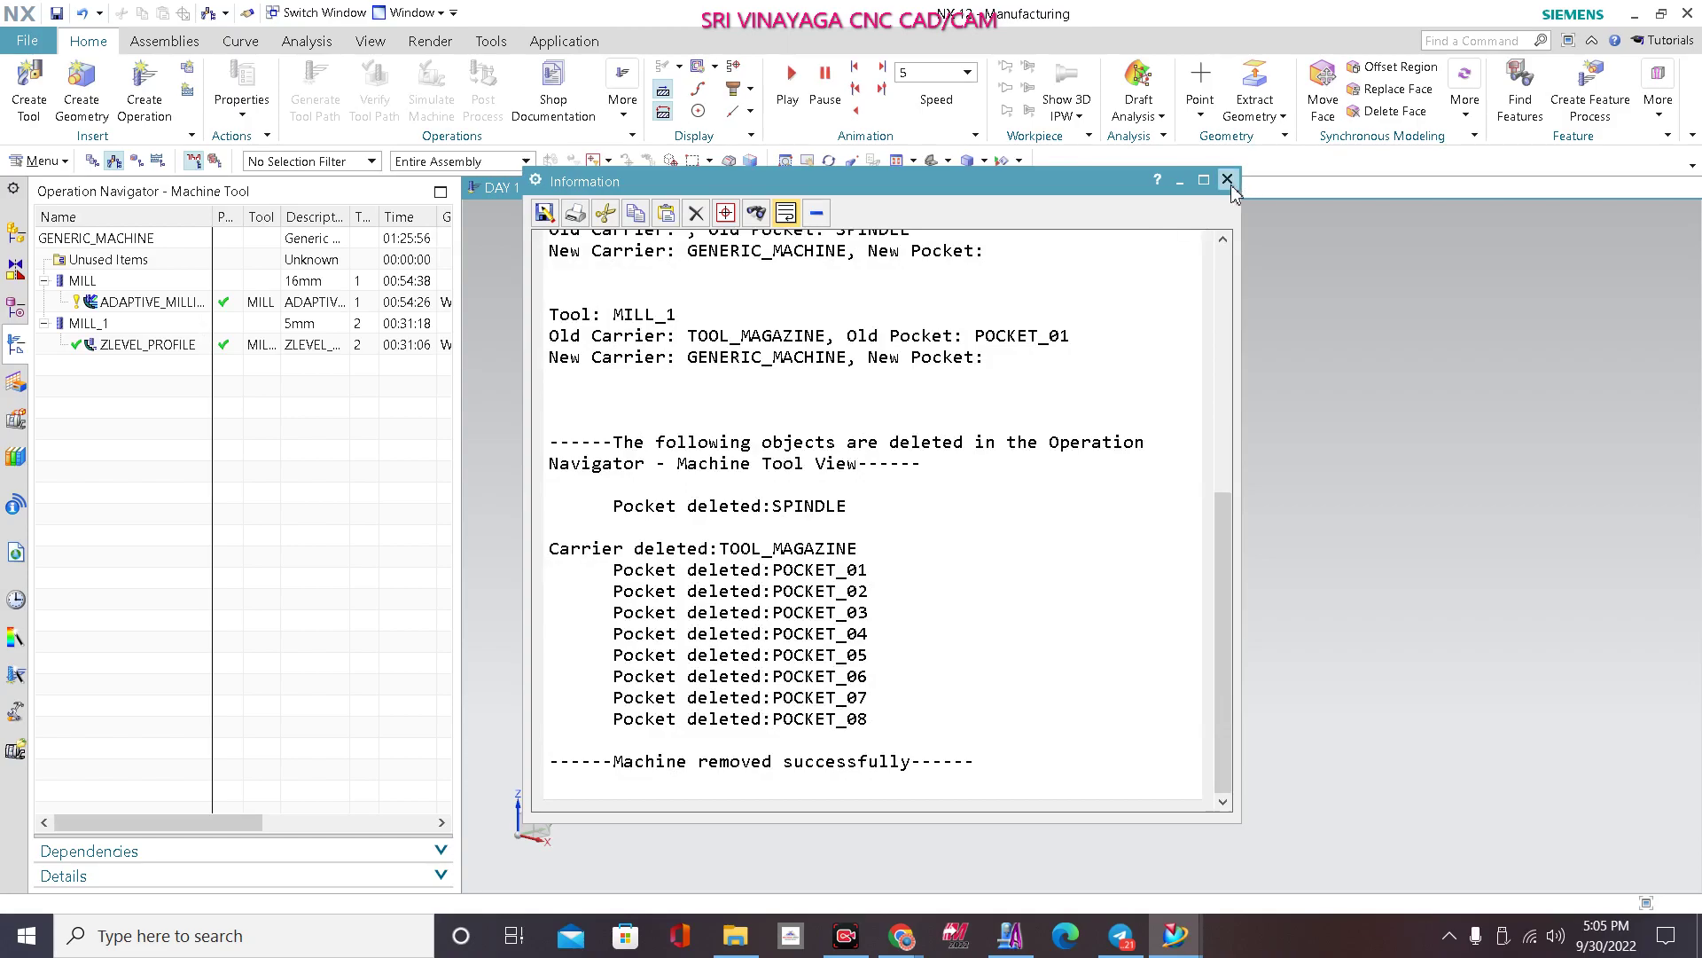
Step: Postprocess ZLEVEL_PROFILE with the MILL_3_AXIS postprocessor and Metric/PART units, continuing despite the unit mismatch
{"action": "left_click", "coordinate": [1227, 179]}
{"action": "left_click", "coordinate": [218, 347]}
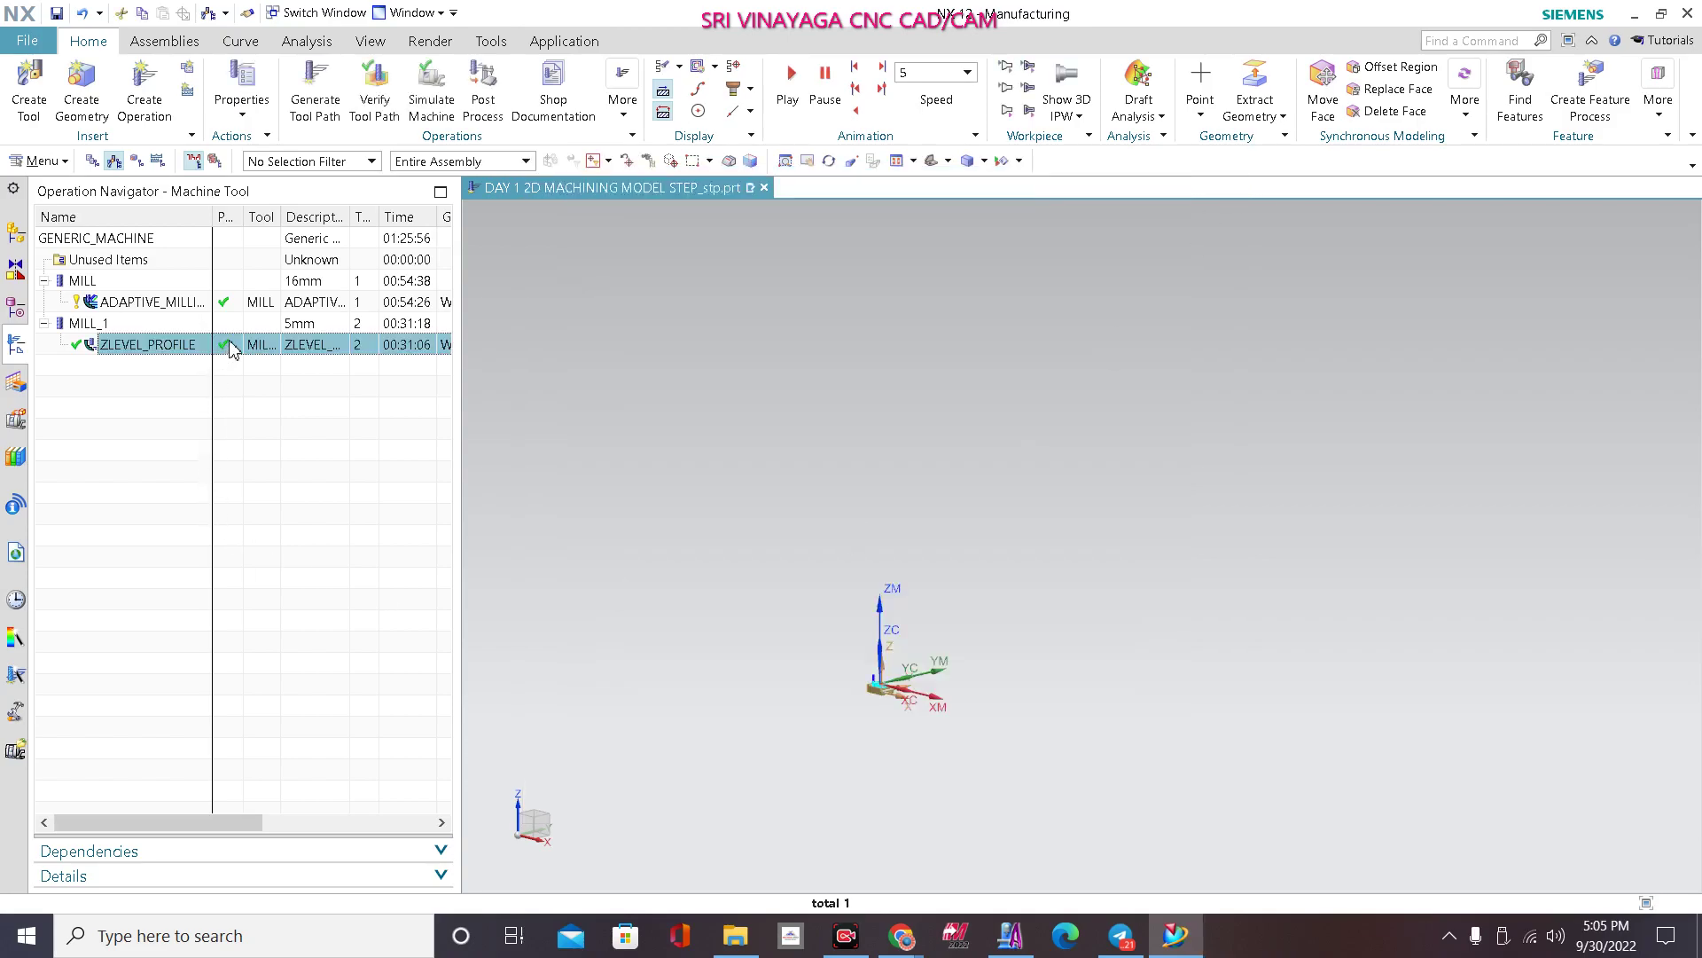
{"action": "right_click", "coordinate": [227, 344]}
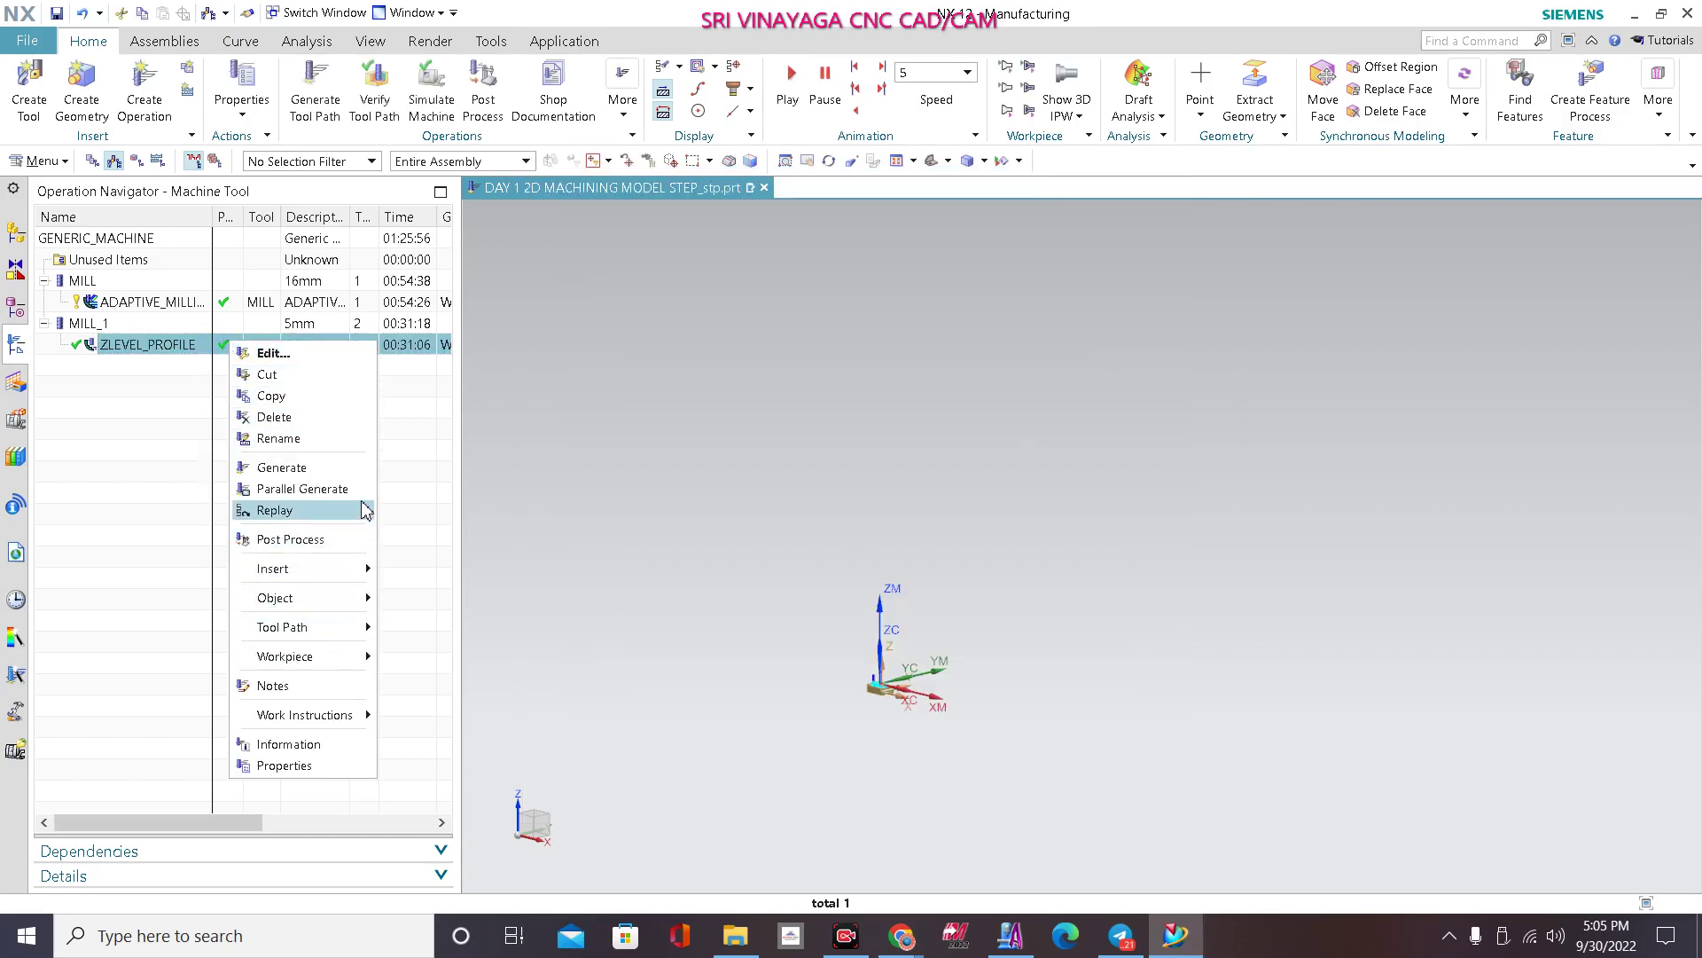
{"action": "left_click", "coordinate": [521, 635]}
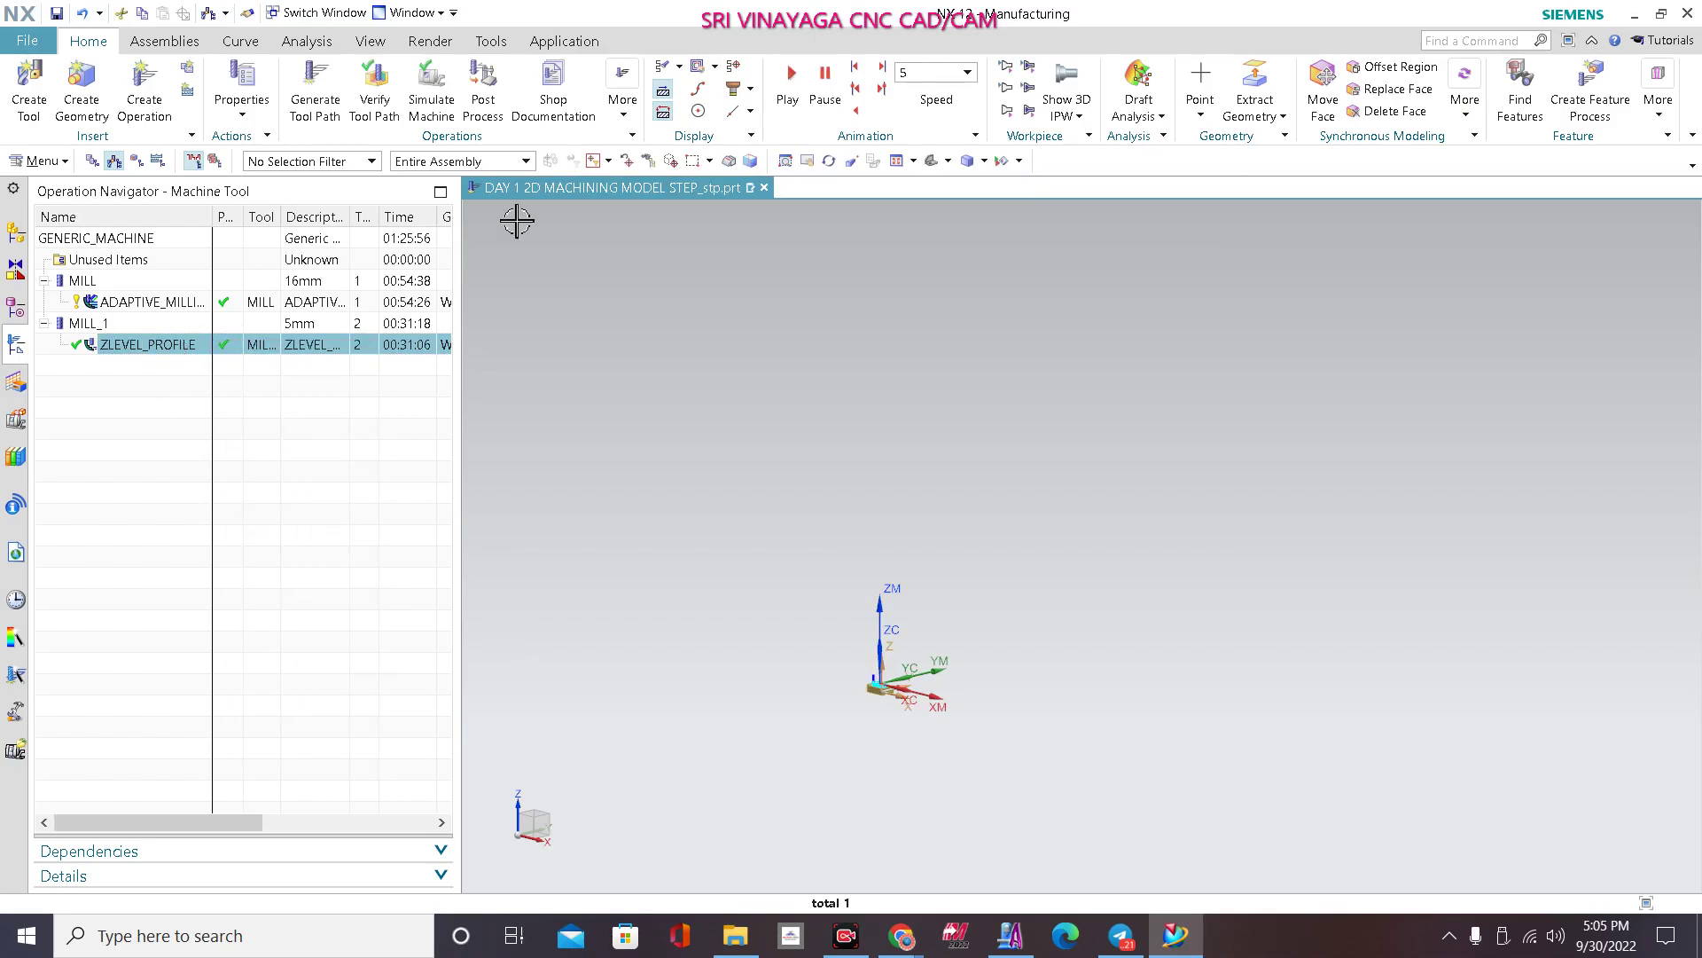
{"action": "left_click", "coordinate": [483, 89]}
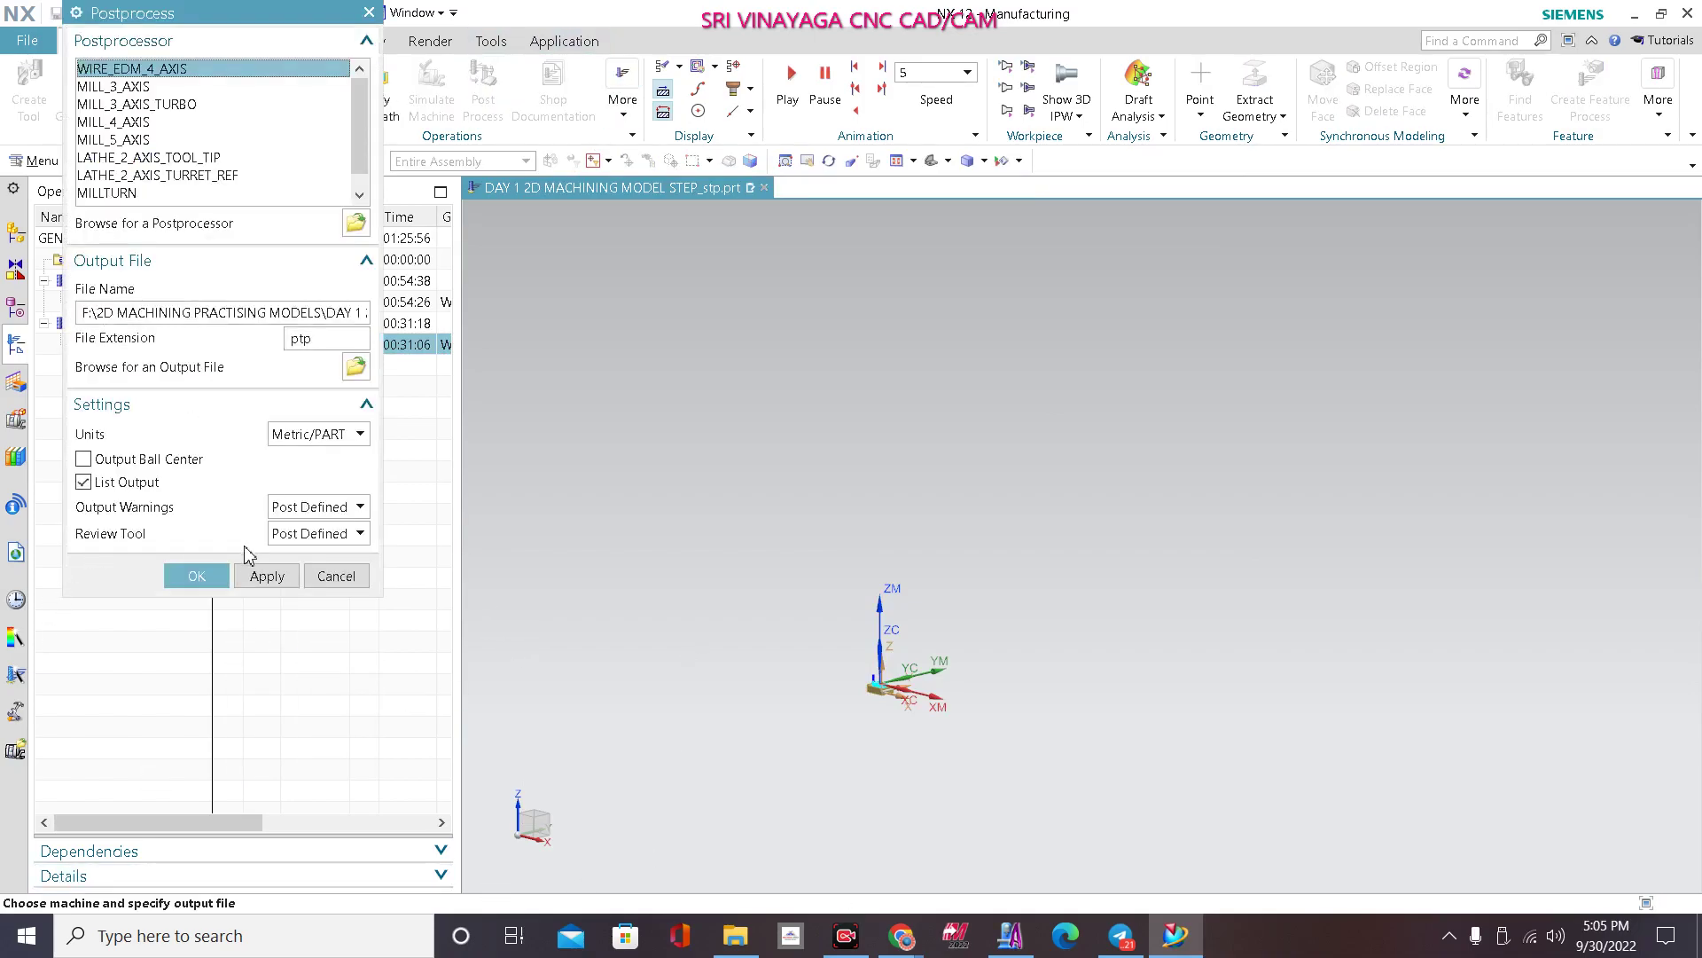
{"action": "left_click", "coordinate": [137, 89]}
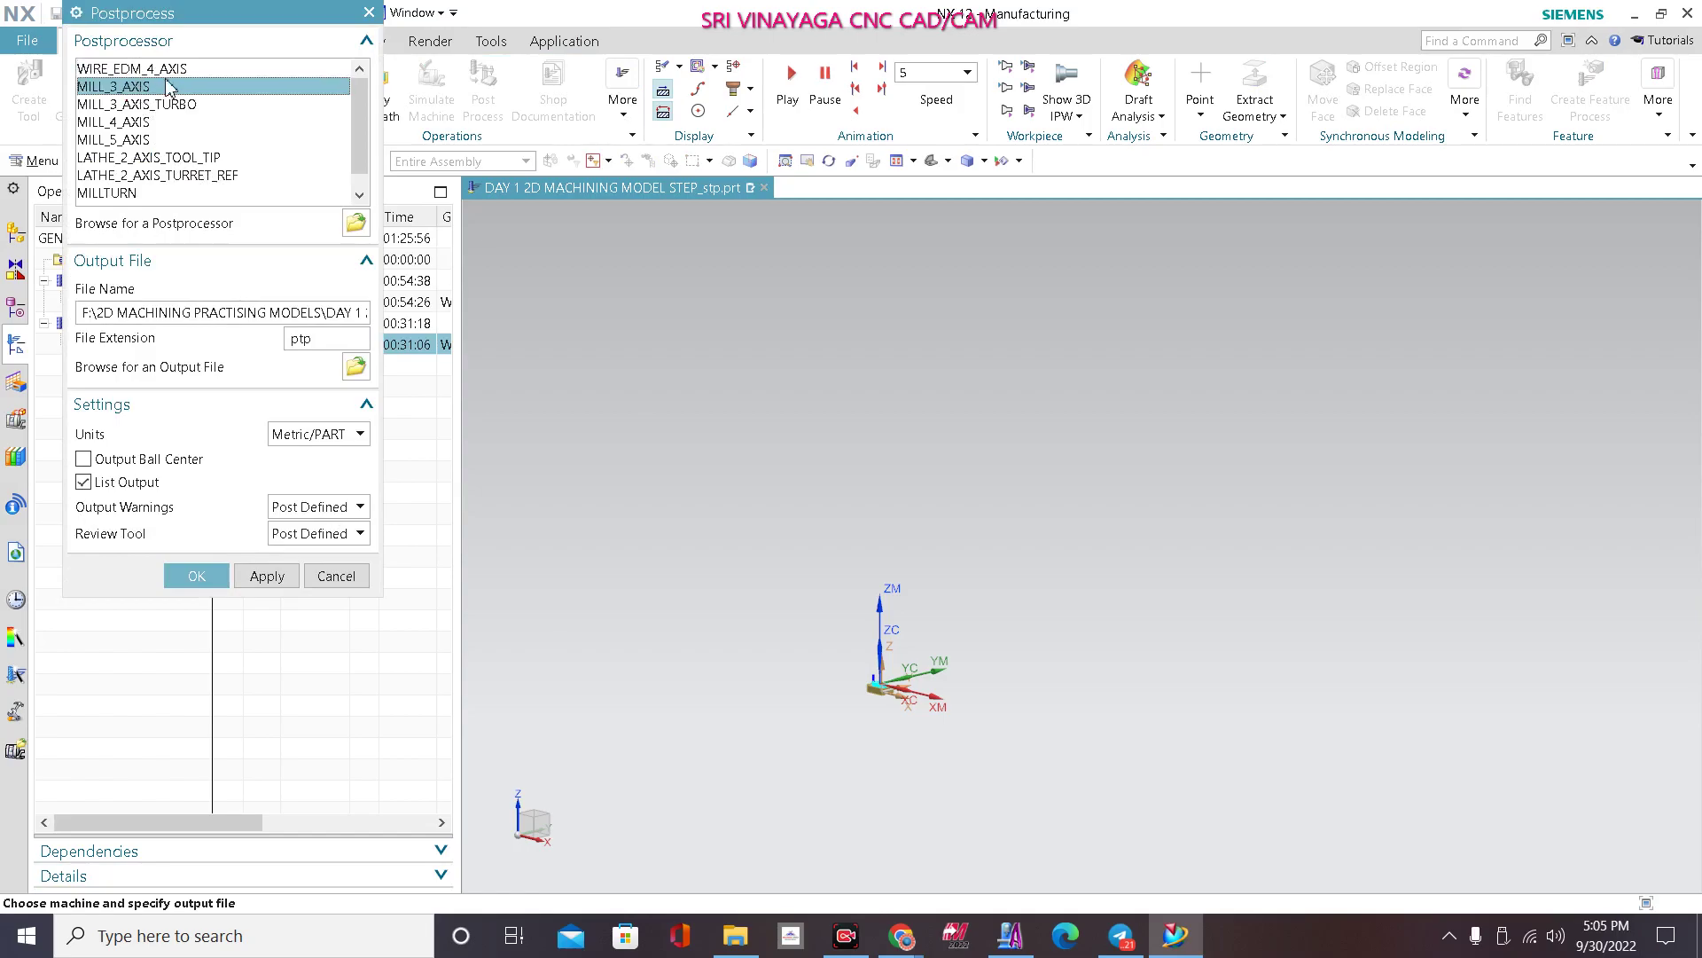
{"action": "left_click", "coordinate": [195, 578]}
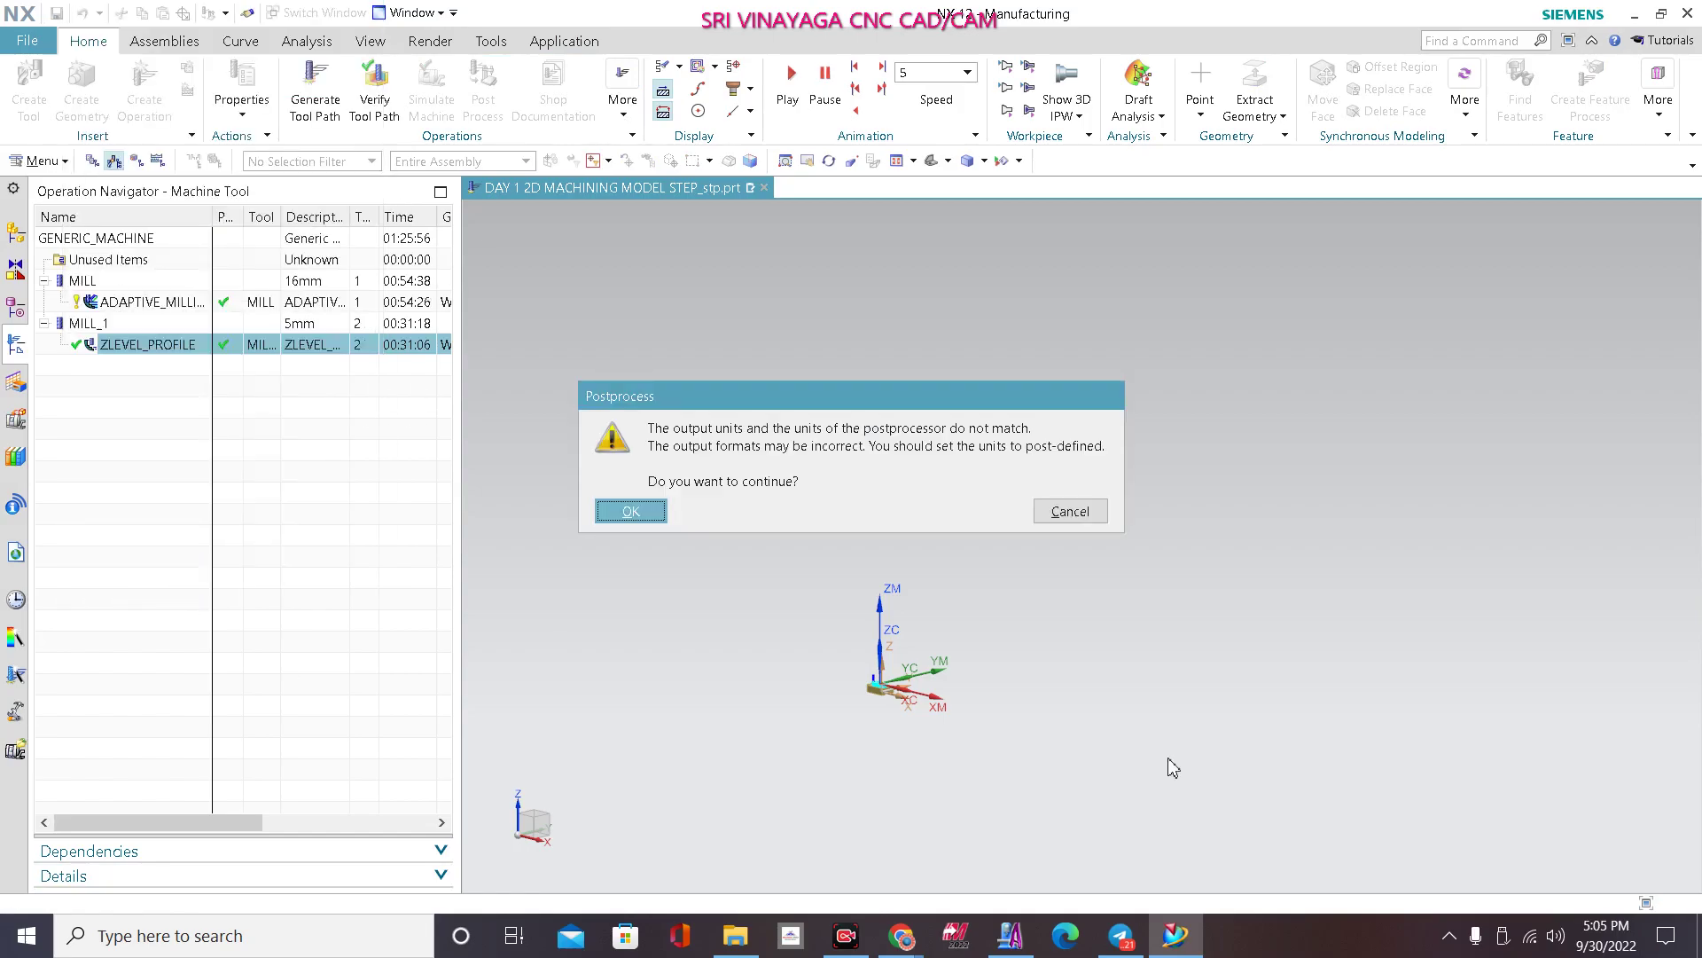
{"action": "left_click", "coordinate": [664, 520]}
{"action": "left_click", "coordinate": [714, 529]}
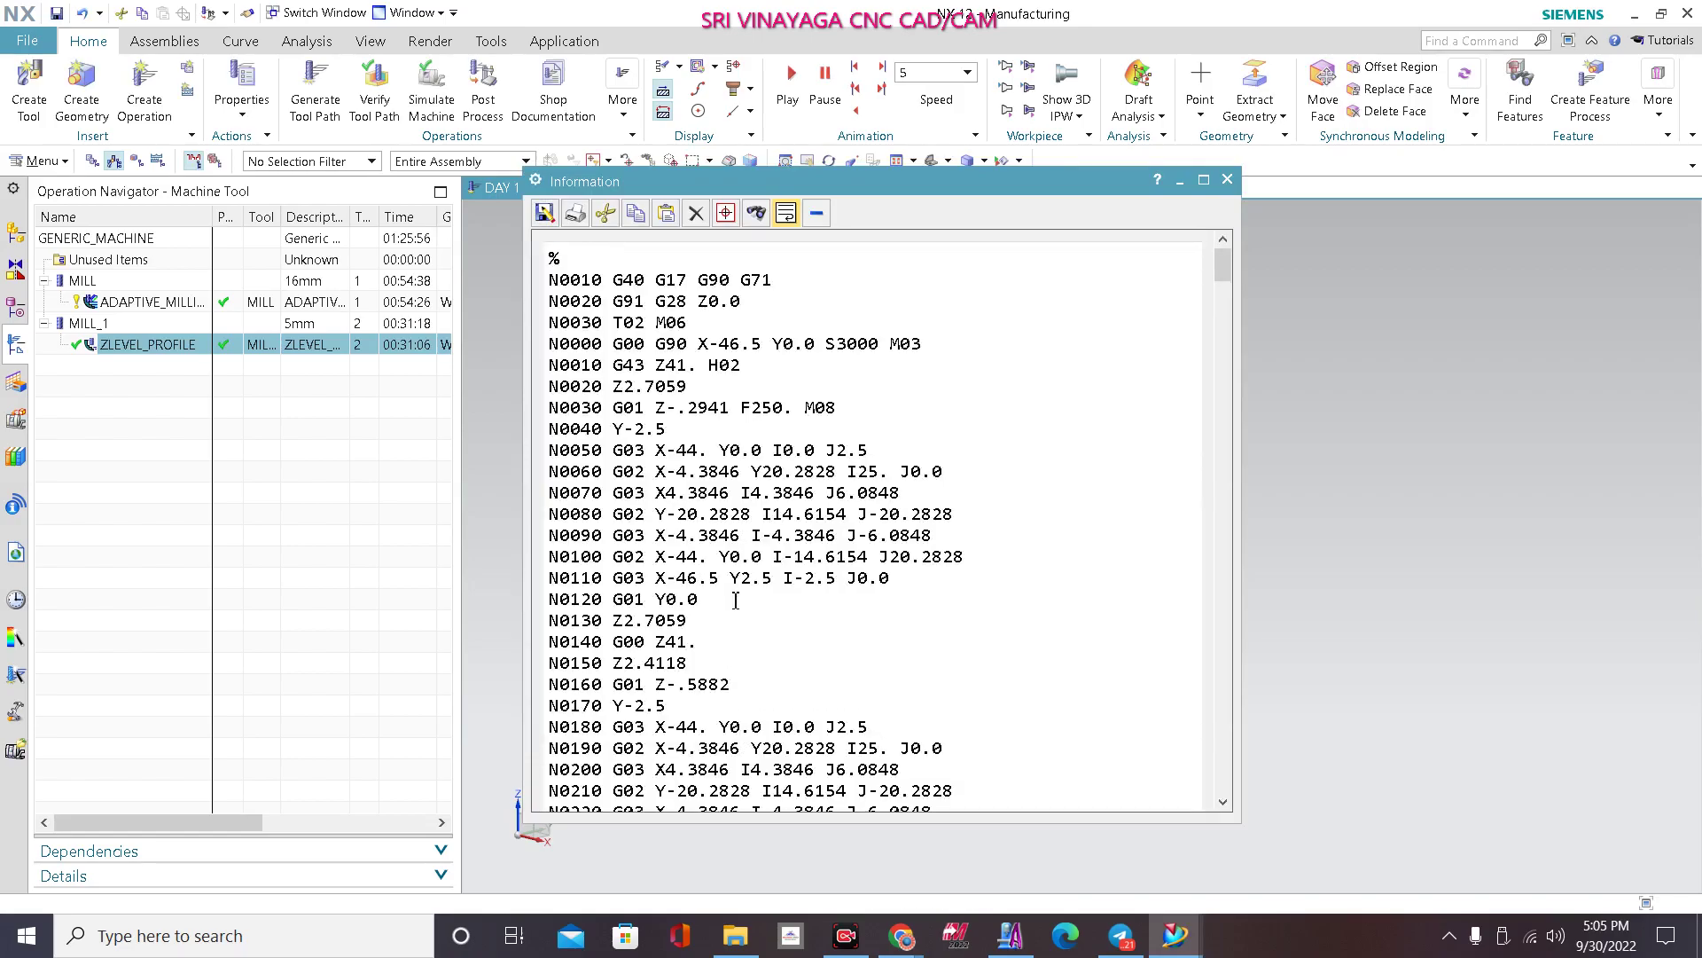
Step: Examine the opening blocks of the MILL_3_AXIS NC code for ZLEVEL_PROFILE and close the listing
{"action": "left_click_drag", "start_coordinate": [551, 280], "coordinate": [829, 792]}
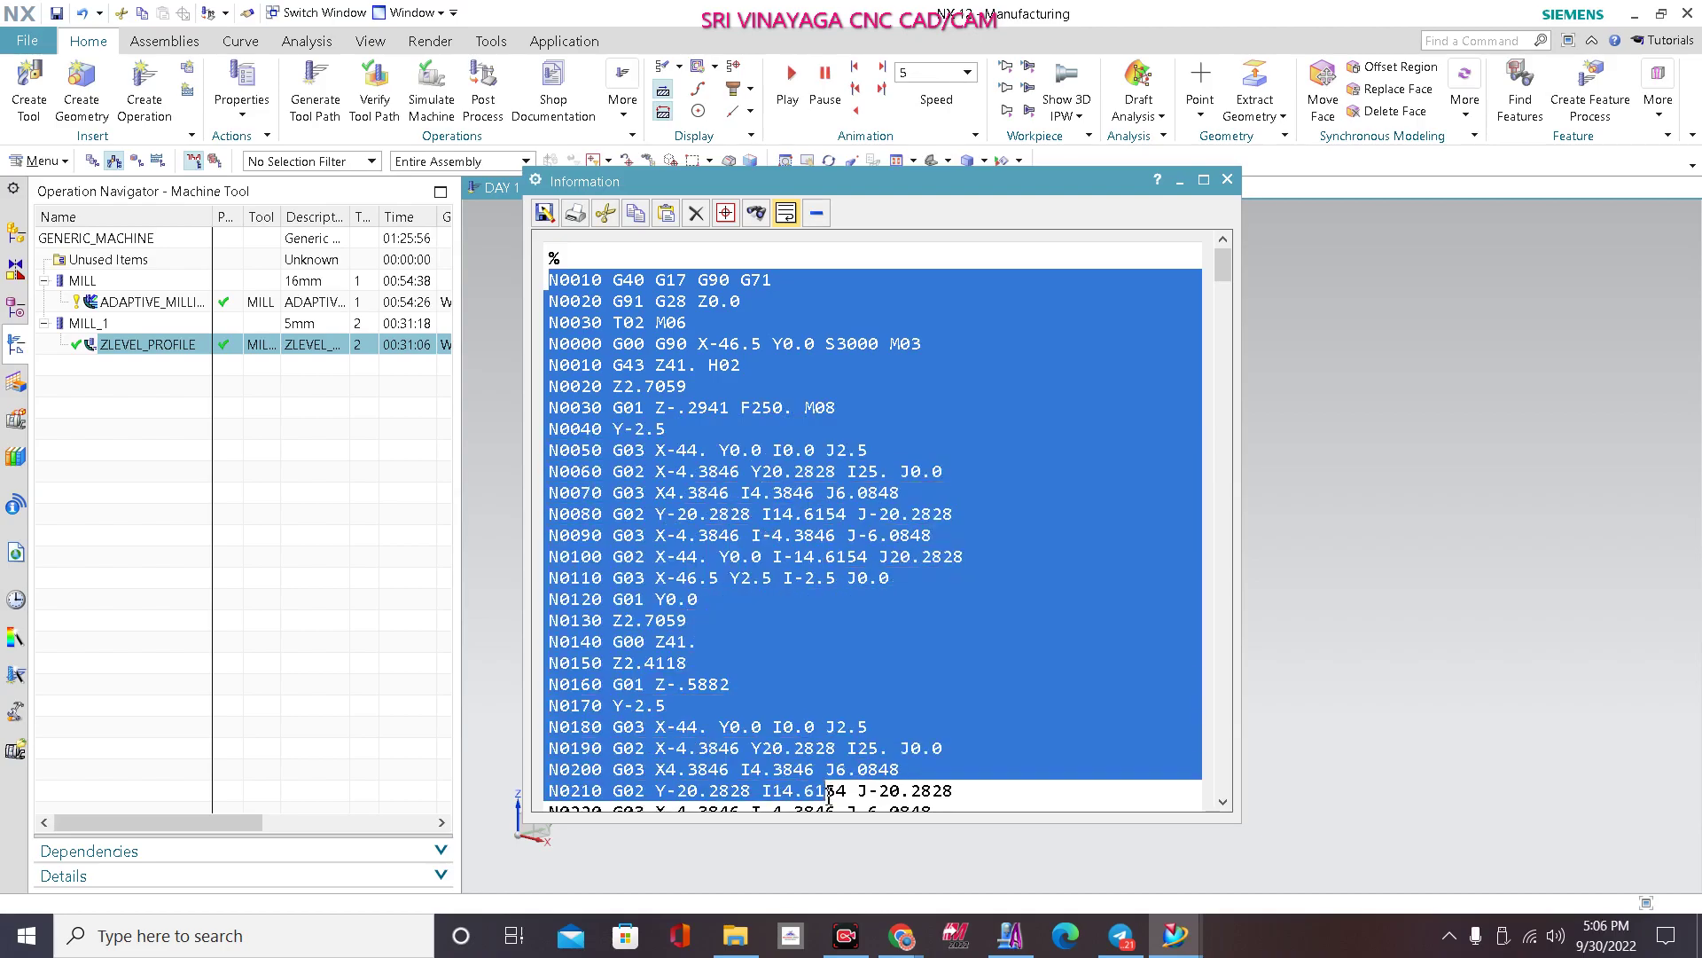
{"action": "left_click_drag", "start_coordinate": [844, 670], "coordinate": [842, 587]}
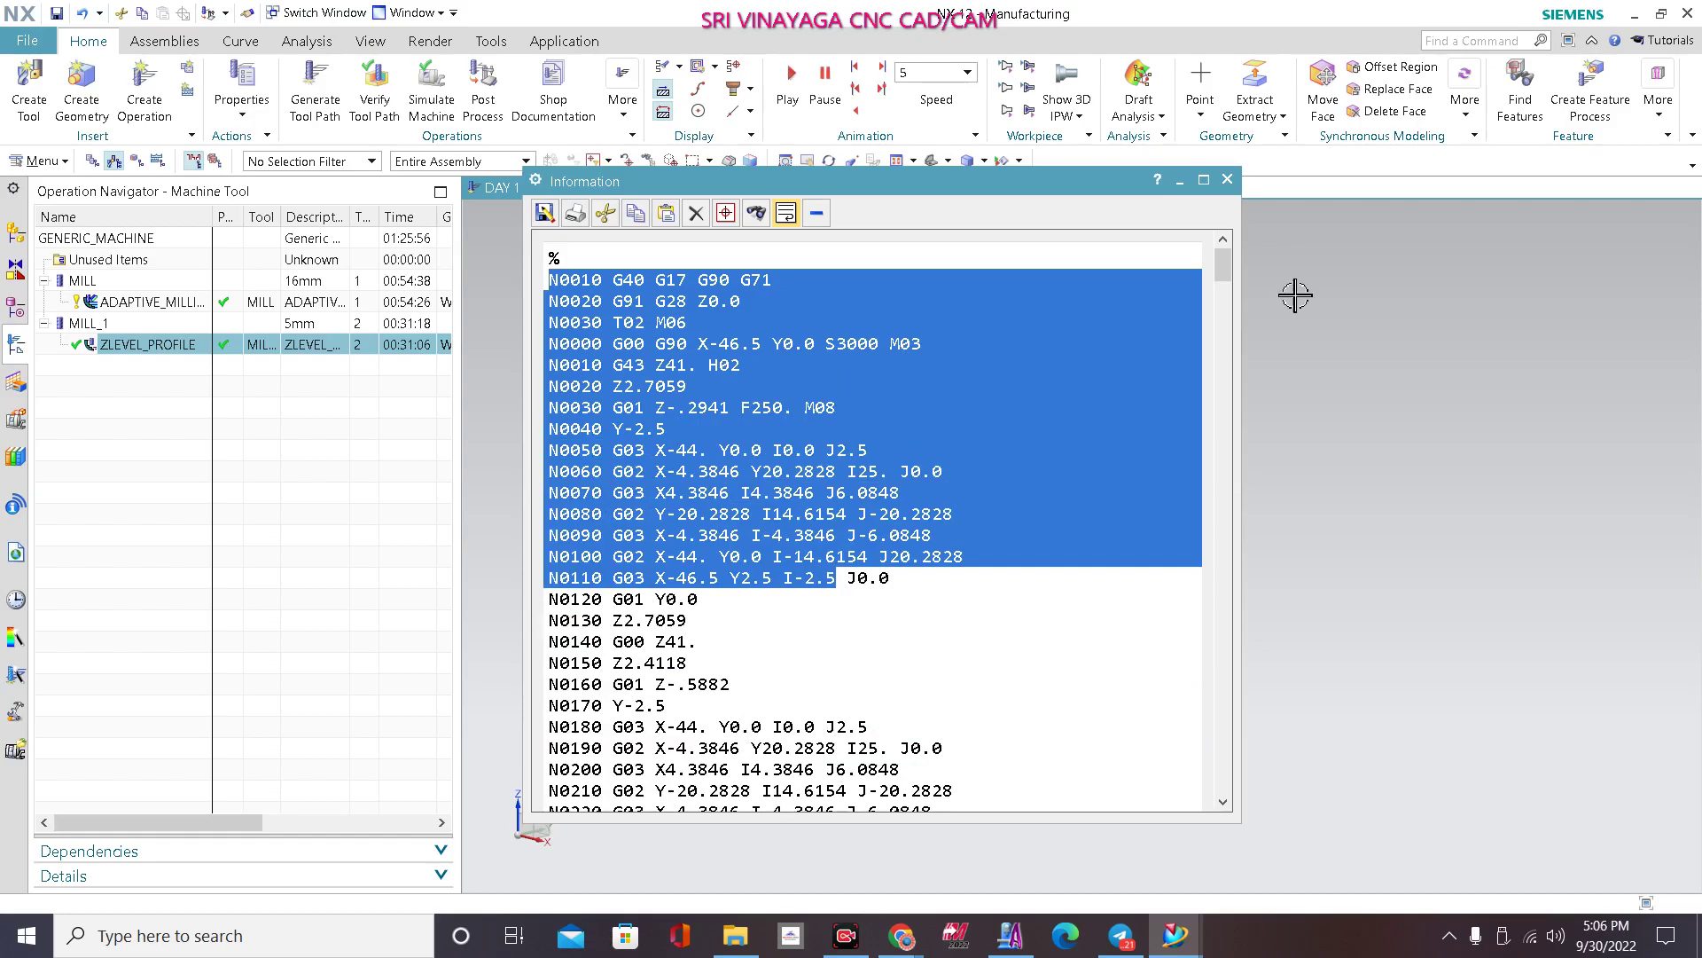
{"action": "left_click", "coordinate": [1228, 180]}
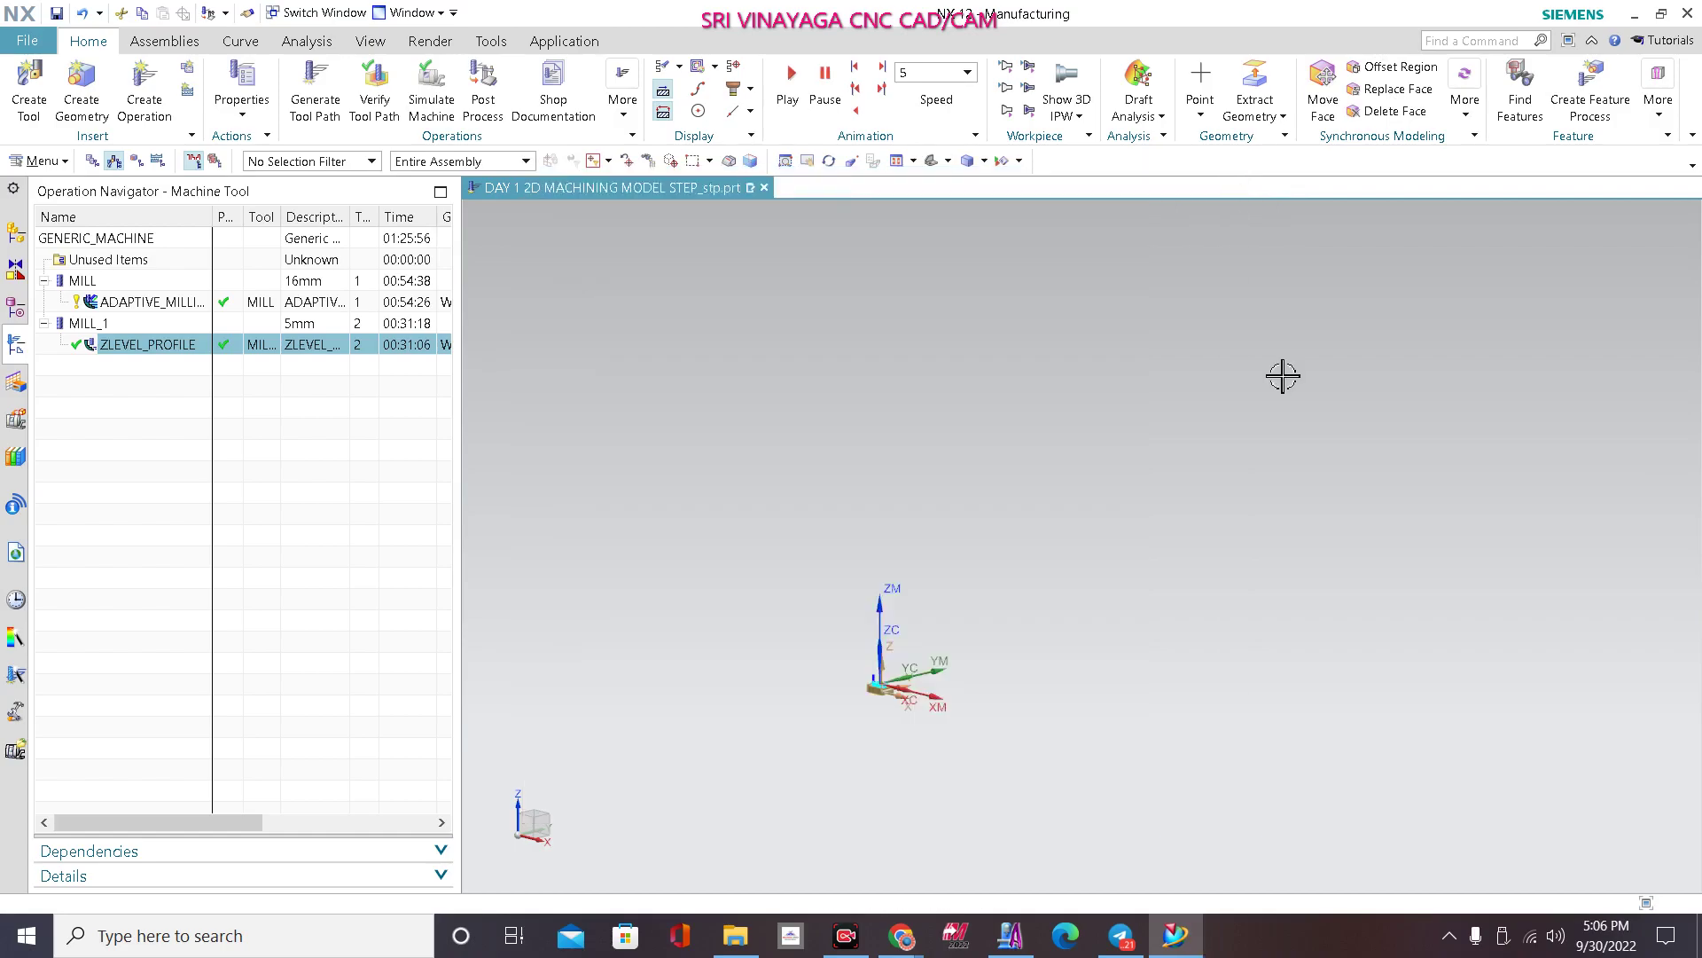
Step: Replace GENERIC_MACHINE with the sim01 3-axis vertical mill with Sinumerik control from the library's MILL class
{"action": "mouse_move", "coordinate": [396, 358]}
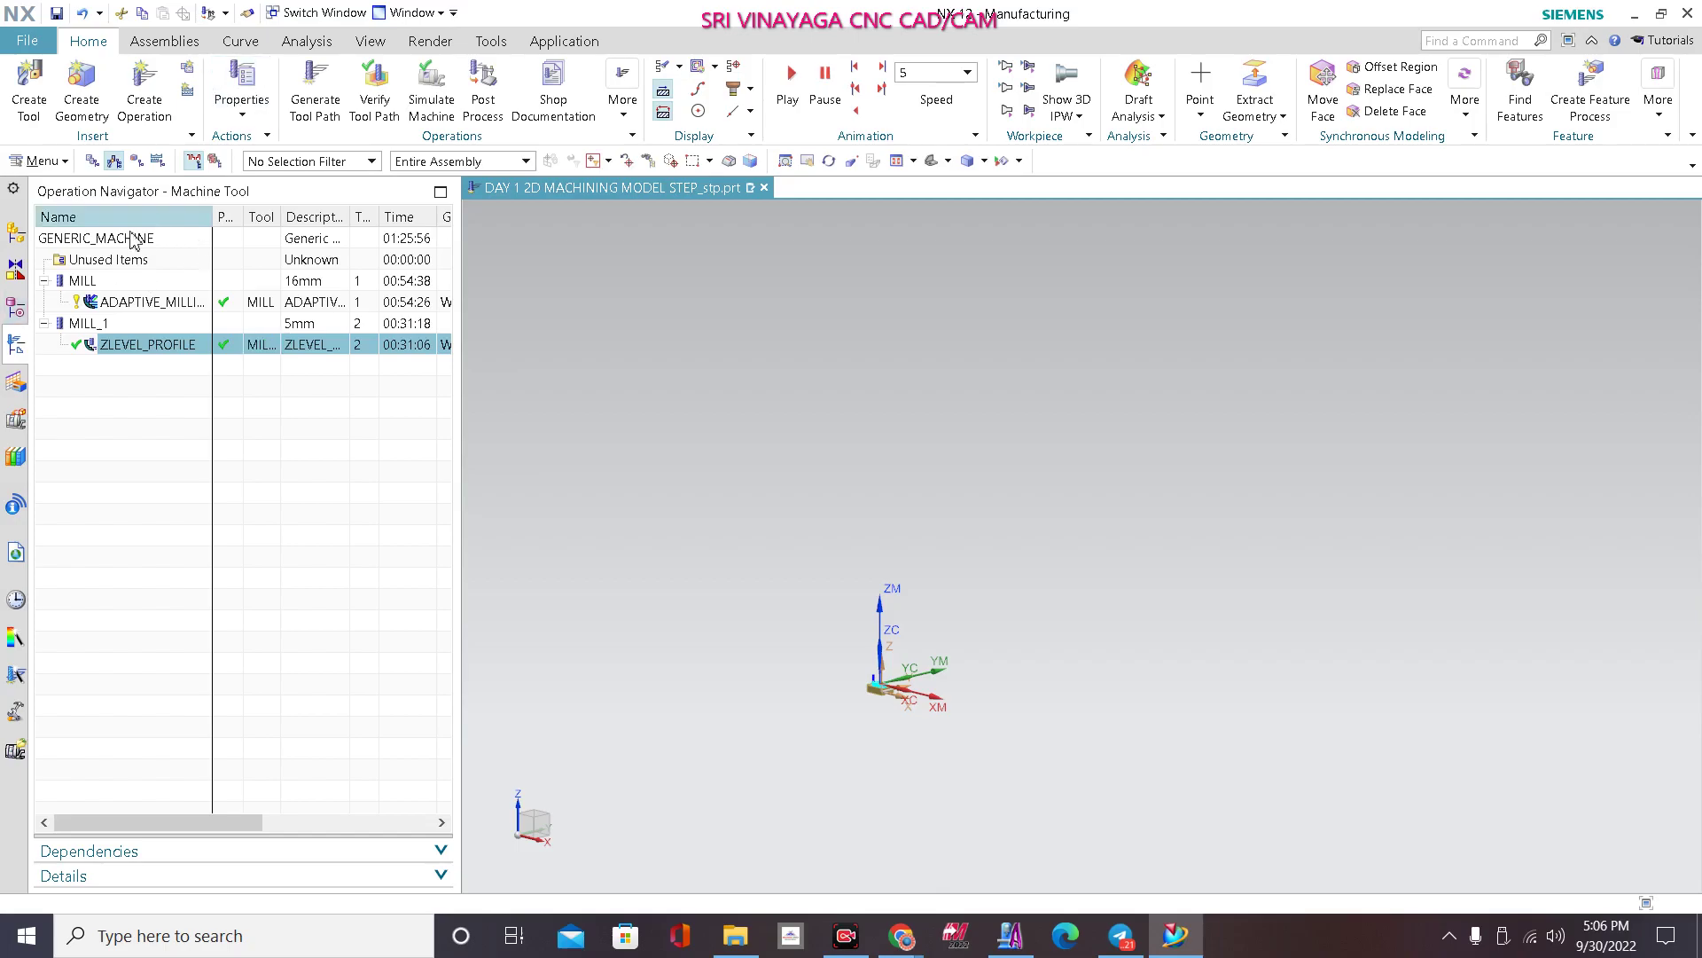
{"action": "left_click", "coordinate": [86, 245]}
{"action": "right_click", "coordinate": [86, 246]}
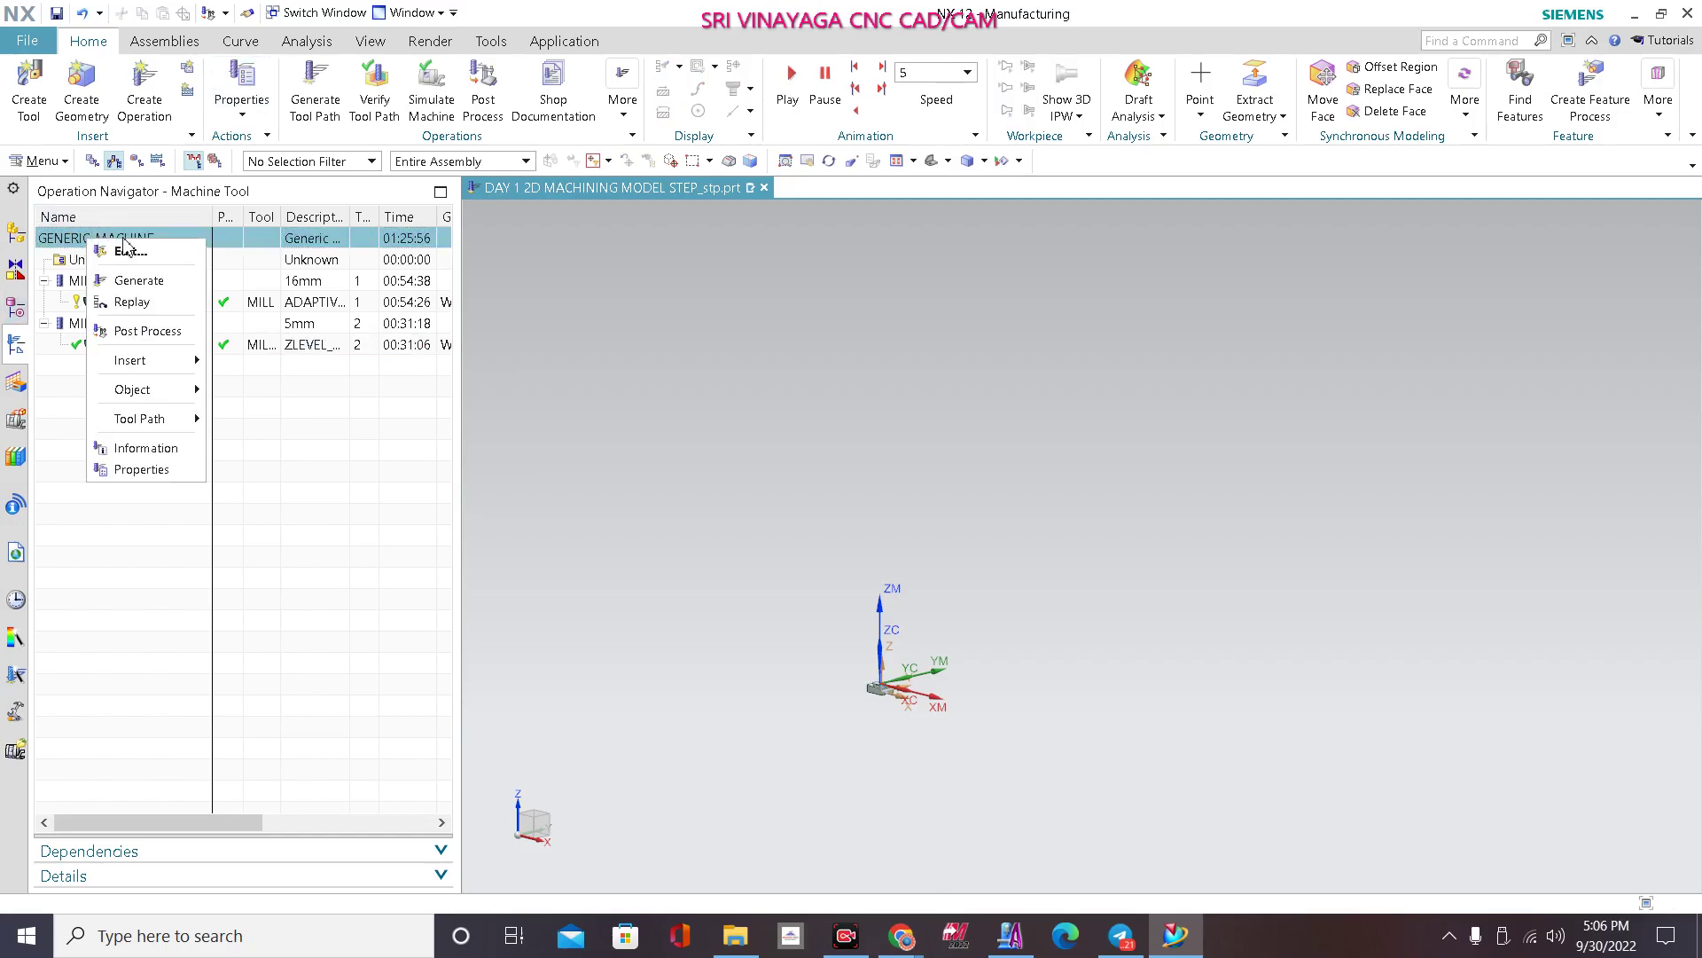
{"action": "left_click", "coordinate": [124, 250]}
{"action": "left_click", "coordinate": [355, 71]}
{"action": "left_click", "coordinate": [114, 92]}
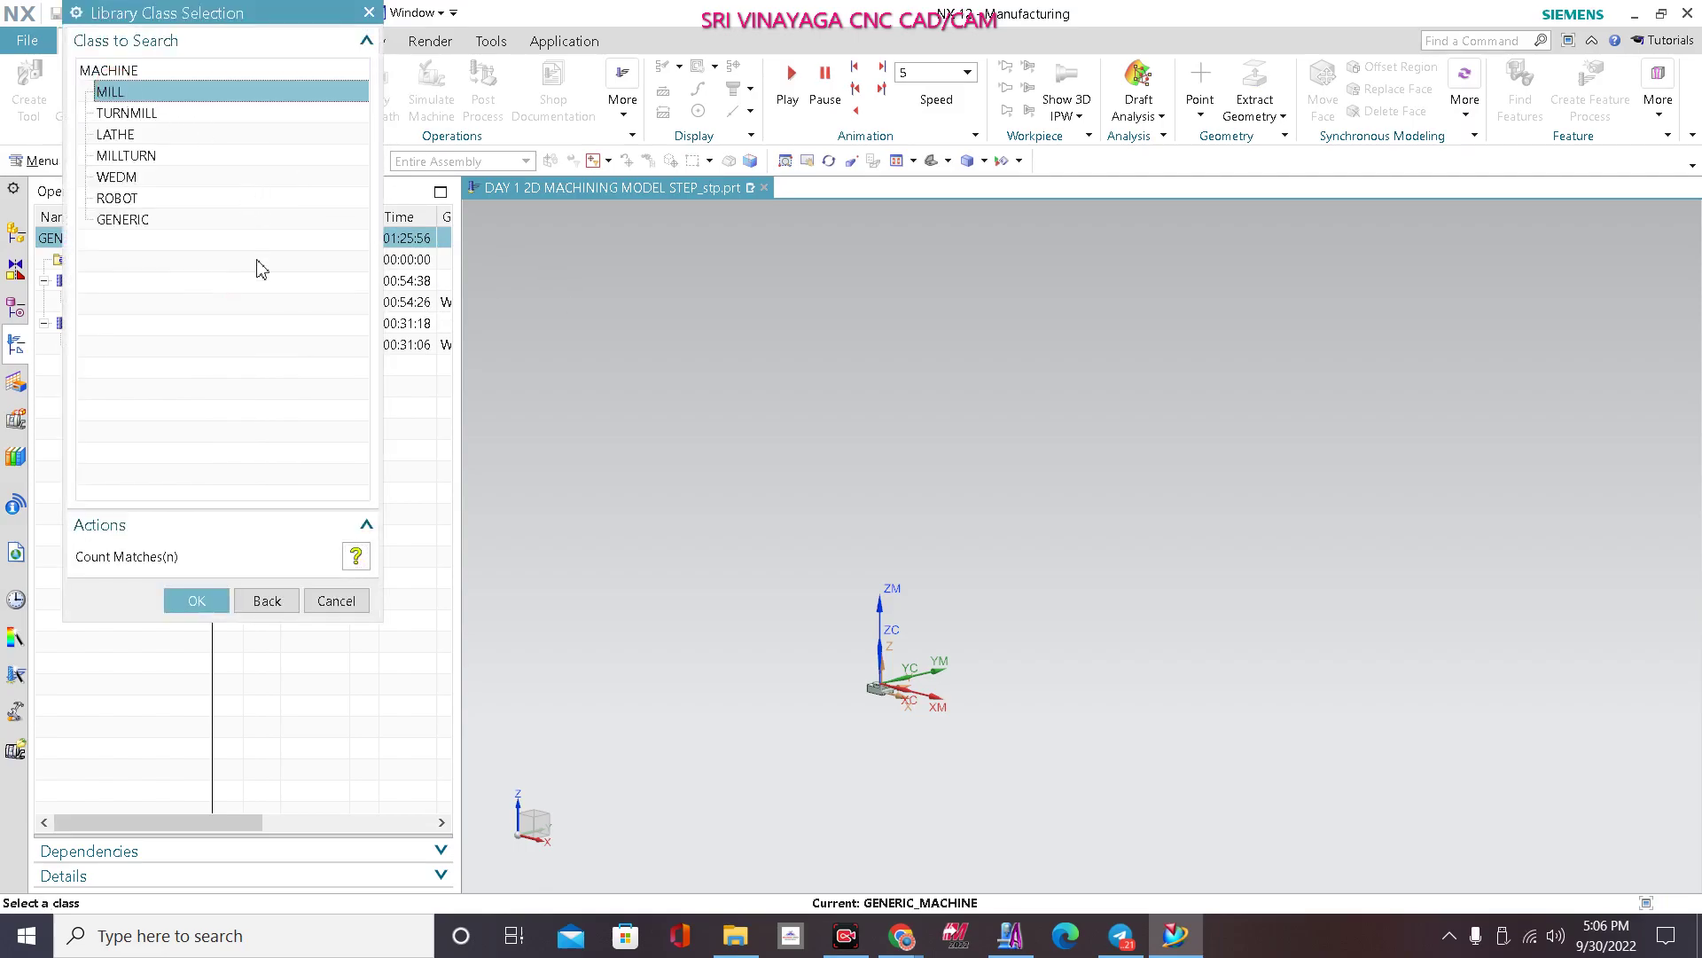
{"action": "left_click", "coordinate": [197, 600]}
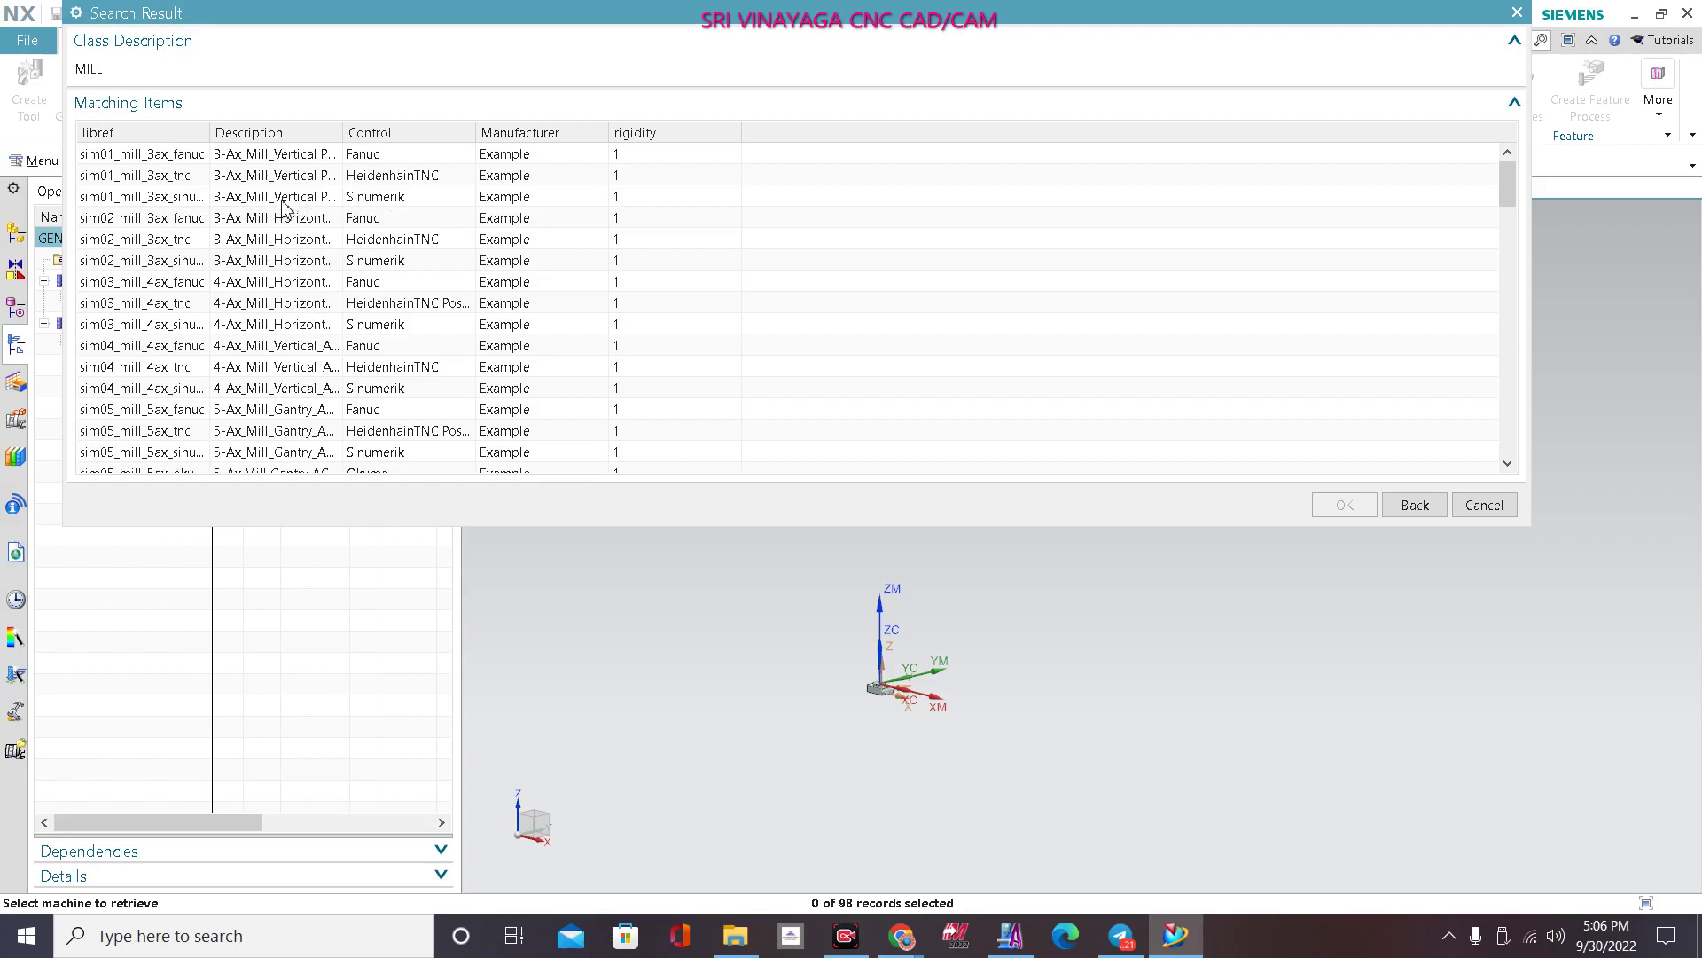
{"action": "left_click", "coordinate": [248, 201]}
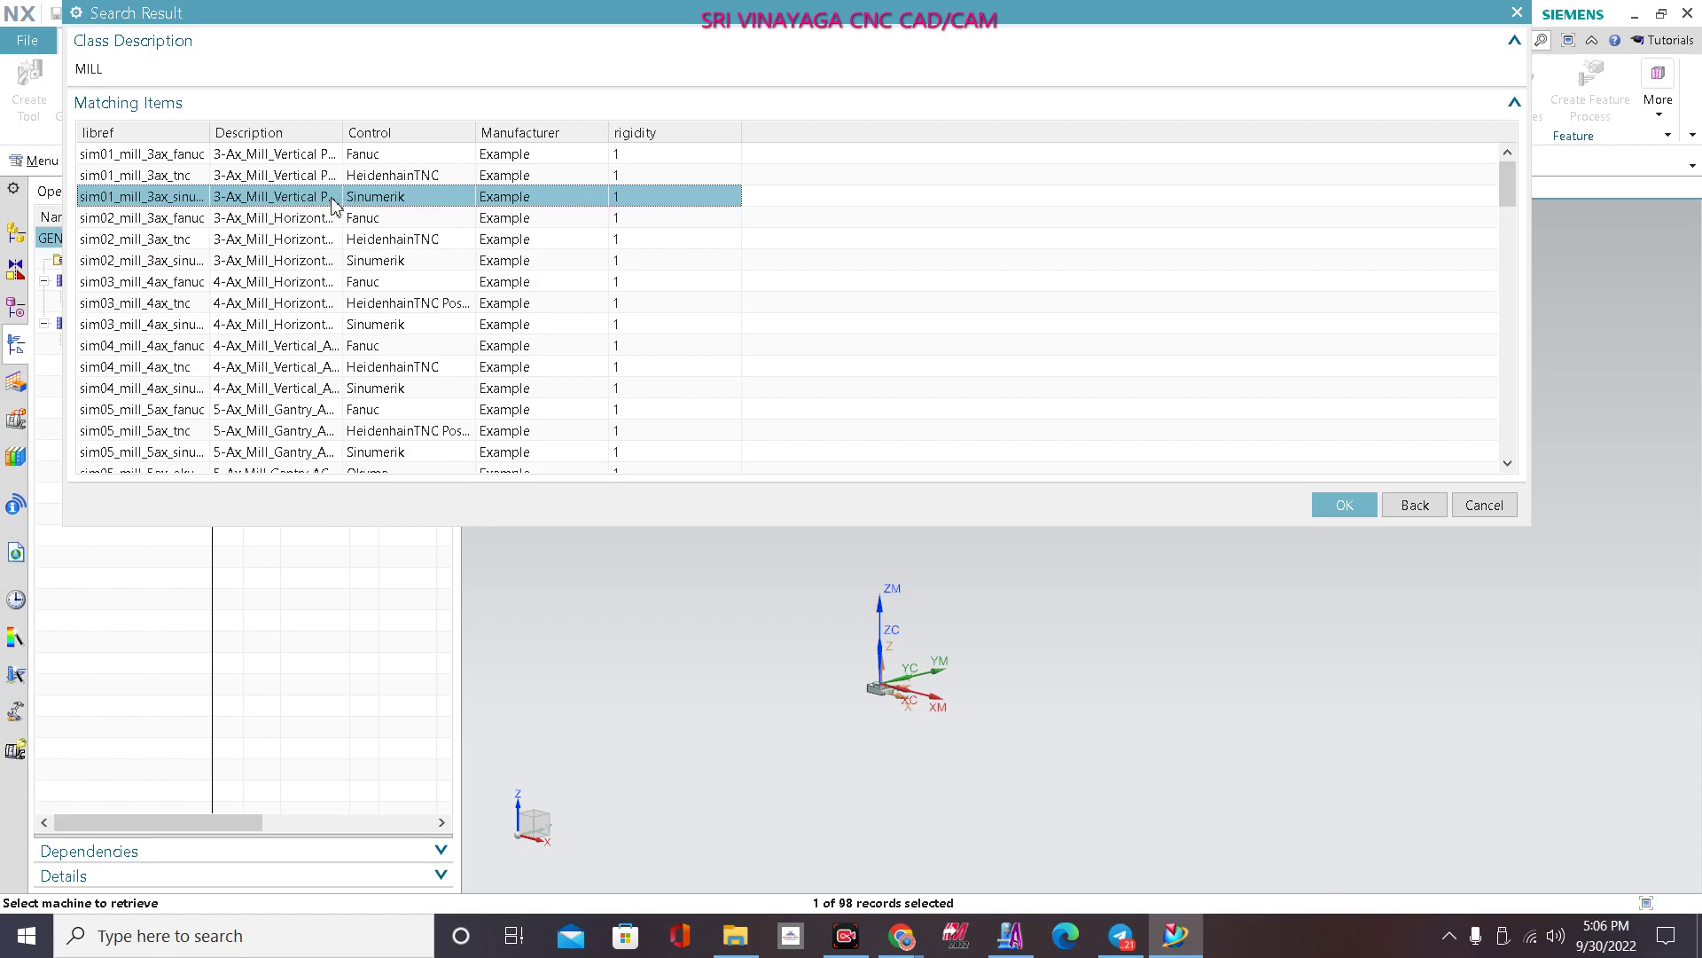
{"action": "left_click", "coordinate": [1364, 509]}
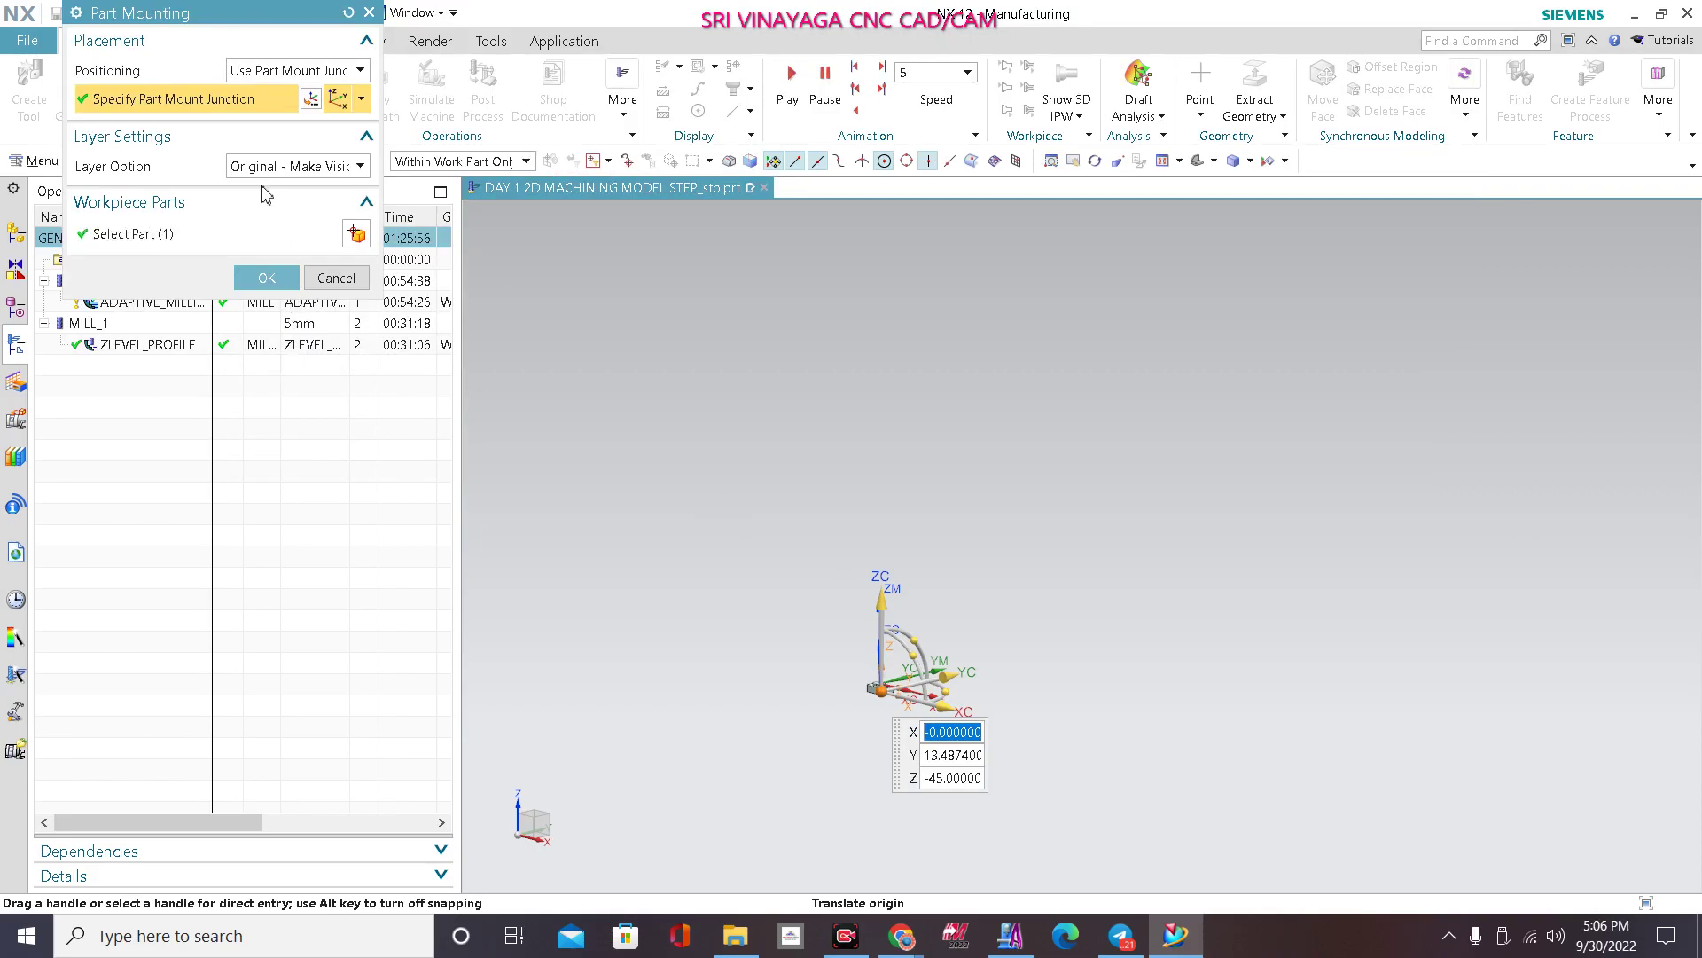
Step: Mount the workpiece part on the machine using the part mount junction and accept the machine replacement
{"action": "left_click", "coordinate": [266, 278]}
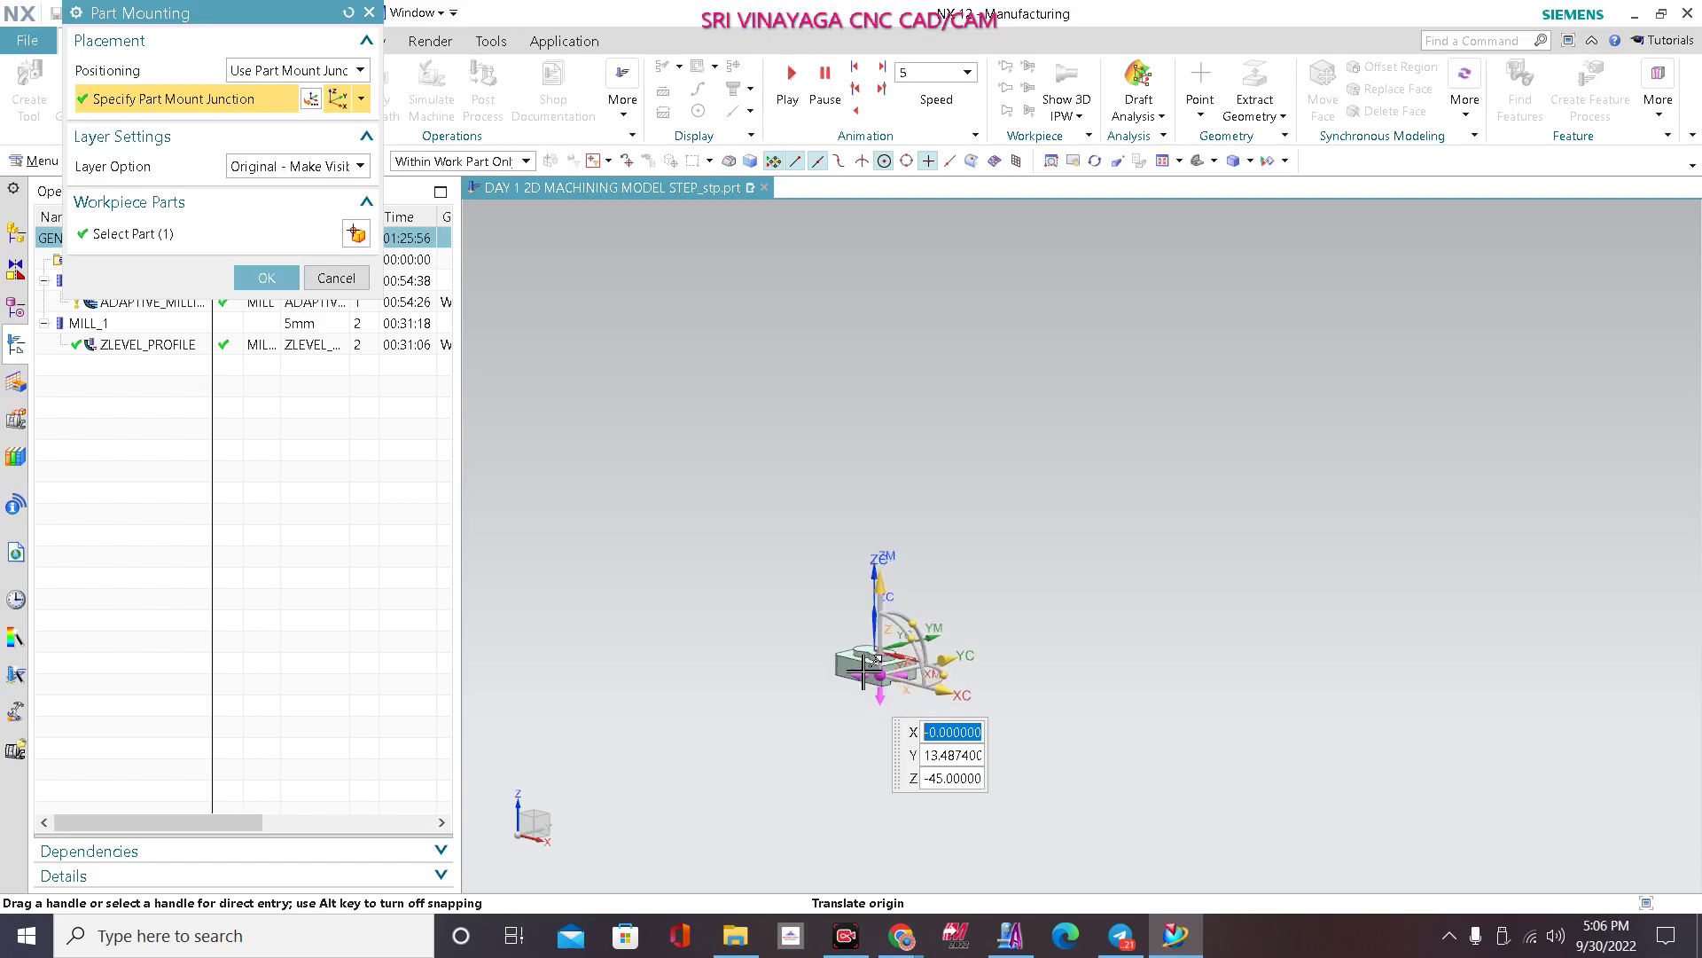
{"action": "left_click", "coordinate": [257, 234]}
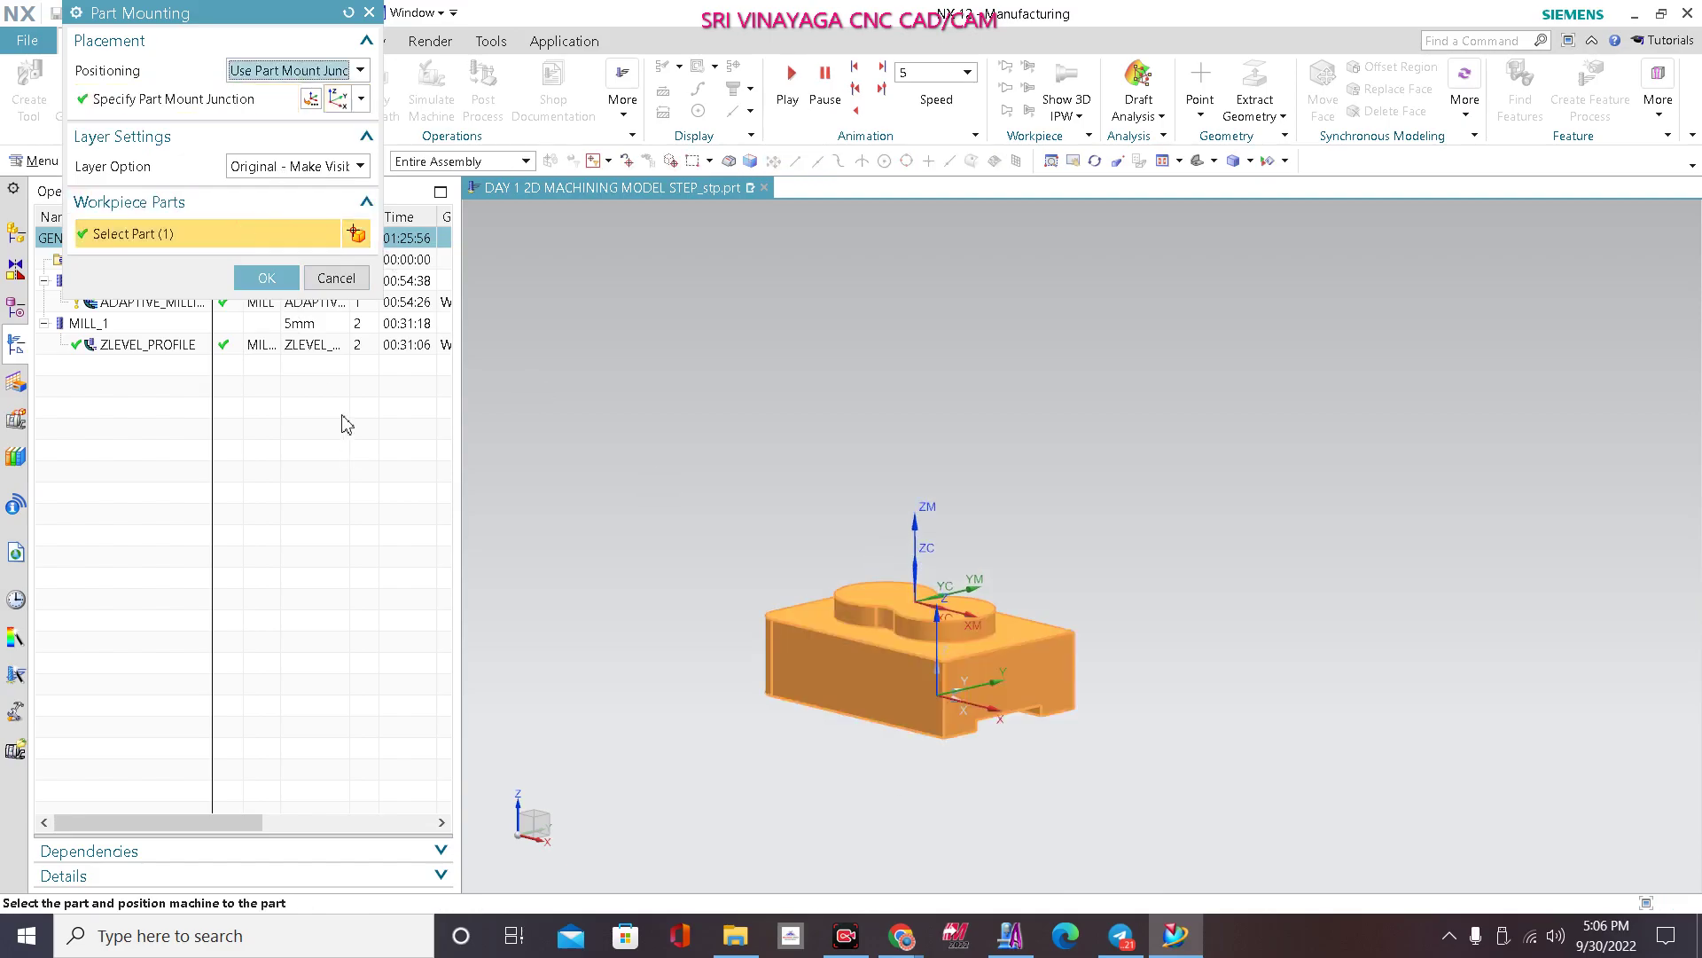
{"action": "left_click", "coordinate": [273, 284]}
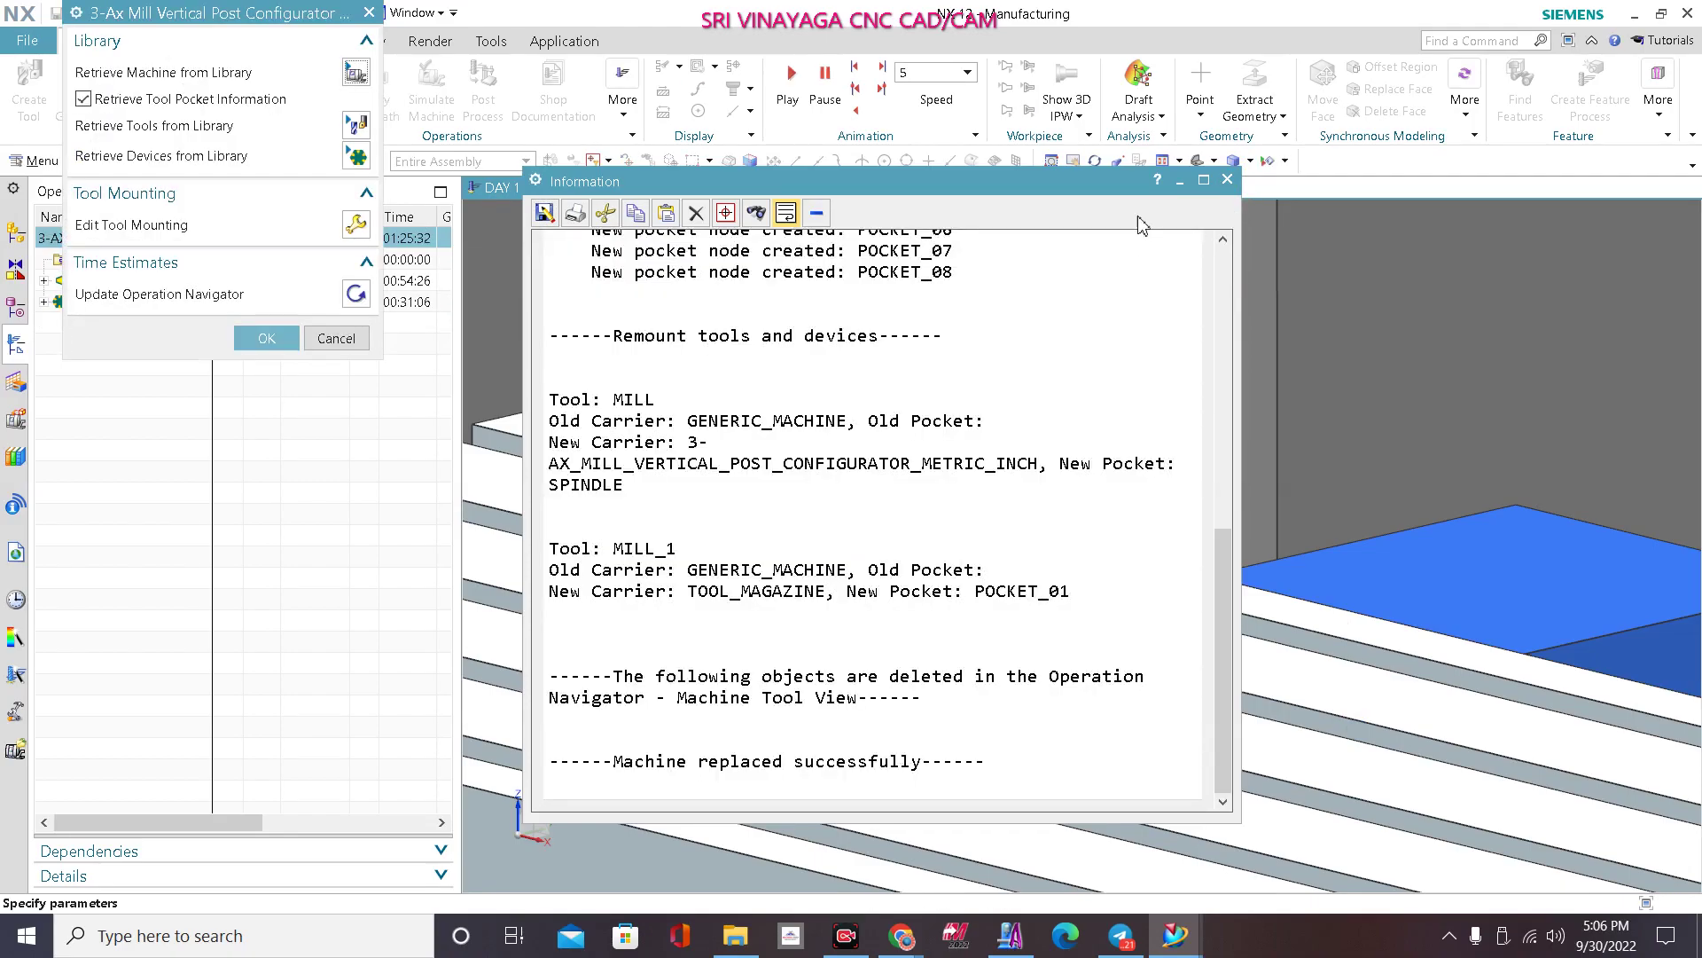
{"action": "left_click", "coordinate": [1227, 179]}
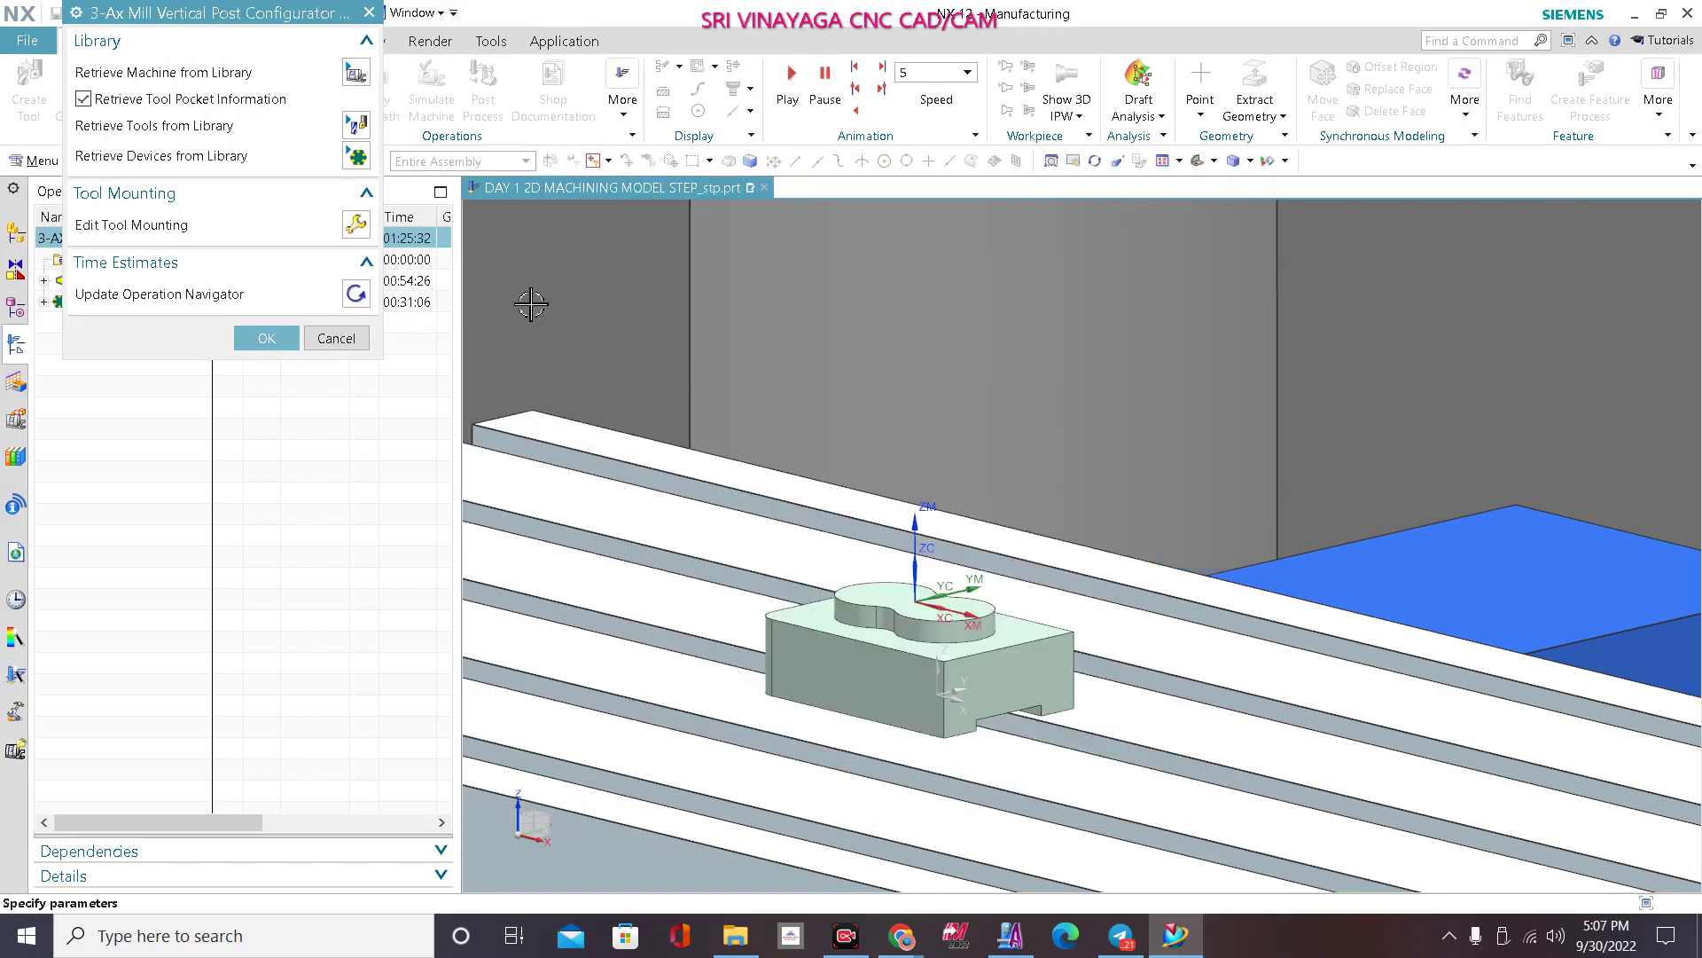
{"action": "left_click", "coordinate": [266, 338]}
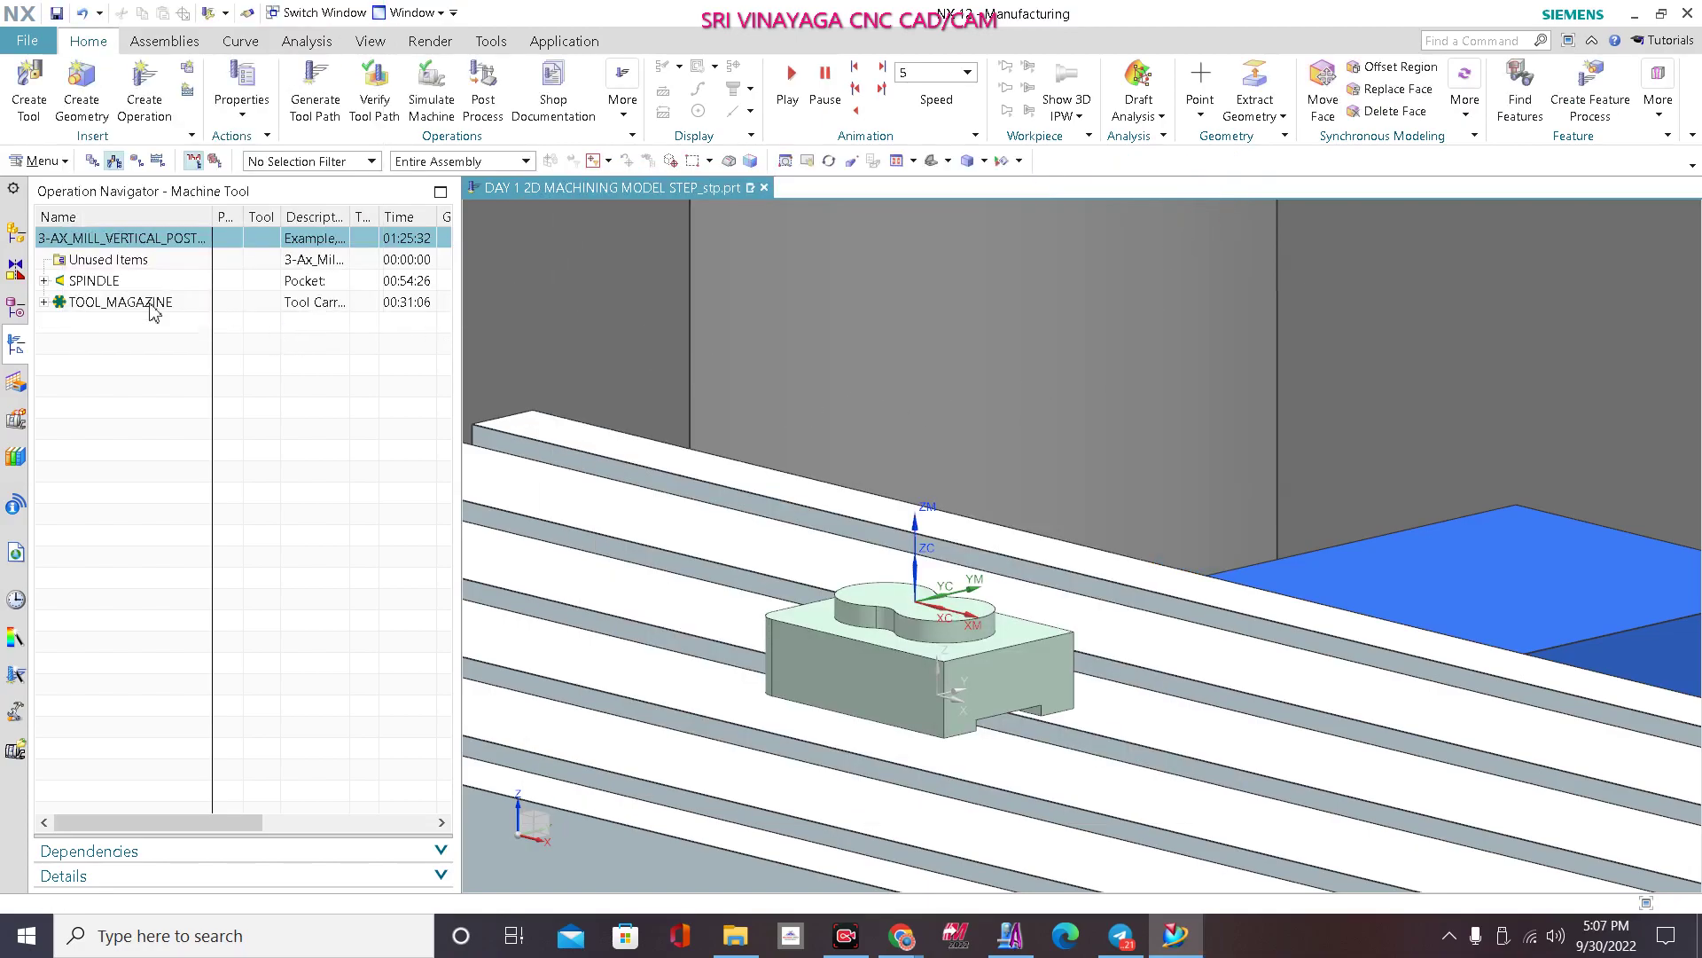
Step: Show the operations by geometry and postprocess ZLEVEL_PROFILE with 3-Ax_Mill_Vertical_PC, ptp extension and Metric/PART units
{"action": "left_click", "coordinate": [136, 160]}
{"action": "left_click", "coordinate": [175, 348]}
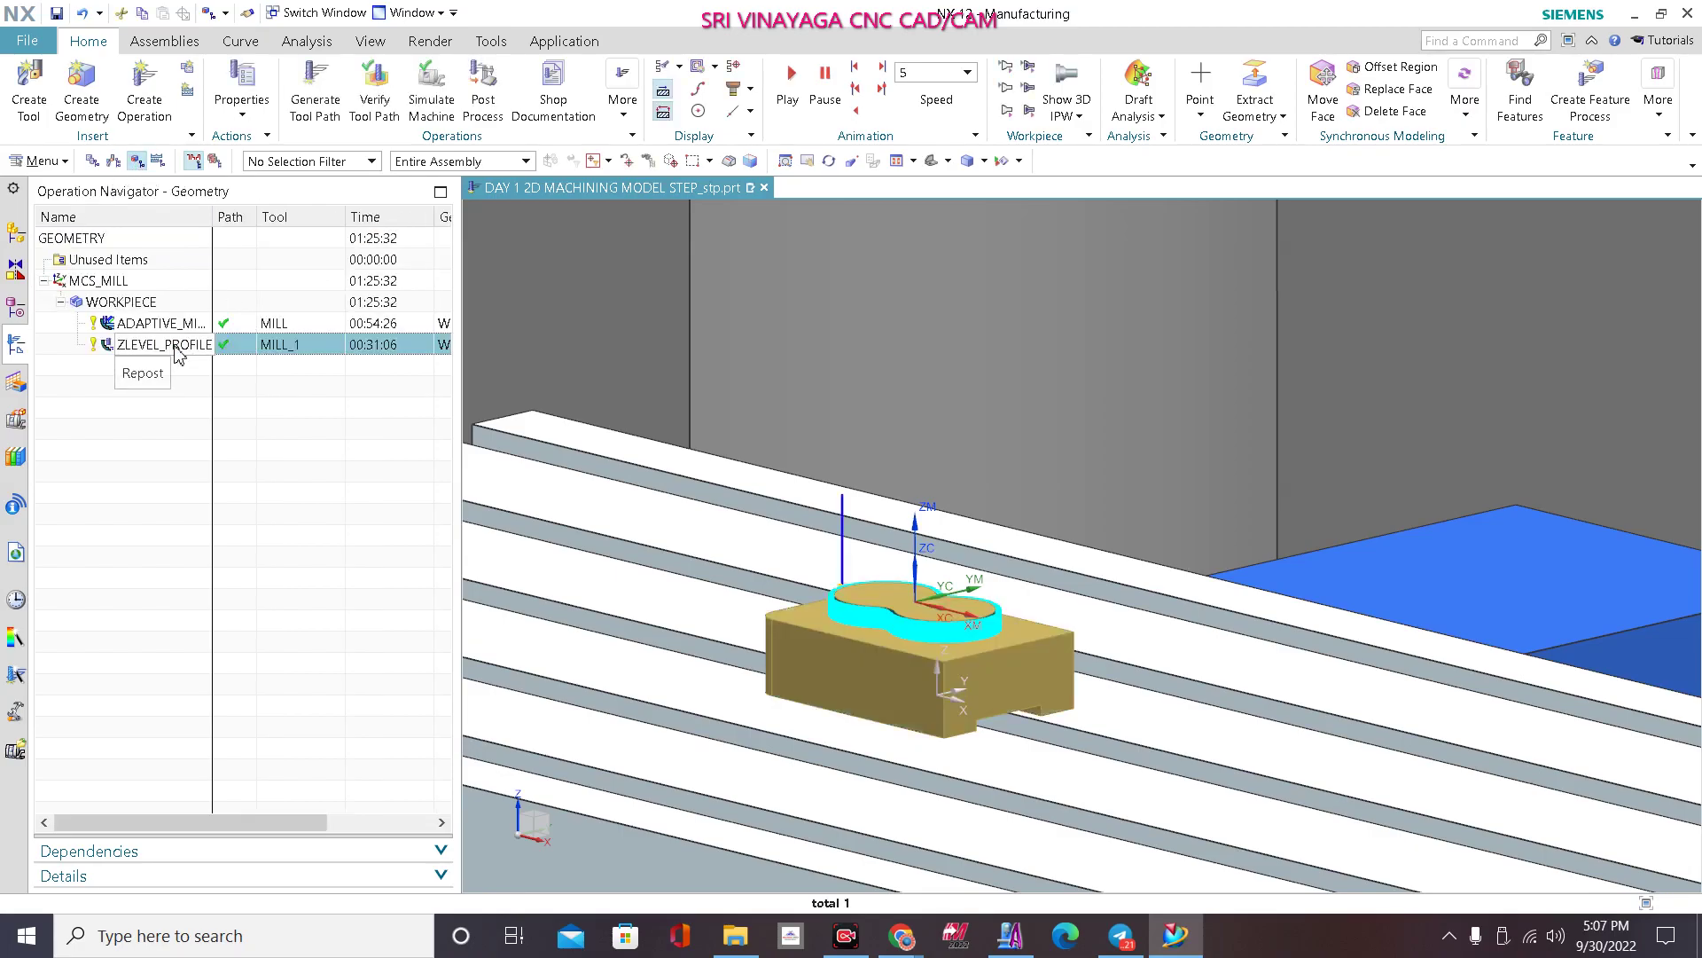
{"action": "left_click", "coordinate": [479, 94]}
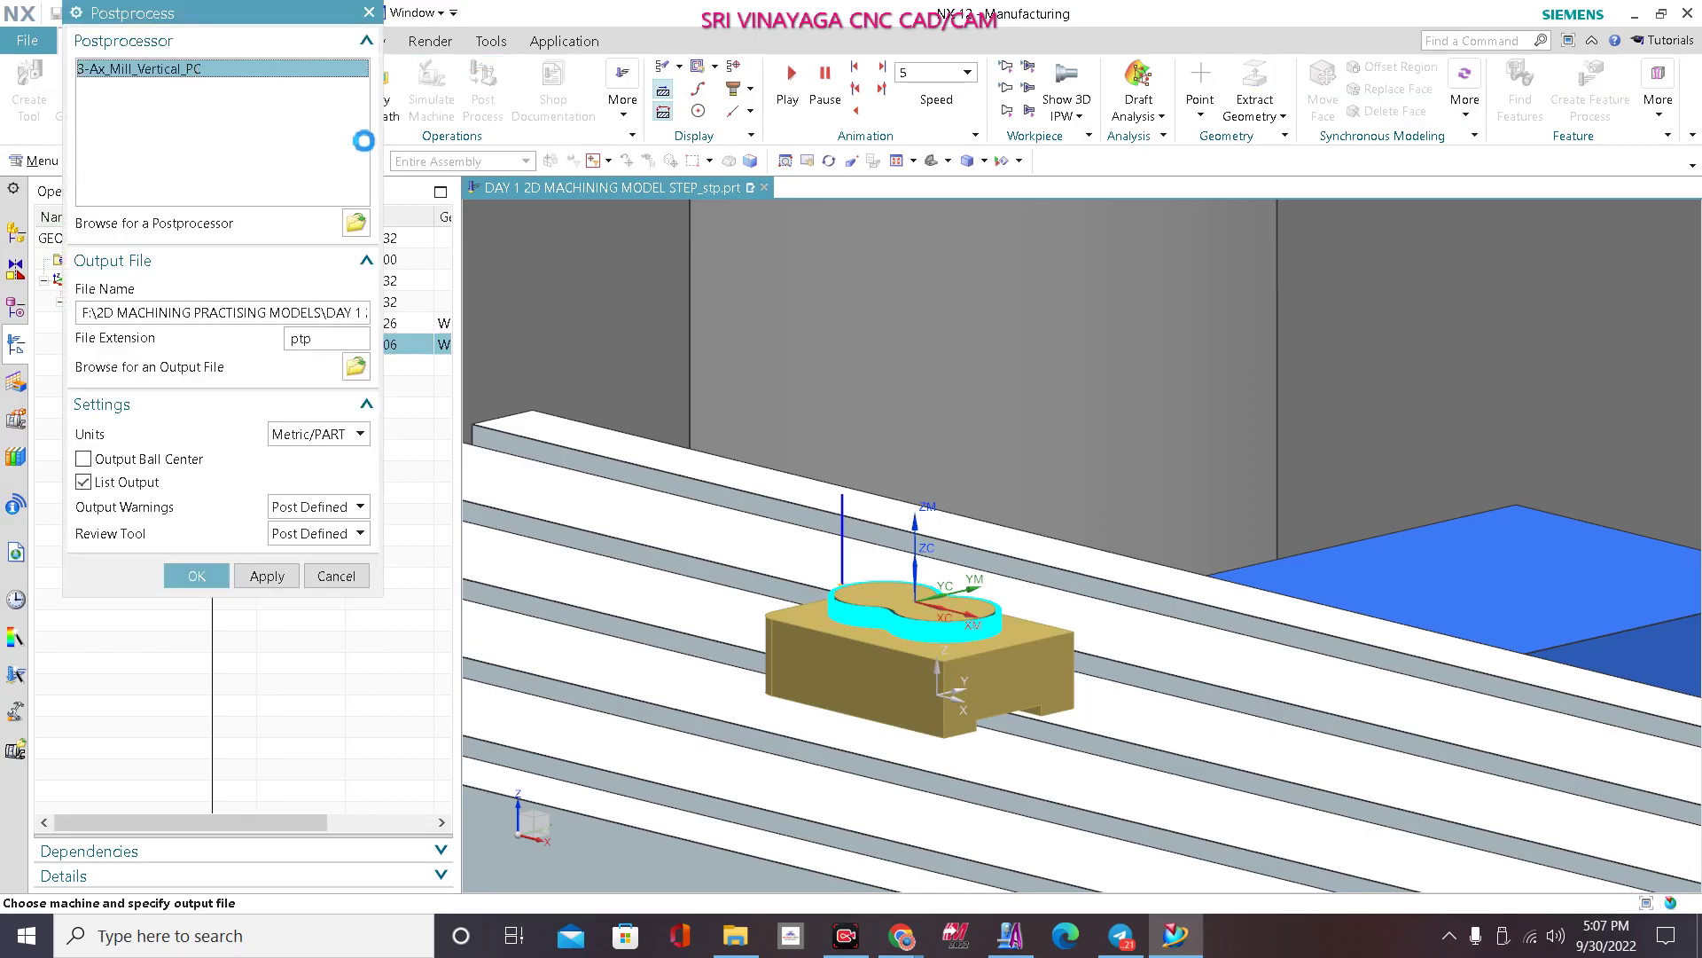
{"action": "left_click", "coordinate": [192, 575]}
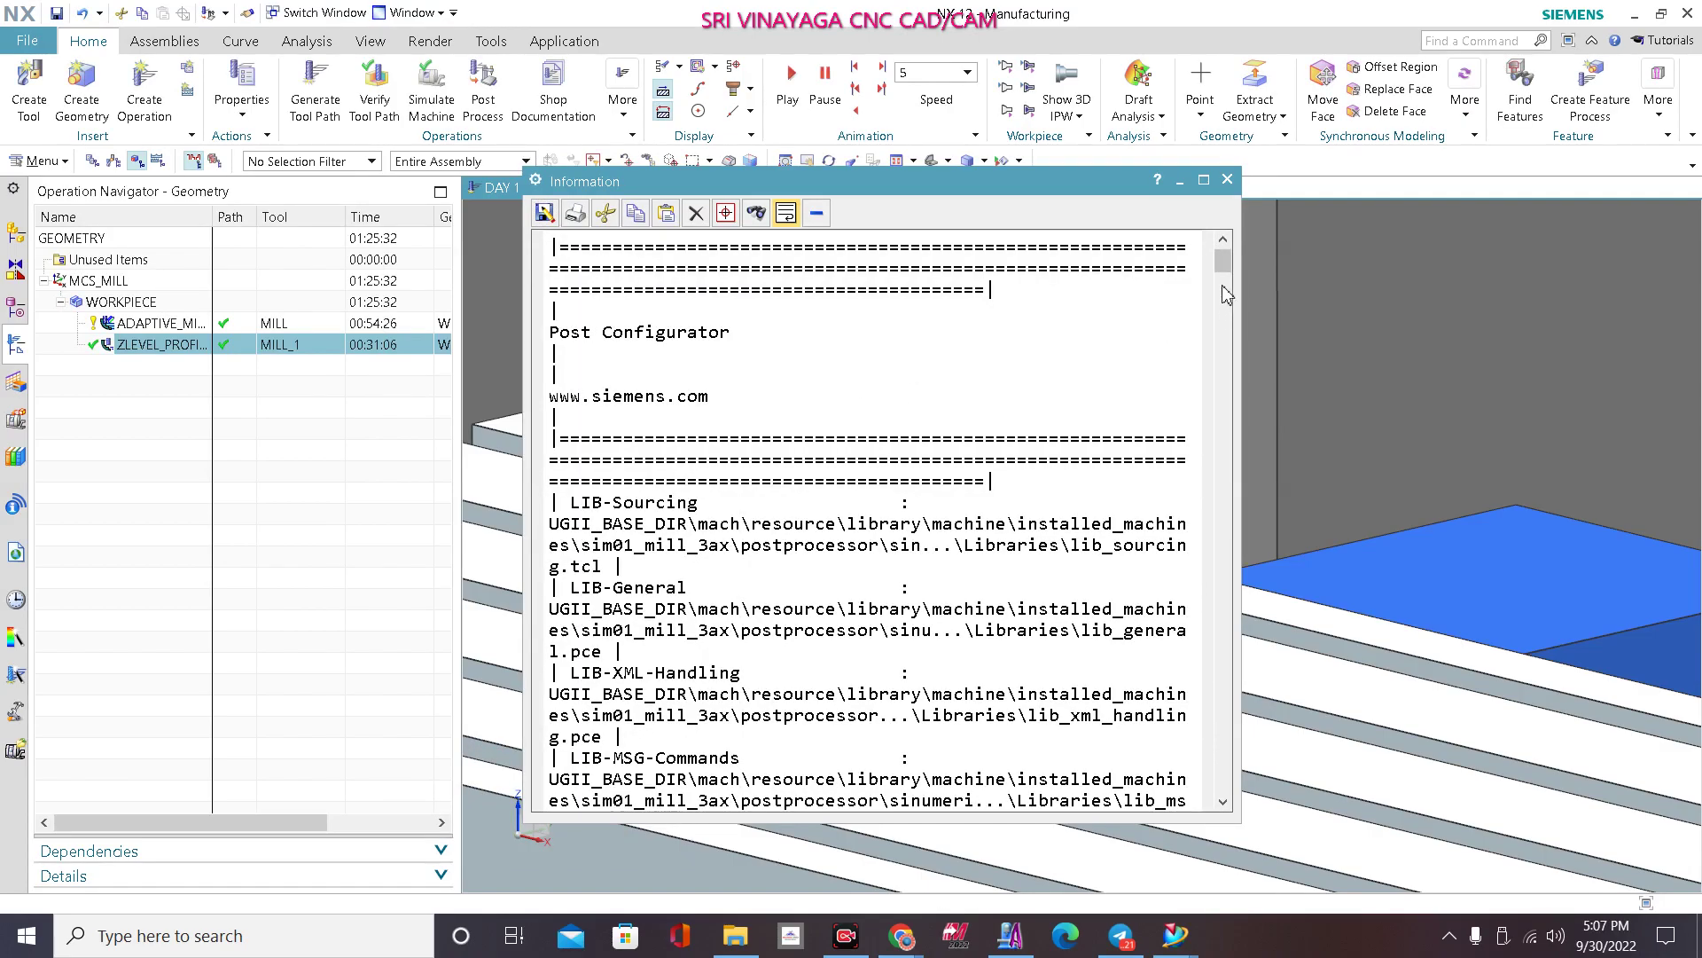
Step: Examine the Sinumerik NC code of ZLEVEL_PROFILE, comparing its header, operation list, setup blocks from N10 and first cutting moves
{"action": "left_click_drag", "start_coordinate": [1223, 260], "coordinate": [1225, 465]}
{"action": "scroll", "coordinate": [688, 519], "scroll_direction": "up", "scroll_amount": 5}
{"action": "scroll", "coordinate": [687, 519], "scroll_direction": "up", "scroll_amount": 15}
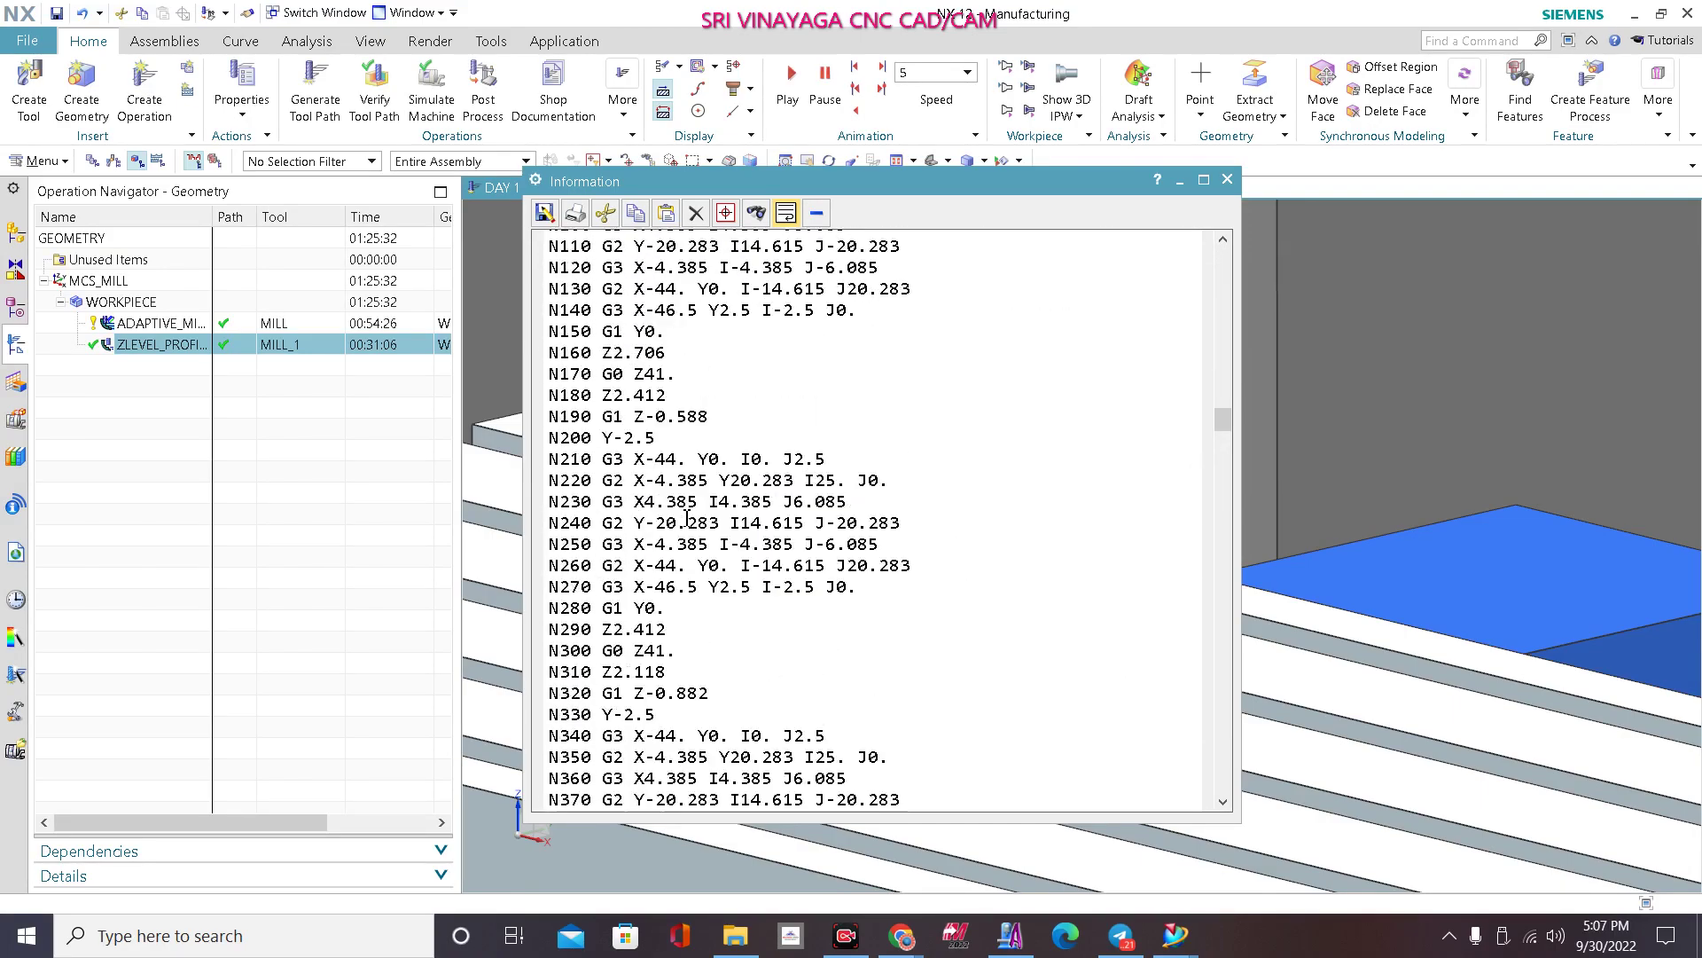
{"action": "scroll", "coordinate": [688, 519], "scroll_direction": "up", "scroll_amount": 3}
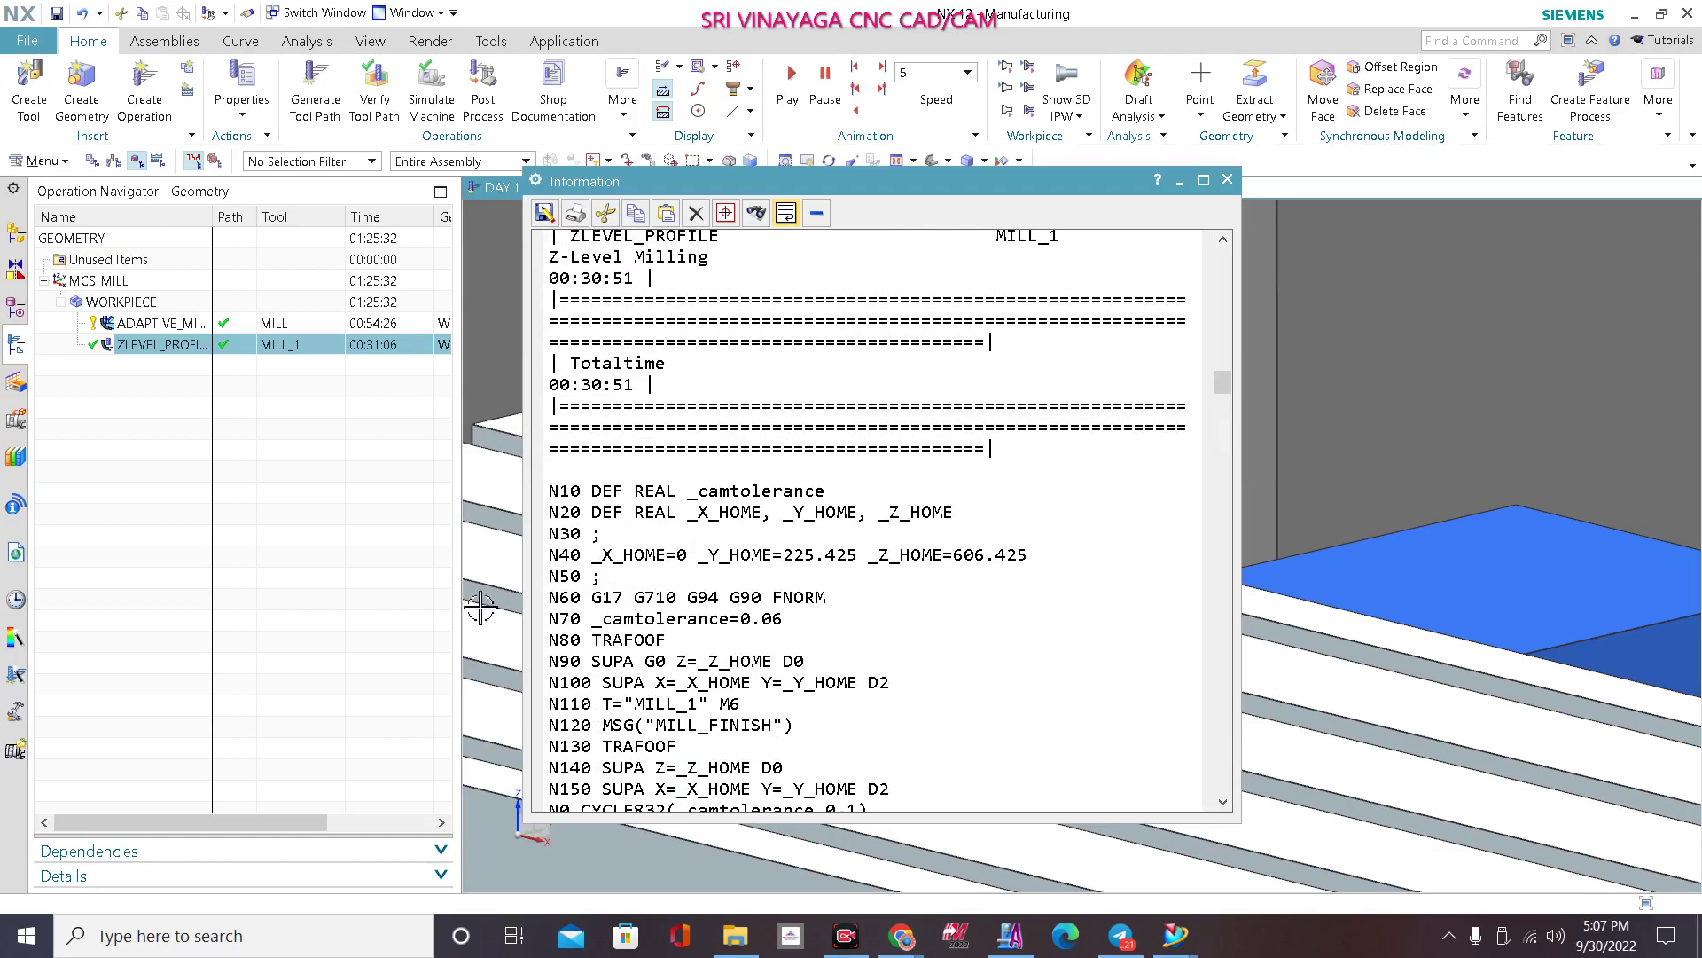
{"action": "scroll", "coordinate": [597, 536], "scroll_direction": "down", "scroll_amount": 1}
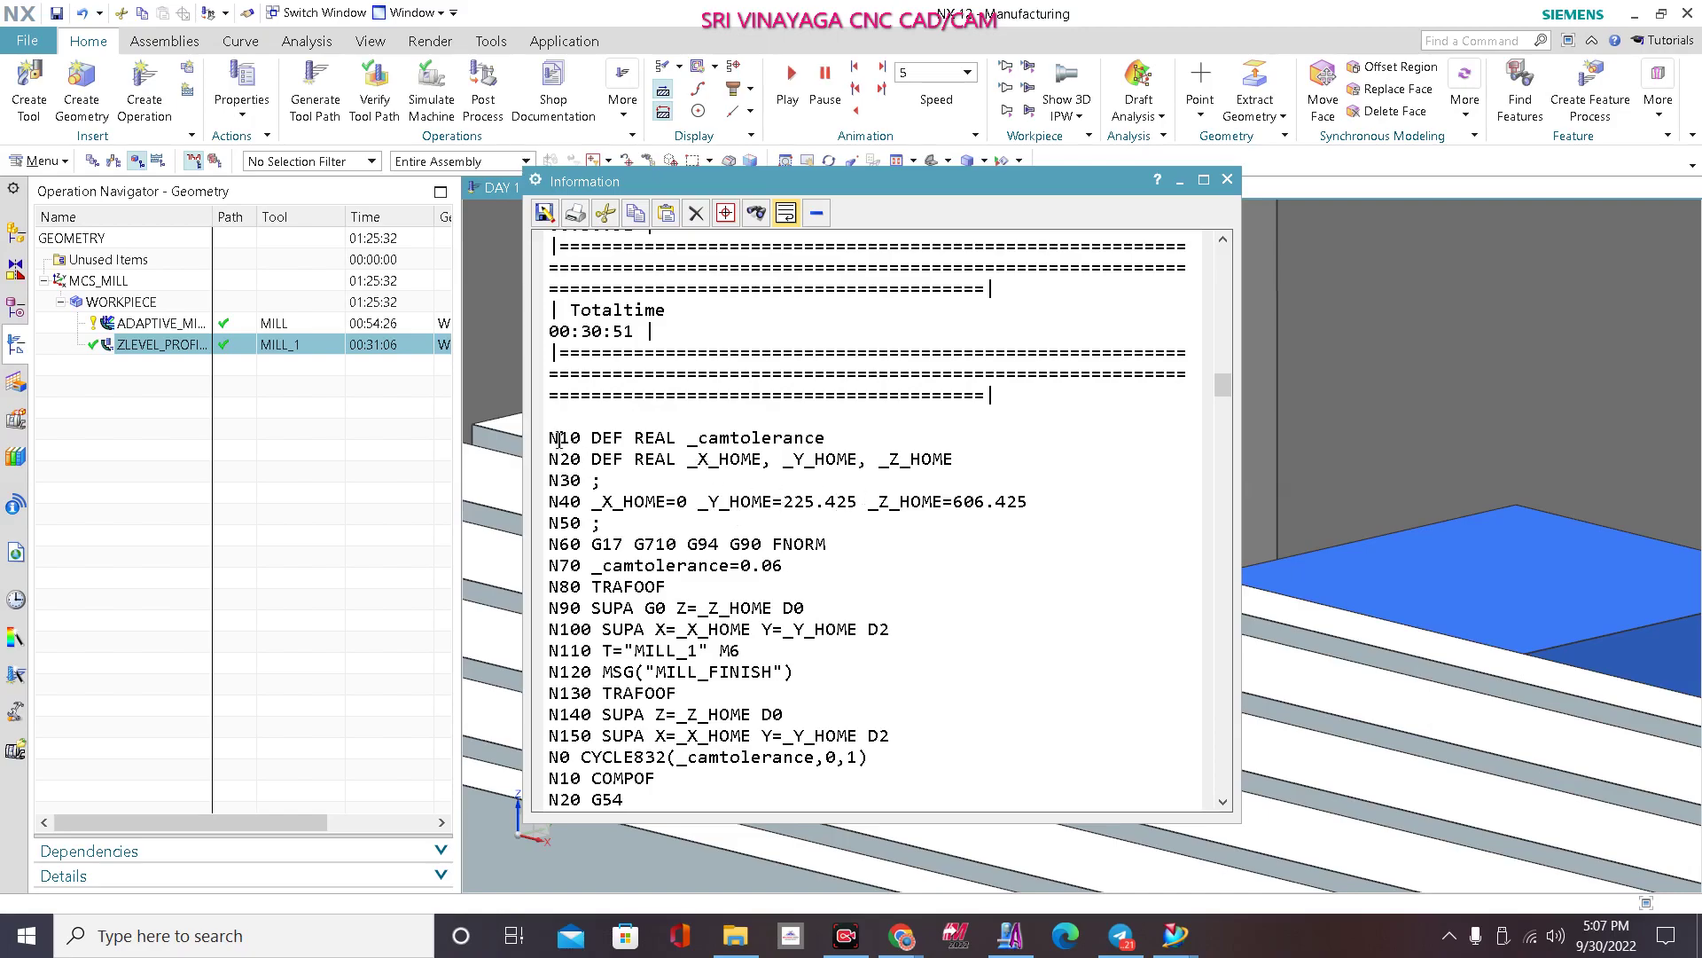
{"action": "left_click_drag", "start_coordinate": [559, 436], "coordinate": [719, 714]}
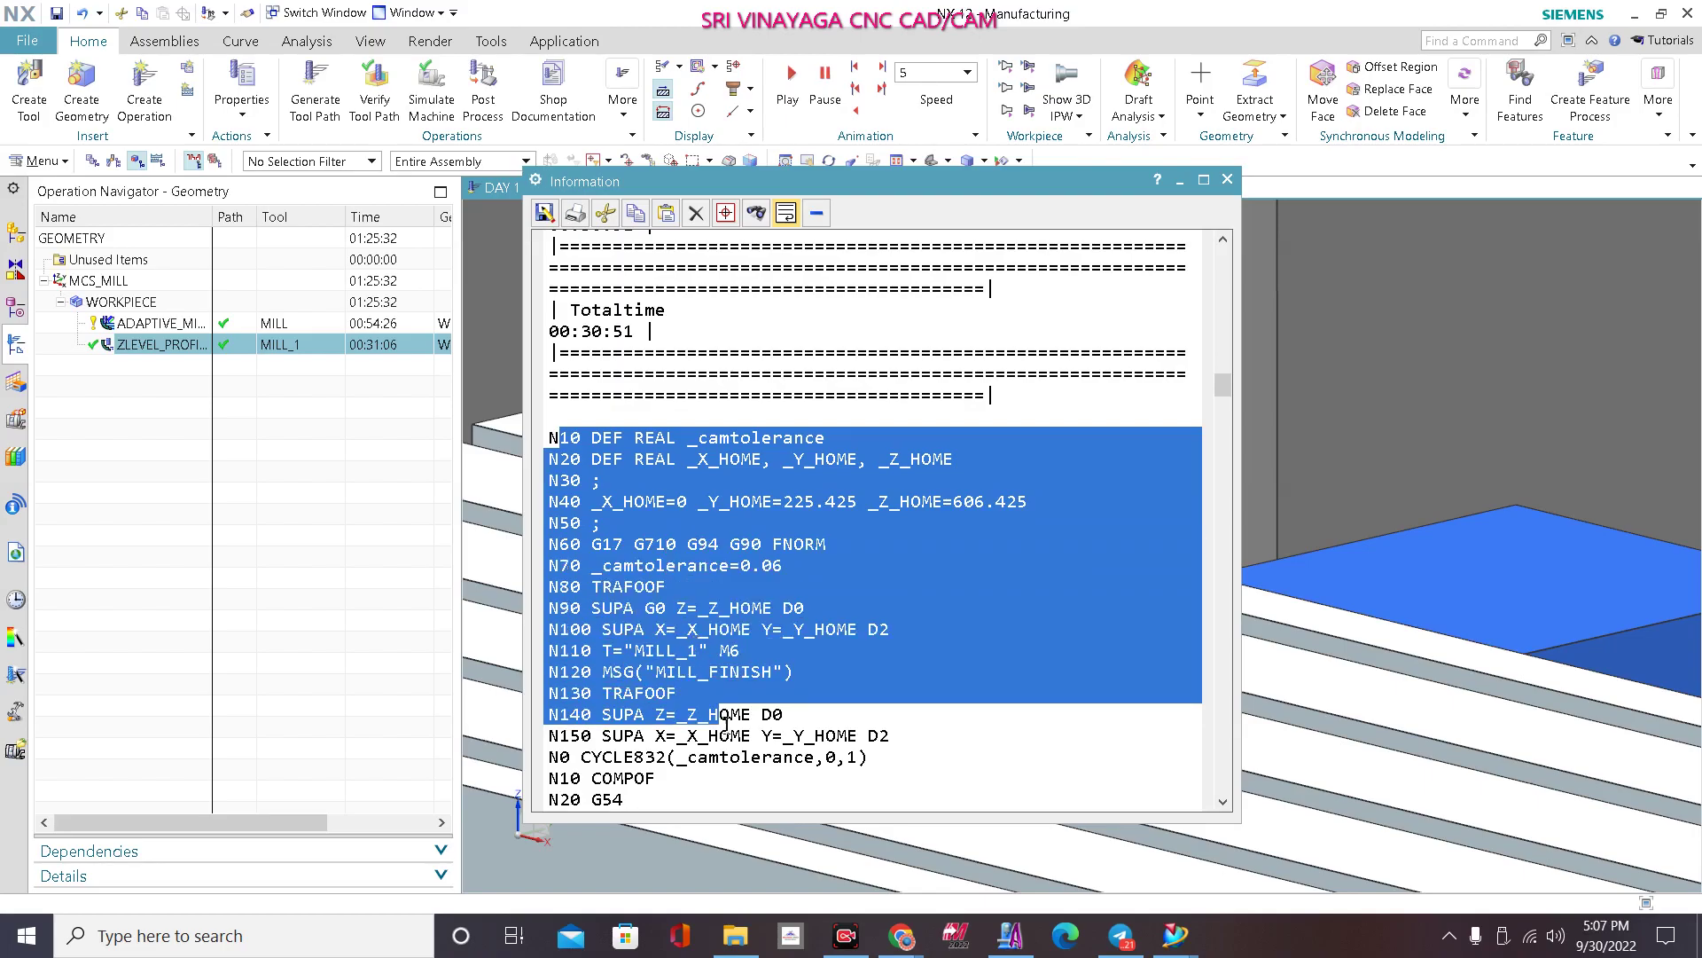
{"action": "scroll", "coordinate": [745, 687], "scroll_direction": "down", "scroll_amount": 3}
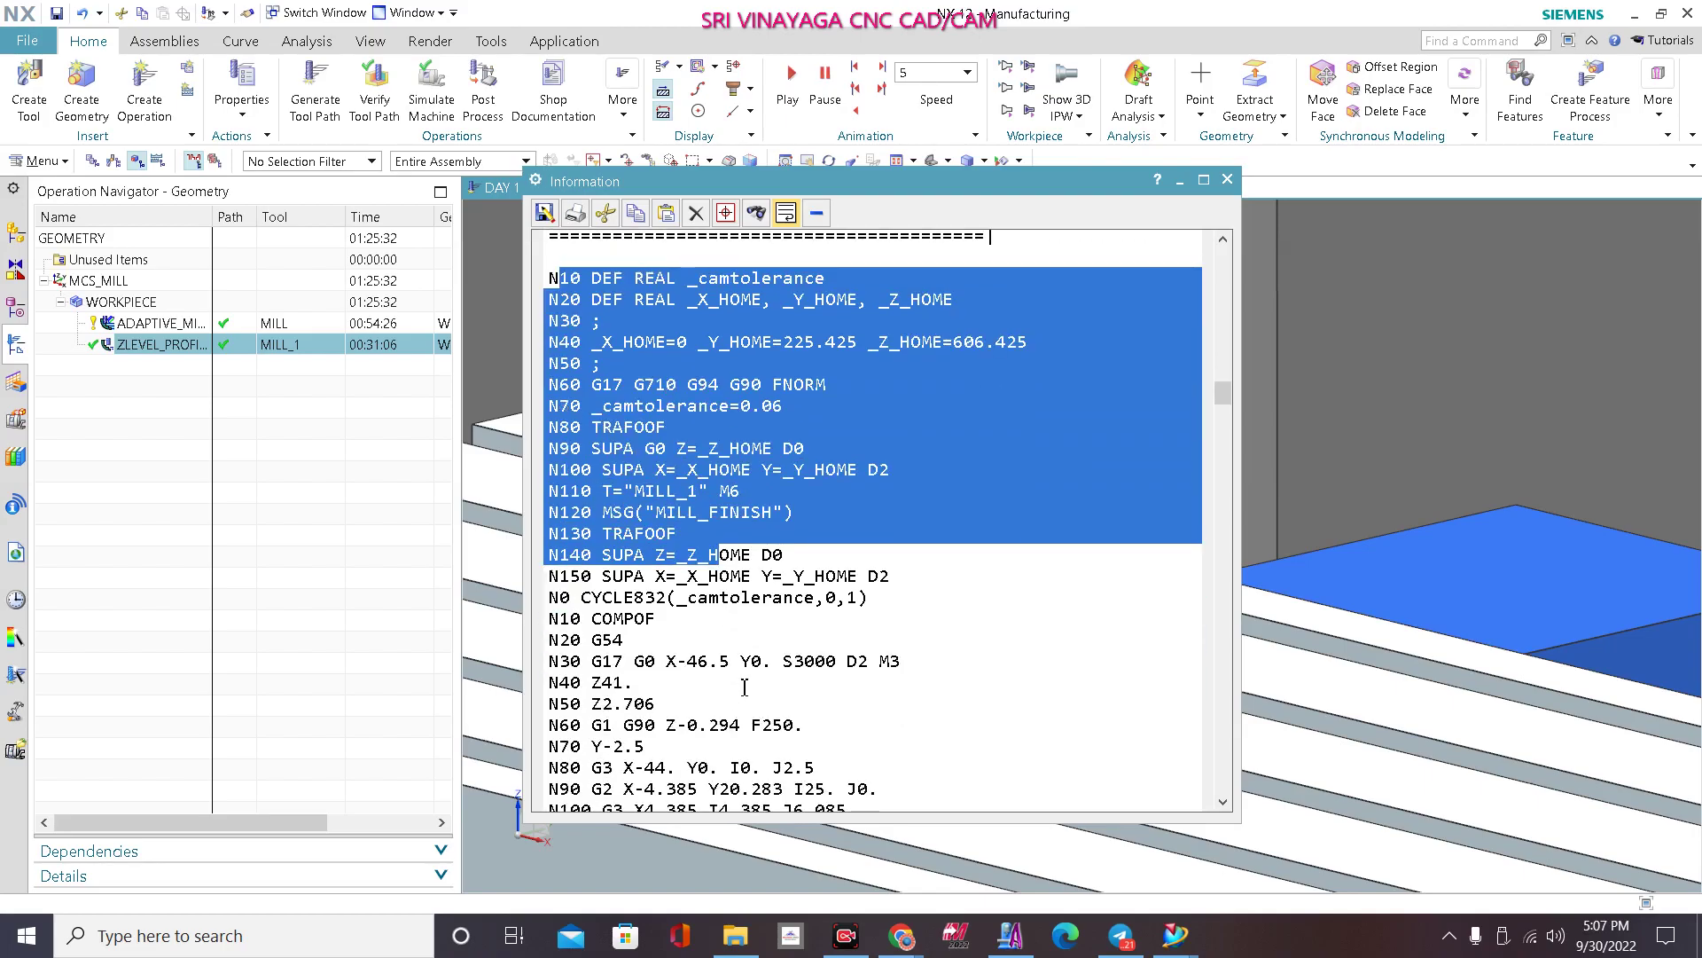
{"action": "left_click", "coordinate": [1050, 703]}
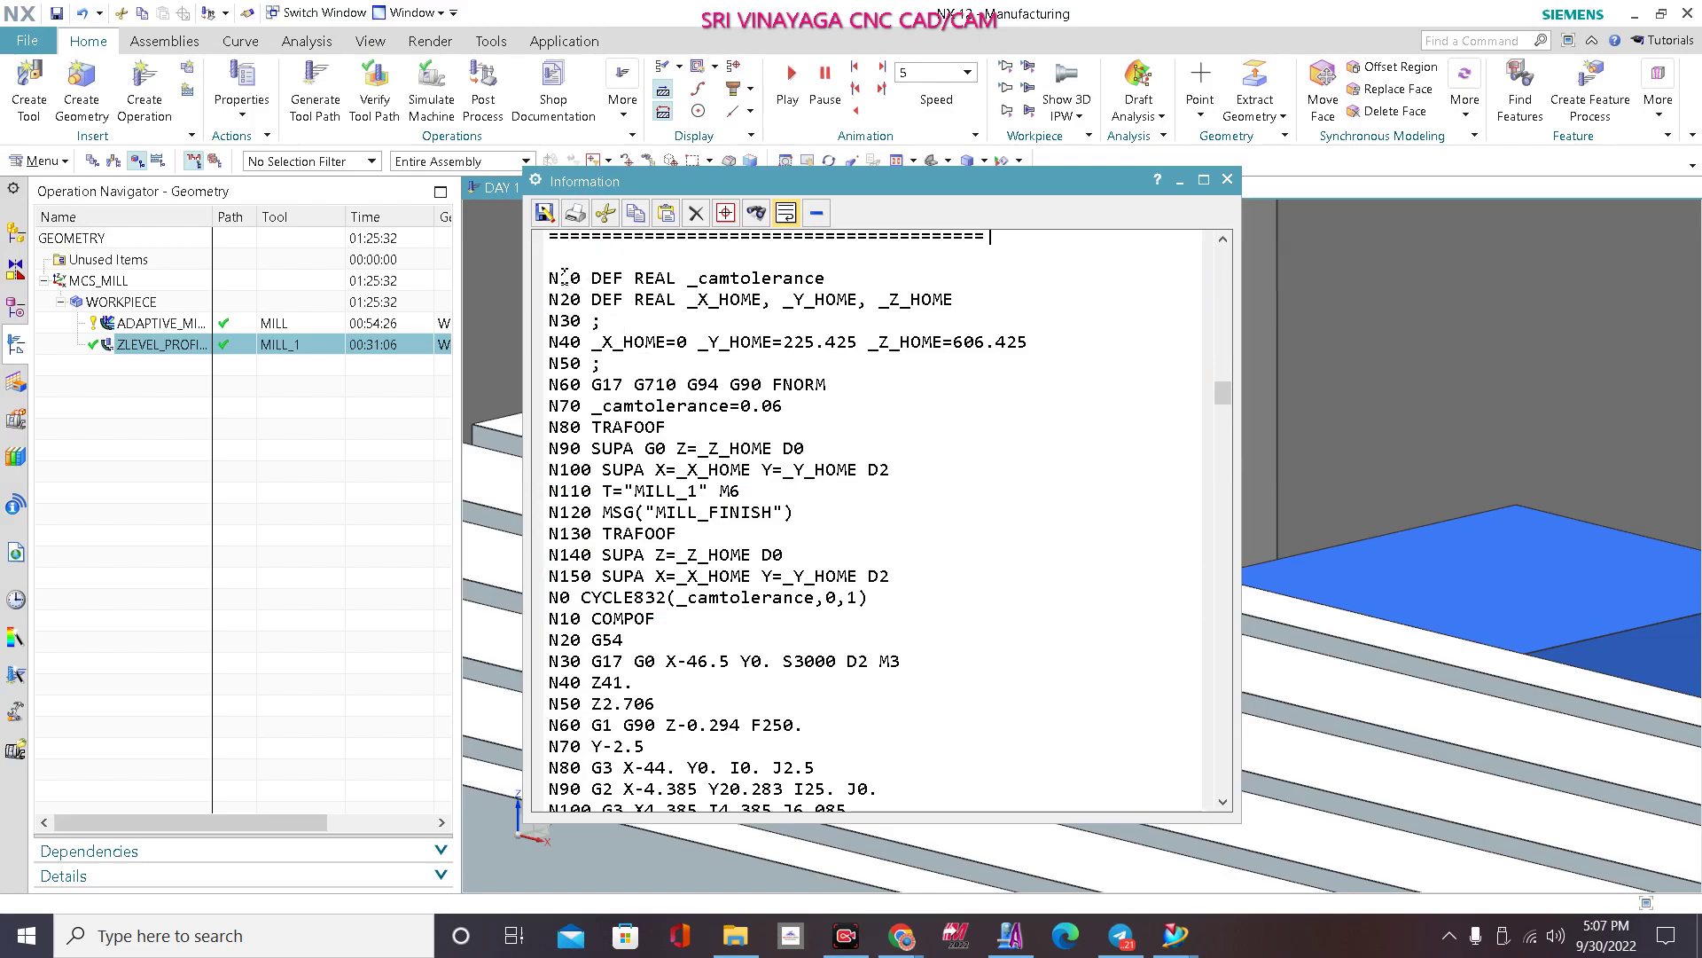
{"action": "left_click_drag", "start_coordinate": [551, 278], "coordinate": [751, 577]}
{"action": "left_click_drag", "start_coordinate": [801, 700], "coordinate": [829, 768]}
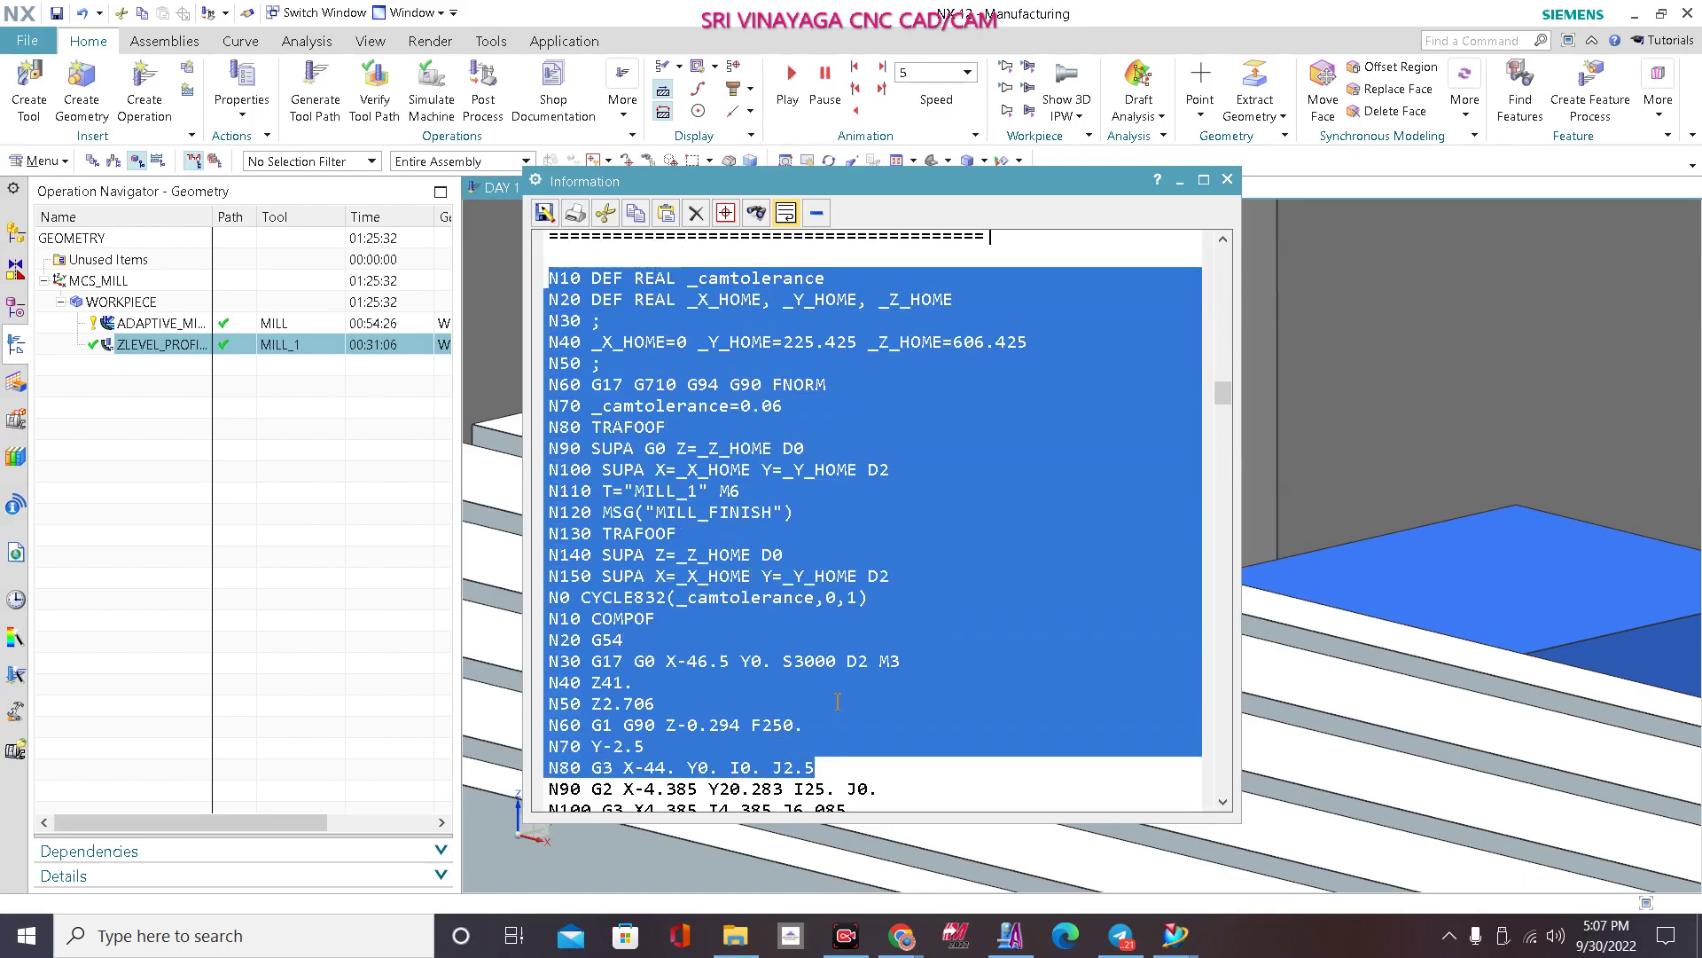
{"action": "scroll", "coordinate": [834, 714], "scroll_direction": "down", "scroll_amount": 3}
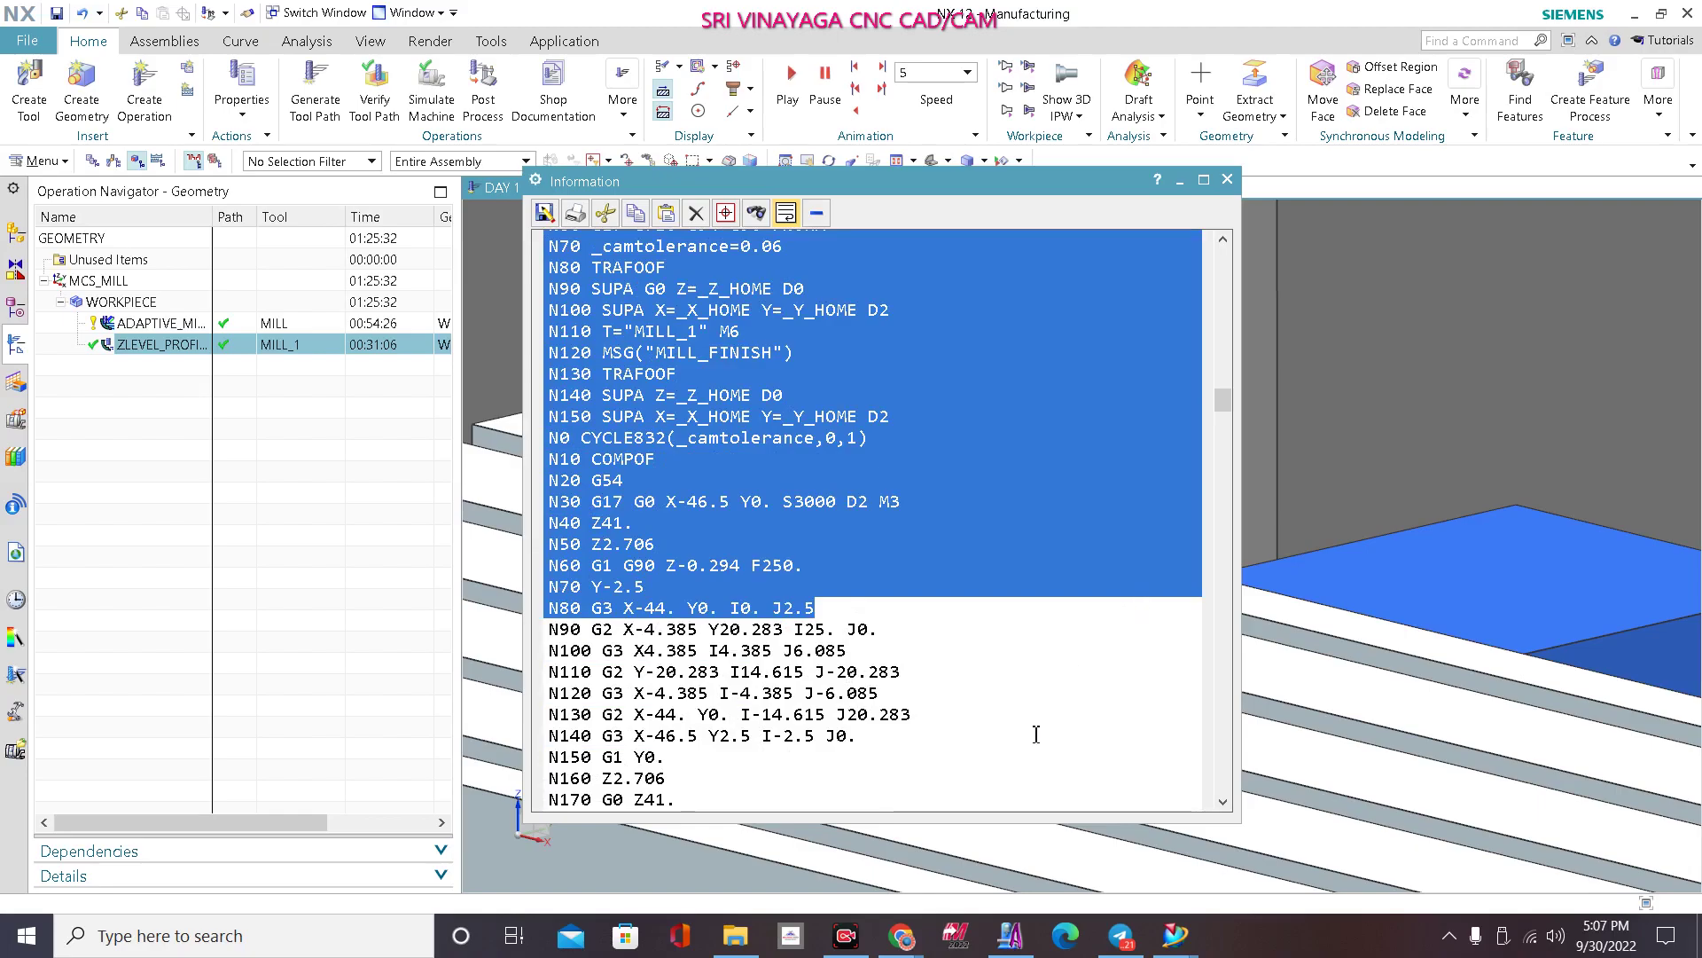
{"action": "left_click_drag", "start_coordinate": [1036, 734], "coordinate": [1015, 700]}
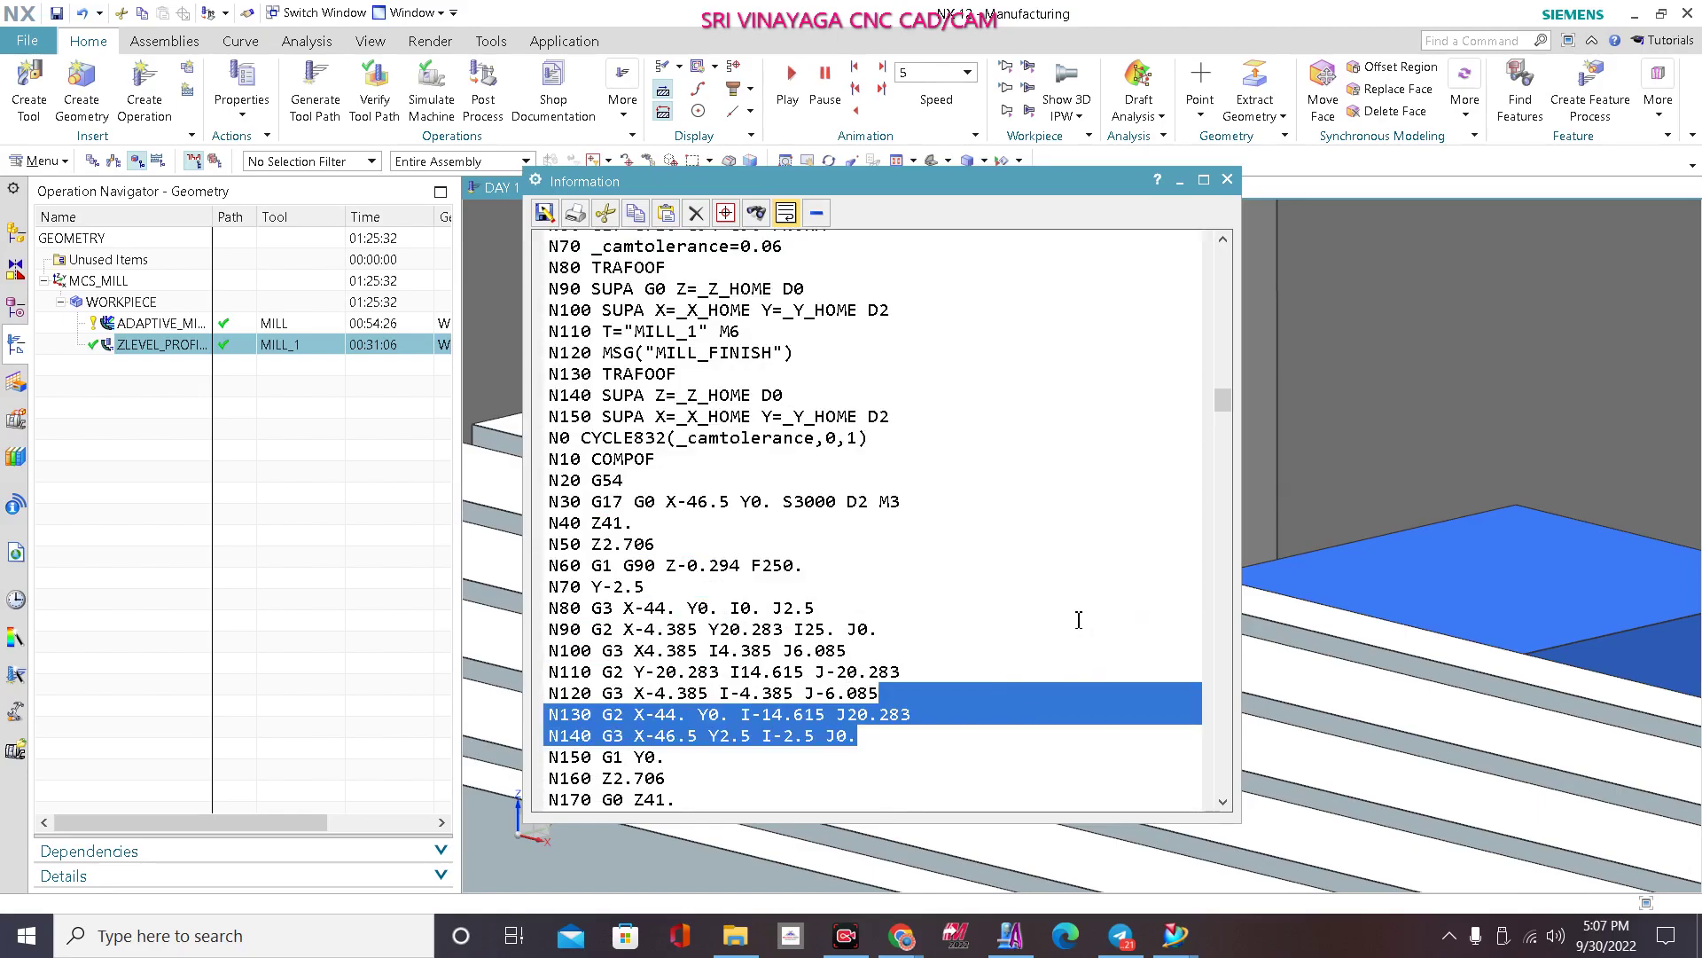
{"action": "scroll", "coordinate": [1046, 656], "scroll_direction": "up", "scroll_amount": 8}
{"action": "scroll", "coordinate": [1078, 619], "scroll_direction": "up", "scroll_amount": 3}
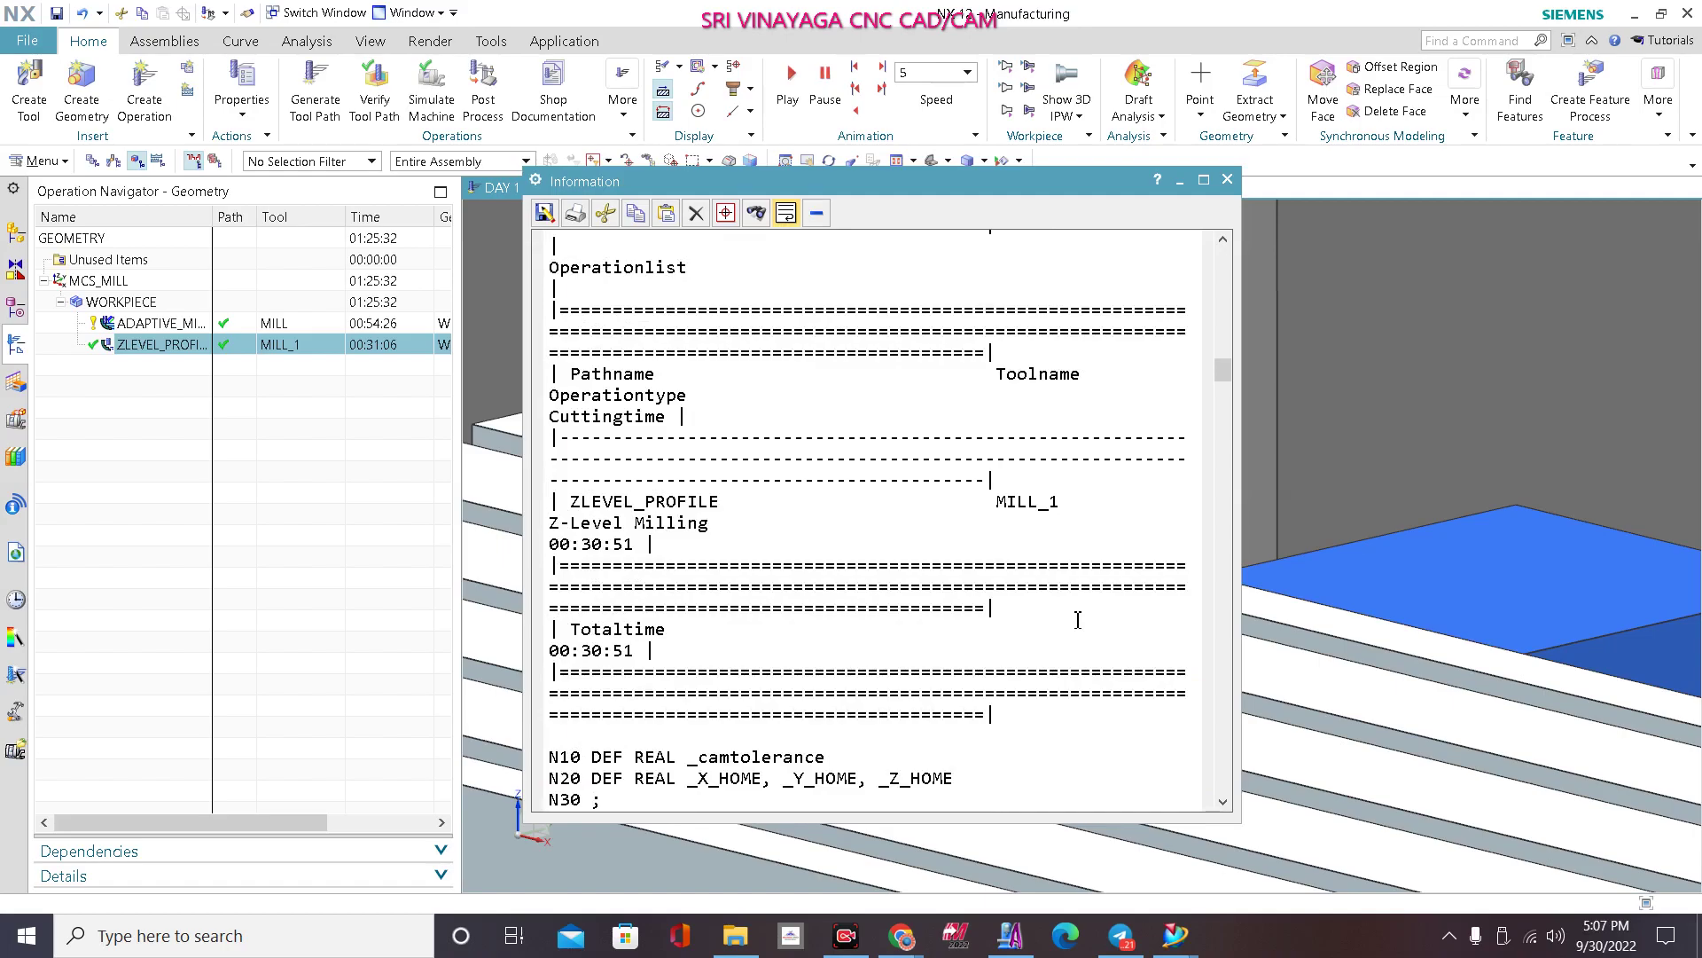
{"action": "scroll", "coordinate": [1079, 619], "scroll_direction": "down", "scroll_amount": 12}
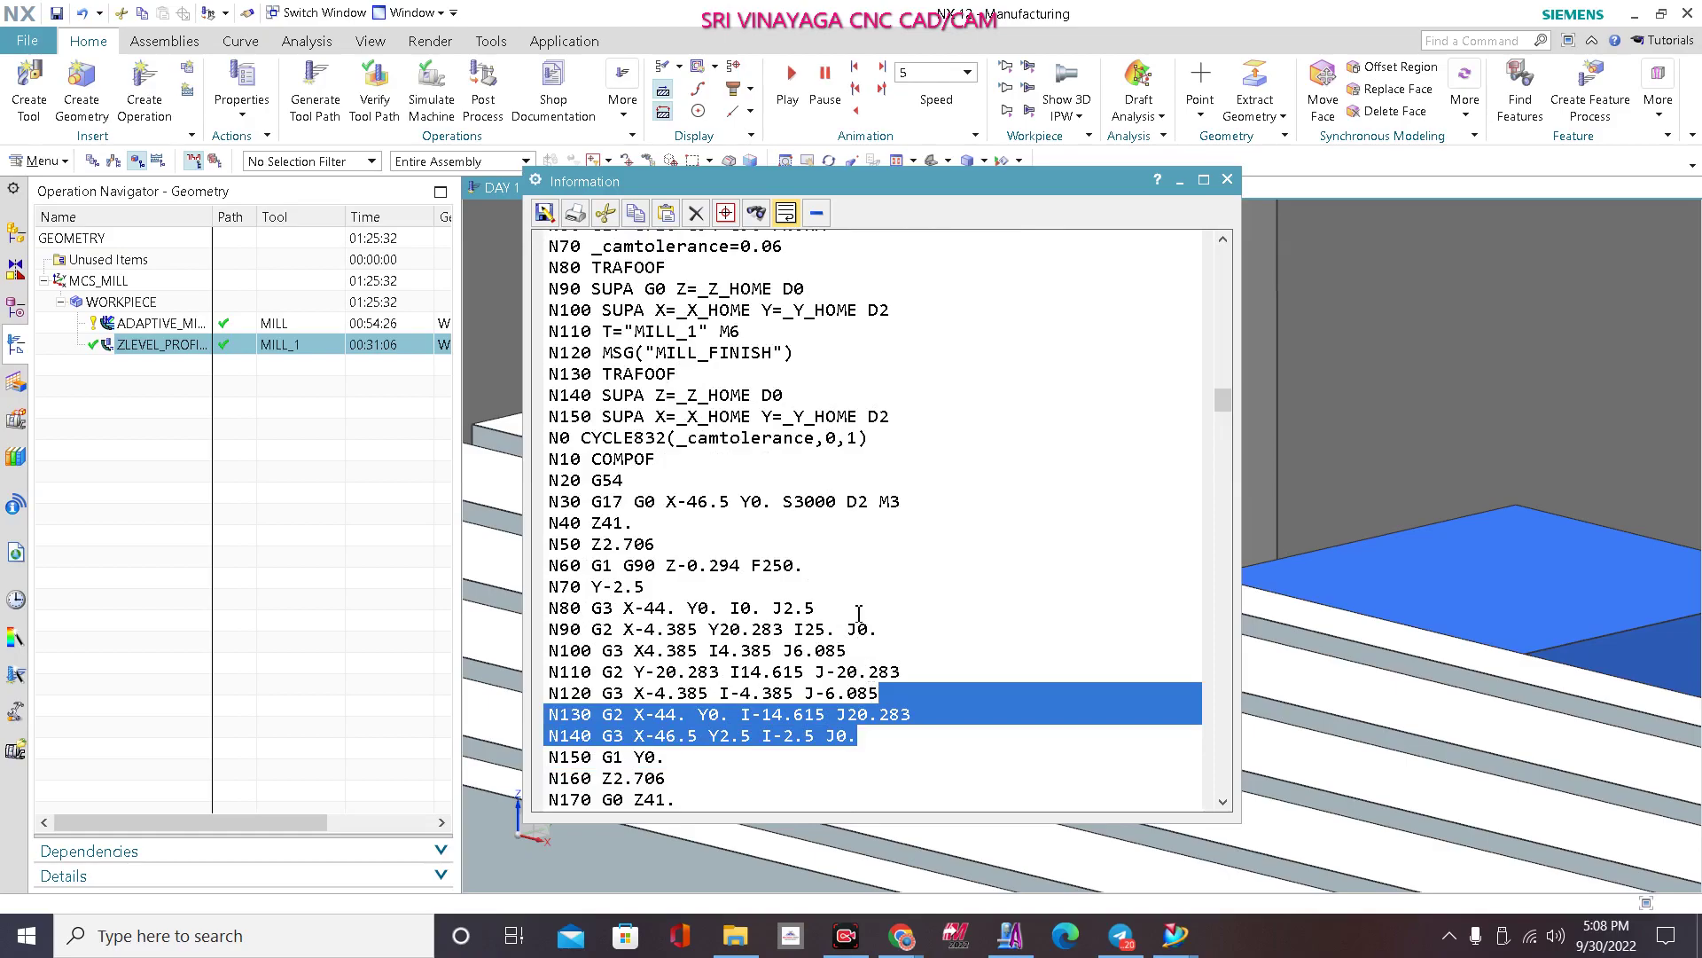
{"action": "scroll", "coordinate": [824, 576], "scroll_direction": "down", "scroll_amount": 2}
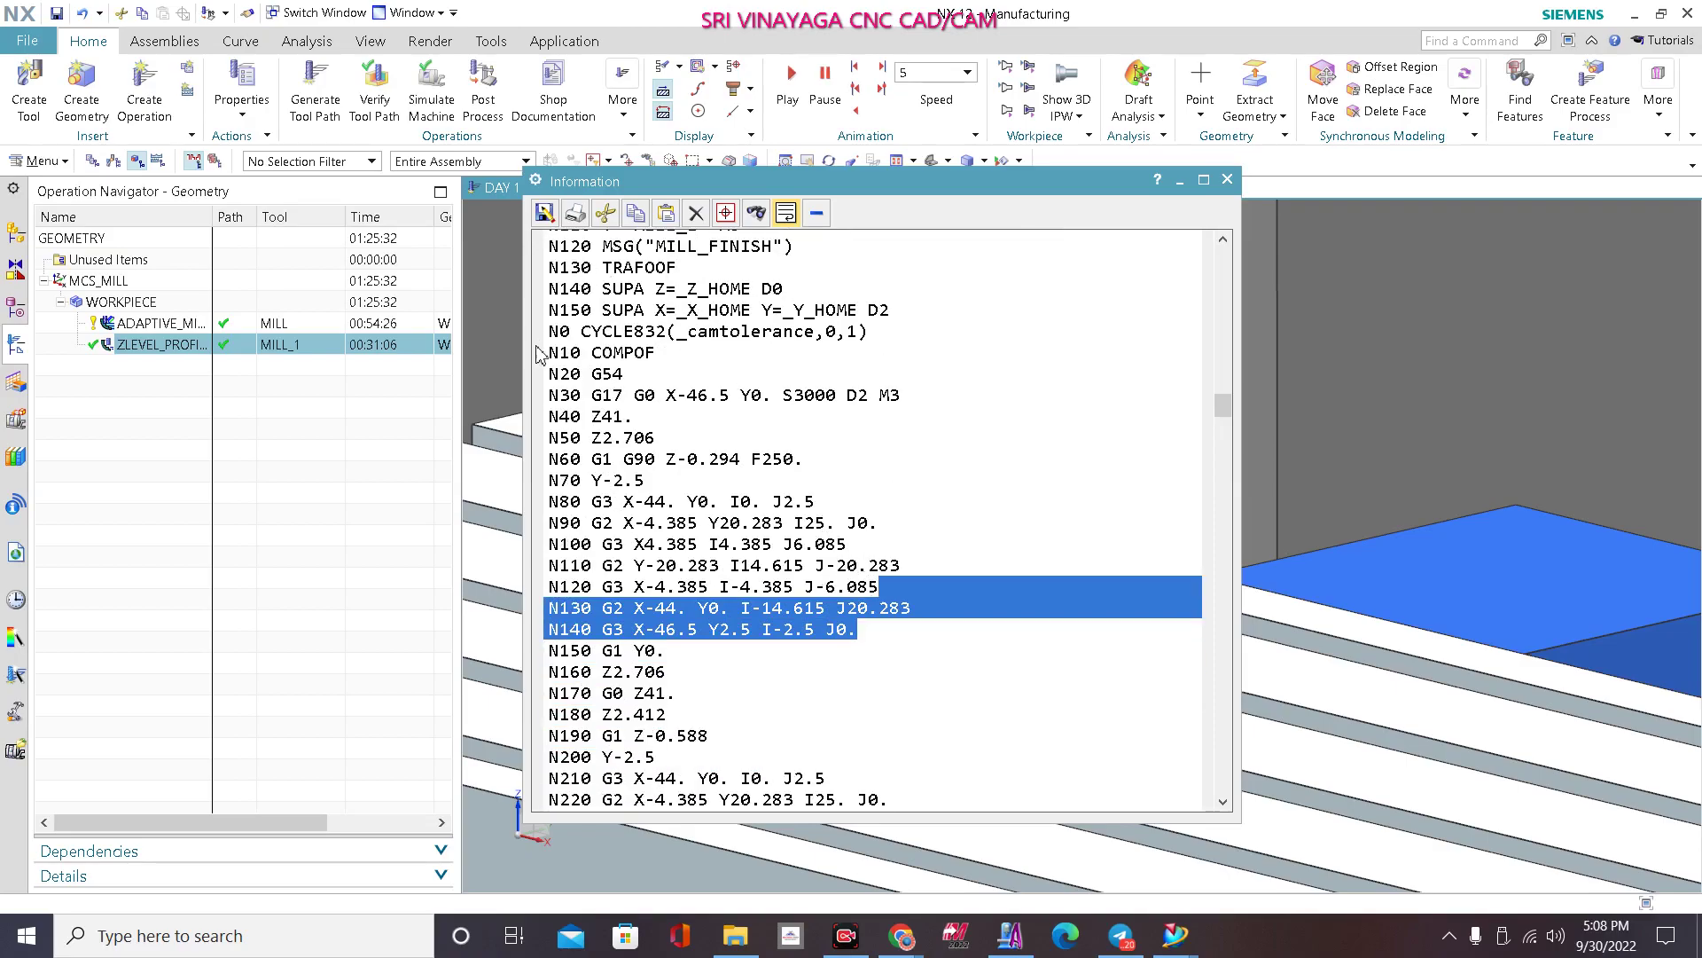
{"action": "scroll", "coordinate": [603, 364], "scroll_direction": "up", "scroll_amount": 6}
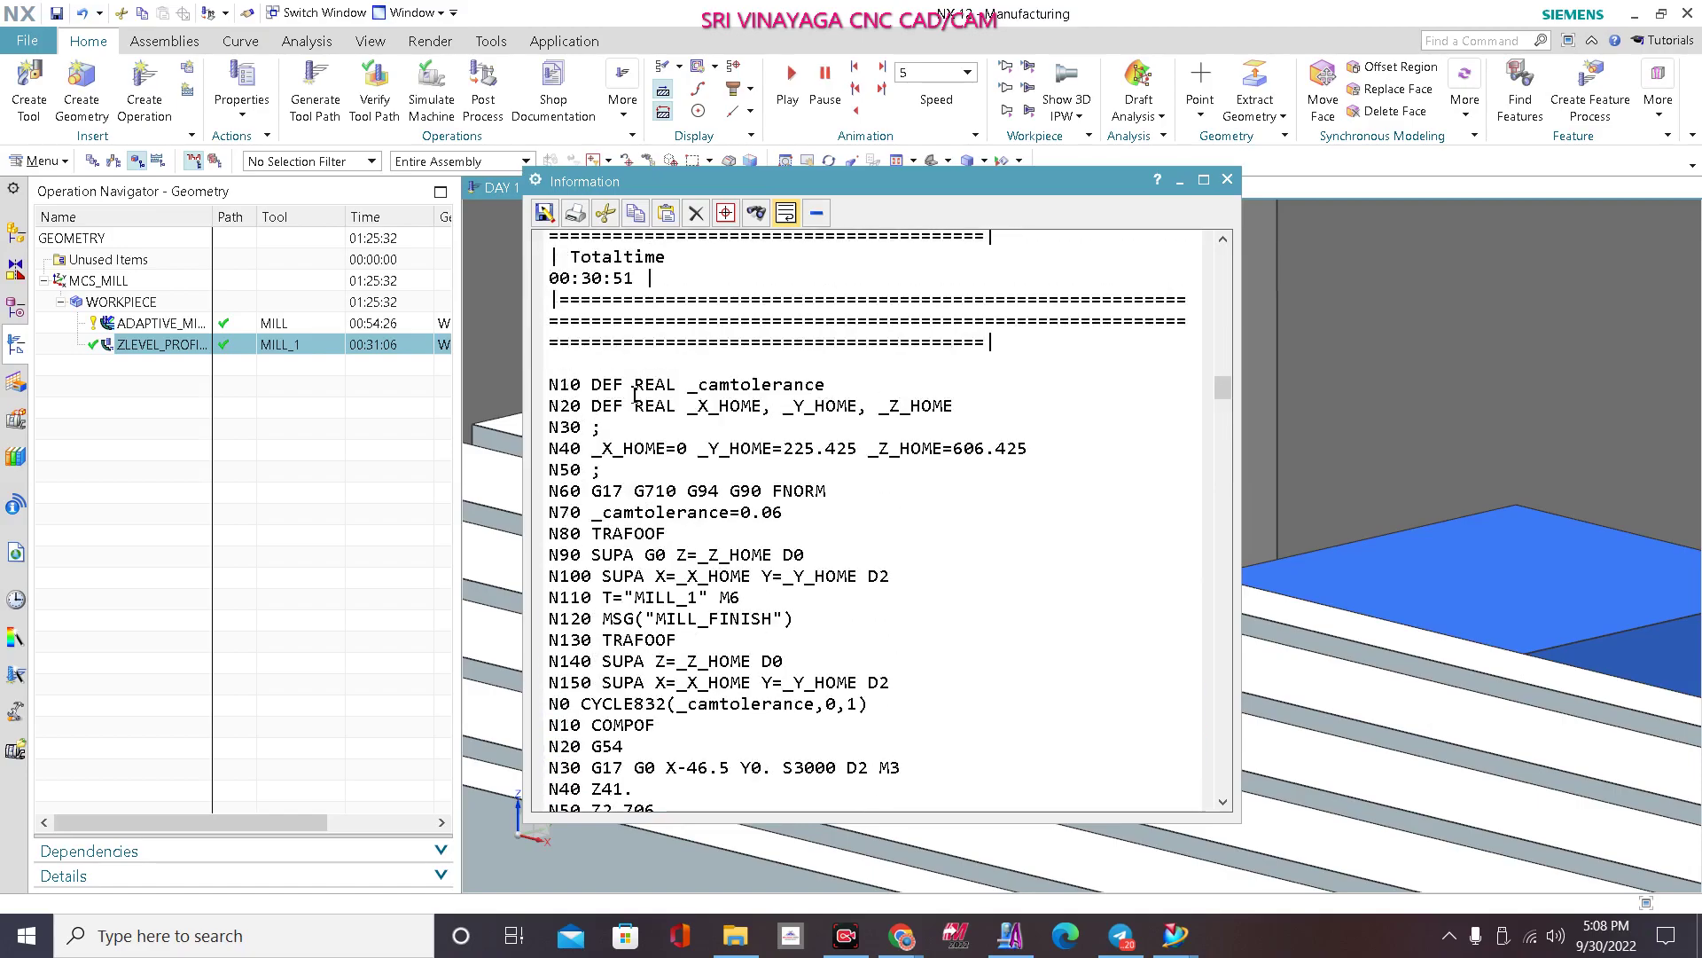